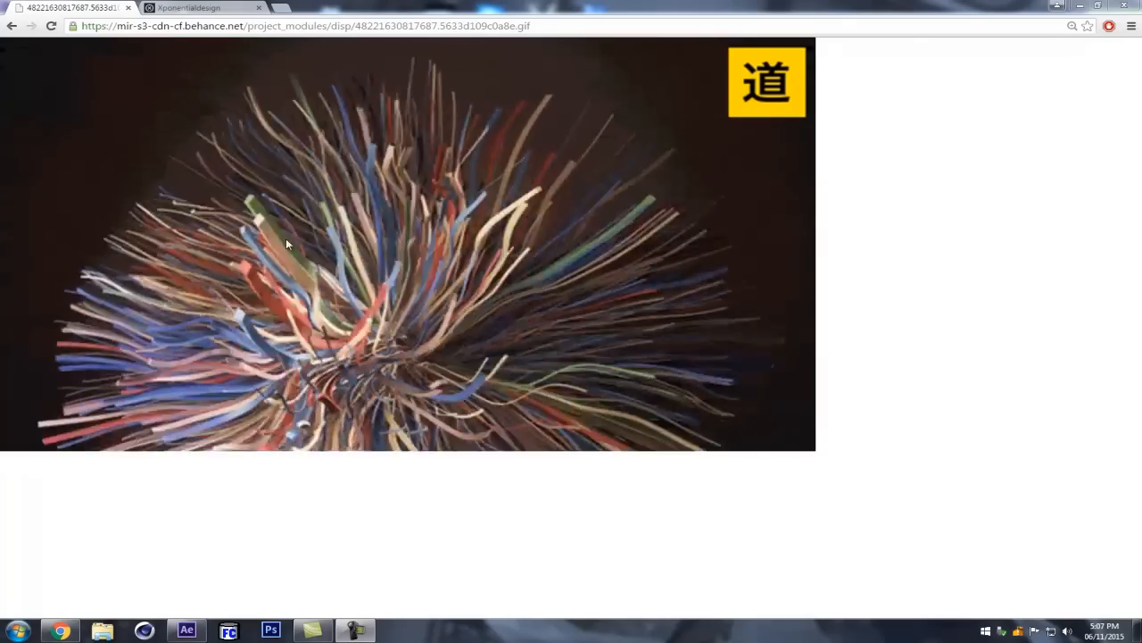
Step: View the reference animation on the Xponentialdesign Tumblr page
left_click(192, 8)
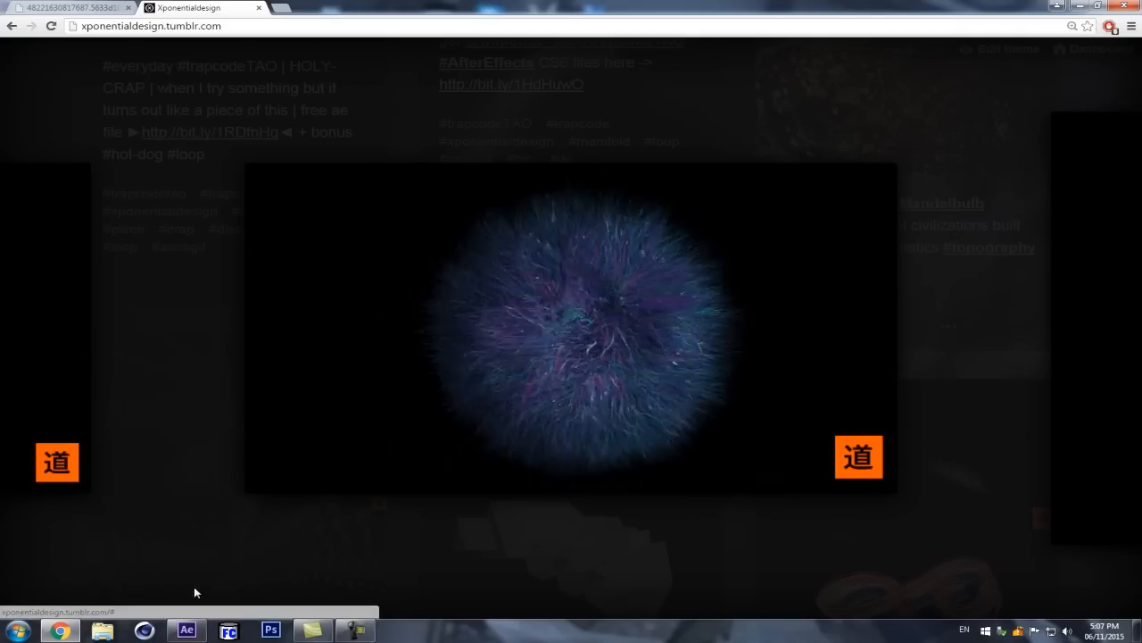
Step: Switch to After Effects and delete the Solids folder from the project
left_click(198, 634)
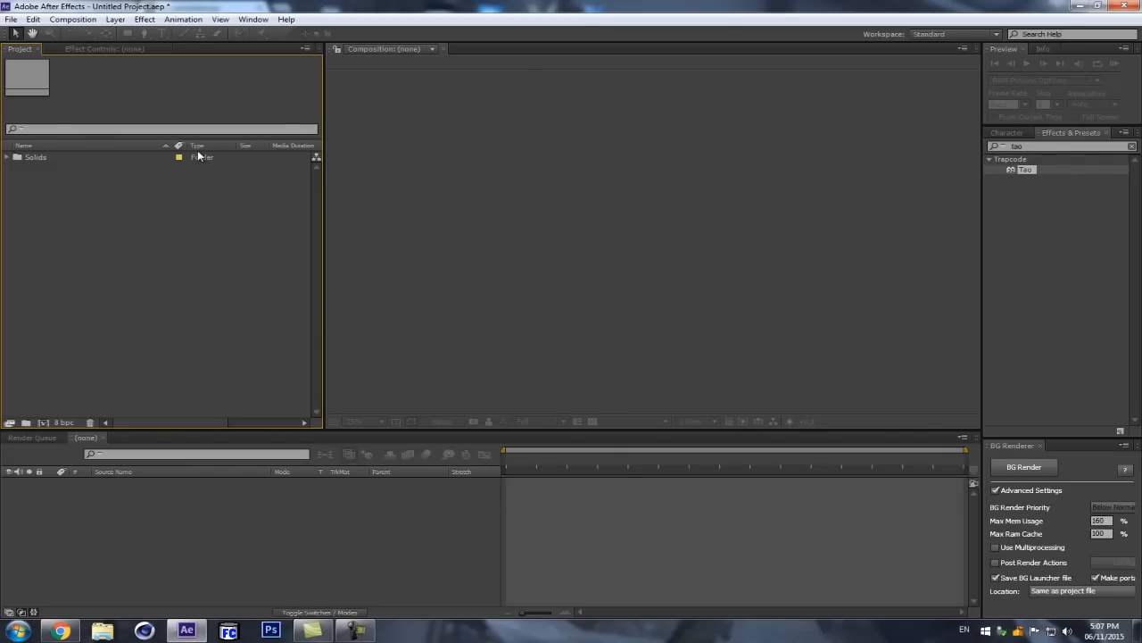
left_click(50, 158)
key("Delete")
key("Return")
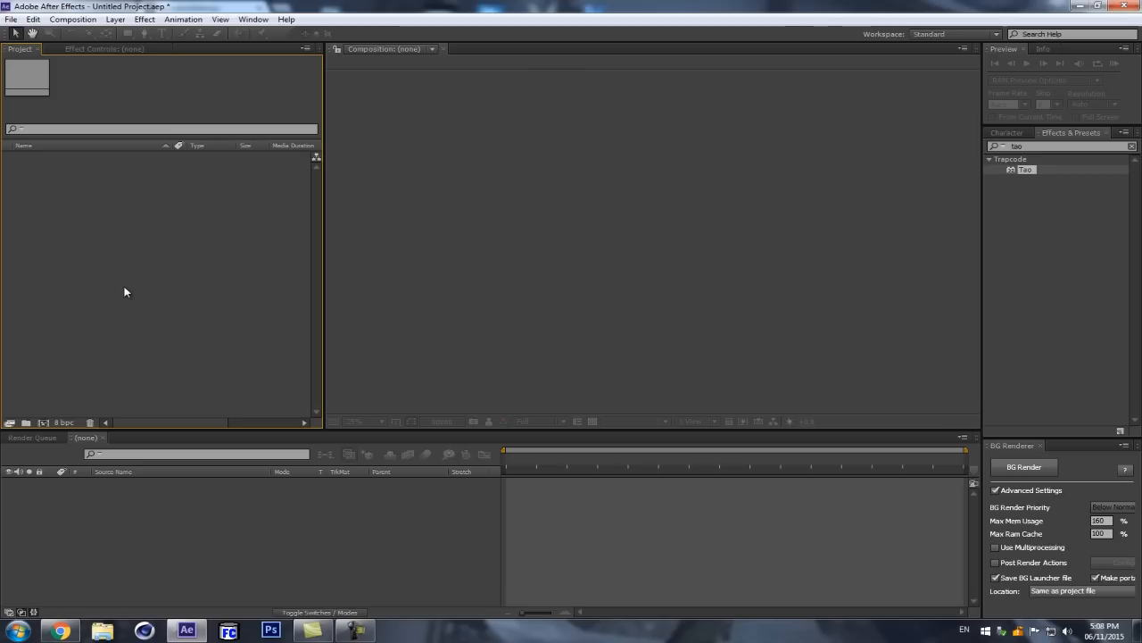
Step: Create a 1920 × 1080 composition named Comp 1 at 30 fps with a duration of 500 frames
key("ctrl+n")
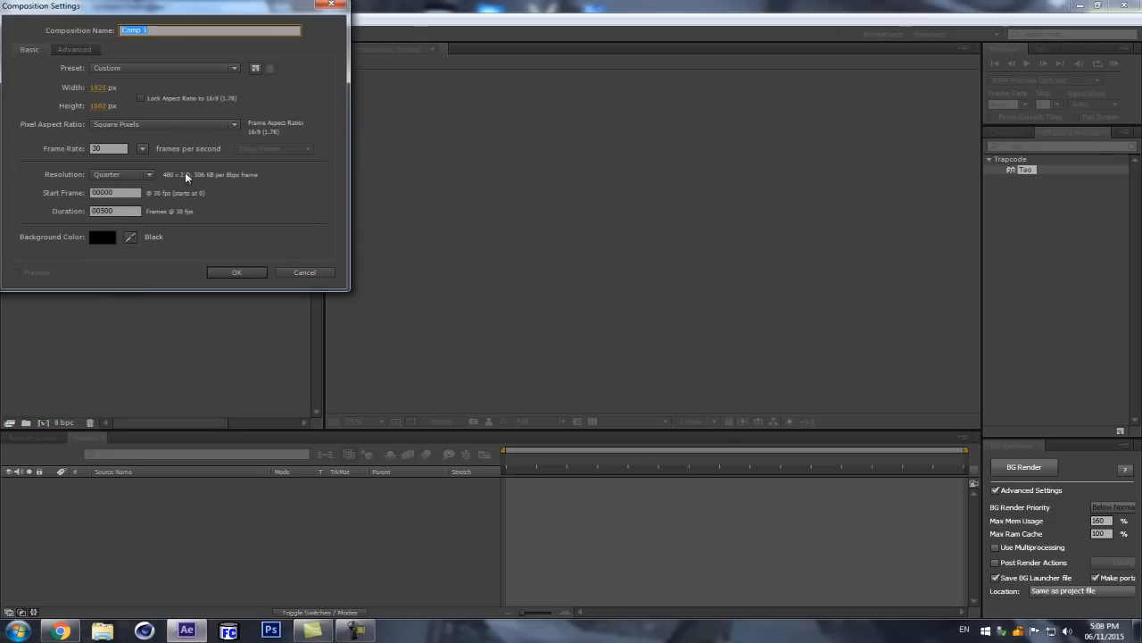
left_click(237, 273)
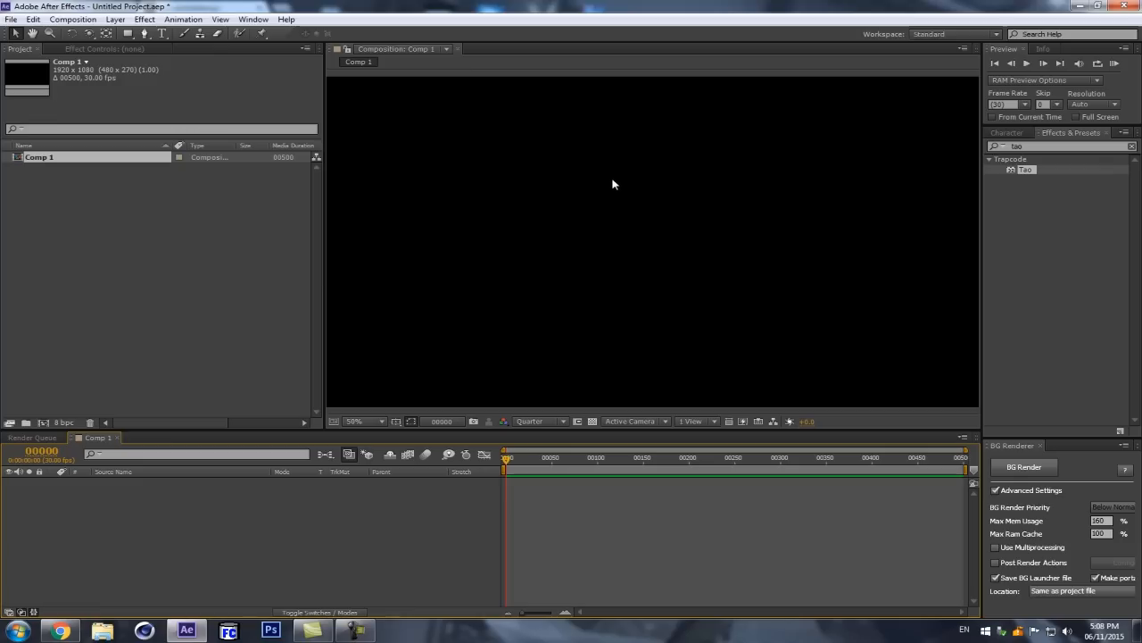
scroll(611, 186, "down", 2)
Step: Create a 1920 × 1080 black solid named TAO and apply the Trapcode Tao effect to it
key("ctrl+y")
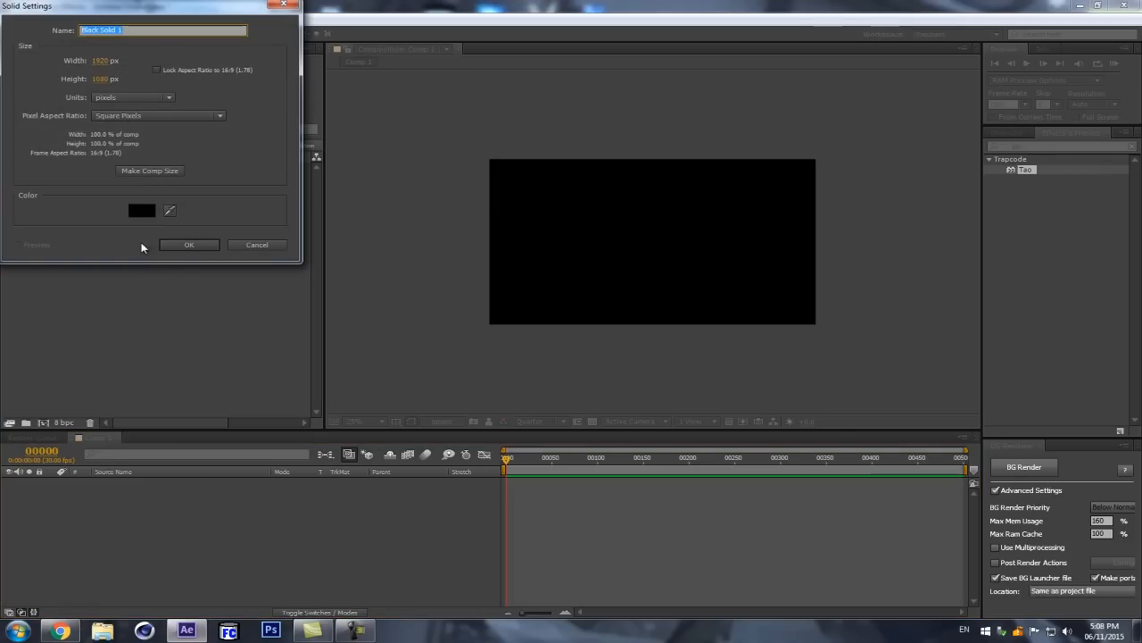
type("TAO")
key("Return")
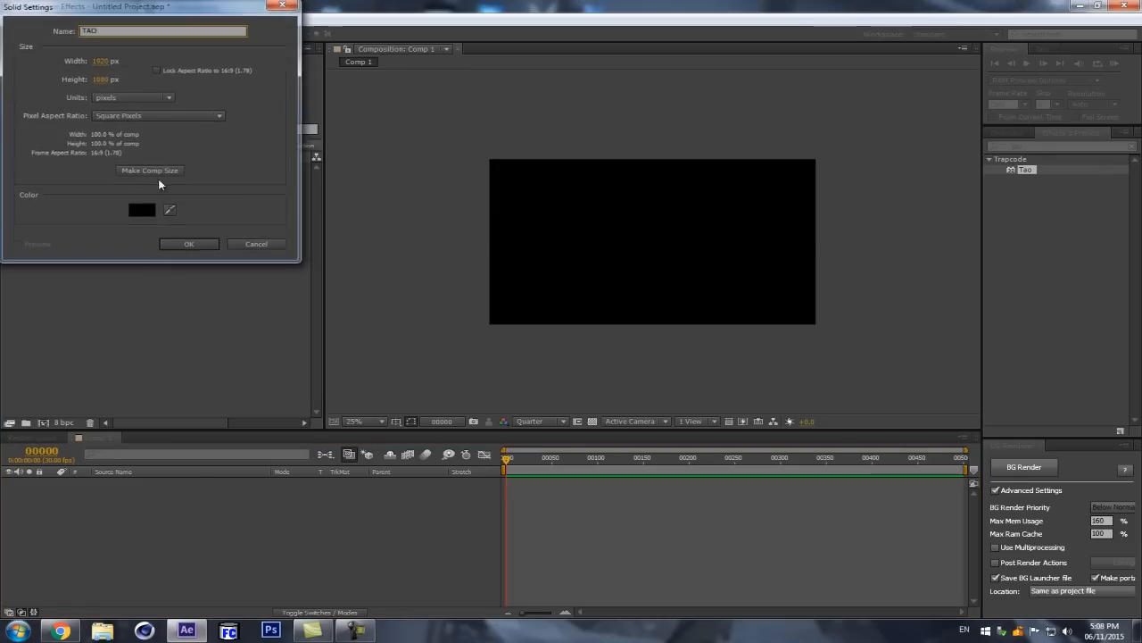
left_click_drag(1026, 169, 200, 485)
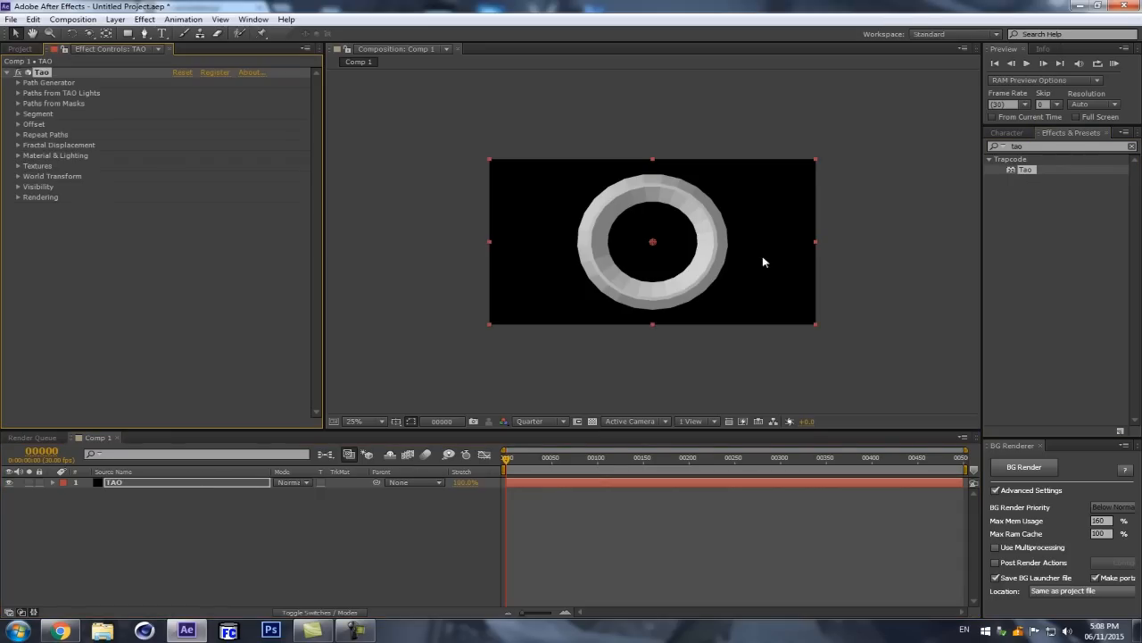
Step: Set the Tao path generator's shape to Line
scroll(617, 167, "up", 2)
left_click(17, 82)
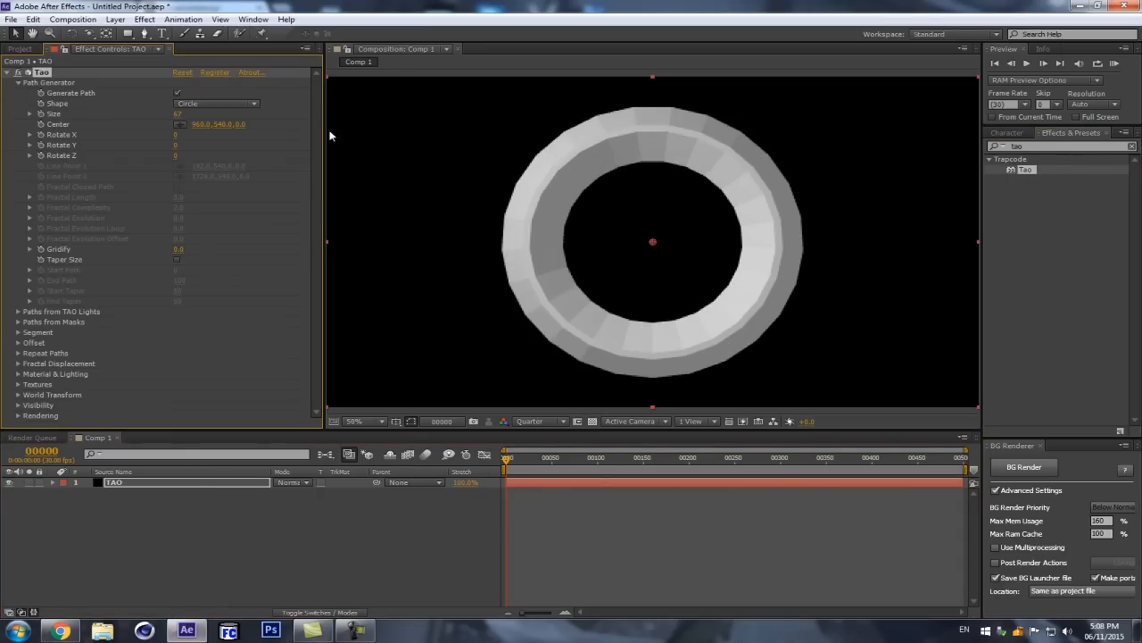
left_click(192, 104)
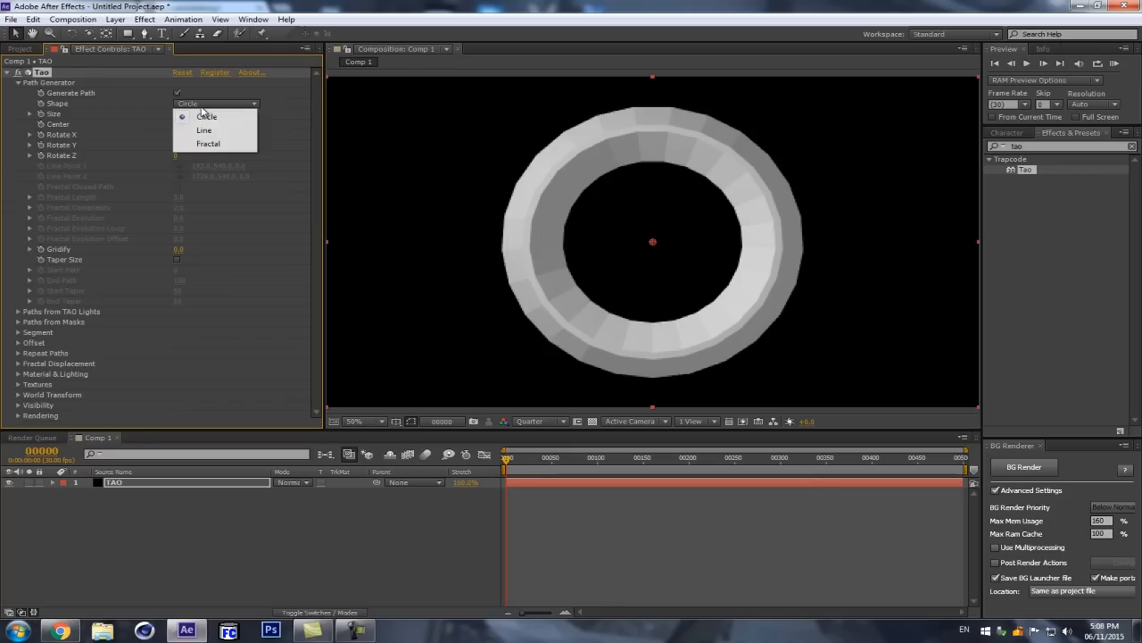
left_click(204, 131)
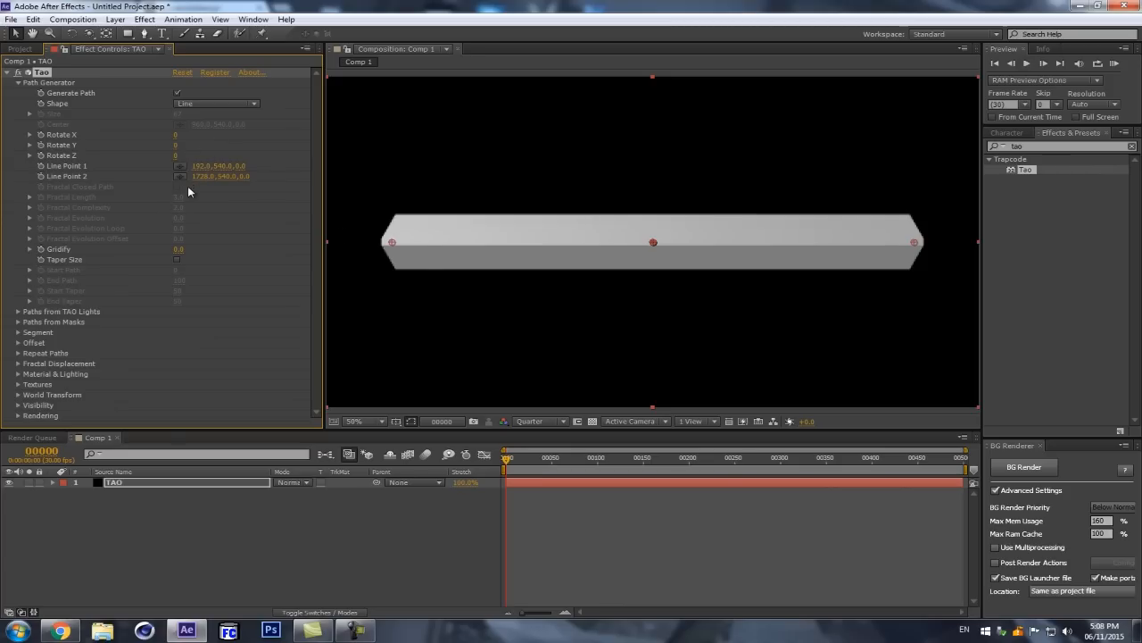
Step: Move Line Point 1 to the composition's horizontal center at X 960 and extend Line Point 2 to X 1781
left_click_drag(195, 166, 688, 145)
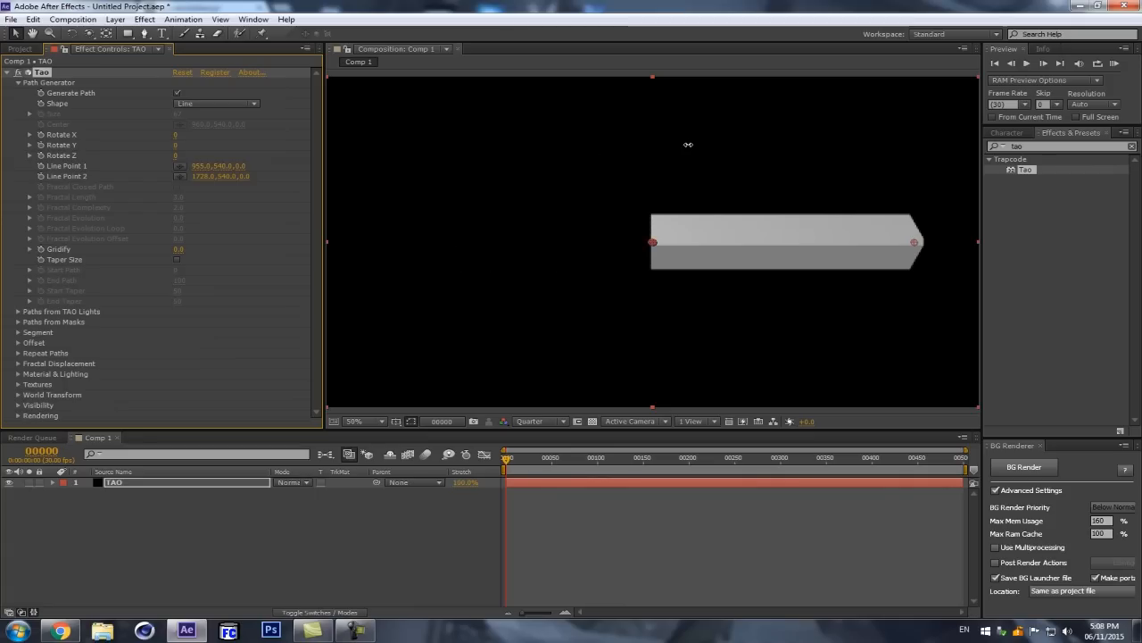
left_click(198, 166)
type("960")
key("Return")
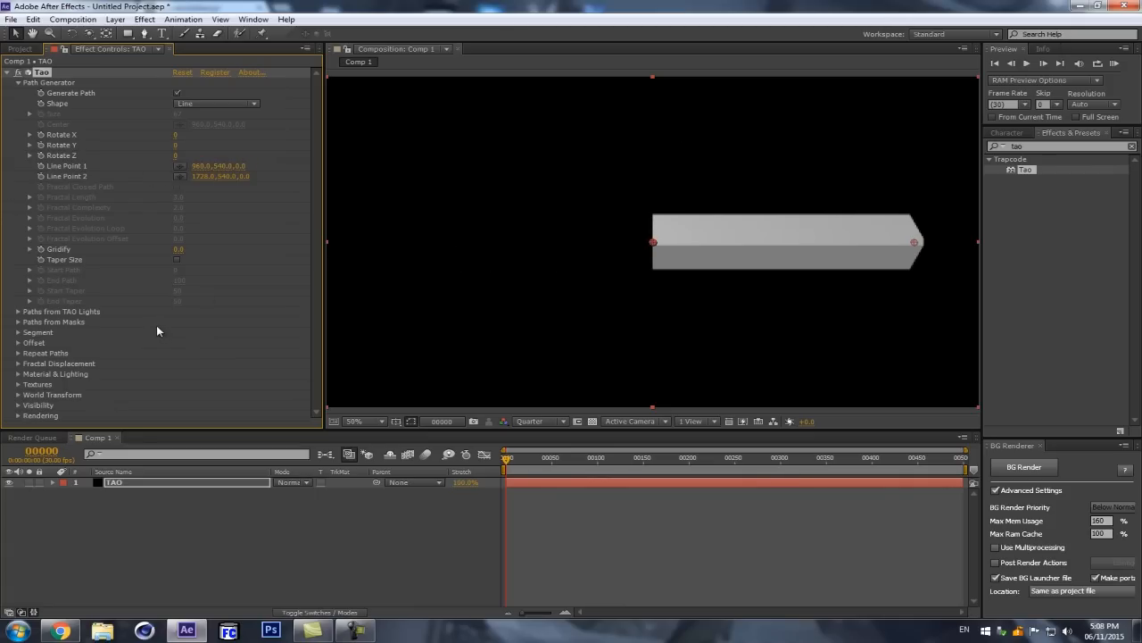
left_click(200, 166)
key("Escape")
left_click_drag(981, 210, 1084, 207)
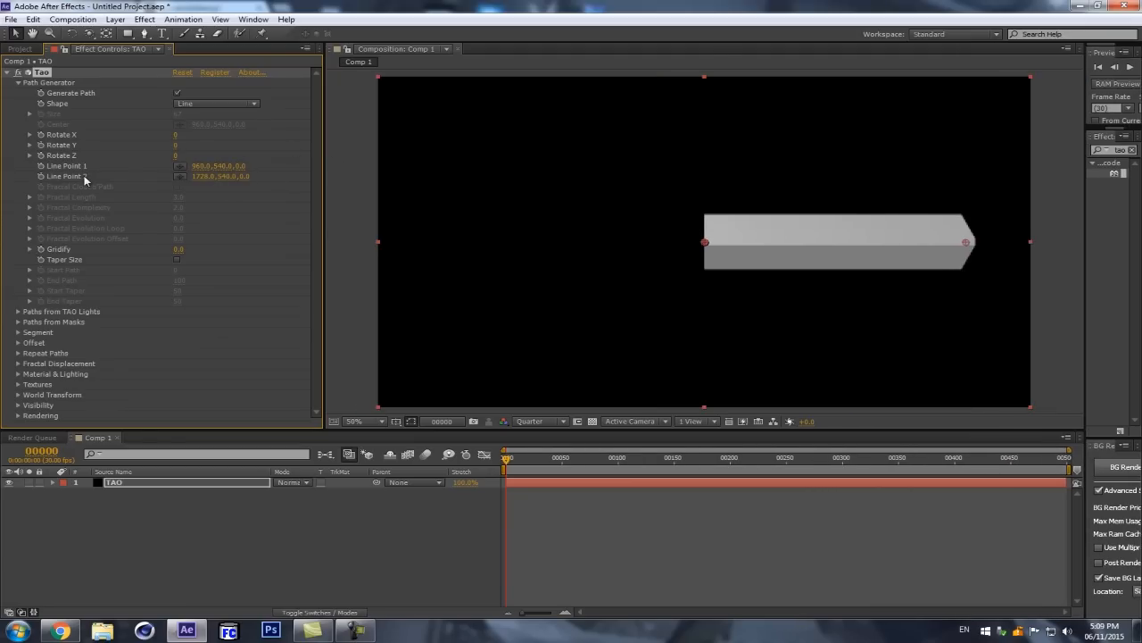
left_click_drag(189, 180, 225, 175)
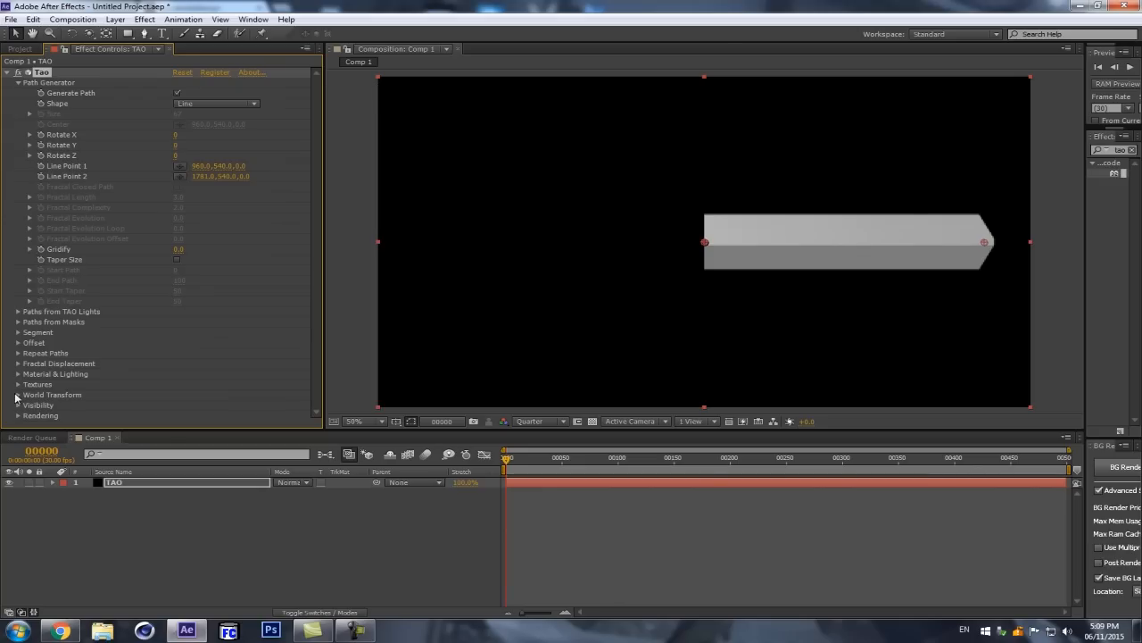
Step: Open the Tao Segment settings and reduce the segment Size to 7
left_click(18, 333)
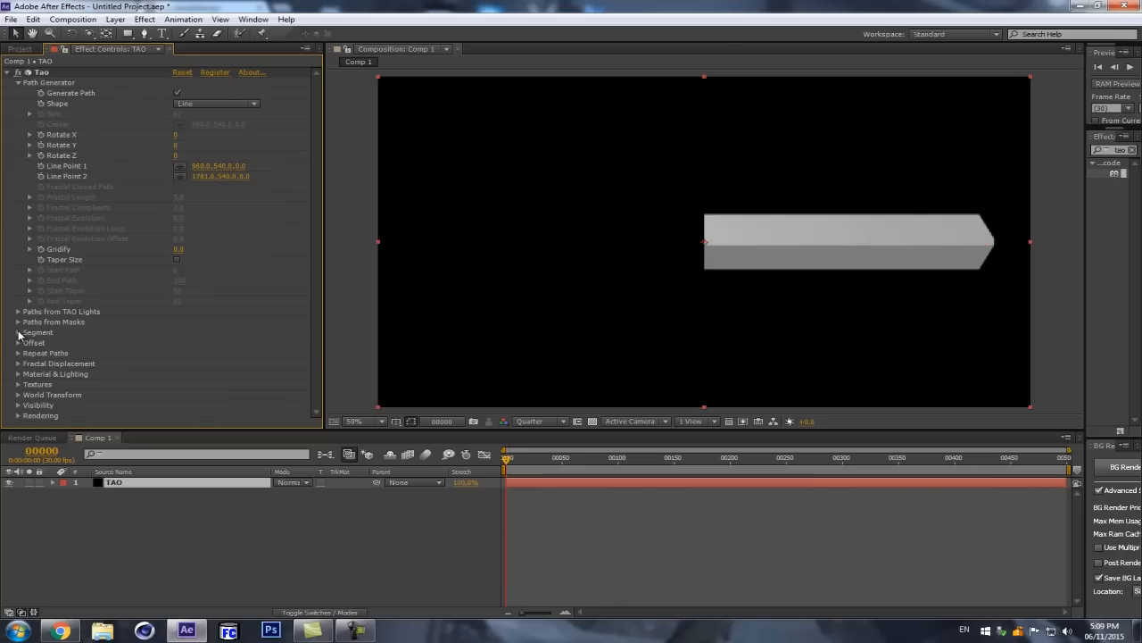
left_click(18, 332)
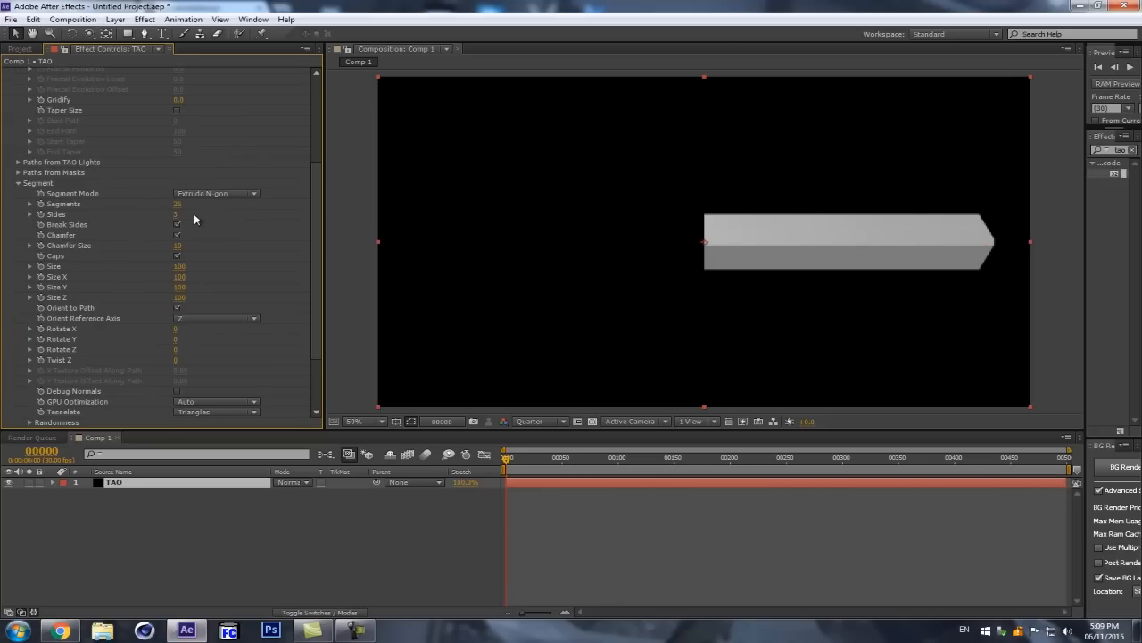
left_click_drag(179, 266, 123, 273)
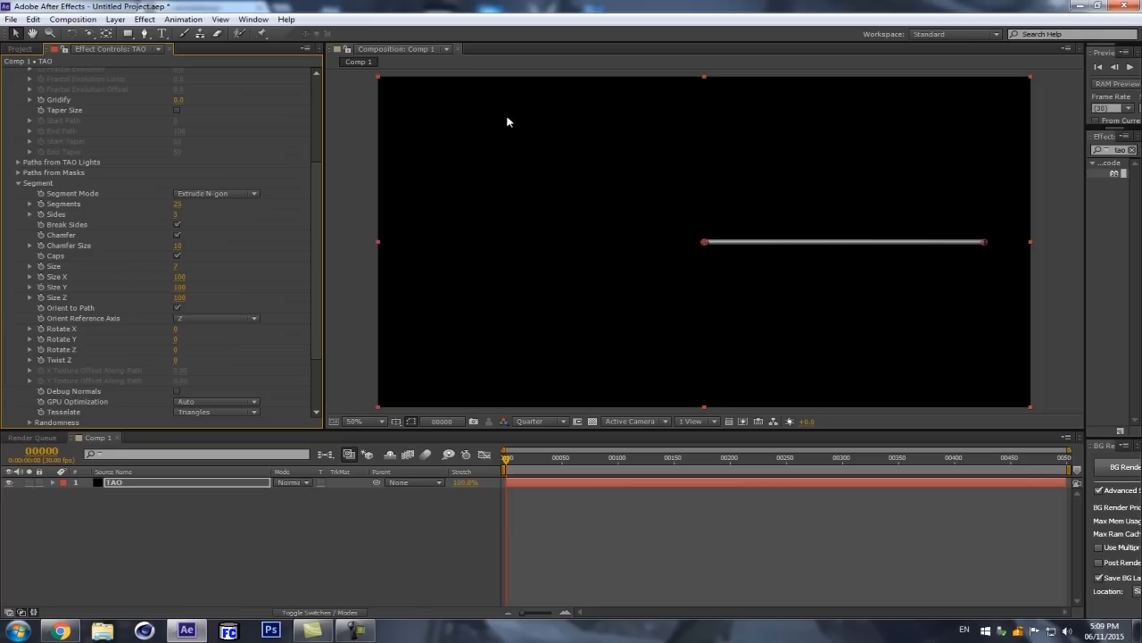
Step: Compare the line with Chamfer off and on, trying a segment Size of 90 and a Chamfer Size of 15
left_click(178, 235)
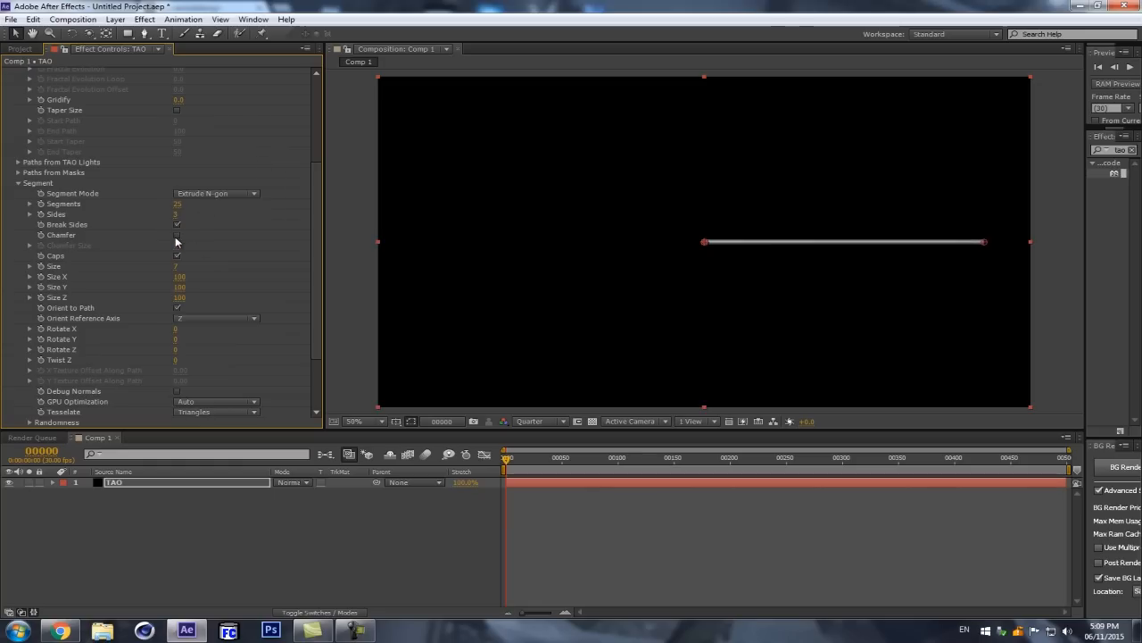
left_click(177, 236)
mouse_move(177, 266)
left_mouse_down()
mouse_move(229, 264)
mouse_move(204, 243)
mouse_move(179, 244)
left_mouse_up()
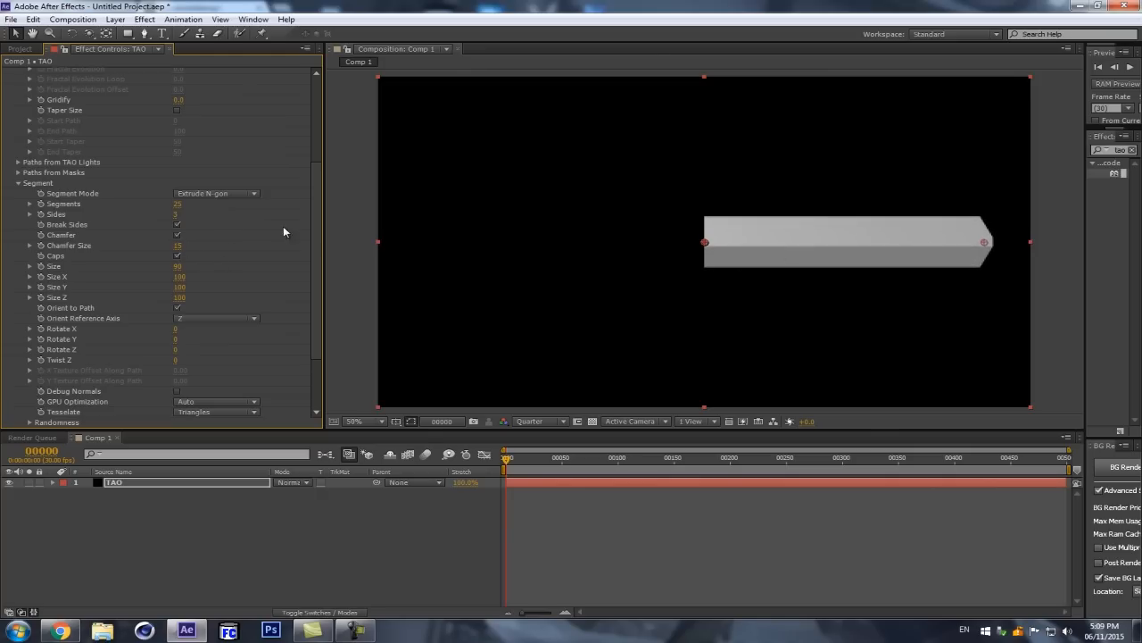
left_click(179, 245)
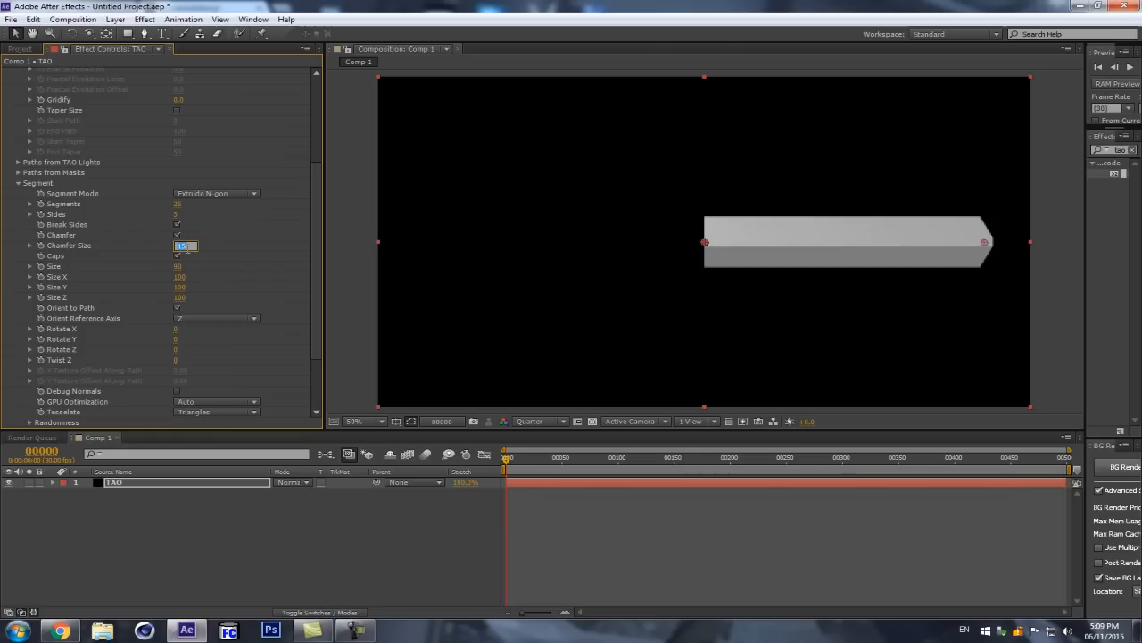
Step: Turn off Chamfer and reduce the segment Size to 5 for a thin line
left_click(177, 235)
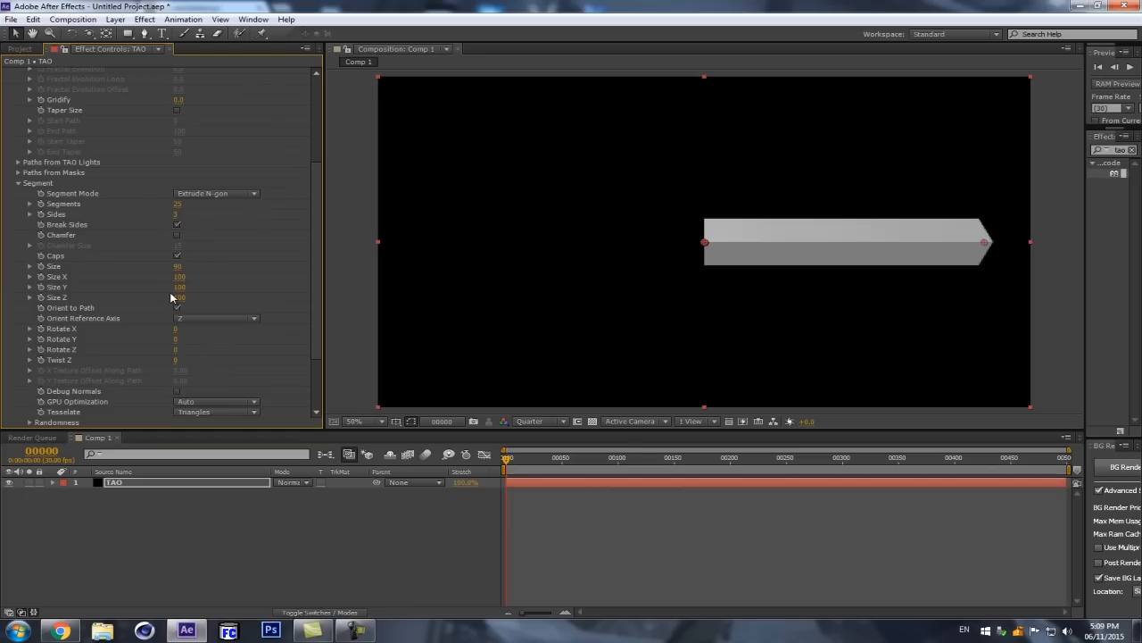
left_click_drag(179, 266, 122, 268)
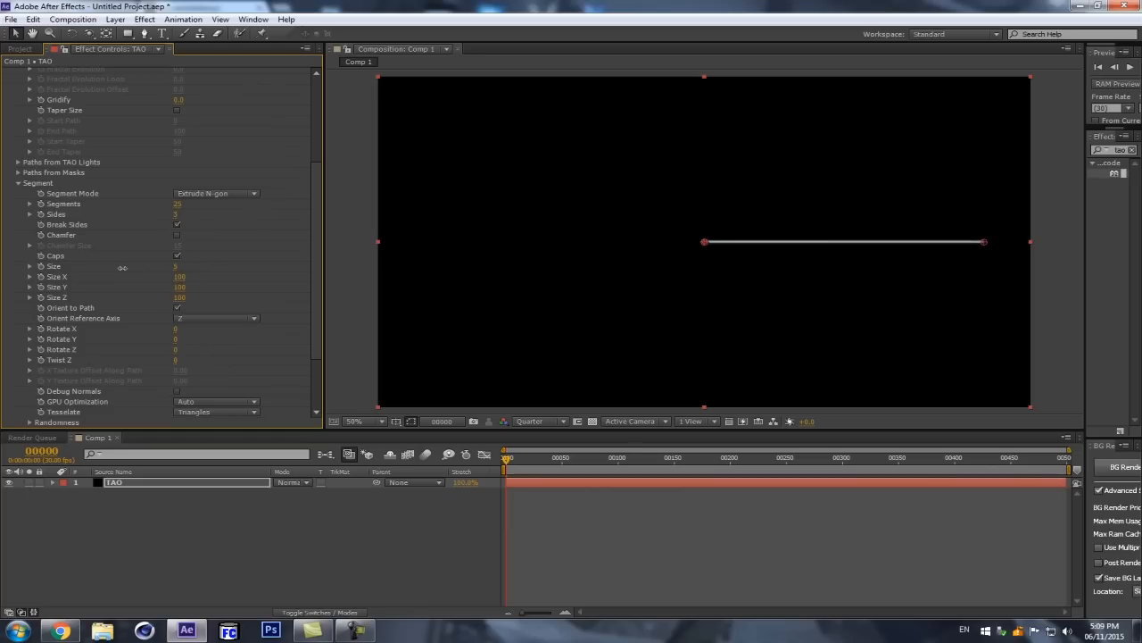
Step: Set R1 Repetitions to 10 in the First Repeater of Tao's Repeat Paths settings
scroll(268, 218, "down", 3)
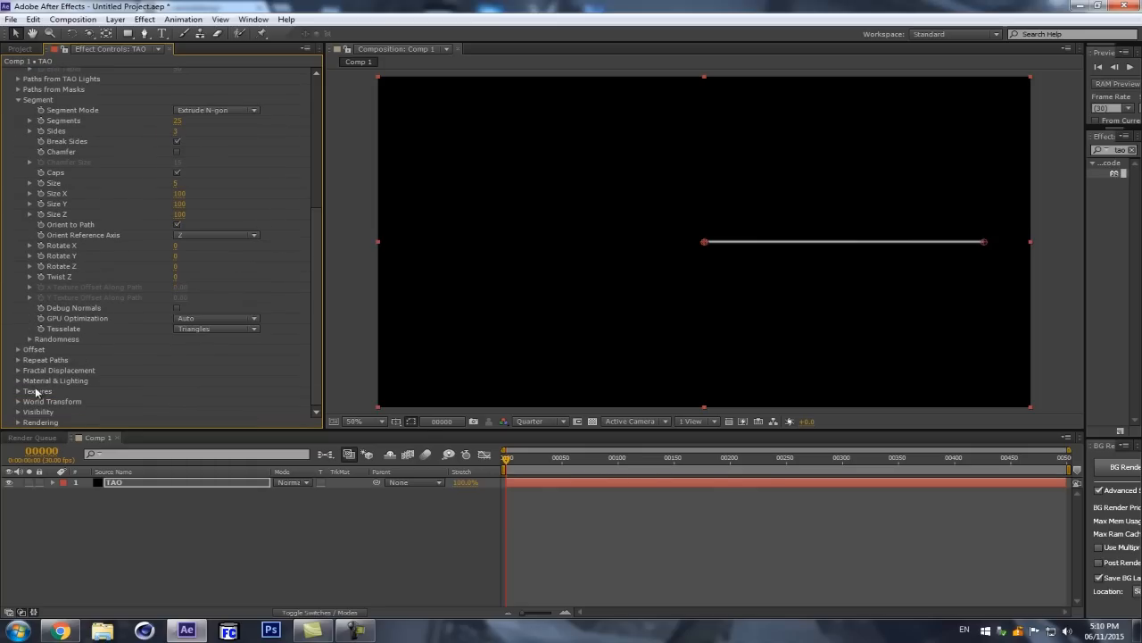
left_click(18, 360)
scroll(18, 362, "down", 2)
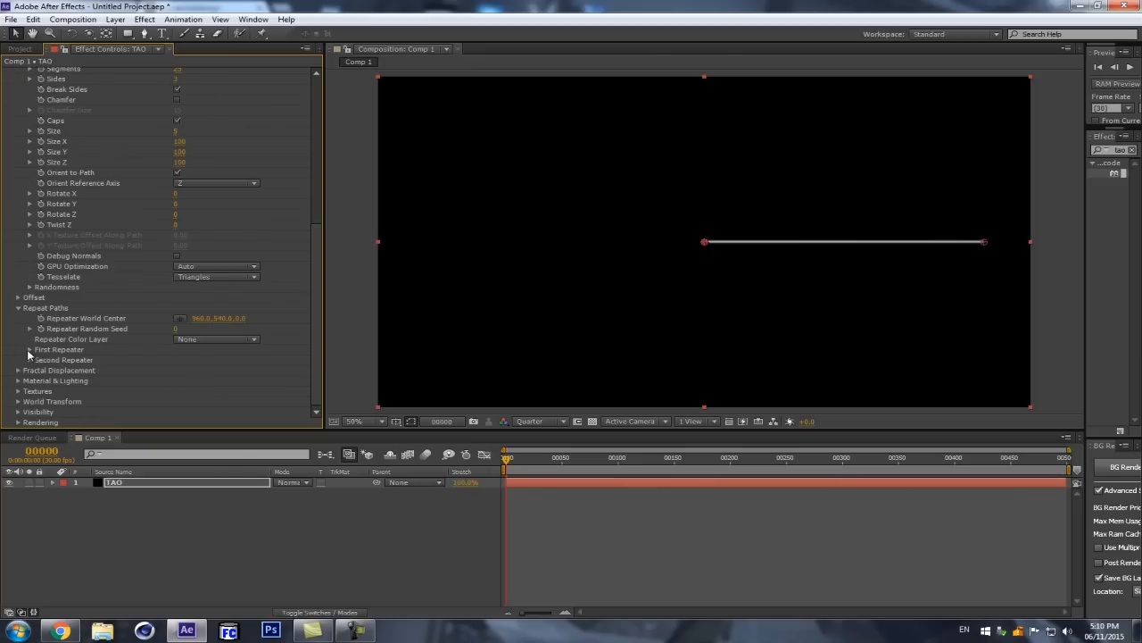
left_click(29, 349)
scroll(29, 349, "down", 7)
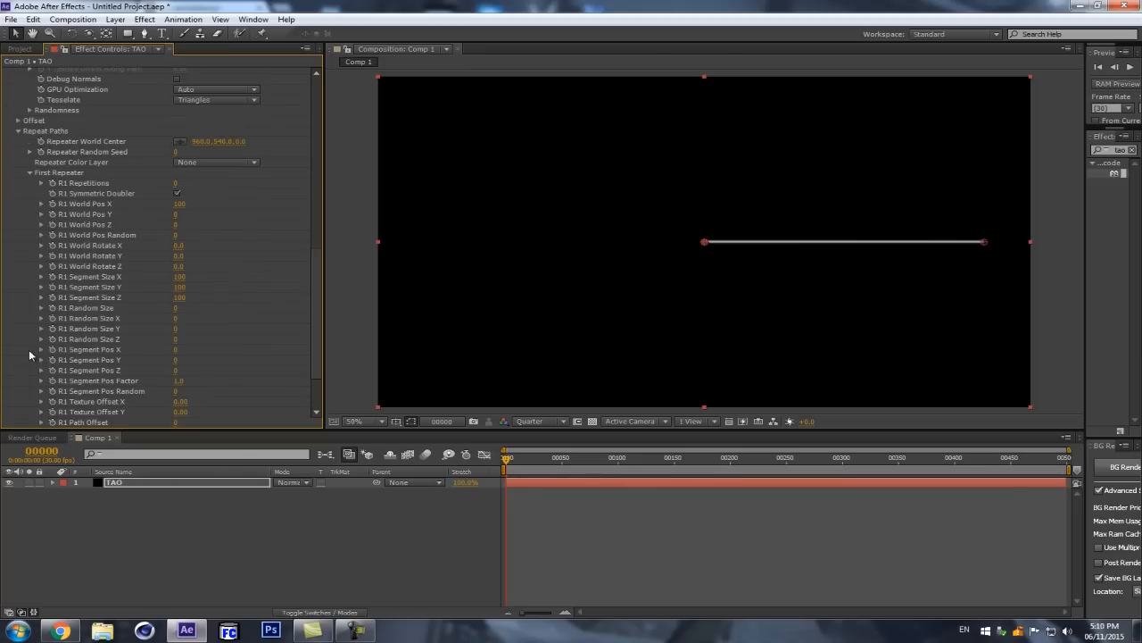
scroll(134, 196, "up", 2)
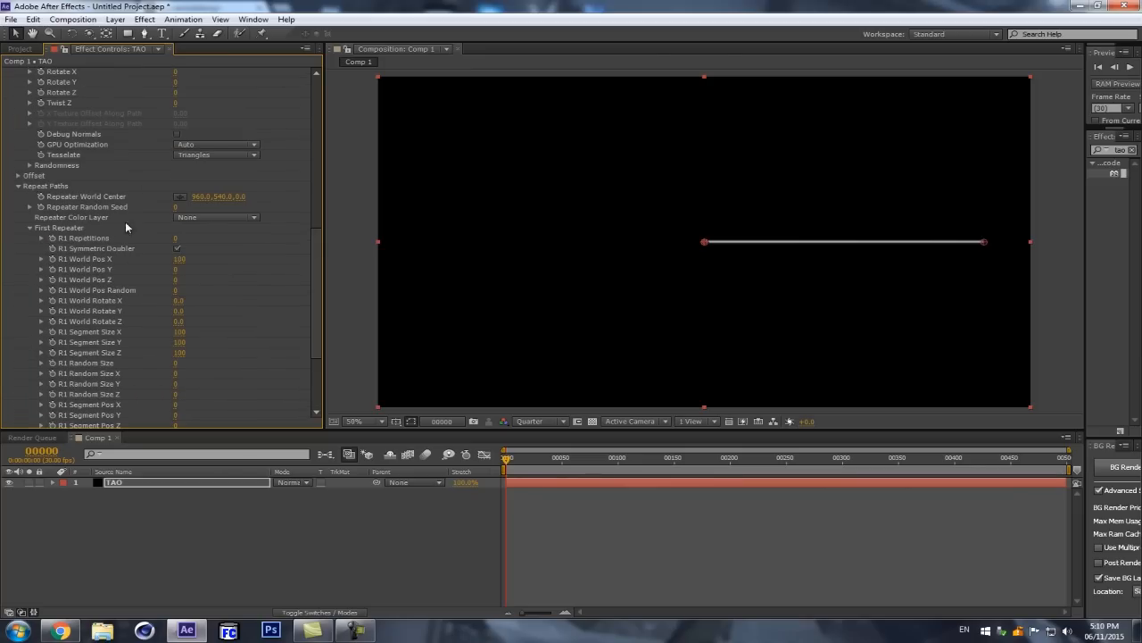
scroll(125, 221, "down", 1)
scroll(227, 222, "down", 1)
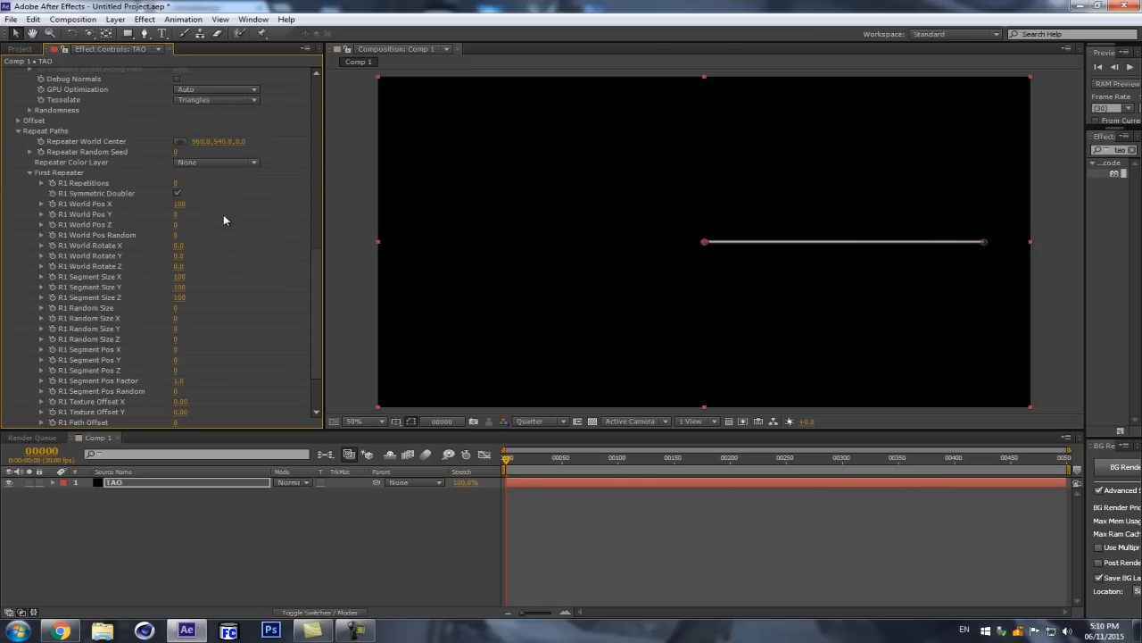
left_click(178, 185)
type("10")
key("Return")
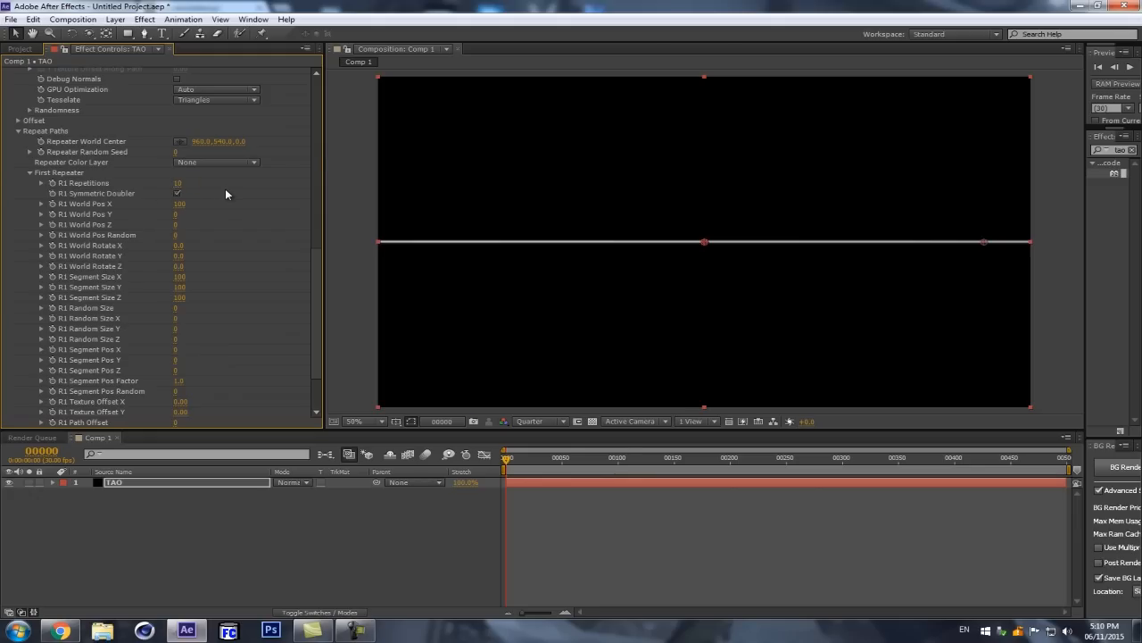
Step: Set R1 World Pos X to 0 so the repeated lines share the same origin
left_click(181, 206)
type("0")
key("Return")
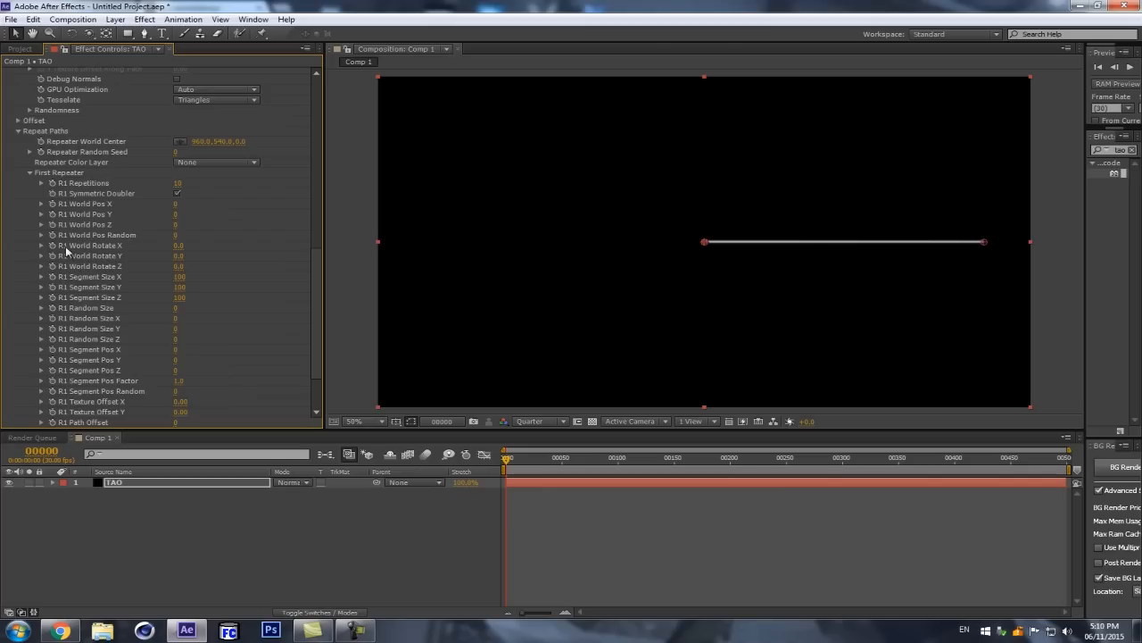
Step: Fan the repeated lines out by setting R1 World Rotate X to 42, Y to 44 and Z to 81
left_click_drag(179, 246, 226, 262)
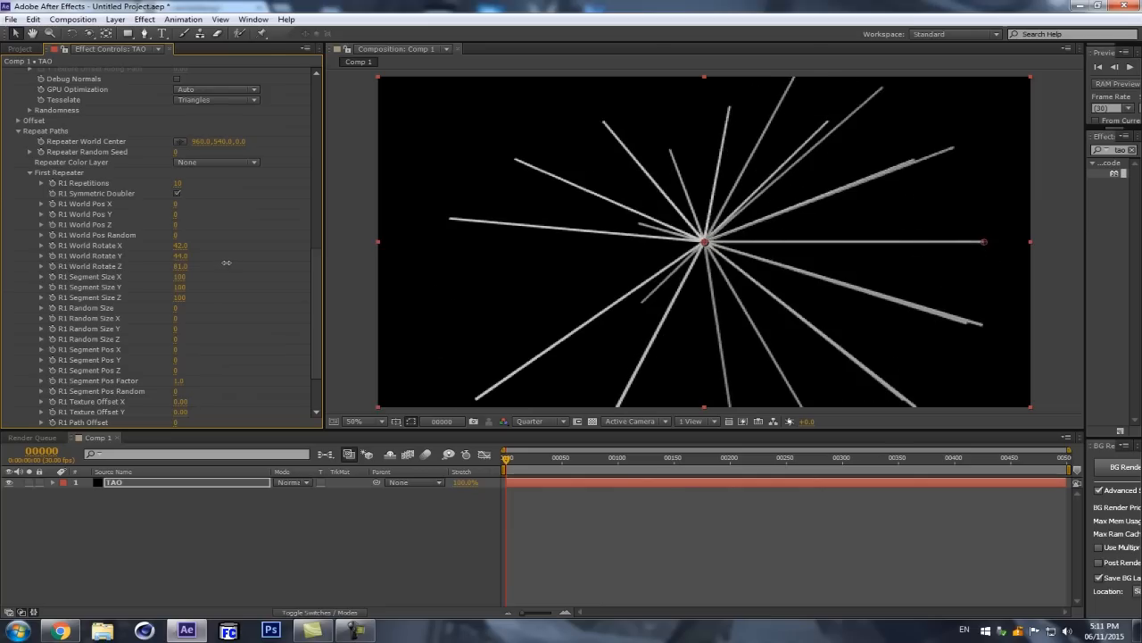
scroll(710, 233, "down", 1)
scroll(712, 235, "up", 1)
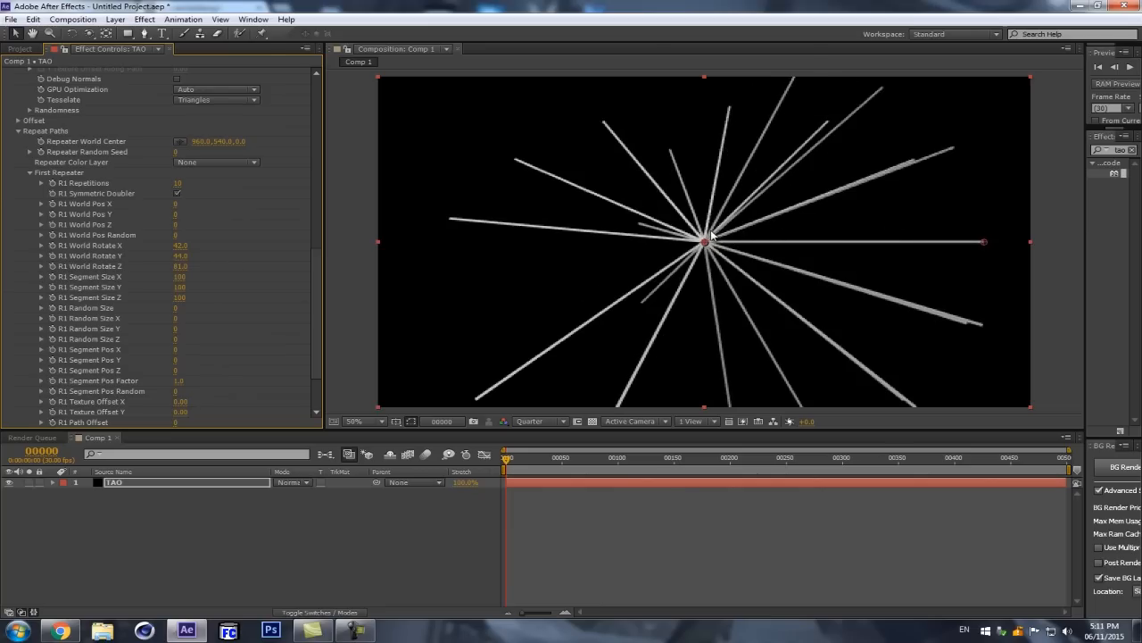
Step: Add a two-node 50mm camera, orbit it around the lines and undo the orbit
key("c")
key("ctrl+alt+shift+c")
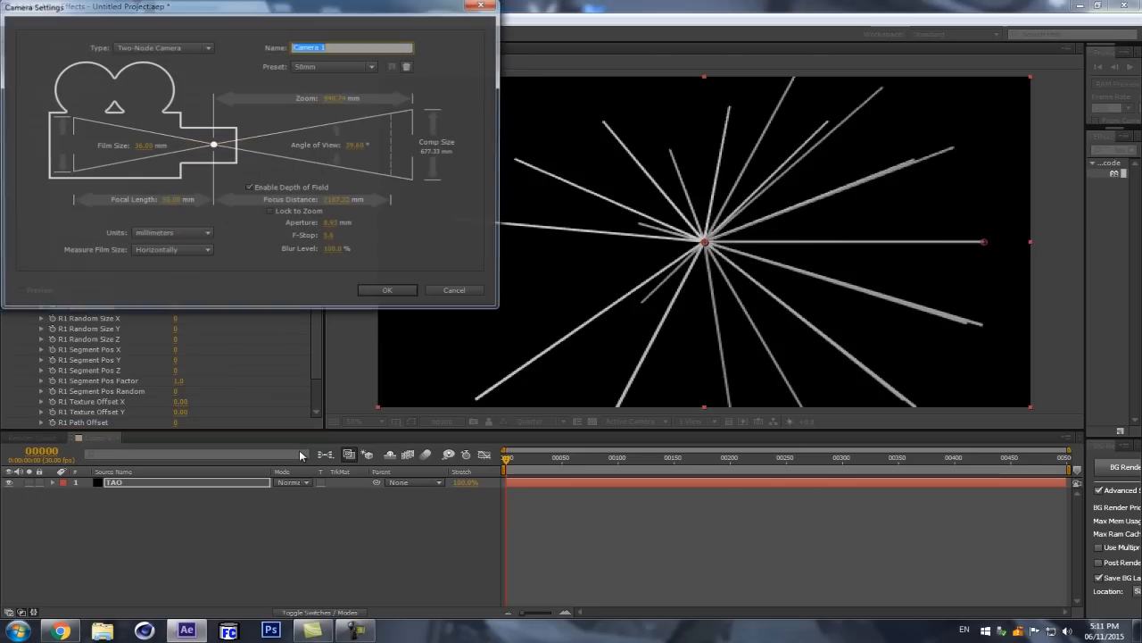
left_click(404, 292)
left_click_drag(704, 224, 857, 235)
key("ctrl+z")
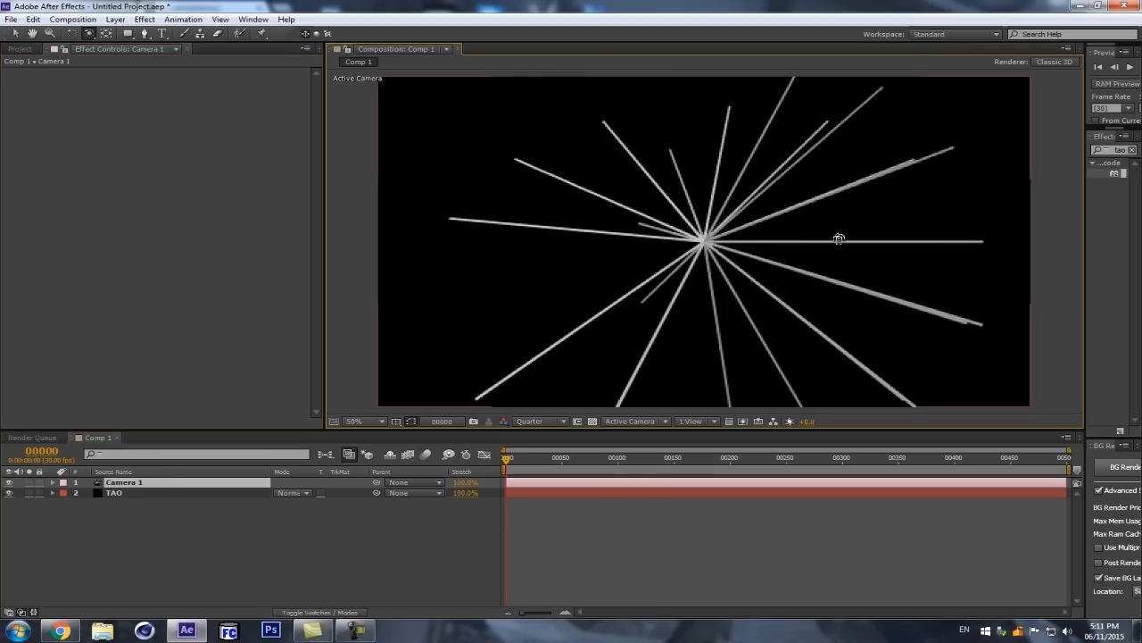
Step: Set R1 Repetitions to 12 in the First Repeater of the TAO layer
left_click(123, 493)
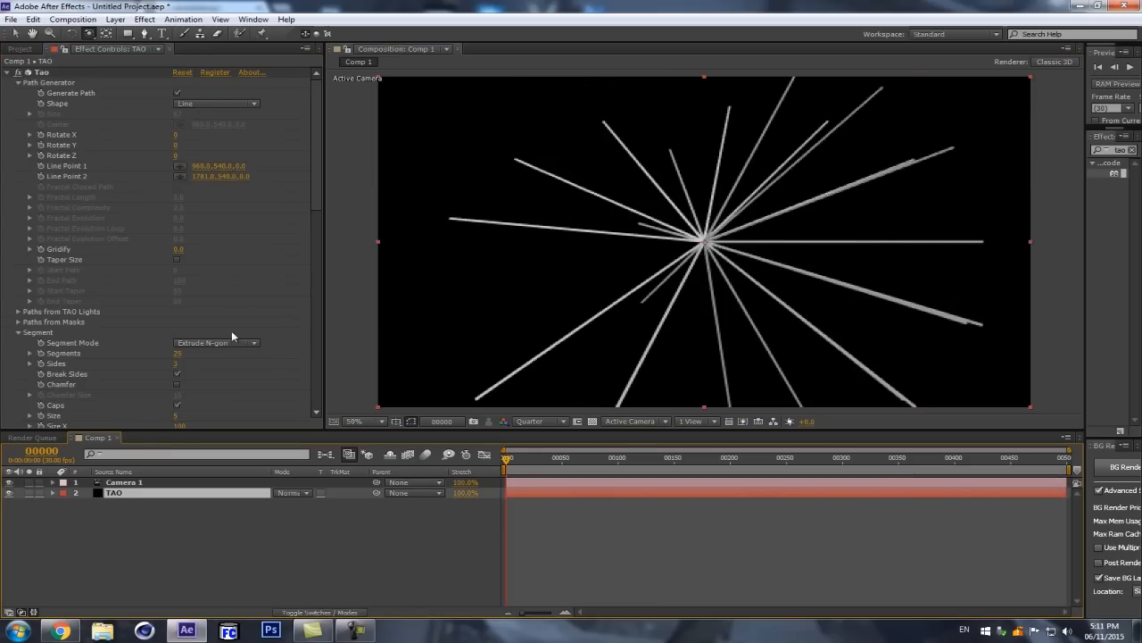
scroll(232, 313, "down", 3)
left_click_drag(316, 223, 325, 337)
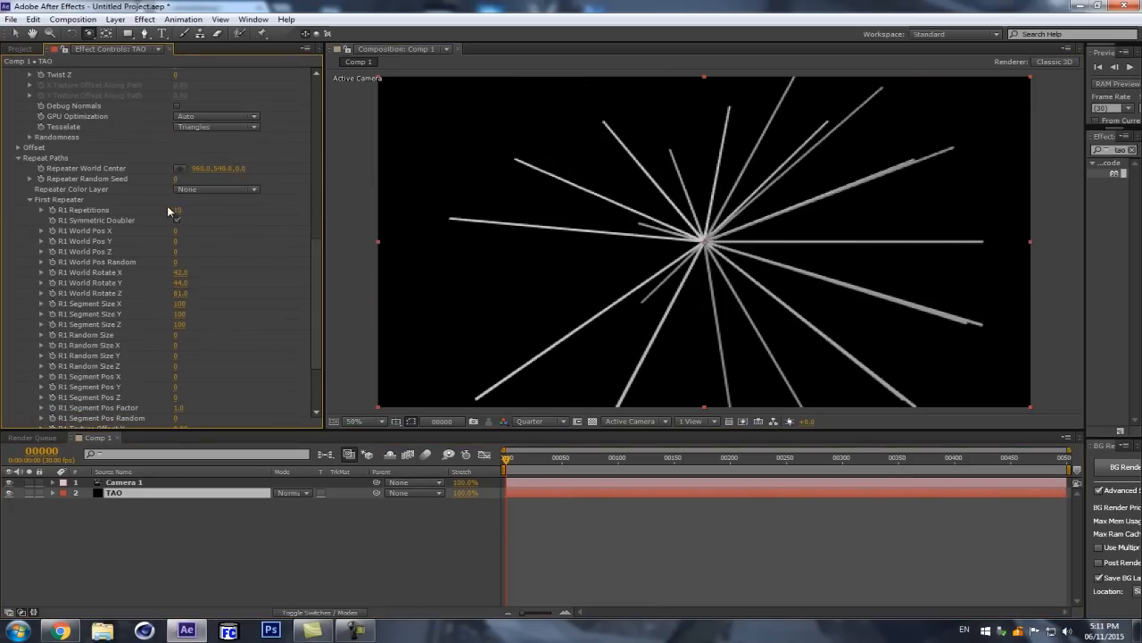
left_click_drag(180, 210, 192, 208)
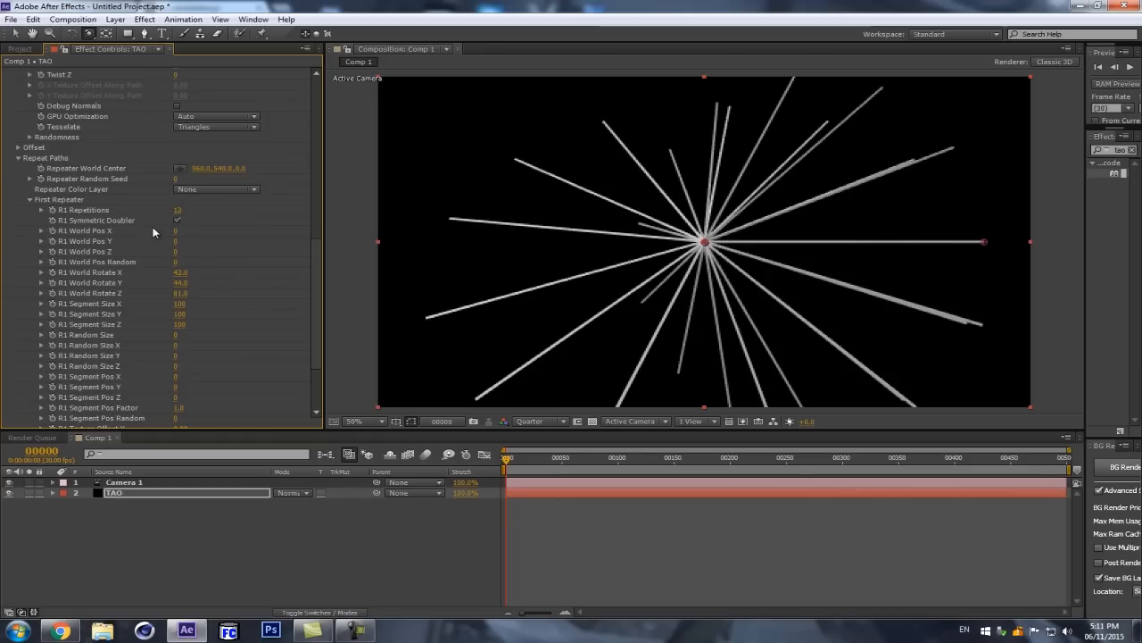
Step: Try the First Repeater without R1 Symmetric Doubler, orbiting to compare, and restore the doubler
left_click(177, 220)
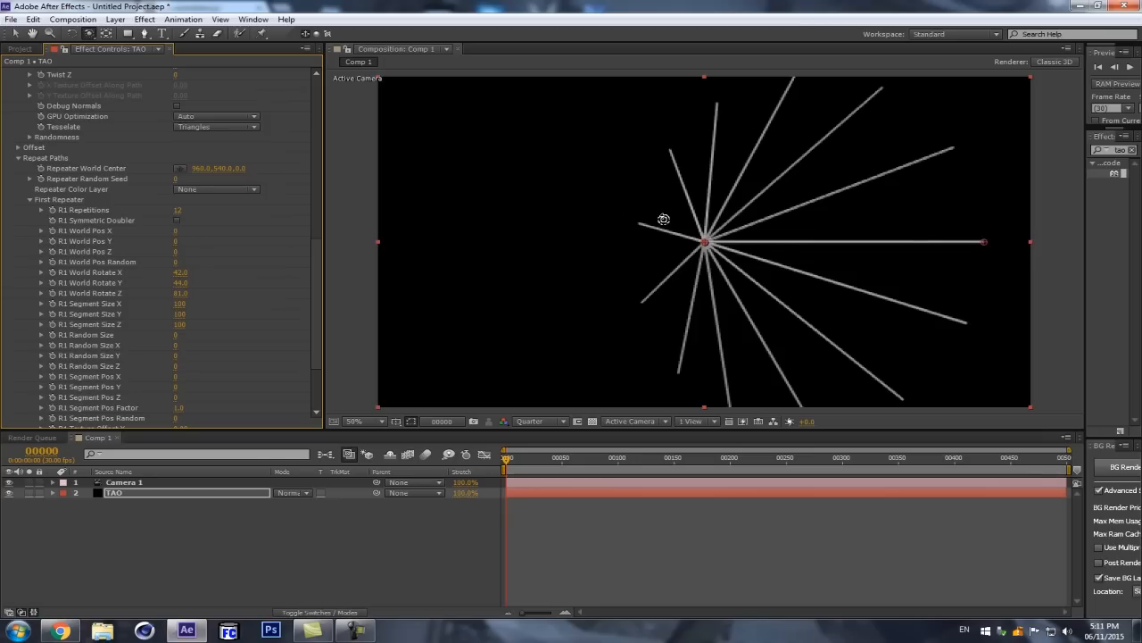
left_click_drag(716, 230, 630, 248)
left_click(177, 221)
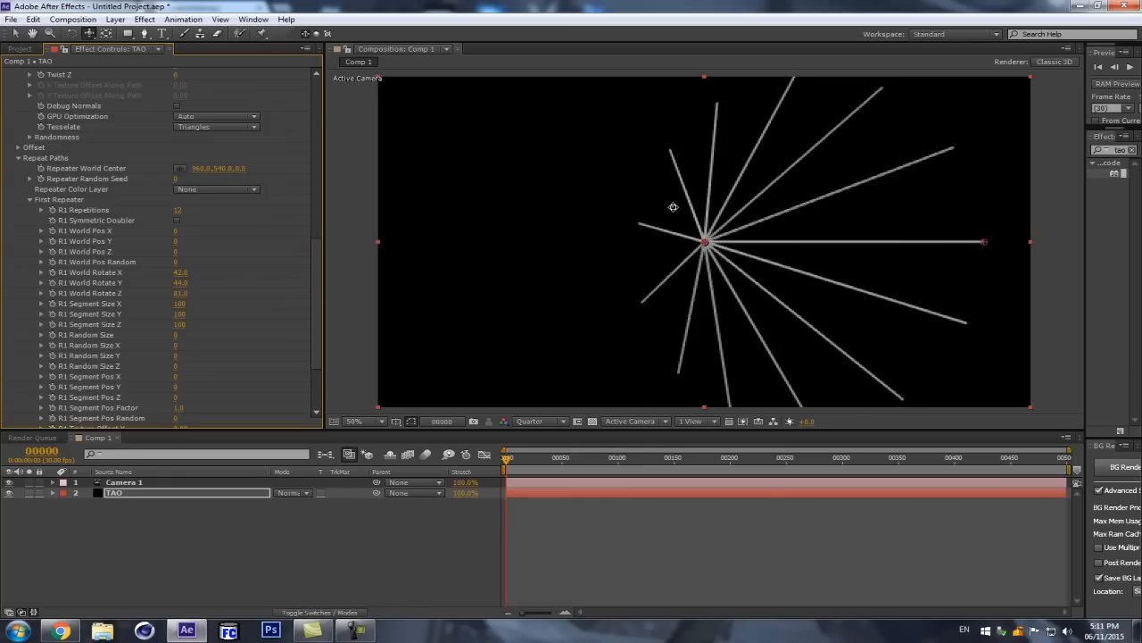
left_click(177, 219)
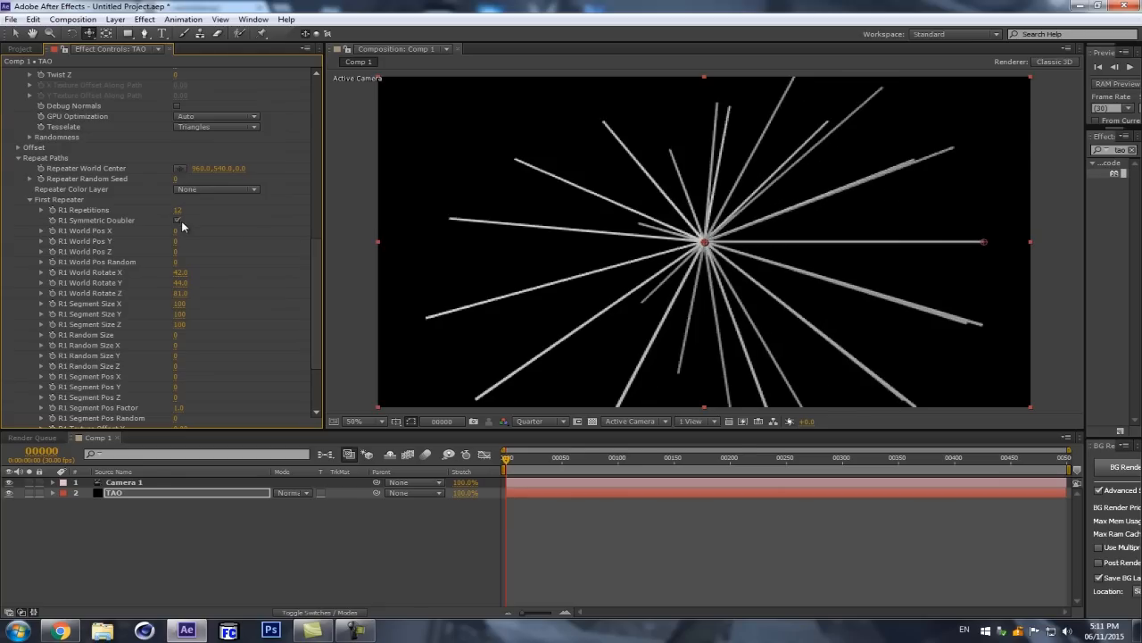
Step: Set R1 World Rotate Z to 115 and R1 Random Size to 33 in the First Repeater
left_click_drag(181, 292, 204, 289)
scroll(197, 346, "down", 1)
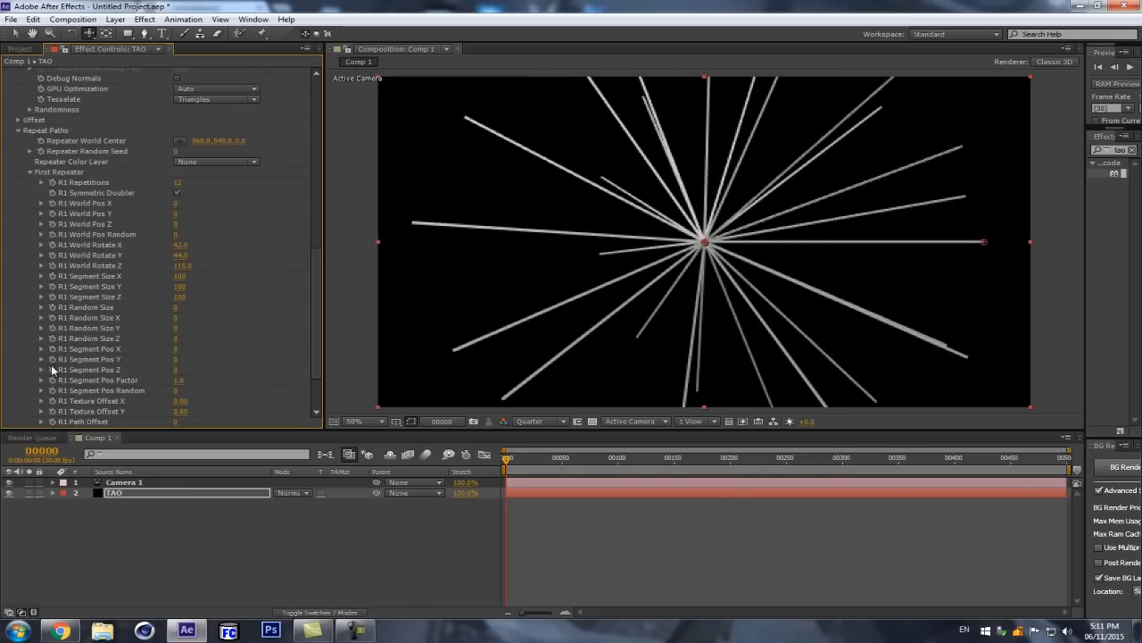
mouse_move(177, 373)
left_mouse_down()
mouse_move(202, 364)
mouse_move(164, 375)
mouse_move(180, 375)
left_mouse_up()
key("ctrl+z")
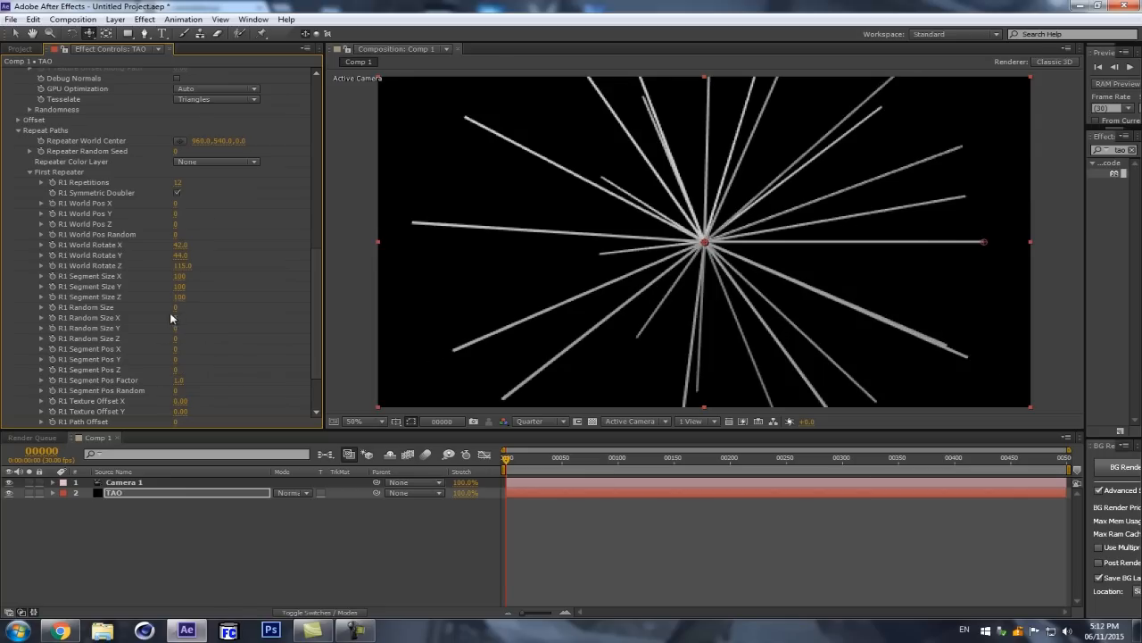
left_click_drag(175, 309, 226, 302)
Step: Turn off R1 Symmetric Doubler and set R1 Segment Pos Z to -43, checking the strands by orbiting the camera
scroll(214, 292, "down", 1)
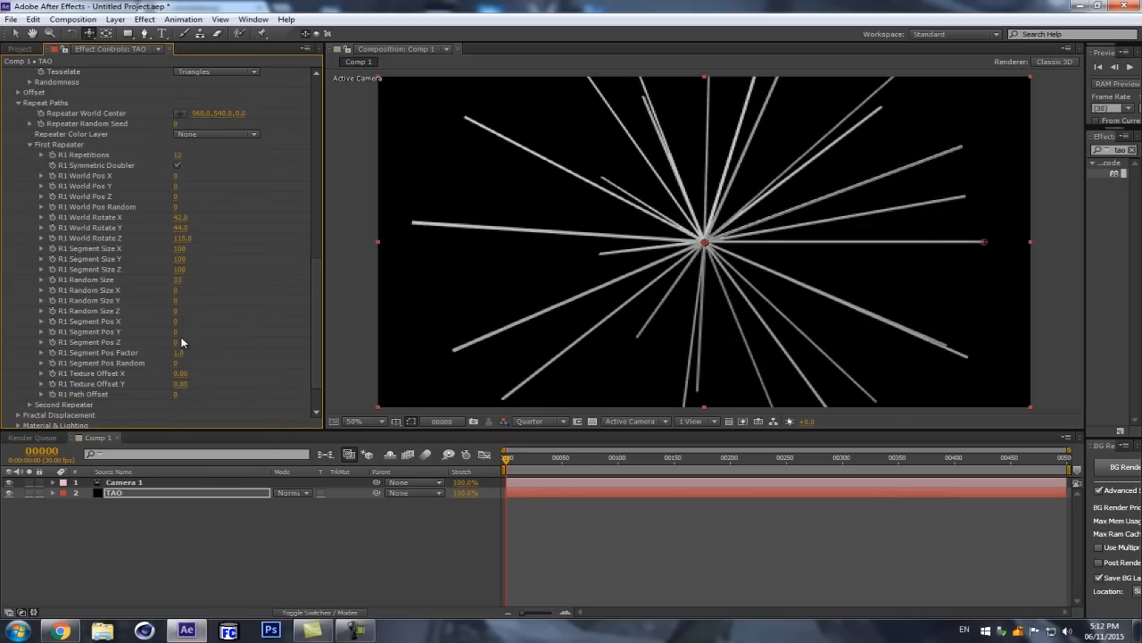
left_click_drag(173, 343, 197, 336)
key("ctrl+z")
scroll(119, 267, "down", 2)
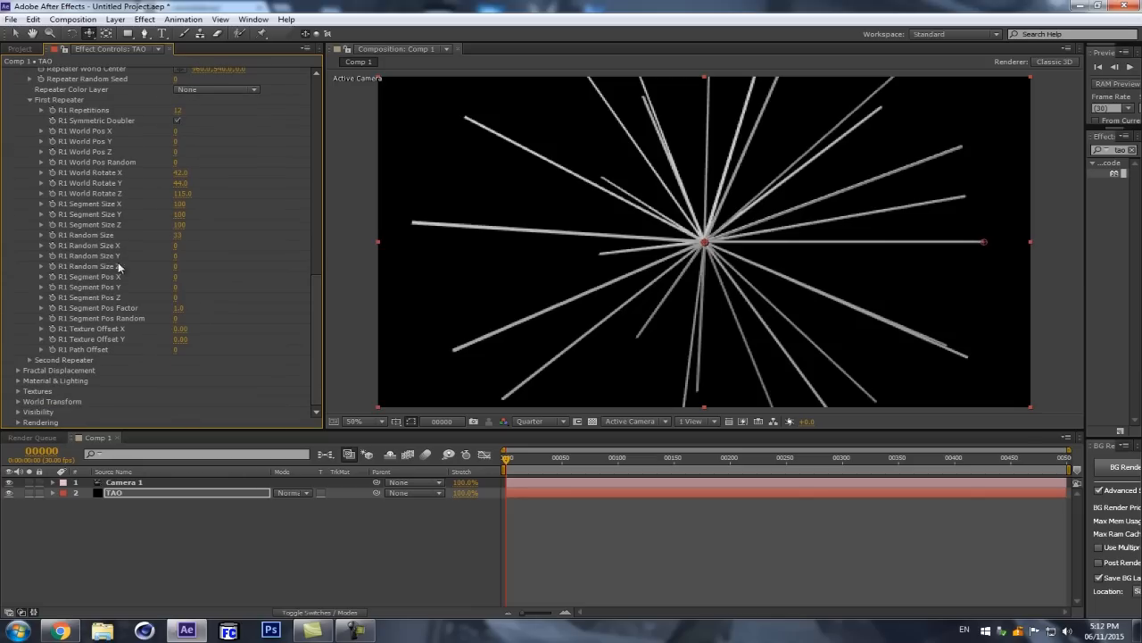
left_click(177, 121)
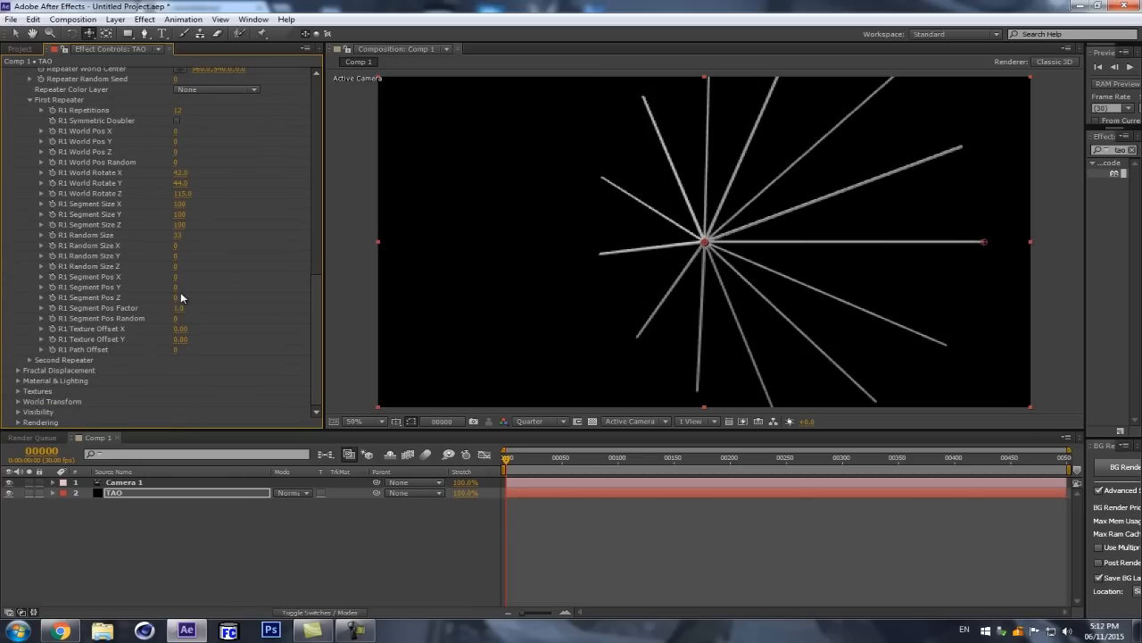
mouse_move(176, 298)
left_mouse_down()
mouse_move(193, 294)
mouse_move(154, 301)
left_mouse_up()
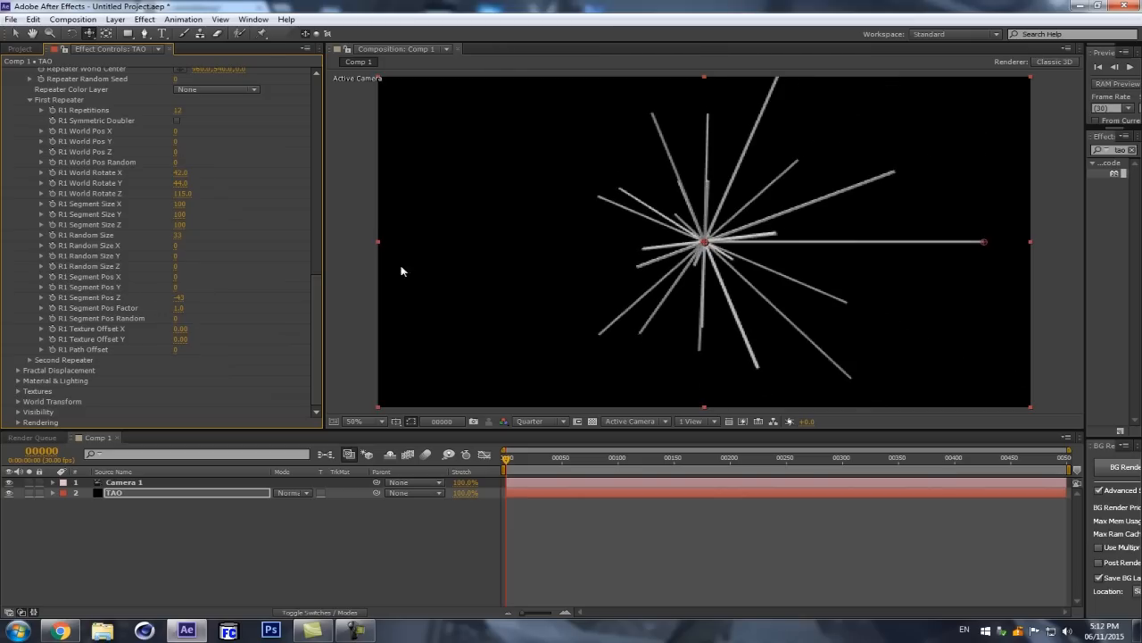
left_click_drag(650, 225, 782, 248)
left_click_drag(685, 208, 535, 246)
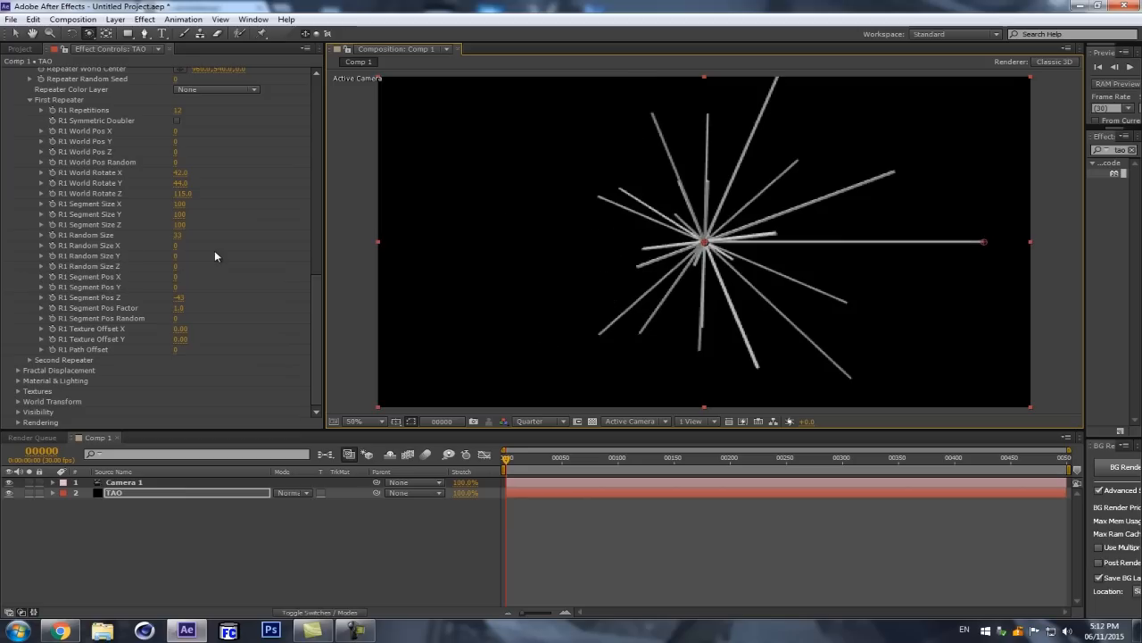
Step: Set R2 Repetitions to 1 and R2 World Pos Y to 0 in the Second Repeater
left_click(30, 359)
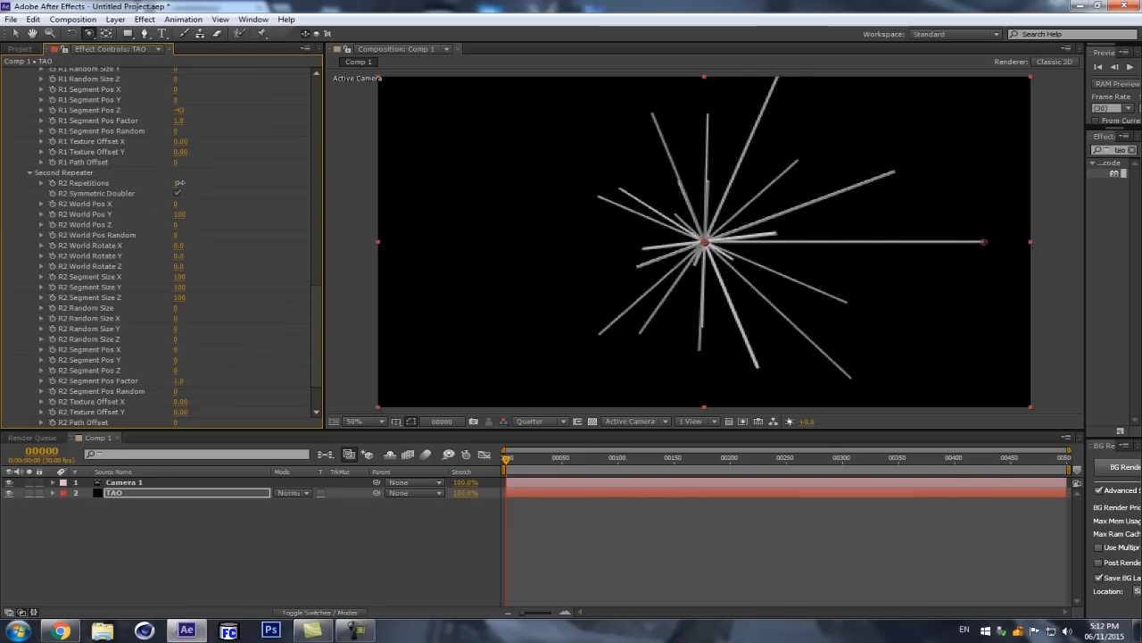
left_click_drag(176, 183, 180, 183)
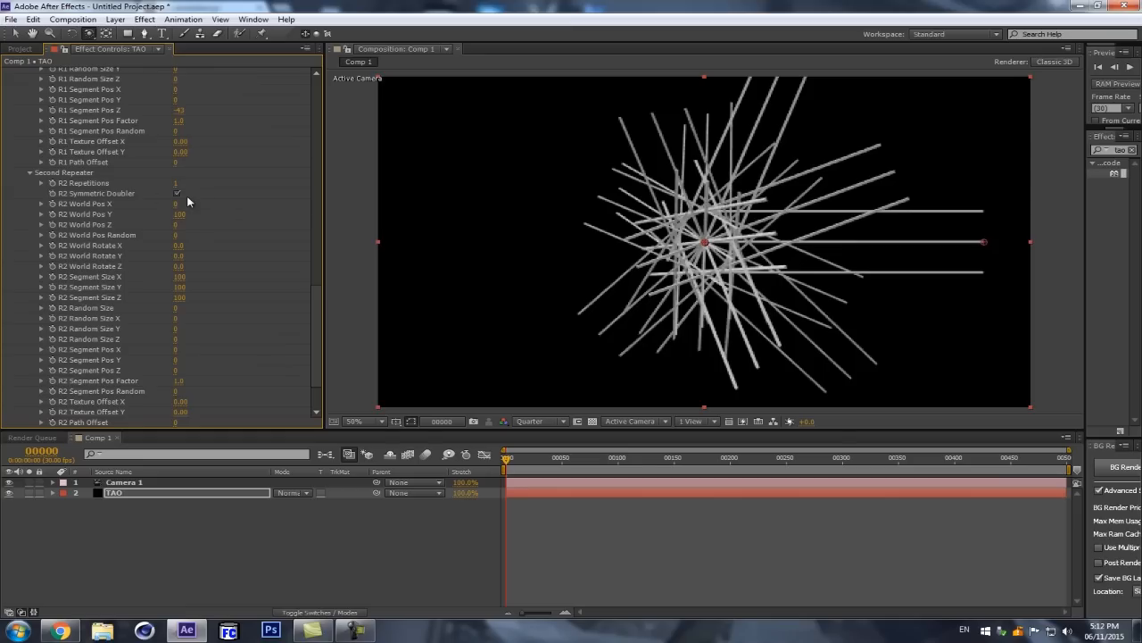
left_click(182, 217)
key("Return")
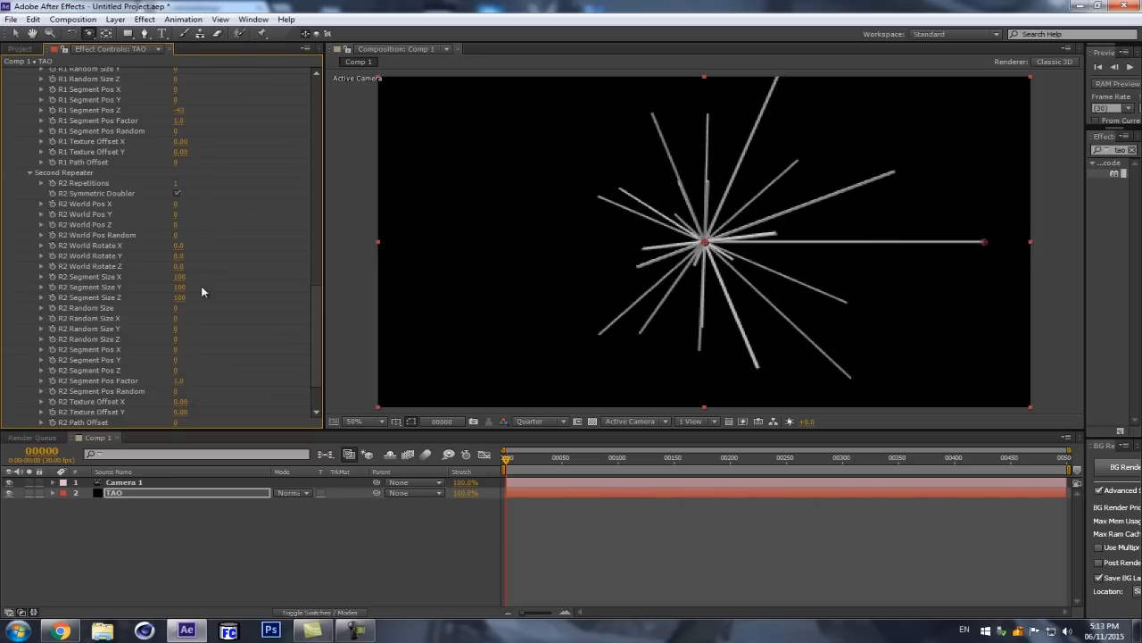
Step: Fill out the burst by setting R2 Repetitions to 12 and R2 World Rotate X to 42, Y to 67 and Z to 64
left_click_drag(179, 246, 215, 264)
left_click_drag(175, 184, 272, 171)
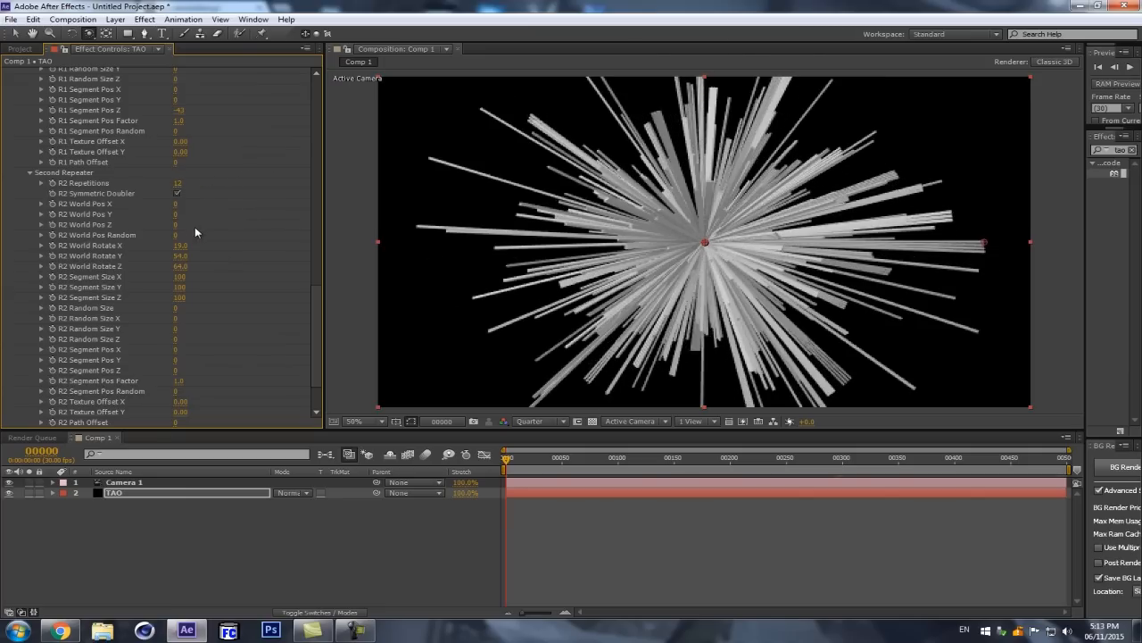
mouse_move(180, 246)
left_mouse_down()
mouse_move(199, 243)
mouse_move(190, 256)
left_mouse_up()
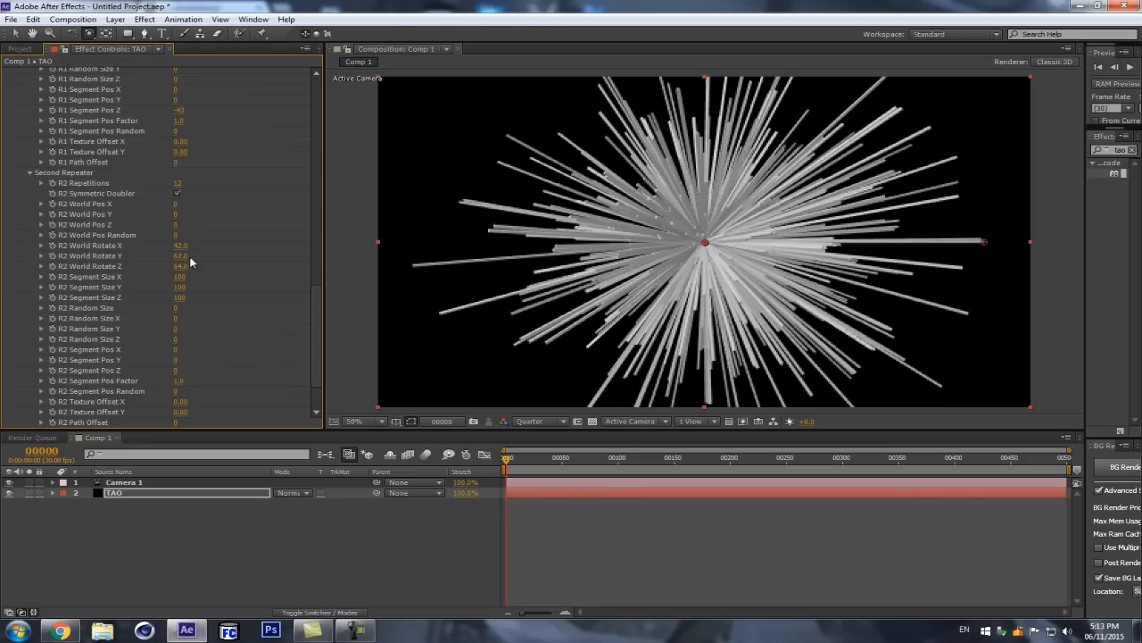
Step: Set R2 Random Size to 55 and R2 Segment Pos Z to -9 in the Second Repeater
left_click_drag(176, 312, 206, 305)
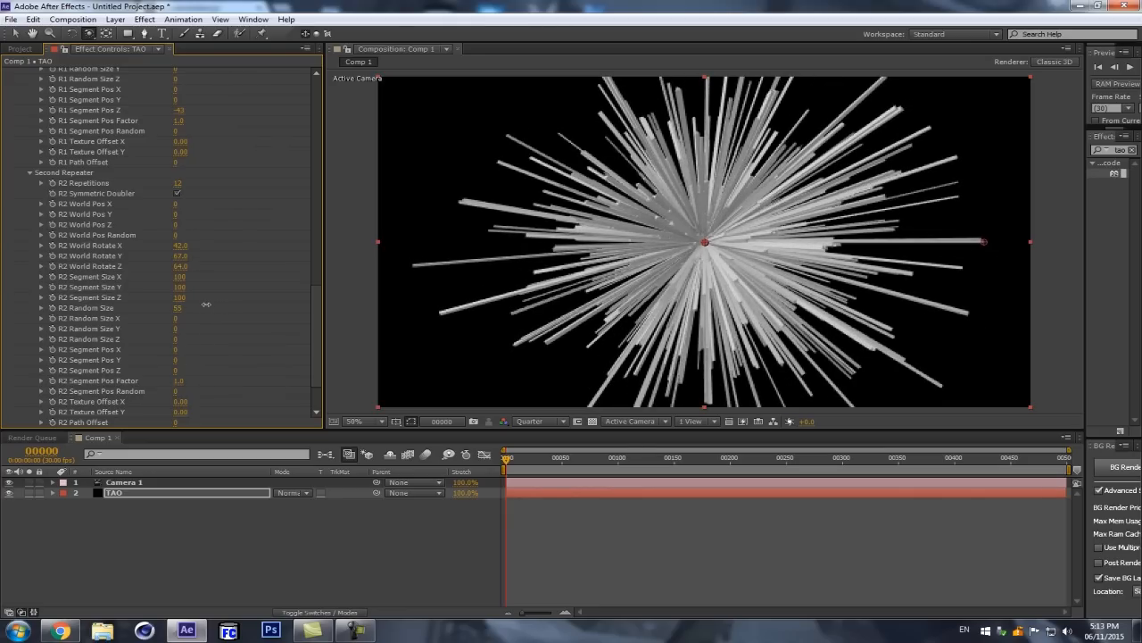
scroll(183, 371, "down", 2)
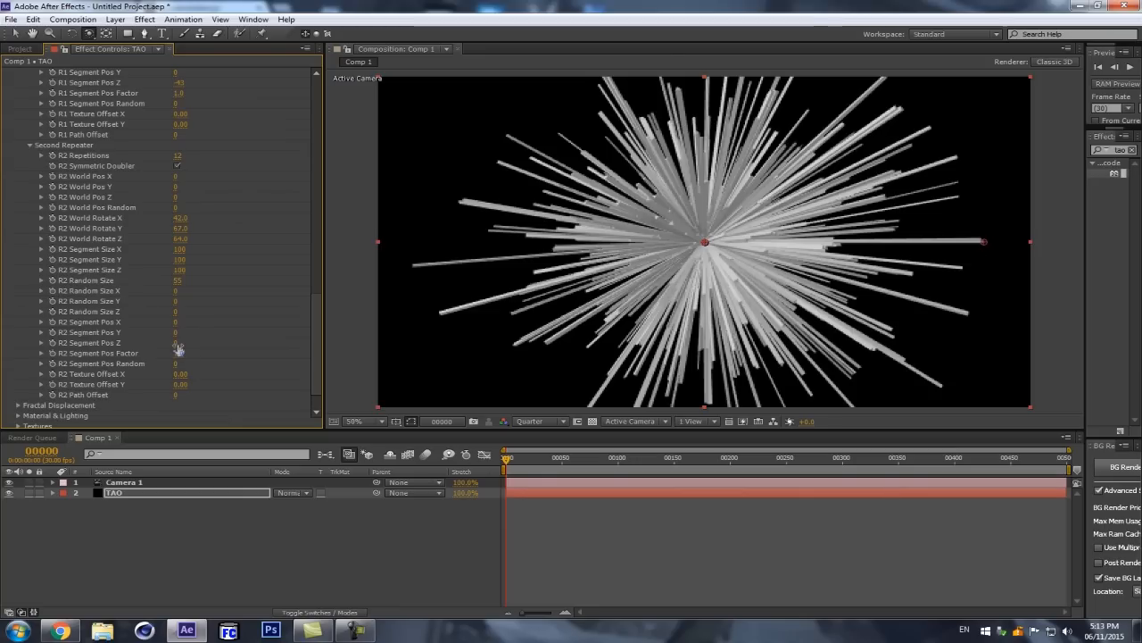
left_click_drag(175, 344, 170, 343)
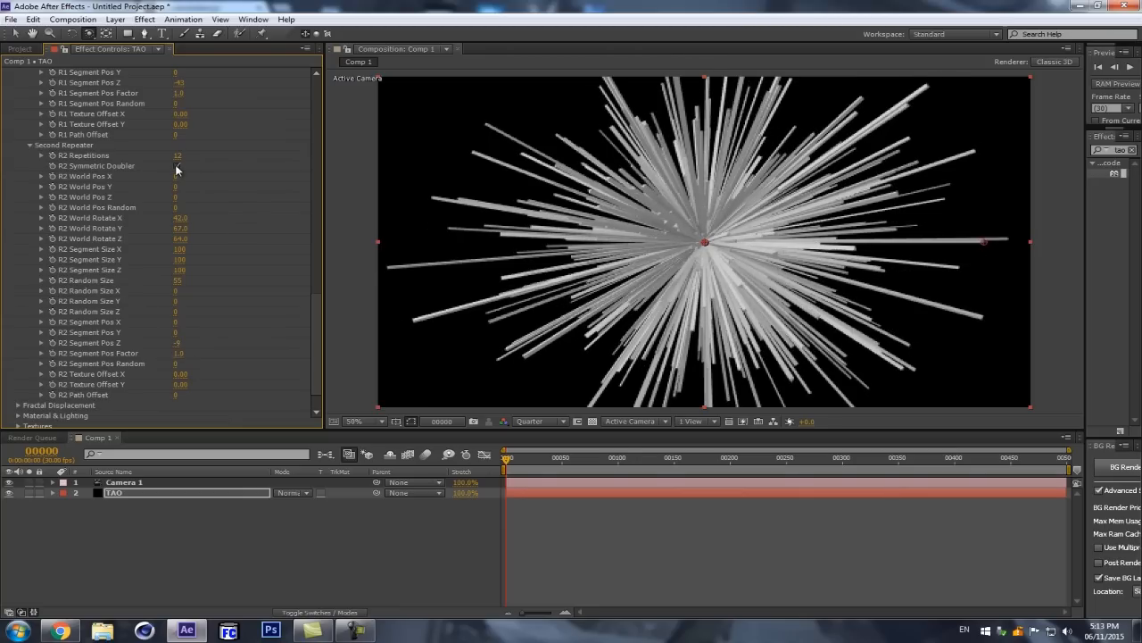
Step: Set R1 Segment Pos Z to -21 in the First Repeater
scroll(230, 204, "up", 10)
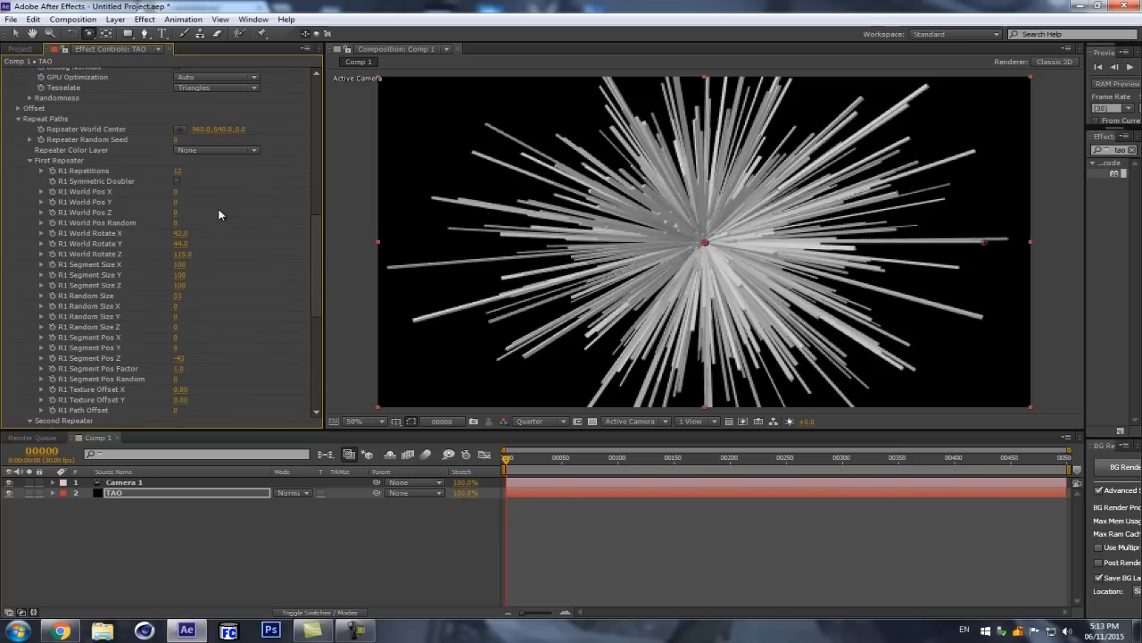
scroll(222, 241, "down", 2)
mouse_move(179, 304)
left_mouse_down()
mouse_move(172, 311)
mouse_move(199, 310)
left_mouse_up()
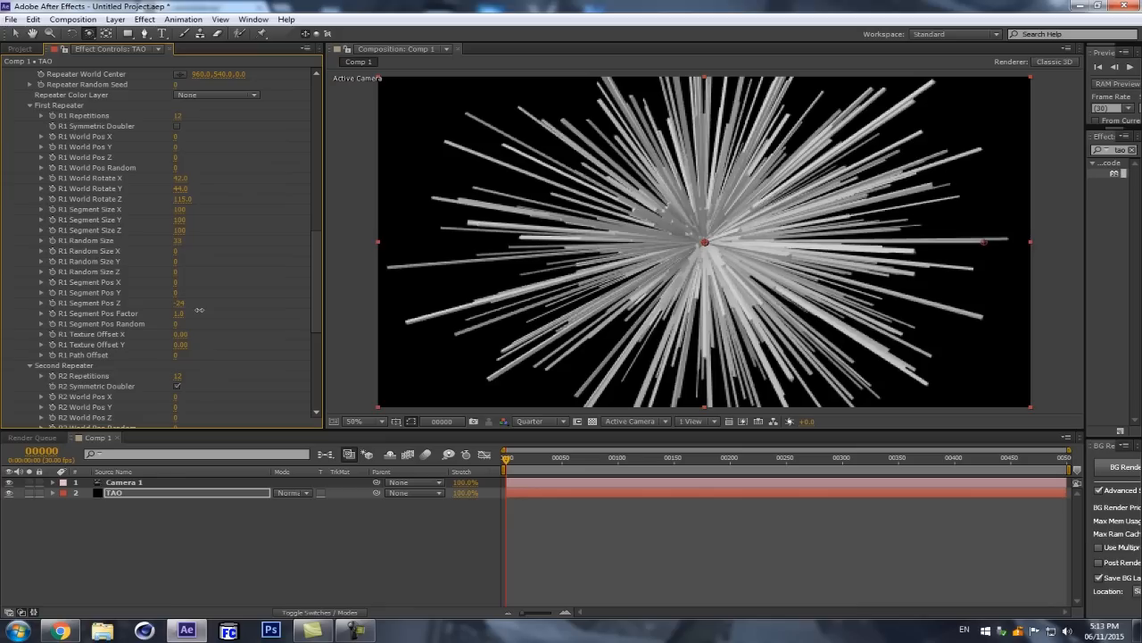
left_click_drag(201, 310, 200, 309)
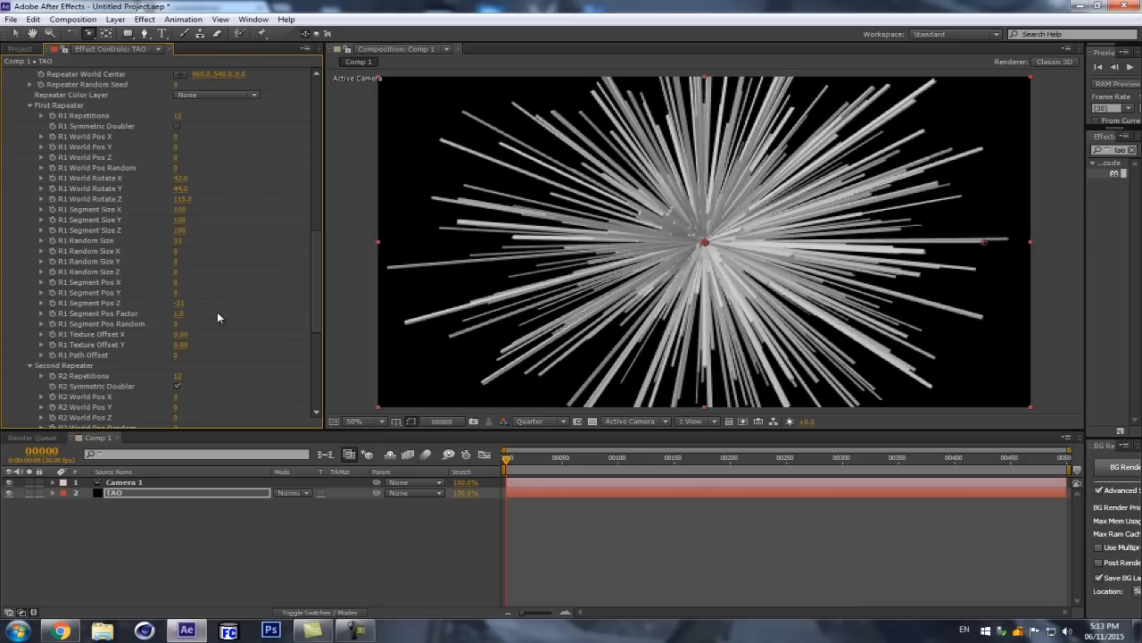
Step: Shorten the strands by setting Line Point 2's X to about 1456, and set R1 Segment Pos Z to -7
scroll(201, 308, "up", 5)
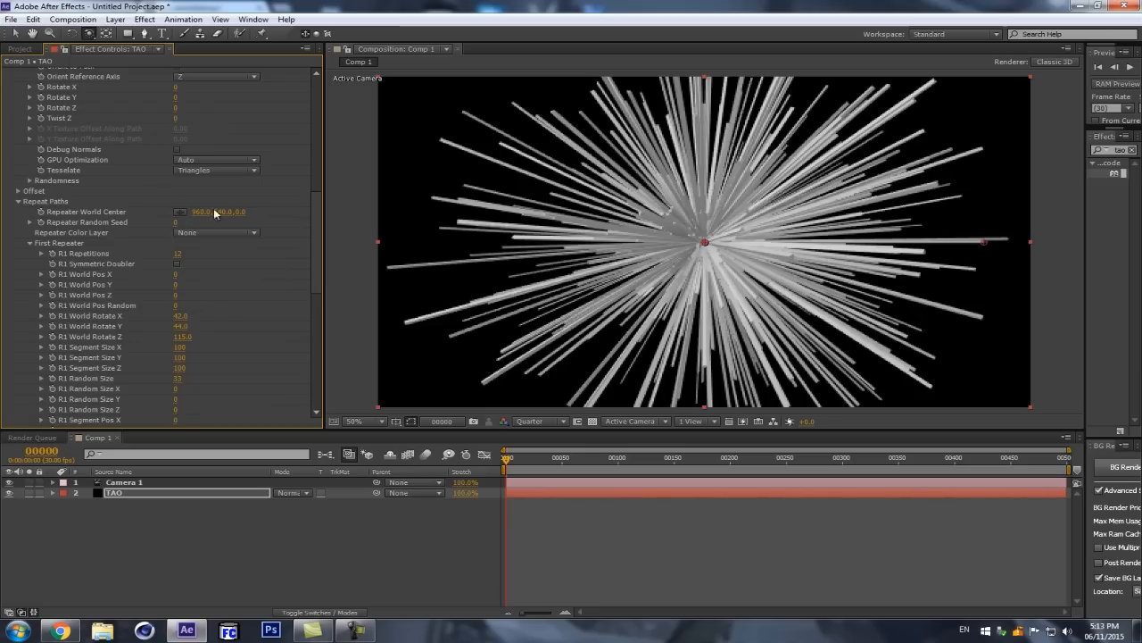
scroll(215, 178, "up", 12)
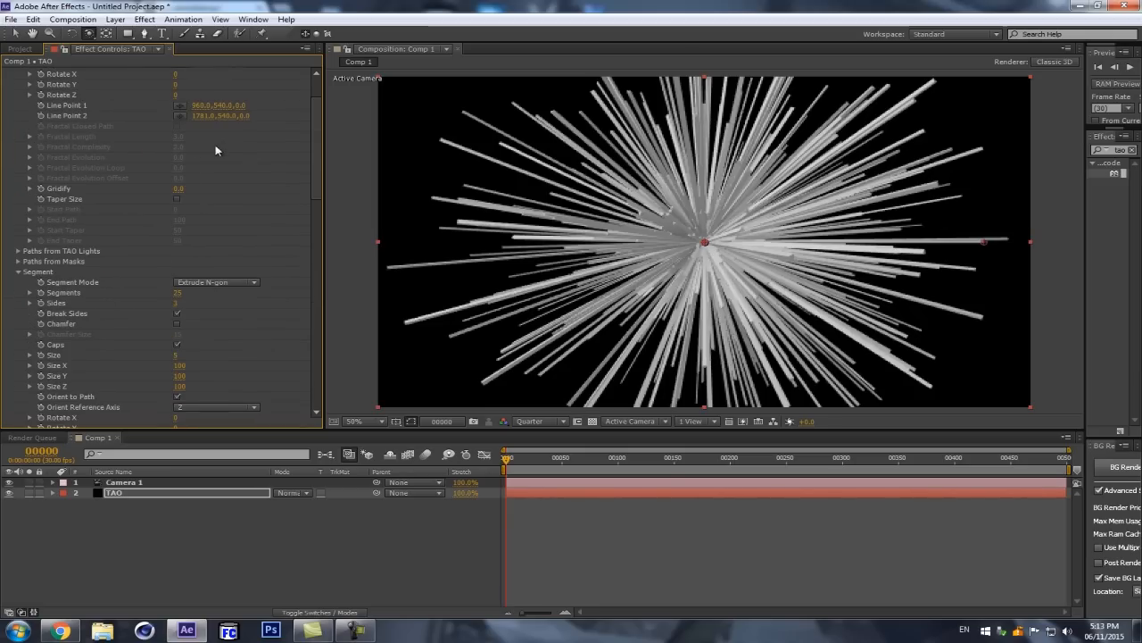
left_click_drag(204, 113, 3, 120)
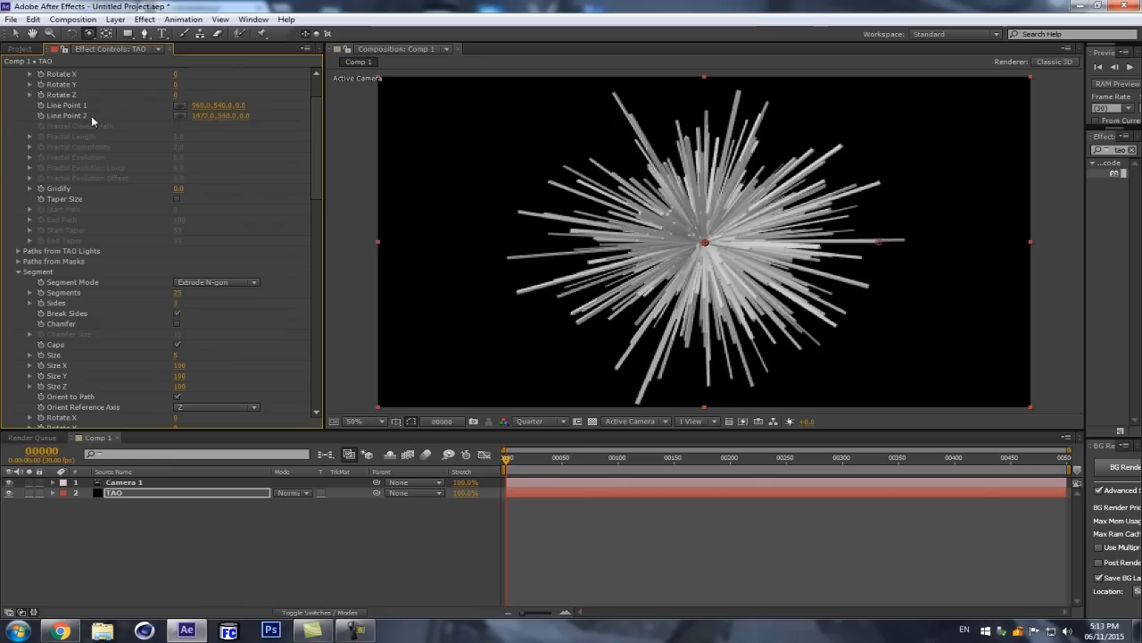
left_click_drag(198, 117, 190, 119)
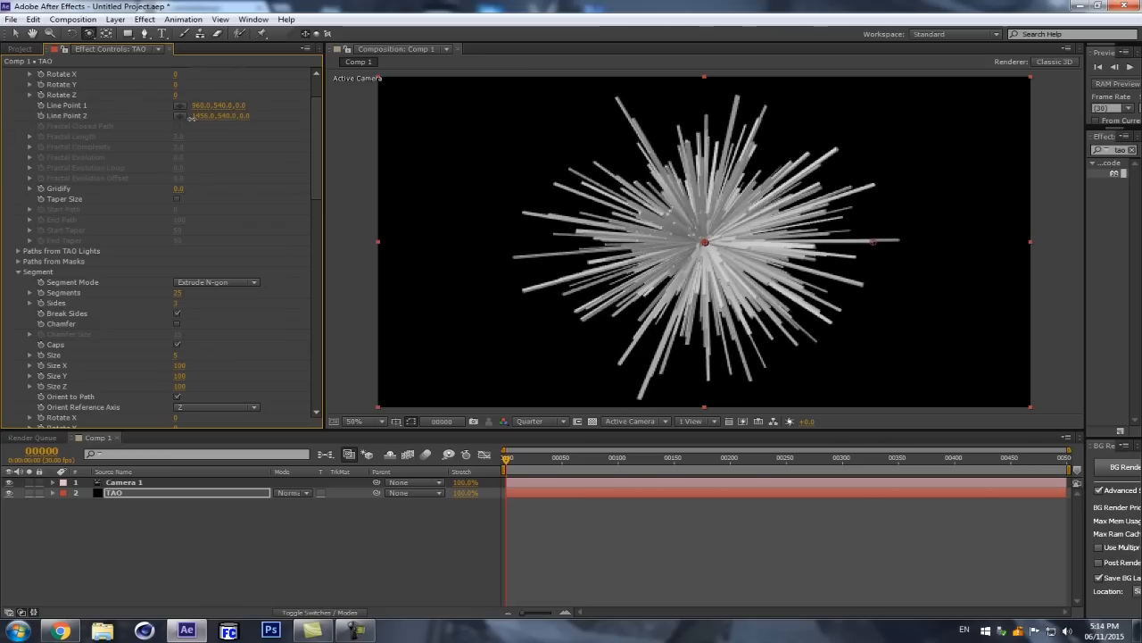
scroll(192, 286, "down", 15)
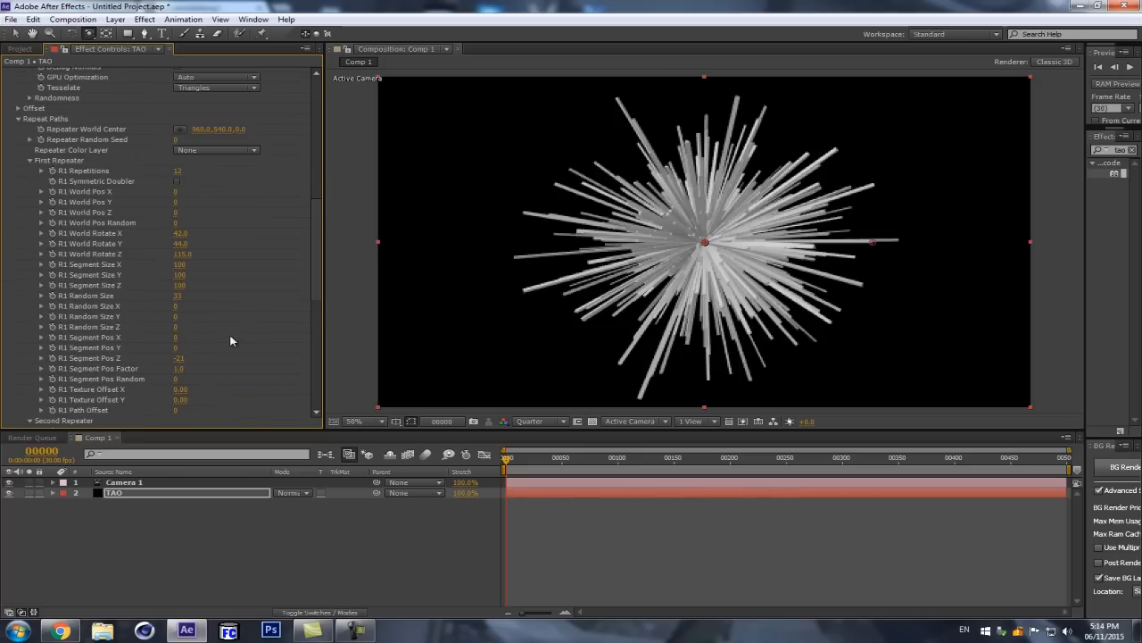
left_click_drag(176, 360, 185, 358)
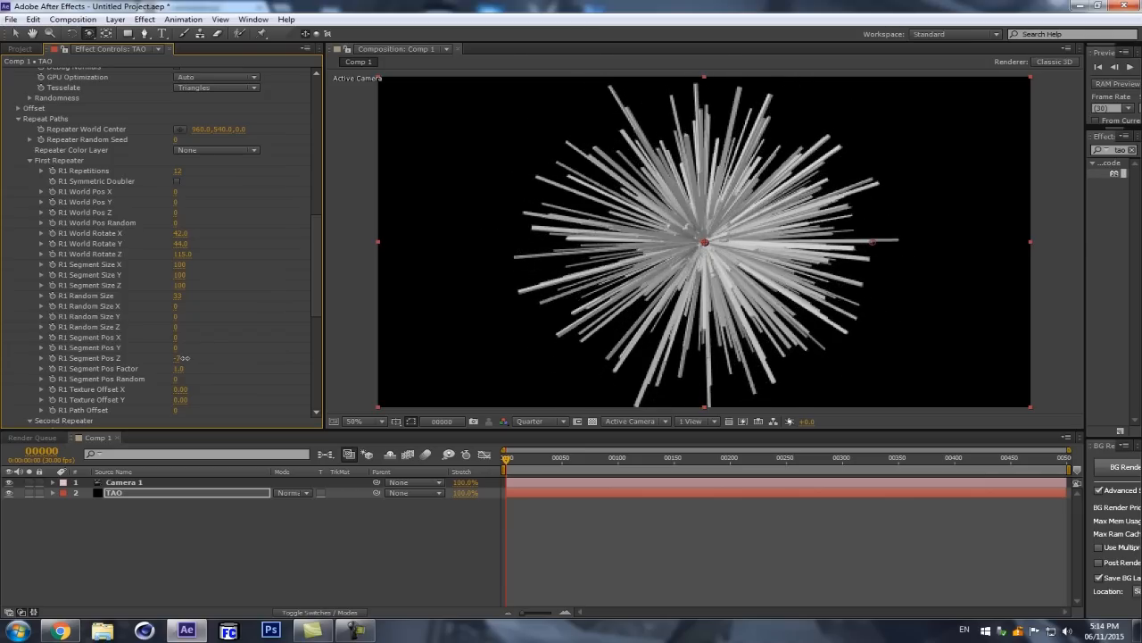
Step: Set R2 Random Size to 52 and R2 Segment Pos Z to -3 in the Second Repeater
scroll(190, 354, "down", 8)
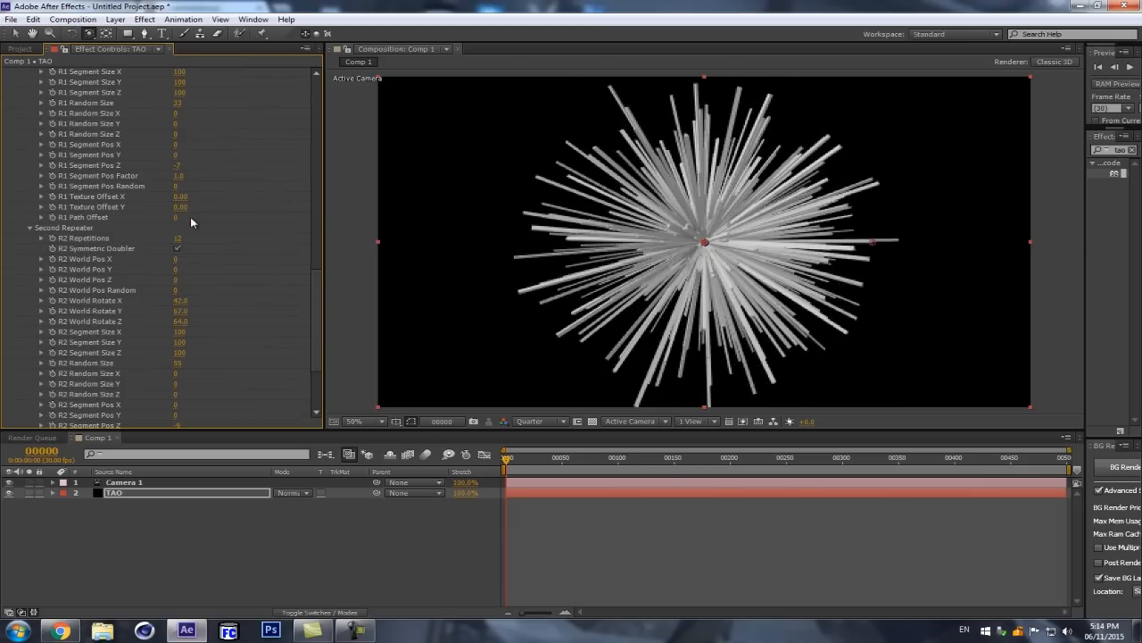
left_click_drag(172, 308, 166, 311)
scroll(183, 339, "down", 2)
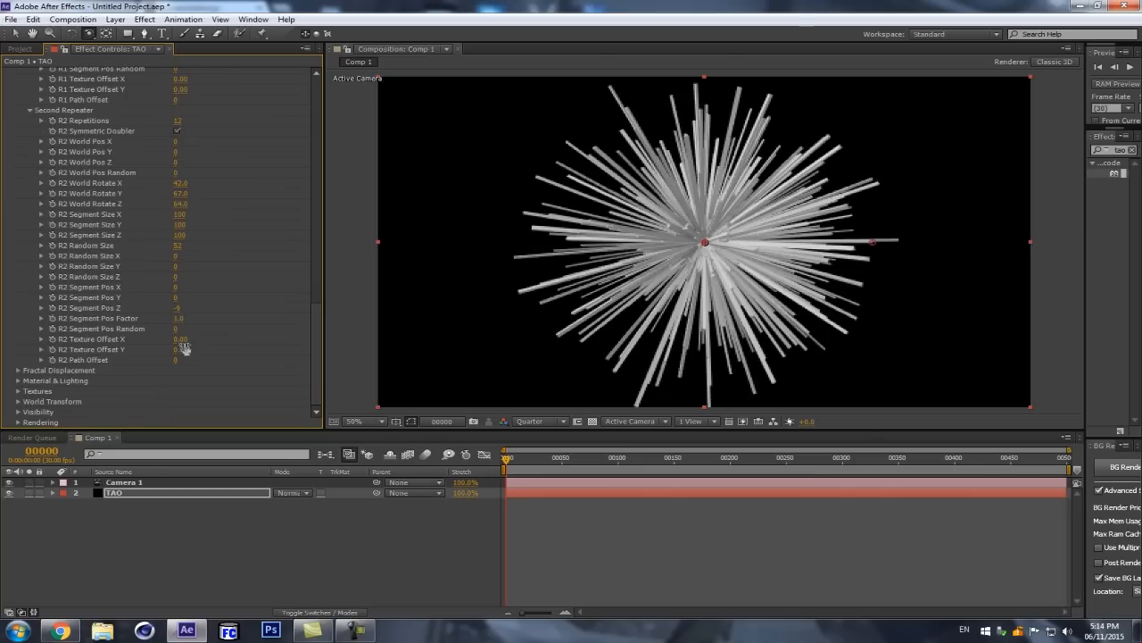
left_click(178, 308)
type("-3")
key("Return")
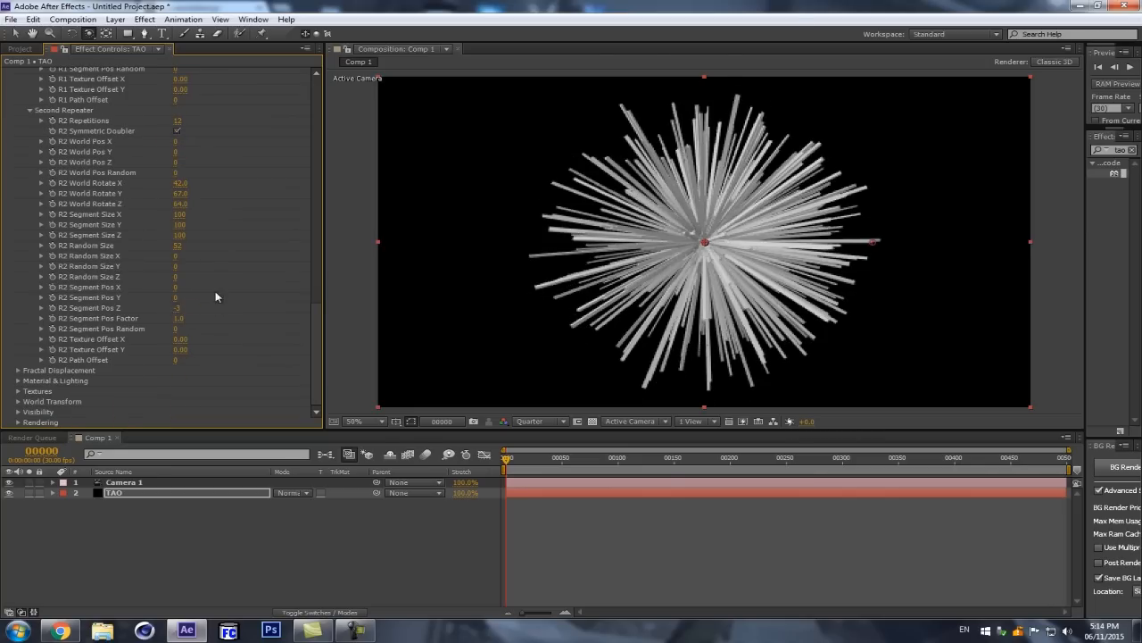
Step: Orbit the camera around the burst and magnify the view to inspect the strands near its centre
left_click_drag(624, 251, 656, 237)
scroll(818, 201, "up", 1)
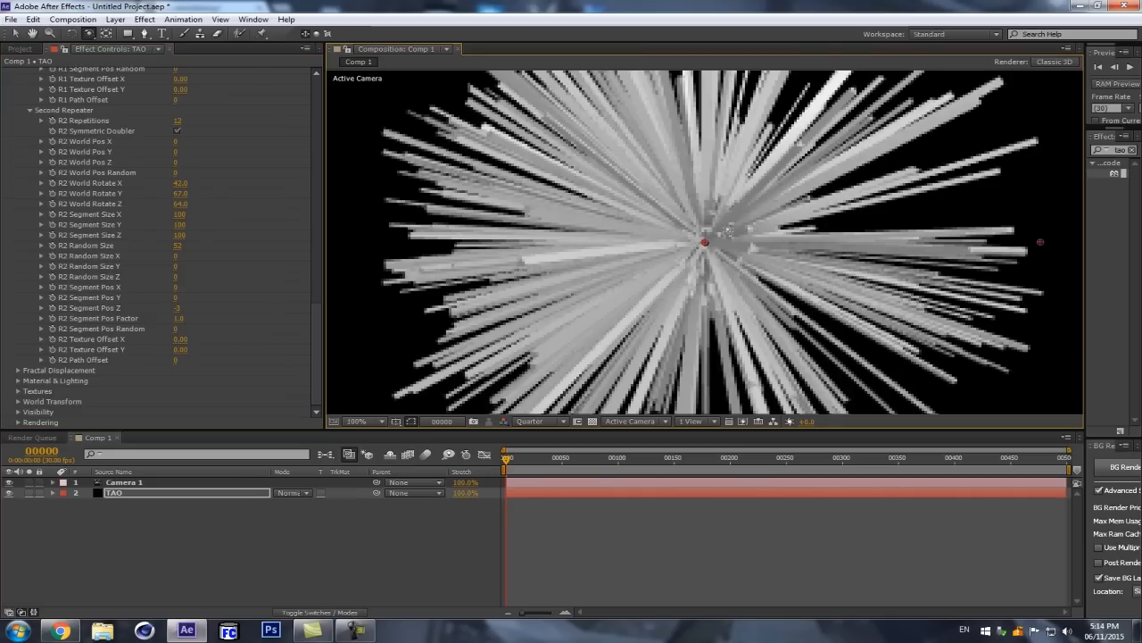
mouse_move(176, 309)
left_mouse_down()
mouse_move(191, 305)
mouse_move(175, 306)
left_mouse_up()
scroll(622, 232, "down", 2)
scroll(609, 241, "up", 1)
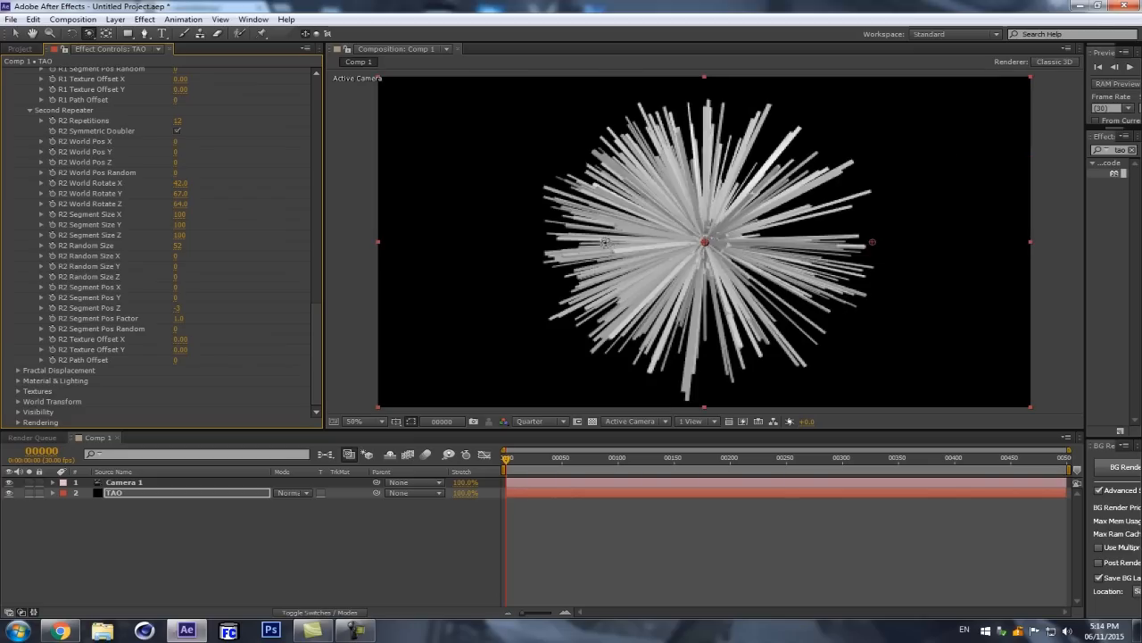
Step: Reset R2 Segment Pos Z and R1 Segment Pos Z to 0 in the two repeaters
left_click(178, 308)
key("Return")
scroll(248, 197, "up", 2)
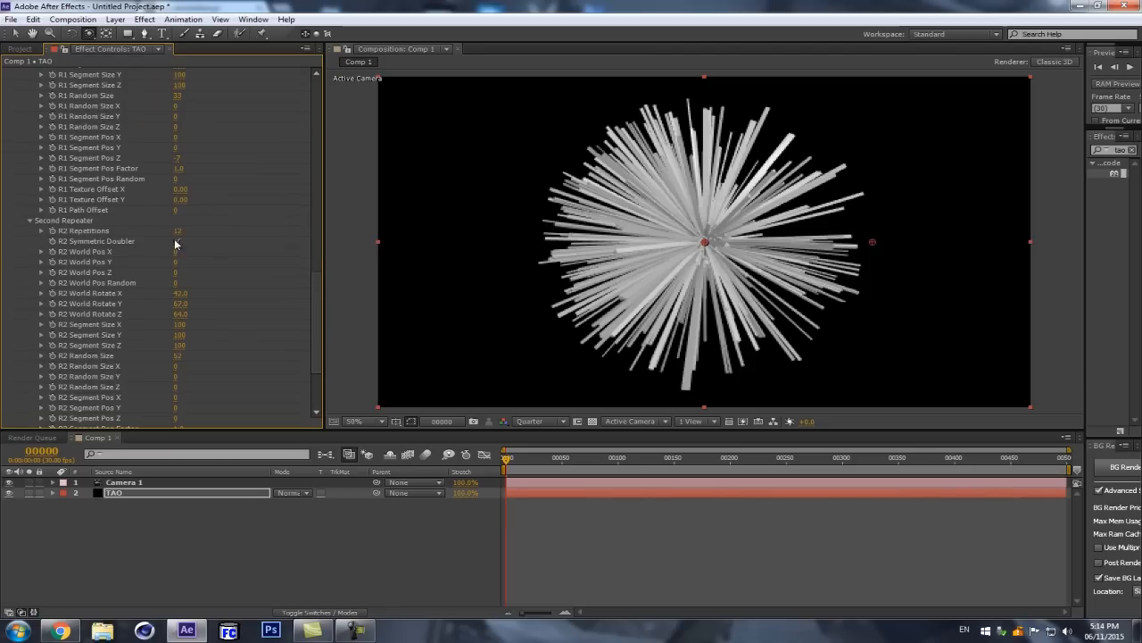
scroll(181, 208, "up", 2)
left_click(177, 185)
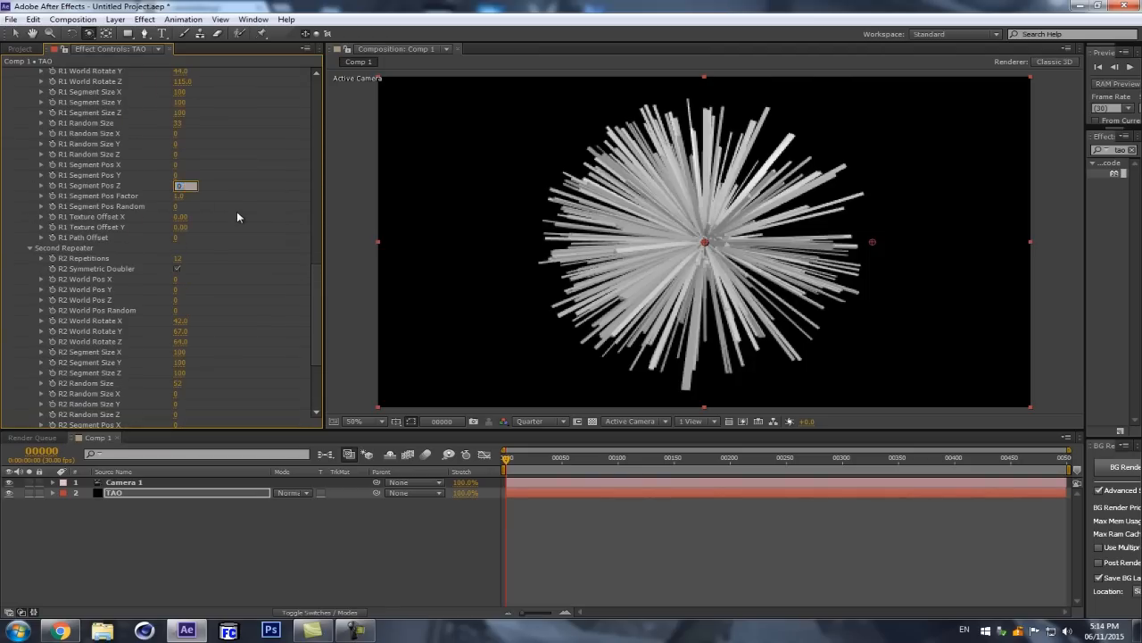
type("0")
key("Return")
Step: Set R1 Segment Pos Z to 4 and try the First Repeater's Symmetric Doubler on and off
left_click_drag(619, 210, 390, 220)
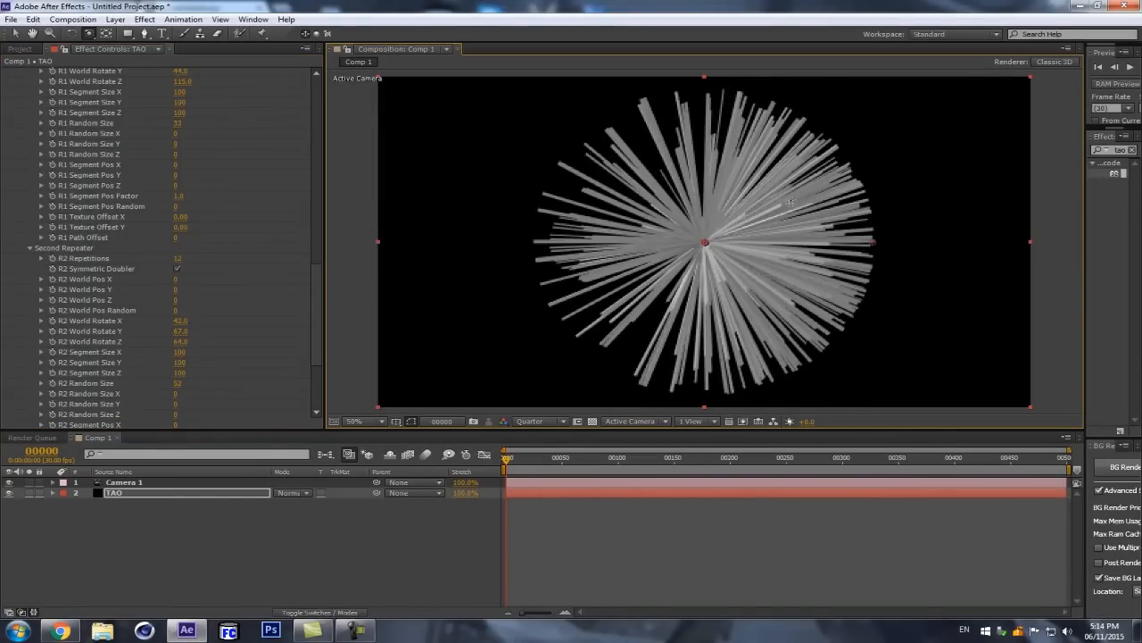
left_click_drag(174, 185, 176, 184)
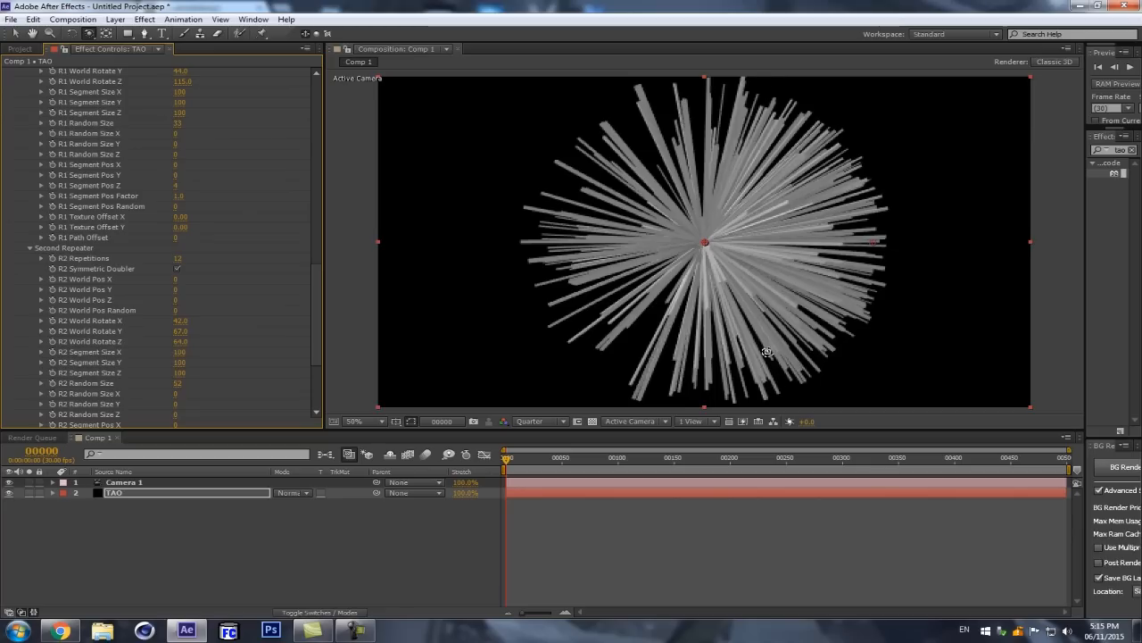
scroll(119, 180, "up", 5)
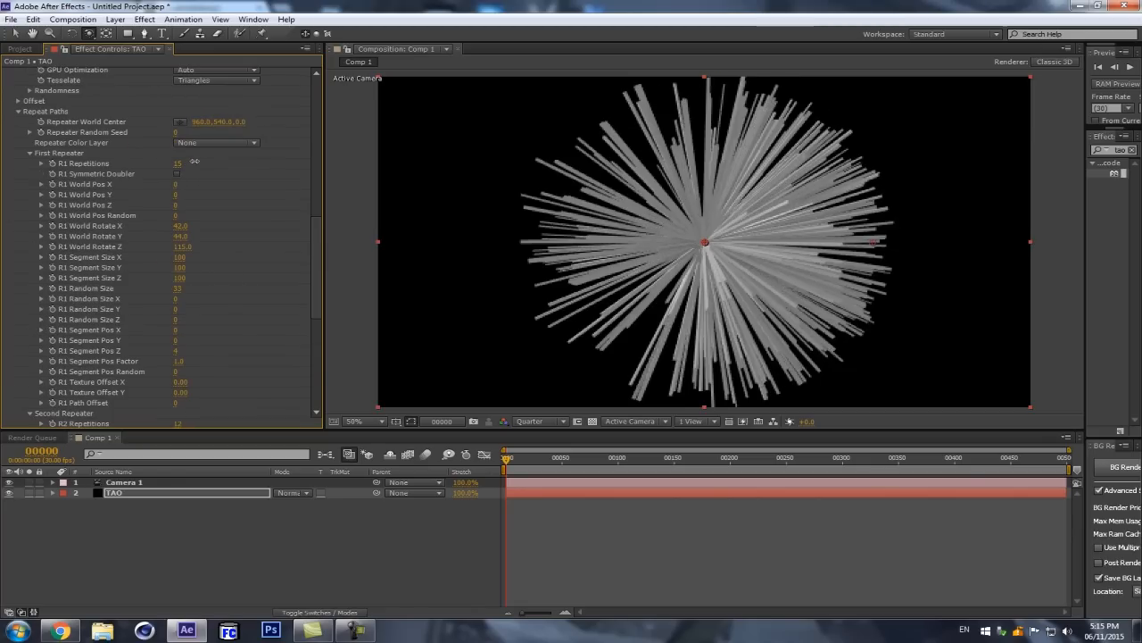
left_click(176, 174)
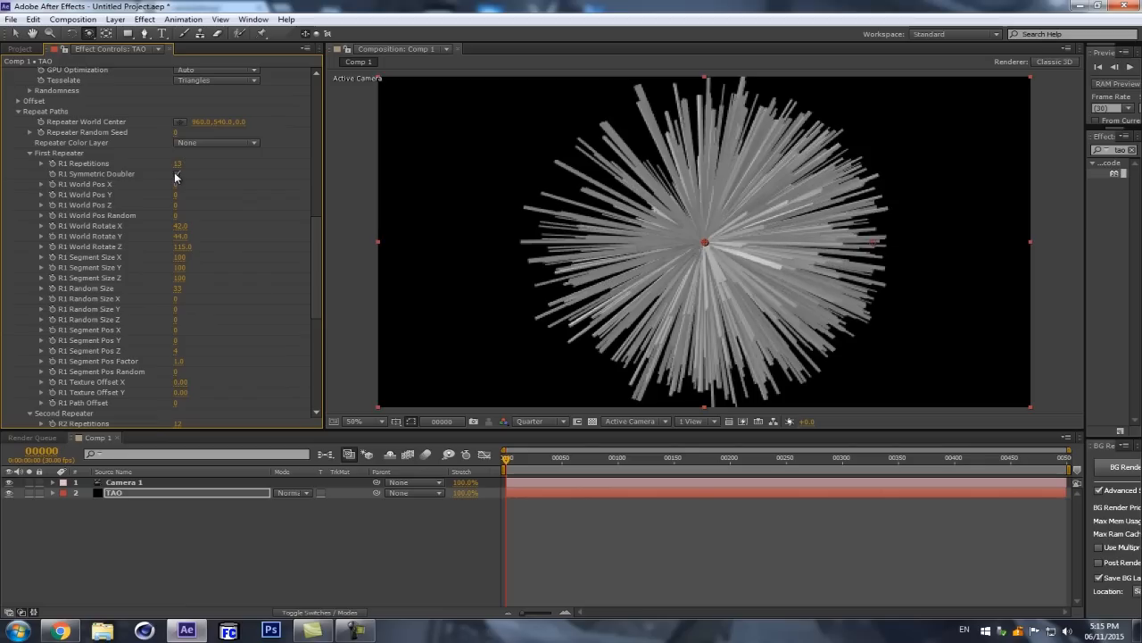
left_click(176, 174)
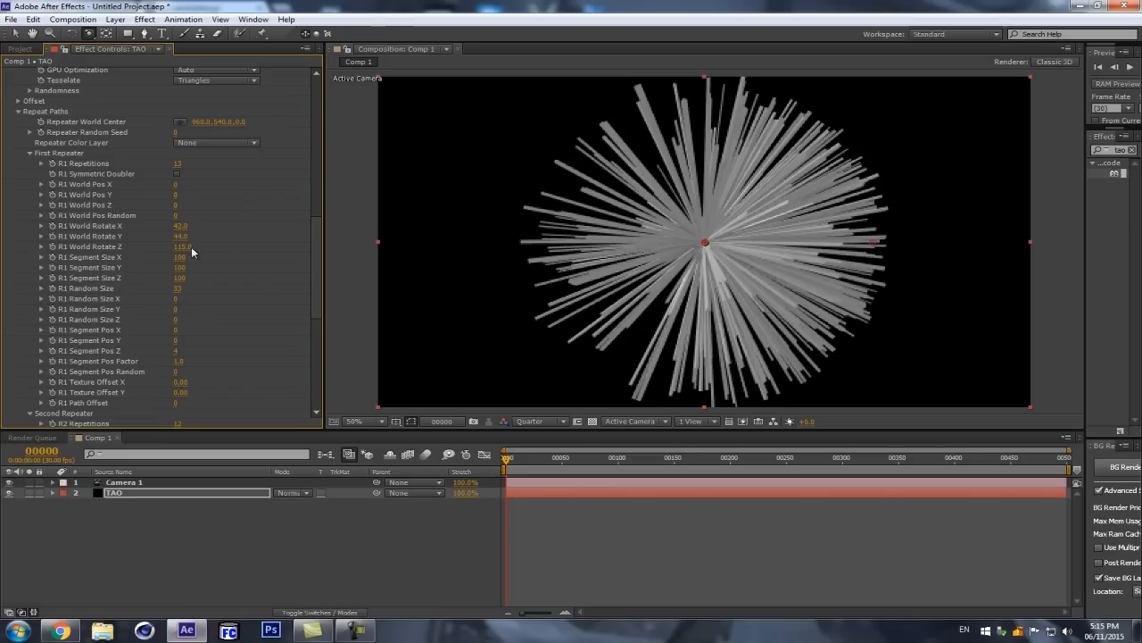
Step: Set the First Repeater's R1 World Rotate X to 52 and R1 World Rotate Y to 23
mouse_move(181, 237)
left_mouse_down()
mouse_move(170, 243)
mouse_move(189, 226)
left_mouse_up()
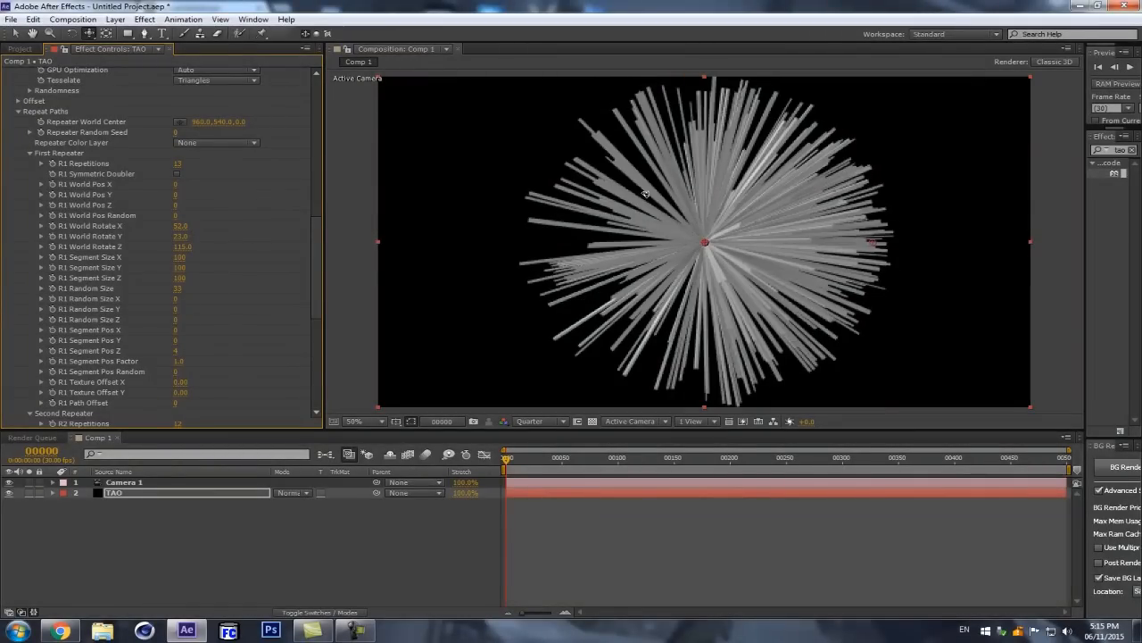
left_click_drag(652, 195, 888, 171)
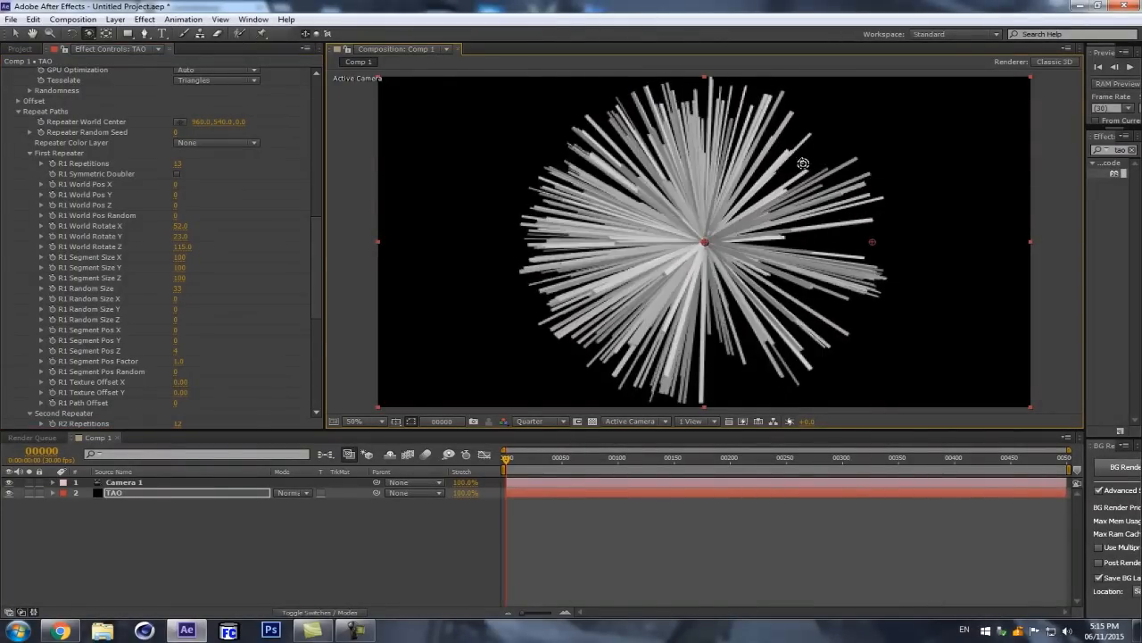
scroll(188, 256, "up", 4)
Step: Try a higher R2 Repetitions count, restore it to 12, and set R2 World Rotate Y to 99
scroll(193, 277, "down", 8)
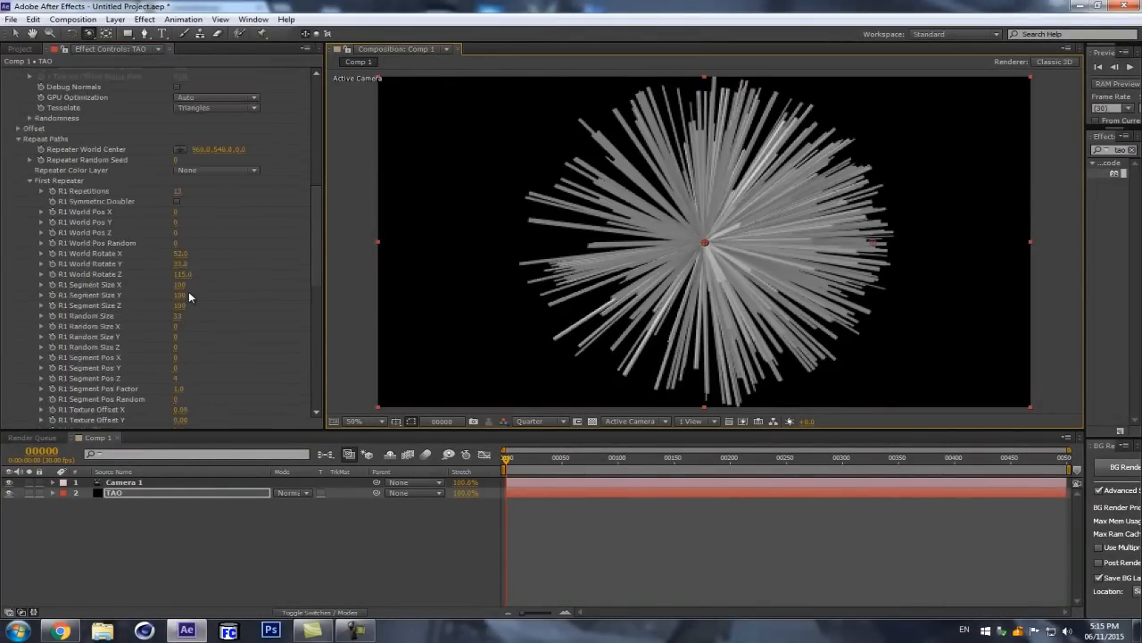
left_click_drag(177, 230, 189, 230)
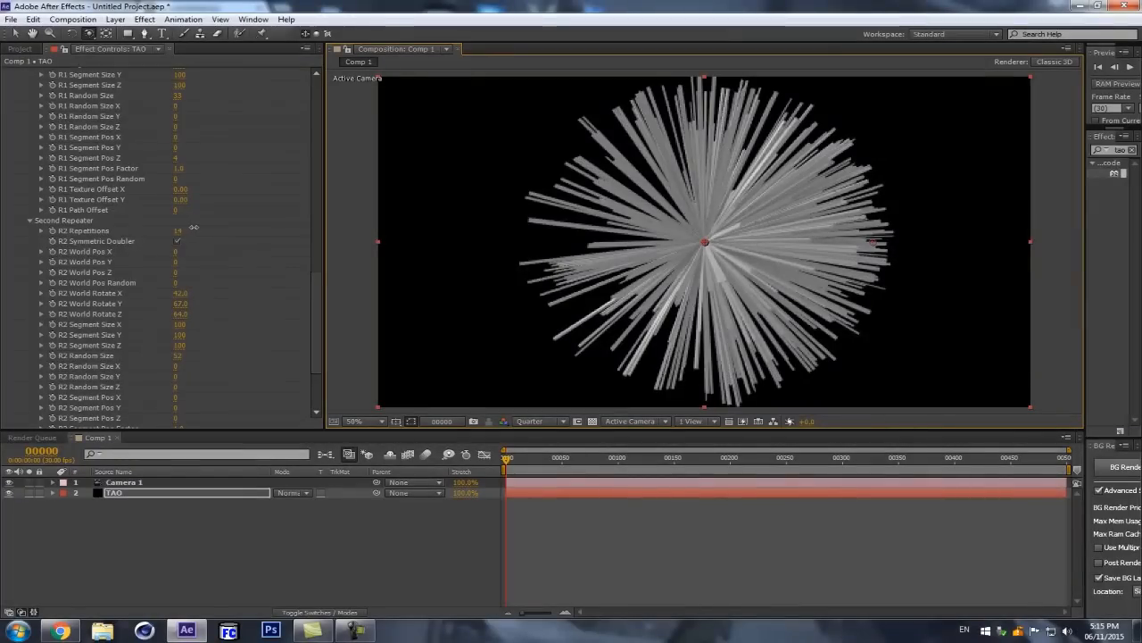
scroll(186, 288, "down", 3)
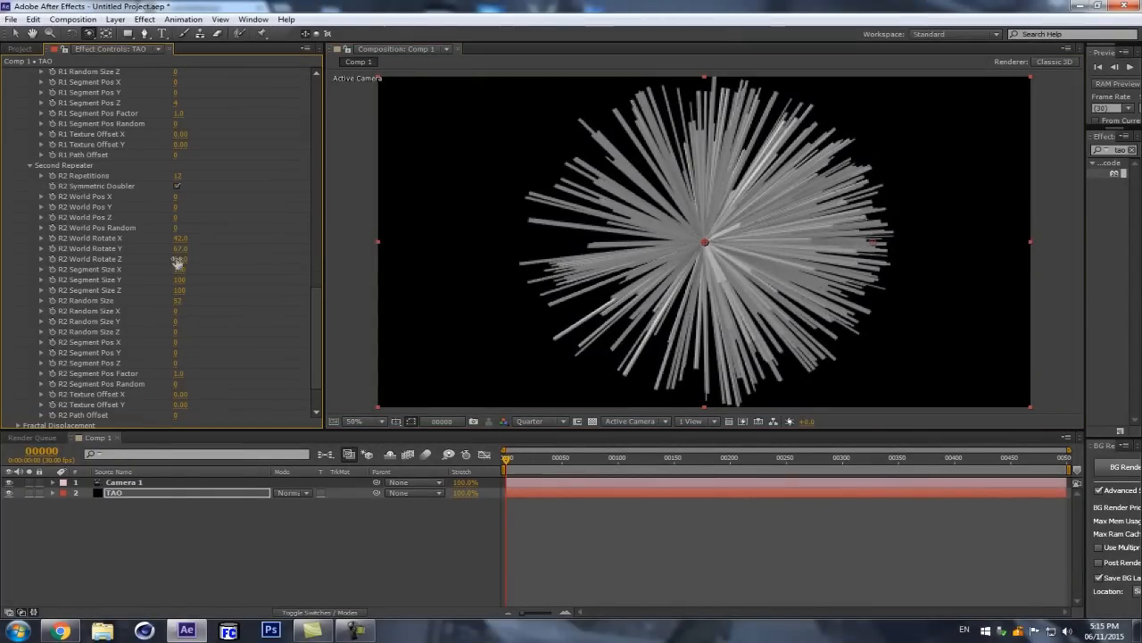
left_click_drag(179, 248, 196, 244)
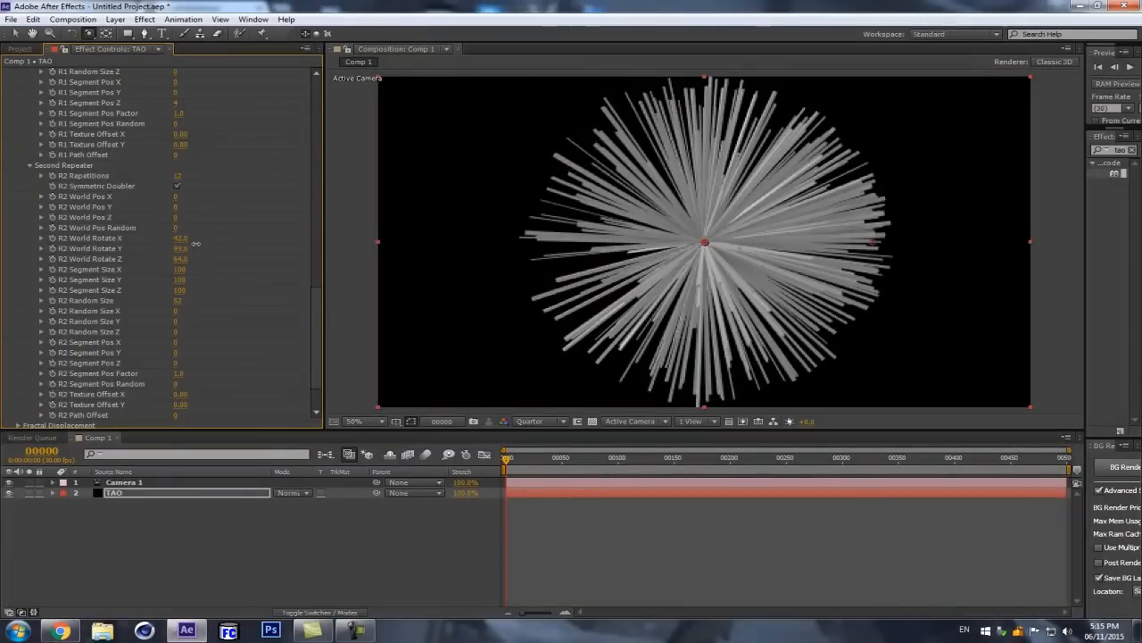
left_click_drag(672, 225, 535, 270)
Step: Try tapering the strands with Start Taper 0, End Taper 100 and a reduced End Path, and switch Taper Size back off
scroll(233, 249, "up", 7)
scroll(190, 262, "up", 10)
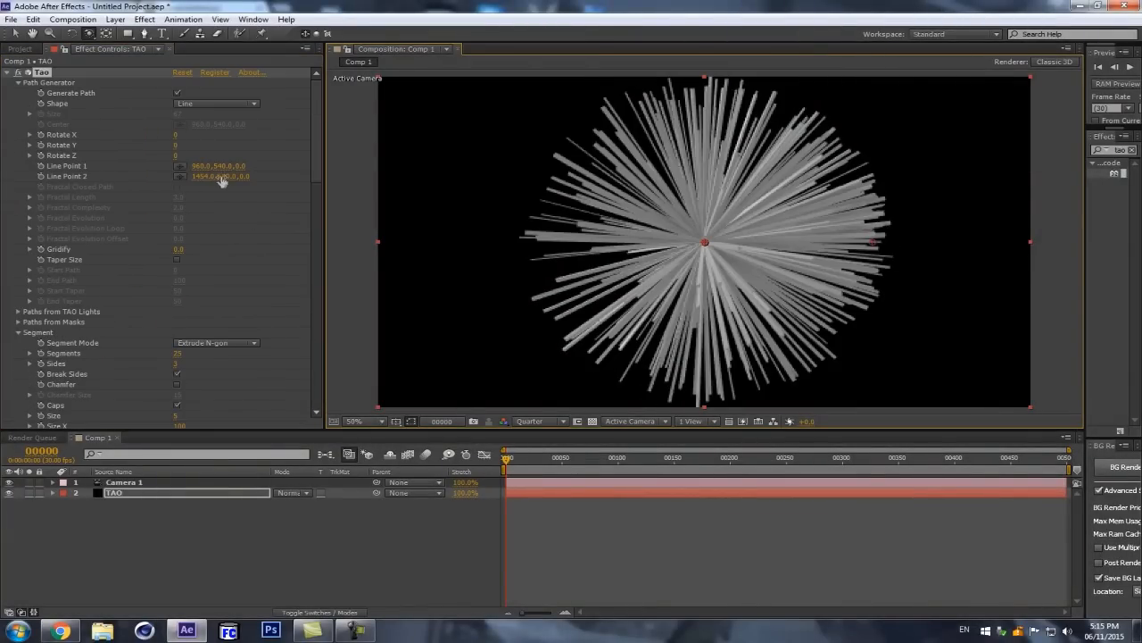
left_click(177, 260)
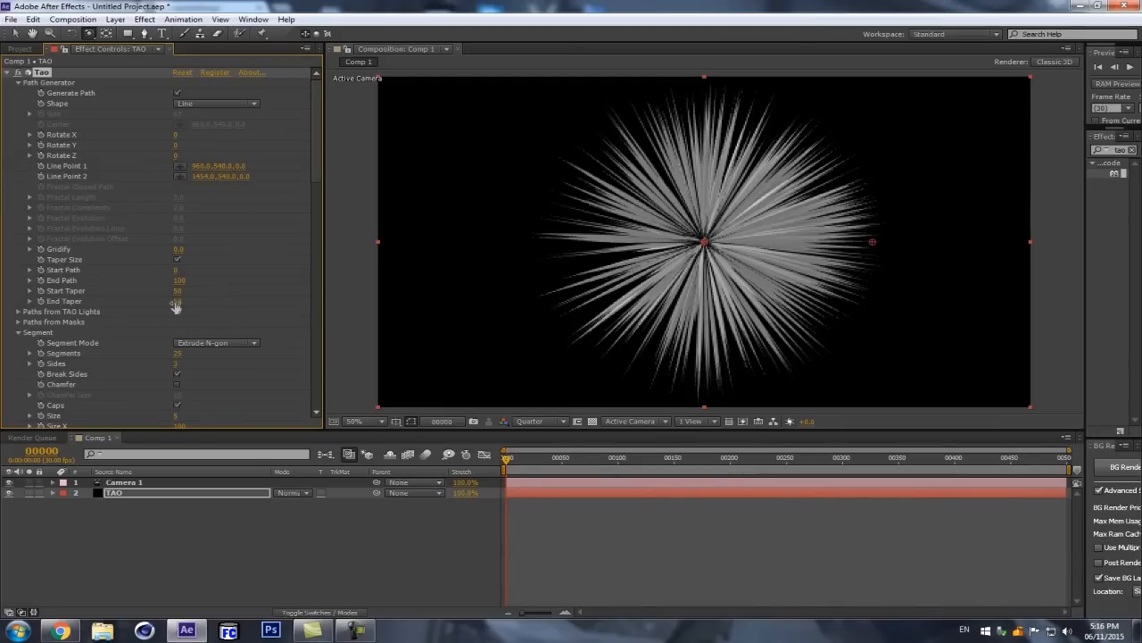
left_click_drag(177, 293, 124, 296)
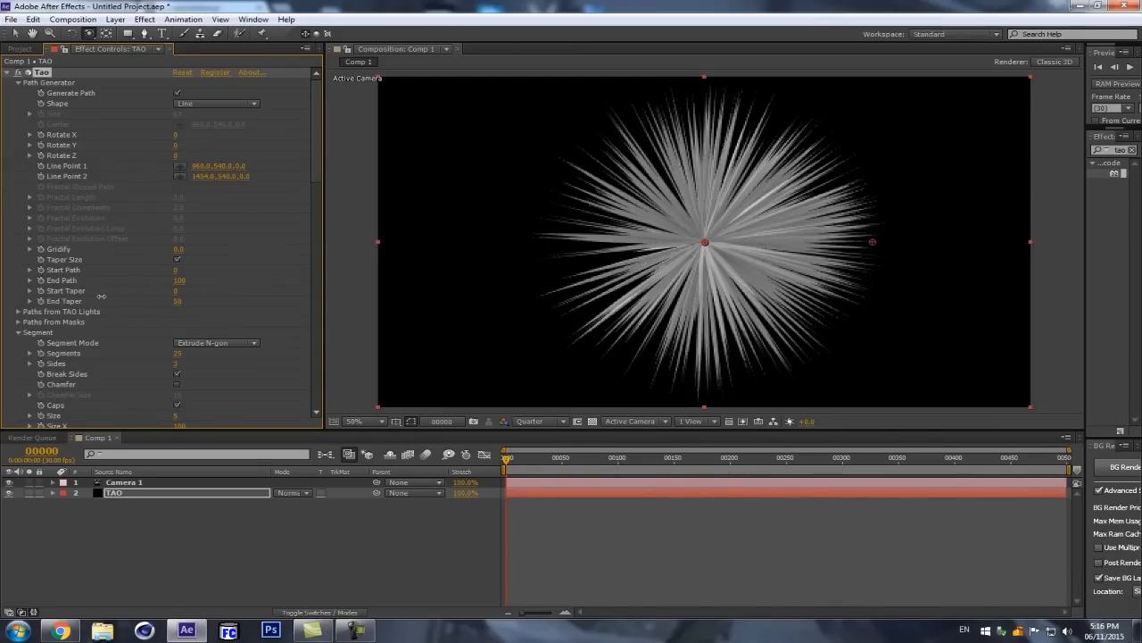
left_click_drag(204, 301, 283, 288)
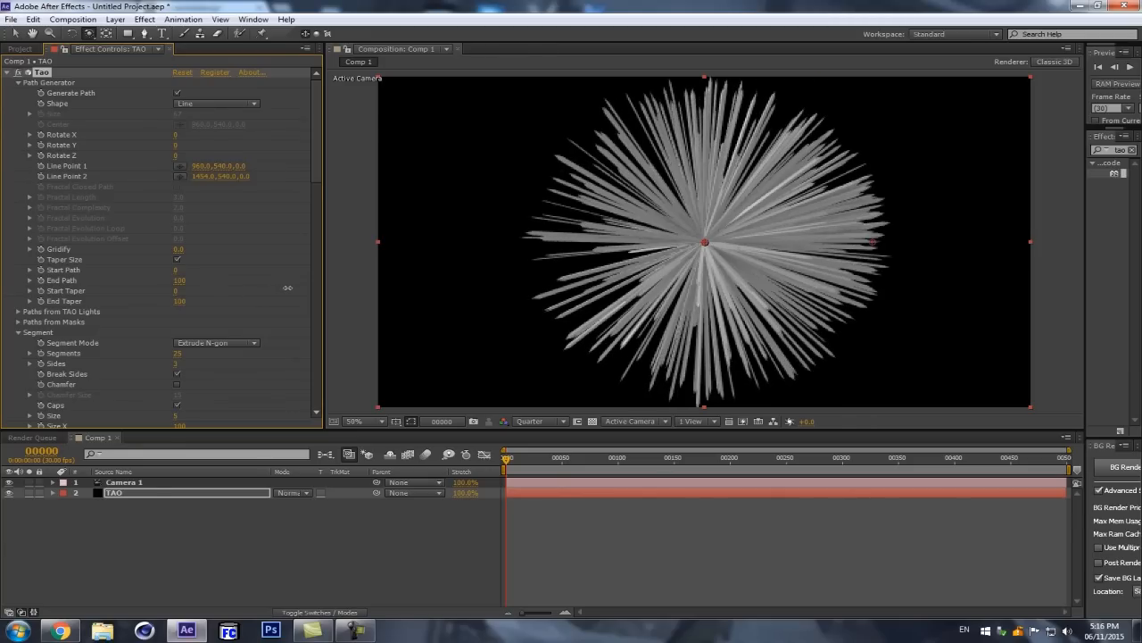
left_click_drag(181, 281, 215, 290)
left_click(177, 259)
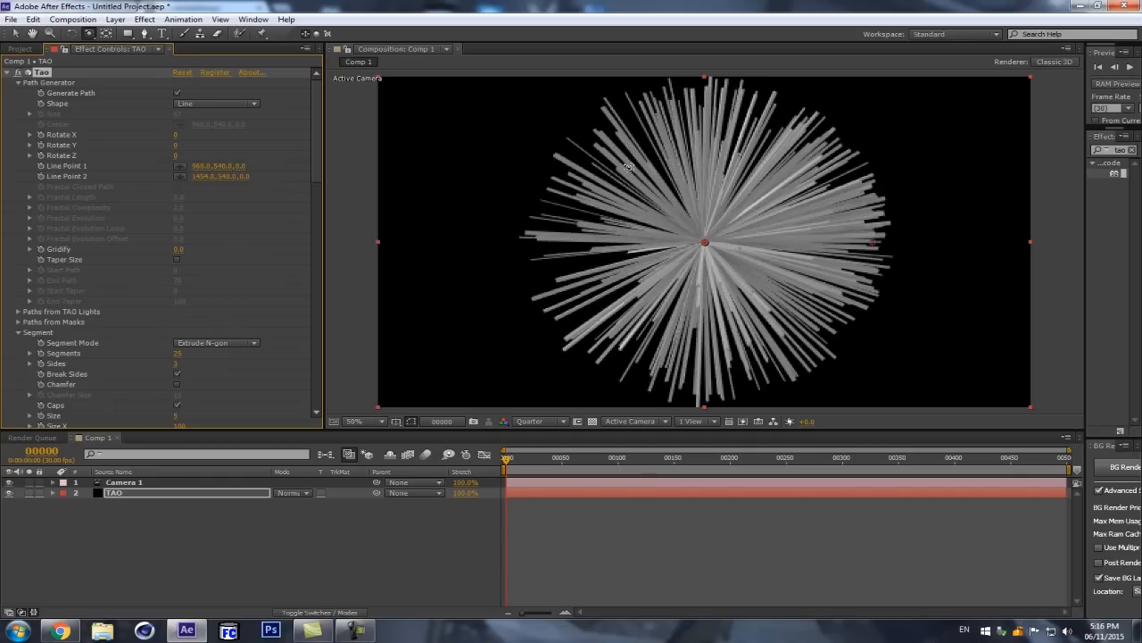
Step: Shorten the strands by setting Line Point 2's X to 1428
left_click_drag(202, 176, 179, 175)
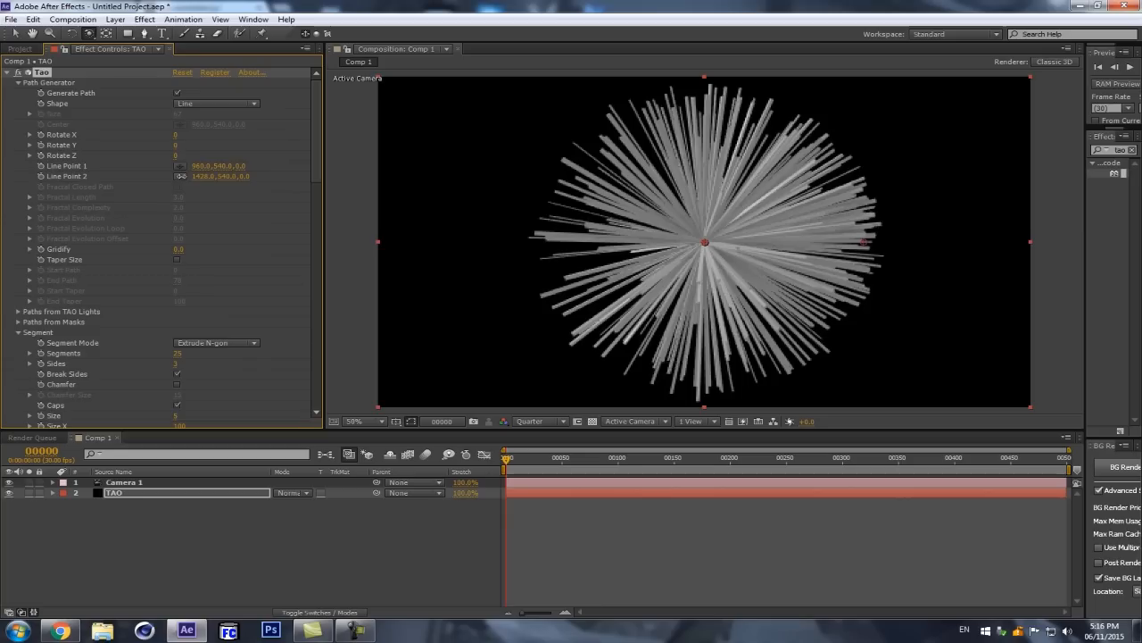
scroll(157, 215, "down", 10)
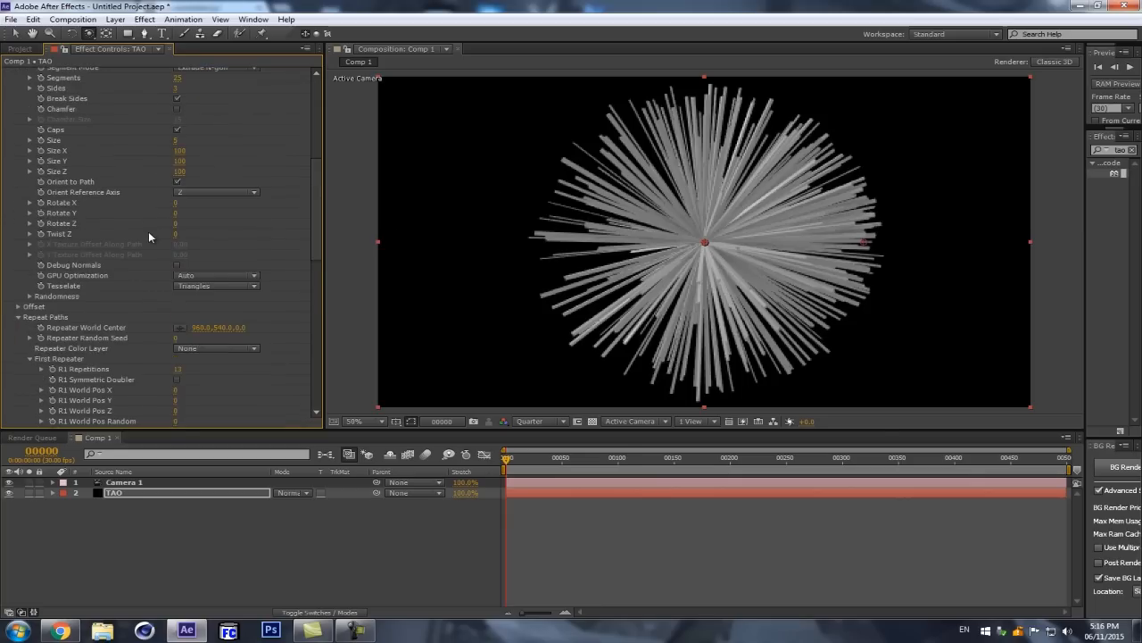
scroll(148, 235, "up", 4)
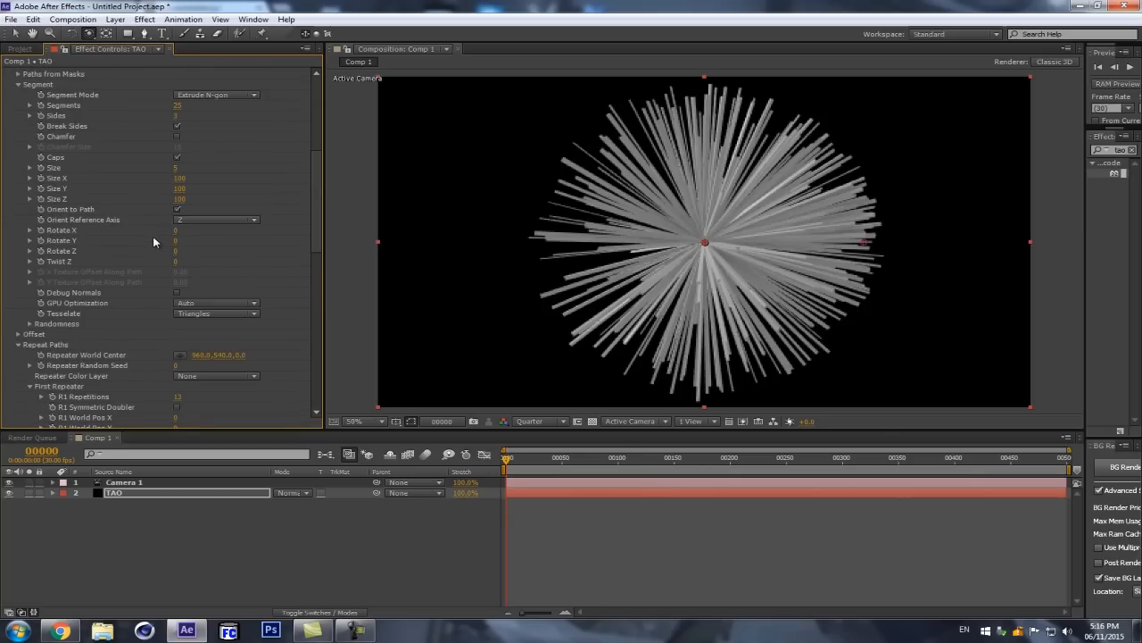
Step: Bend the strands with Fractal Displacement, setting Amplitude to 28 and Frequency to 225
scroll(164, 235, "down", 7)
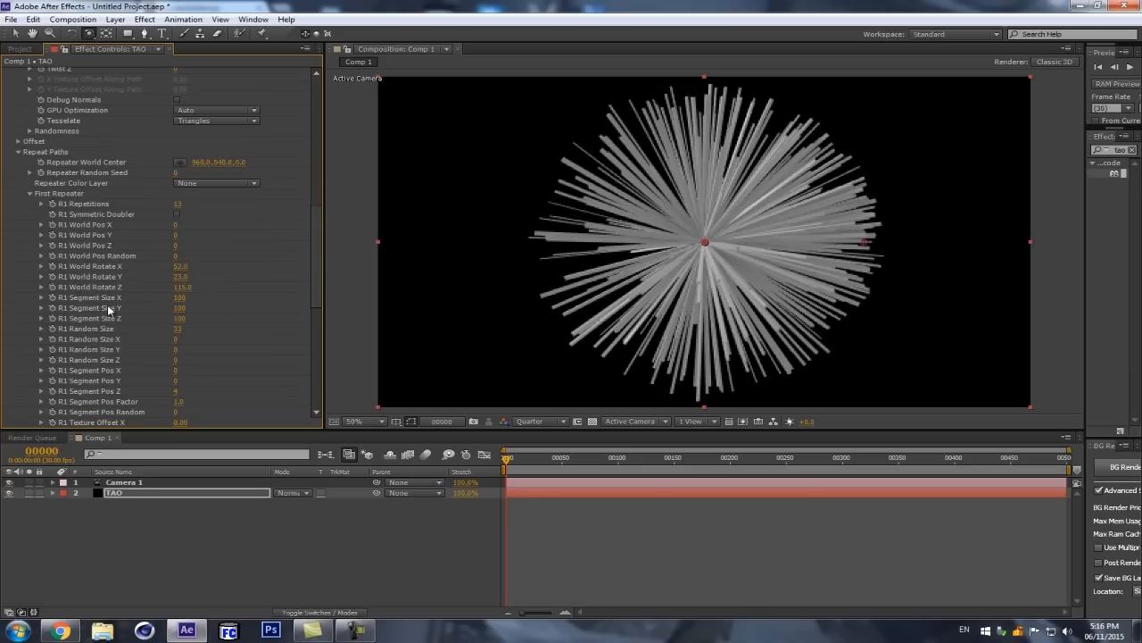
scroll(161, 312, "down", 5)
scroll(125, 321, "down", 7)
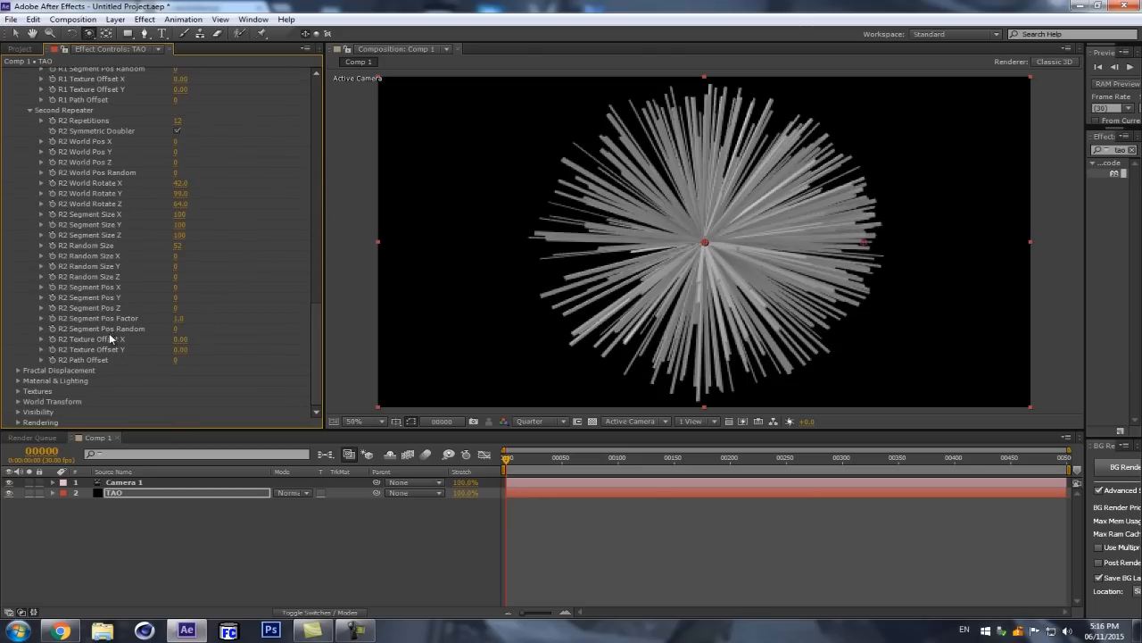
left_click(17, 371)
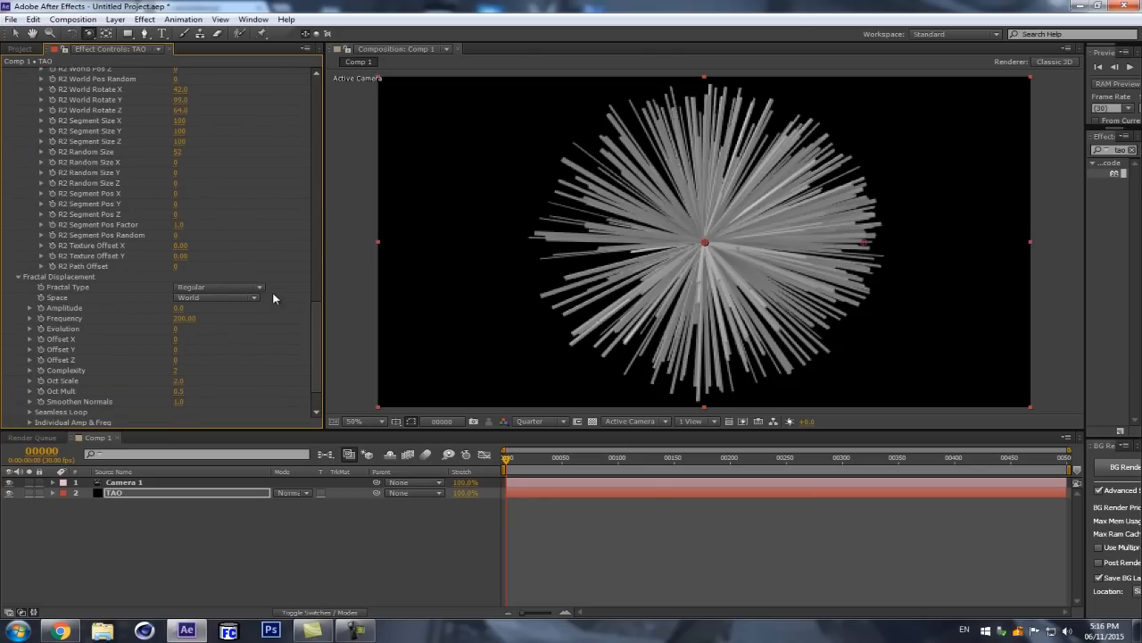
left_click_drag(180, 311, 194, 306)
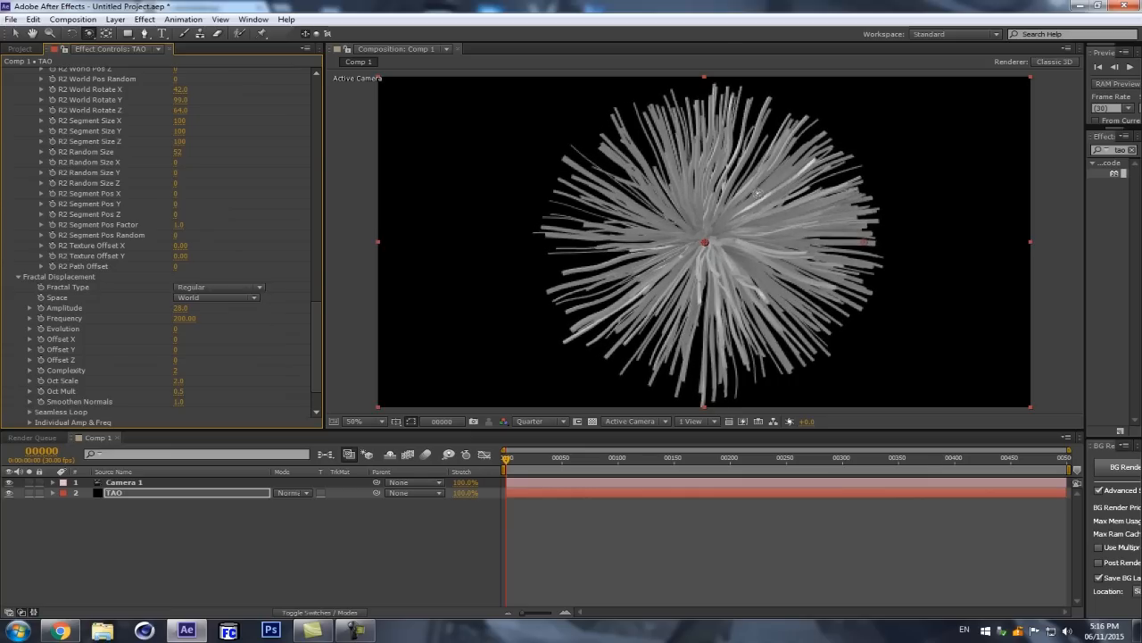
left_click_drag(184, 318, 194, 315)
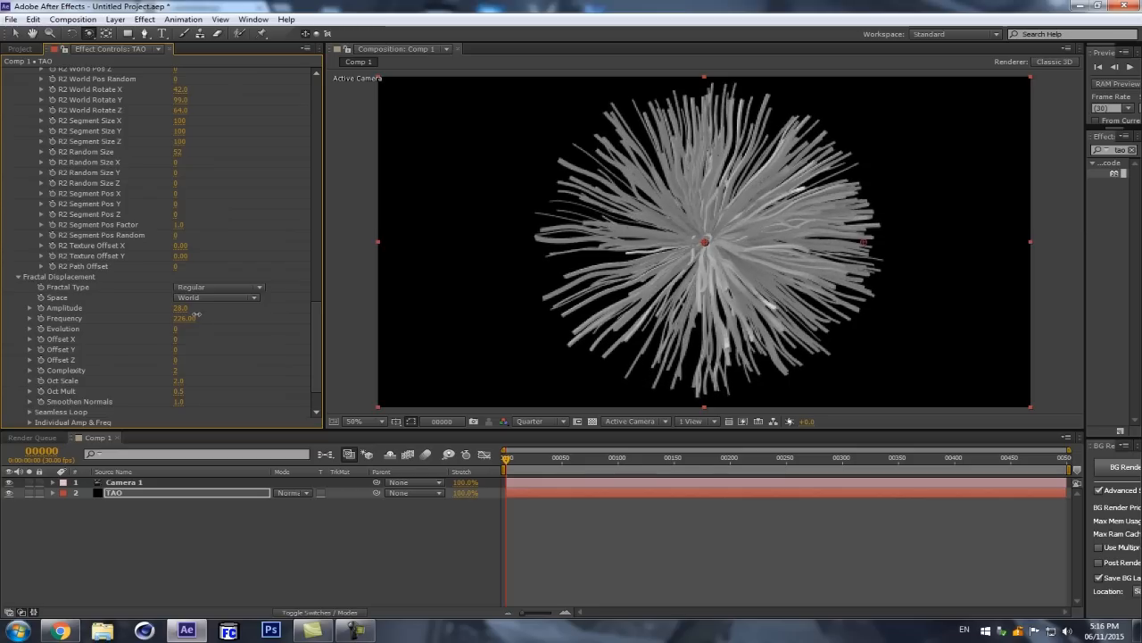
Step: Animate the Fractal Displacement Evolution with a keyframe of 0 at frame 0 and 239 at frame 100
scroll(161, 366, "down", 1)
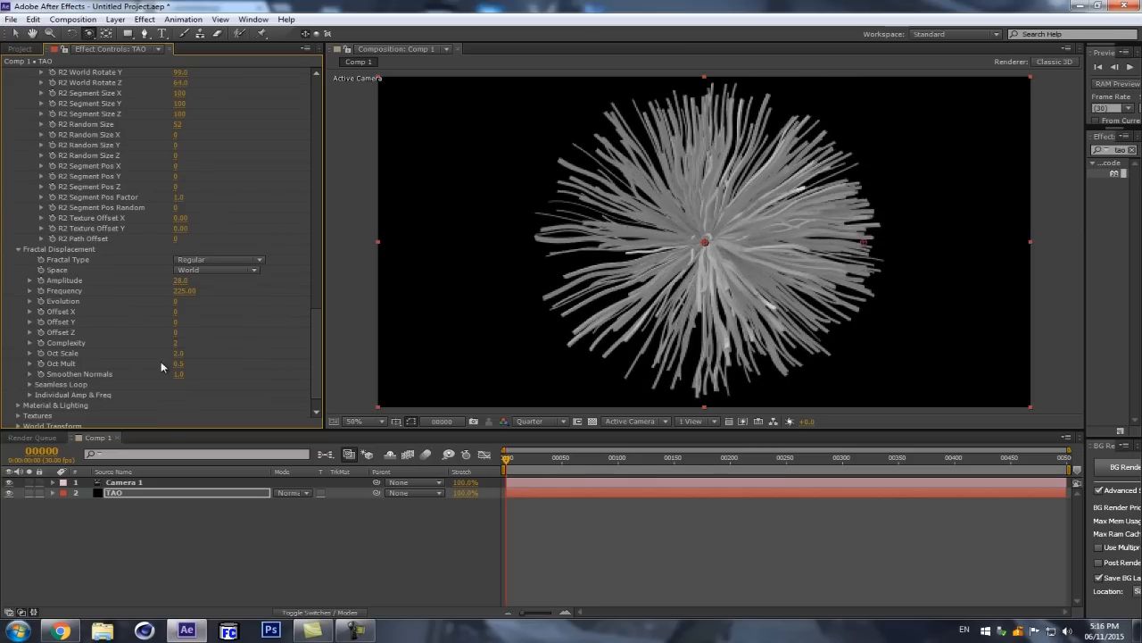
scroll(315, 332, "down", 1)
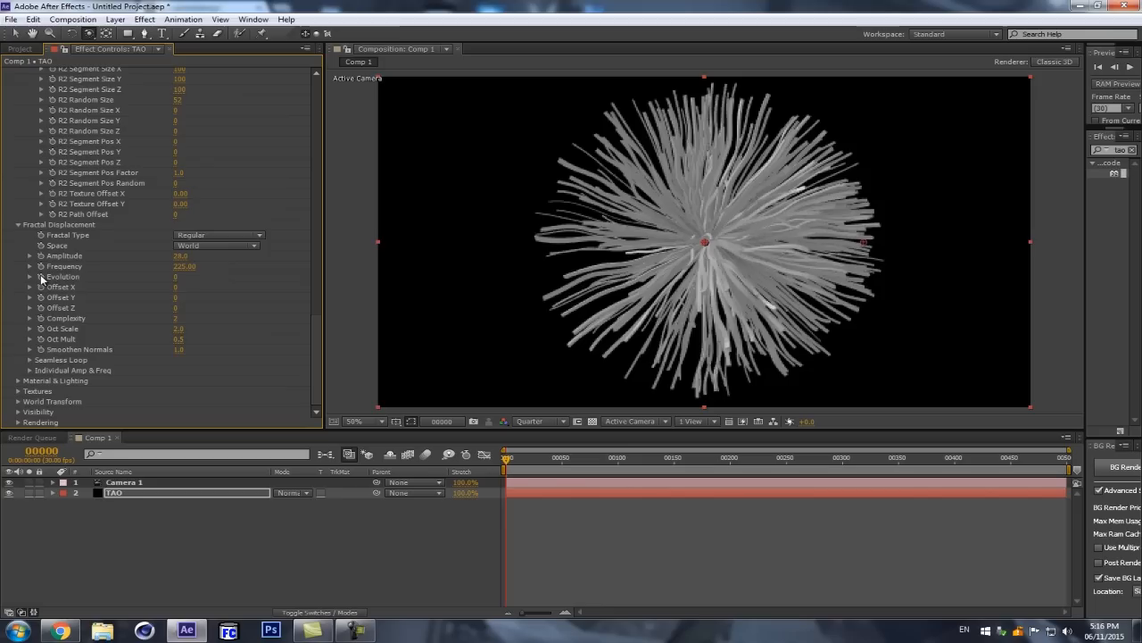
left_click(40, 277)
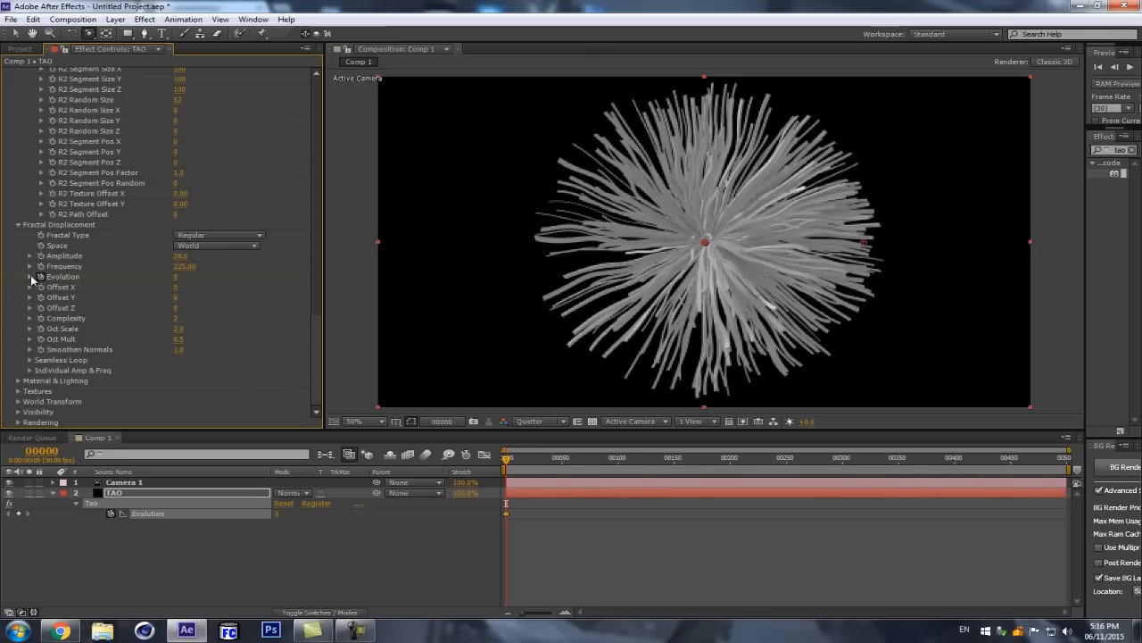
left_click(47, 452)
type("100")
key("Return")
left_click_drag(175, 279, 208, 269)
left_click_drag(279, 264, 321, 260)
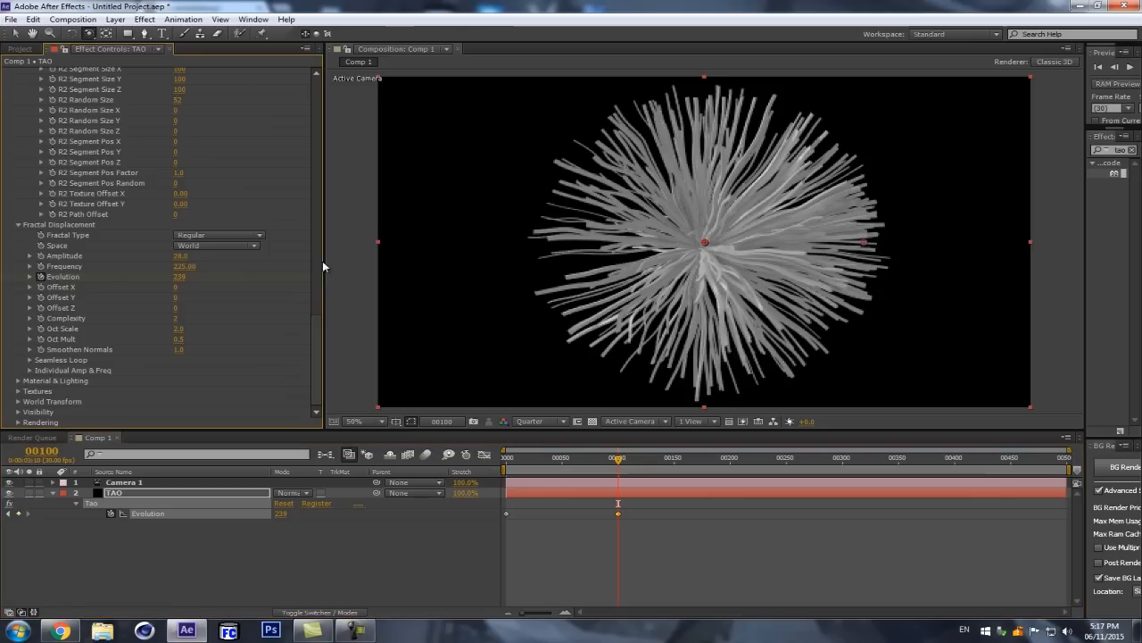
Step: Set frame 100 as the end frame of the Fractal Displacement's Seamless Loop
left_click(29, 359)
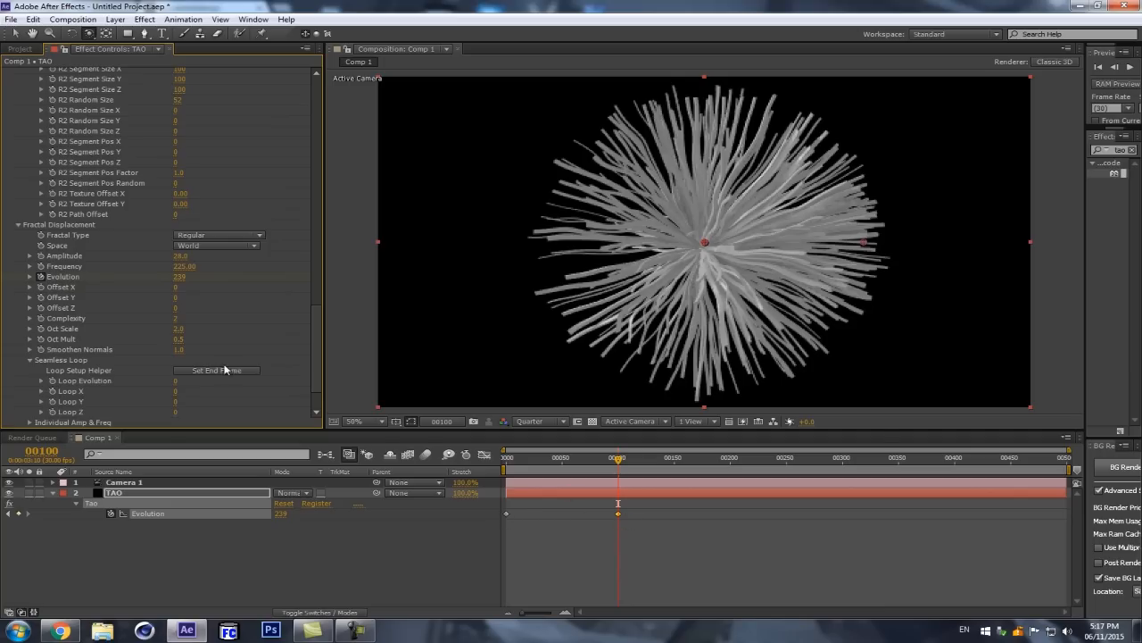
scroll(213, 343, "down", 1)
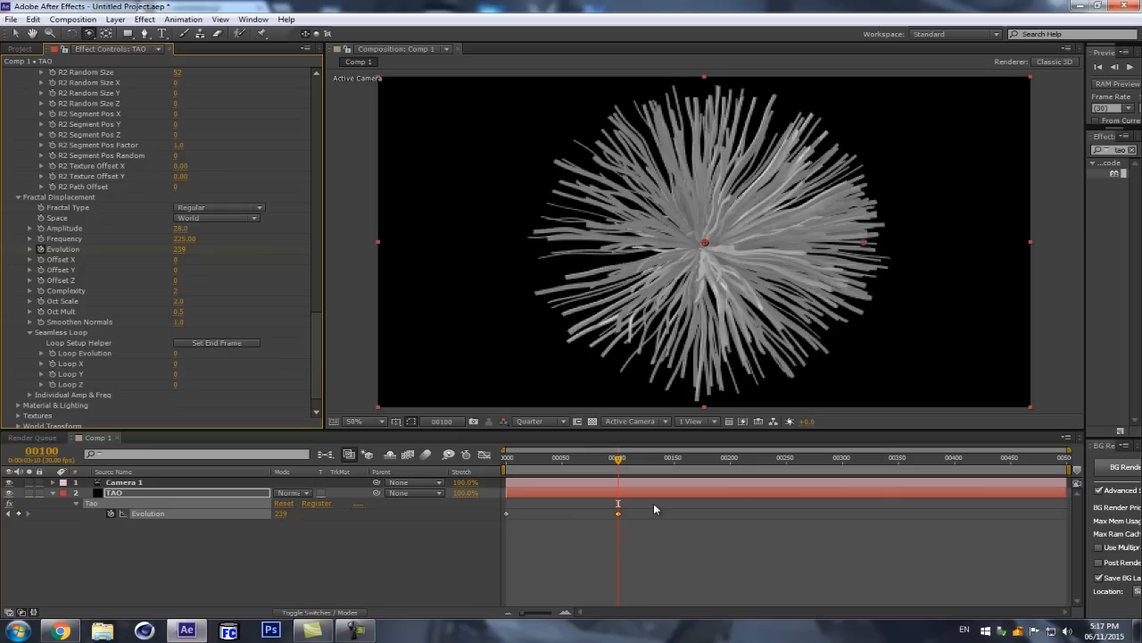
left_click(246, 343)
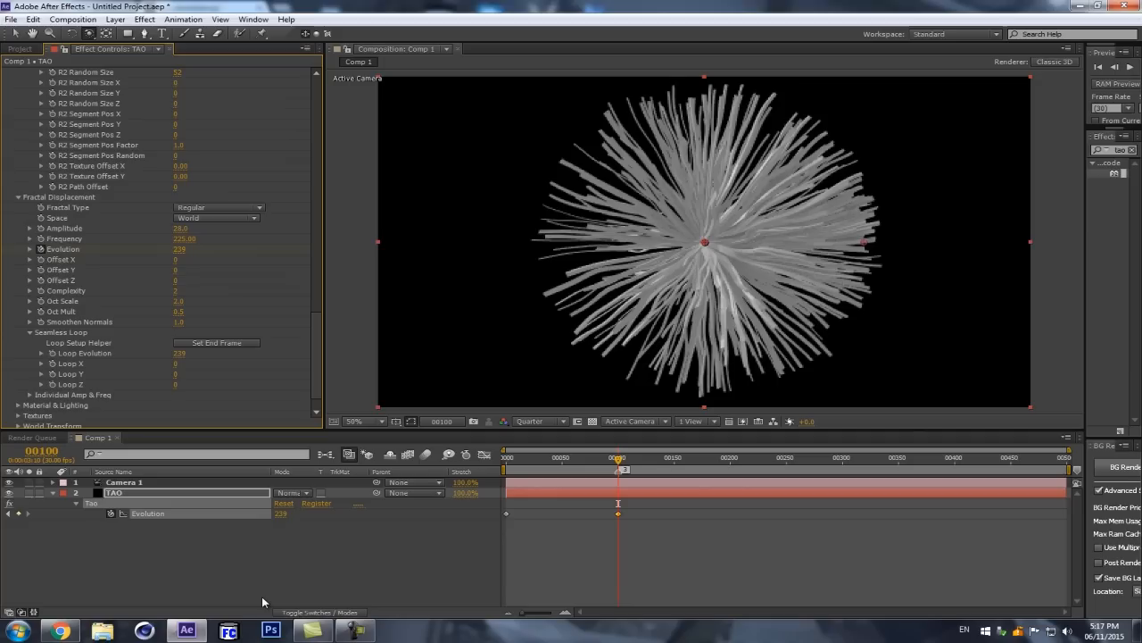
Step: Mark the loop's start at frame 0 with a composition marker and return to the Evolution keyframe at frame 100
key("Home")
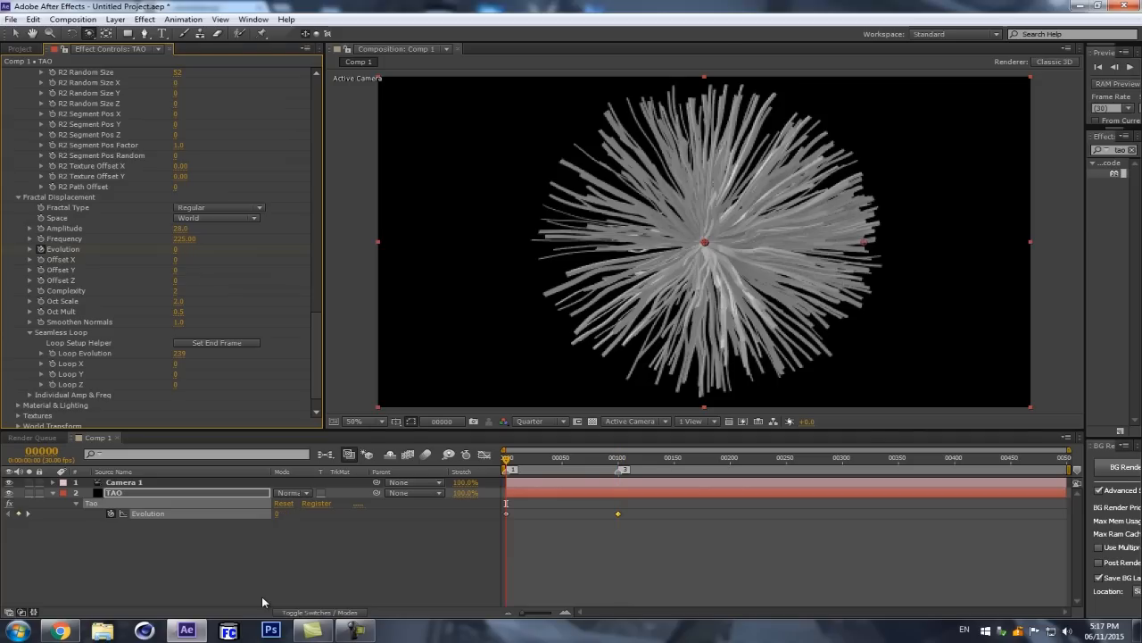
key("k")
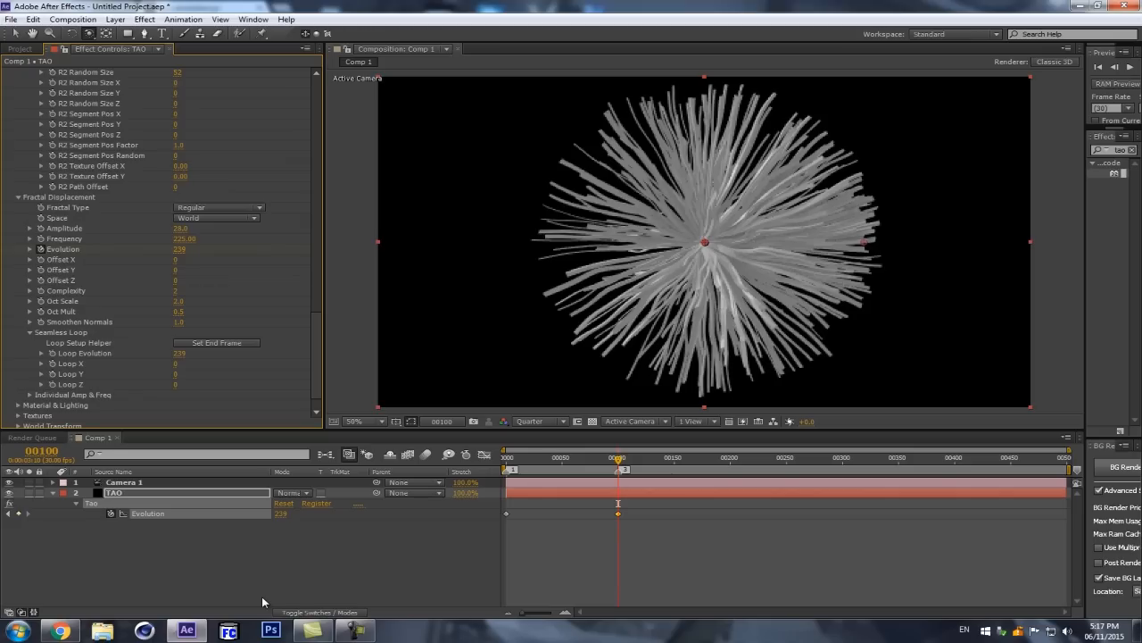
Step: End the composition's work area at frame 99, one frame before the last Evolution keyframe
key("Page_Up")
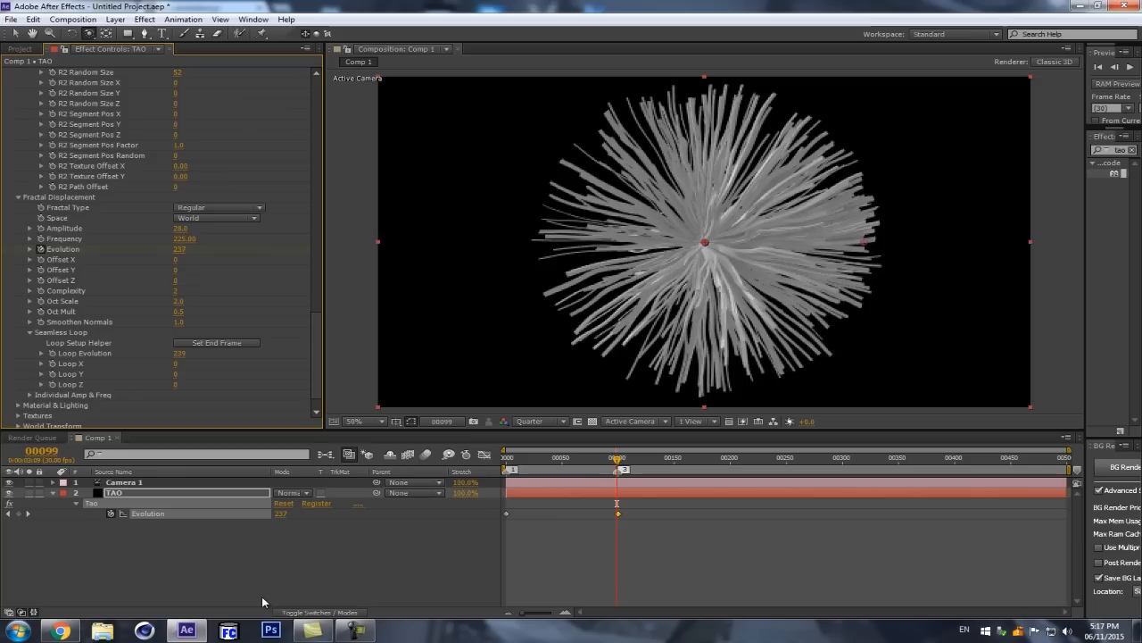
key("equal")
key("equal")
key("equal")
key("minus")
key("minus")
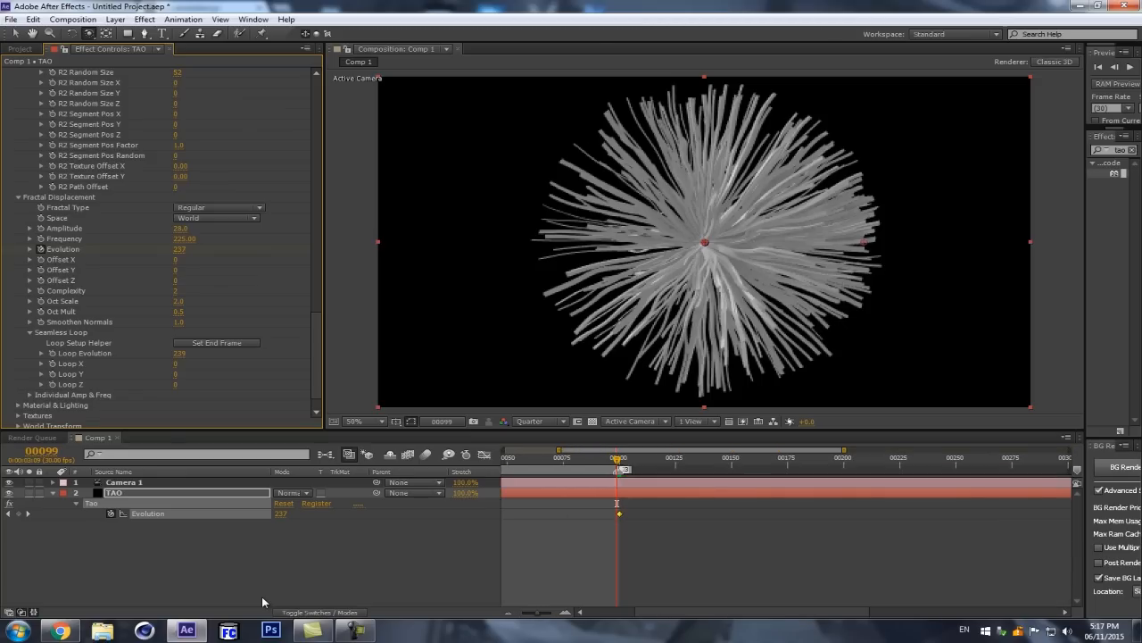
key("minus")
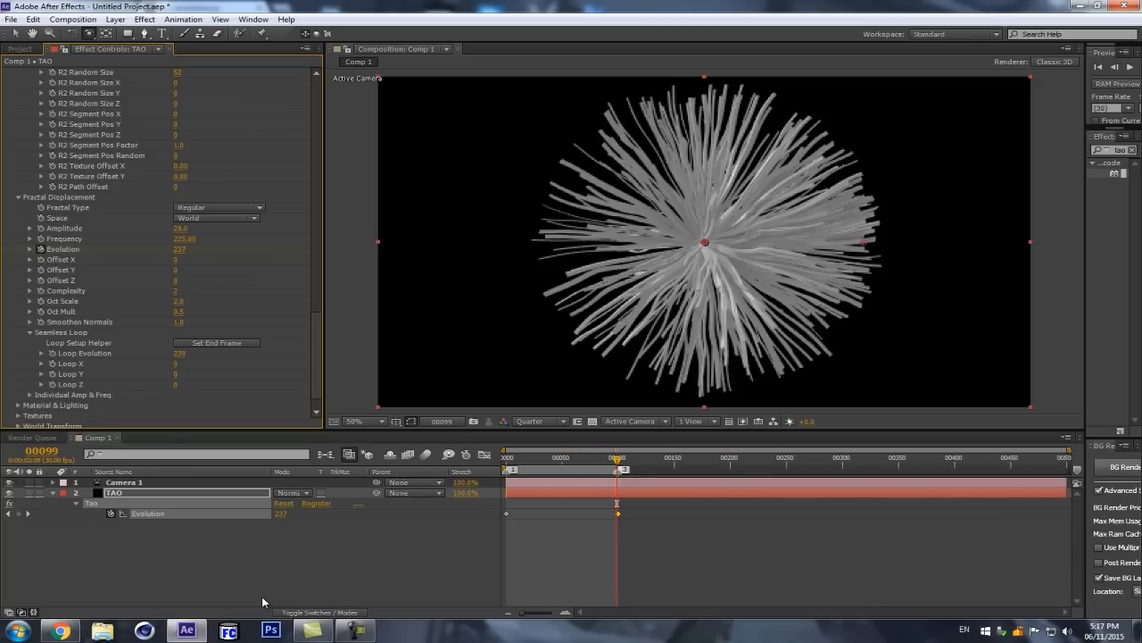
Step: Preview the displaced strands over the shortened work area
left_click(202, 560)
key("space")
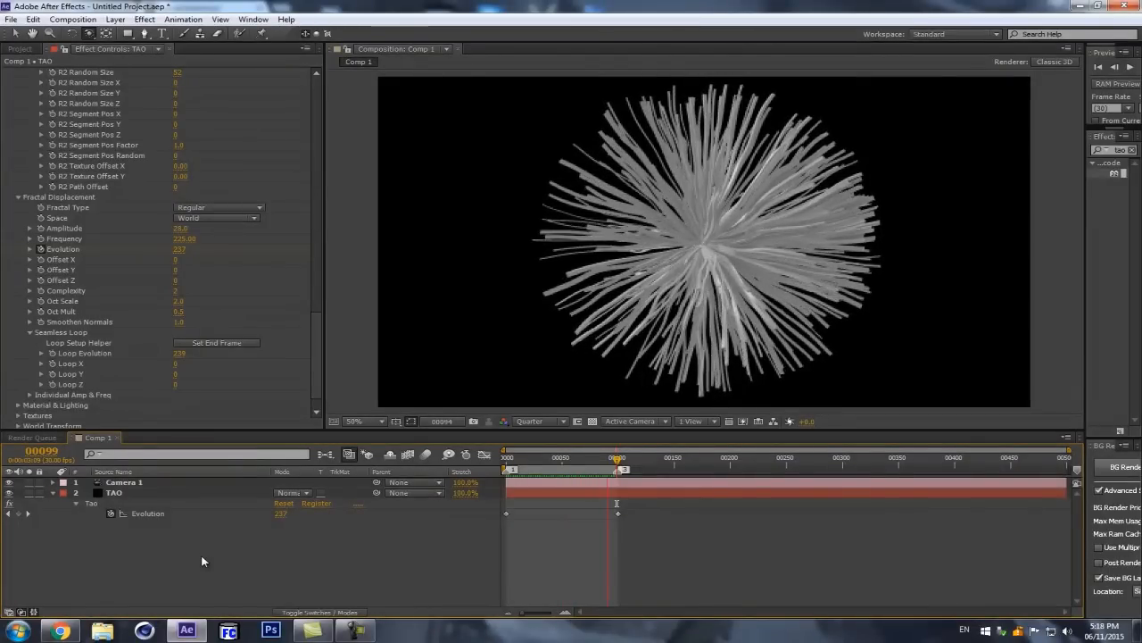
key("space")
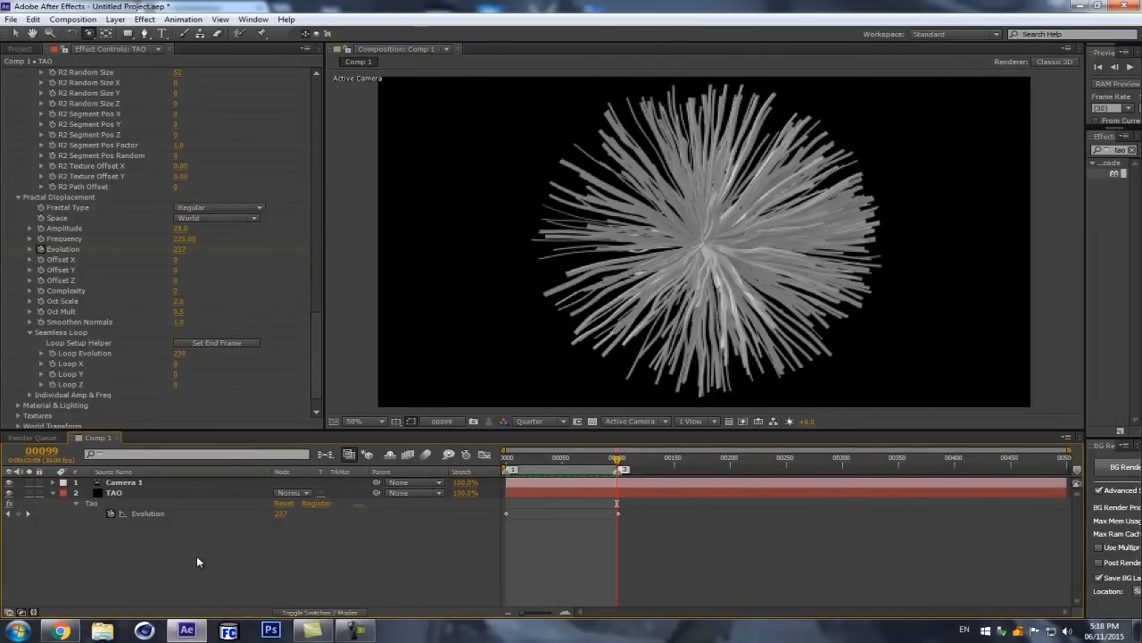
Step: Compare the frames around the loop's seam, stepping between frames 0, 1, 99 and 100
key("Home")
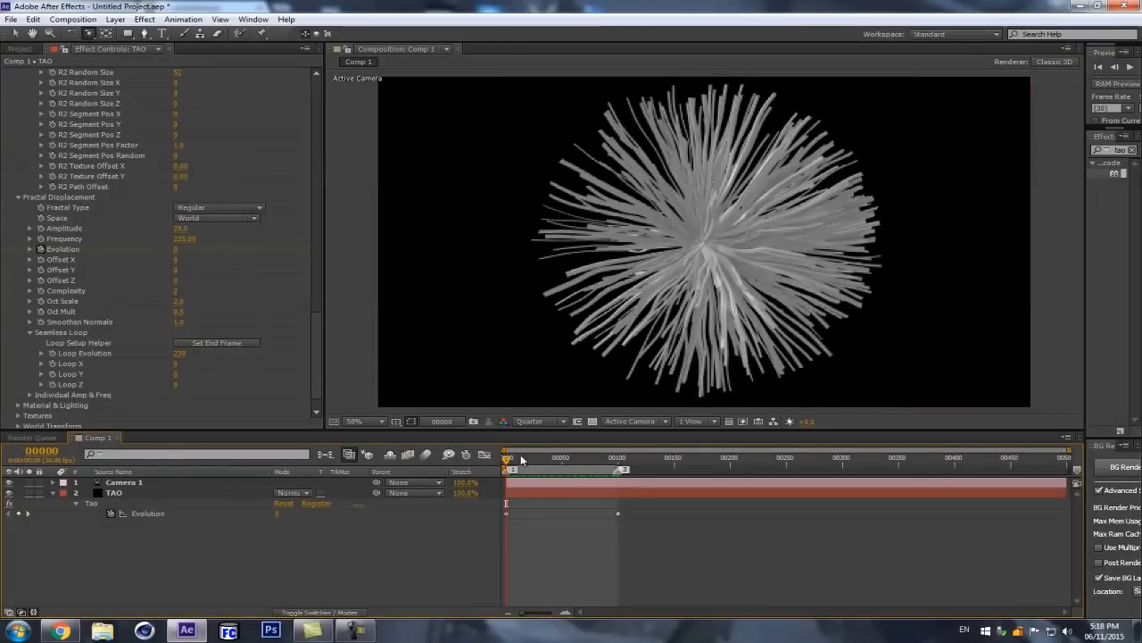
key("k")
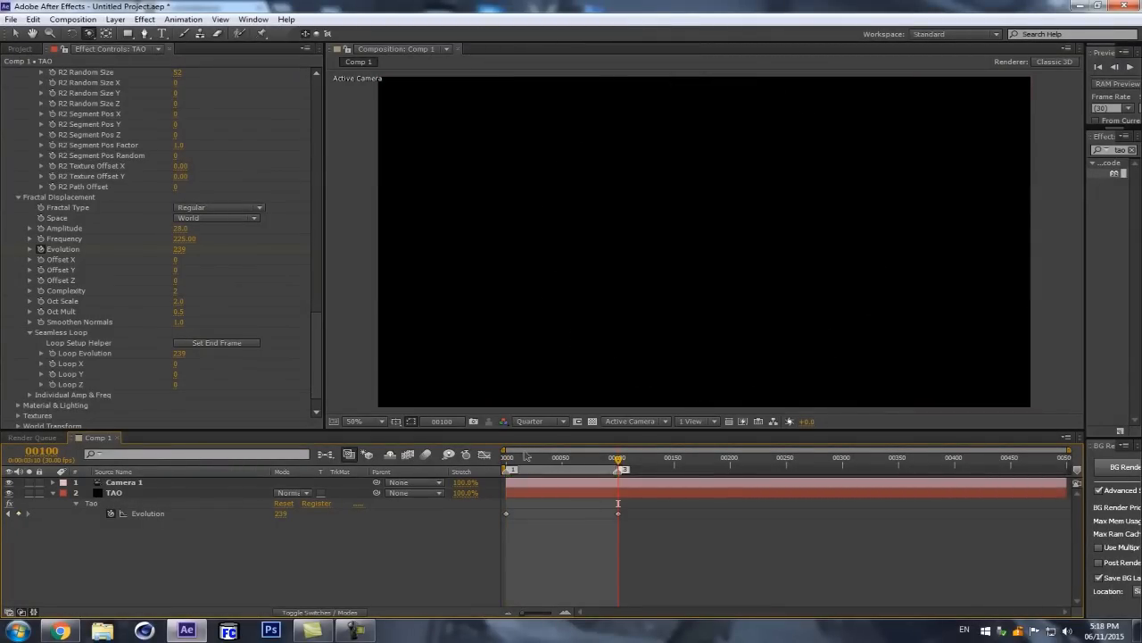
key("j")
key("k")
key("Page_Up")
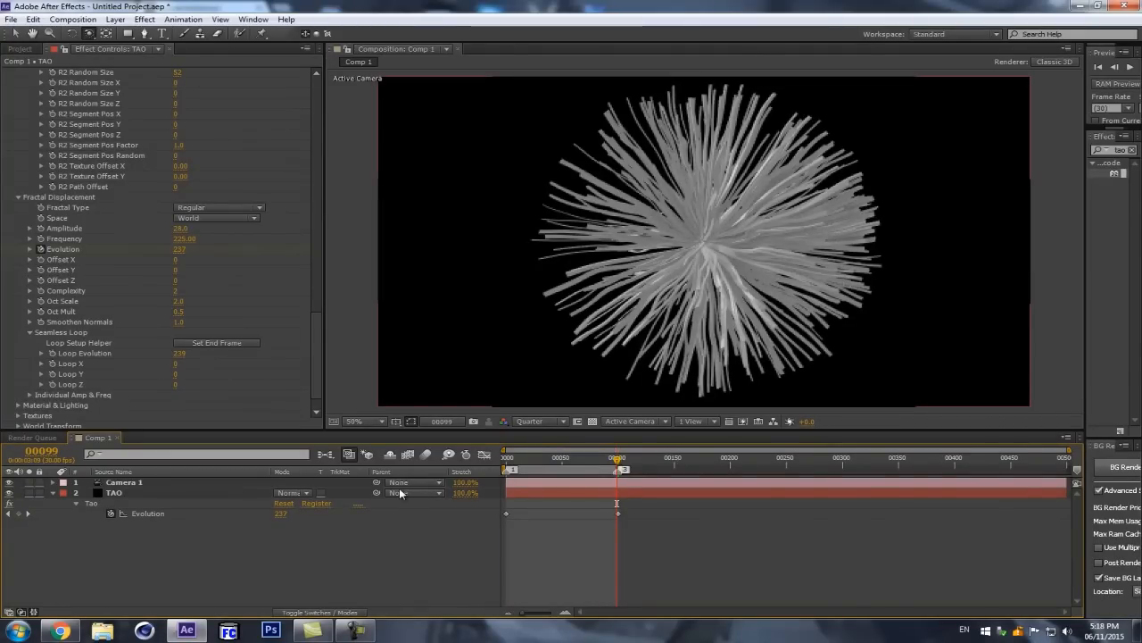
key("Page_Down")
key("1")
key("Page_Down")
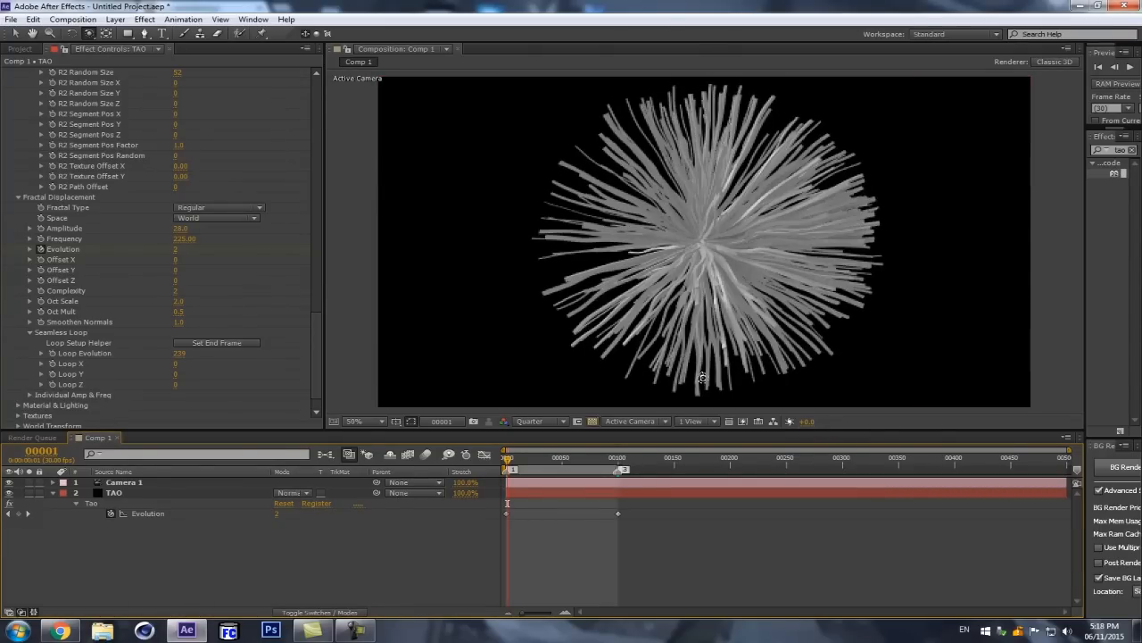
key("period")
scroll(741, 287, "down", 1)
key("Page_Up")
key("Page_Down")
key("Page_Up")
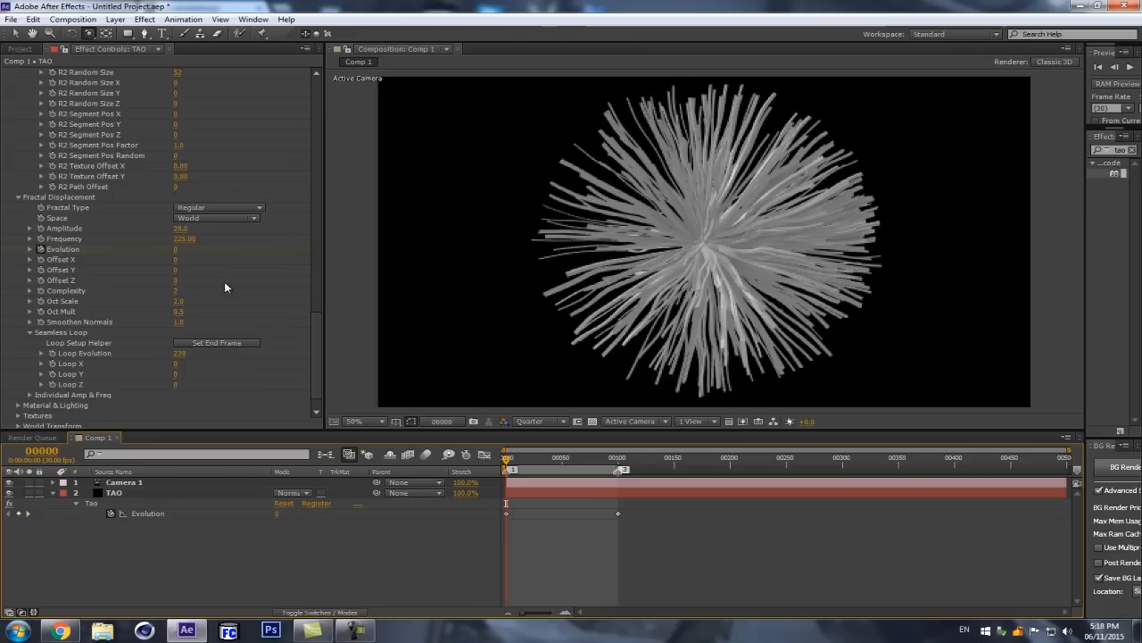
Step: Set the Evolution keyframe at frame 100 to 500 and reset the Seamless Loop's end frame there
key("k")
left_click_drag(181, 252, 235, 244)
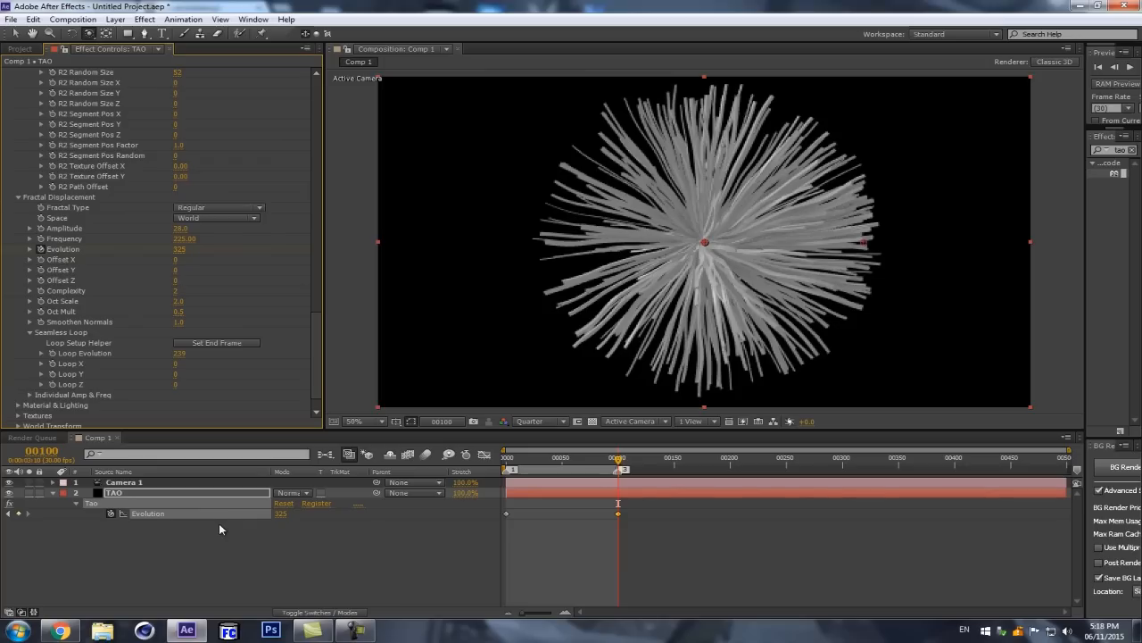
left_click(180, 249)
type("500")
key("Return")
left_click(227, 345)
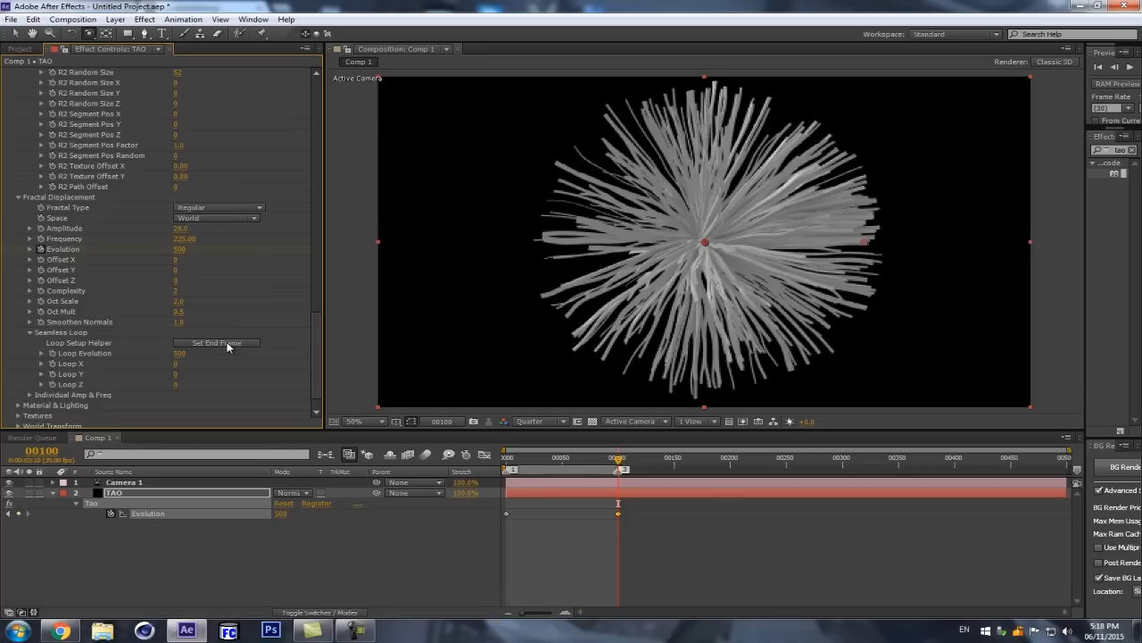
Step: Compare frames 0 and 1, then preview the loop with the faster evolution
key("Home")
key("Page_Down")
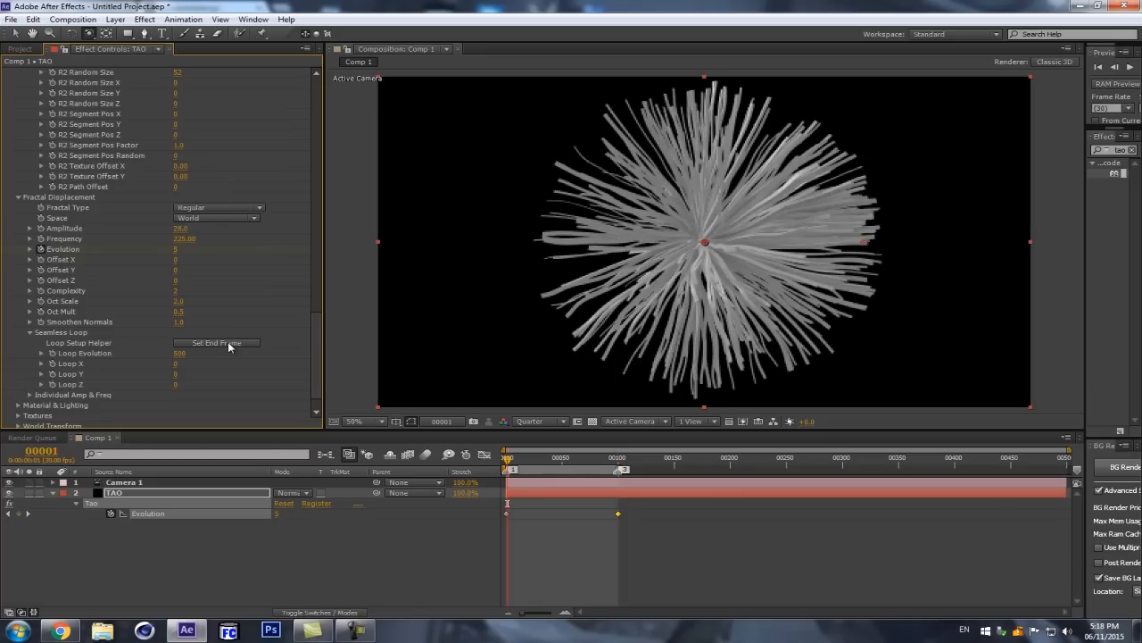
key("Page_Up")
left_click(345, 569)
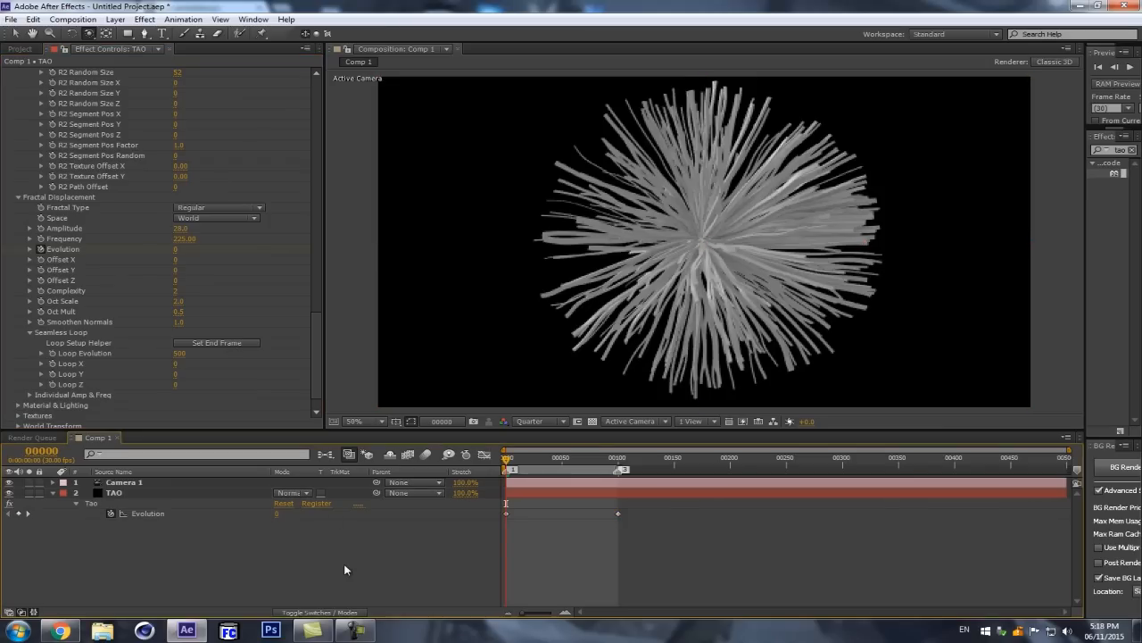
key("space")
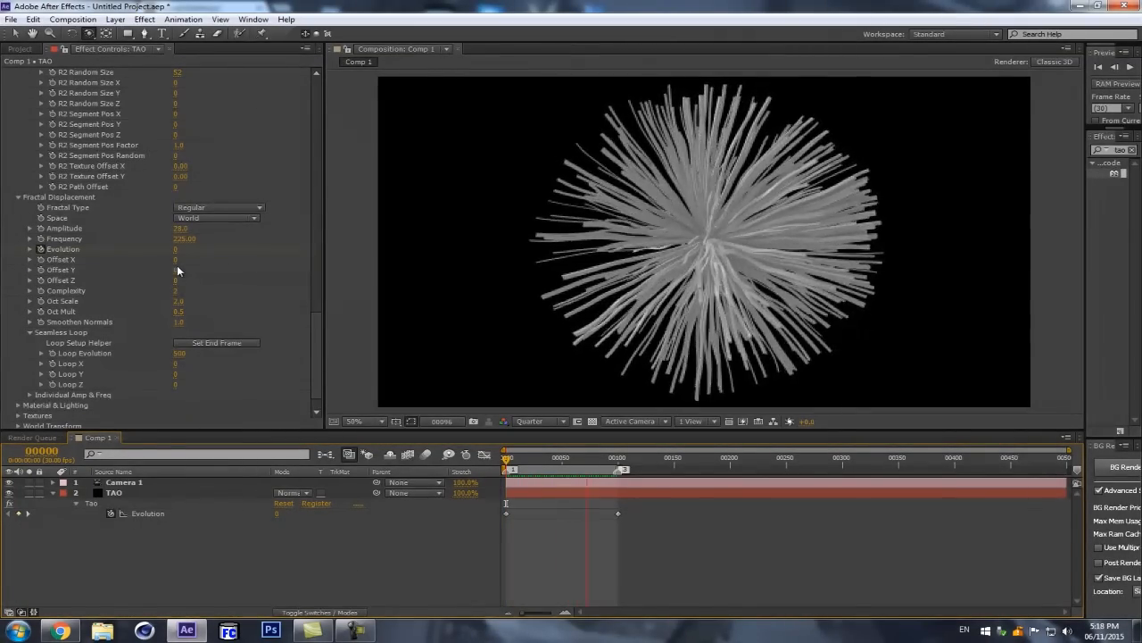
key("space")
Step: Set the Evolution keyframe at frame 100 to 350 and update the Seamless Loop's end frame
left_click(619, 462)
left_click_drag(619, 463, 621, 465)
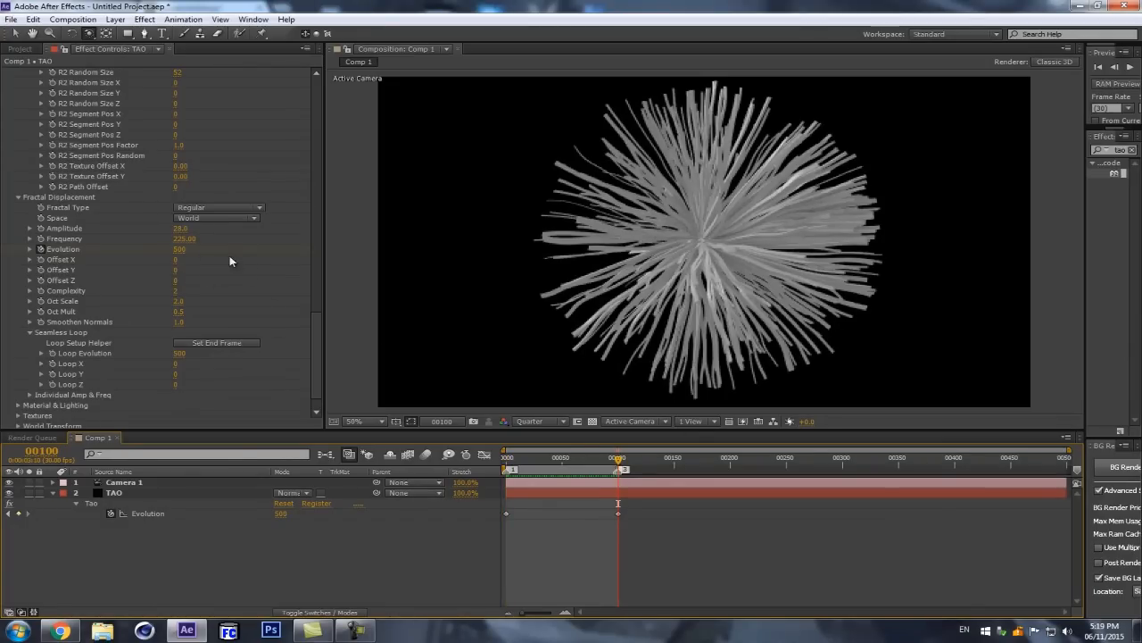
left_click(182, 250)
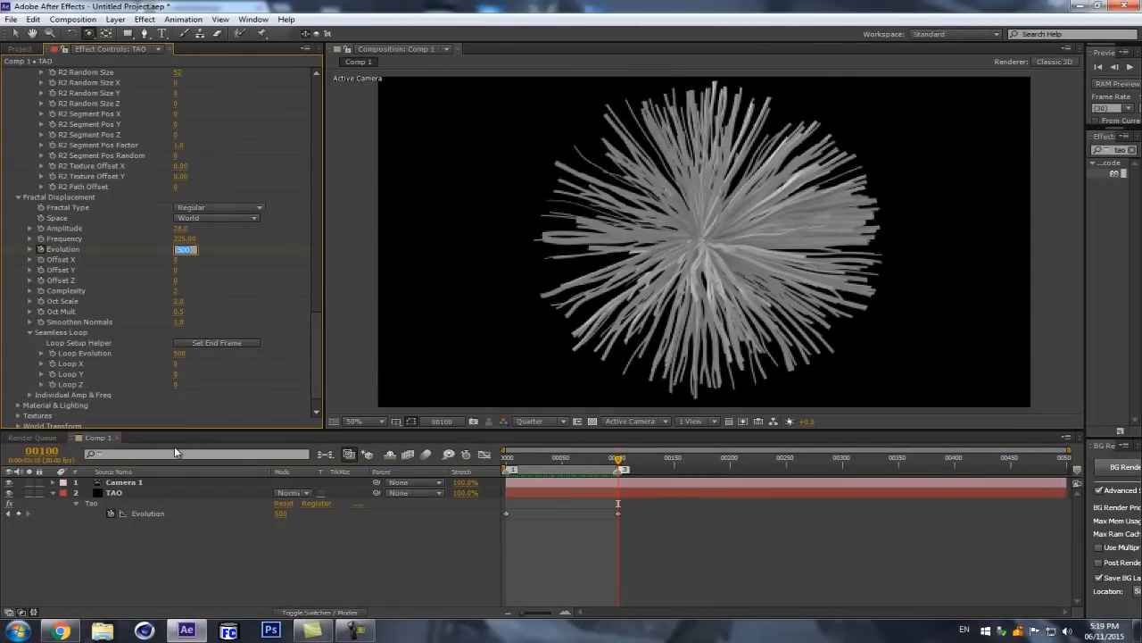
type("350")
key("Return")
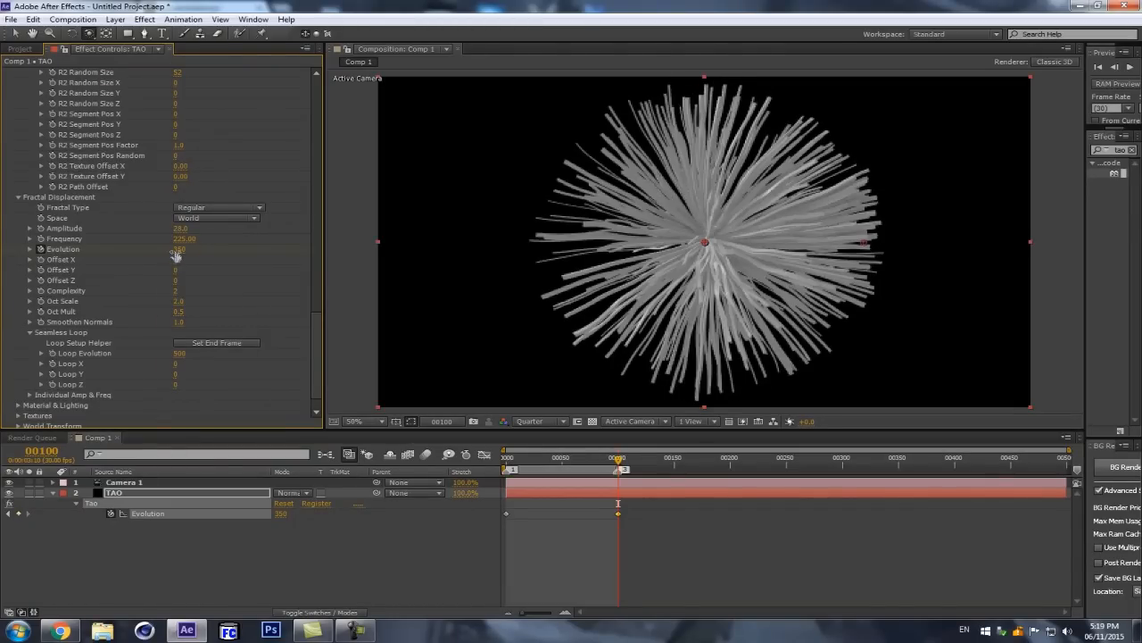
left_click(187, 345)
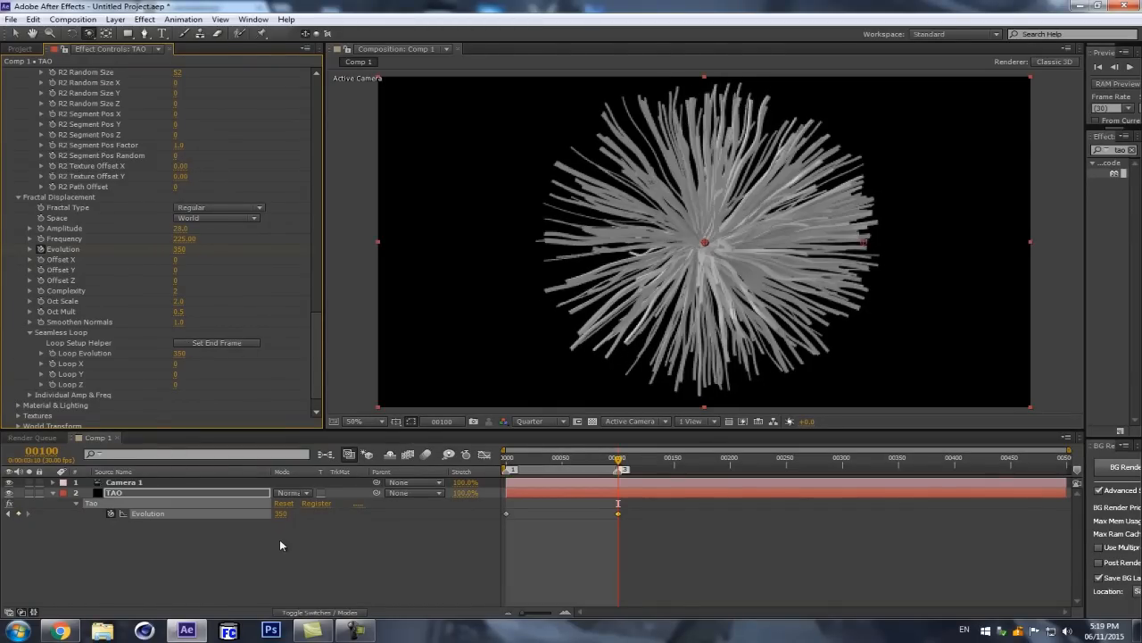
Step: Preview the slower loop from frame 0 and compare the first frame with frame 99
left_click(280, 539)
key("Home")
key("space")
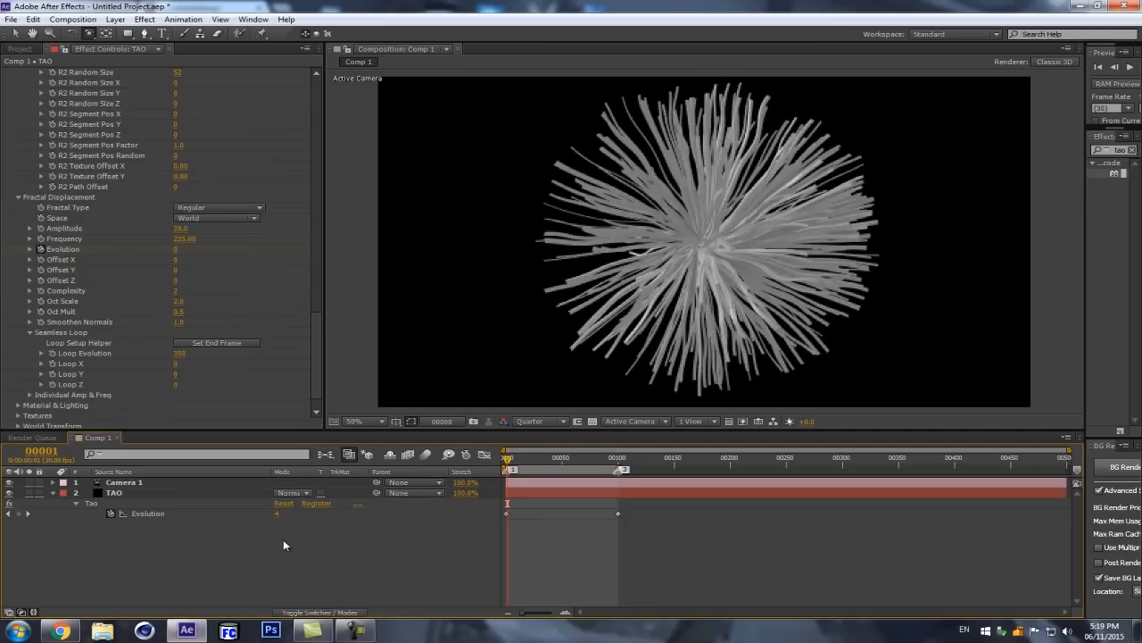
key("space")
key("Home")
key("shift+End")
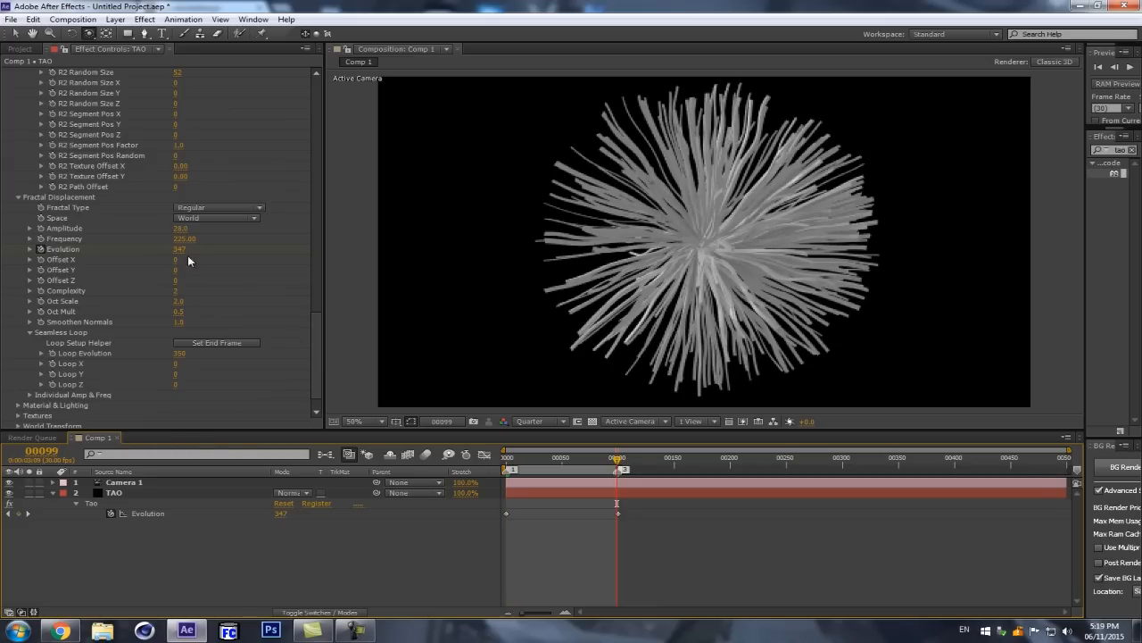
Step: Key Evolution at 500 on frame 99 and move that keyframe onto the one at frame 100
left_click(180, 249)
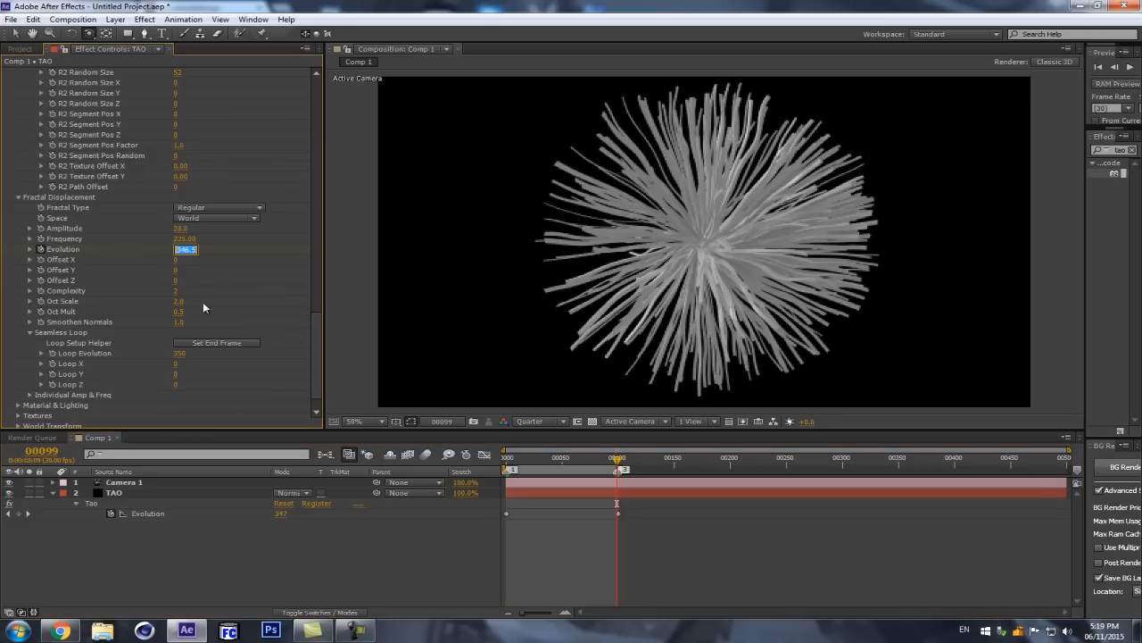
type("500")
key("Return")
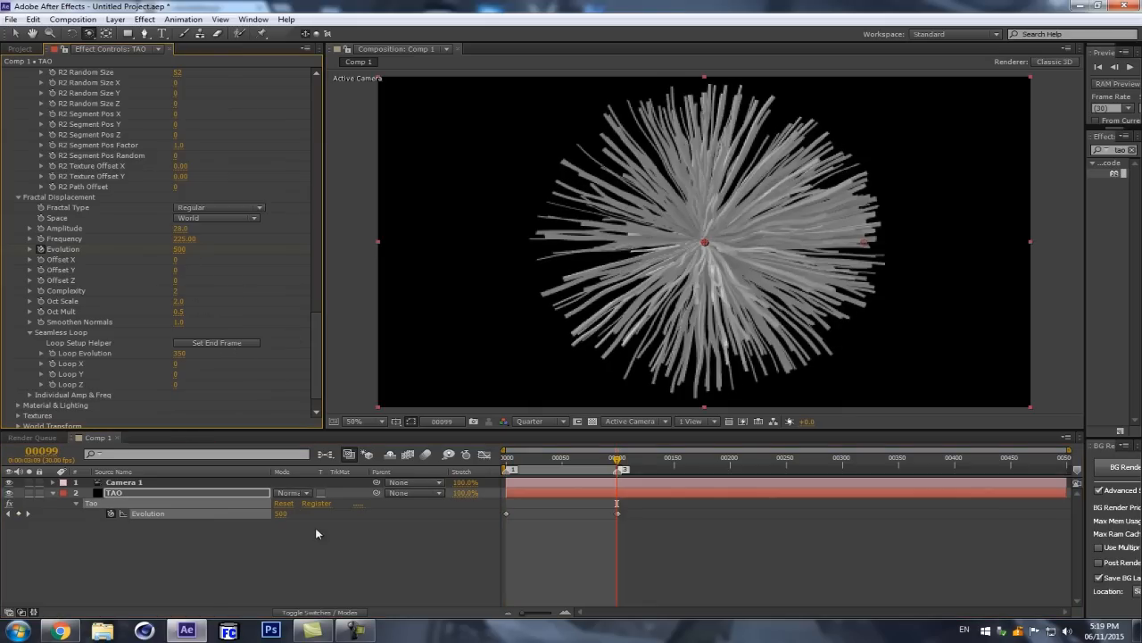
key("=")
key("=")
key("=")
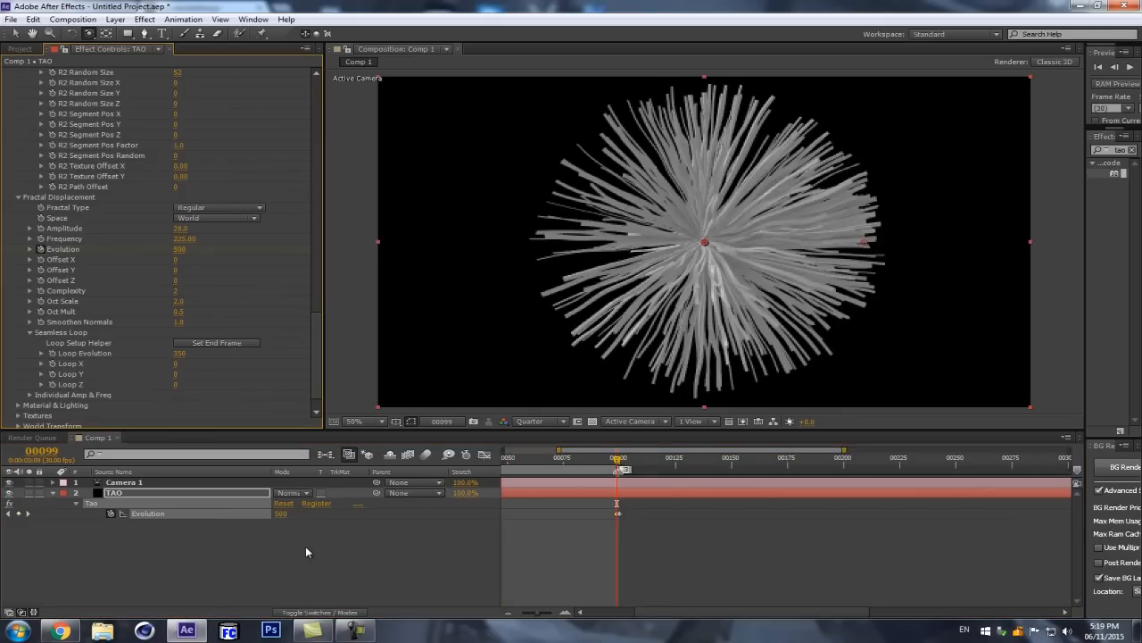
left_click(637, 514)
left_click_drag(624, 511, 632, 516)
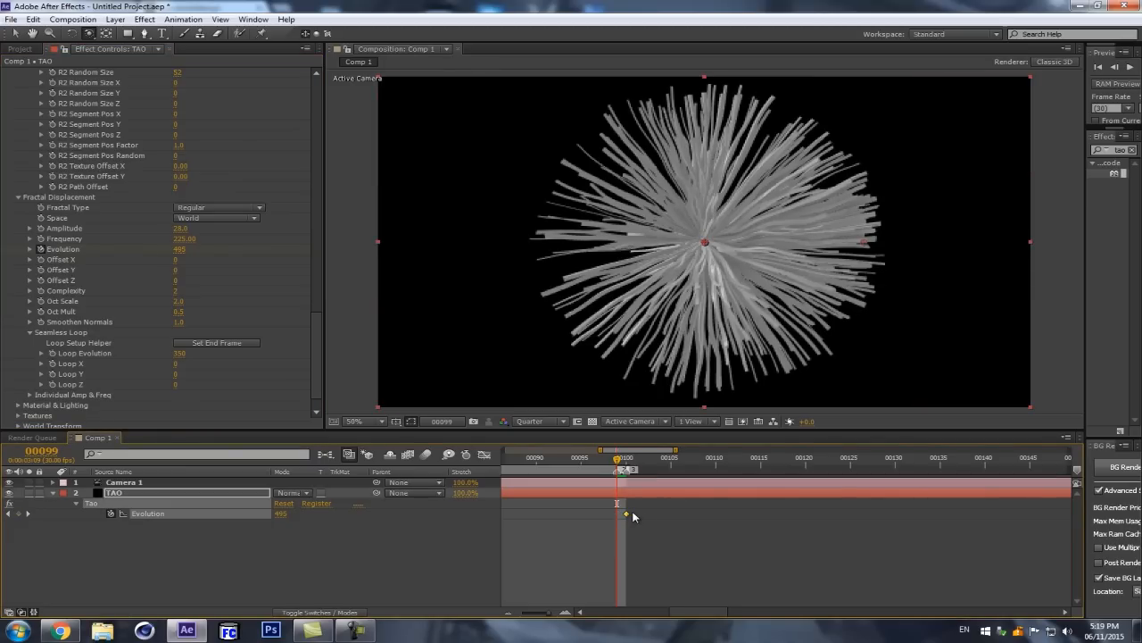
key("minus")
key("minus")
key("minus")
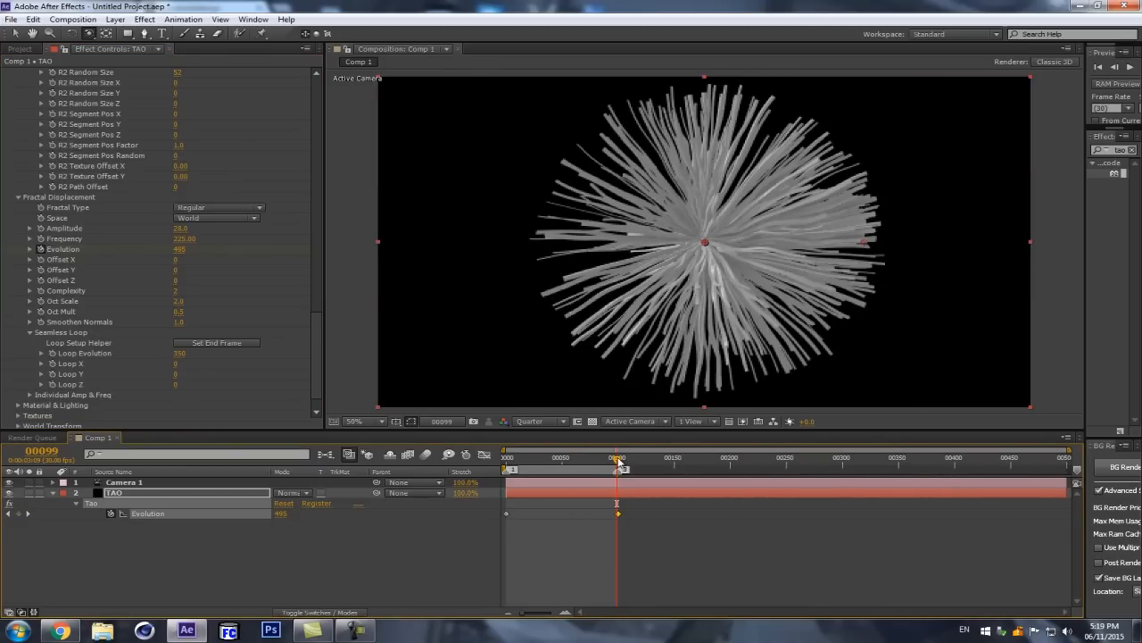
Step: Reset the Seamless Loop's end frame at frame 100 and return to frame 0
left_click_drag(620, 459, 451, 472)
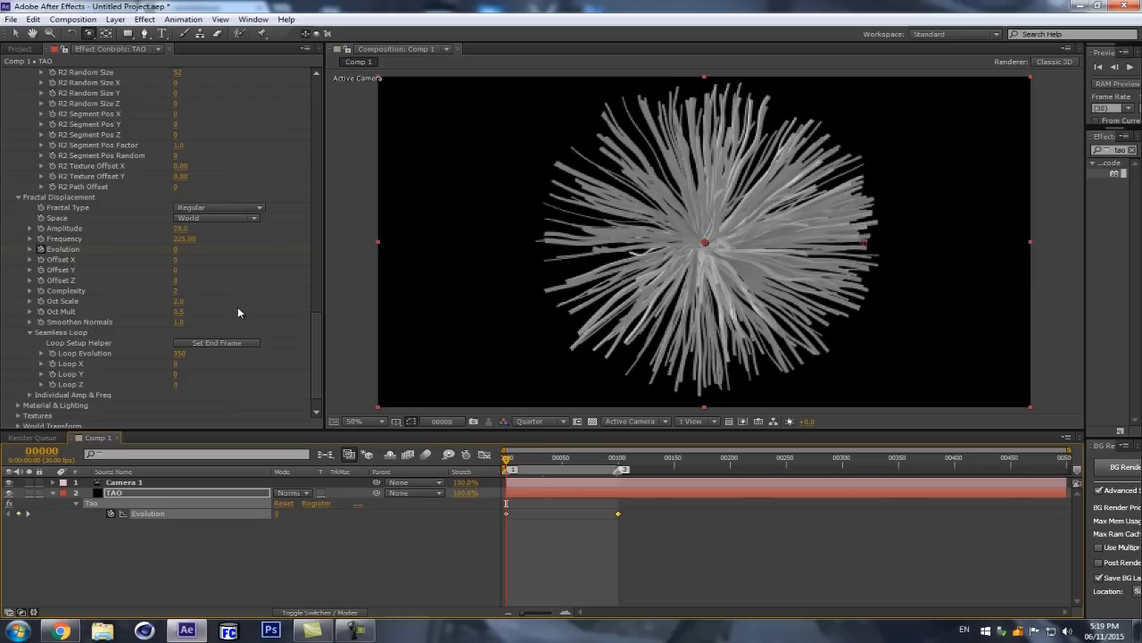
left_click(219, 343)
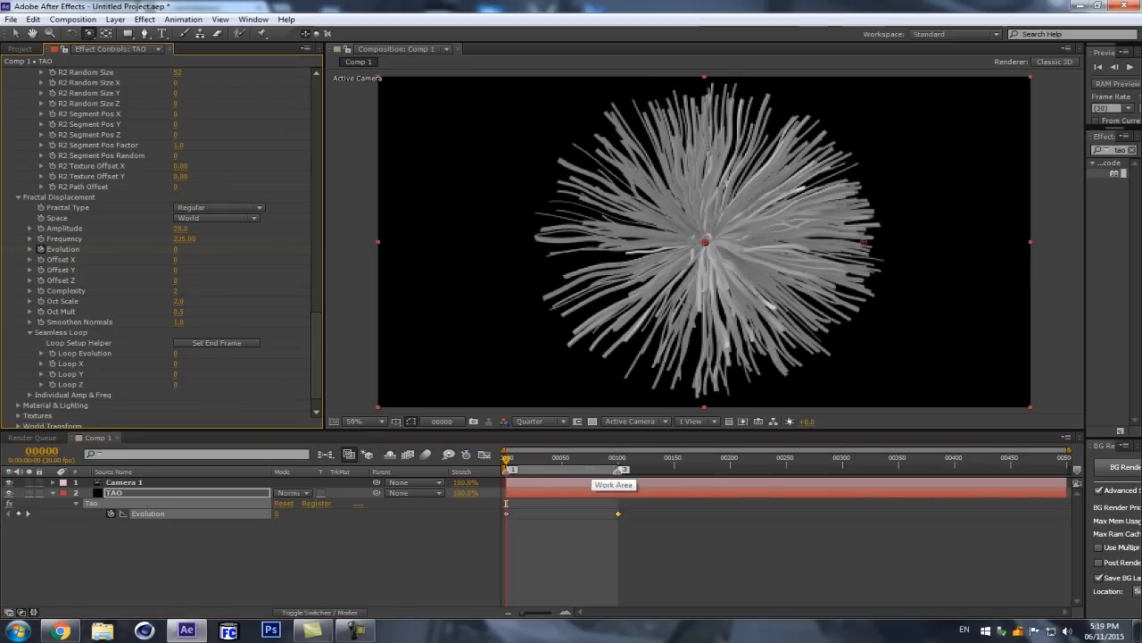
left_click(618, 470)
left_click(221, 343)
key("Home")
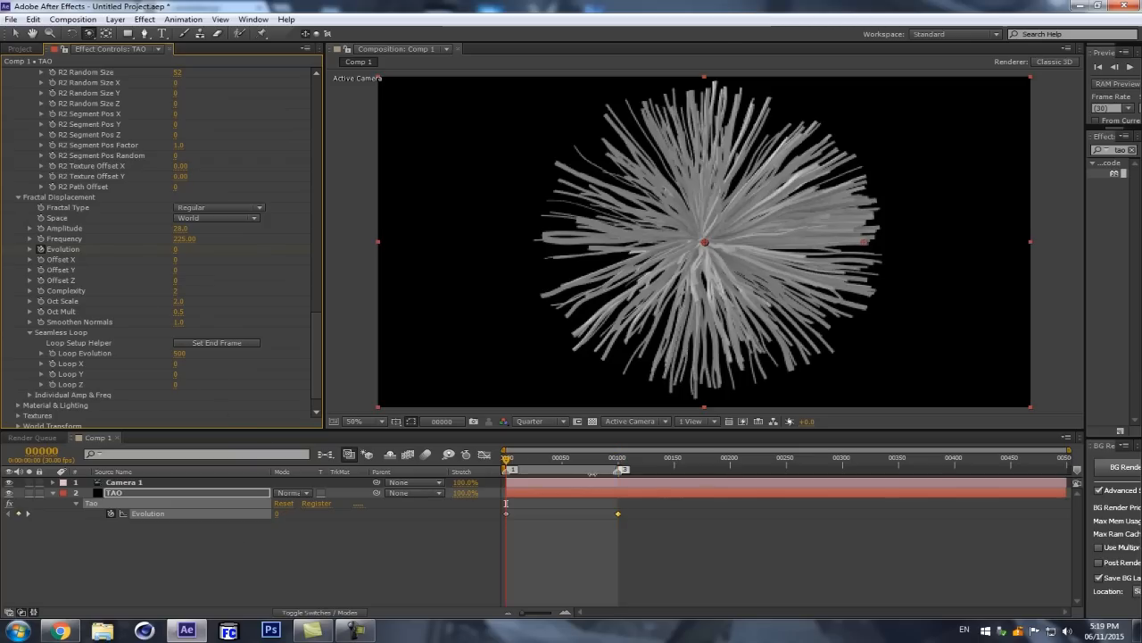
Step: Check the end keyframe at frame 100 against the work area's end and preview the loop
left_click(619, 457)
key("equal")
key("equal")
key("equal")
key("equal")
key("minus")
key("minus")
key("minus")
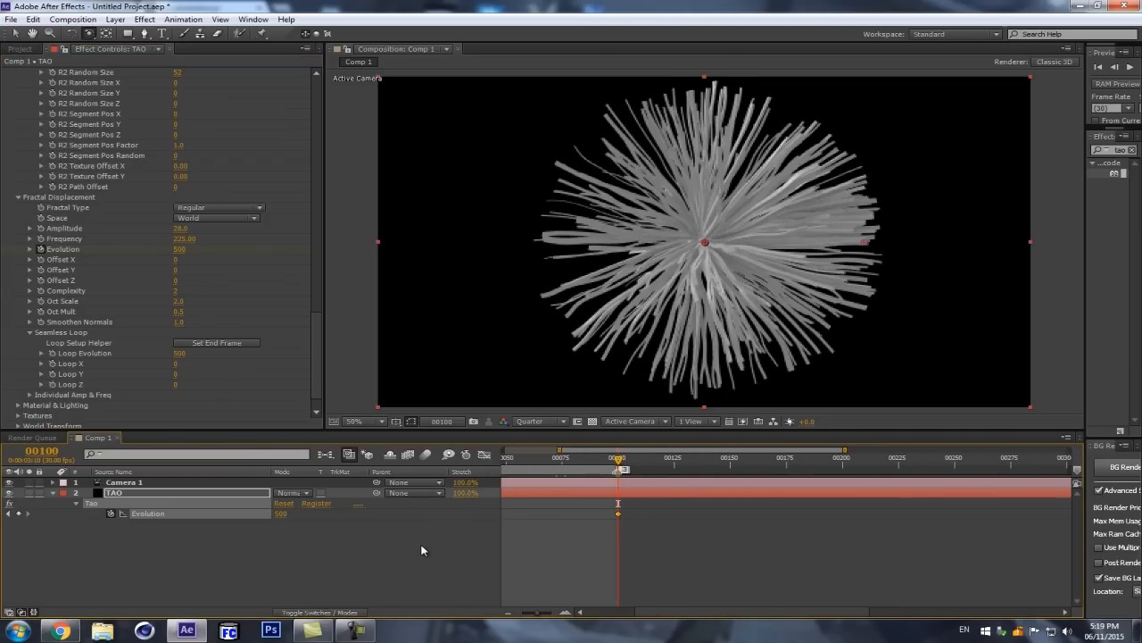
key("1")
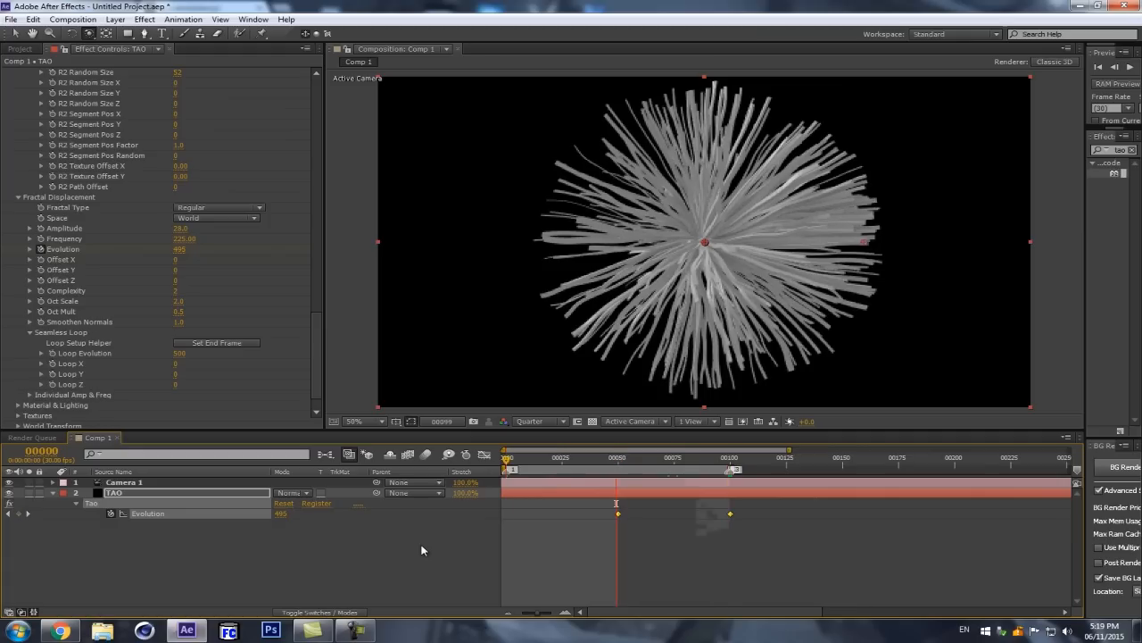
left_click(423, 551)
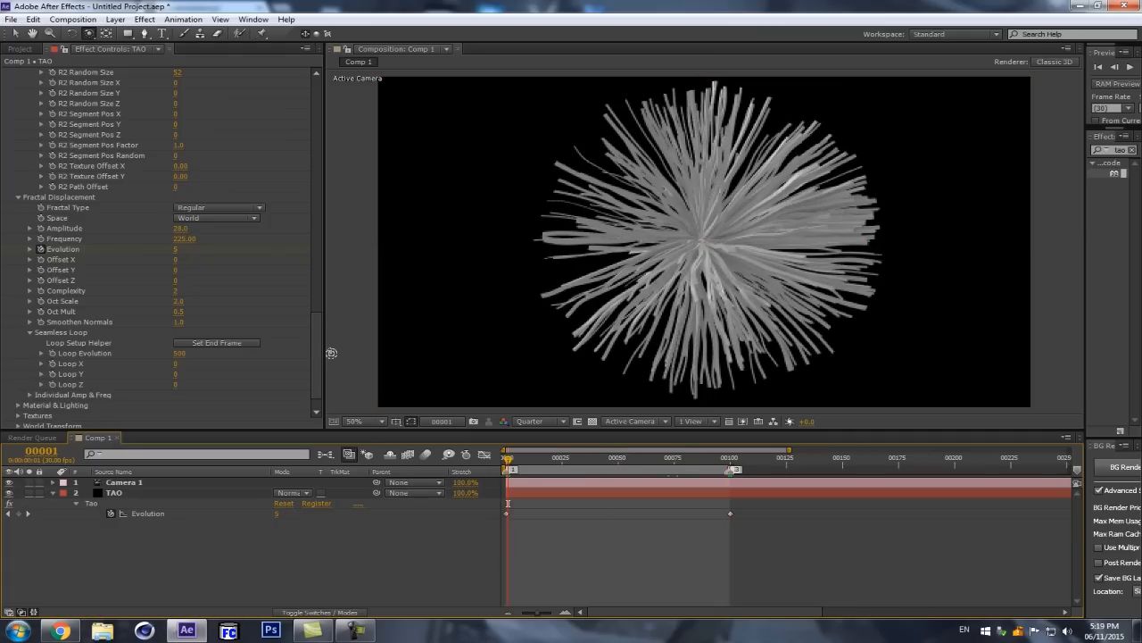
scroll(270, 332, "down", 1)
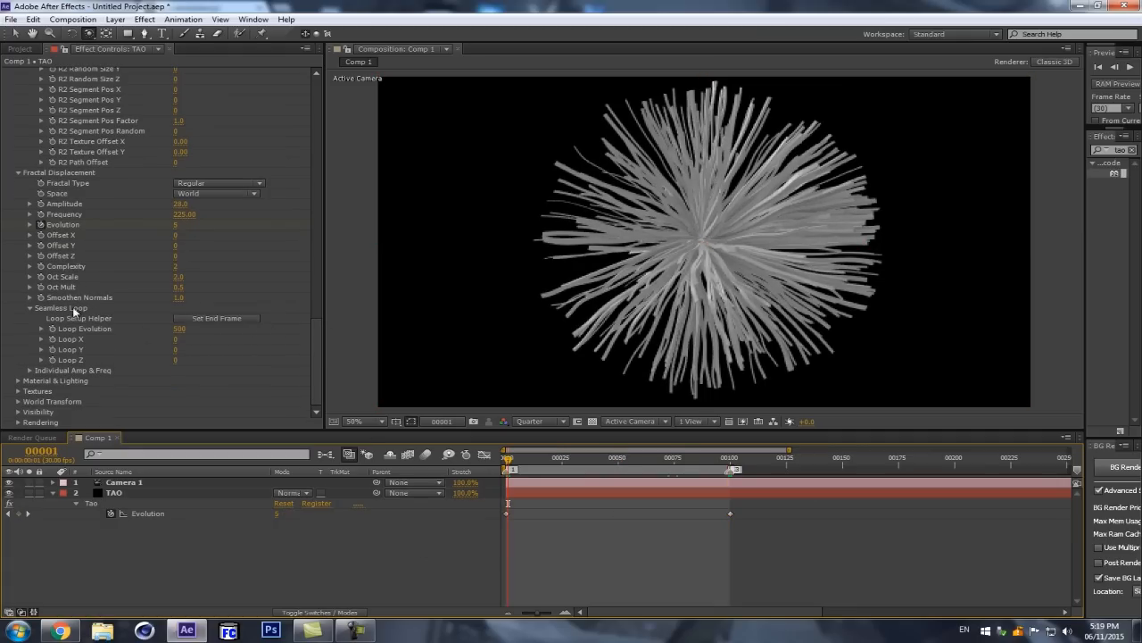
scroll(220, 244, "up", 10)
scroll(194, 265, "up", 13)
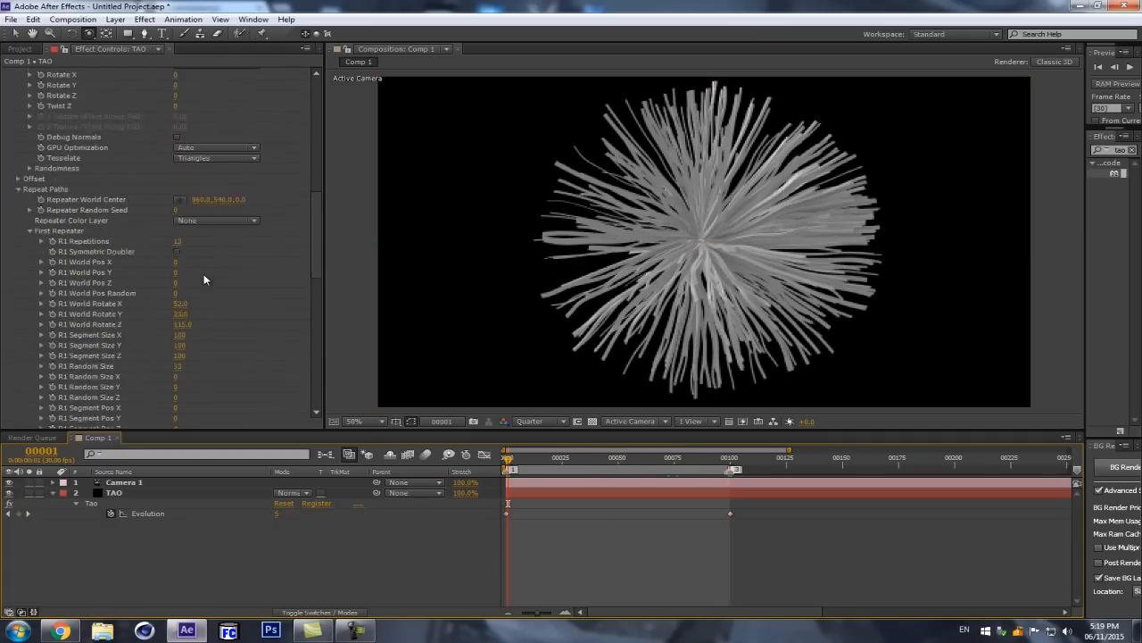
scroll(288, 268, "up", 1)
scroll(163, 284, "down", 2)
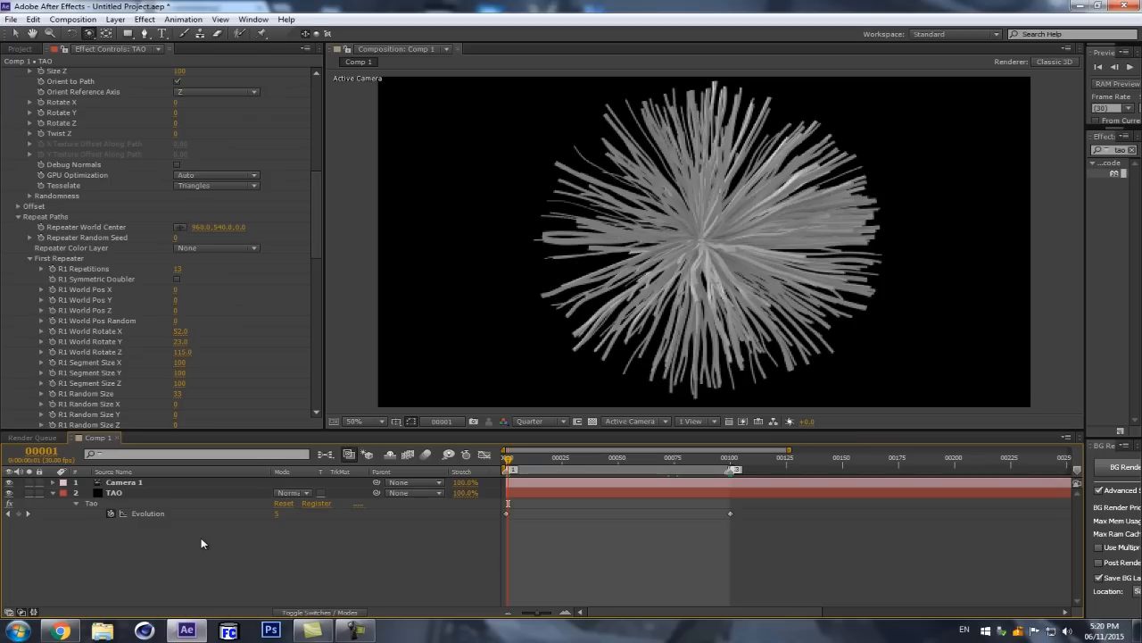
Step: Create a new black solid of 400 × 400 px with its aspect ratio locked
key("ctrl+y")
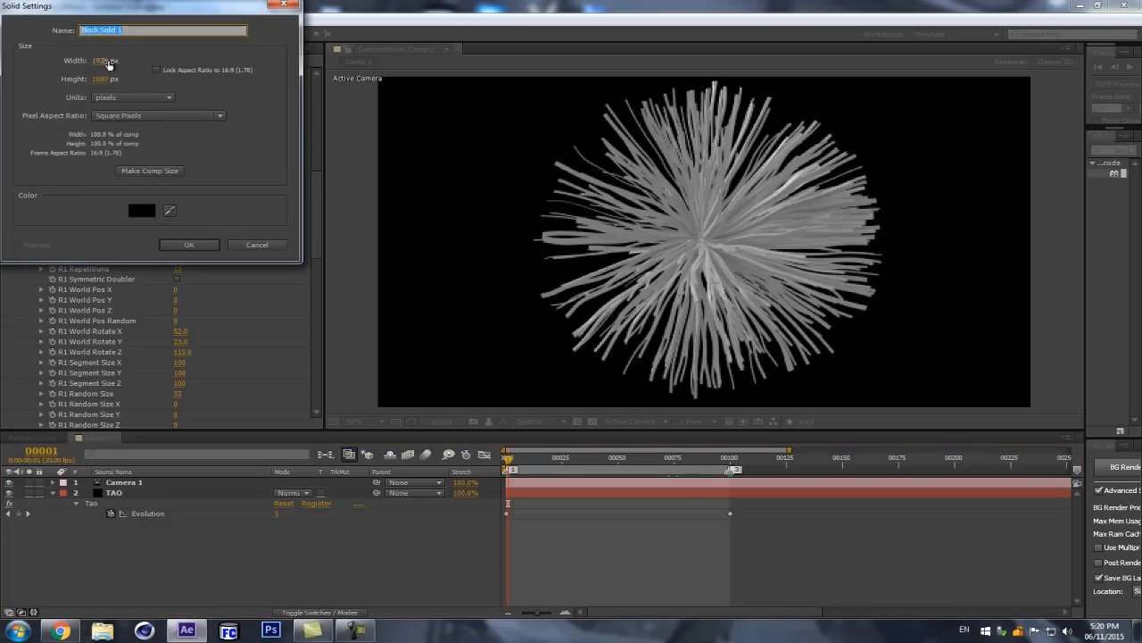
left_click(101, 60)
type("400")
left_click(98, 78)
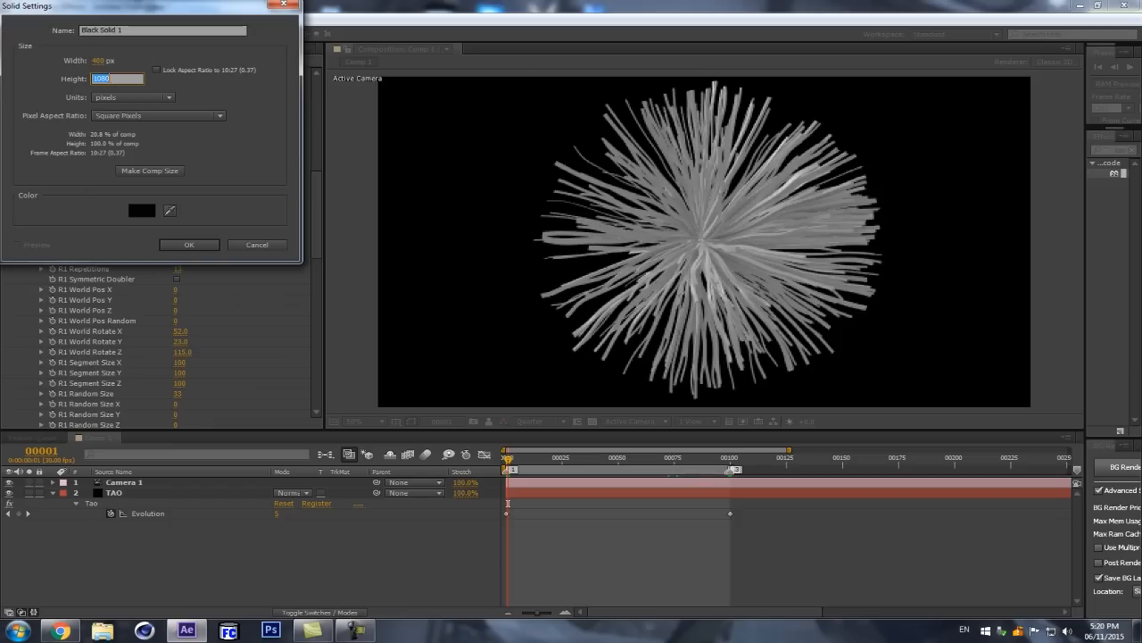
type("400")
left_click(157, 69)
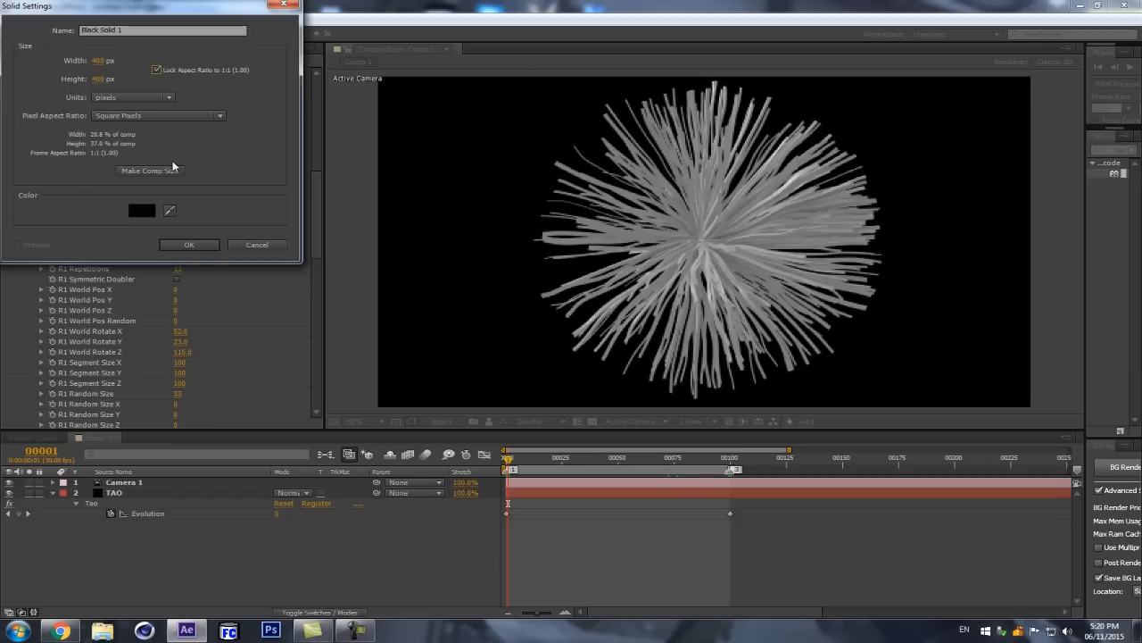
left_click(181, 244)
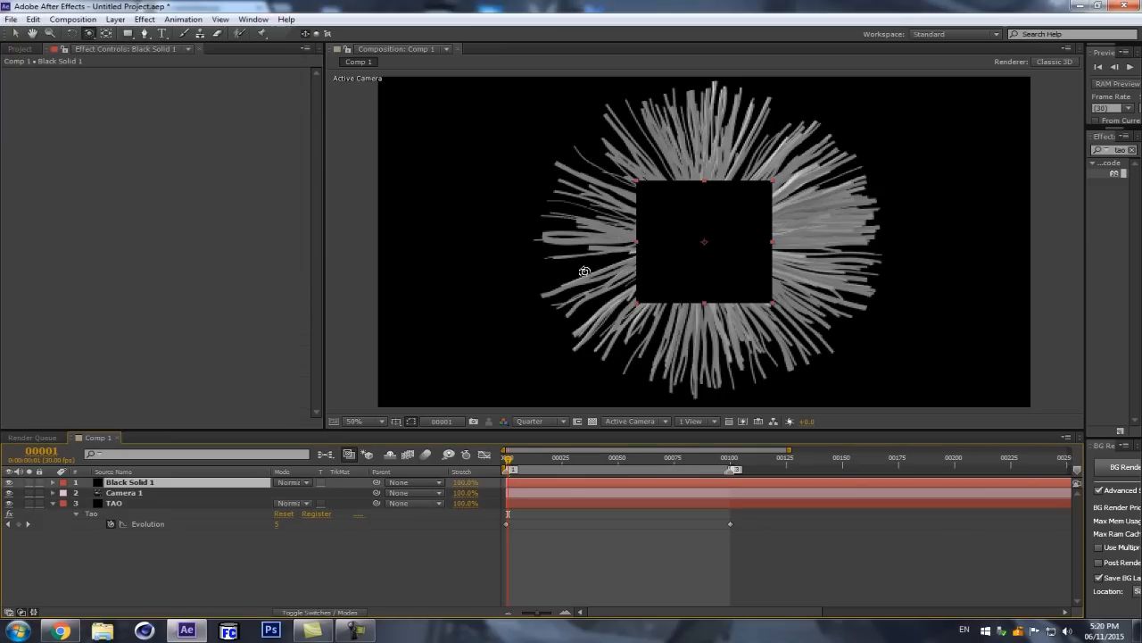
Step: Widen the effects list, search it for "ramp" and apply the Ramp effect to Black Solid 1
left_click_drag(1086, 212, 937, 235)
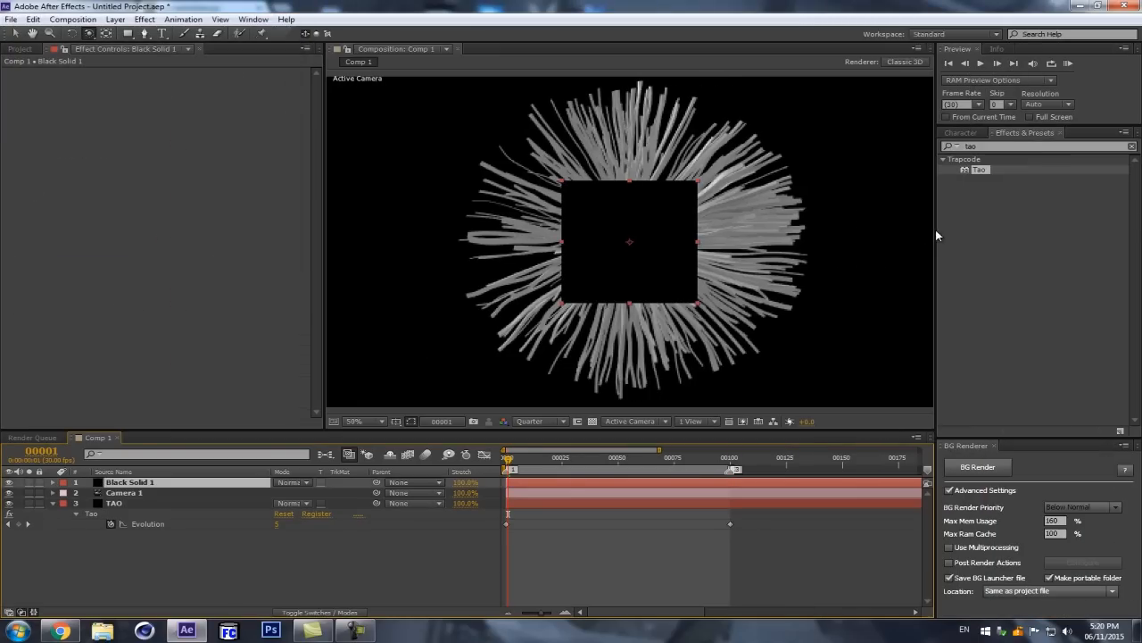
left_click_drag(1017, 149, 936, 155)
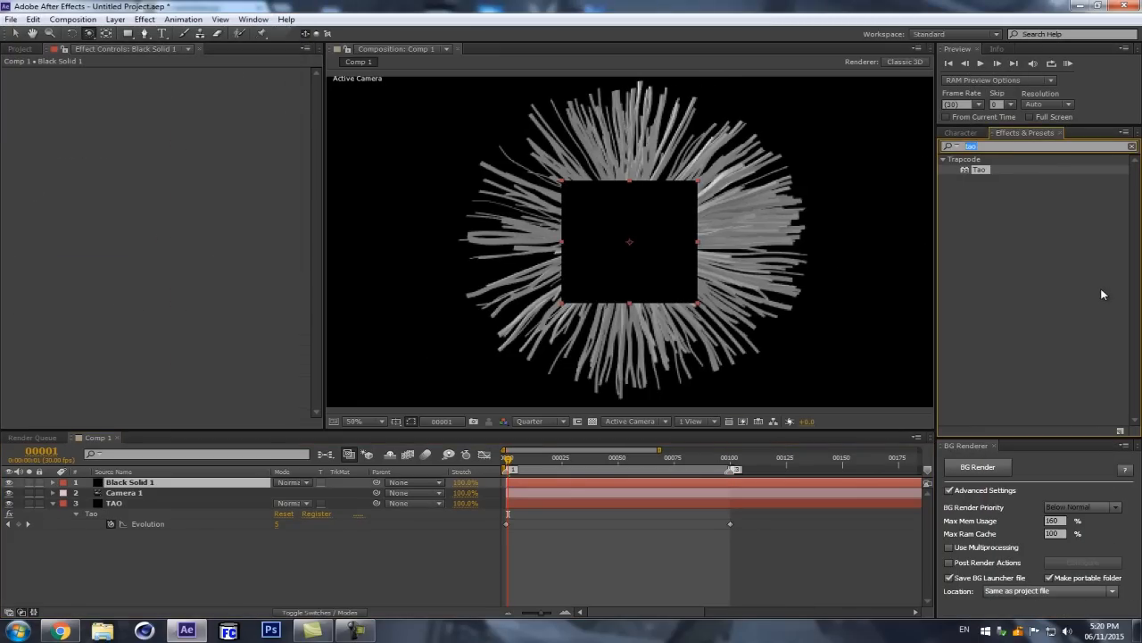
type("ramp")
left_click_drag(978, 171, 140, 482)
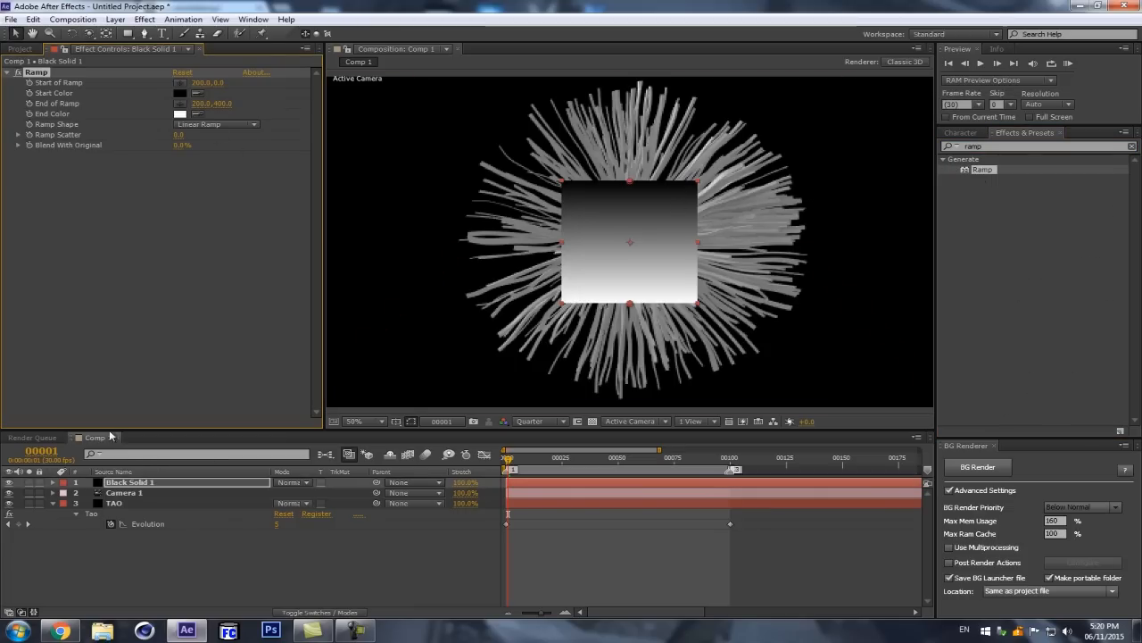
Step: Try a Gradient Overlay layer style on Black Solid 1 with Ramp disabled, and look at its gradient colors without changing them
left_click(18, 72)
right_click(129, 483)
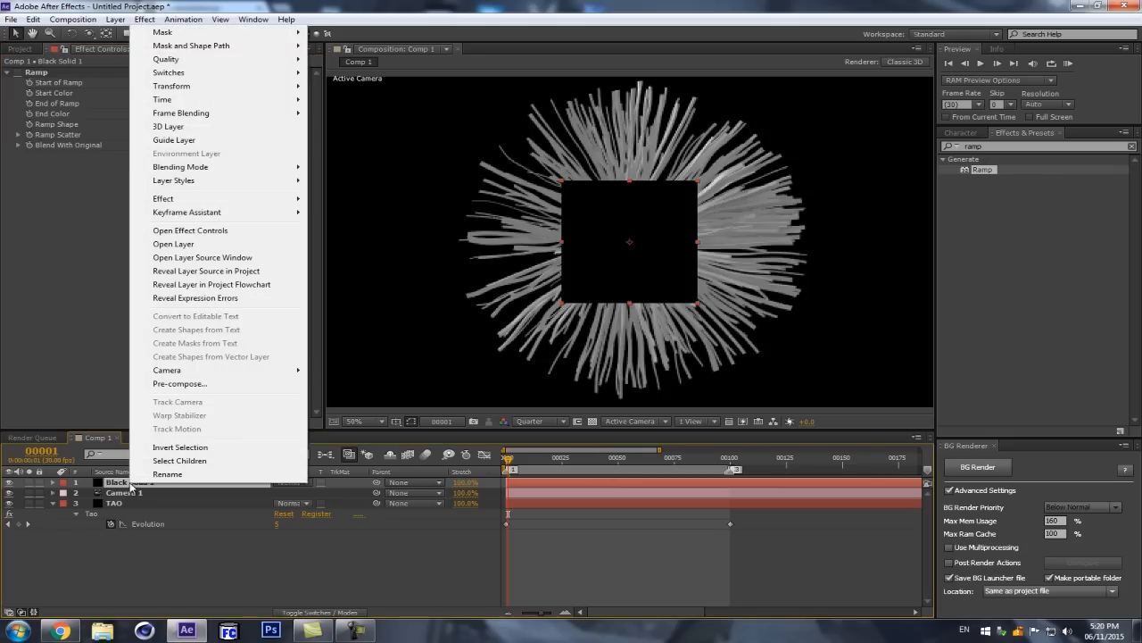
mouse_move(205, 184)
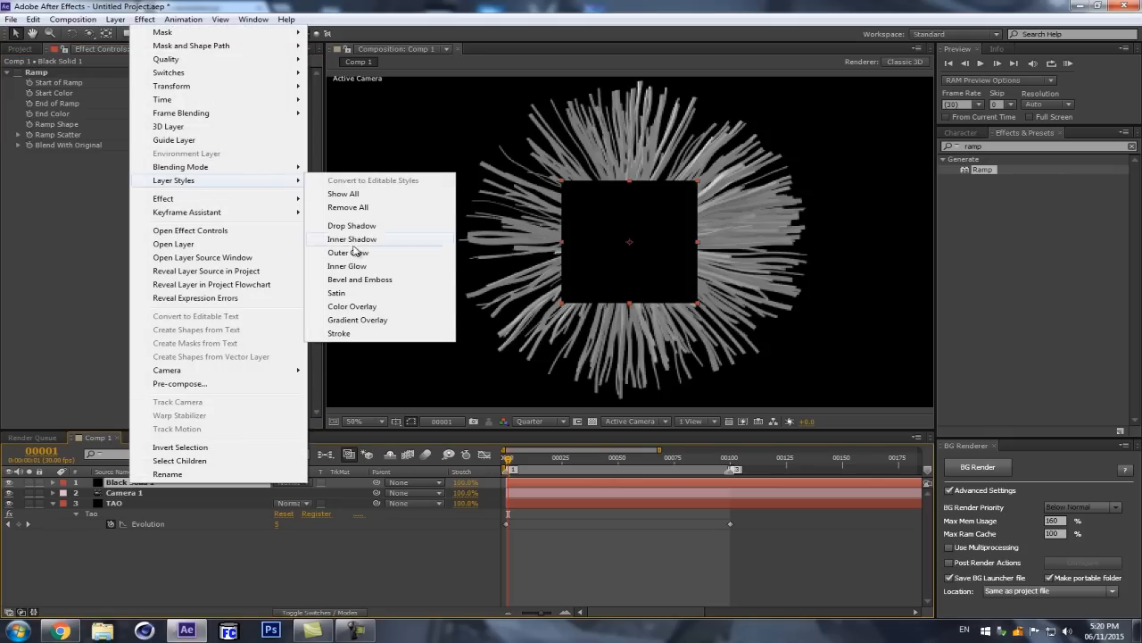
left_click(346, 323)
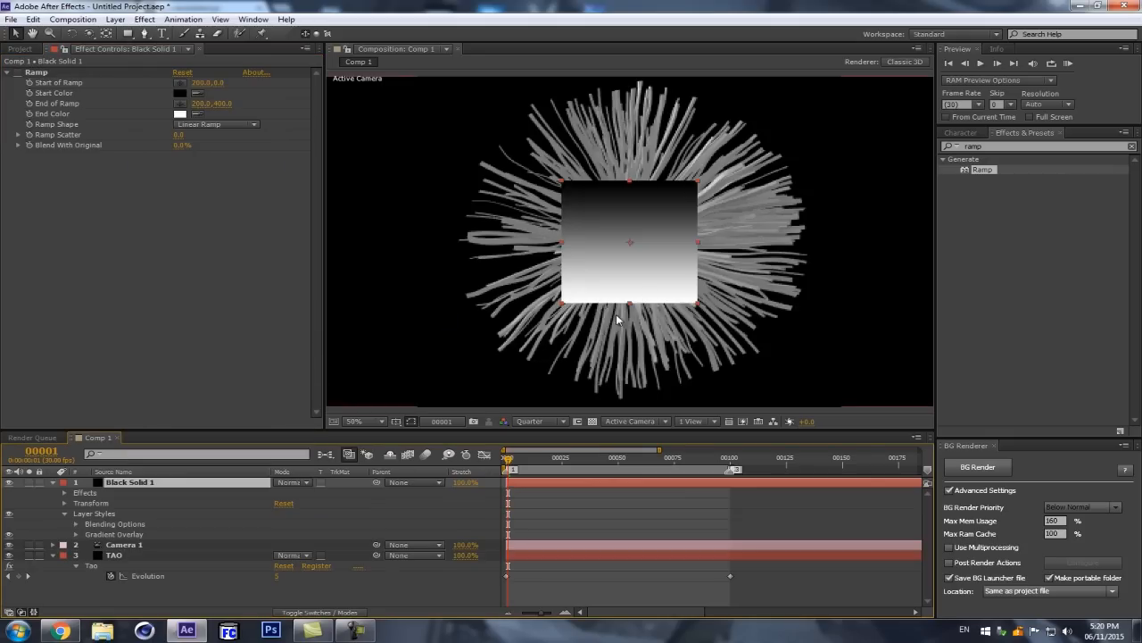
left_click(76, 535)
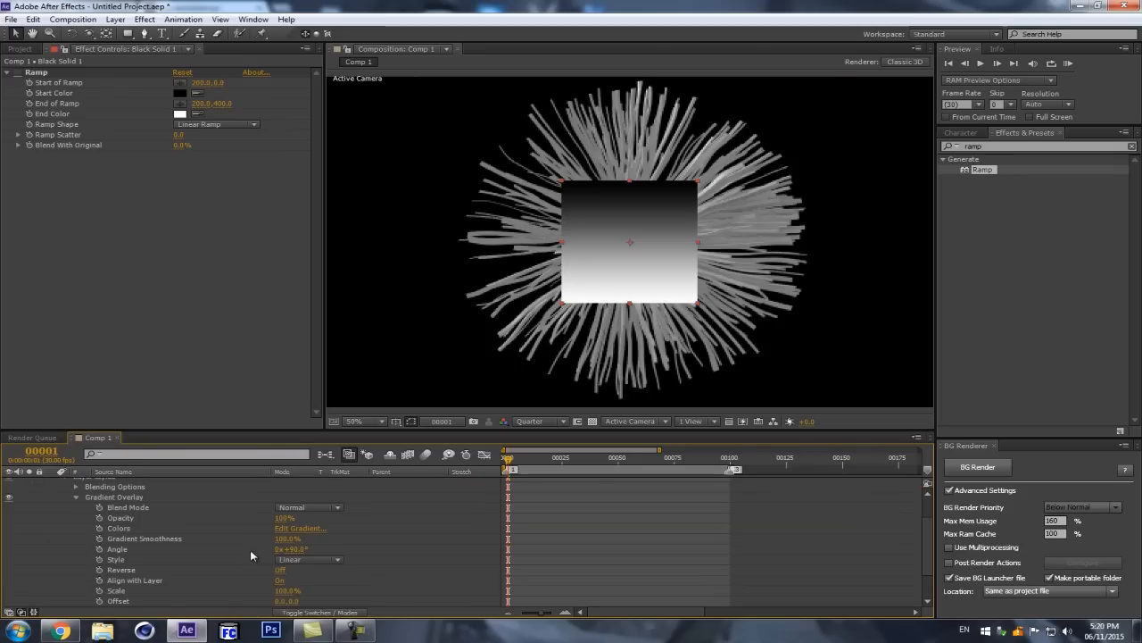
left_click(301, 530)
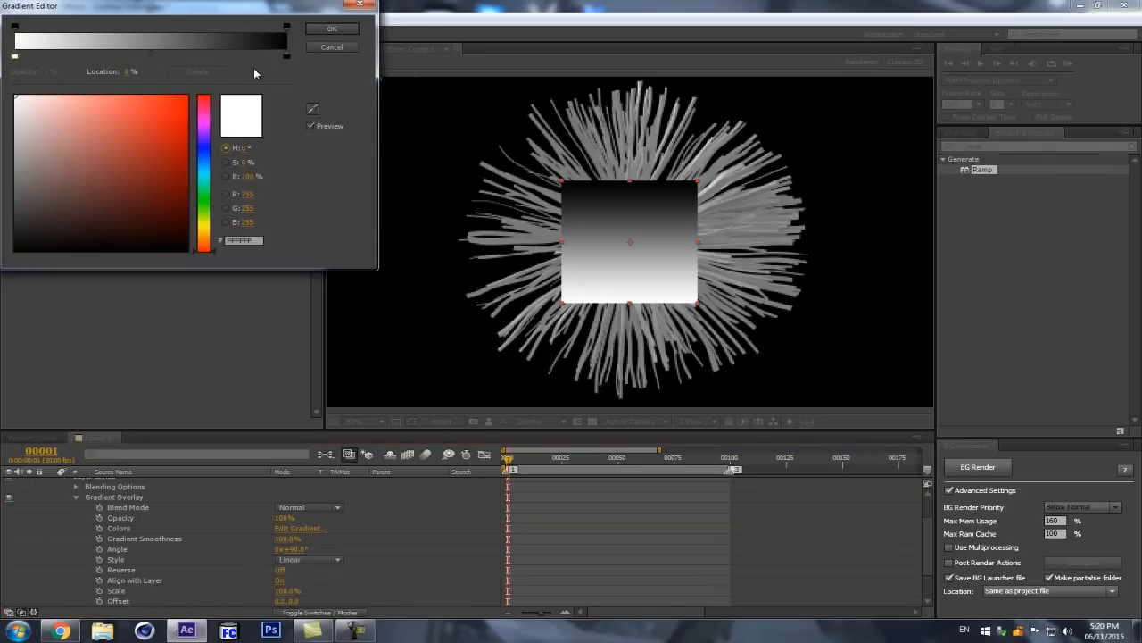
left_click(331, 47)
Step: Delete the layer styles from Black Solid 1 and re-enable its Ramp effect
scroll(90, 563, "up", 2)
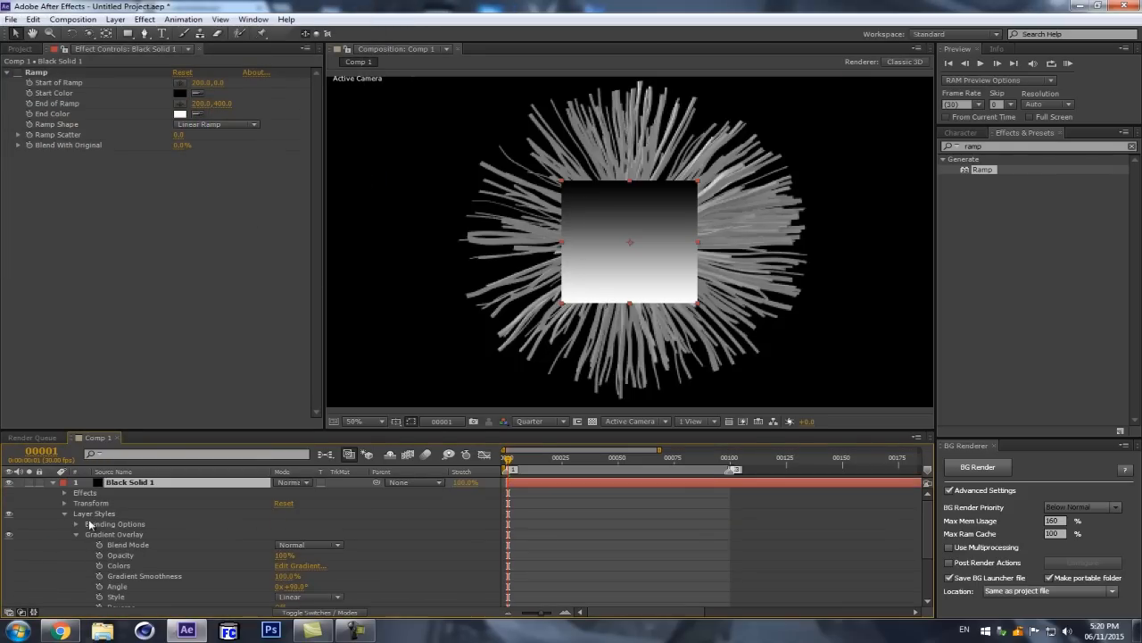
left_click(99, 515)
key("Delete")
left_click(18, 72)
Step: Find the Colorama effect and apply it to Black Solid 1 after Ramp
left_click(1015, 159)
key("ctrl+f")
type("coloram")
left_click_drag(986, 169, 193, 243)
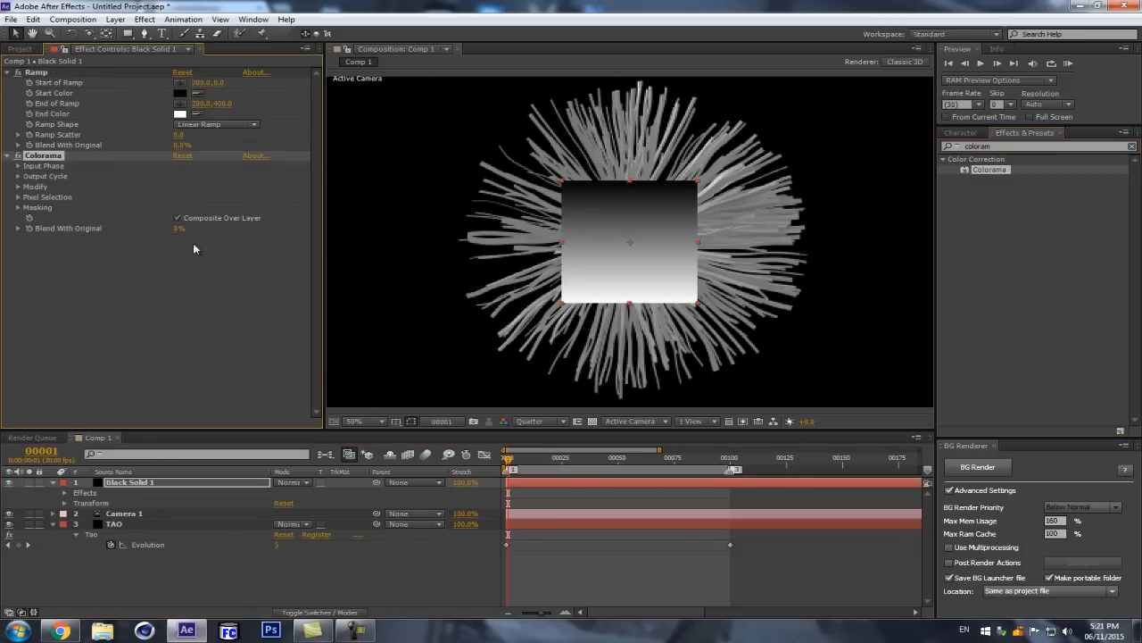
Step: Turn off Interpolate Palette in Colorama's Output Cycle to split the gradient into solid color bands
left_click(18, 176)
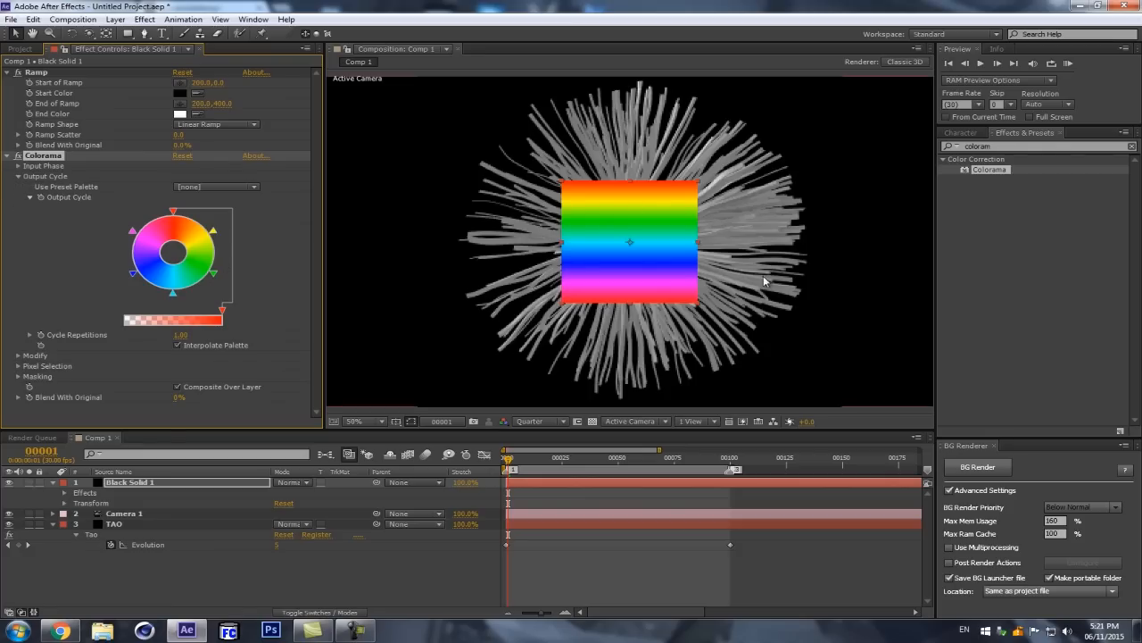
left_click(178, 345)
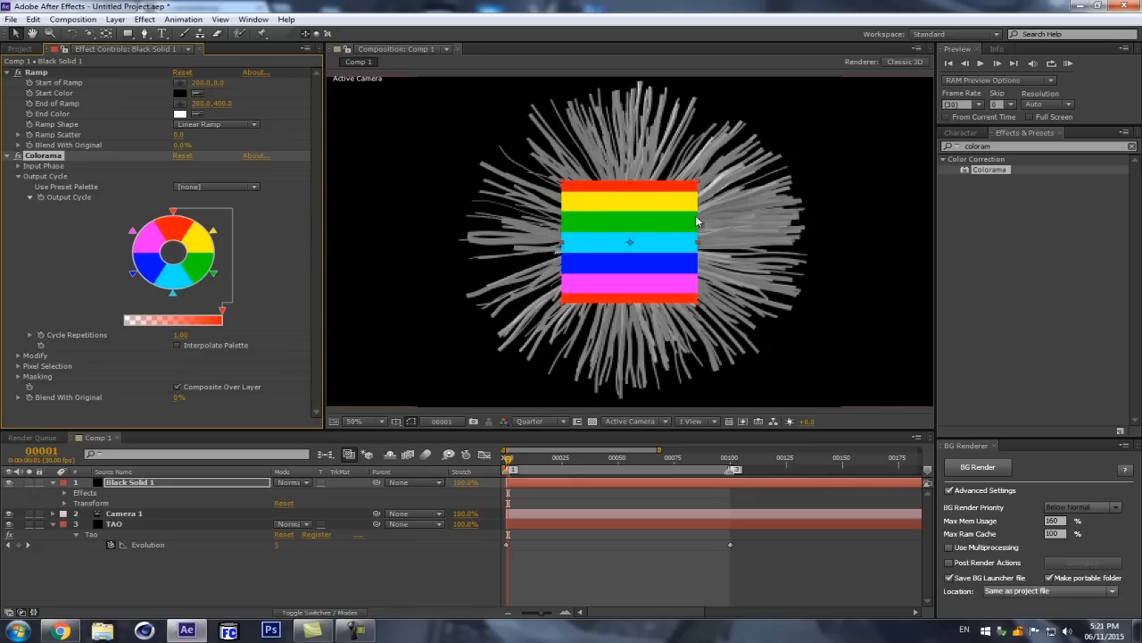
key("slash")
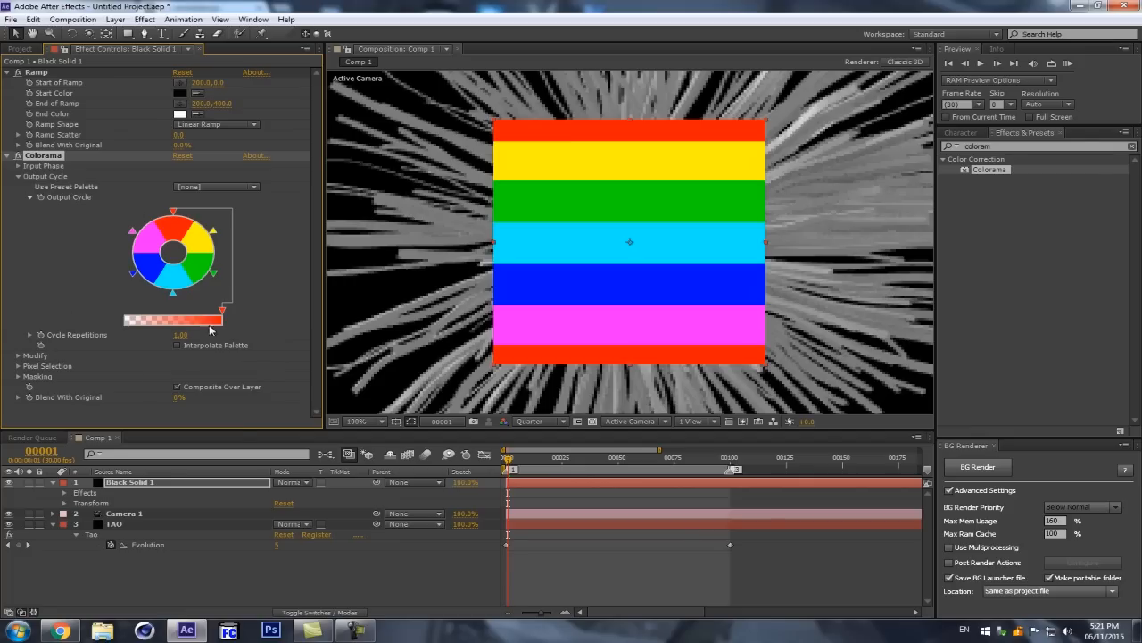
left_click(181, 344)
left_click(181, 343)
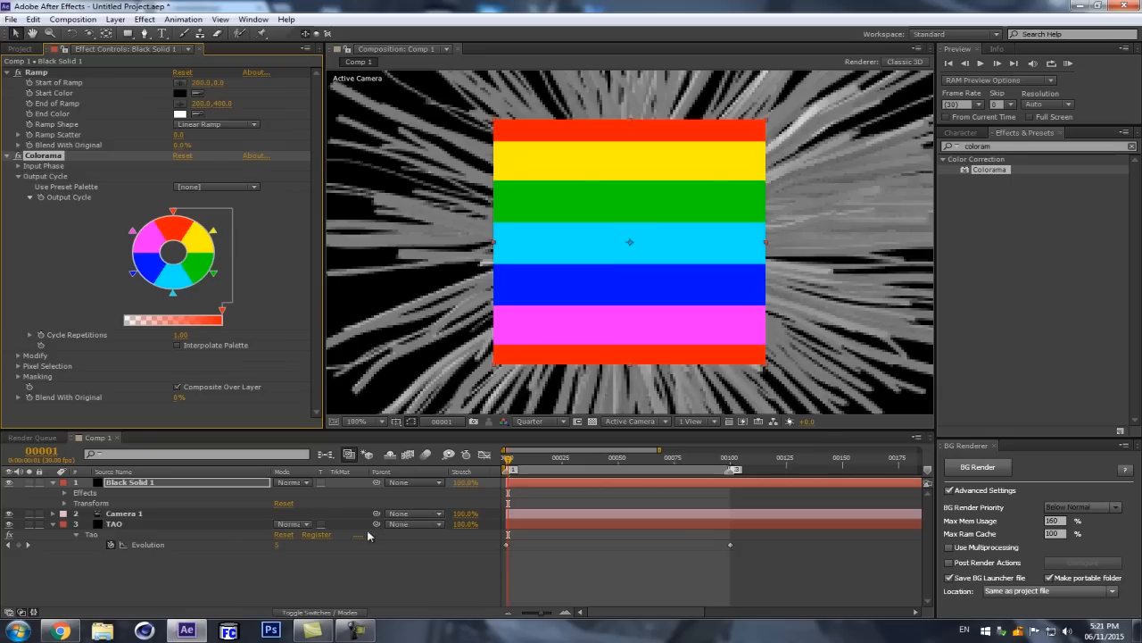
Step: Set Colorama's preset palette on Black Solid 1 to Moldy
left_click(135, 483)
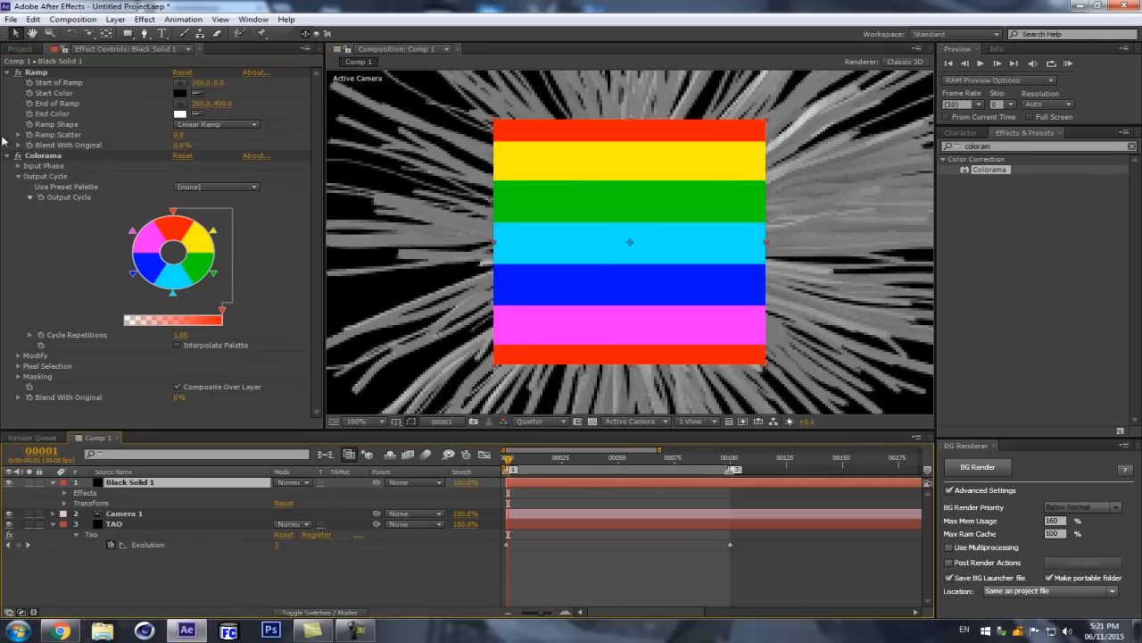
left_click(219, 189)
left_click(255, 513)
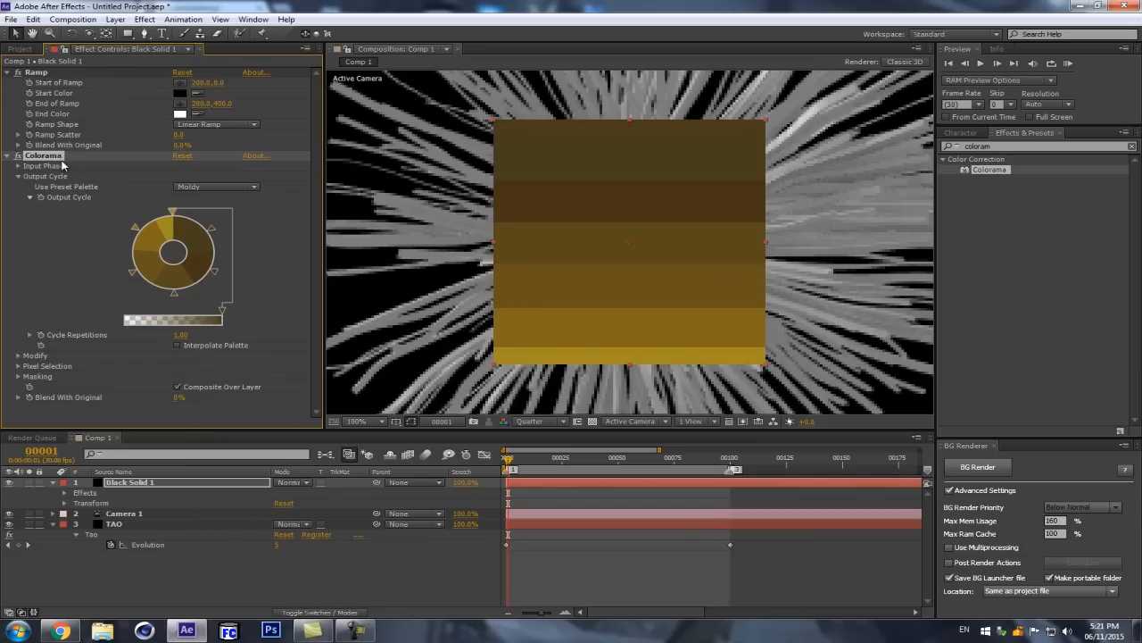
left_click(37, 75)
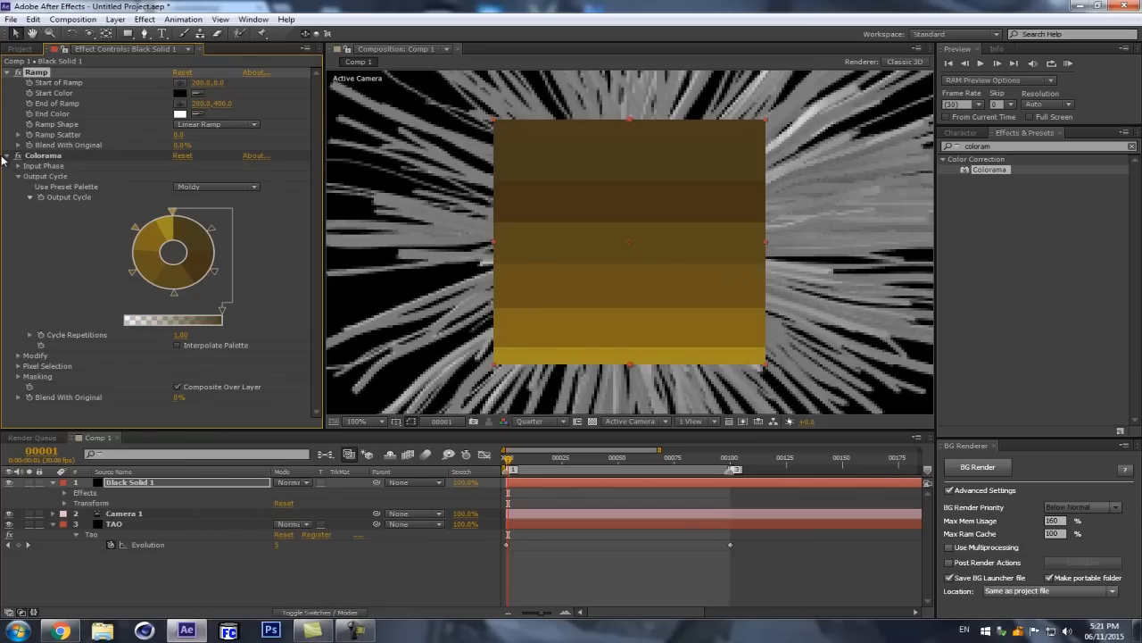
left_click(8, 157)
Step: Pre-compose Black Solid 1 as ColorMAp, moving all attributes into the new composition
left_click(114, 471)
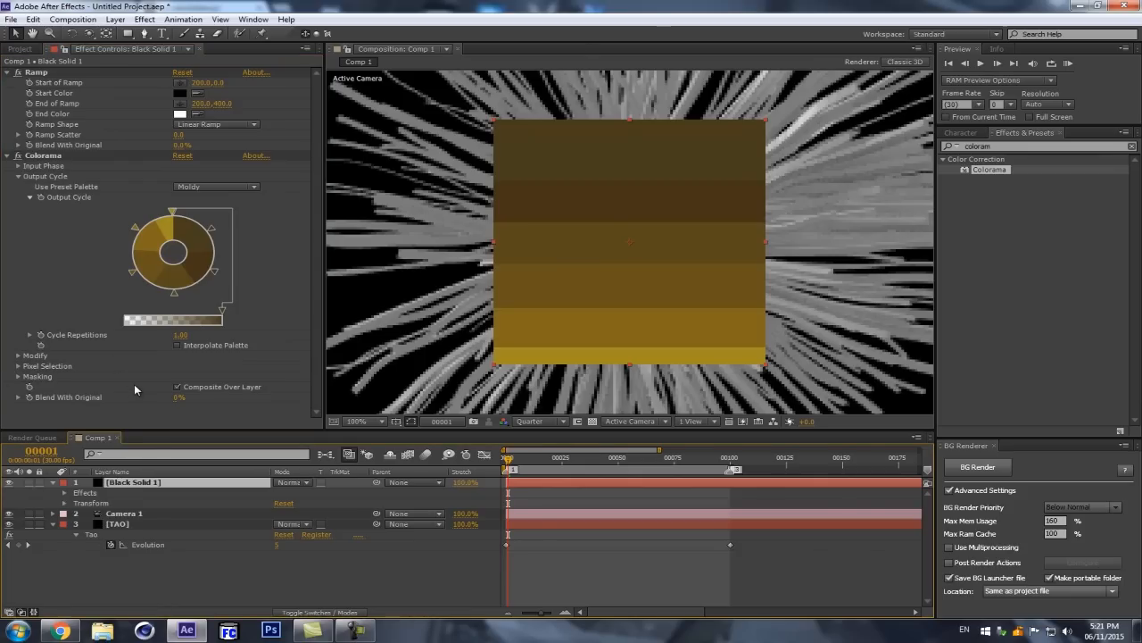
key("ctrl+shift+c")
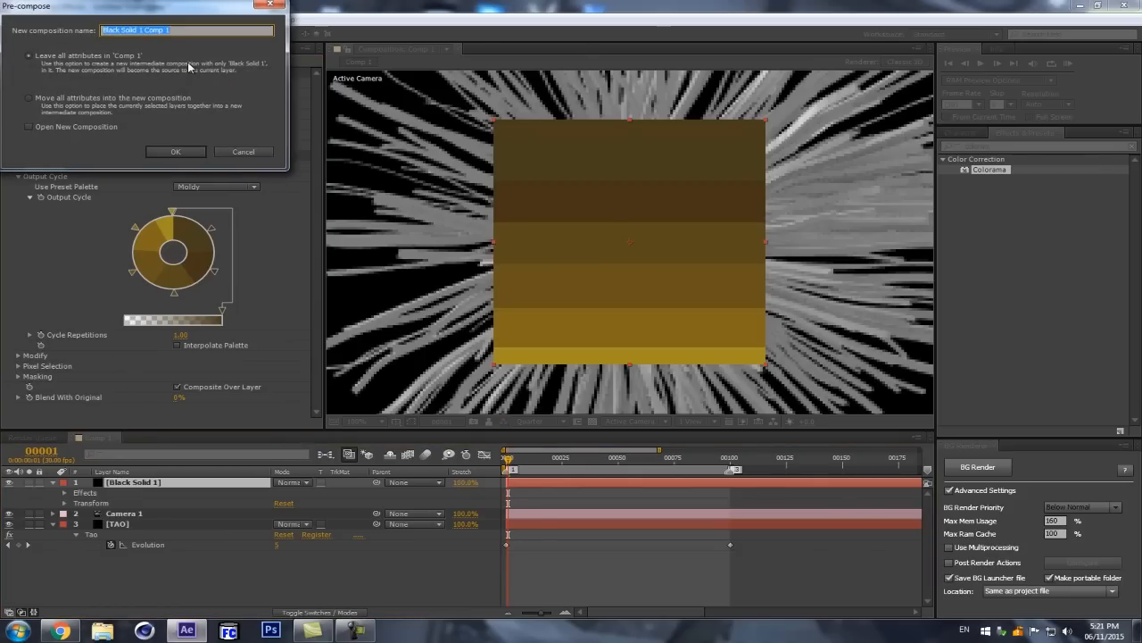
type("ColorMAp")
left_click(49, 101)
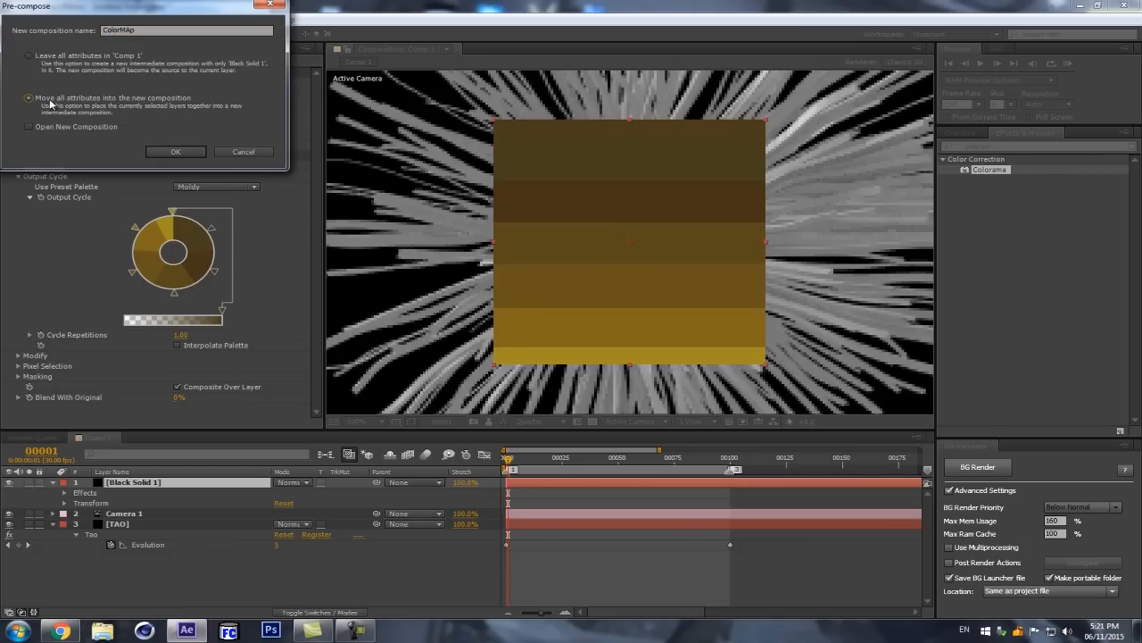
left_click(174, 154)
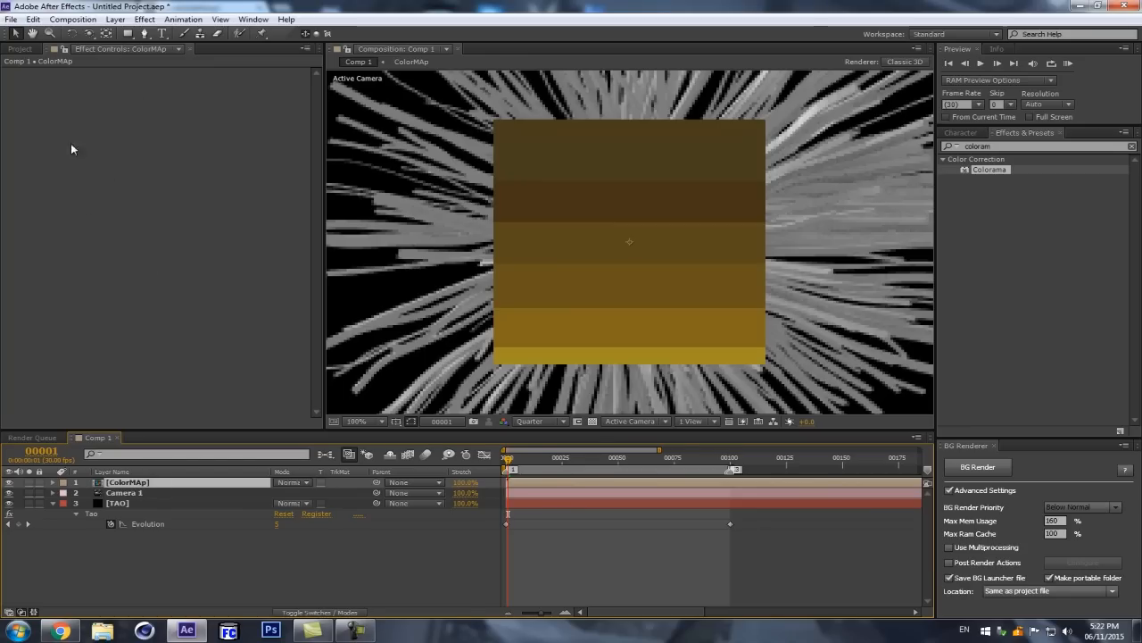
Step: Check the solid's effects inside the ColorMAp composition, return to Comp 1 and hide the ColorMAp layer
double_click(132, 483)
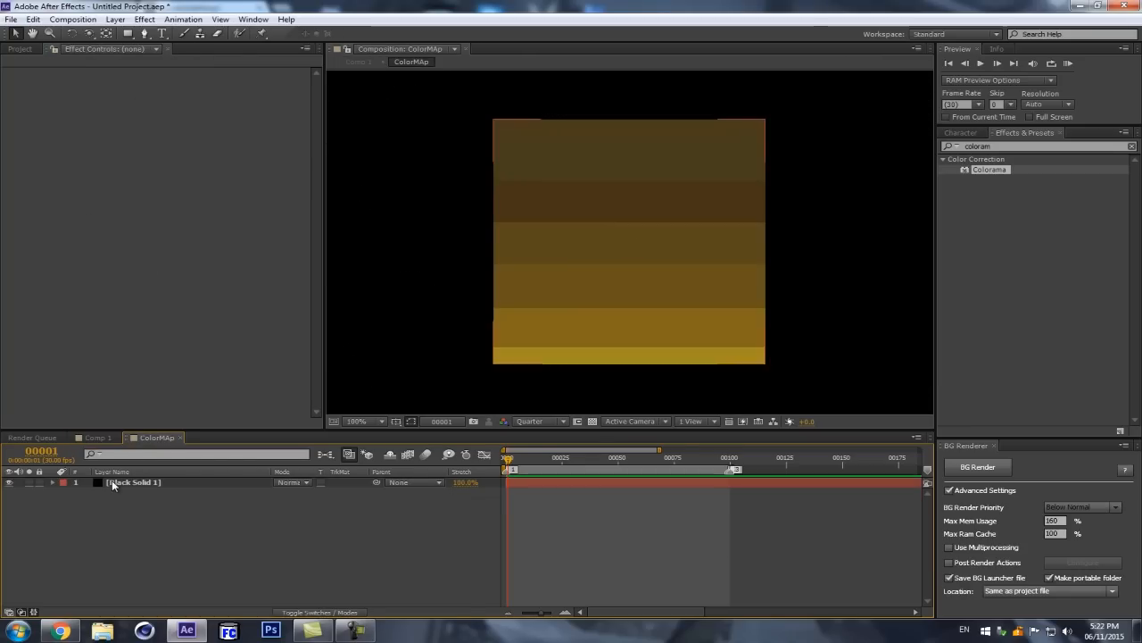
left_click(132, 482)
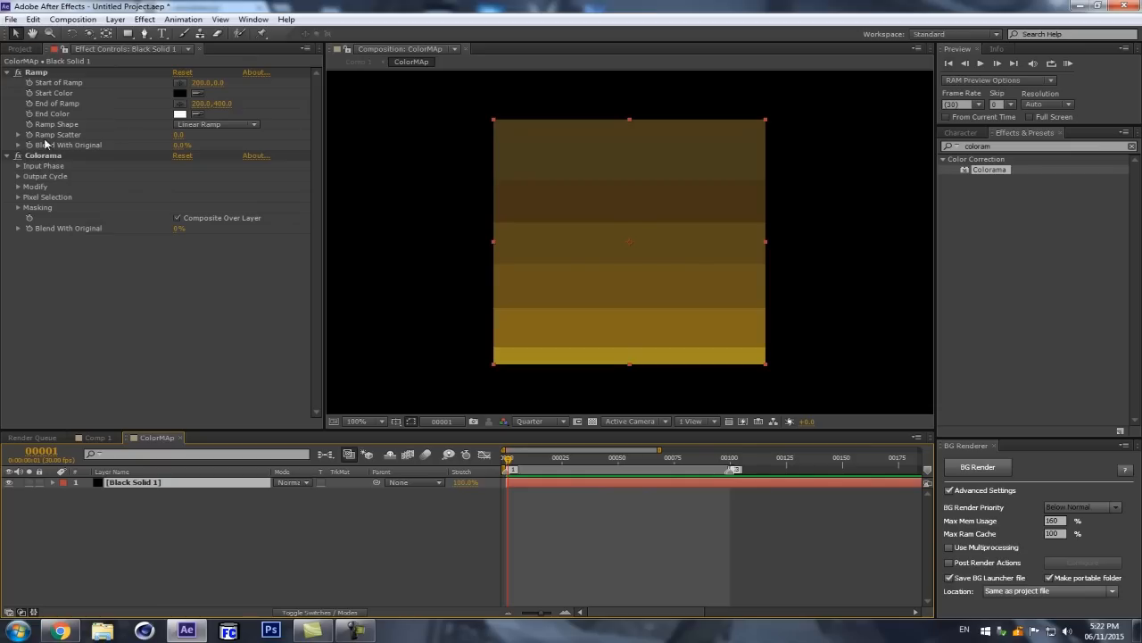
left_click(97, 437)
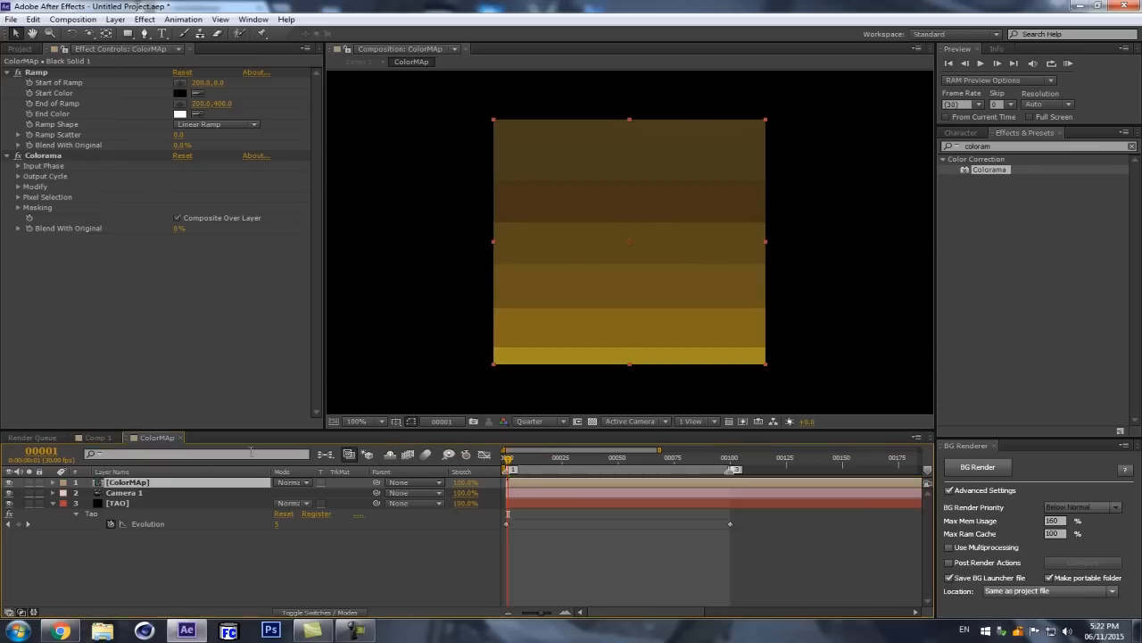
left_click(10, 482)
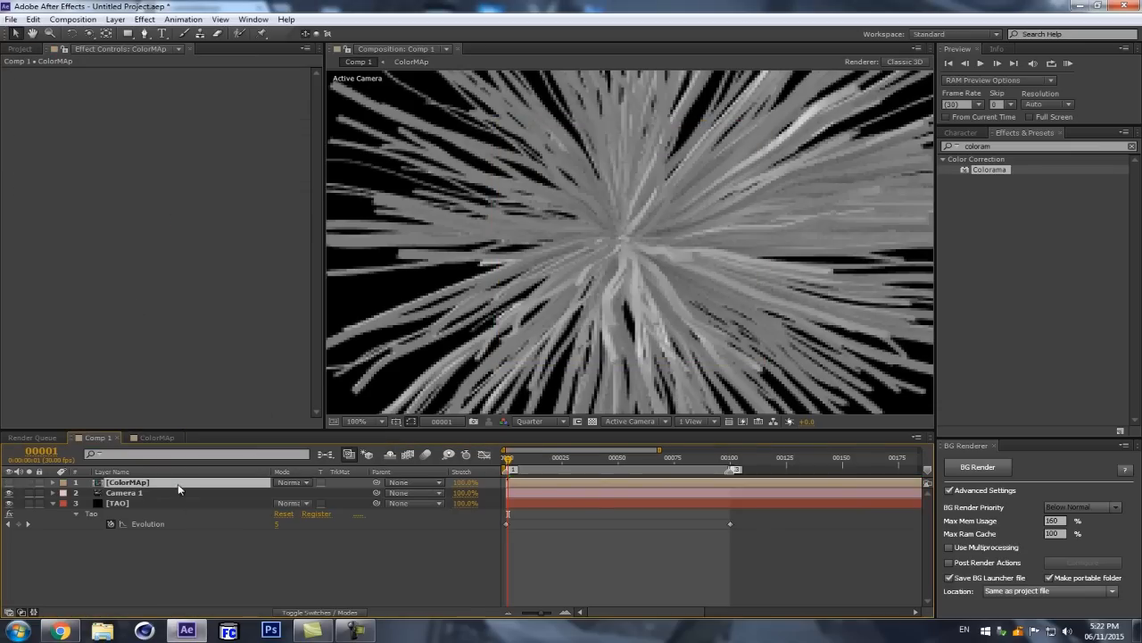
Step: Set the TAO layer's Repeater Color Layer to ColorMAp
left_click(123, 506)
scroll(205, 249, "down", 3)
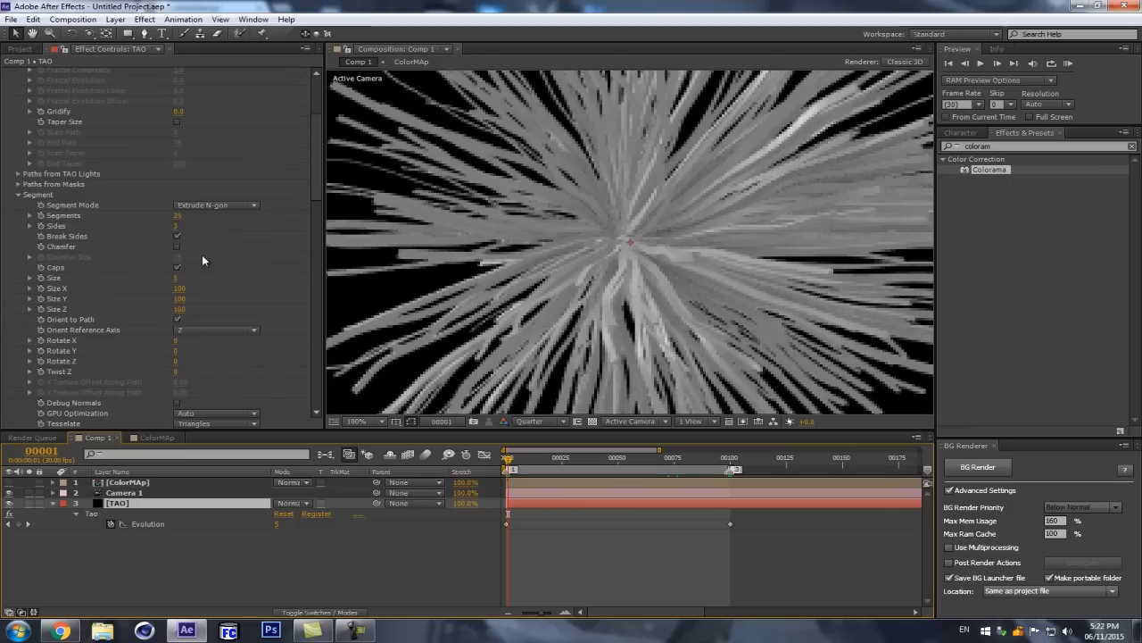
left_click_drag(319, 158, 317, 216)
left_click(214, 249)
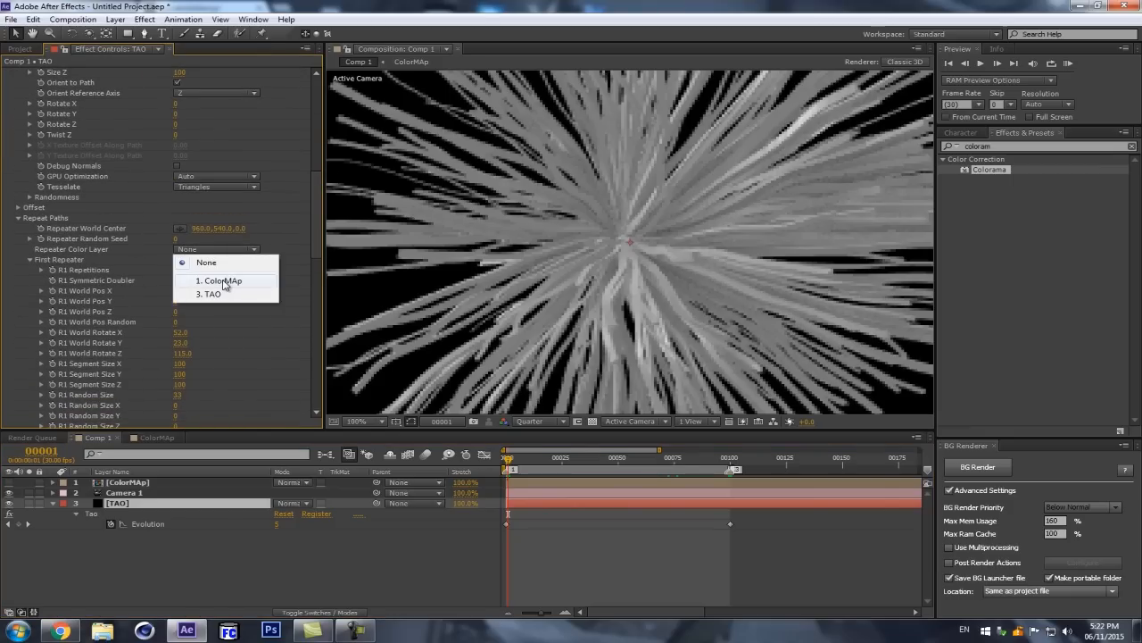
left_click(223, 282)
Step: Inspect the recolored strands with the transparency grid on, and switch the grid off again
scroll(562, 216, "down", 3)
scroll(563, 218, "up", 2)
left_click(591, 423)
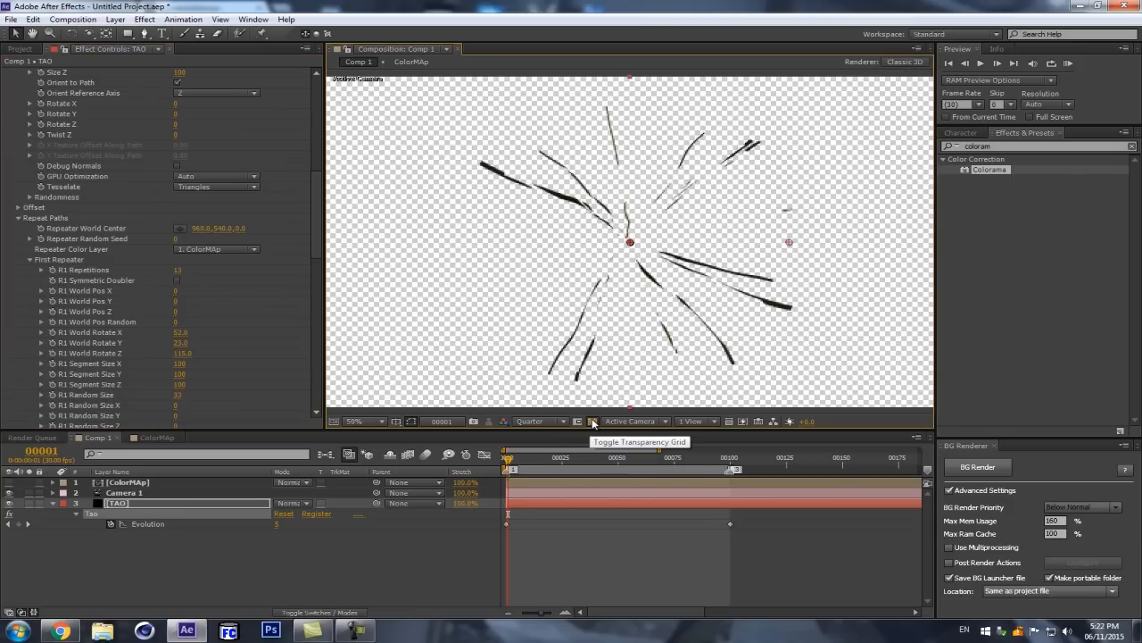
left_click(592, 423)
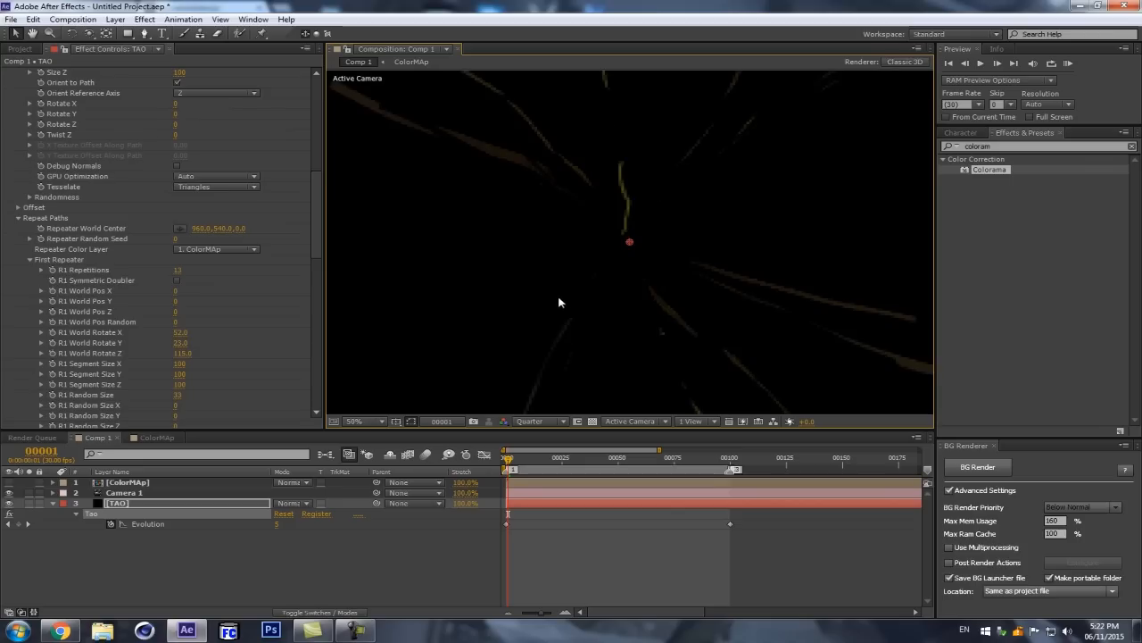
Step: Open the ColorMAp composition and resize it to 400 px wide by 400 px high in its composition settings
double_click(129, 482)
scroll(521, 301, "down", 6)
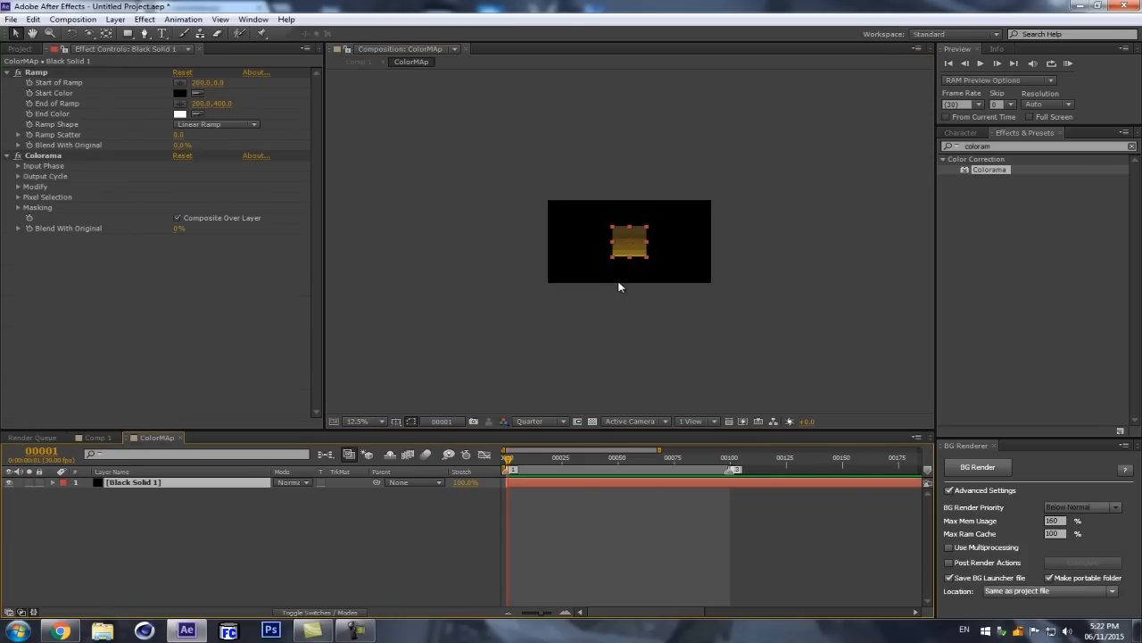
scroll(620, 283, "up", 2)
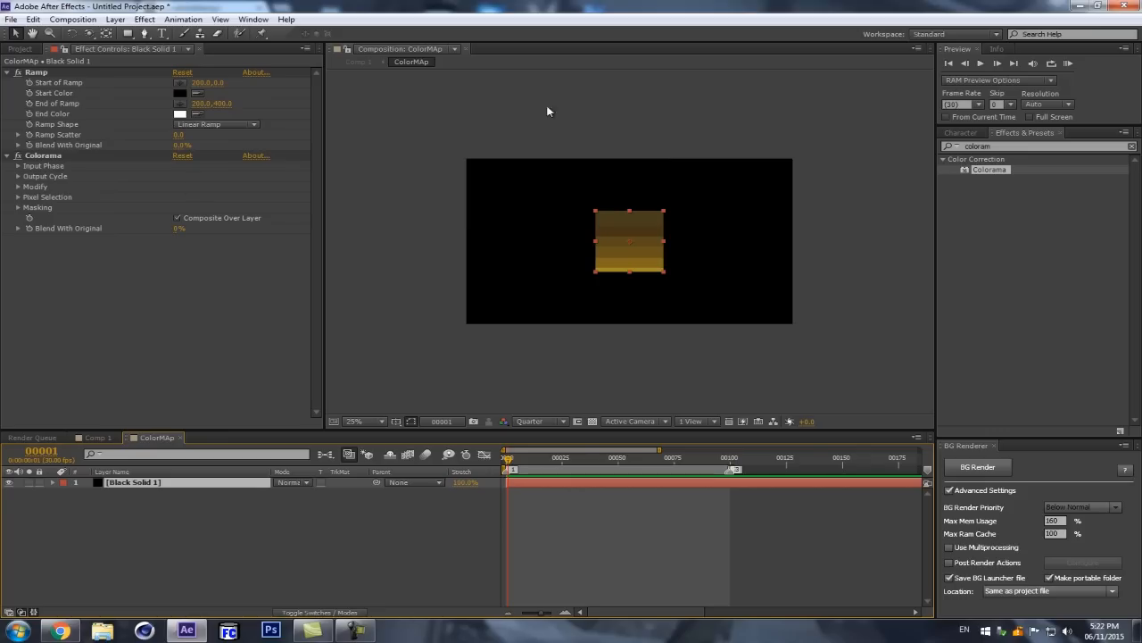
left_click_drag(513, 459, 504, 462)
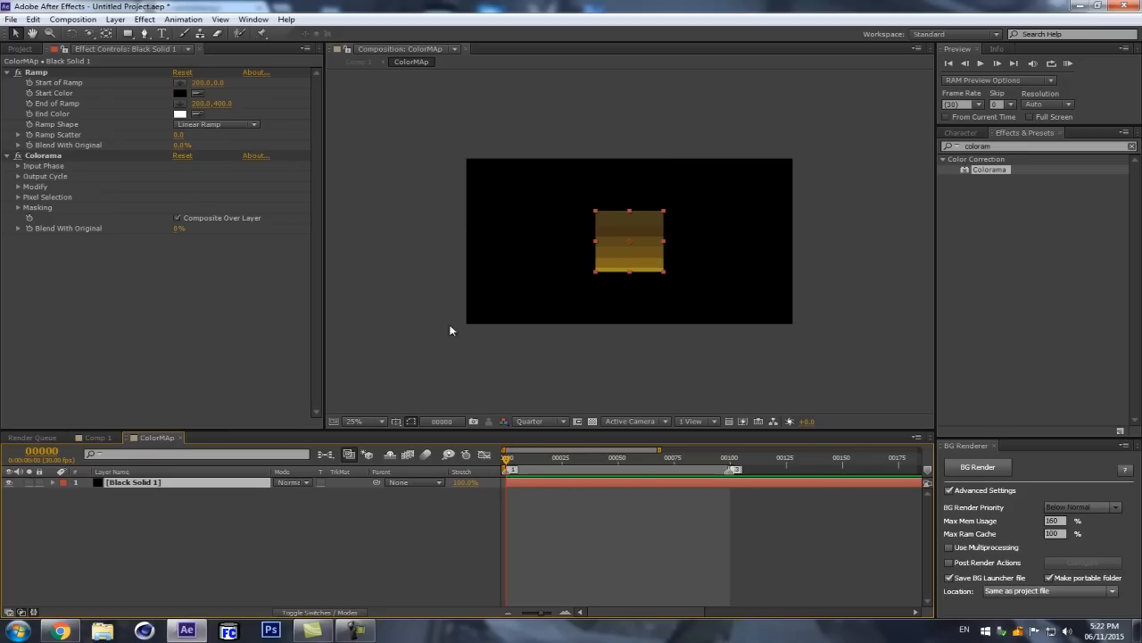
left_click(72, 19)
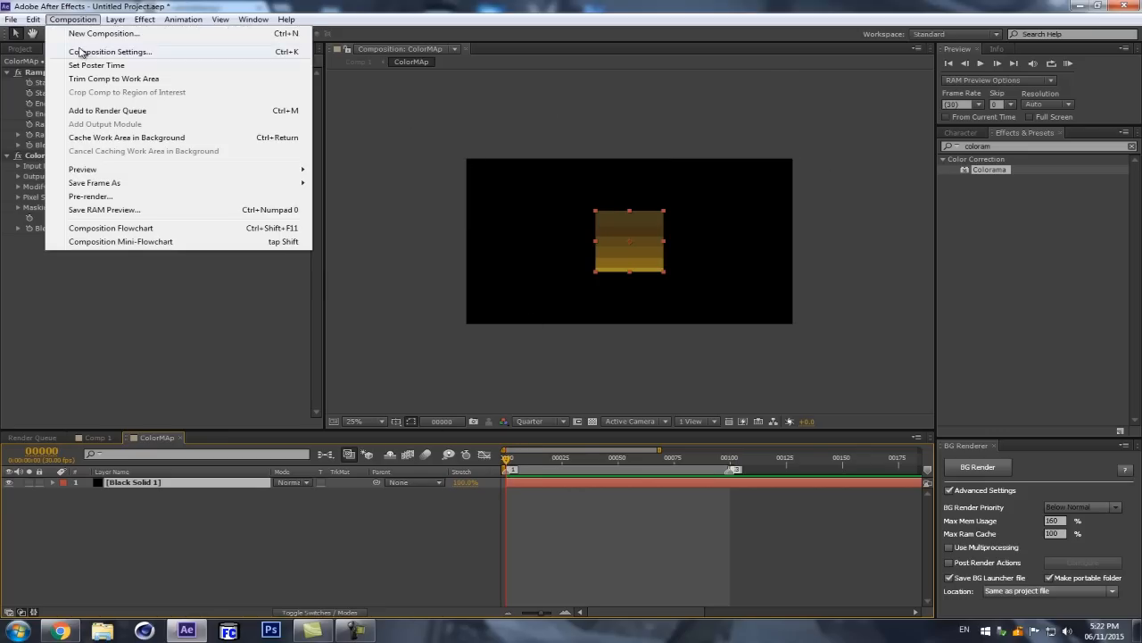
left_click(81, 52)
left_click(107, 86)
type("400")
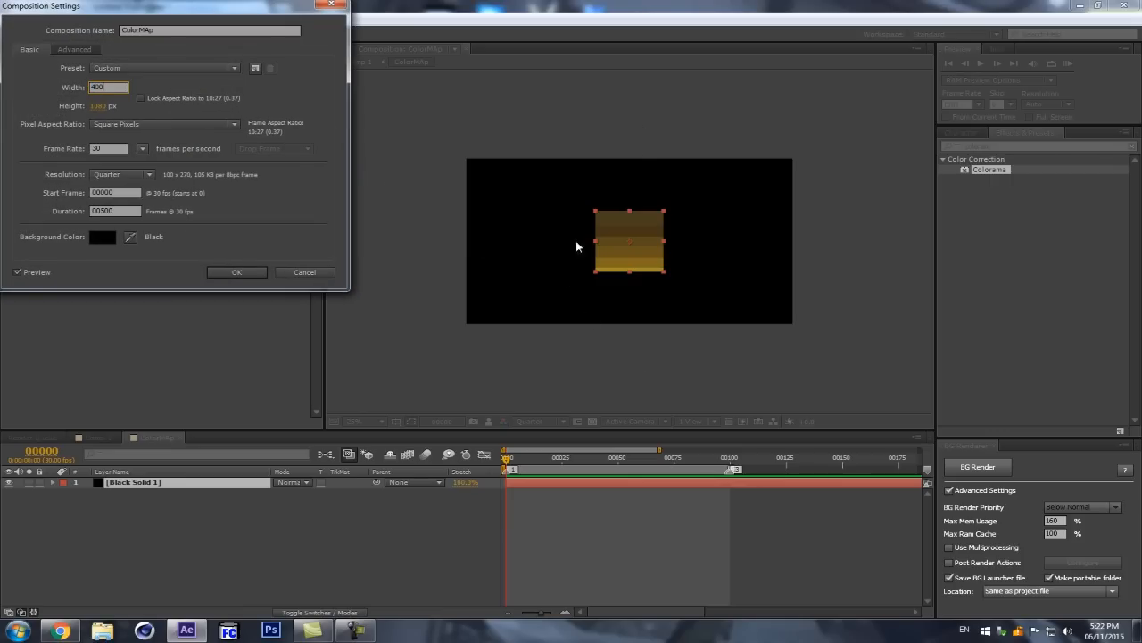
key("Tab")
type("400")
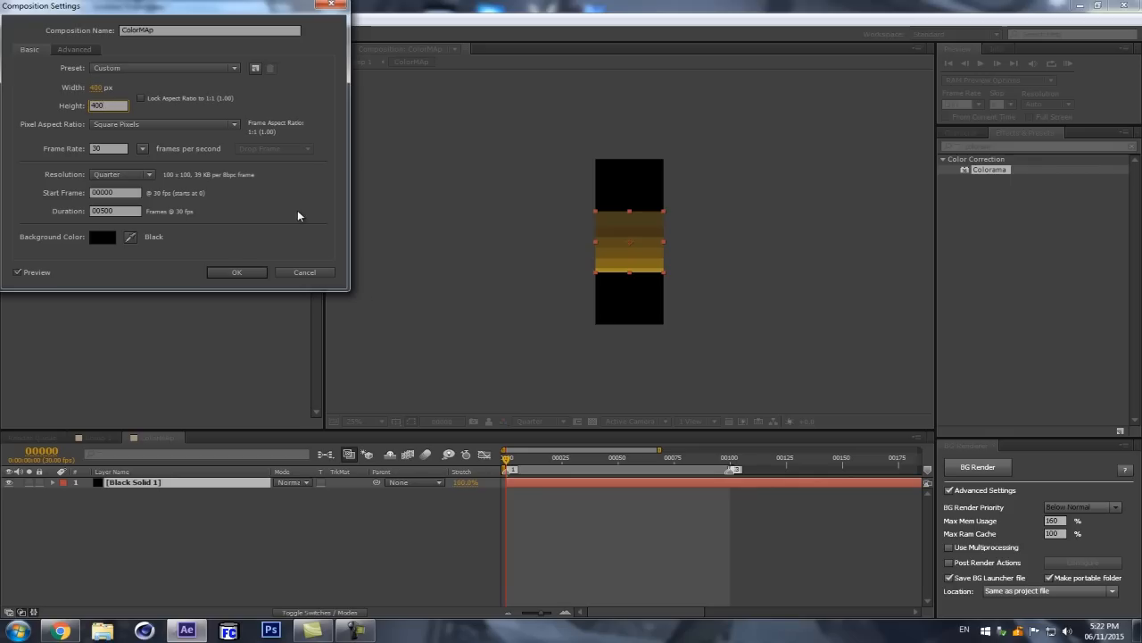
left_click(246, 271)
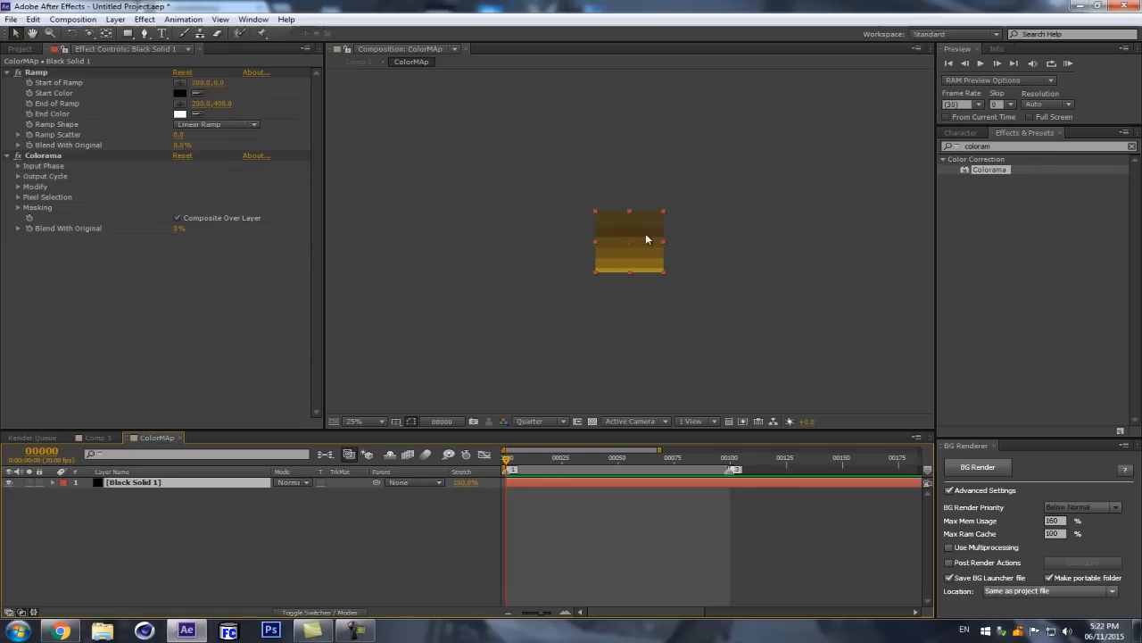
Step: Return to Comp 1 and widen the composition viewer
left_click(324, 453)
left_click(243, 452)
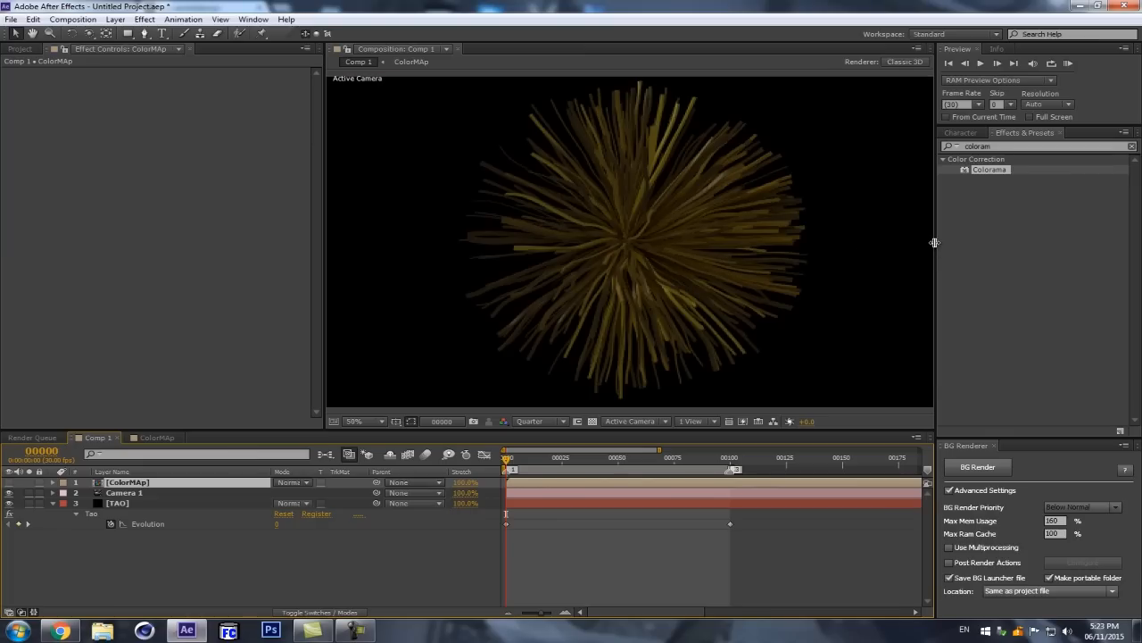
left_click_drag(934, 243, 1014, 247)
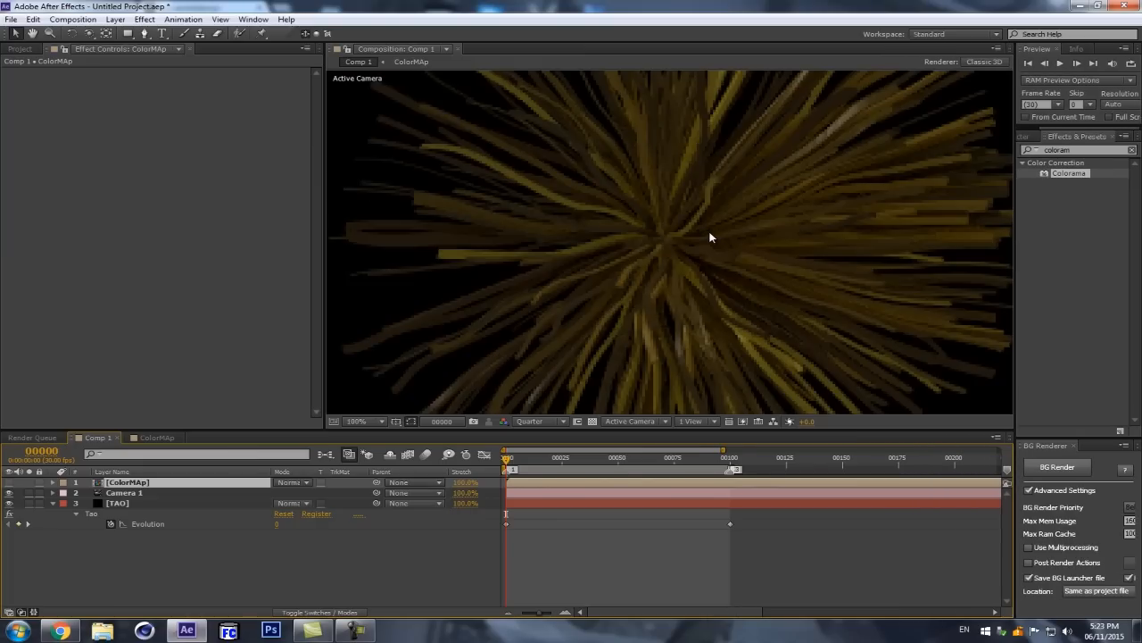
Step: Review the TAO layer's Fractal Displacement settings and play a RAM preview of the recolored strands
left_click(111, 502)
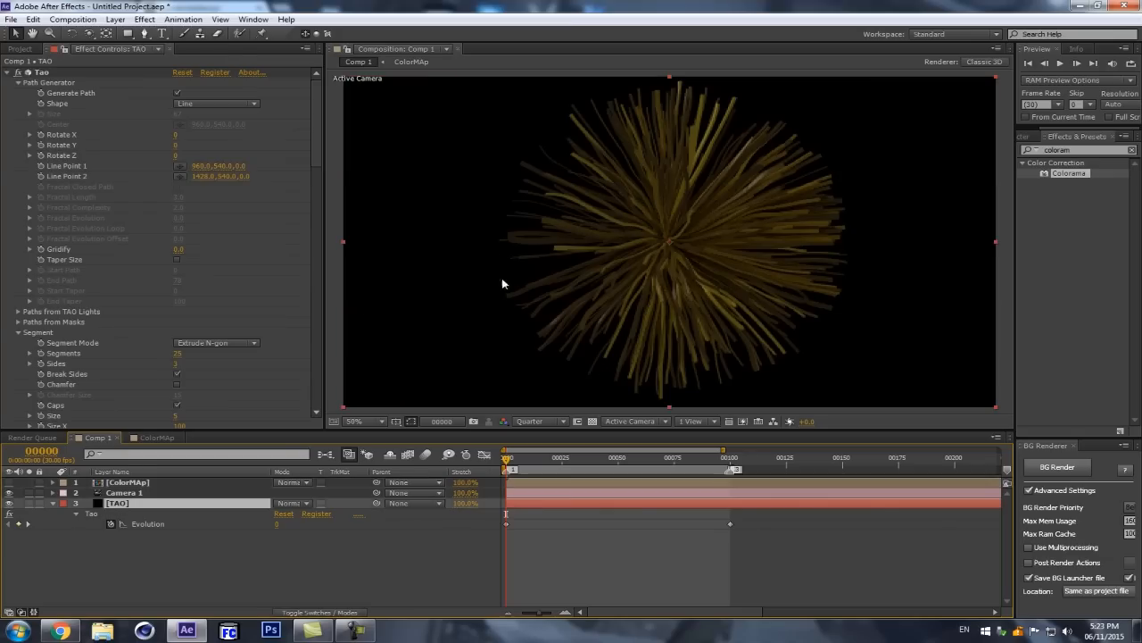
left_click_drag(317, 200, 321, 432)
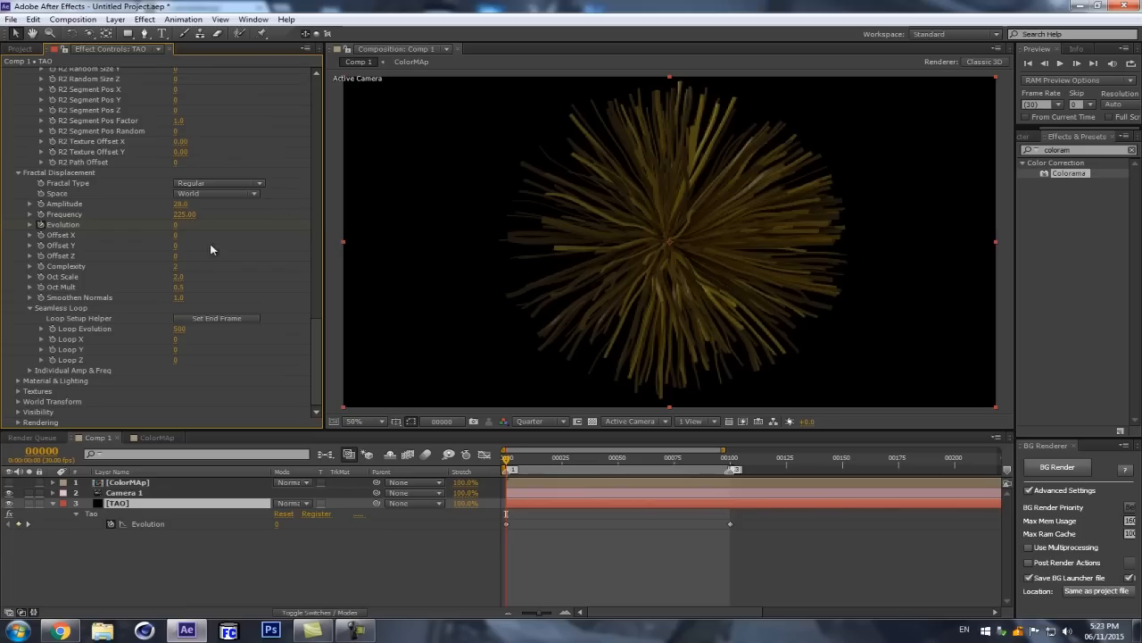
key("KP_0")
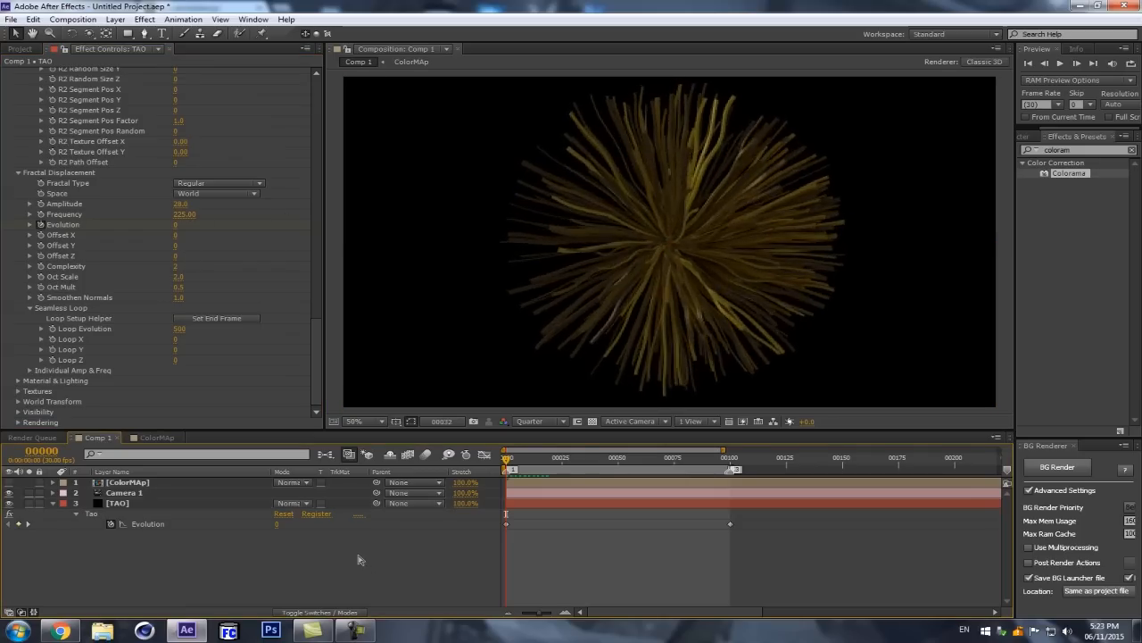
key("space")
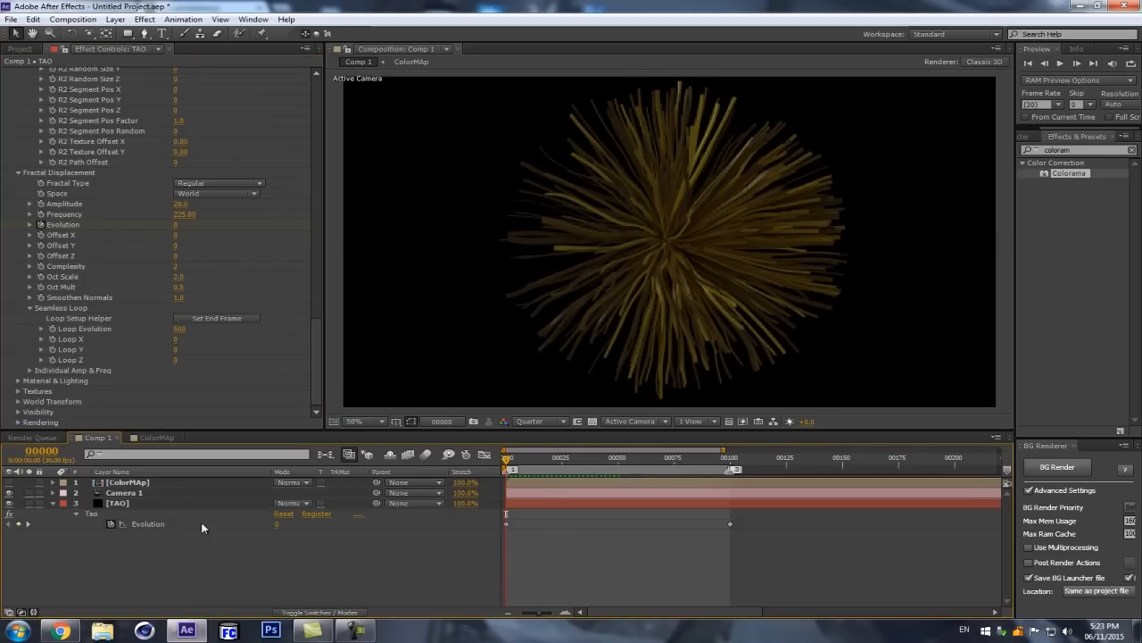
Step: Lock the effect controls on ColorMAp's Black Solid 1 and return to Comp 1
double_click(142, 483)
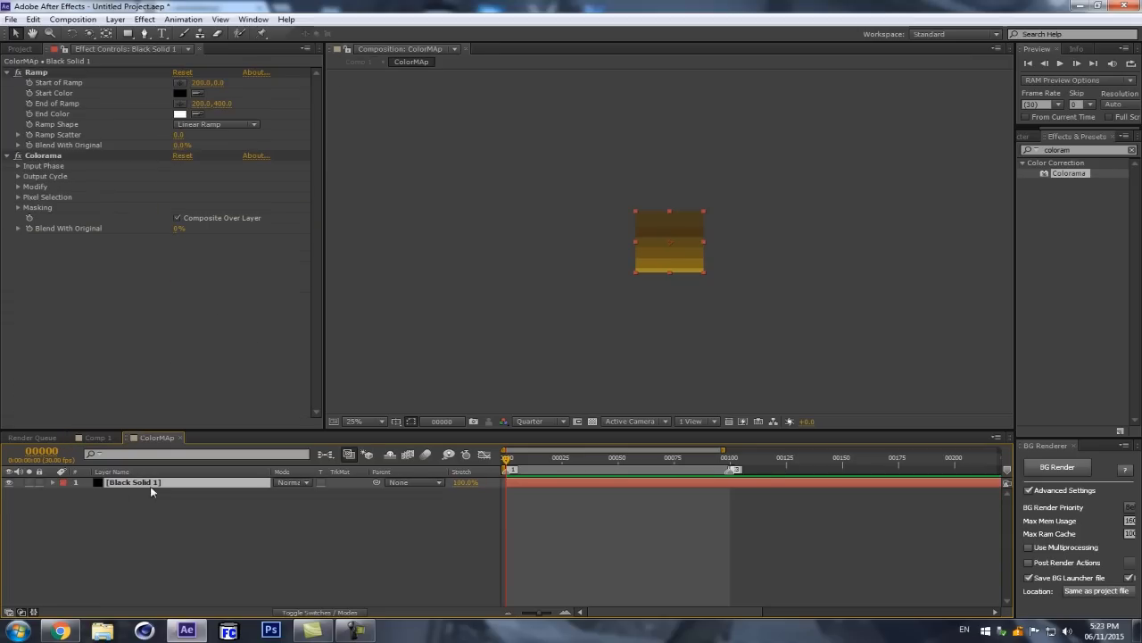
left_click(68, 57)
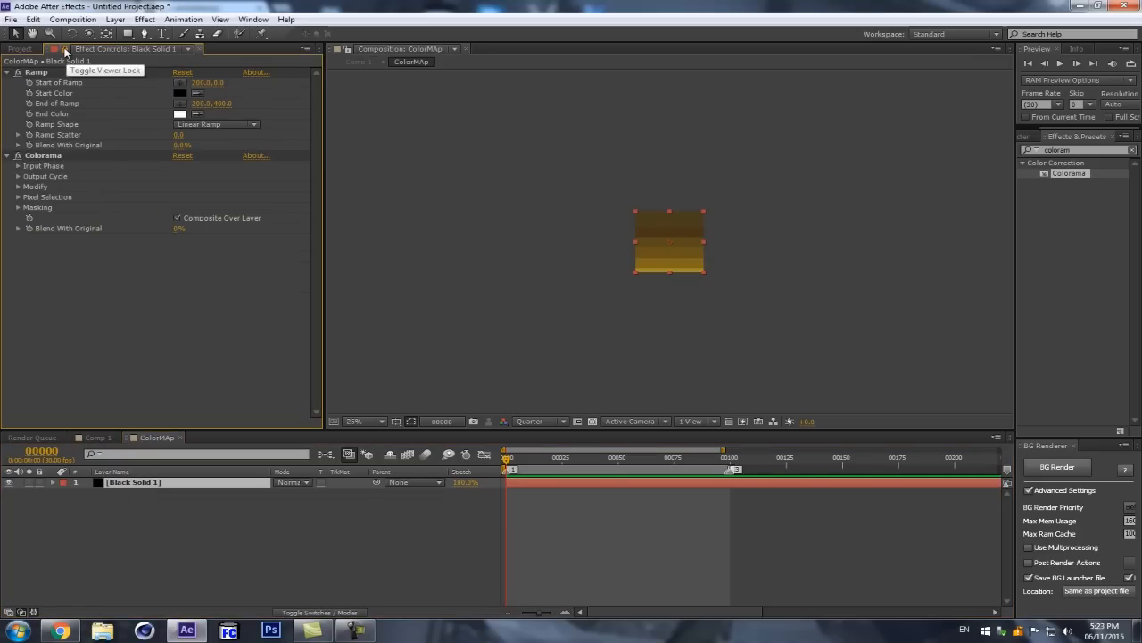
left_click(331, 456)
left_click(243, 458)
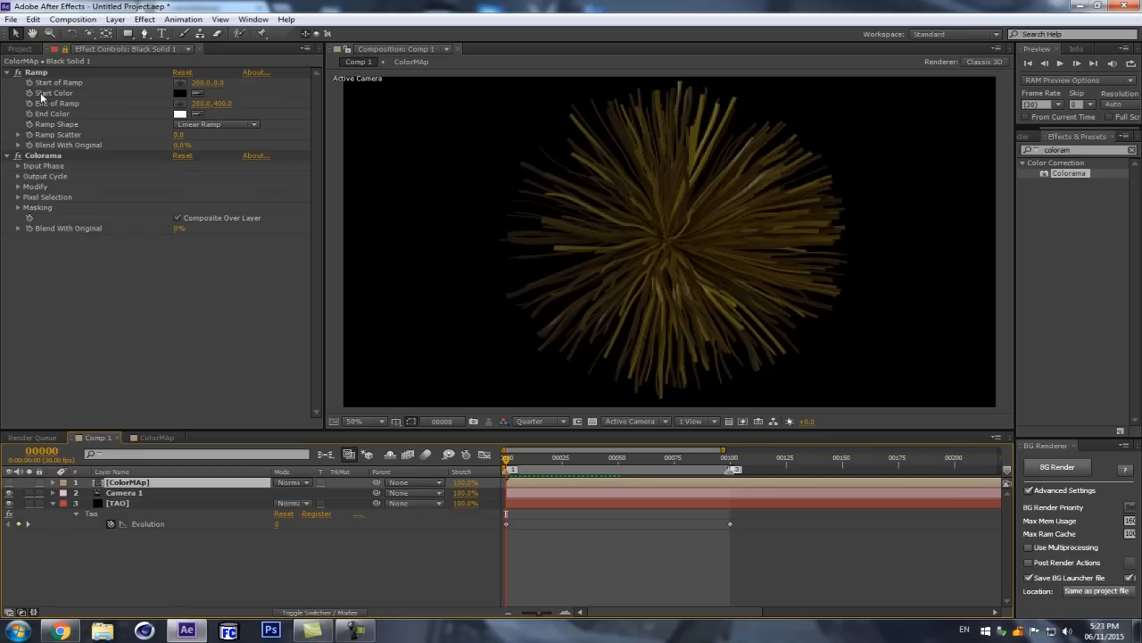
Step: Add a blue stop (RGB 75, 45, 247) to Colorama's Output Cycle wheel and move the neighboring brown stop away from it
left_click(18, 176)
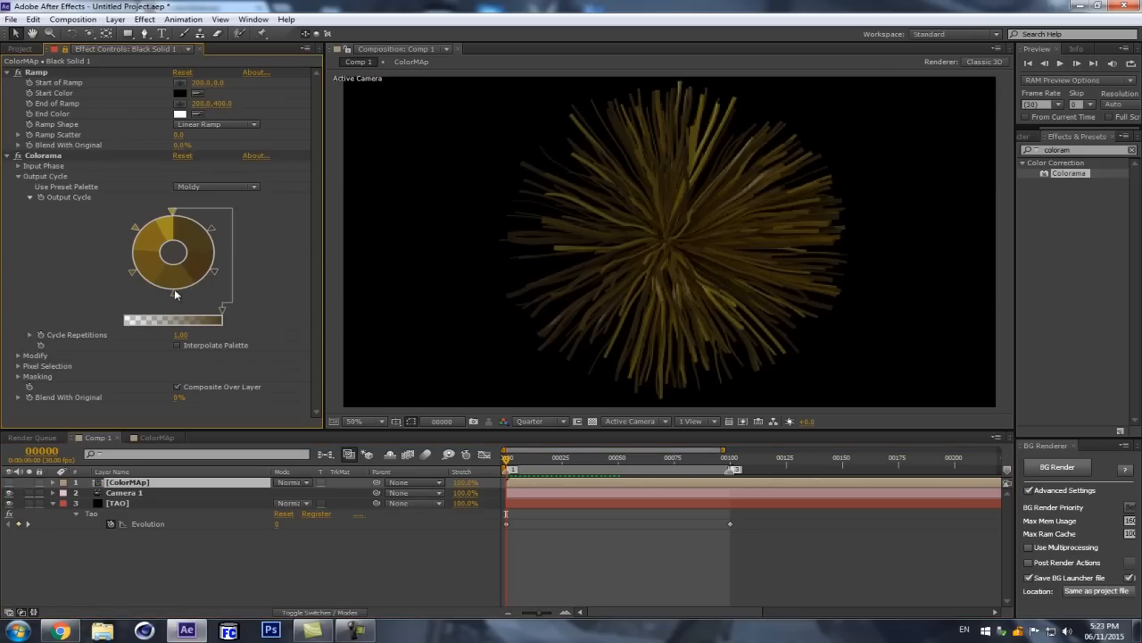
double_click(144, 283)
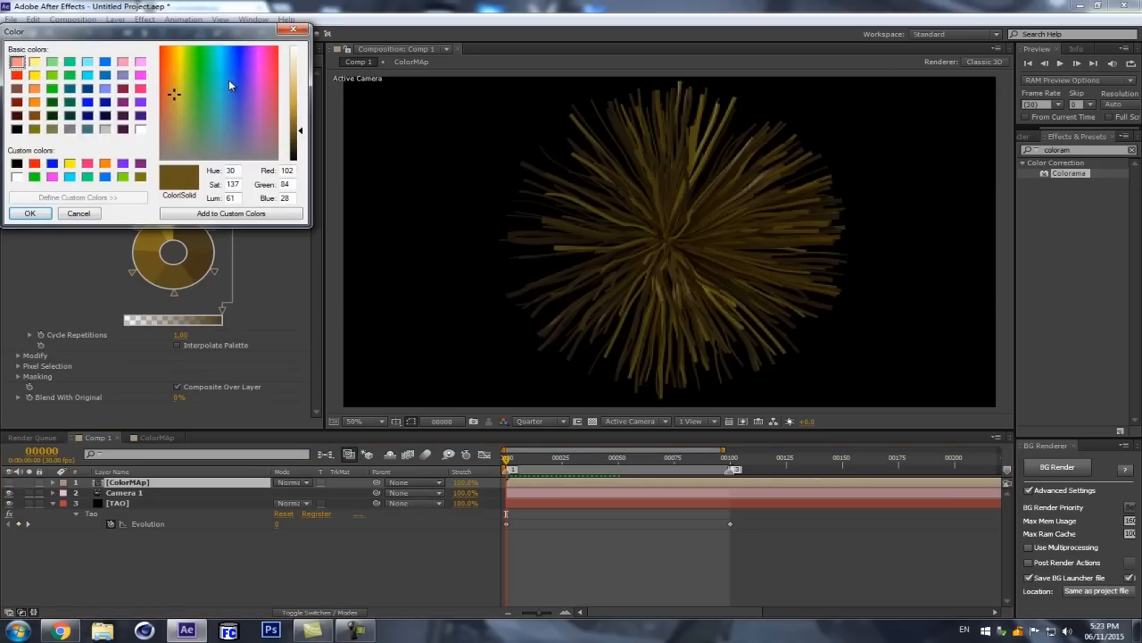
left_click_drag(239, 74, 242, 55)
left_click_drag(301, 82, 297, 95)
left_click(29, 214)
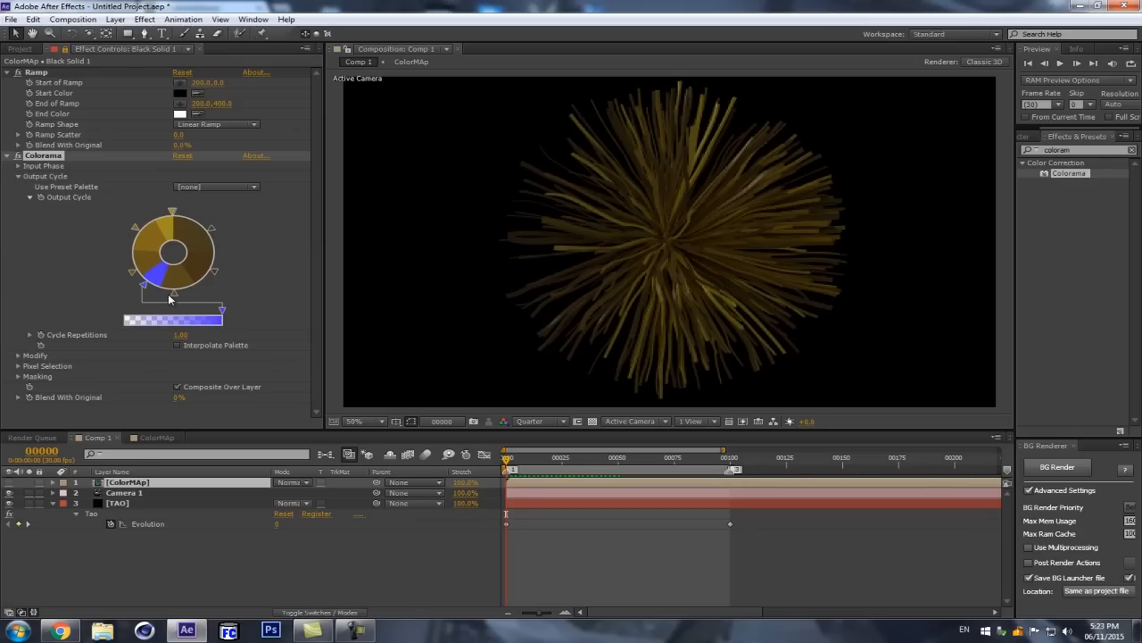
left_click_drag(174, 293, 212, 292)
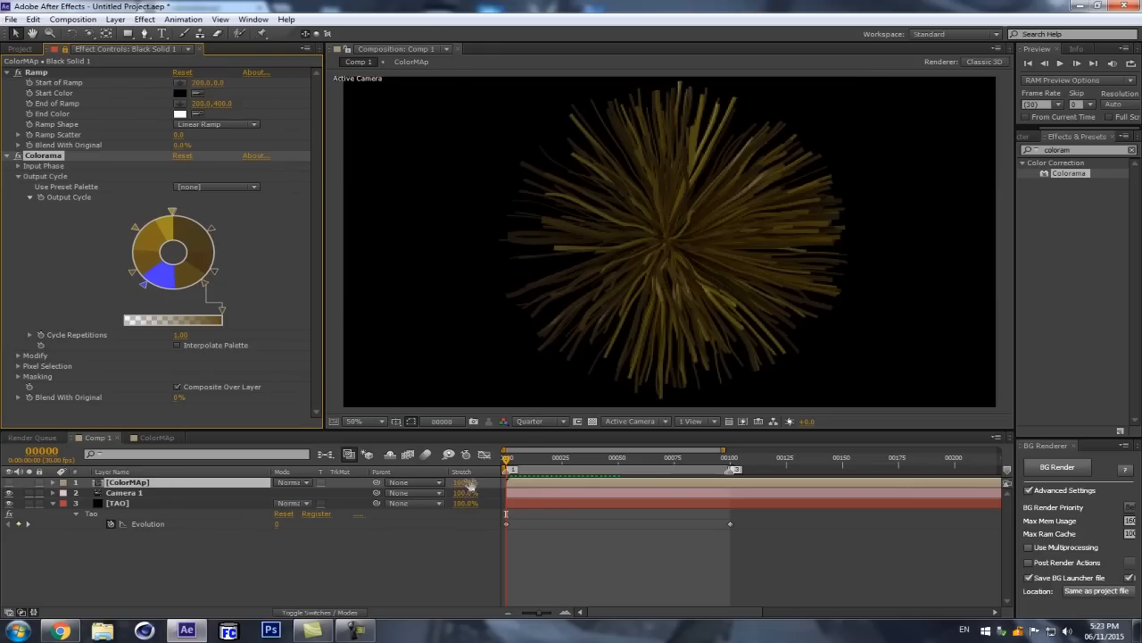
Step: Check the strands near the start of Comp 1, return to frame 0 and purge all memory to refresh the view
left_click(523, 458)
left_click_drag(523, 459, 498, 465)
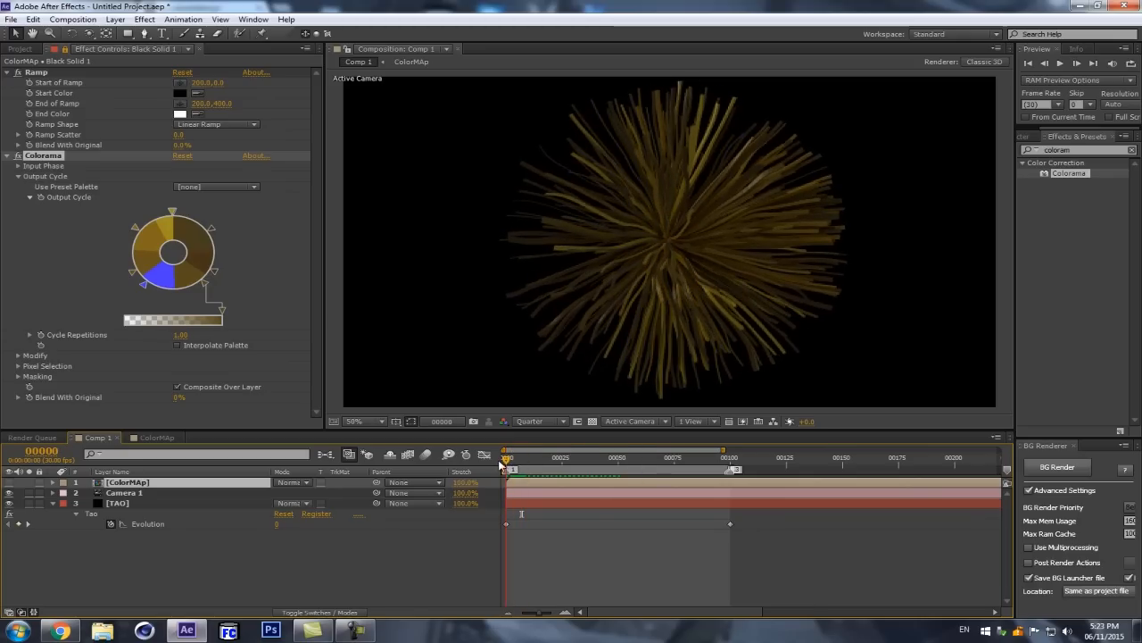
left_click(507, 460)
left_click_drag(508, 465, 504, 465)
left_click(11, 19)
mouse_move(32, 19)
mouse_move(73, 258)
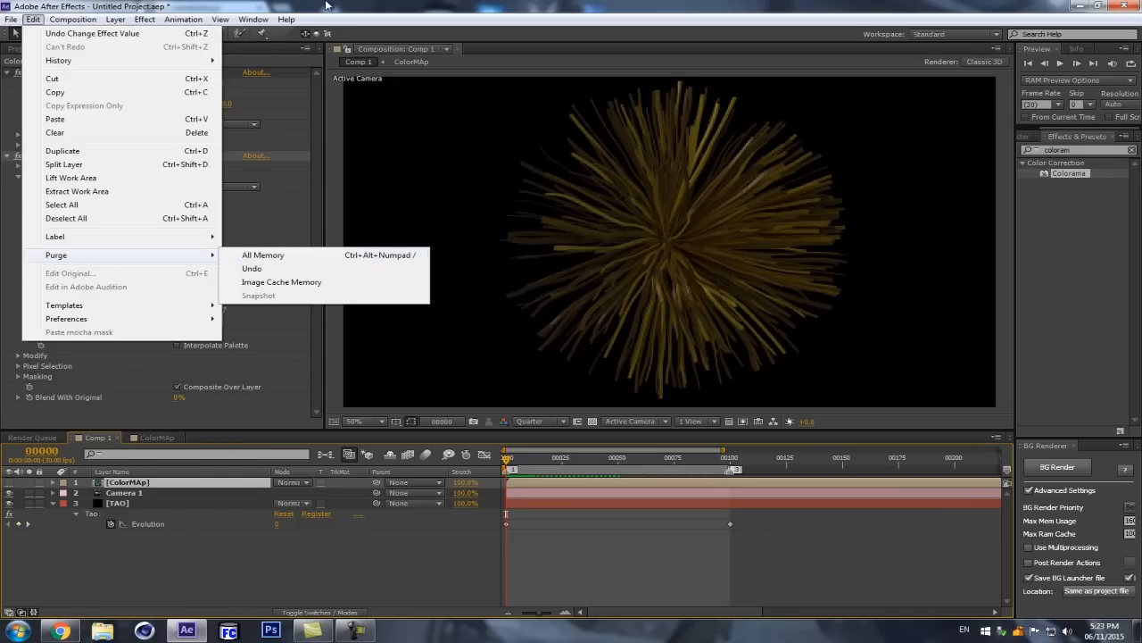
left_click(258, 256)
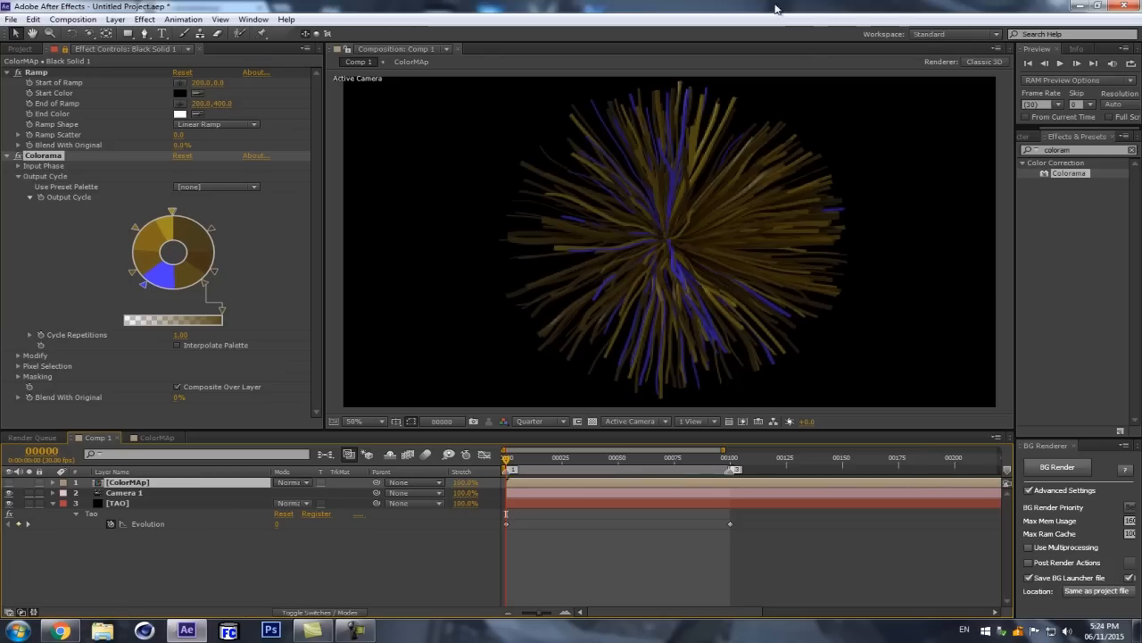
scroll(673, 255, "up", 1)
scroll(669, 254, "down", 1)
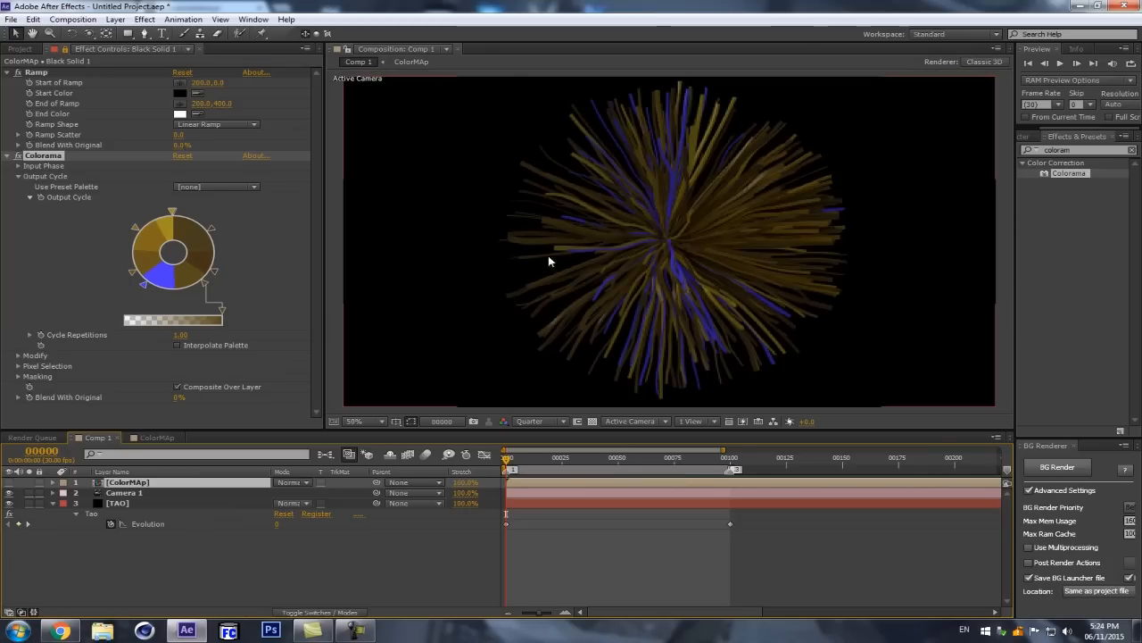
Step: Shift the blue stop along the Output Cycle wheel and recolor it pink (RGB 220, 71, 142)
left_click_drag(143, 283, 155, 297)
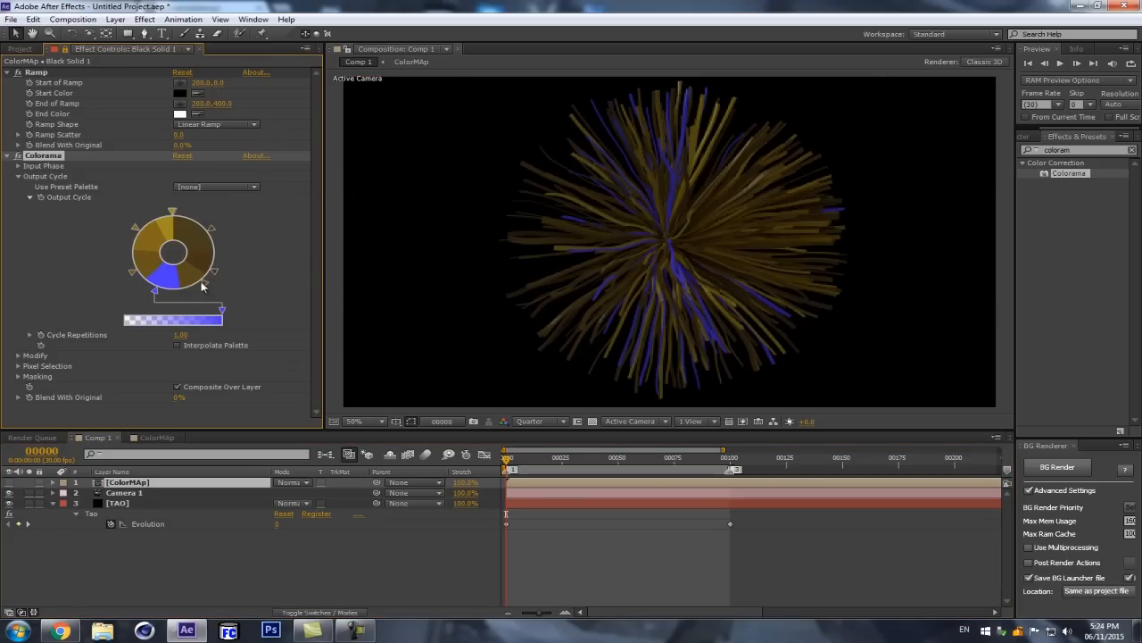
double_click(156, 292)
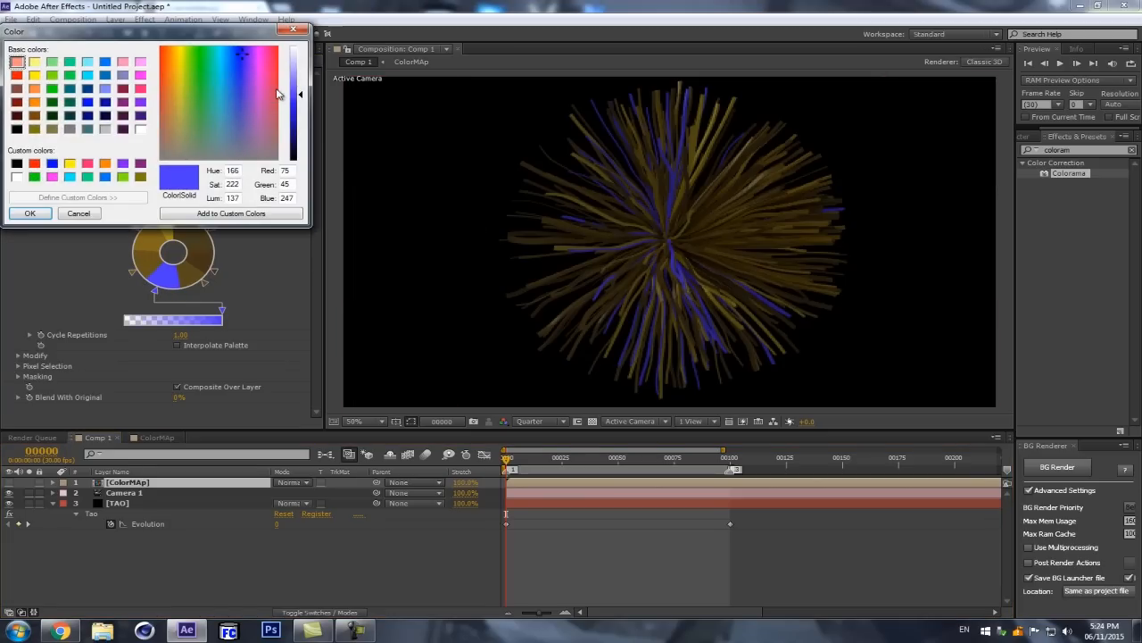
left_click(273, 77)
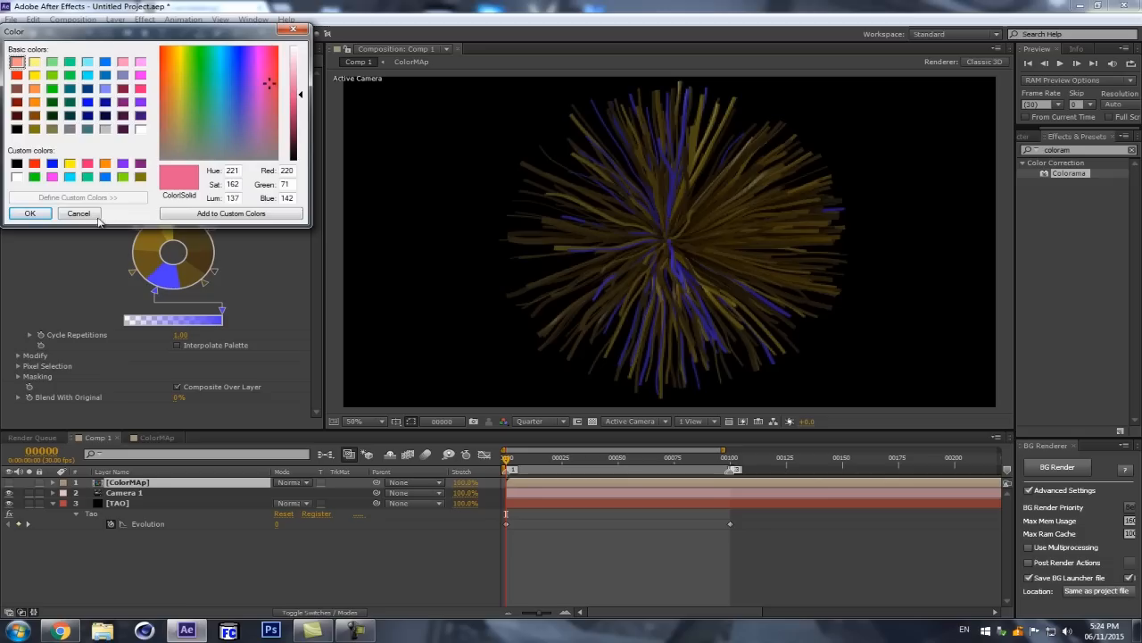
left_click(43, 218)
Step: Apply the Fire preset palette to Colorama's Output Cycle
left_click(216, 187)
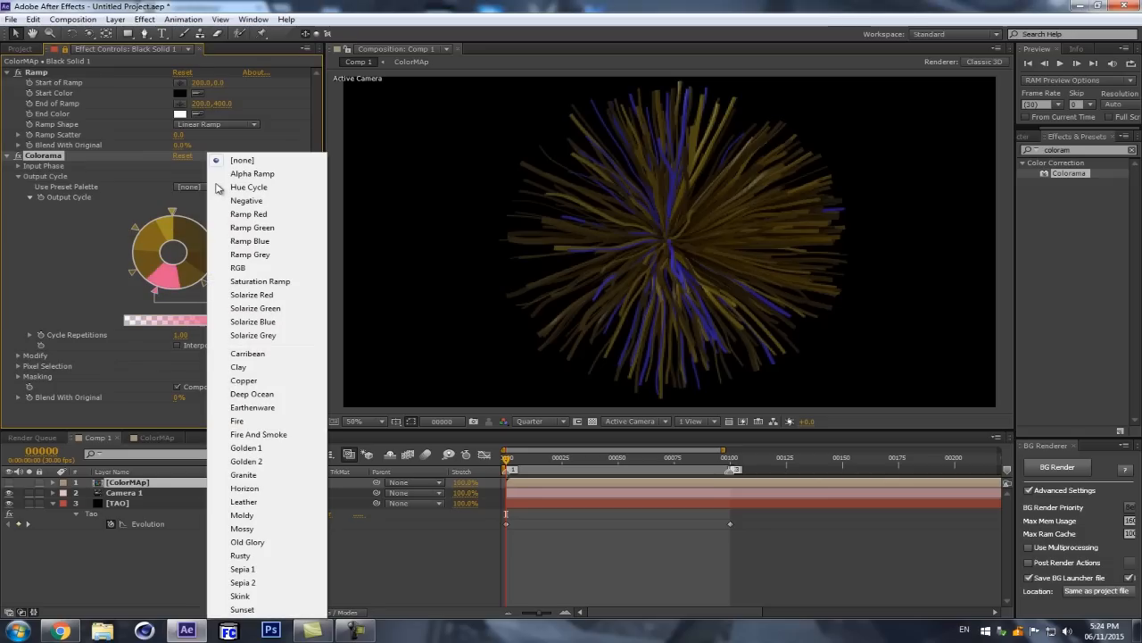
left_click(268, 420)
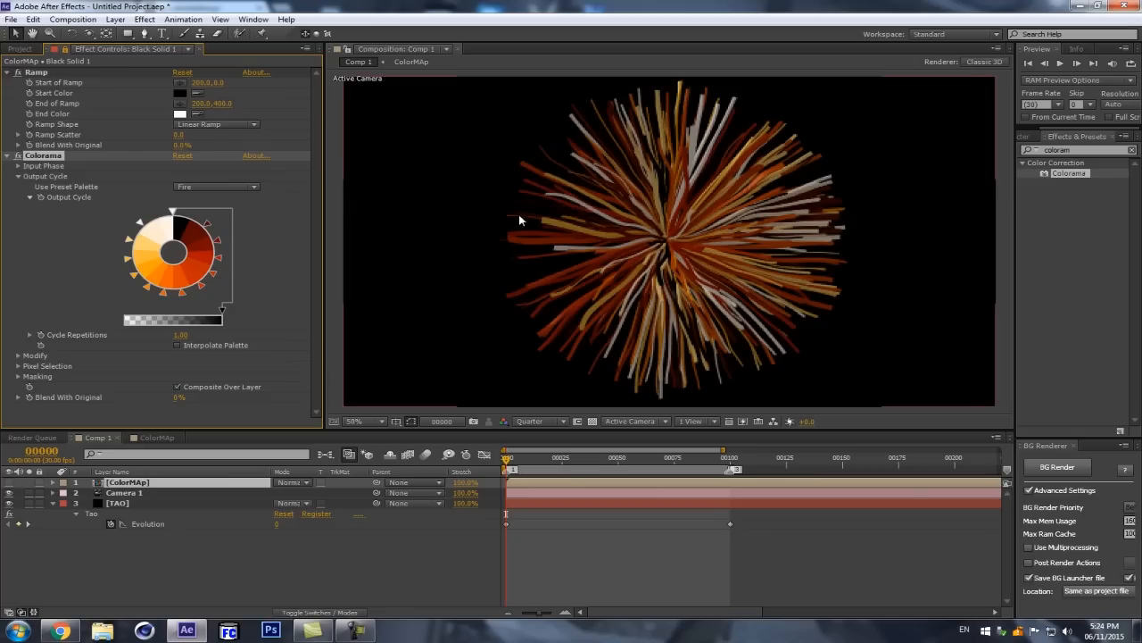
Step: Check the ColorMAp composition among the project items and return to the locked Black Solid 1 effect controls
left_click(106, 505)
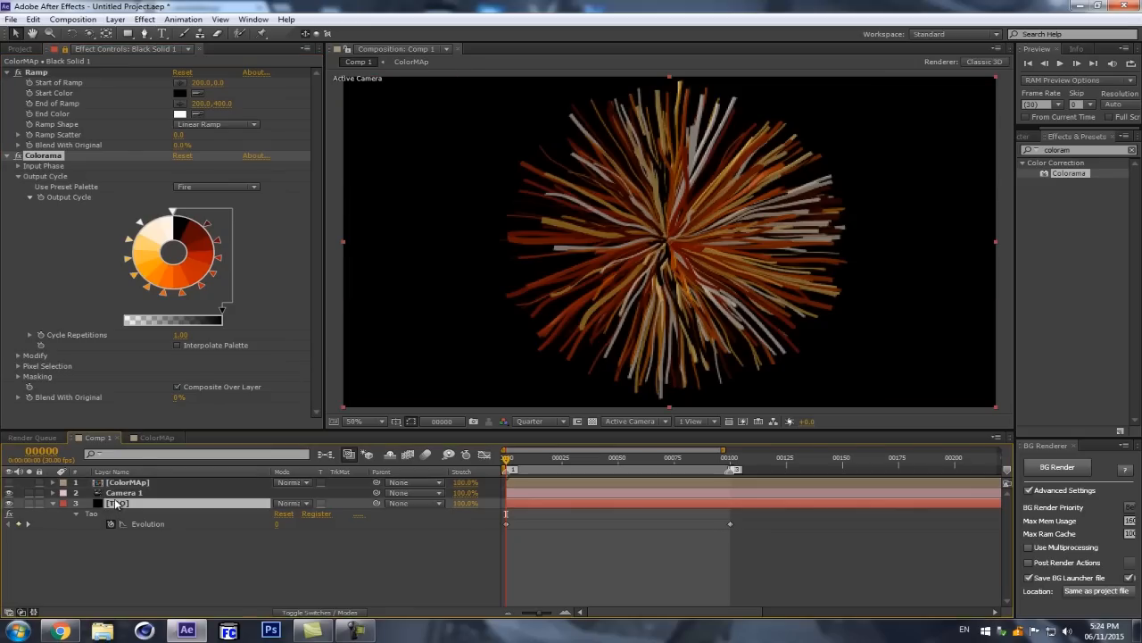
left_click(25, 49)
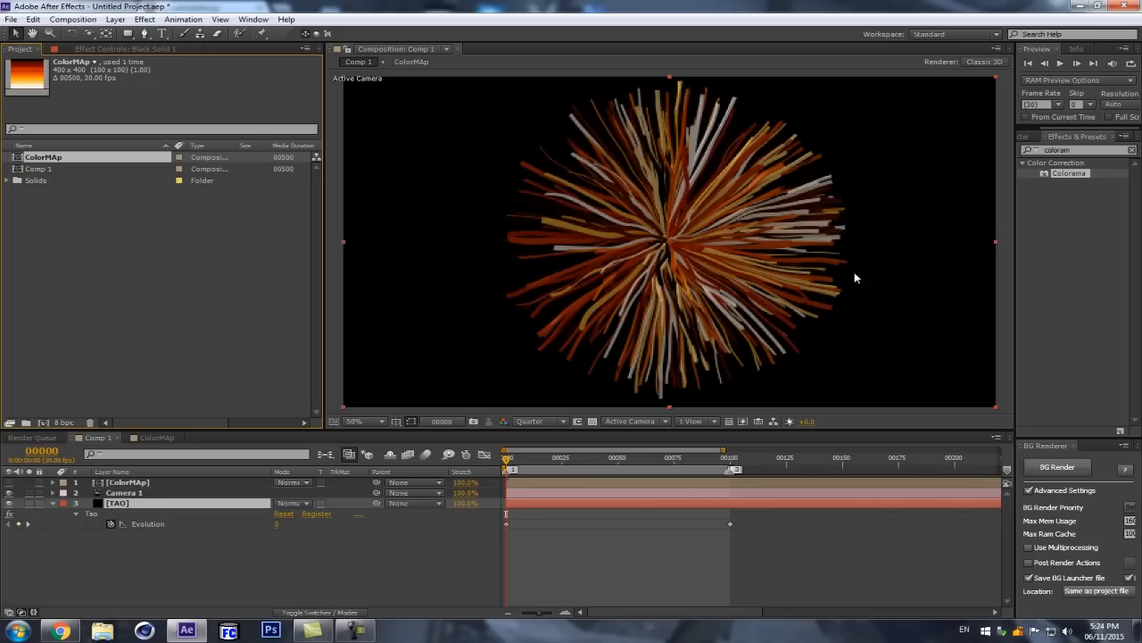
left_click(134, 48)
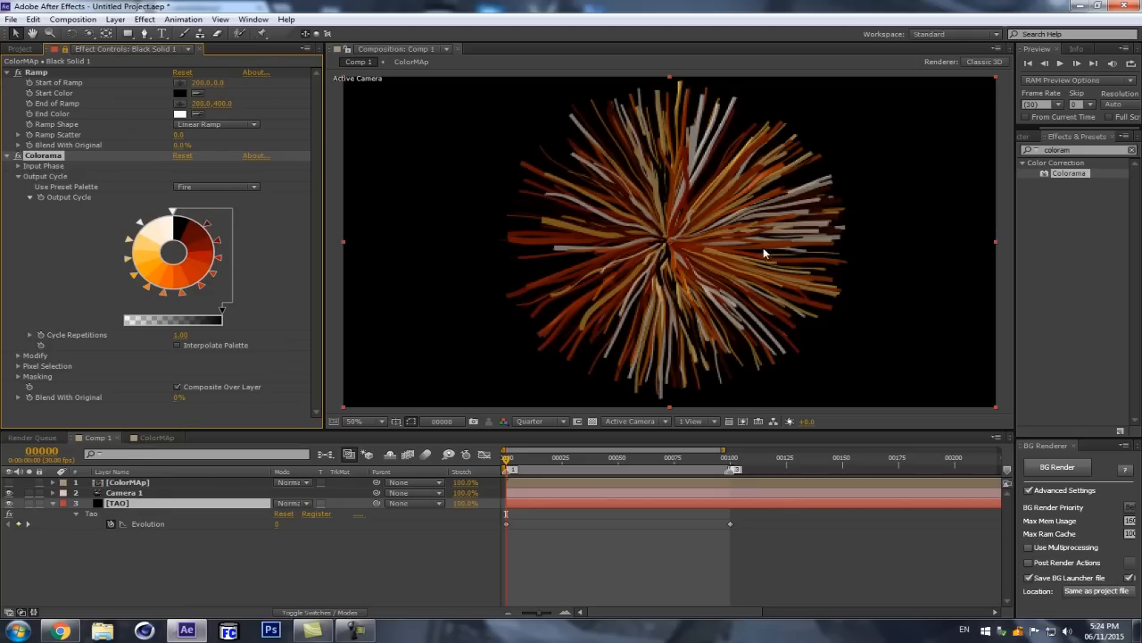
Step: Collapse the TAO layer's keyframed properties and play a RAM preview of the strands with the Fire palette
key("u")
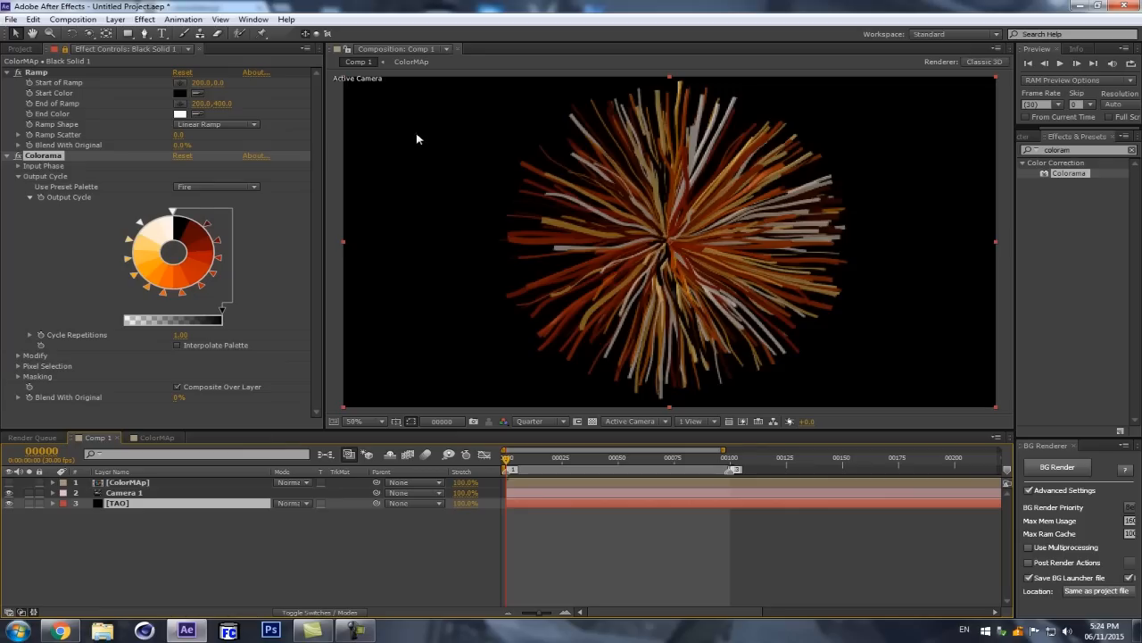
left_click(180, 559)
key("KP_0")
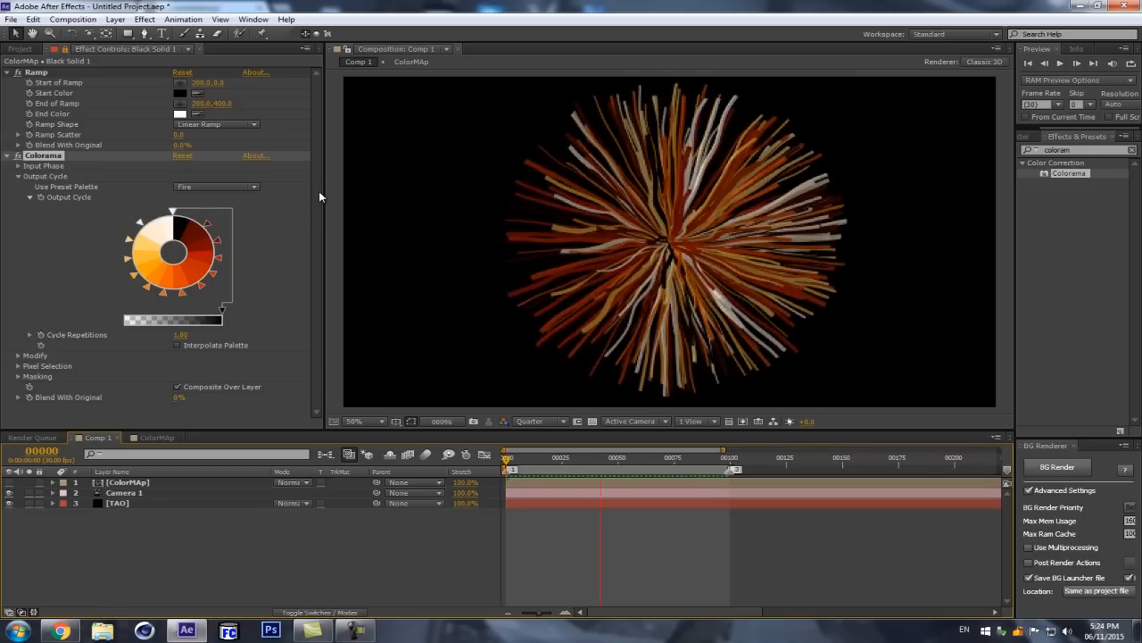
key("space")
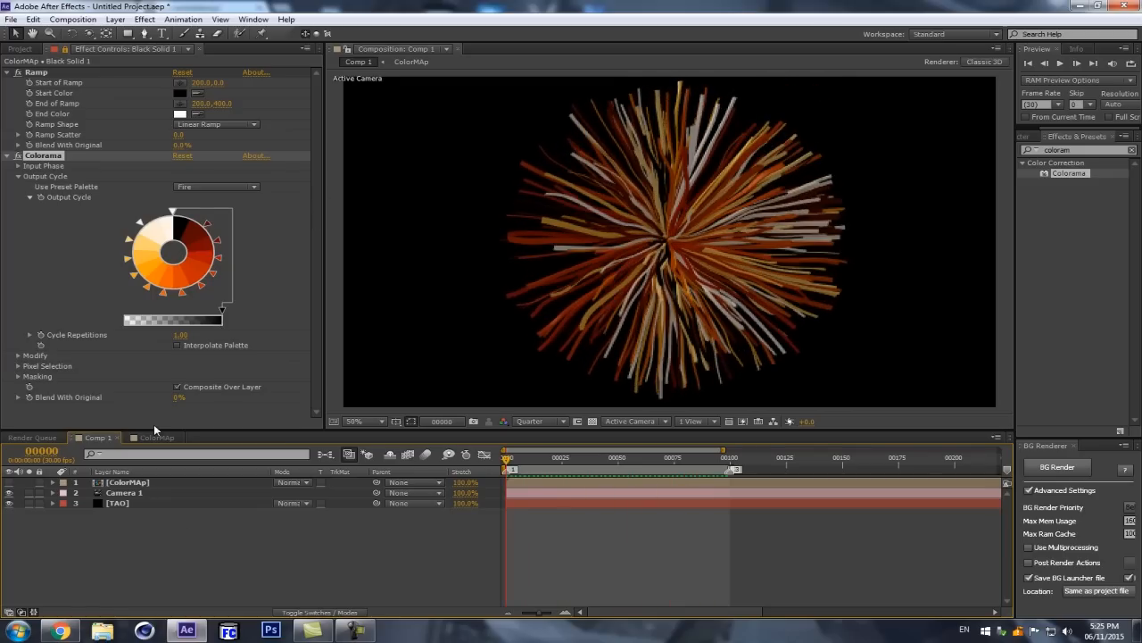
Step: Unlock the effect controls, show the TAO solid's Tao effect, collapse Path Generator and expand Paths from TAO Lights
left_click(138, 503)
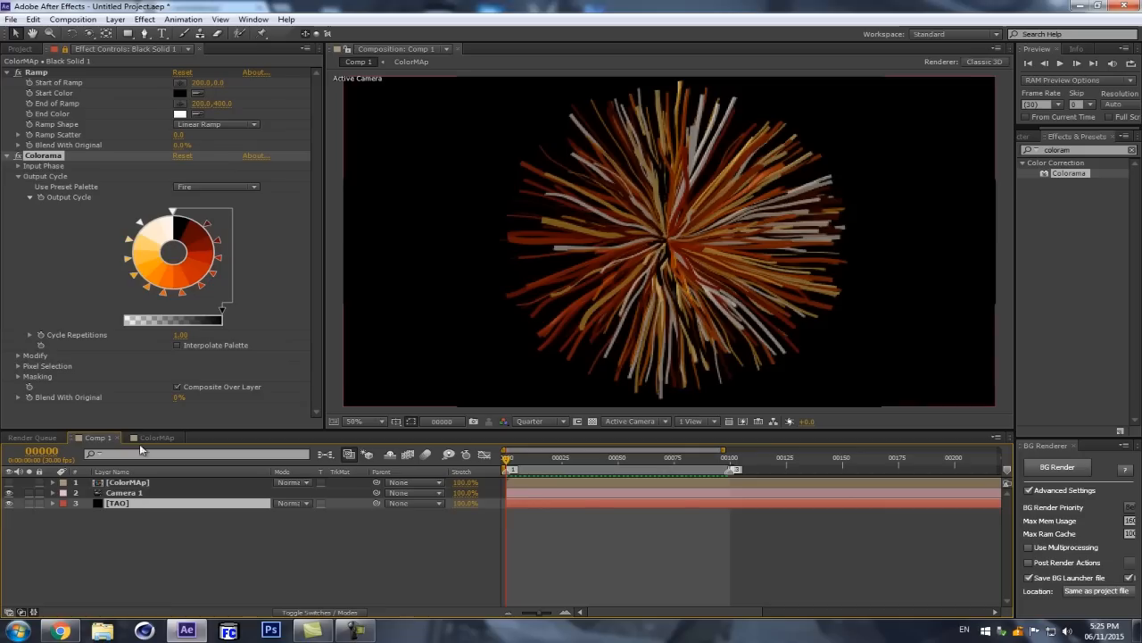
left_click(65, 50)
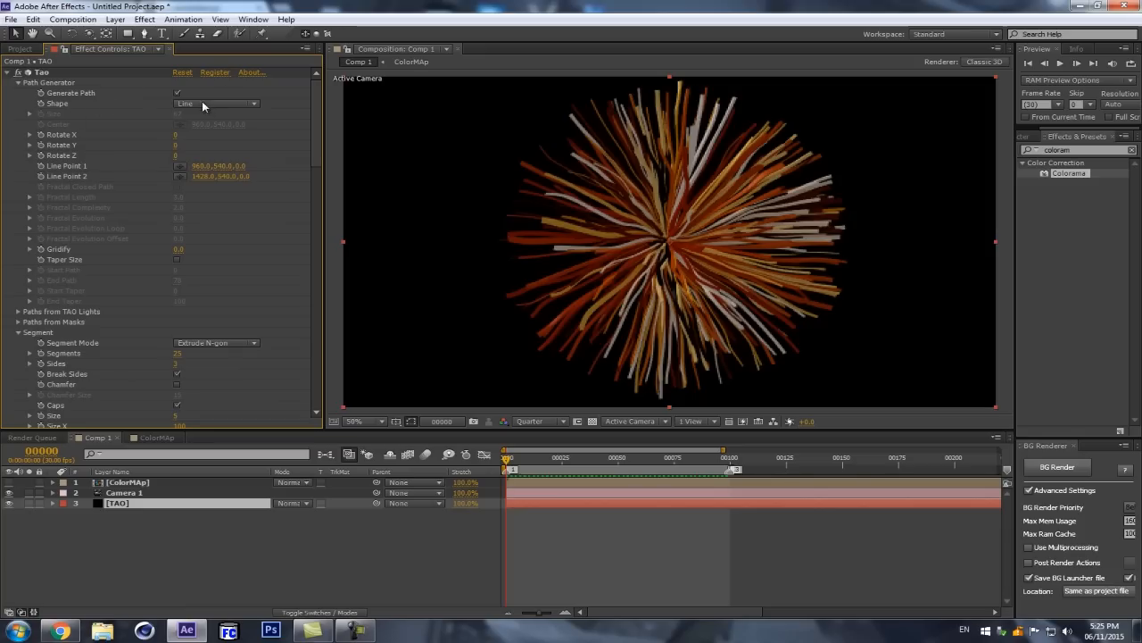
left_click(7, 73)
left_click(7, 73)
left_click(18, 83)
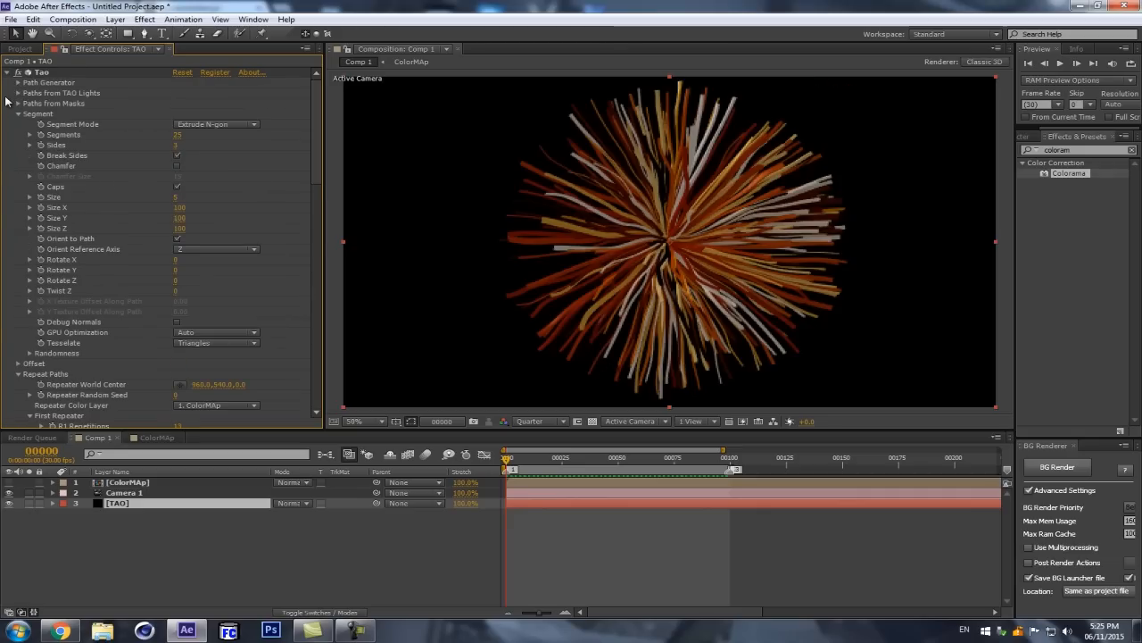
left_click(17, 93)
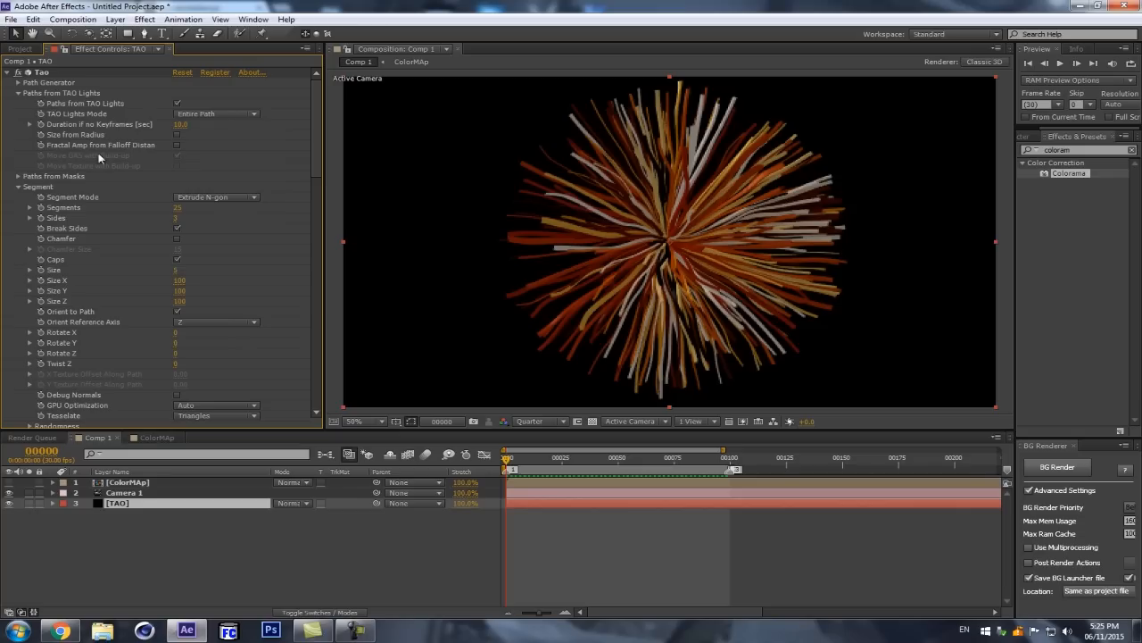
Step: Turn off Generate Path in the Path Generator of the TAO solid's Tao effect
left_click(134, 493)
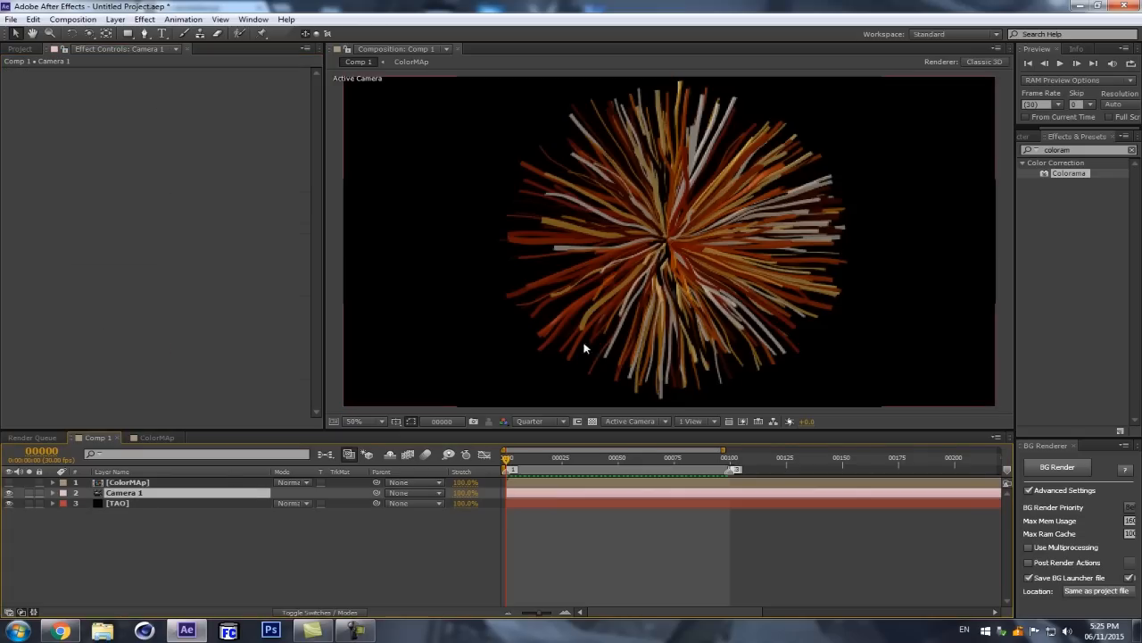
left_click(161, 503)
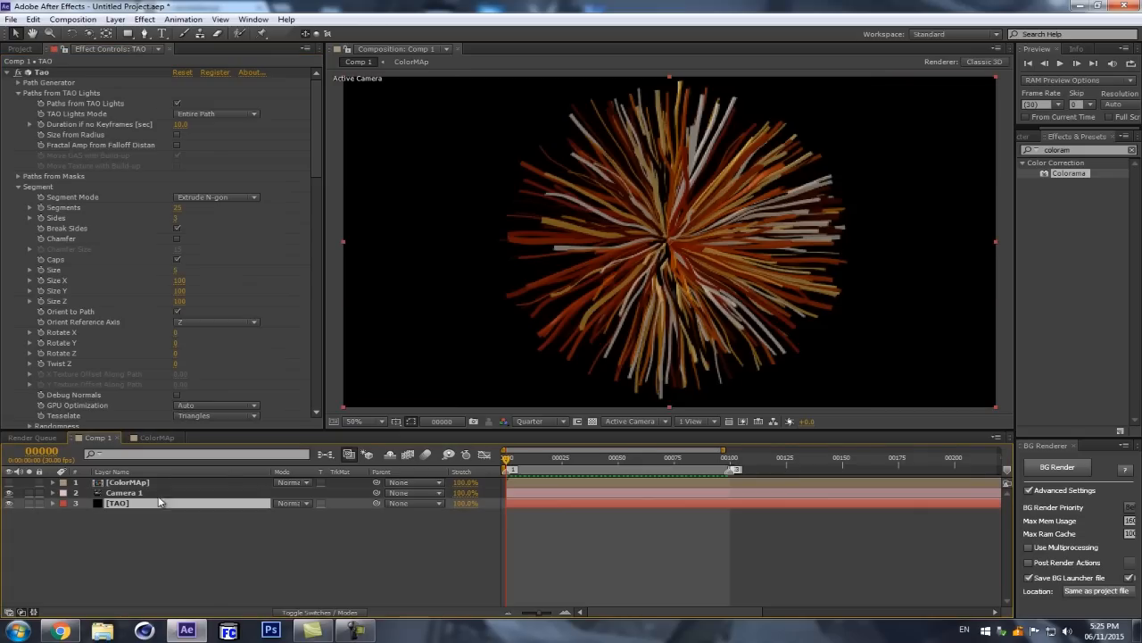
left_click(18, 83)
left_click(176, 95)
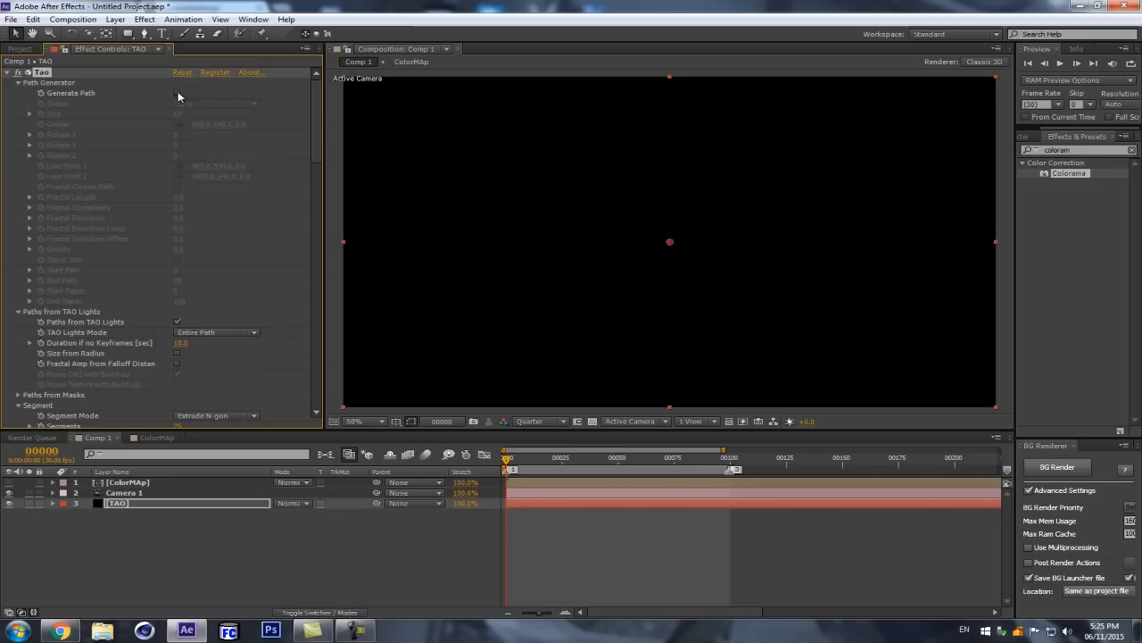
left_click(177, 95)
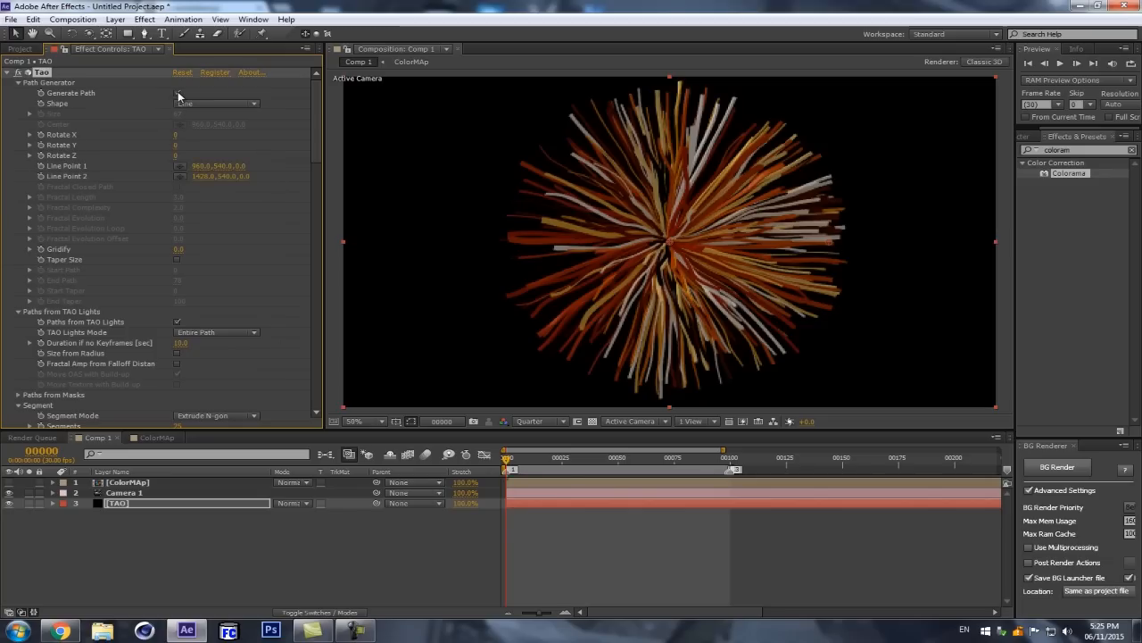
left_click(177, 95)
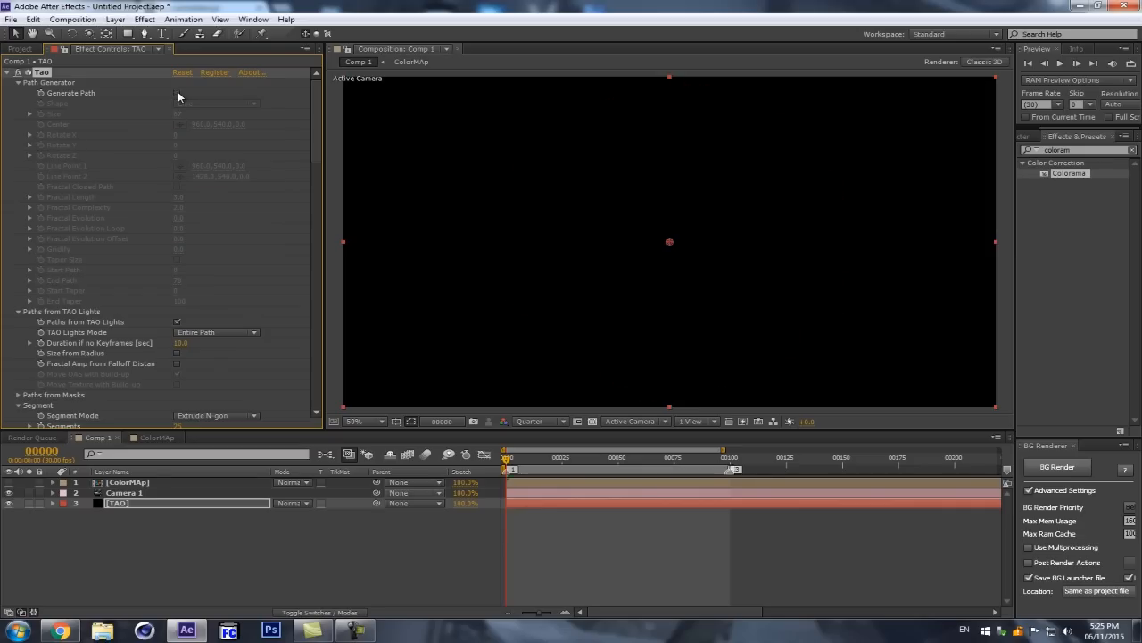
Step: Create a new light of type Spot named TAO
key("ctrl+alt+shift+l")
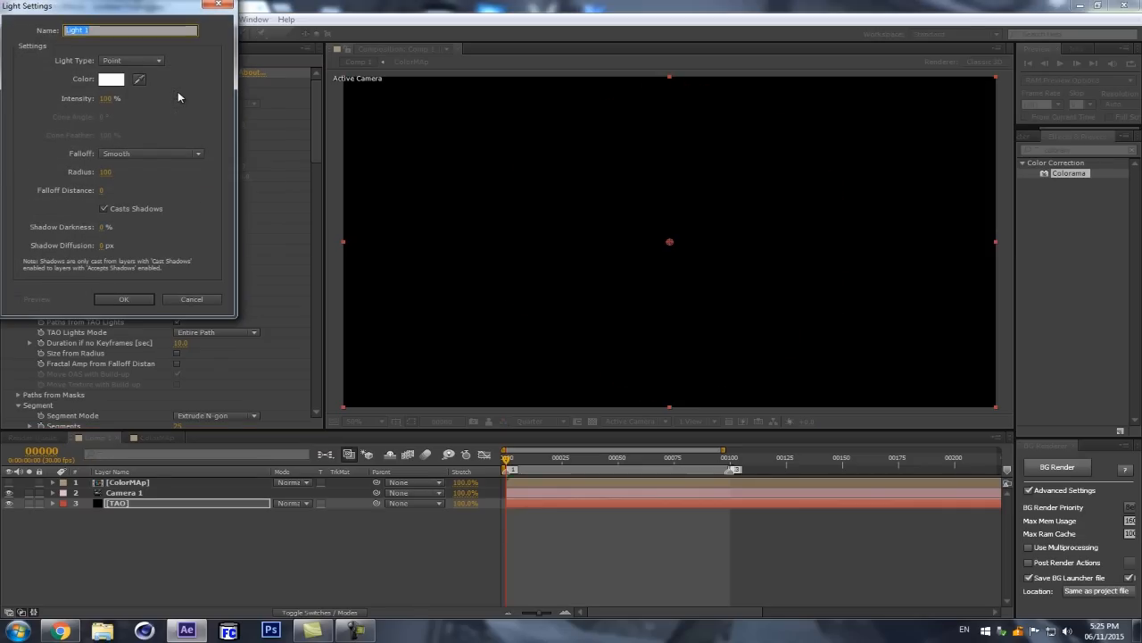
left_click(158, 61)
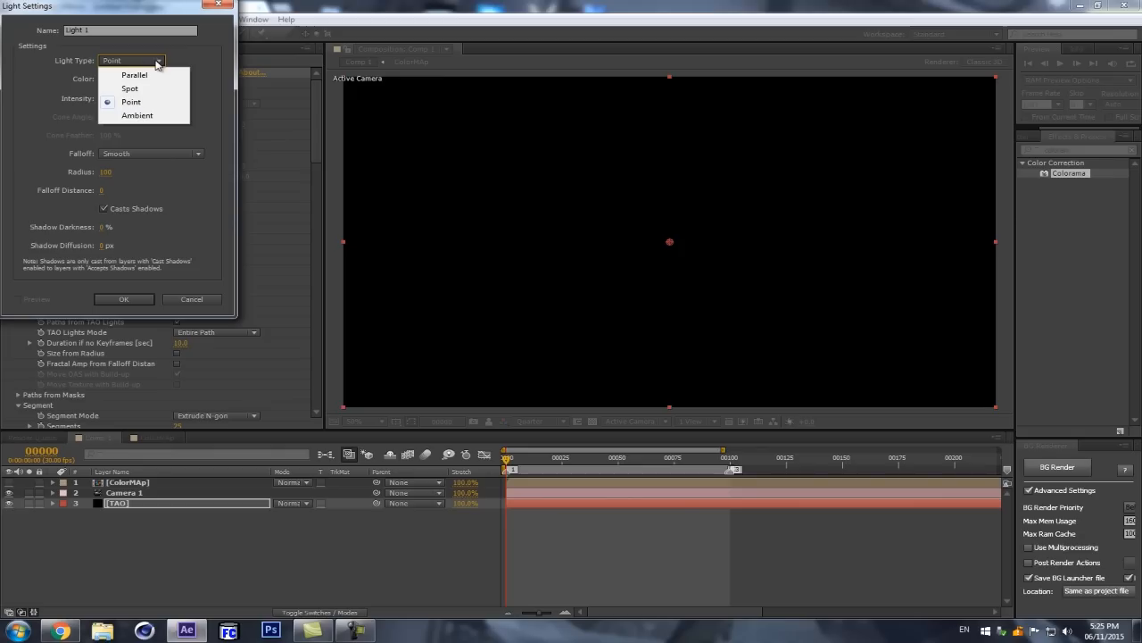
left_click(132, 88)
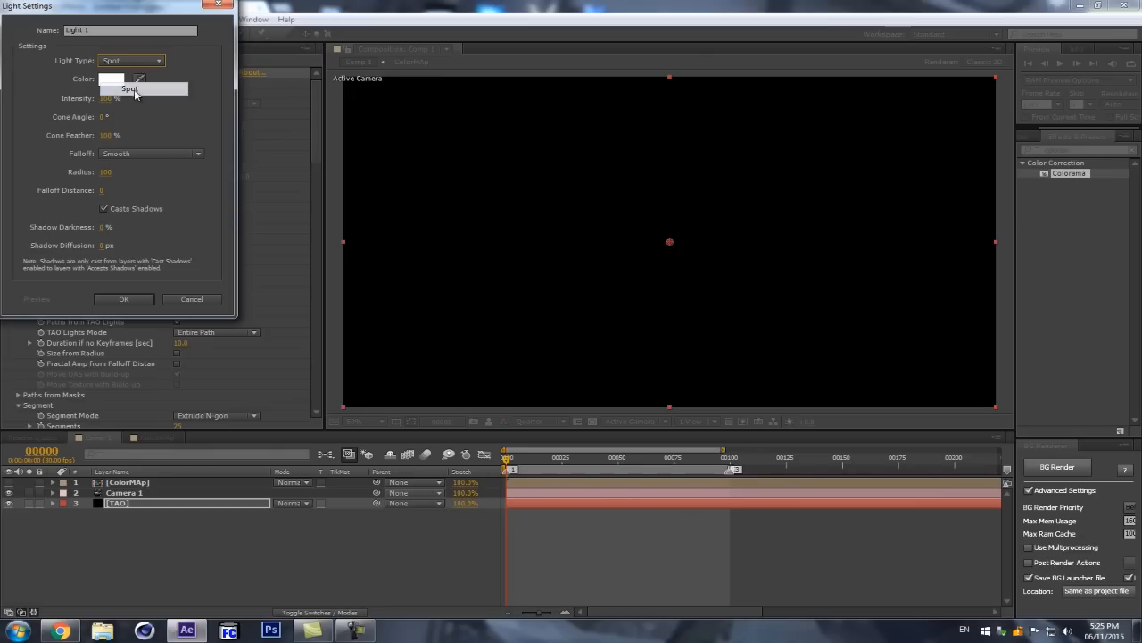
left_click_drag(103, 33, 40, 38)
type("TAO")
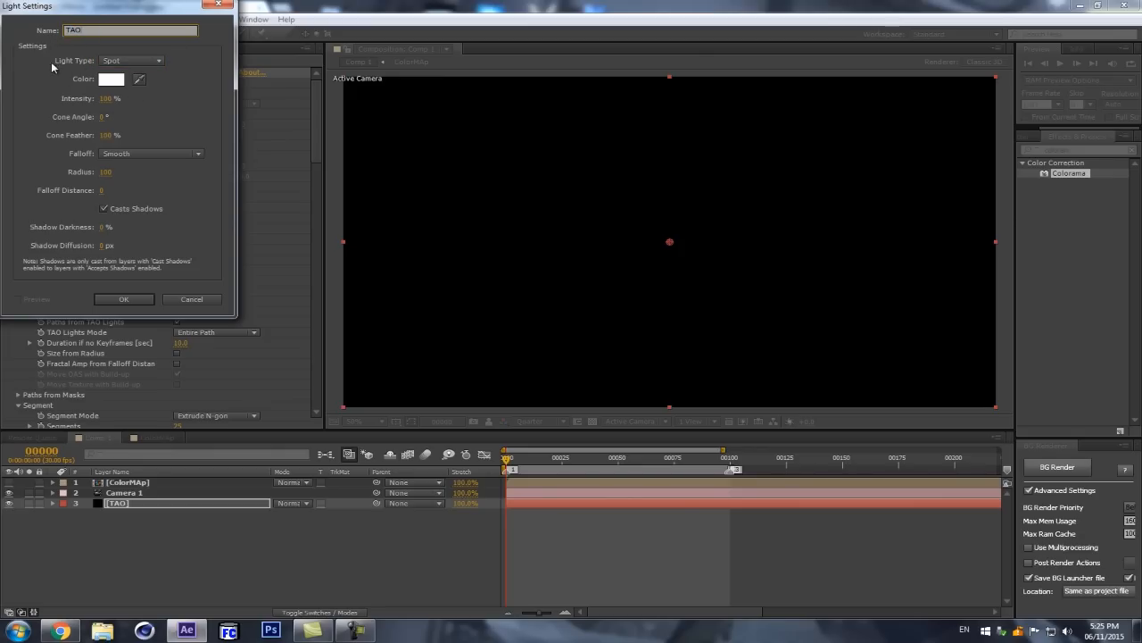
left_click(101, 299)
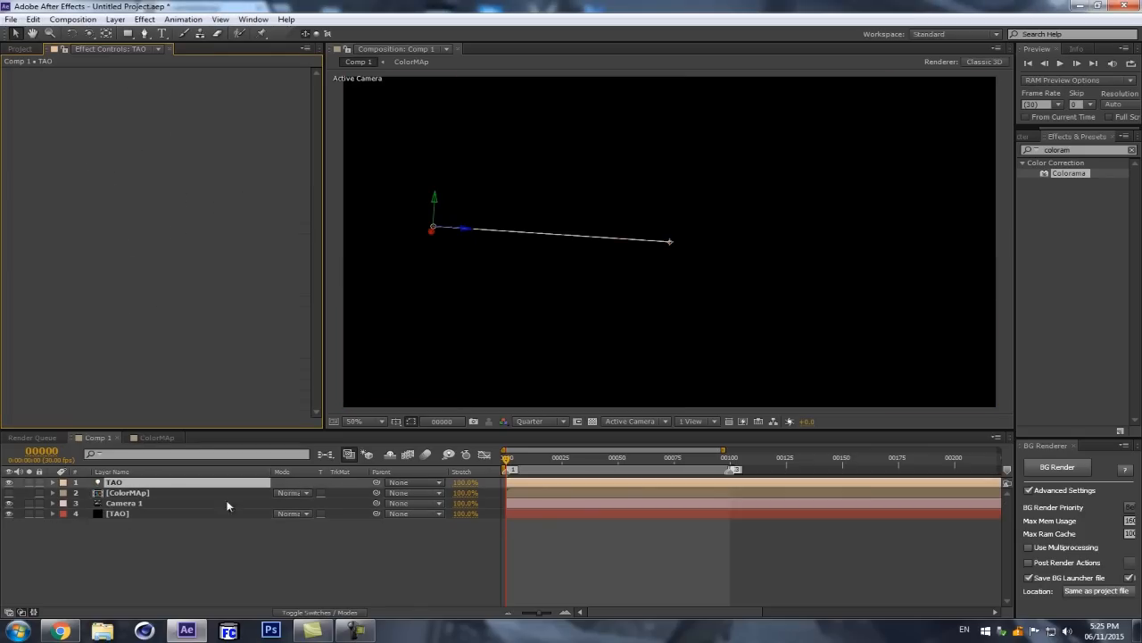
Step: Reveal the TAO light's Light Options, make sure its Cone Angle is 0°, and collapse the layer
key("a")
key("a")
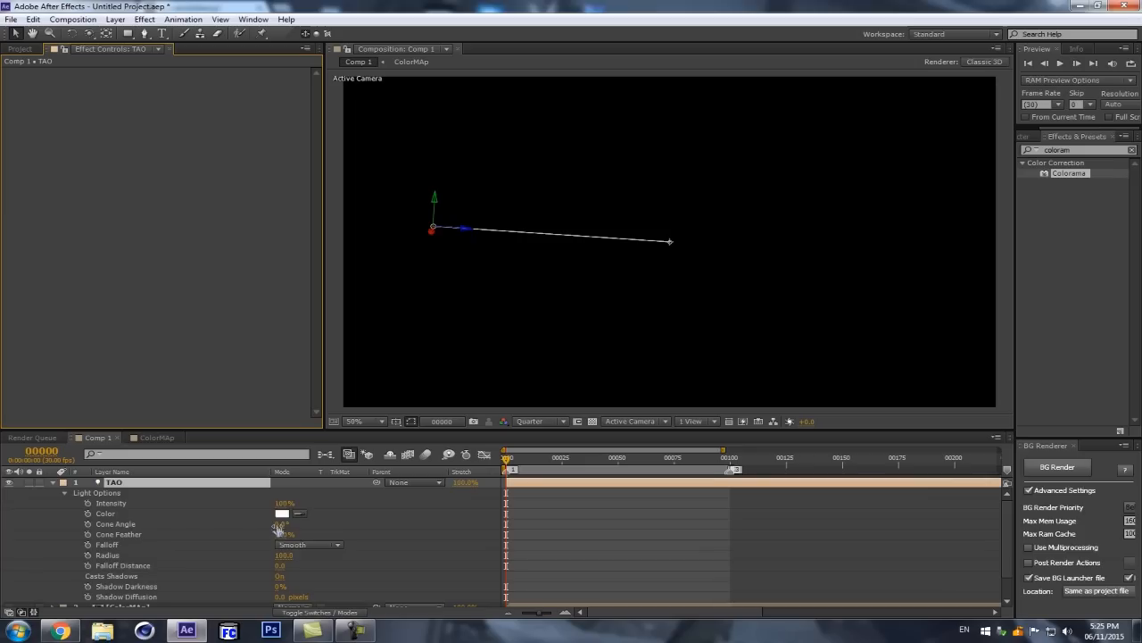
left_click_drag(284, 524, 216, 537)
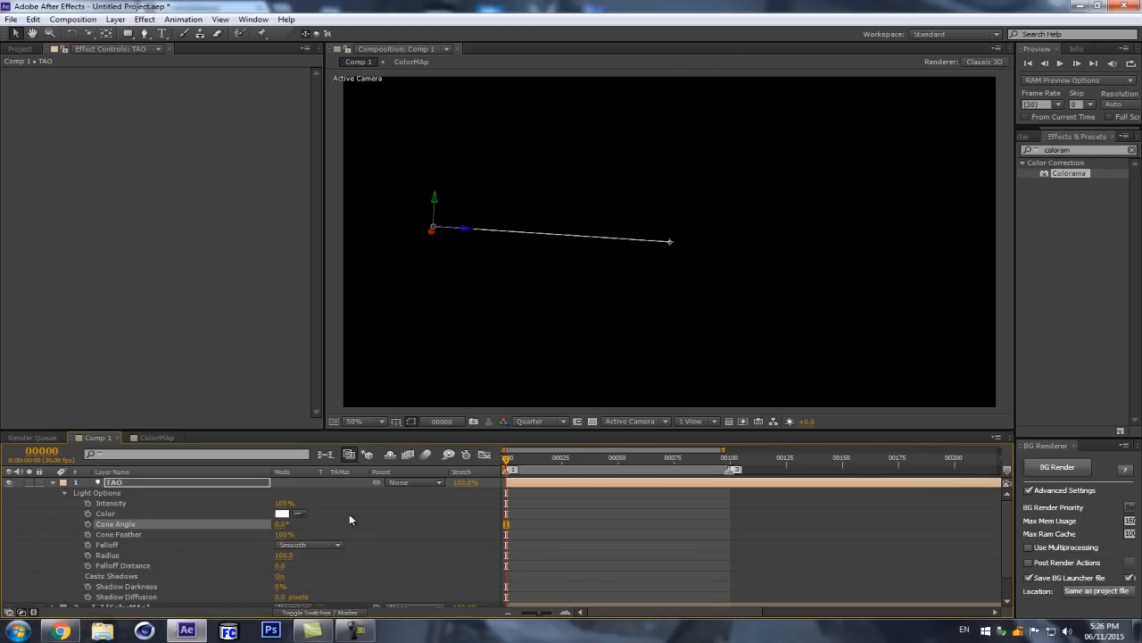
left_click(120, 483)
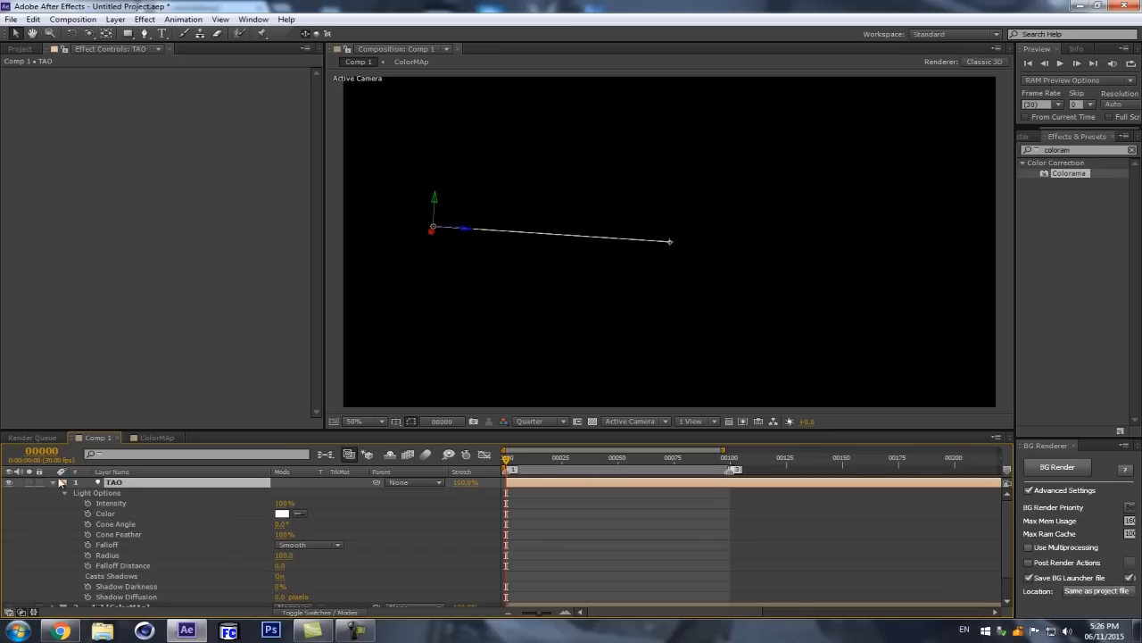
left_click(53, 482)
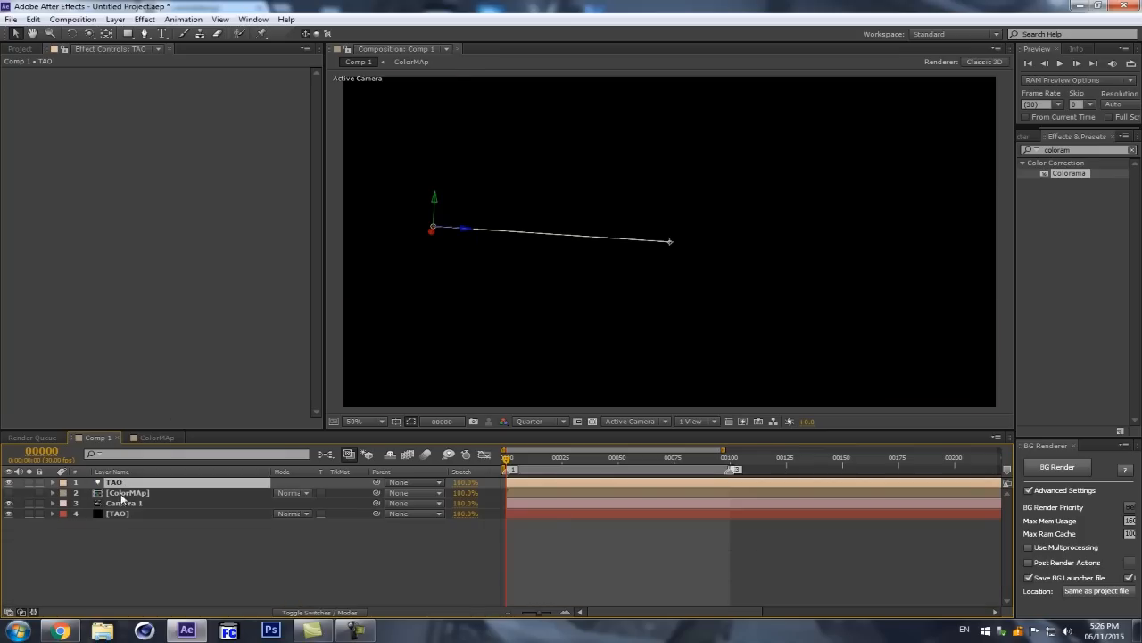
Step: Center the TAO light by setting its Position to 1920/2, 1080/2, 0
key("p")
left_click(285, 492)
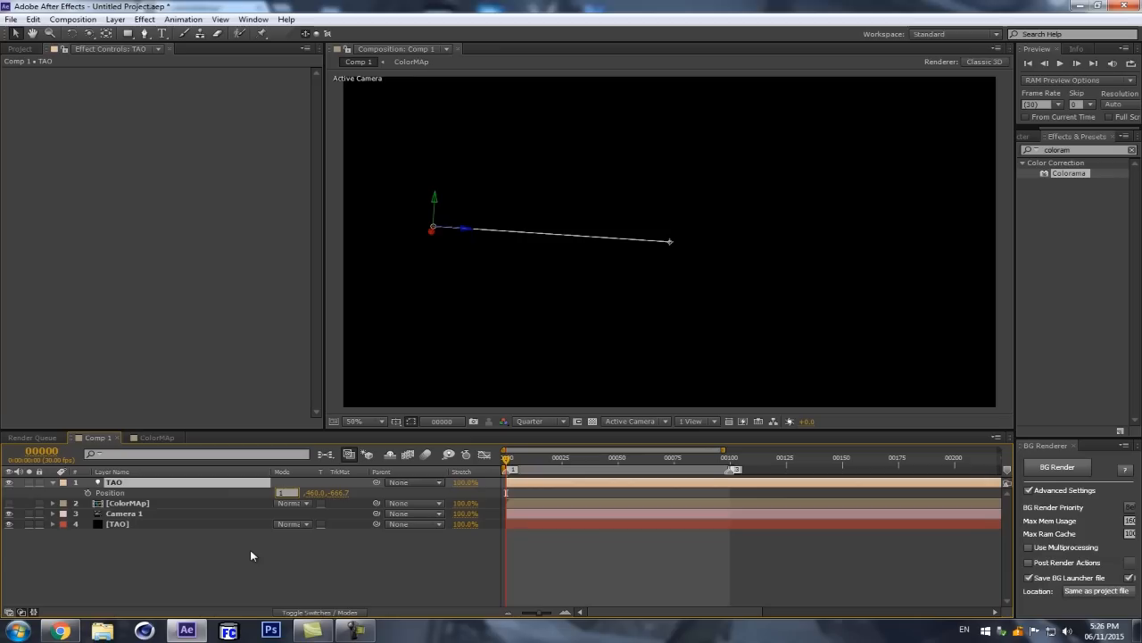
type("1920/2")
key("Return")
left_click(306, 492)
type("1080/2")
key("Tab")
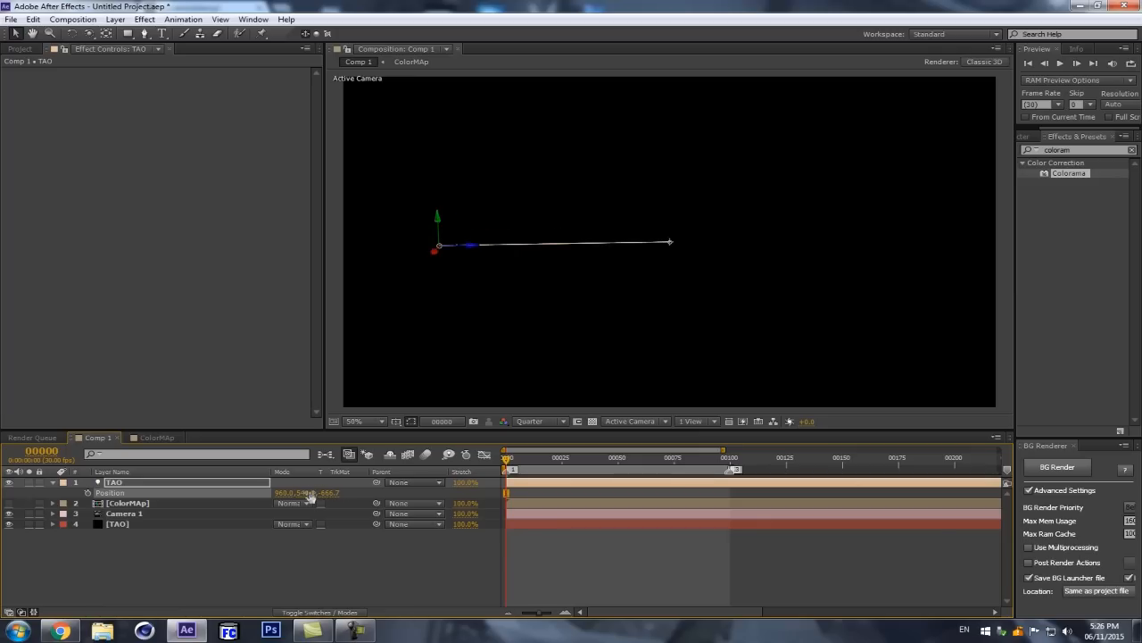
type("0")
key("Return")
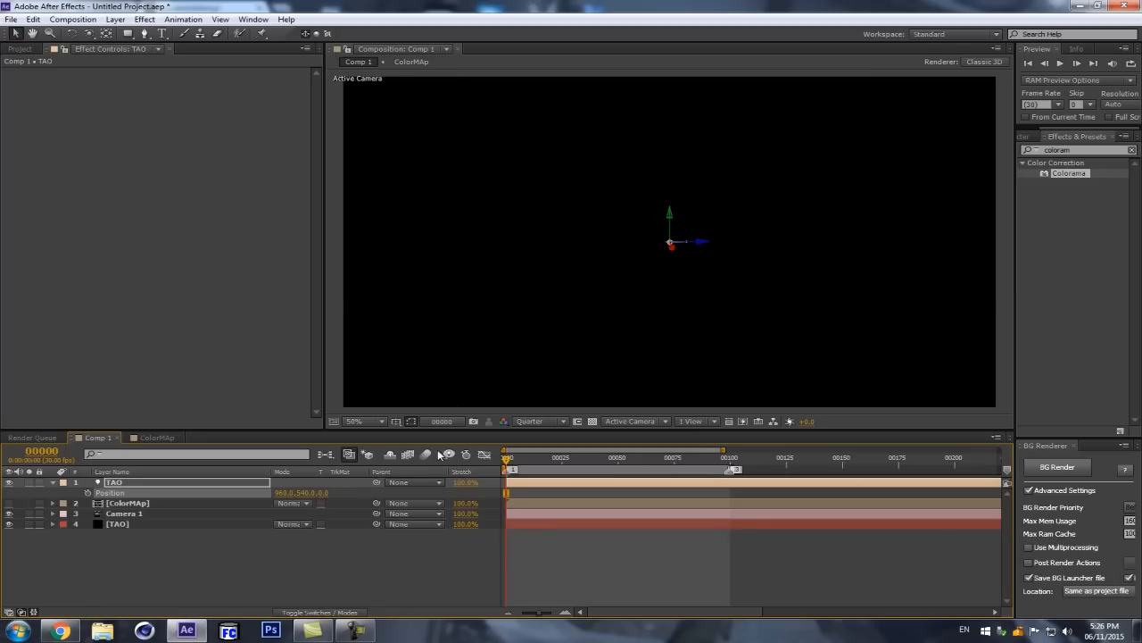
left_click(136, 485)
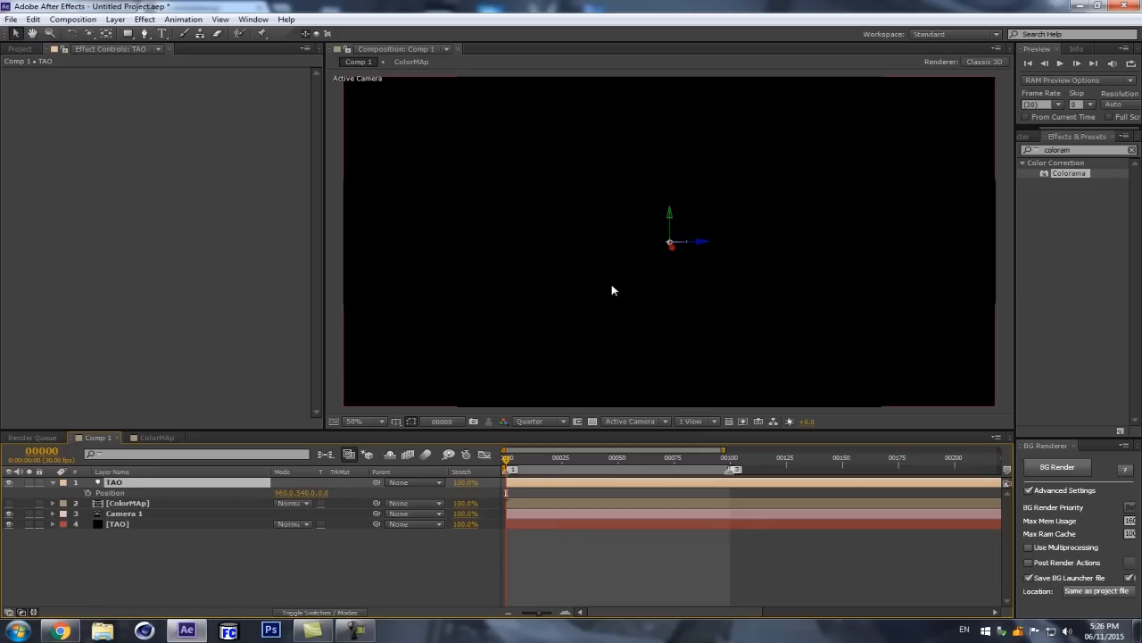
scroll(625, 268, "down", 2)
left_click(143, 505)
left_click(119, 534)
left_click(130, 482)
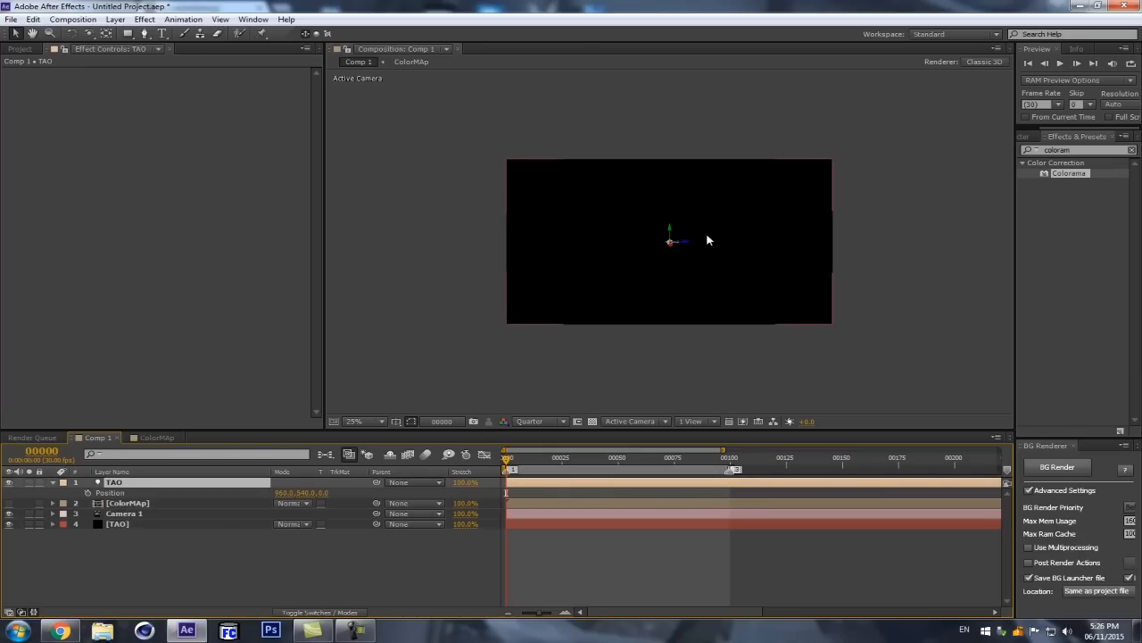
scroll(706, 237, "up", 2)
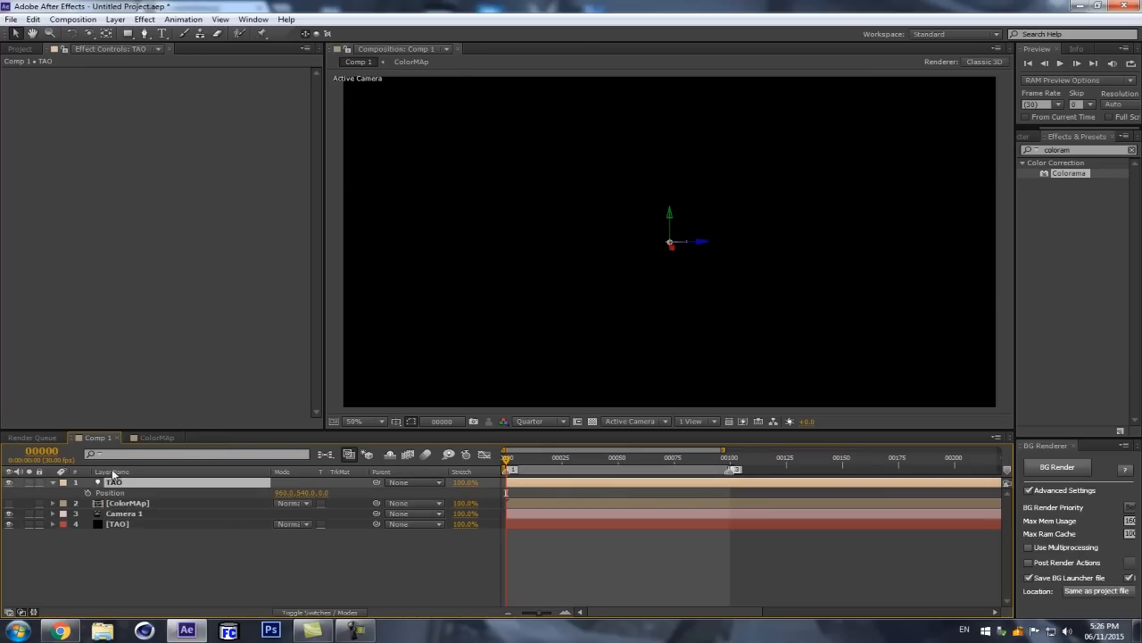
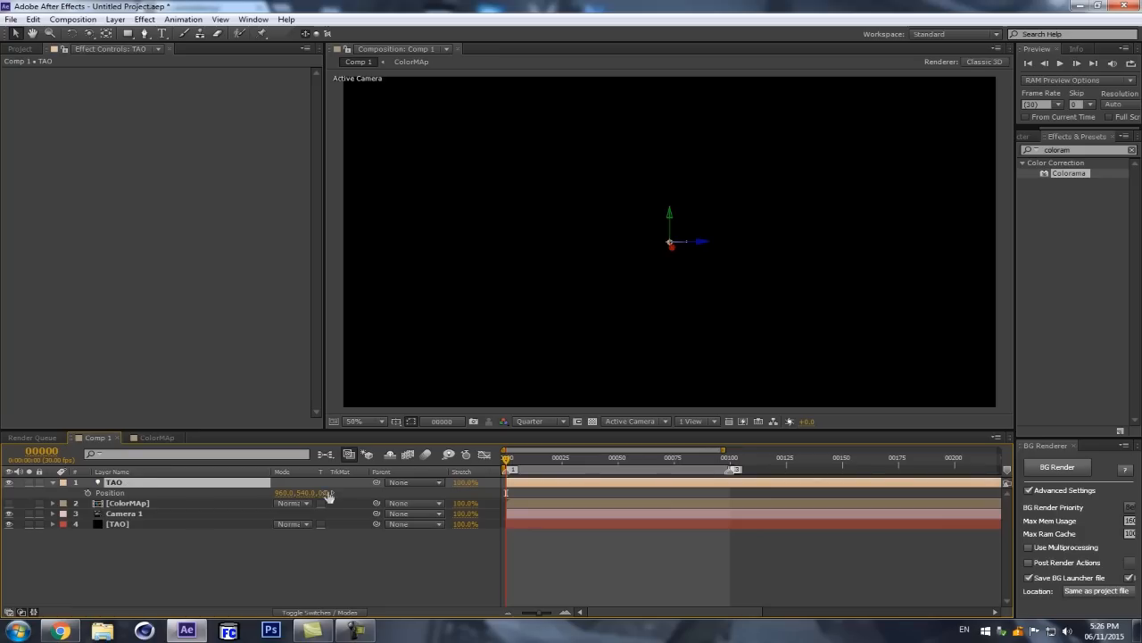
Step: Create a new null object and rename it TAO NULL
key("ctrl+alt+shift+y")
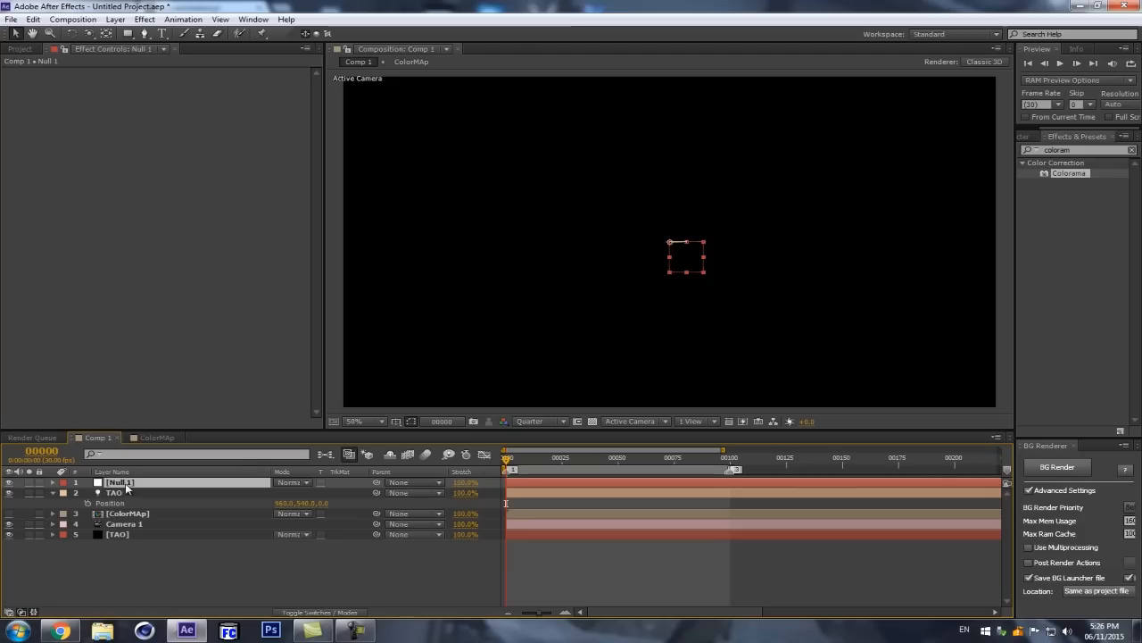
key("Return")
type("TAO")
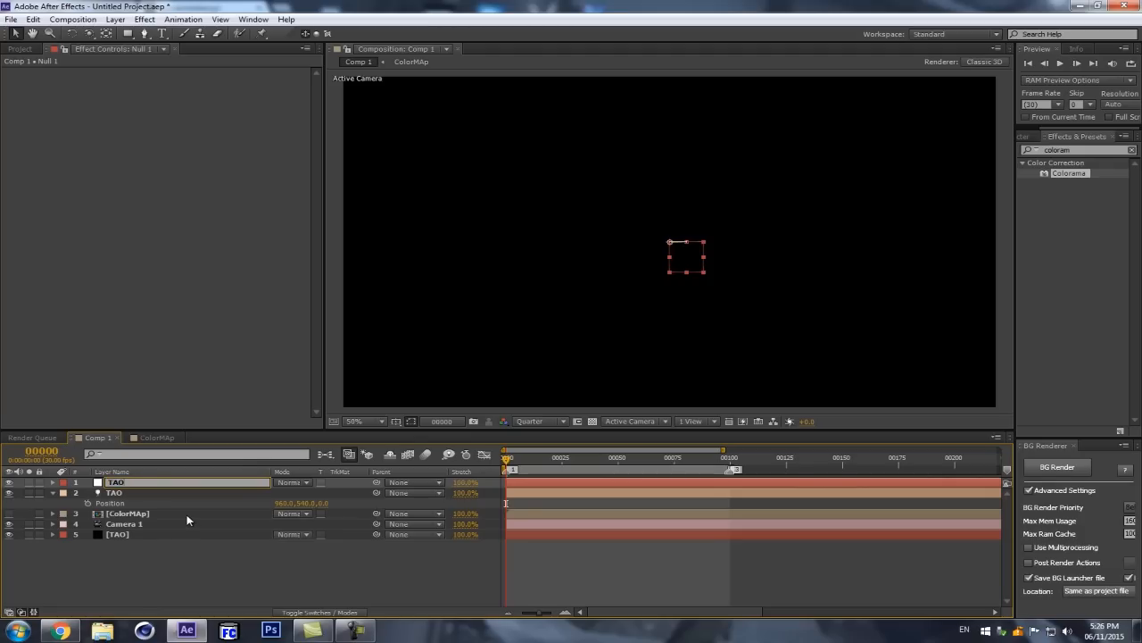
type(" NULL")
key("Return")
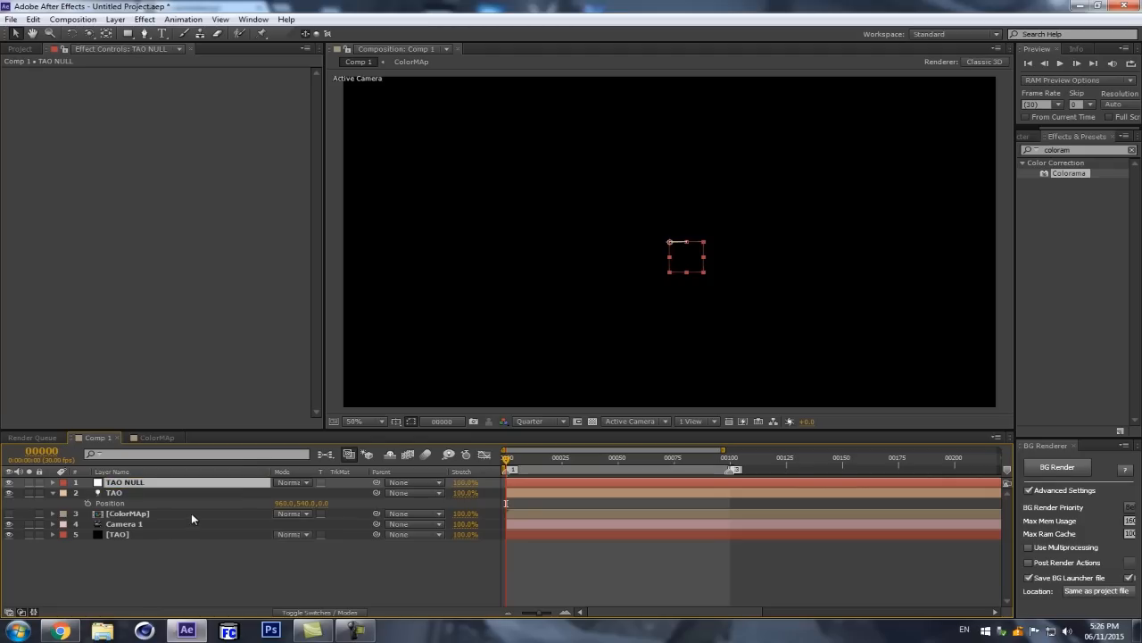
Step: Make the TAO NULL layer 3D and parent the TAO light to it
key("F4")
left_click(348, 482)
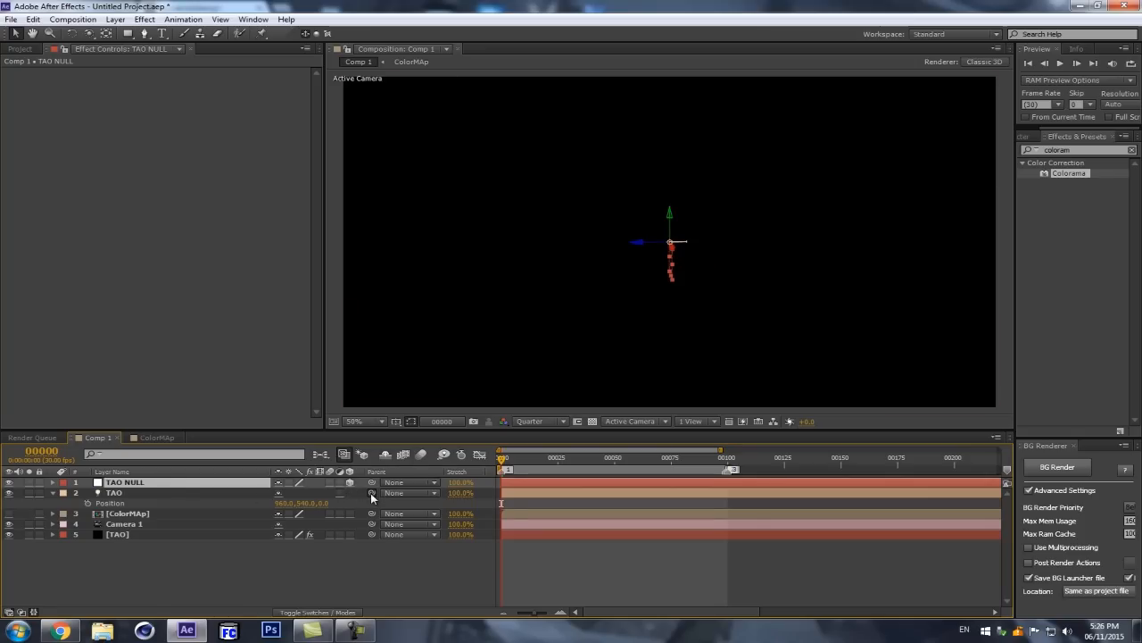
left_click_drag(371, 493, 183, 483)
key("F4")
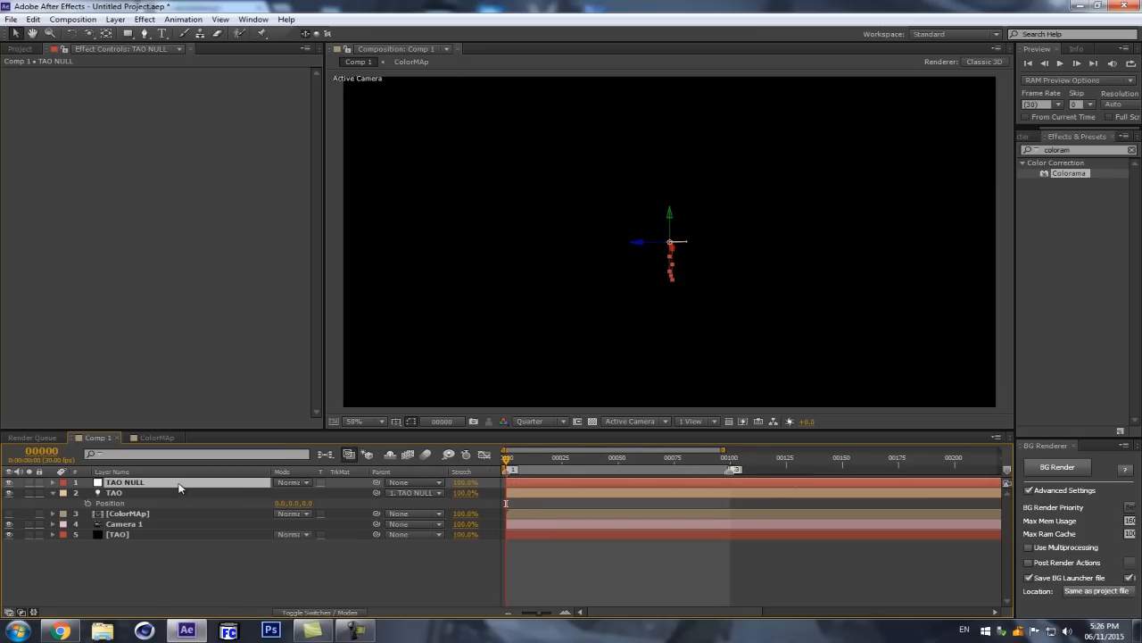
left_click(170, 496)
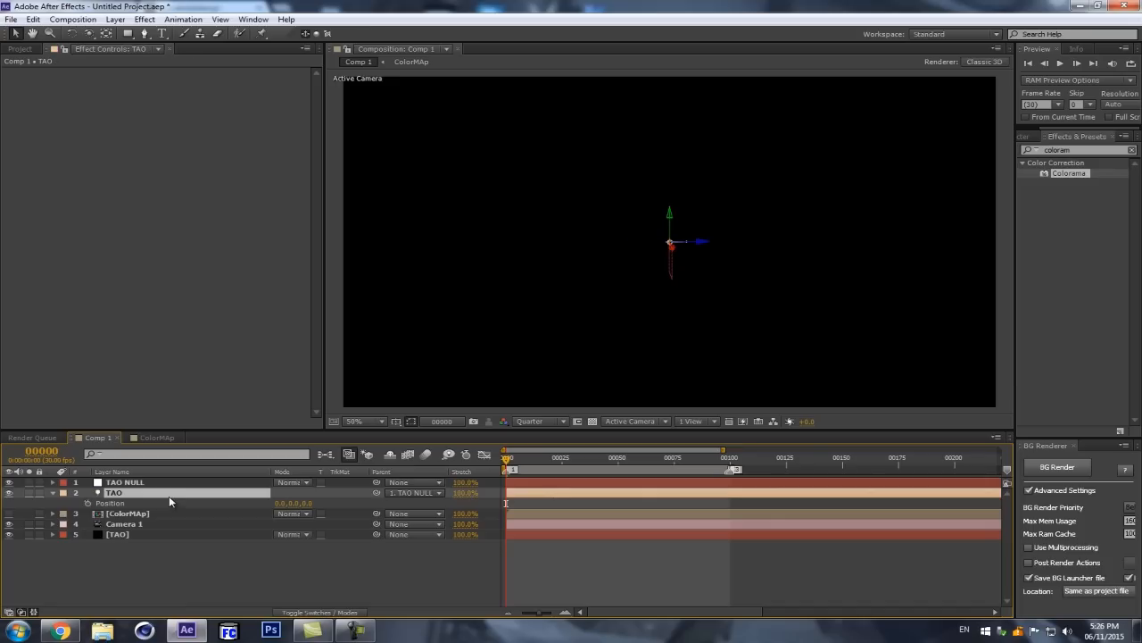
left_click(179, 486)
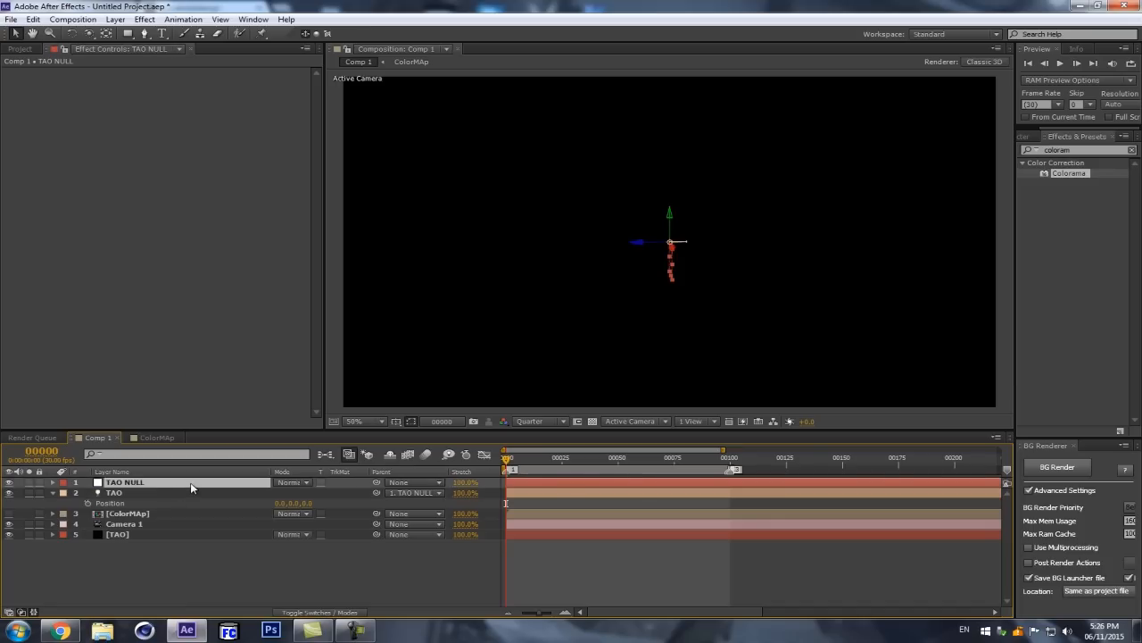
Step: Keyframe the TAO light's Position at frame 0, and set it to 1350, 0, 0 at frame 30
left_click(113, 493)
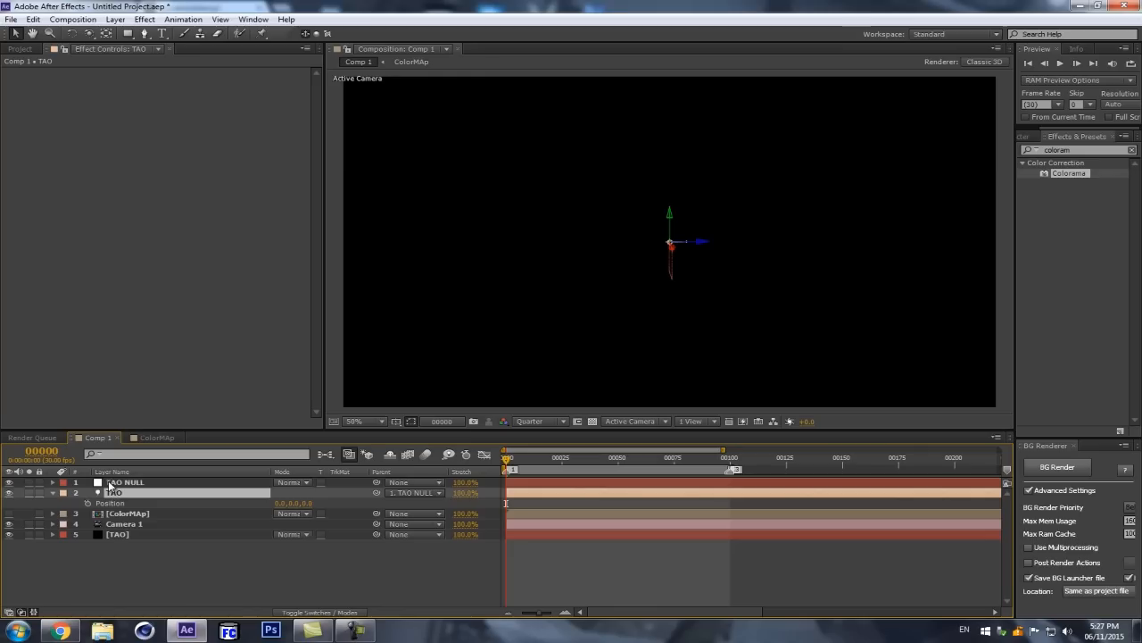
key("alt+shift+p")
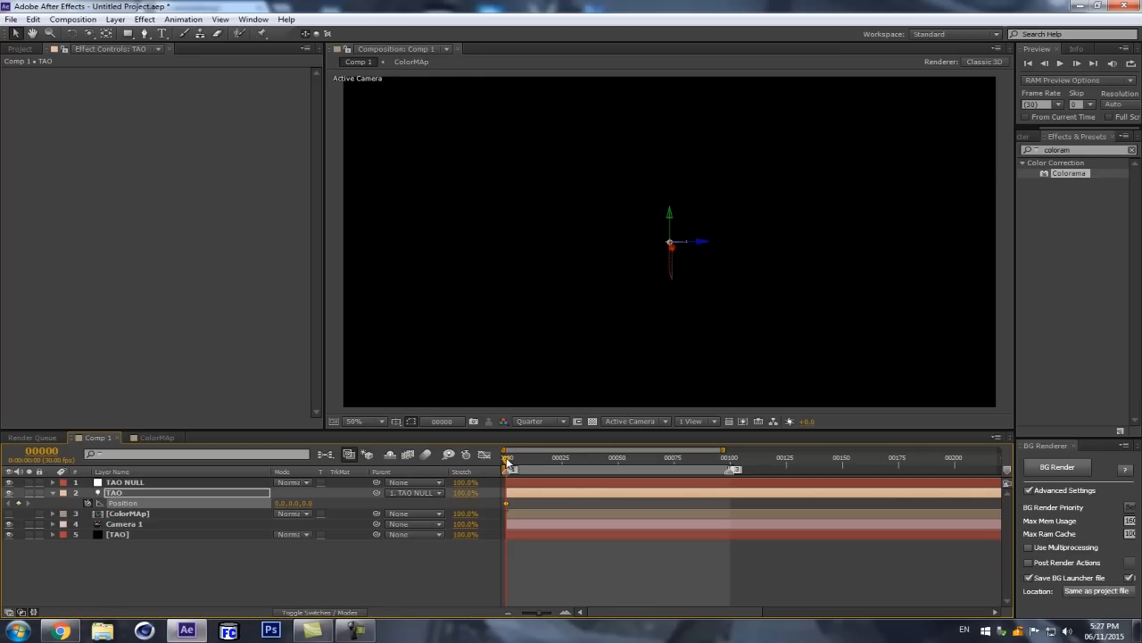
key("equal")
key("equal")
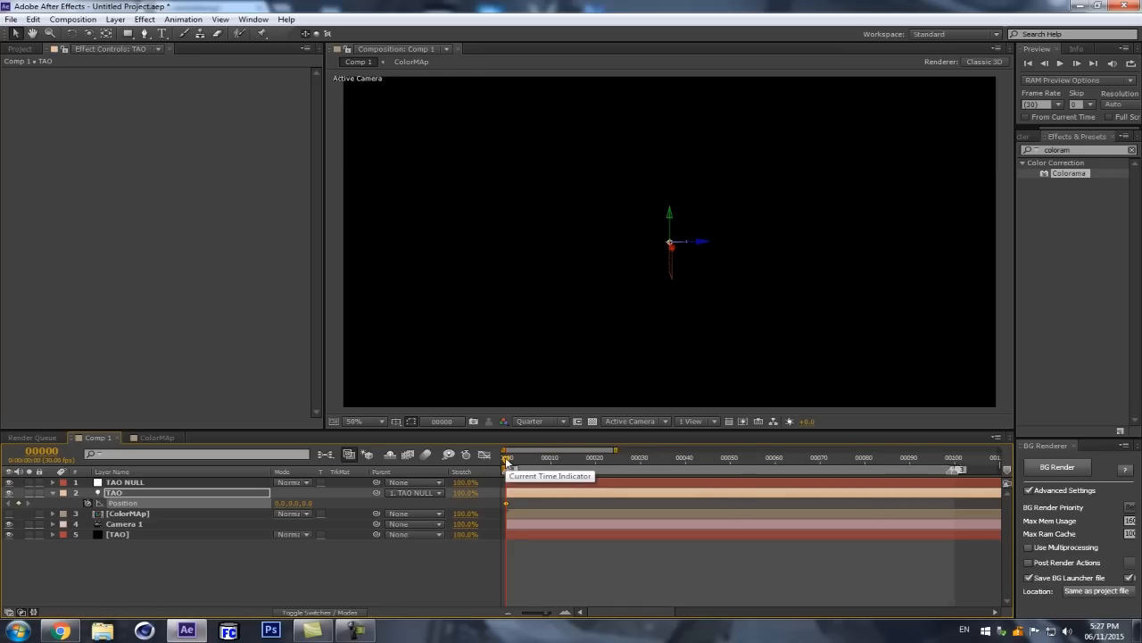
left_click_drag(506, 458, 617, 447)
left_click_drag(710, 423, 778, 413)
left_click_drag(280, 505, 314, 502)
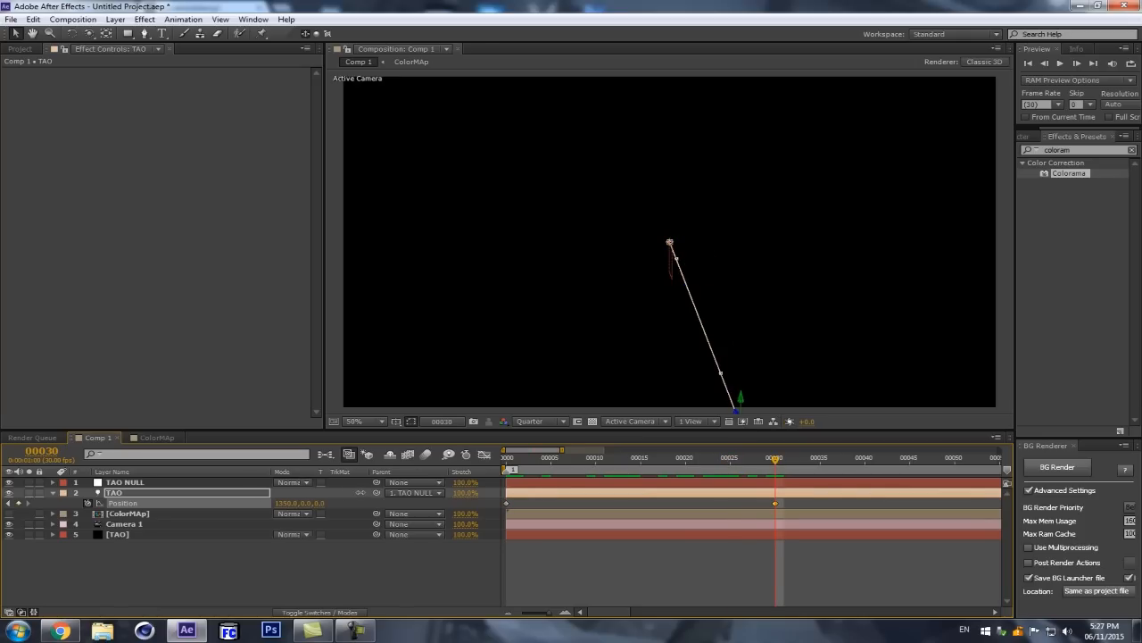
Step: Delete the Camera 1 layer from the composition
key("comma")
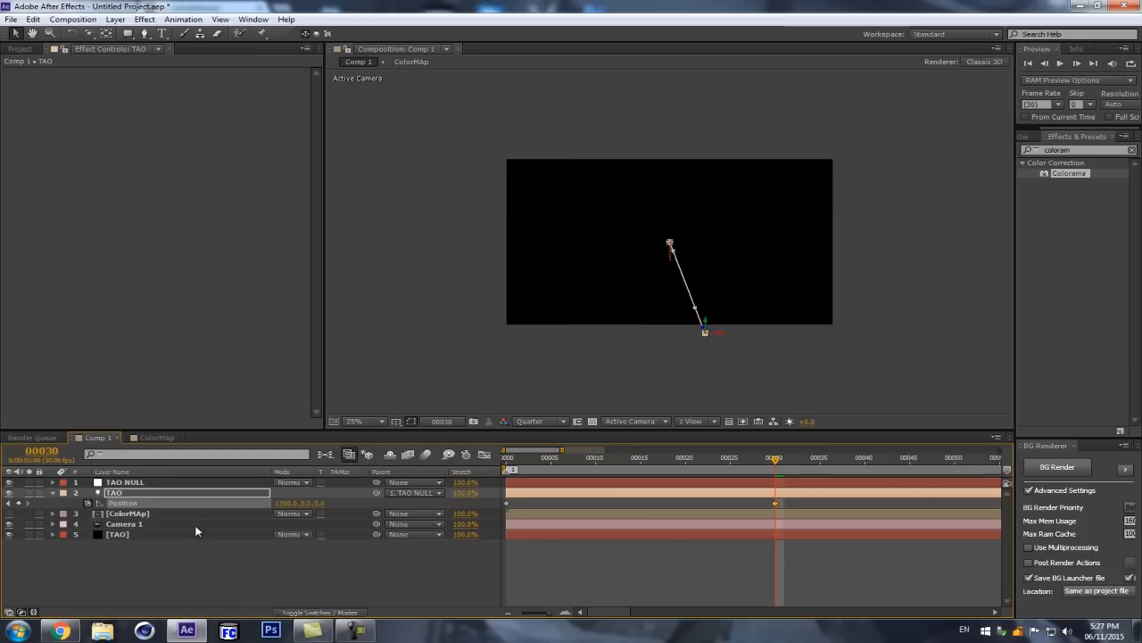
left_click(192, 525)
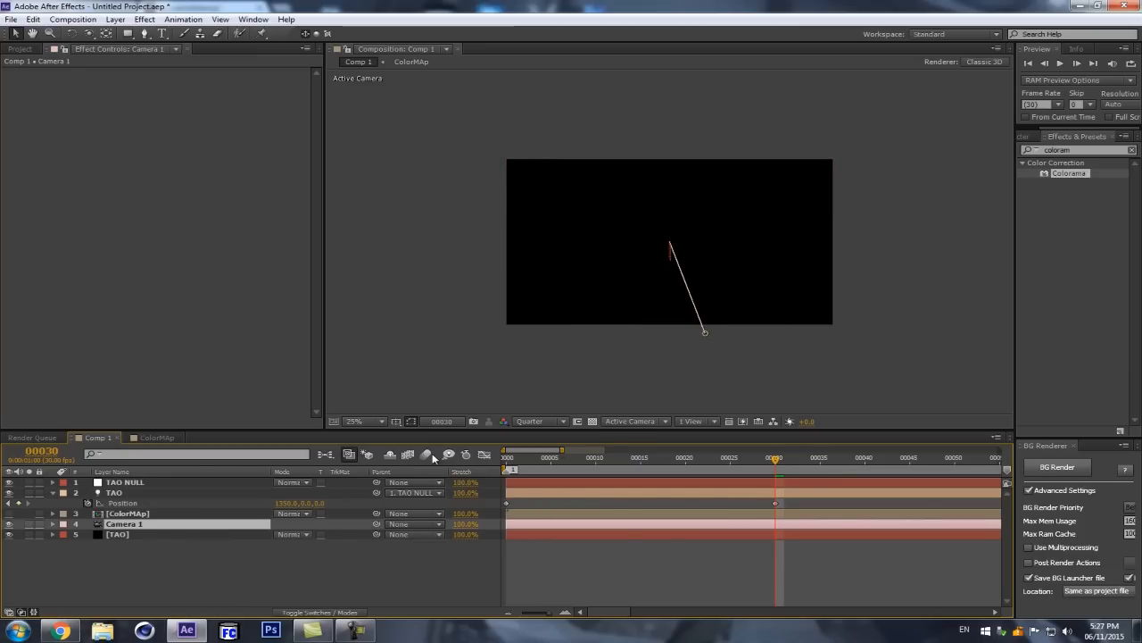
key("Delete")
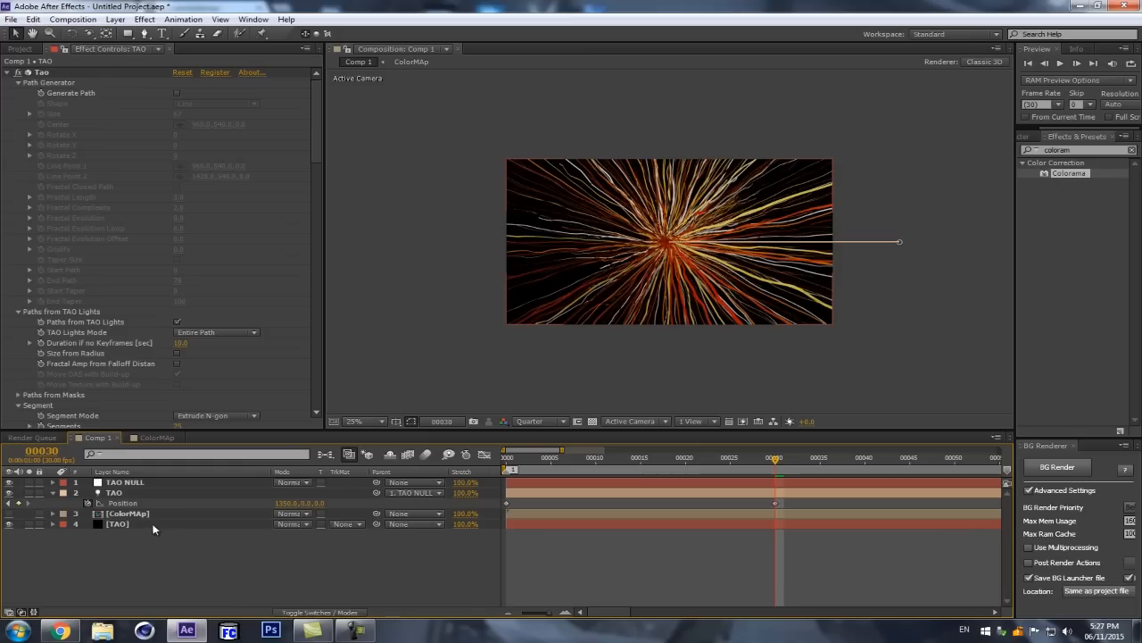
Step: Scrub the strands between frames 0 and 30 and compare the TAO solid's paths with Generate Path on and off
left_click(142, 522)
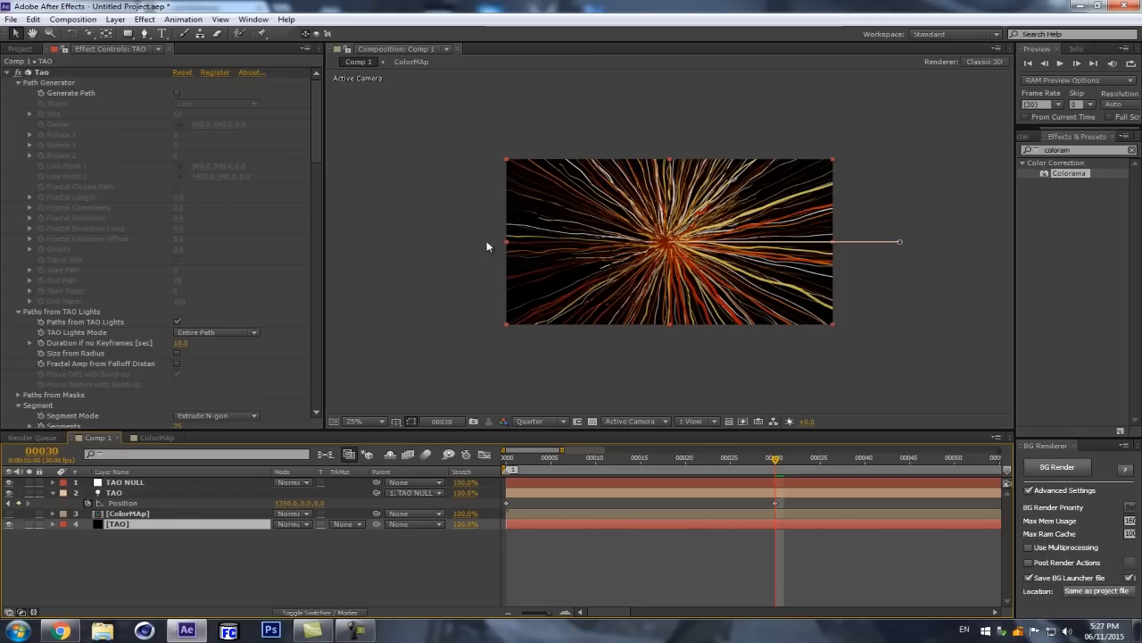
key("period")
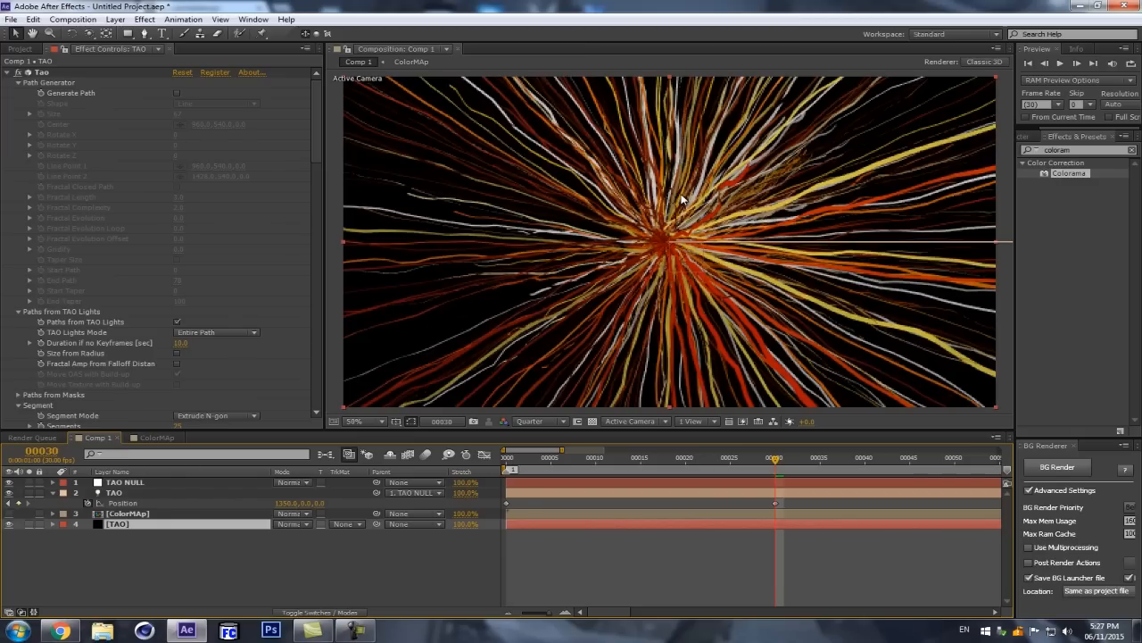
left_click(175, 94)
left_click(176, 94)
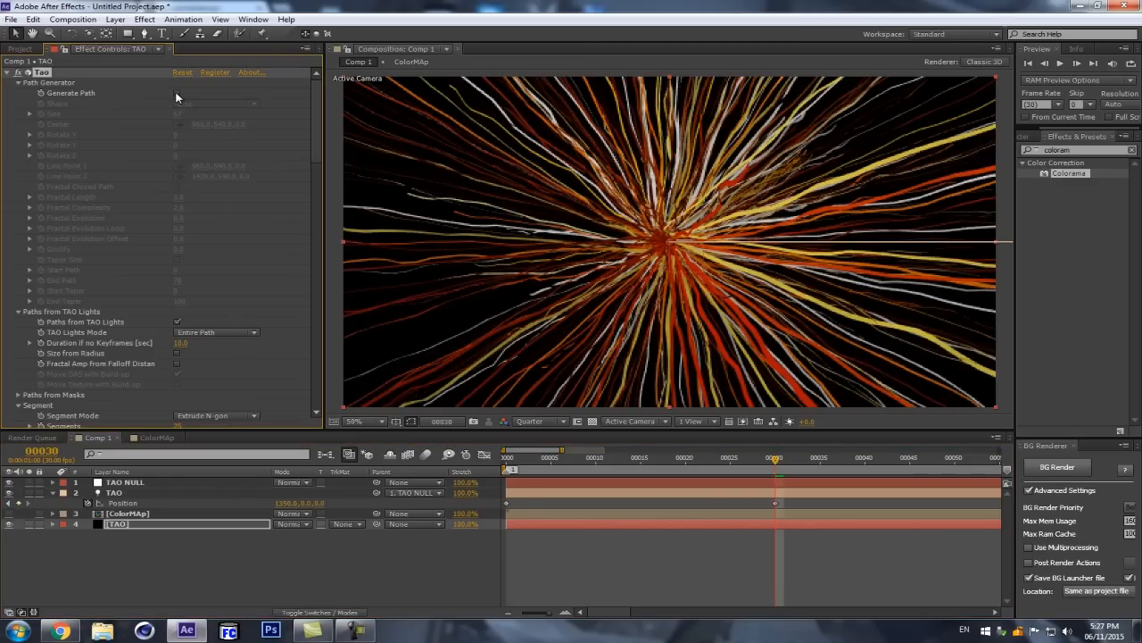
scroll(683, 229, "down", 1)
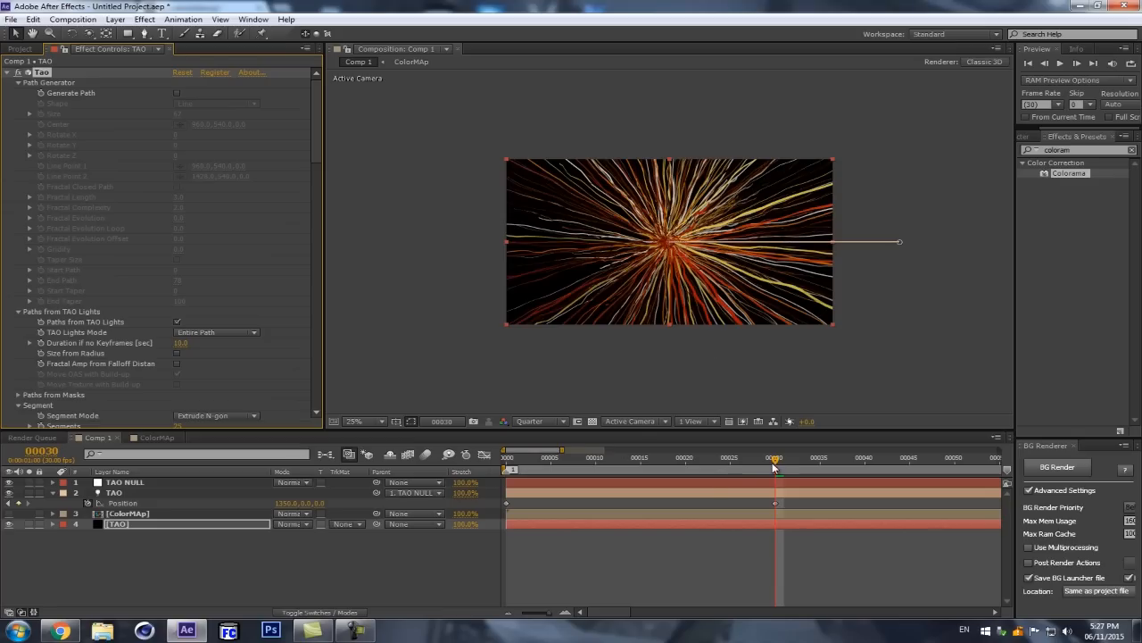
left_click_drag(775, 461, 500, 461)
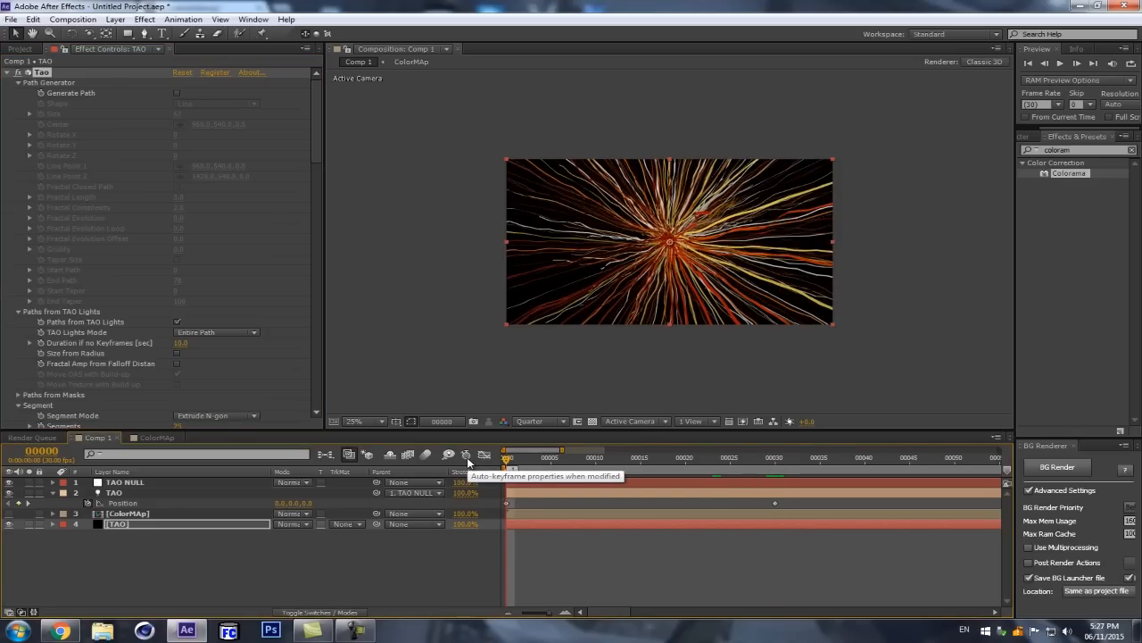
scroll(612, 236, "up", 1)
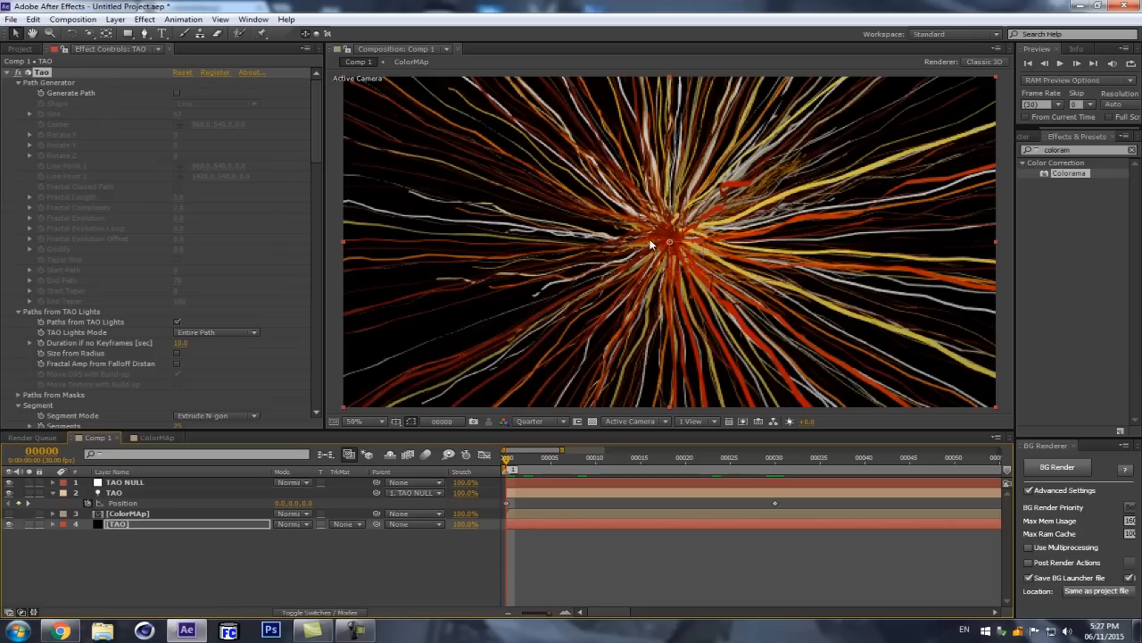
scroll(707, 218, "down", 1)
left_click_drag(509, 461, 769, 466)
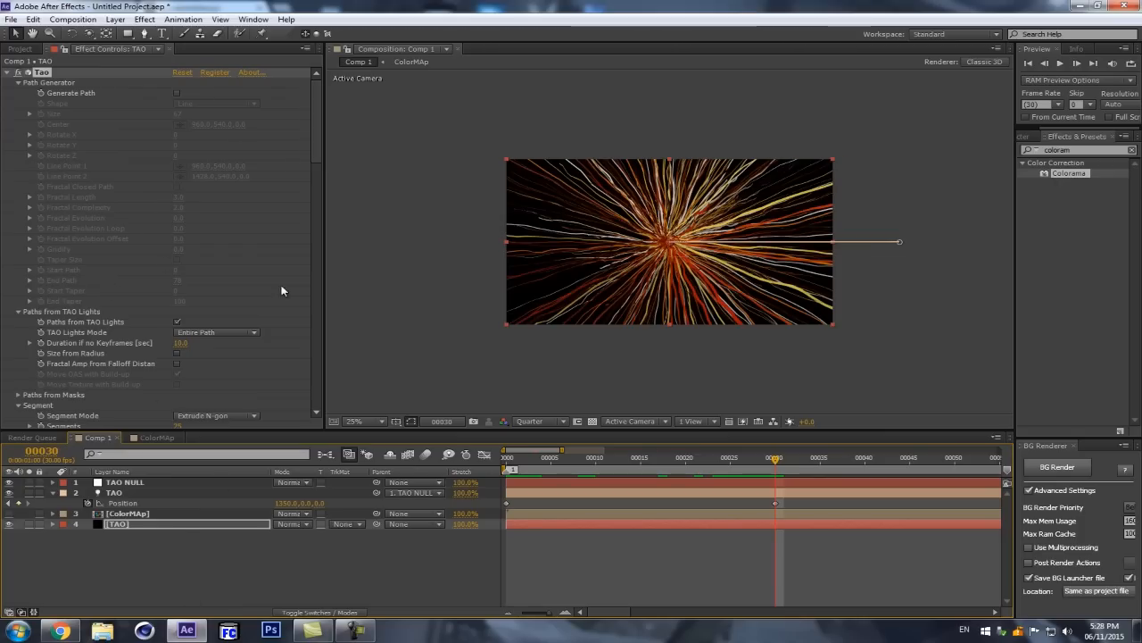
left_click(177, 93)
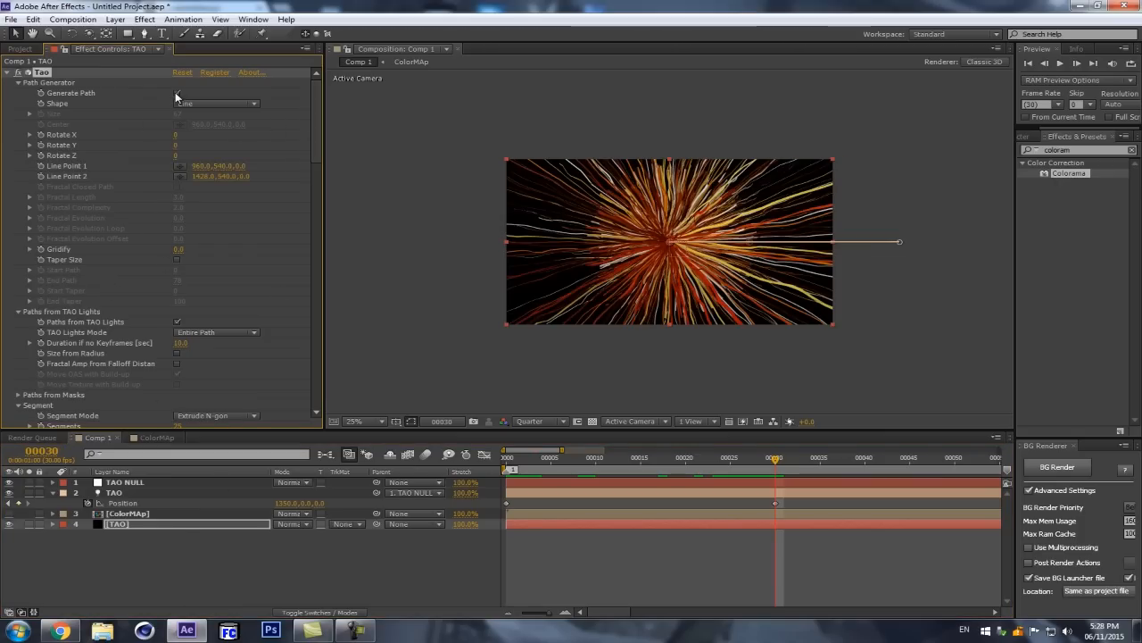
left_click(177, 94)
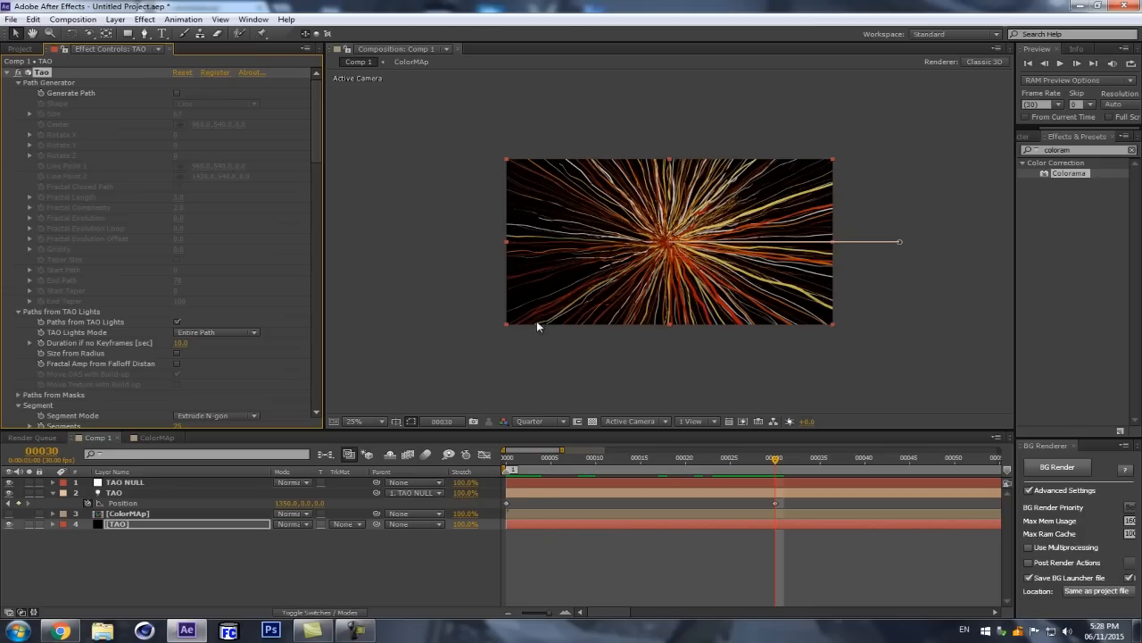
key("period")
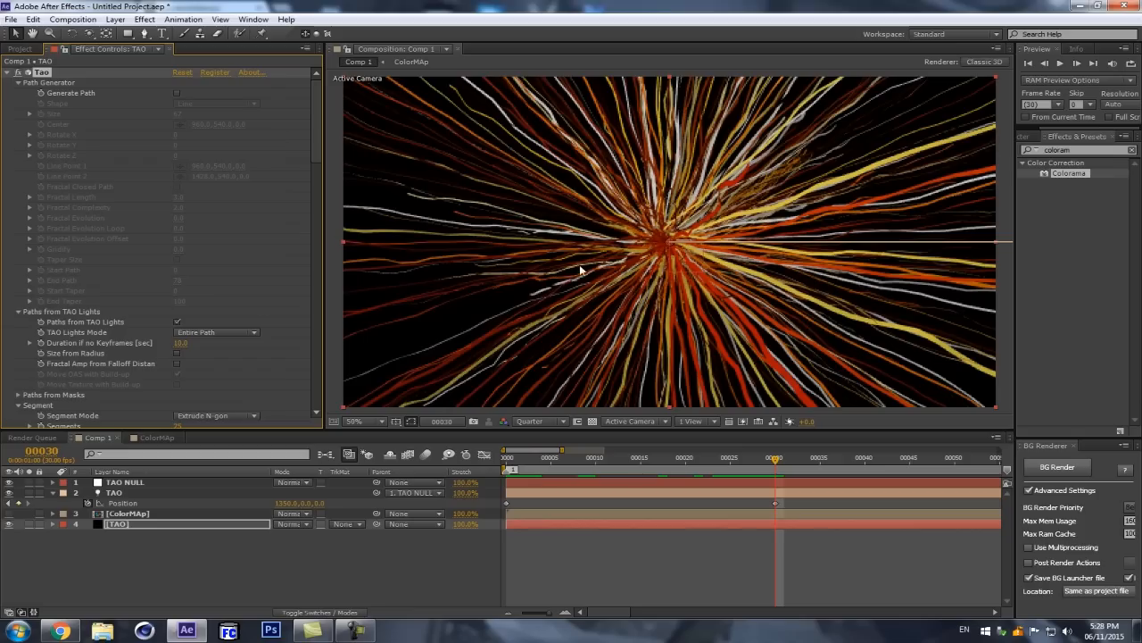
Step: Shorten the TAO light's path by setting its Position keyframe at frame 30 to 760, 0, 0
key("comma")
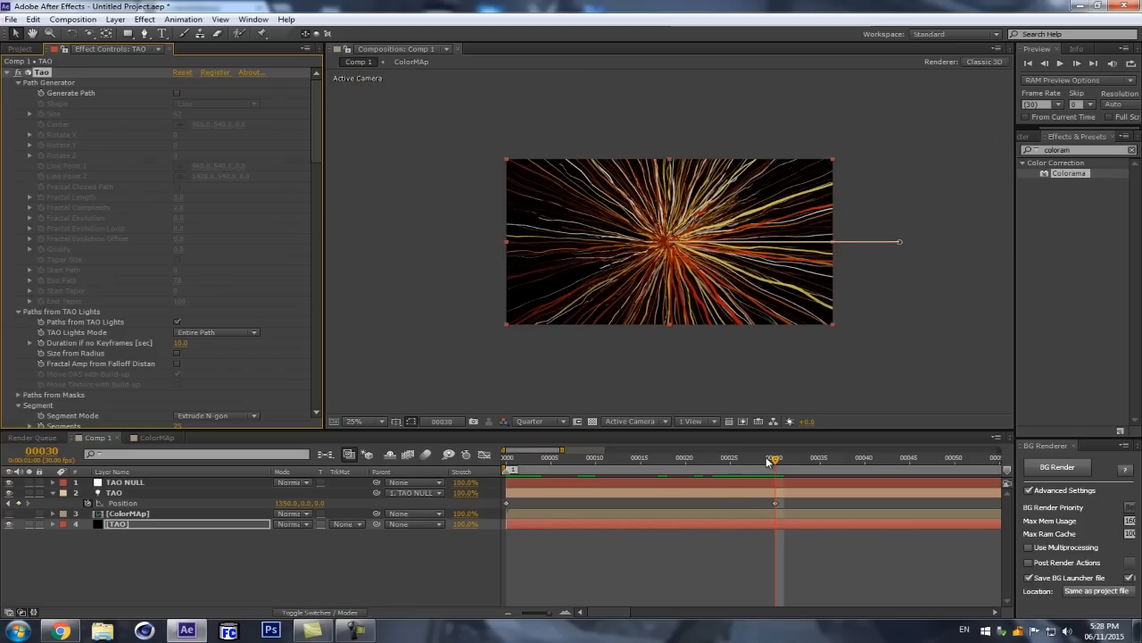
mouse_move(775, 460)
left_mouse_down()
mouse_move(477, 481)
mouse_move(773, 478)
left_mouse_up()
left_click_drag(282, 505, 95, 506)
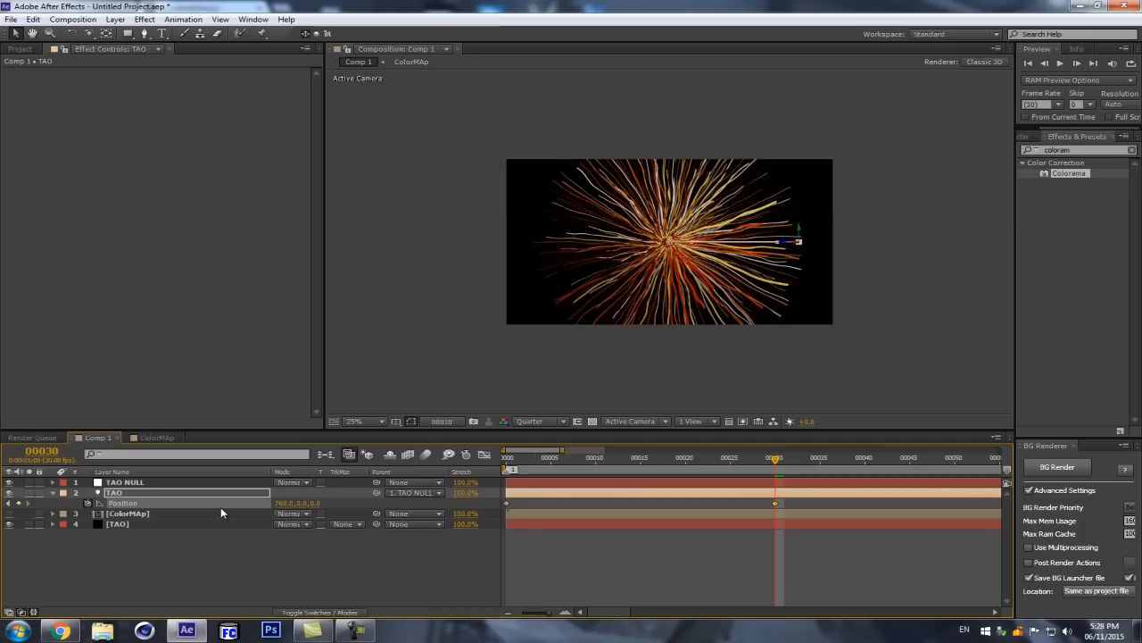
Step: Compare the shortened light-based strands at frame 30 with Generate Path switched on and off, leaving it off
left_click(191, 524)
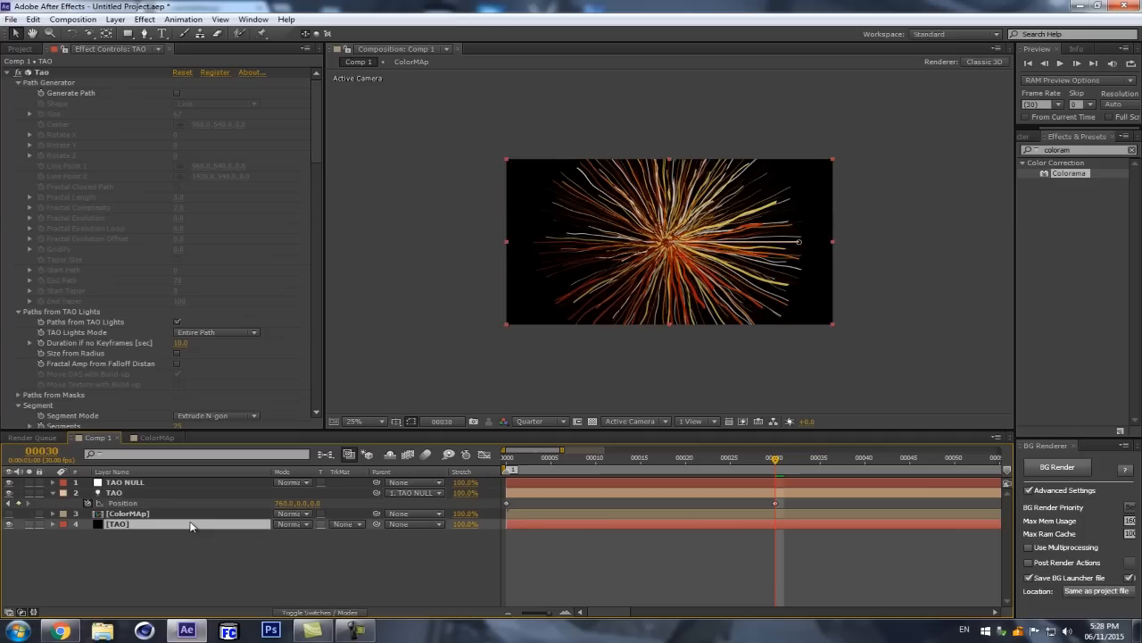
left_click(177, 93)
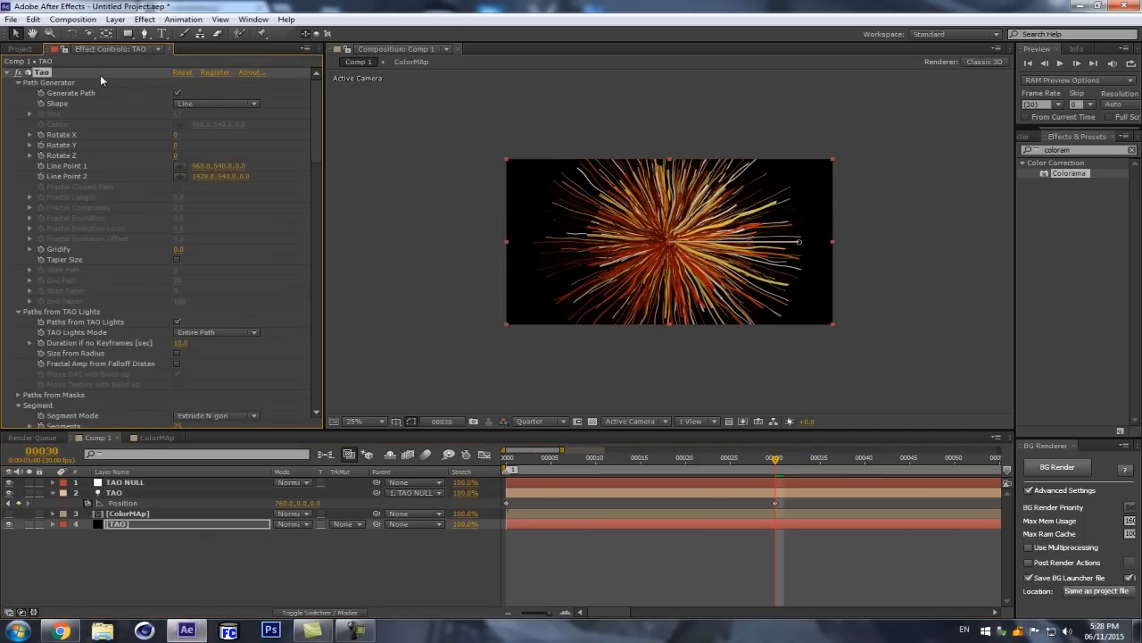
left_click(176, 93)
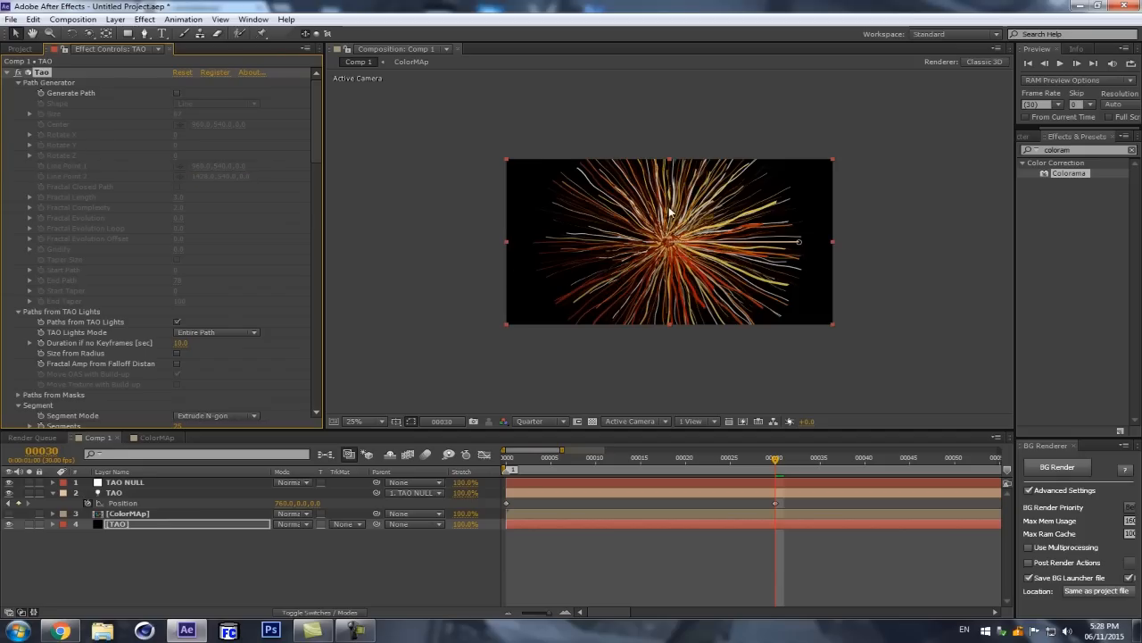
key("period")
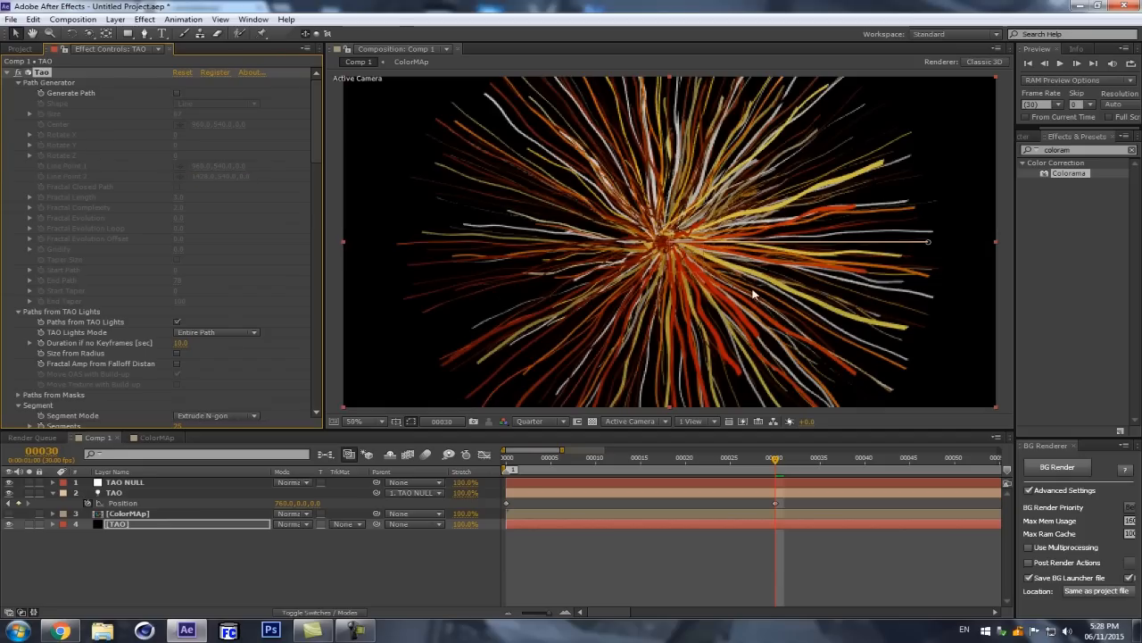
left_click(175, 93)
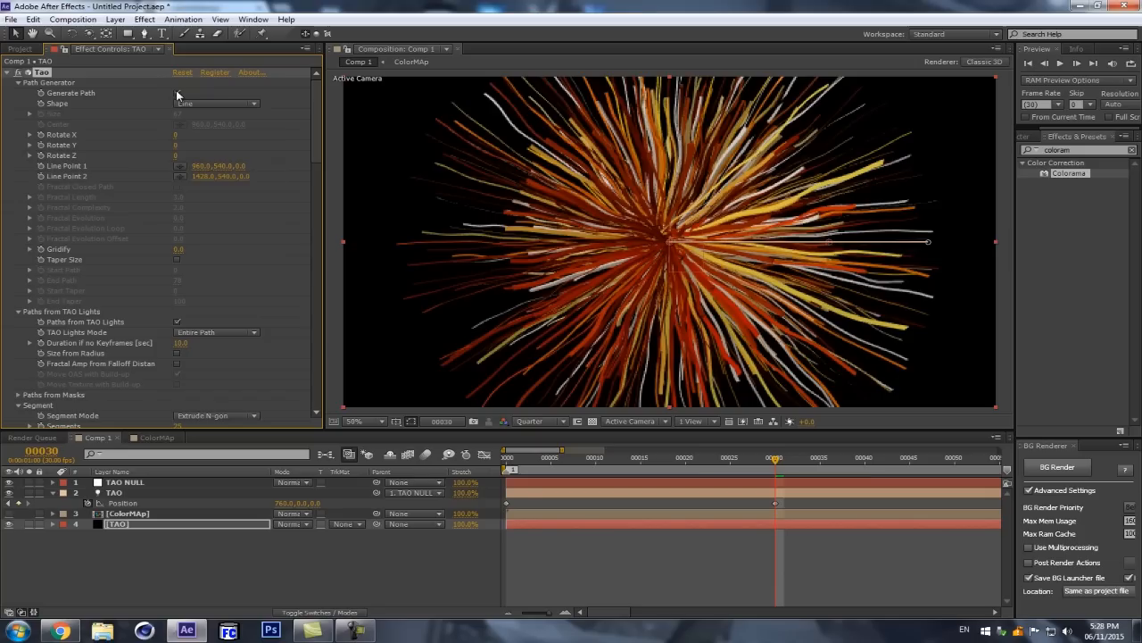
left_click(177, 93)
key("comma")
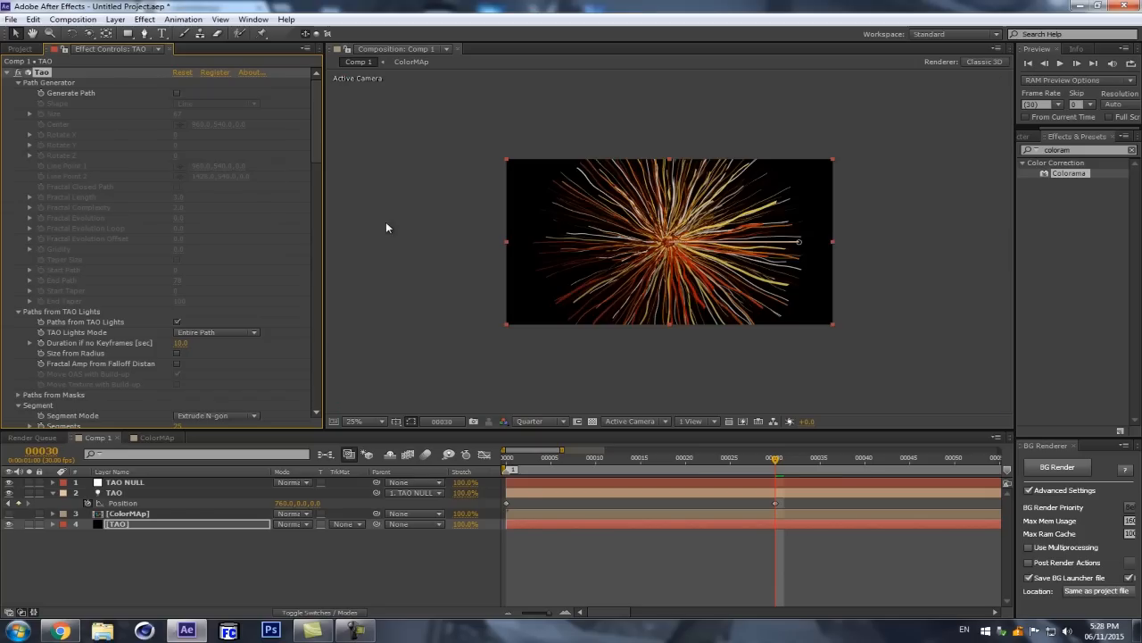
key("period")
Step: Return the current time to frame 0 and select the TAO solid
left_click(163, 493)
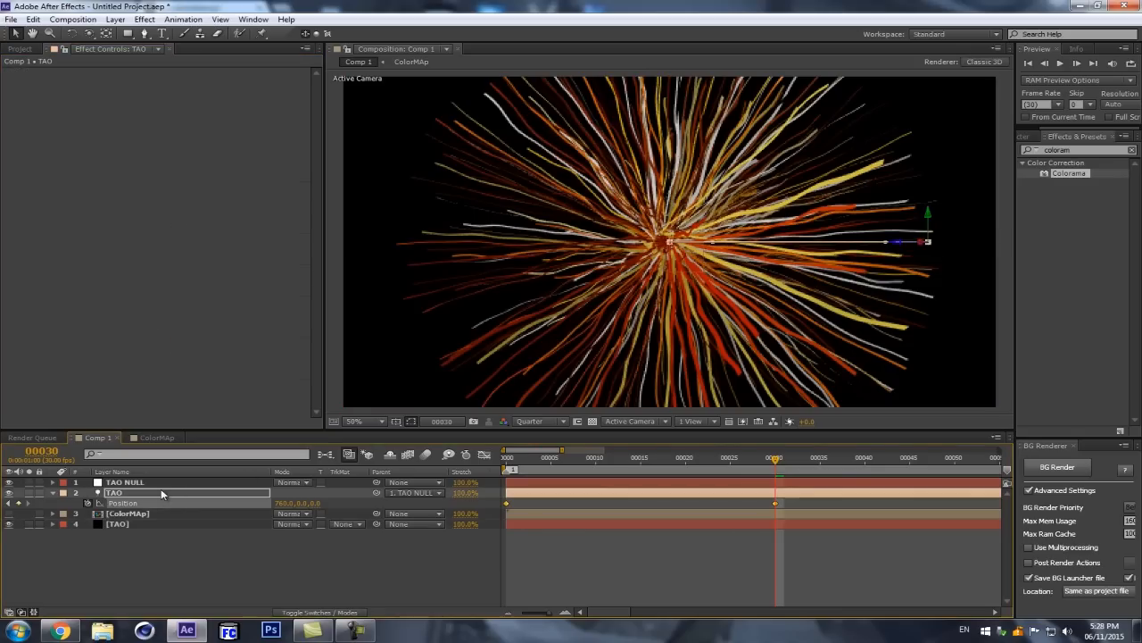
left_click(163, 484)
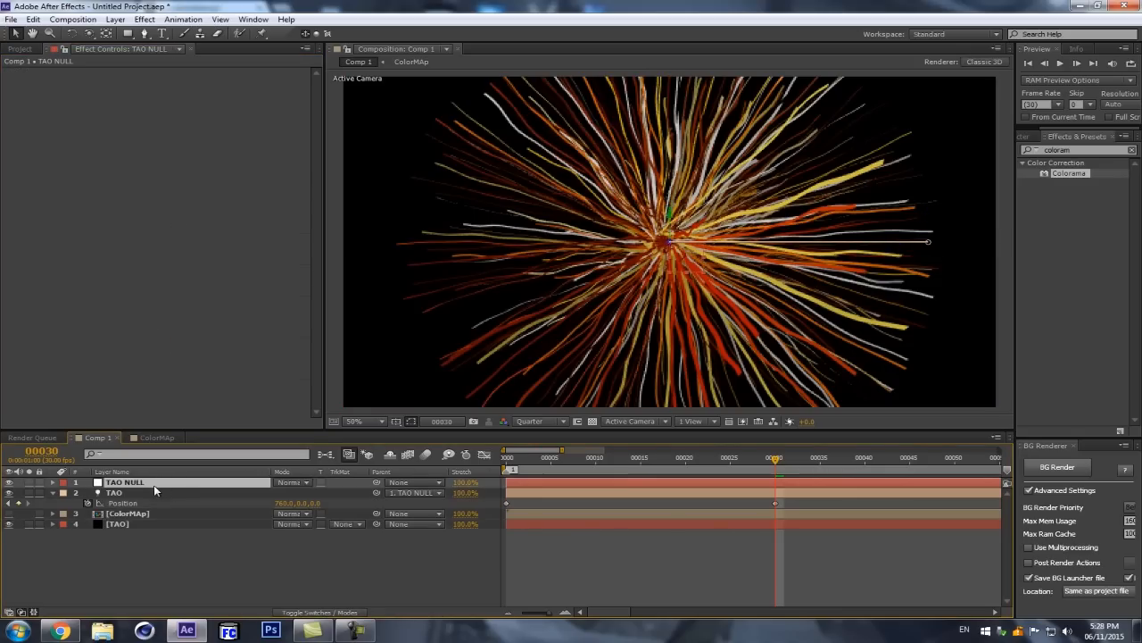
left_click_drag(773, 458, 439, 476)
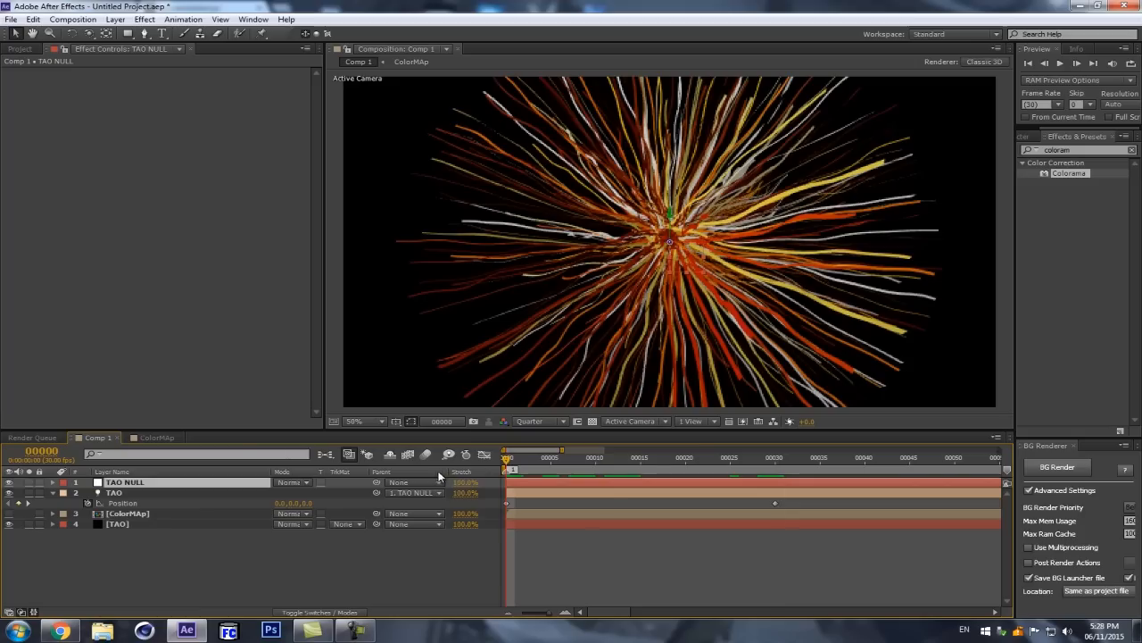
left_click(214, 492)
left_click(132, 484)
left_click(156, 523)
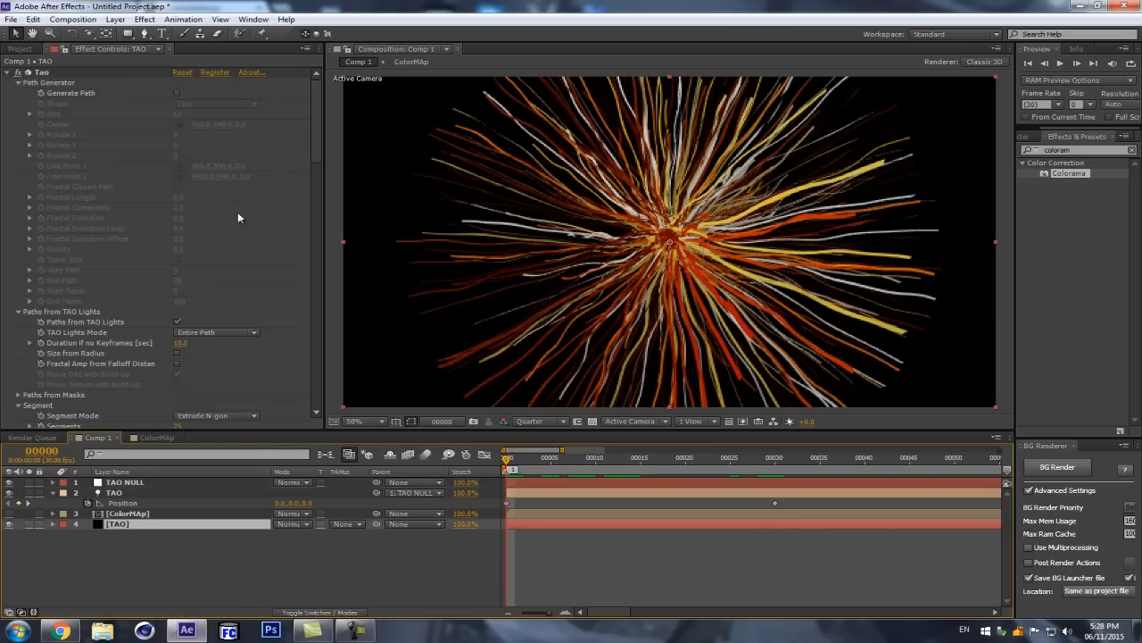
Step: Set both R2 Repetitions and R1 Repetitions of the TAO solid's Tao effect to 0
left_click_drag(318, 104, 323, 284)
left_click(178, 241)
left_click(178, 241)
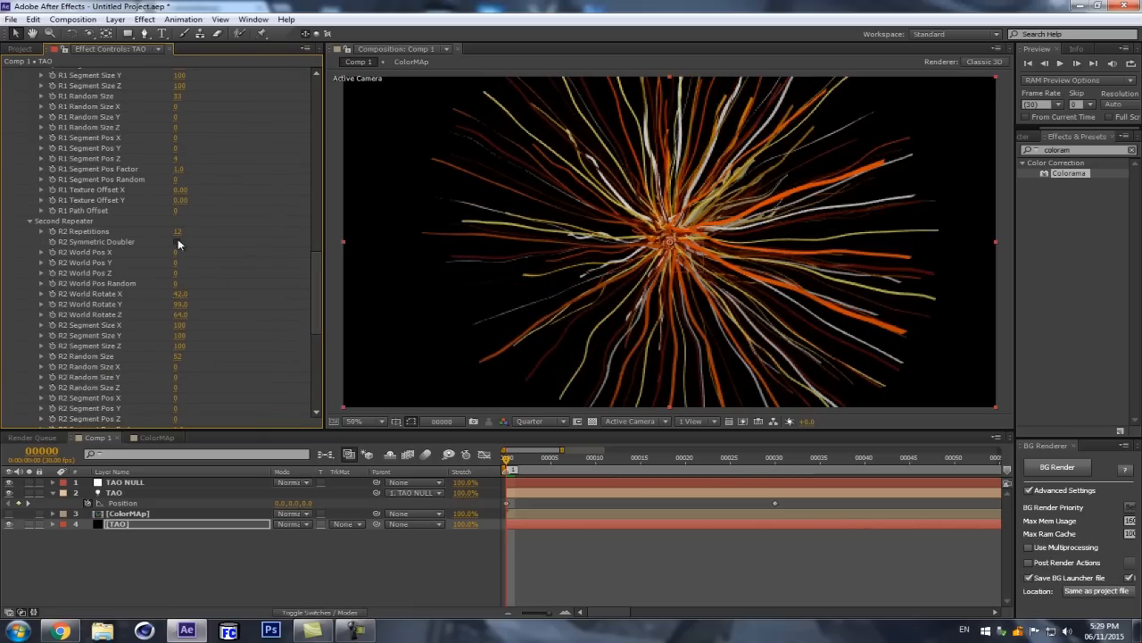
left_click(183, 231)
type("0")
key("Return")
left_click_drag(318, 257, 316, 220)
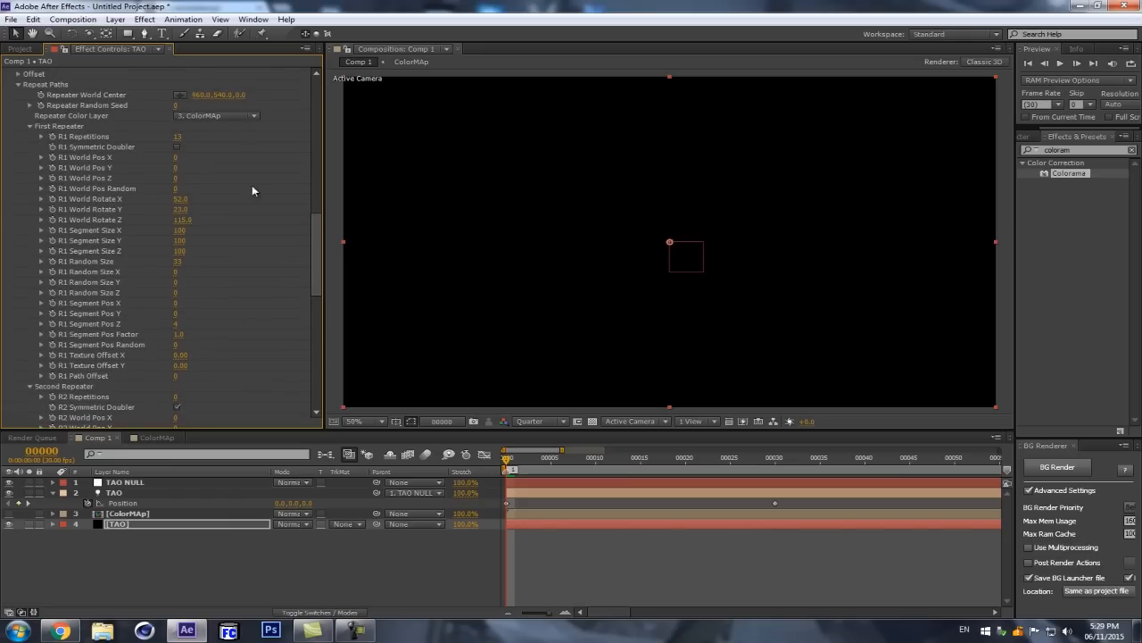
left_click(178, 138)
type("0")
key("Return")
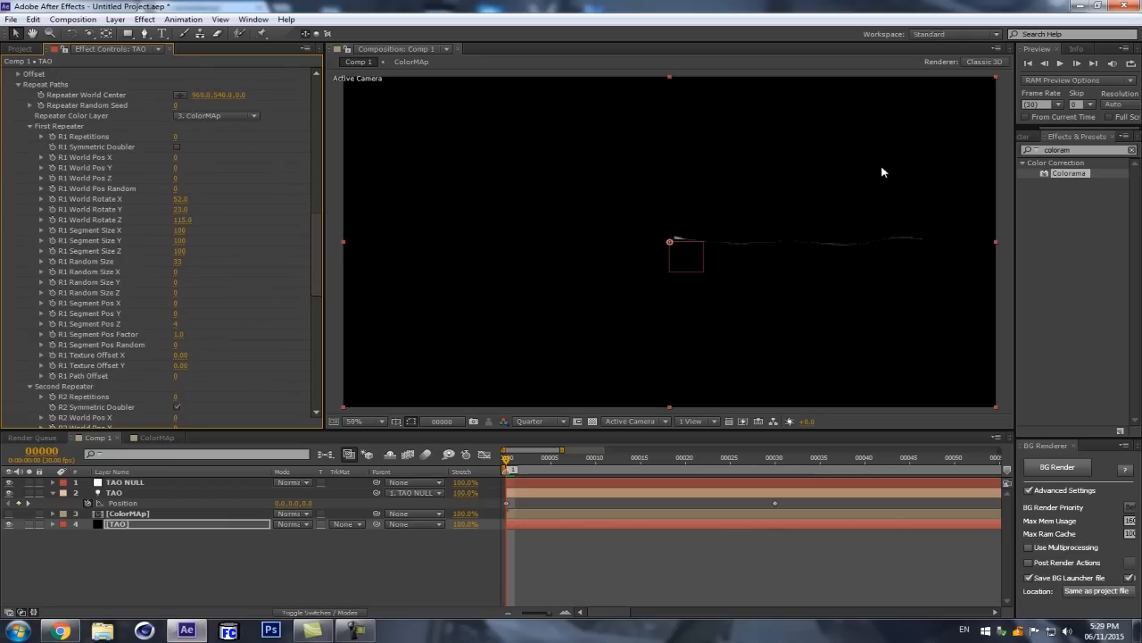
Step: Set the Repeater Color Layer of the Tao effect to None
scroll(835, 195, "down", 1)
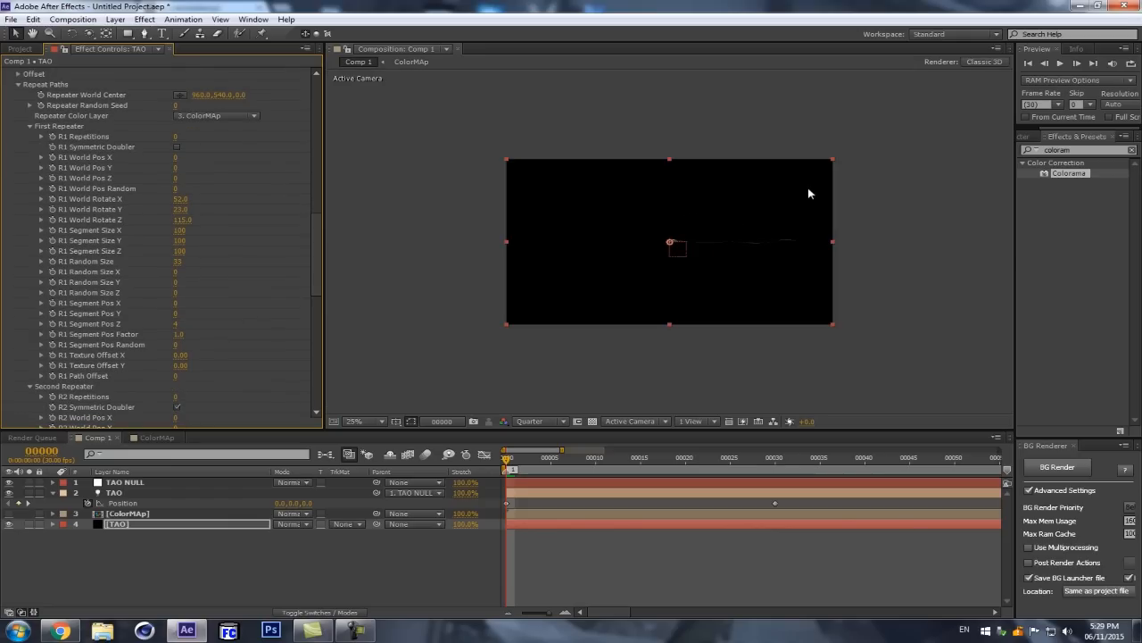
left_click(217, 116)
left_click(216, 128)
scroll(924, 265, "up", 3)
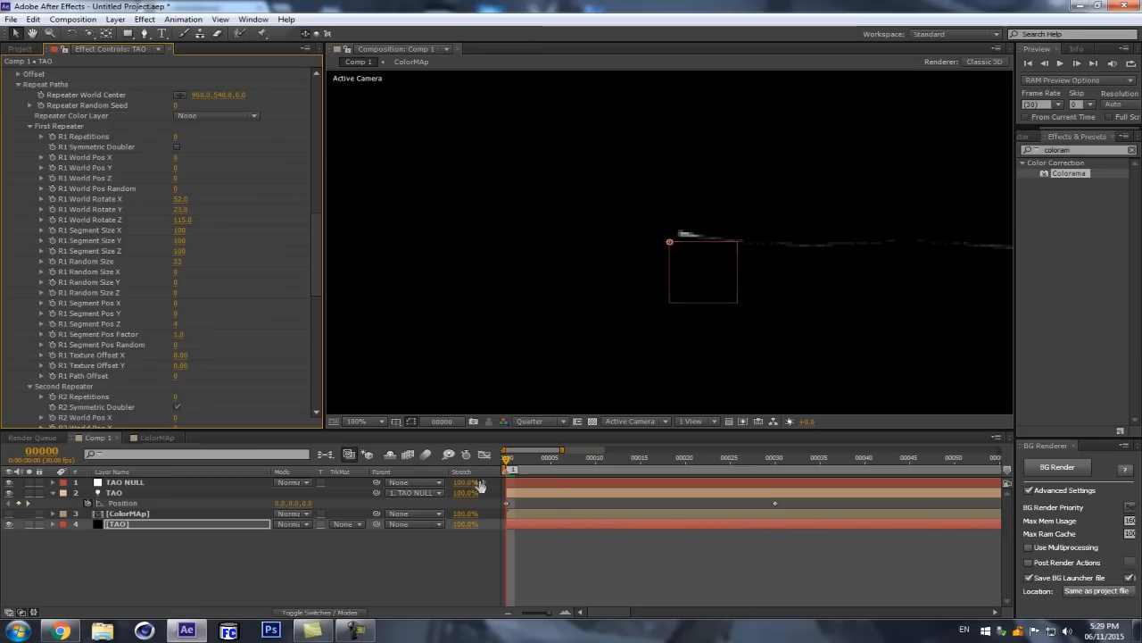
Step: Change the TAO light's color to blue and collapse its properties
left_click(173, 493)
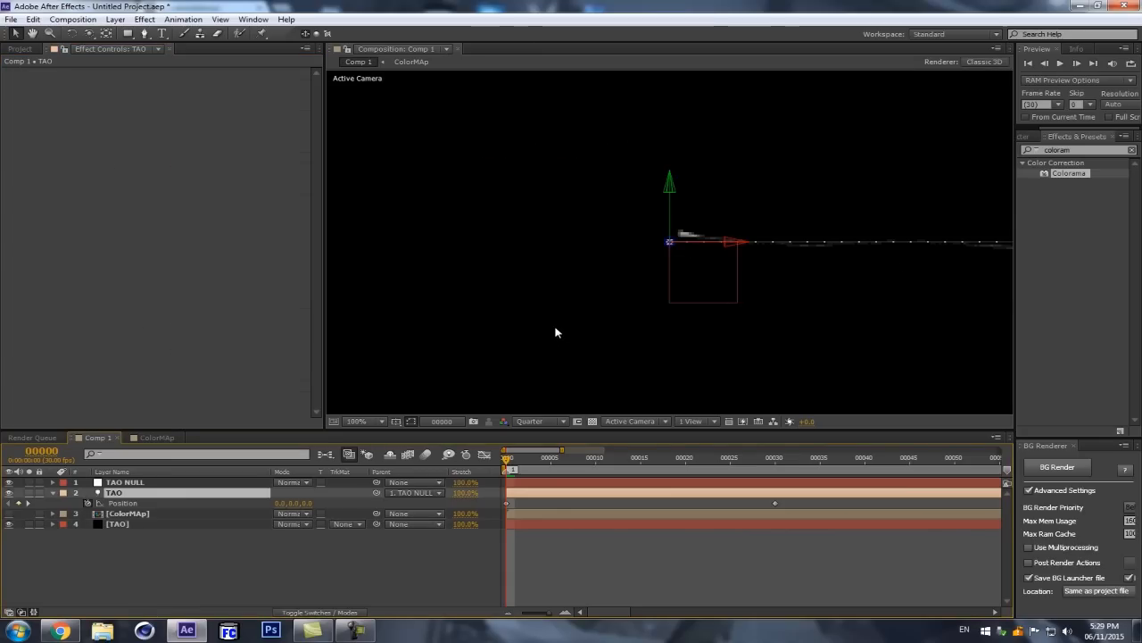
key("a")
key("a")
left_click(282, 524)
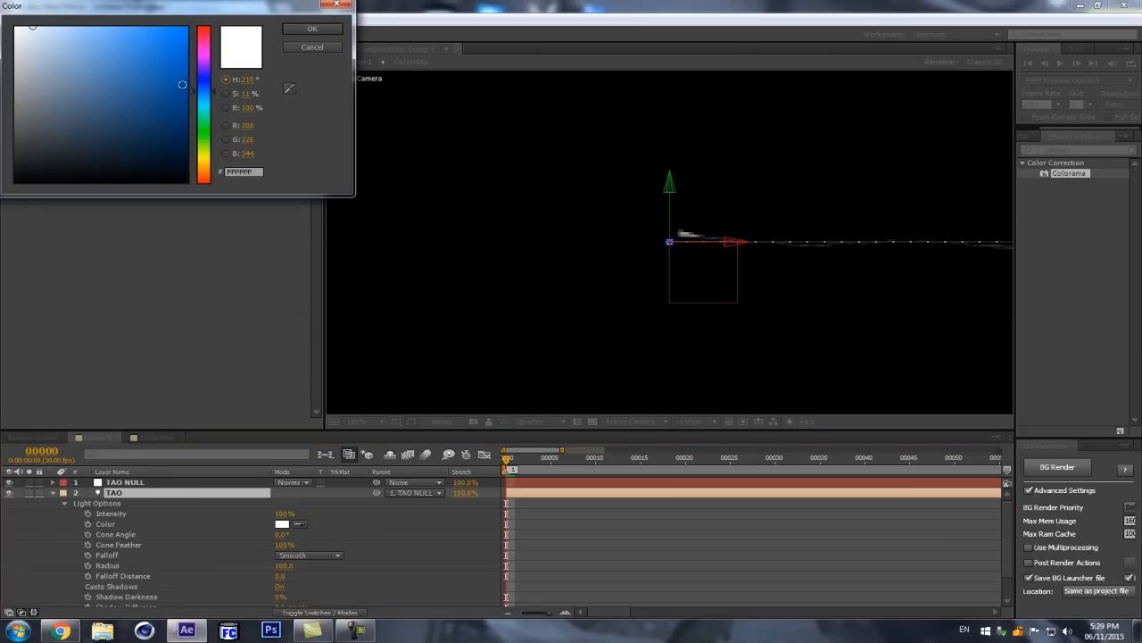
left_click(204, 83)
left_click(166, 47)
left_click(312, 29)
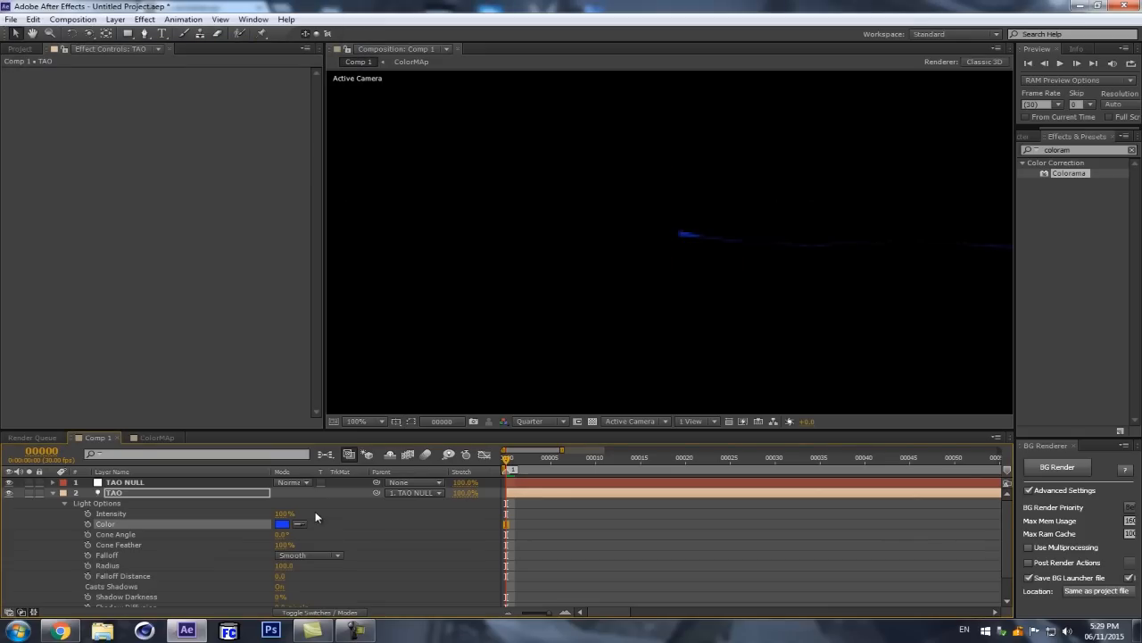
scroll(836, 260, "down", 1)
scroll(841, 260, "up", 1)
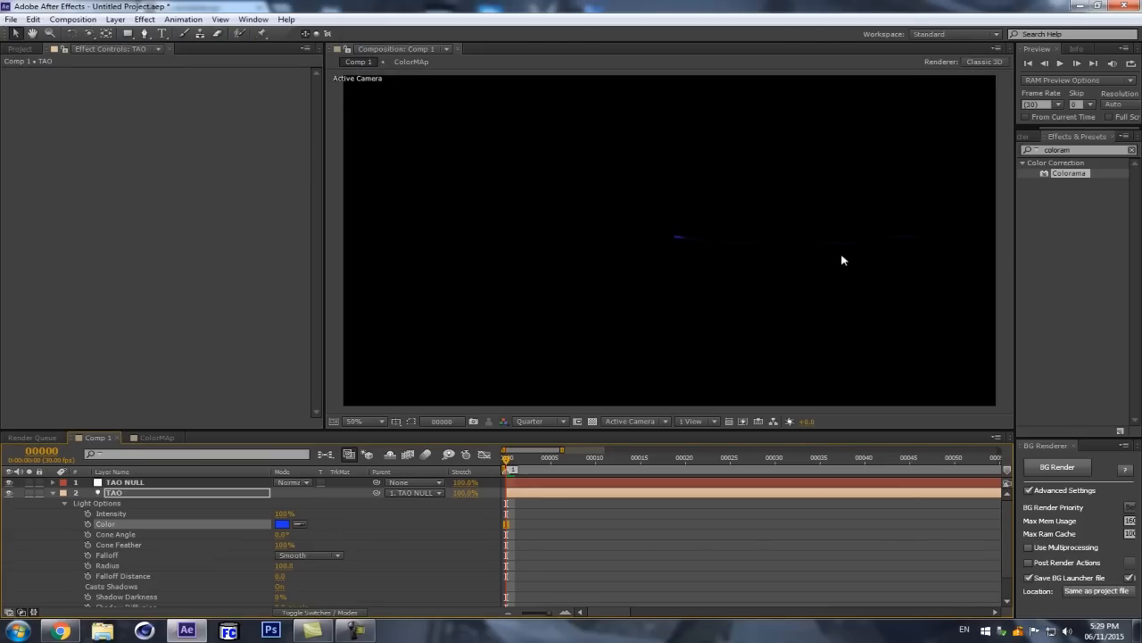
left_click(54, 493)
left_click(165, 497)
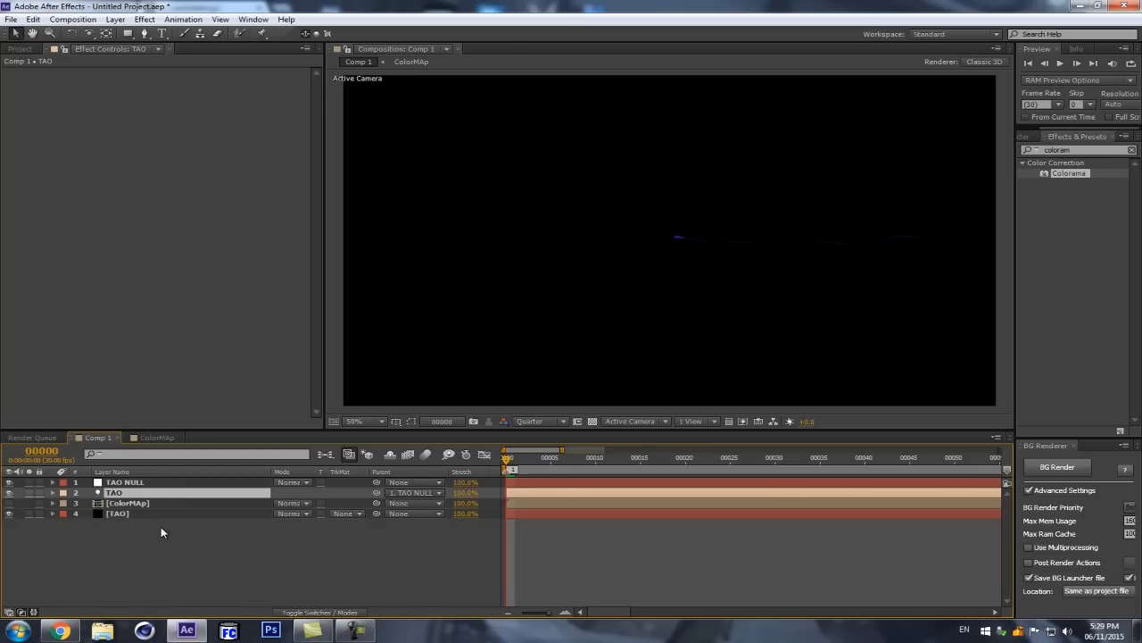
Step: Examine the TAO solid's single strand against the transparency grid, leaving the grid off
left_click(159, 514)
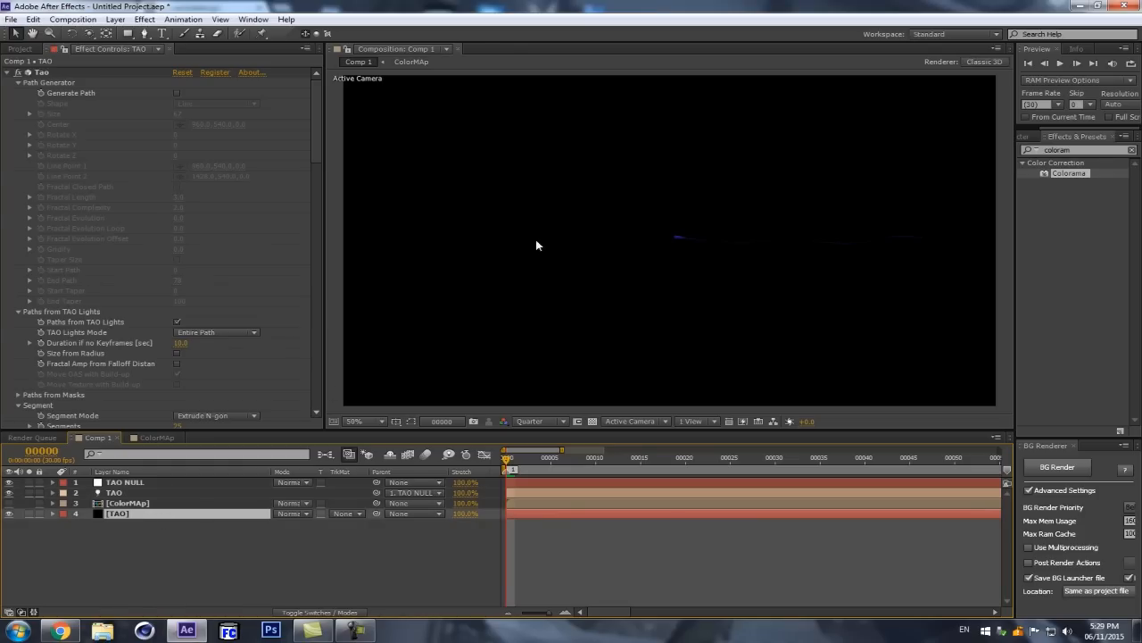
scroll(315, 218, "down", 3)
left_click_drag(315, 183, 331, 331)
left_click(593, 421)
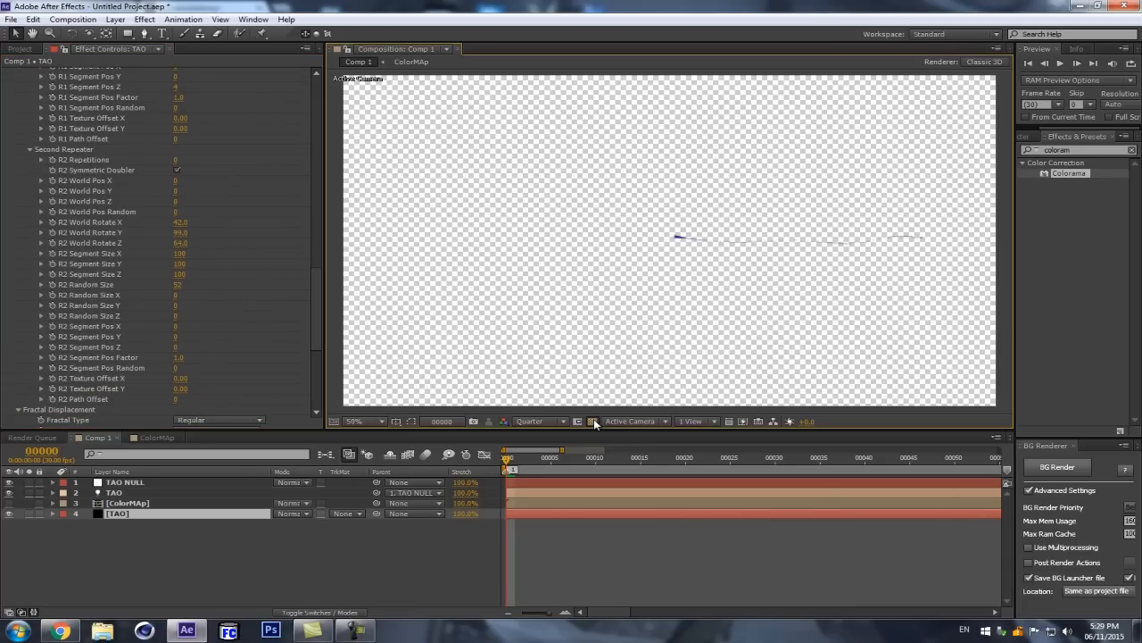
left_click(593, 421)
Step: Set the Tao segment's Sides to 3 and turn off Orient to Path
scroll(170, 235, "up", 4)
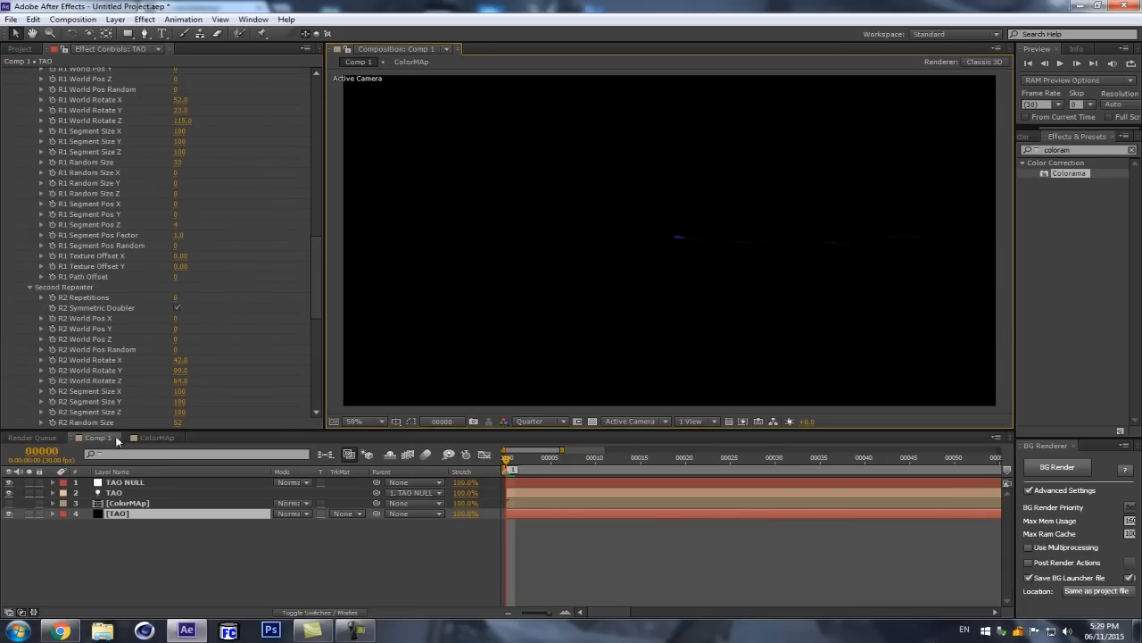
scroll(197, 234, "up", 3)
scroll(190, 219, "up", 8)
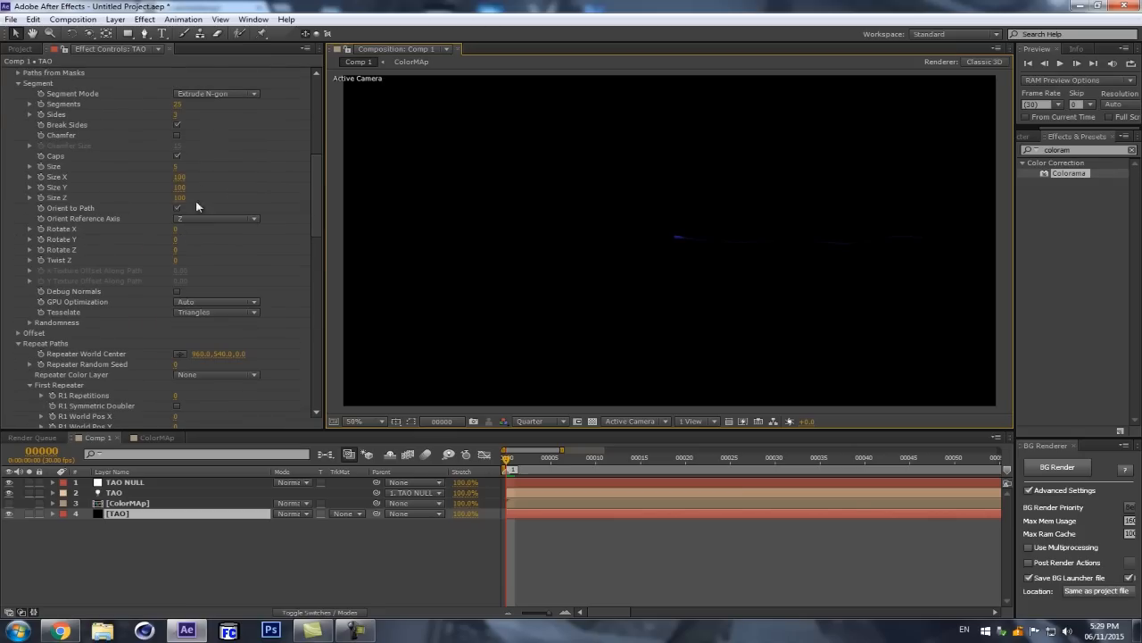
left_click_drag(177, 166, 504, 198)
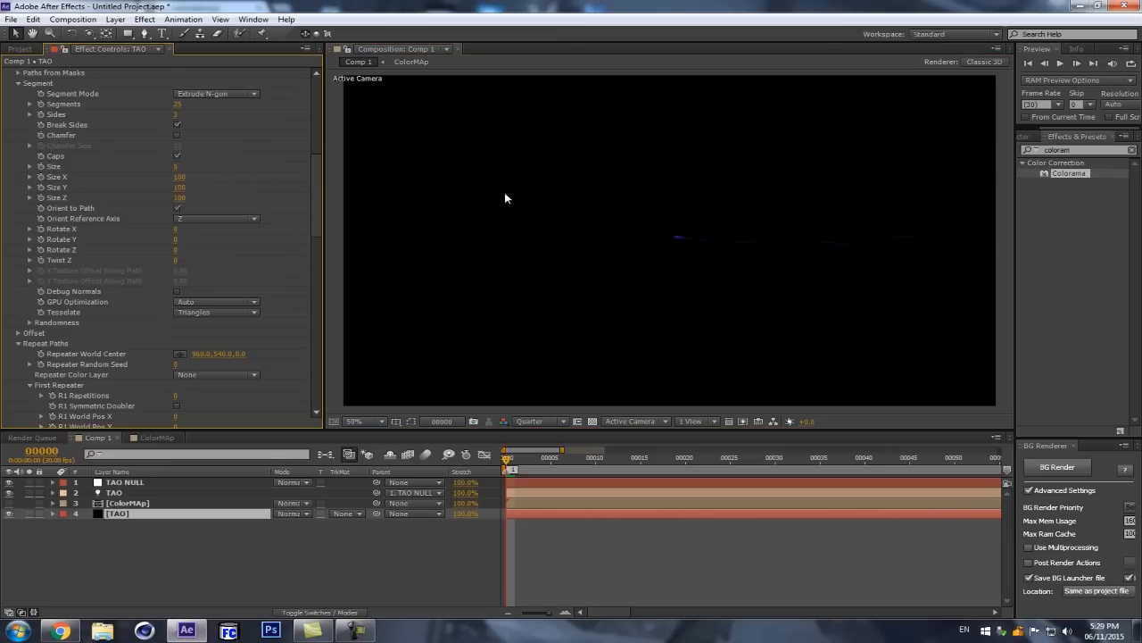
left_click(178, 208)
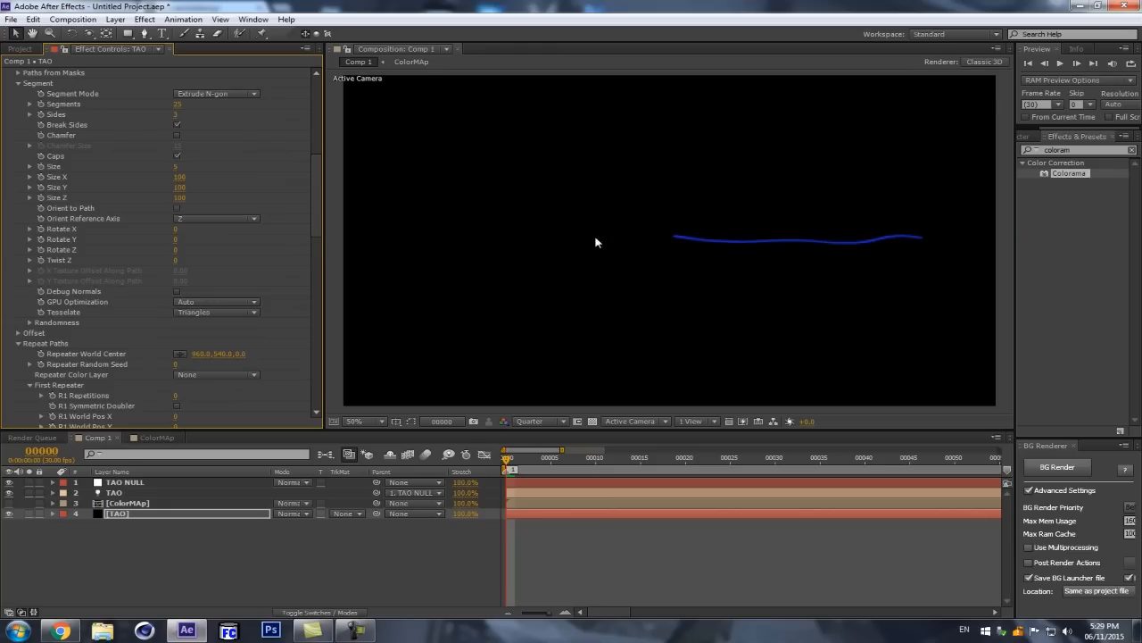
Step: Test rotating the strand by setting the TAO NULL's Orientation to 15°, 33°, 57°
left_click(120, 482)
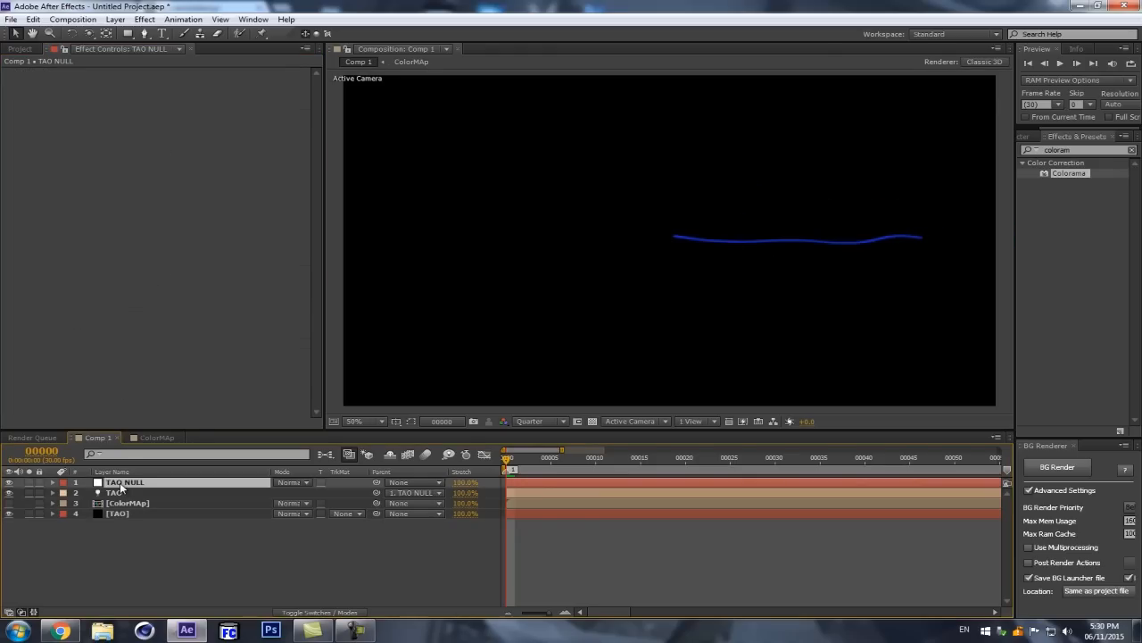
key("r")
left_click_drag(283, 505, 295, 507)
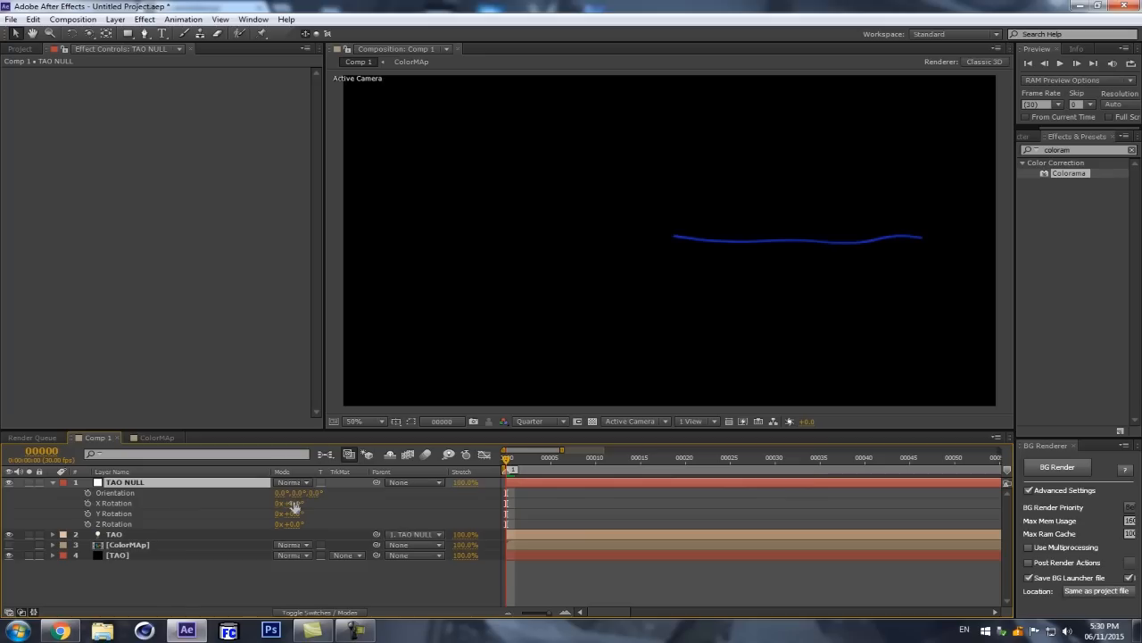
left_click(294, 505)
left_click(387, 514)
left_click(98, 484)
left_click_drag(282, 498, 262, 492)
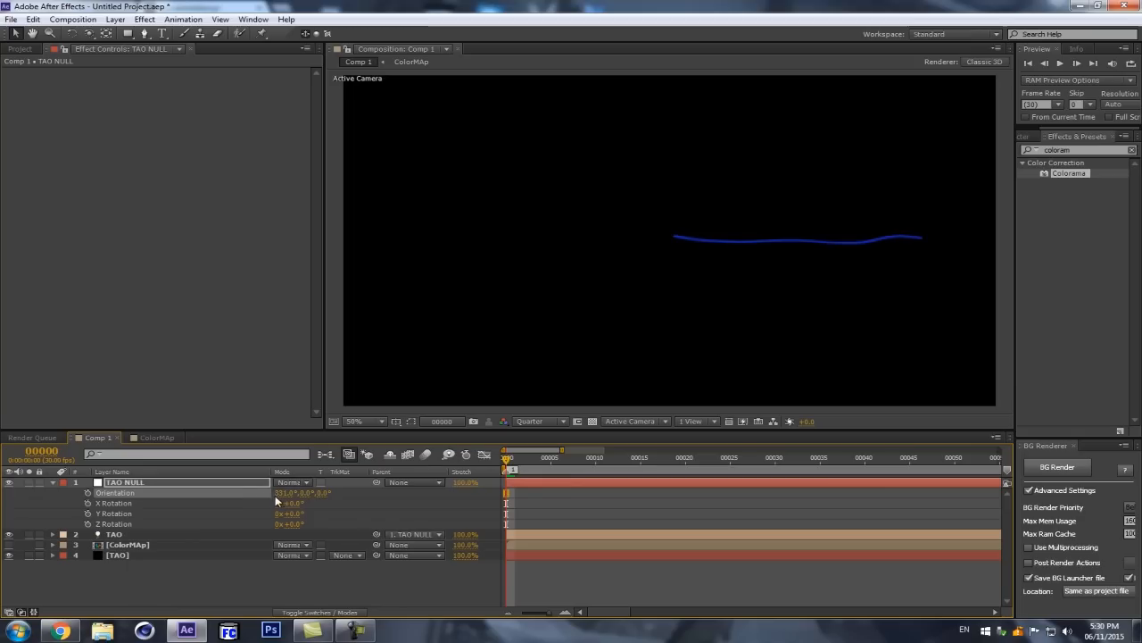
key("ctrl+z")
left_click_drag(279, 498, 362, 488)
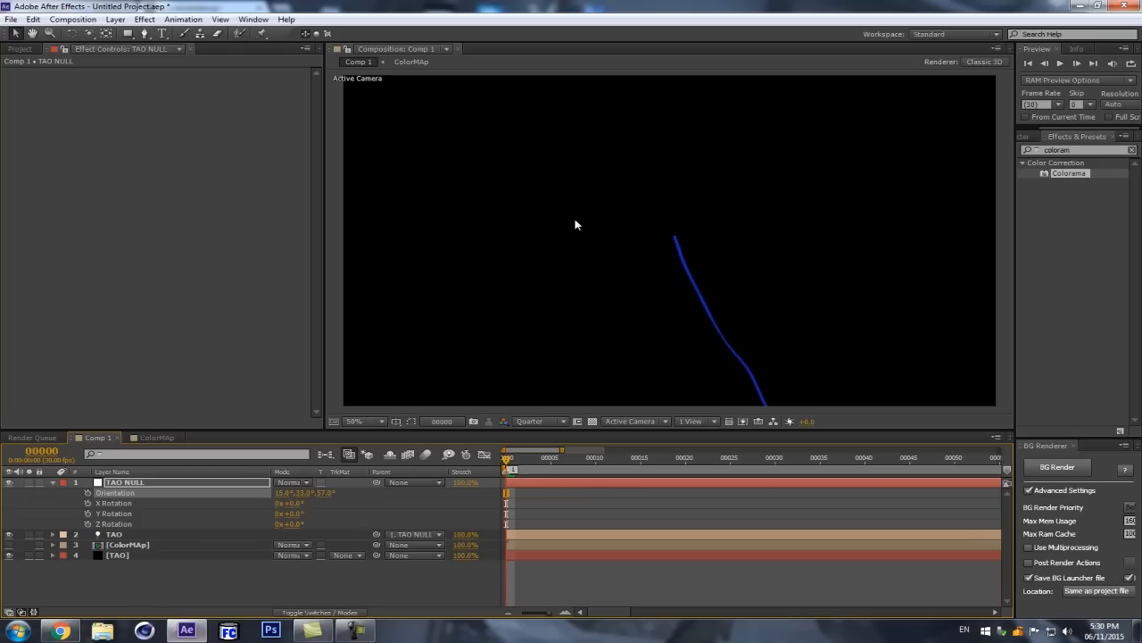
Step: Give the TAO NULL and TAO light layers a Green label
left_click(127, 483)
left_click(131, 533, "ctrl")
left_click(62, 534)
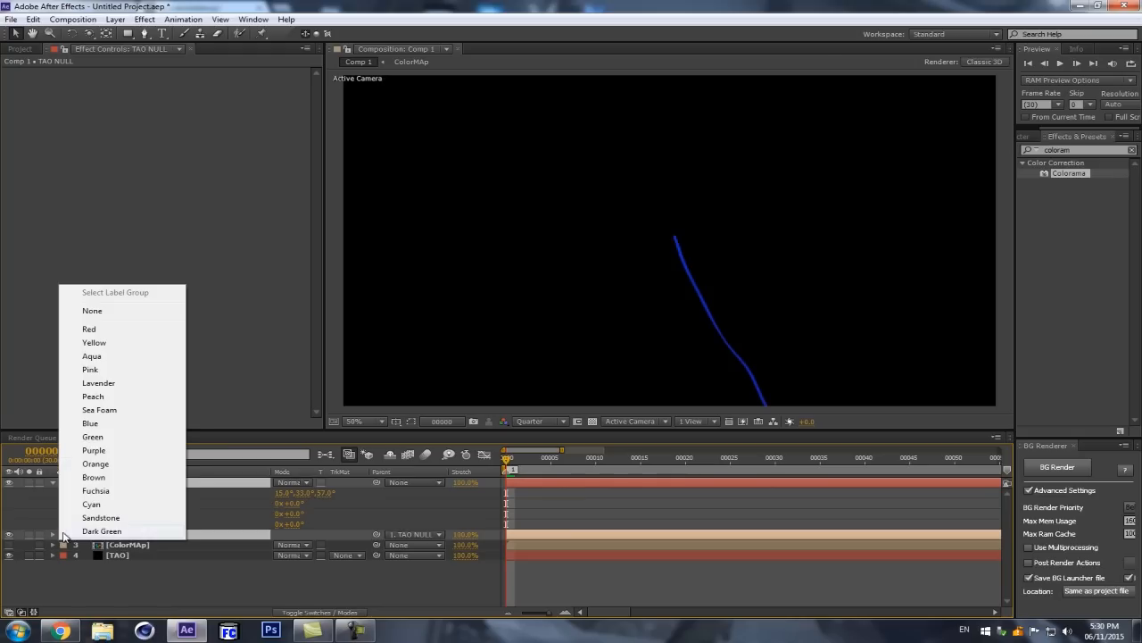
left_click(92, 436)
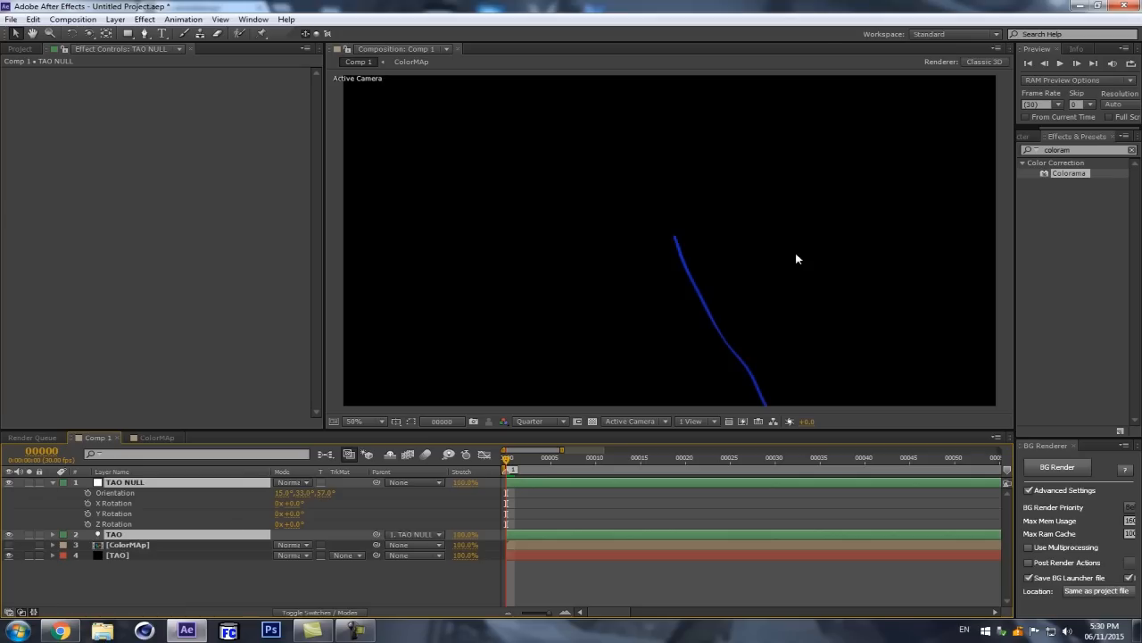
left_click(224, 504)
Step: Reset the TAO NULL's Orientation to 0°, 0°, 0° and collapse the layer
left_click(198, 483)
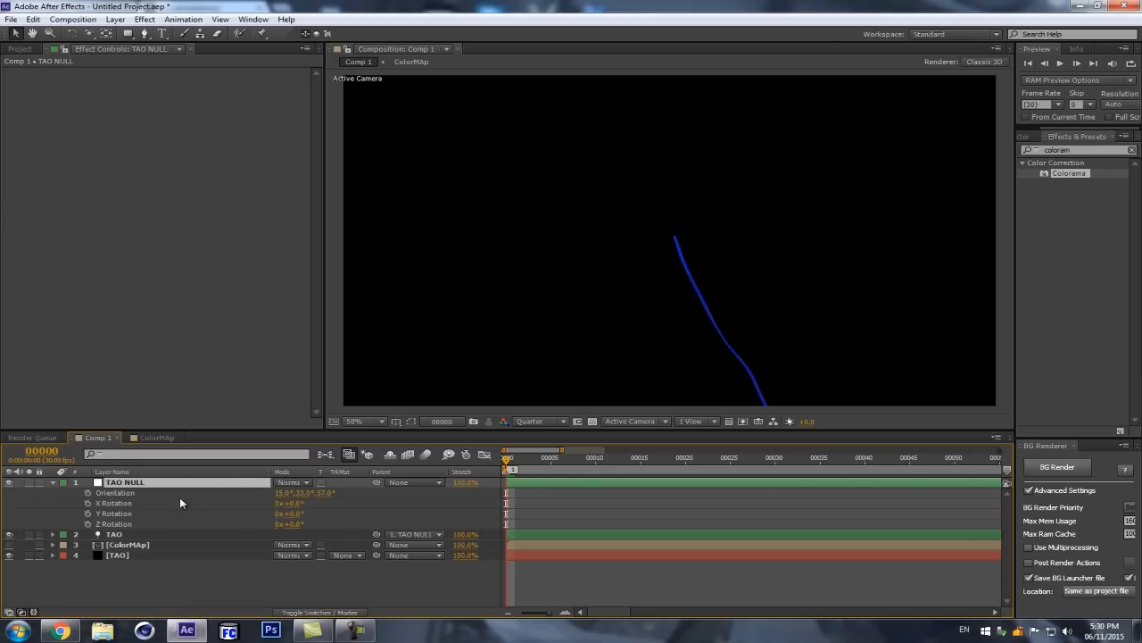
left_click(280, 494)
type("0")
key("Return")
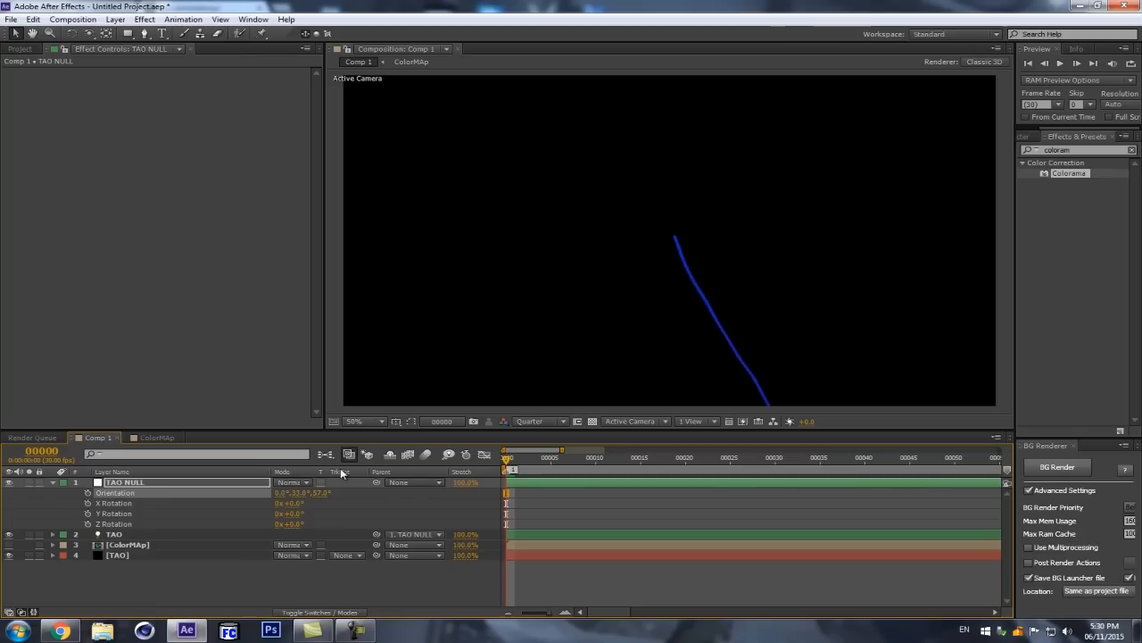
left_click(295, 494)
type("0")
key("Return")
left_click(319, 492)
type("0")
key("Return")
left_click(193, 486)
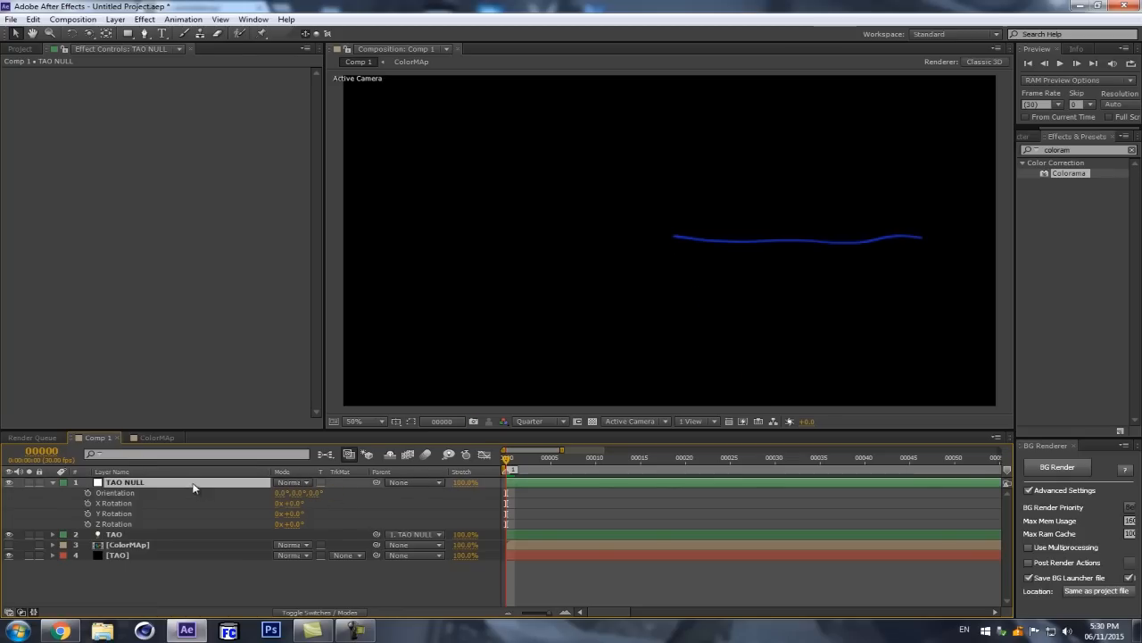
left_click(51, 482)
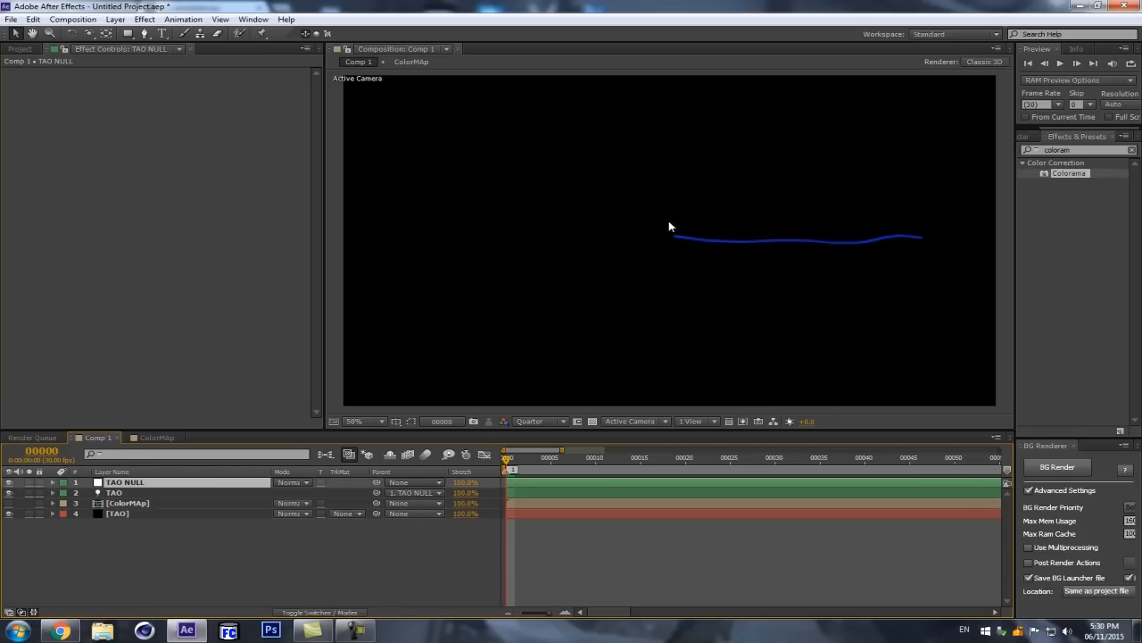
Step: Try to apply the expression random(360); to the TAO NULL's Orientation
left_click(122, 493)
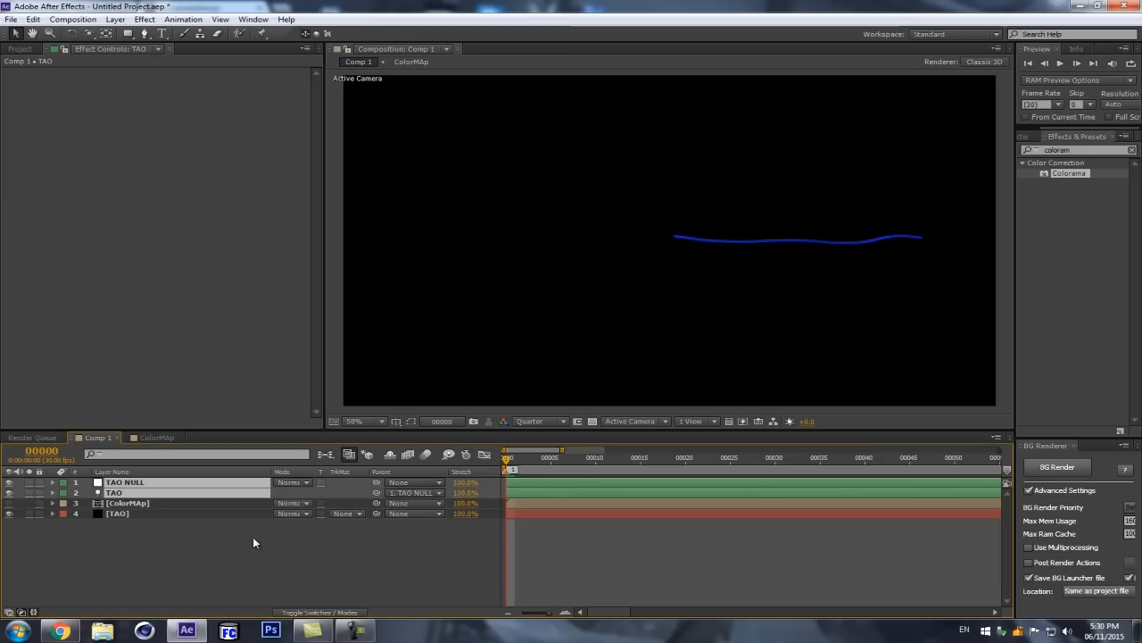
left_click(165, 483)
key("r")
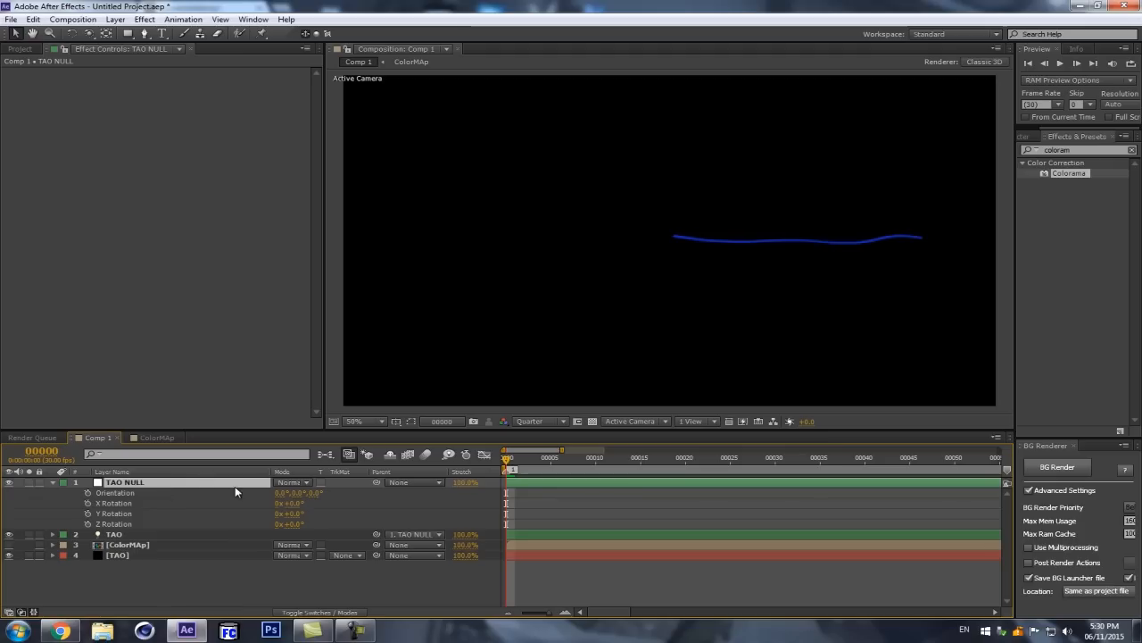
left_click(87, 493, "alt")
type("random")
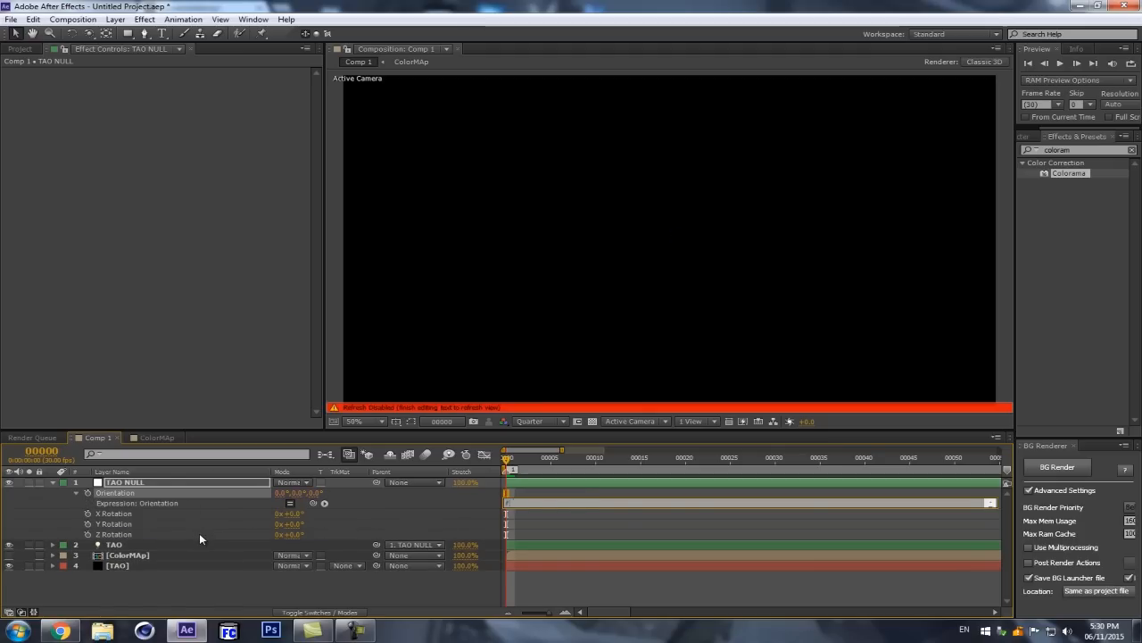
type("(360);")
left_click(415, 514)
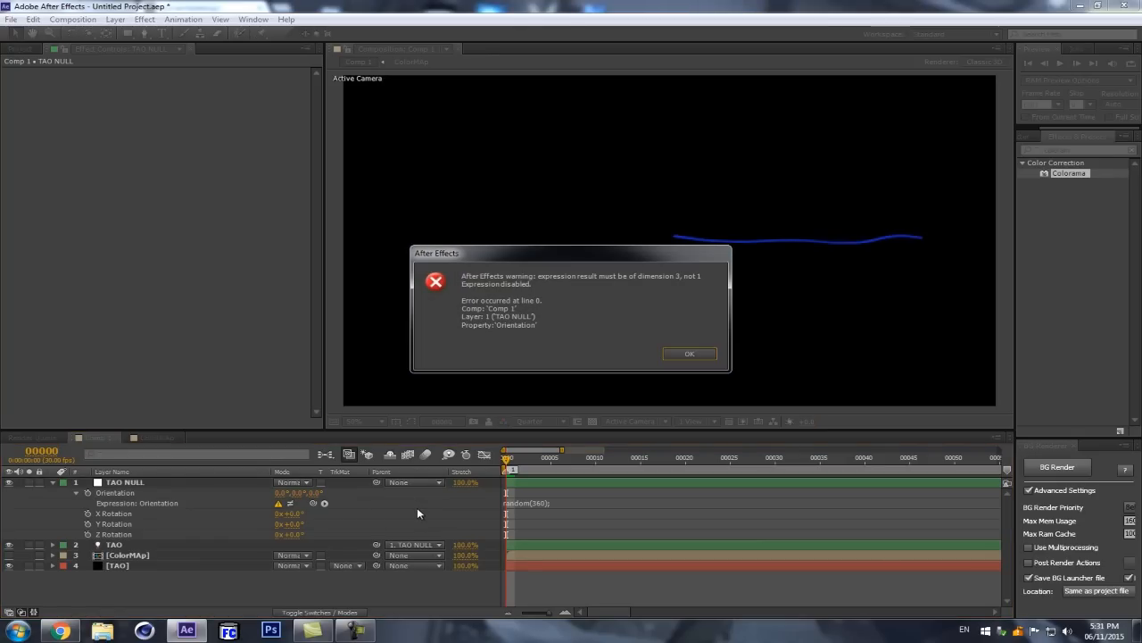
left_click(696, 357)
Step: Move the expression random(360); from the TAO NULL's Orientation to its X Rotation
key("ctrl+x")
left_click(394, 513)
left_click(87, 503, "alt")
key("ctrl+v")
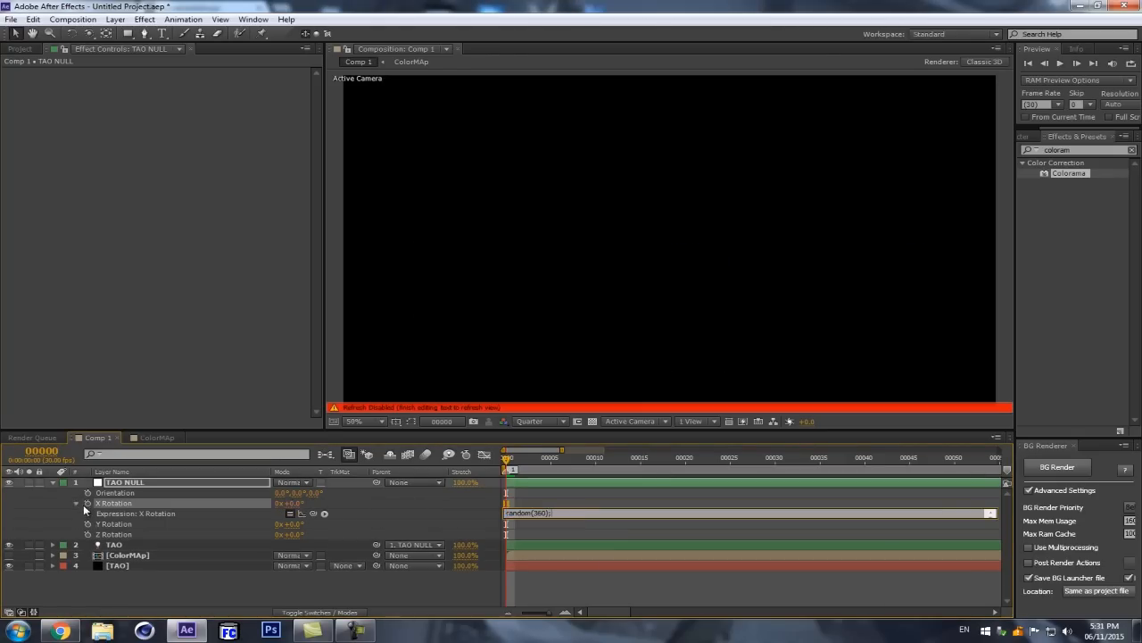
Step: Apply the expression random(360); to the TAO NULL's Y and Z Rotation and check the values over the first frames
left_click(87, 523, "alt")
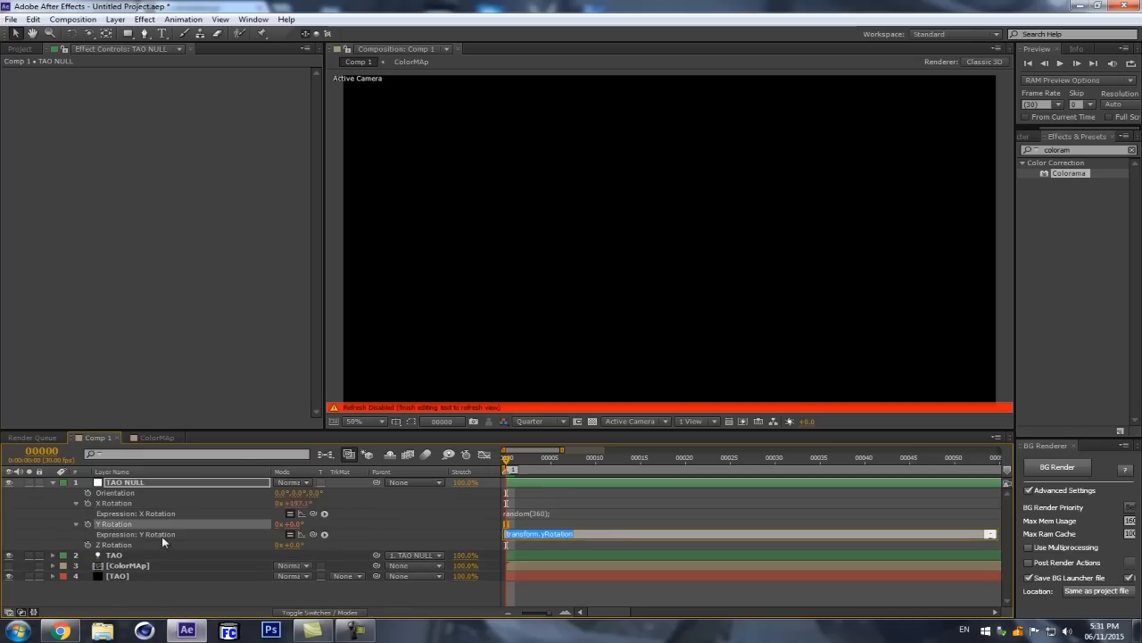
key("ctrl+v")
left_click(88, 544, "alt")
key("ctrl+v")
left_click(461, 516)
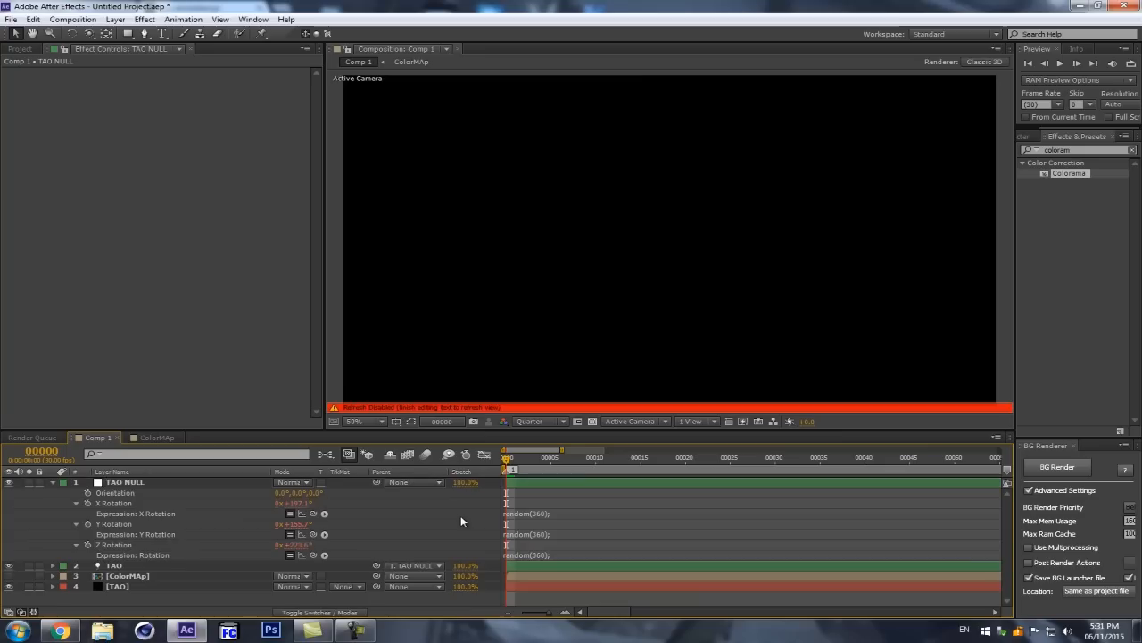
left_click(532, 457)
left_click_drag(533, 460, 474, 468)
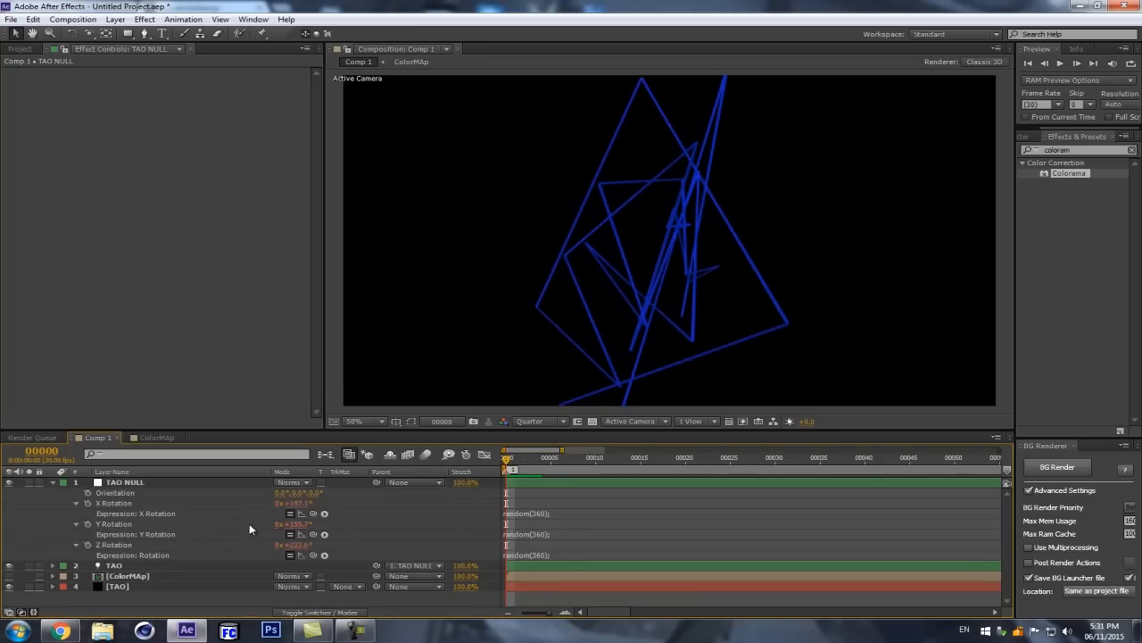
key("Page_Down")
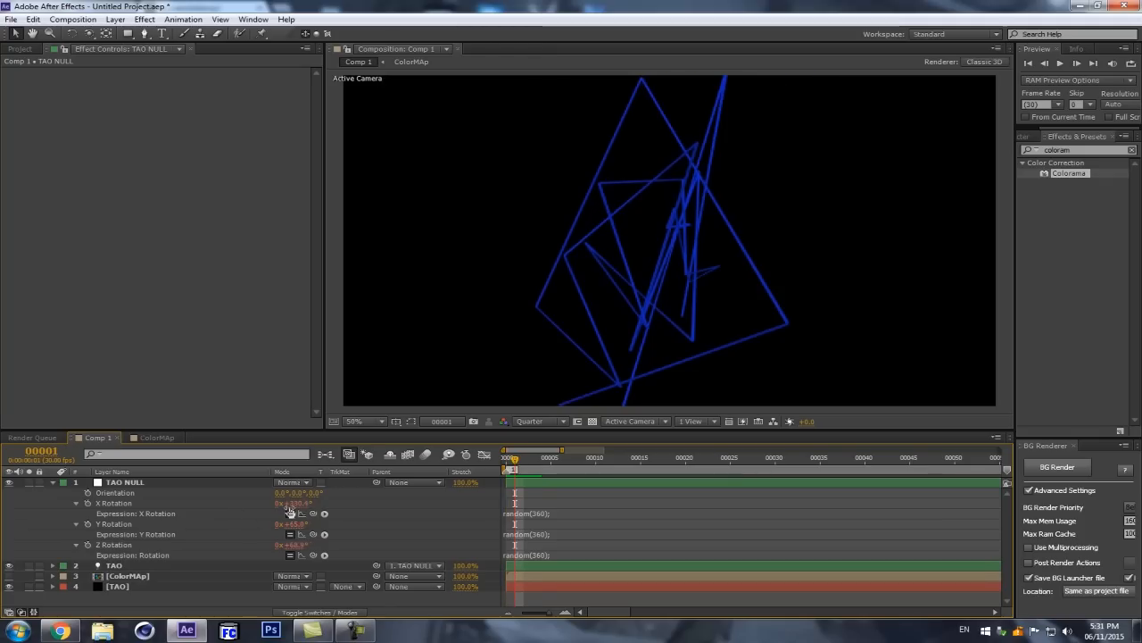
key("Page_Down")
key("Home")
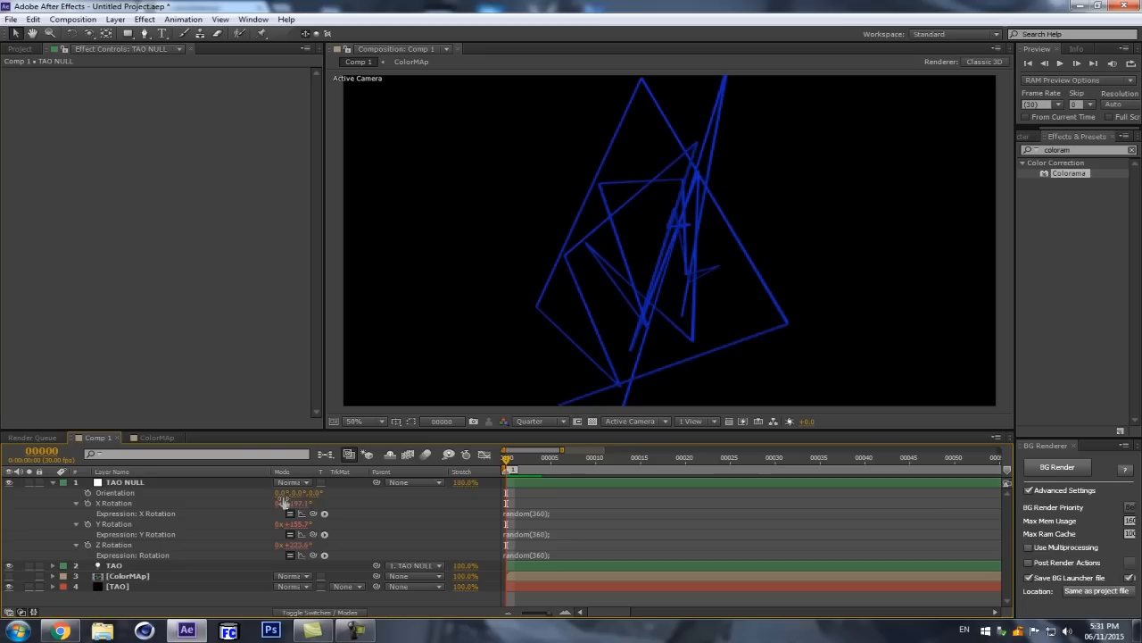
Step: Replace the TAO NULL's X Rotation expression with seedRandom(timeless=true);
left_click(526, 513)
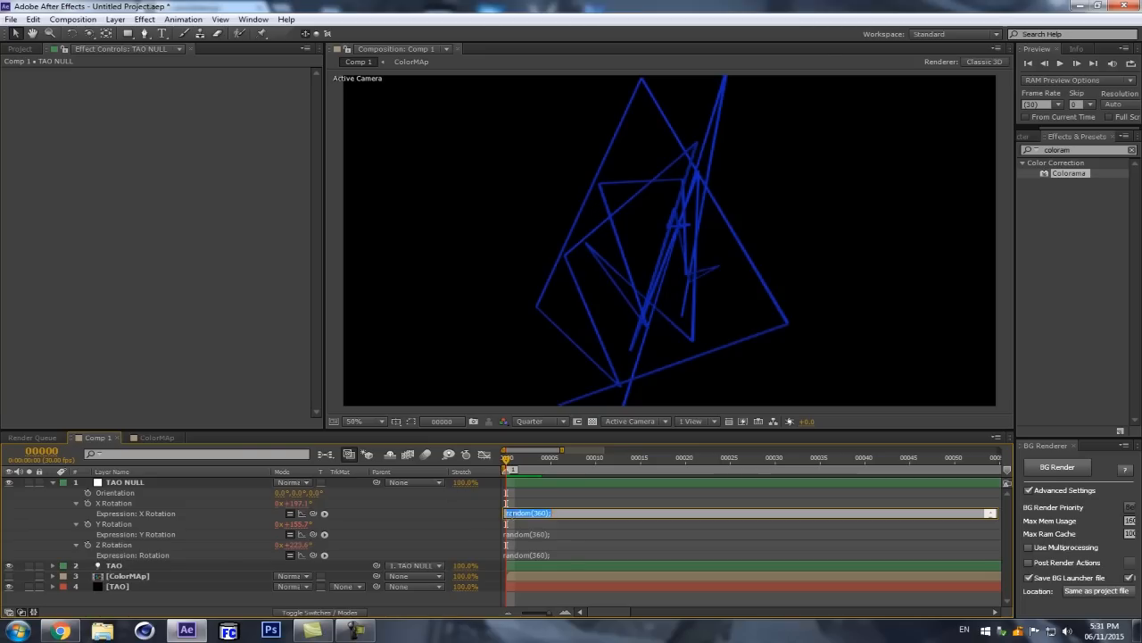
key("ctrl+a")
key("BackSpace")
type("seedRandom(timeless")
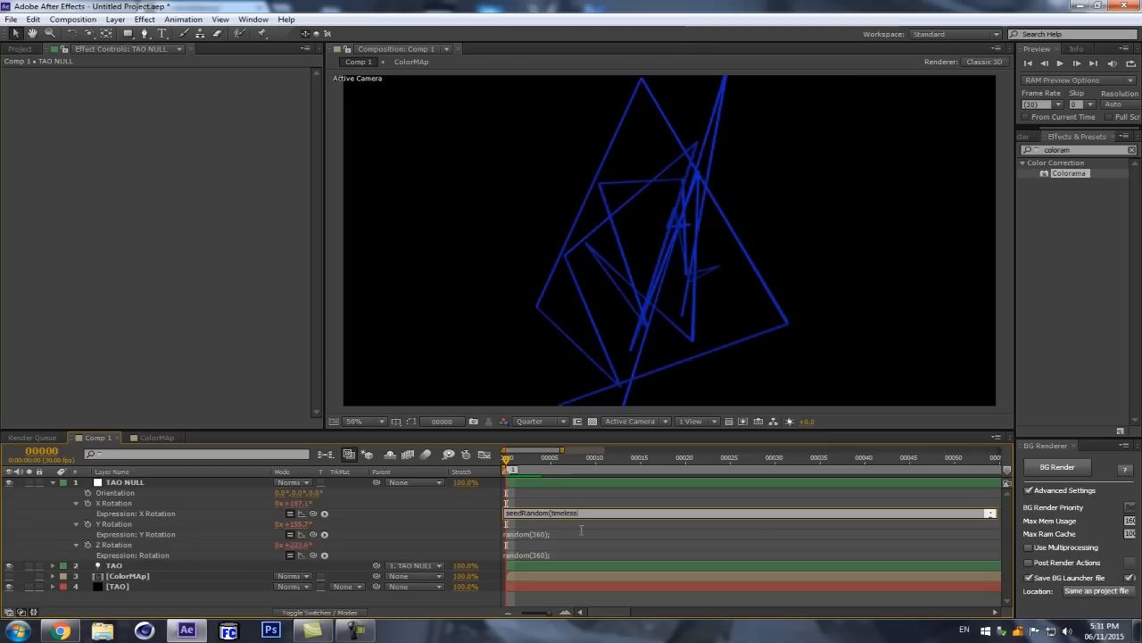
type("=true);")
key("KP_Enter")
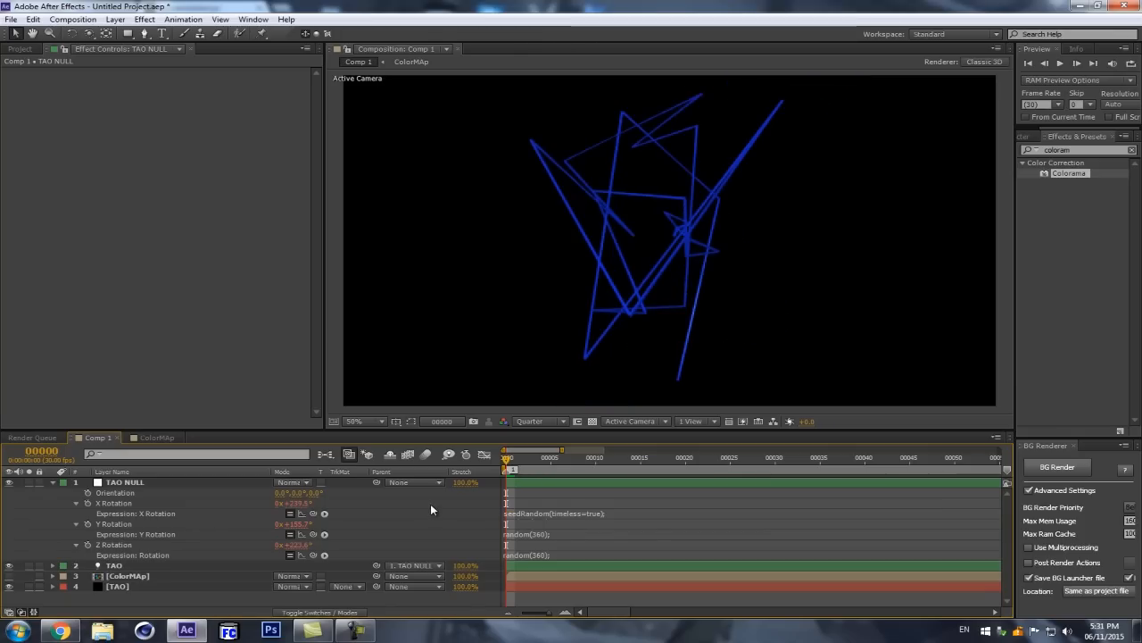
Step: Extend the X Rotation expression with a second line random(360); and insert 1 as the seed, giving seedRandom(1,timeless=true);
left_click(519, 459)
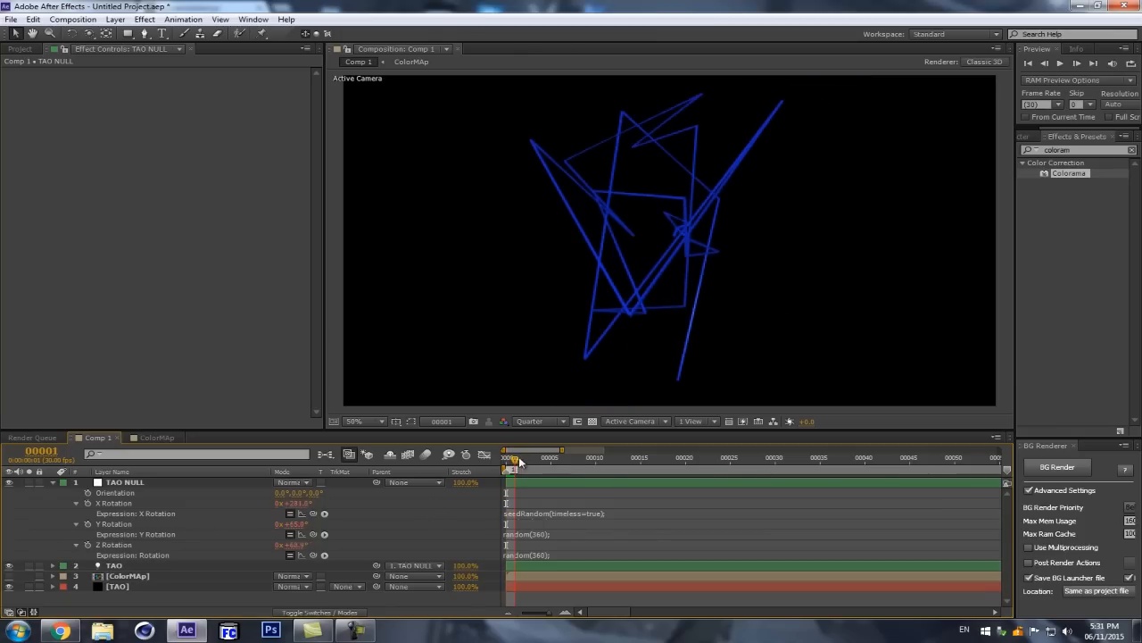
left_click(506, 458)
mouse_move(584, 518)
left_mouse_down()
mouse_move(585, 578)
mouse_move(587, 535)
left_mouse_up()
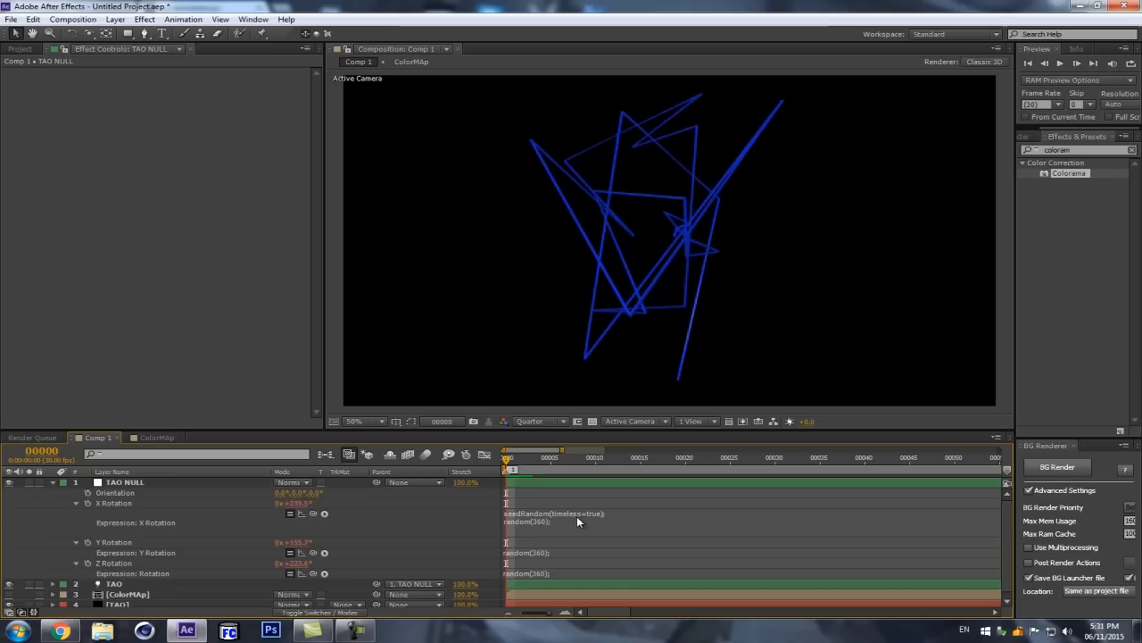
left_click(616, 515)
left_click(554, 512)
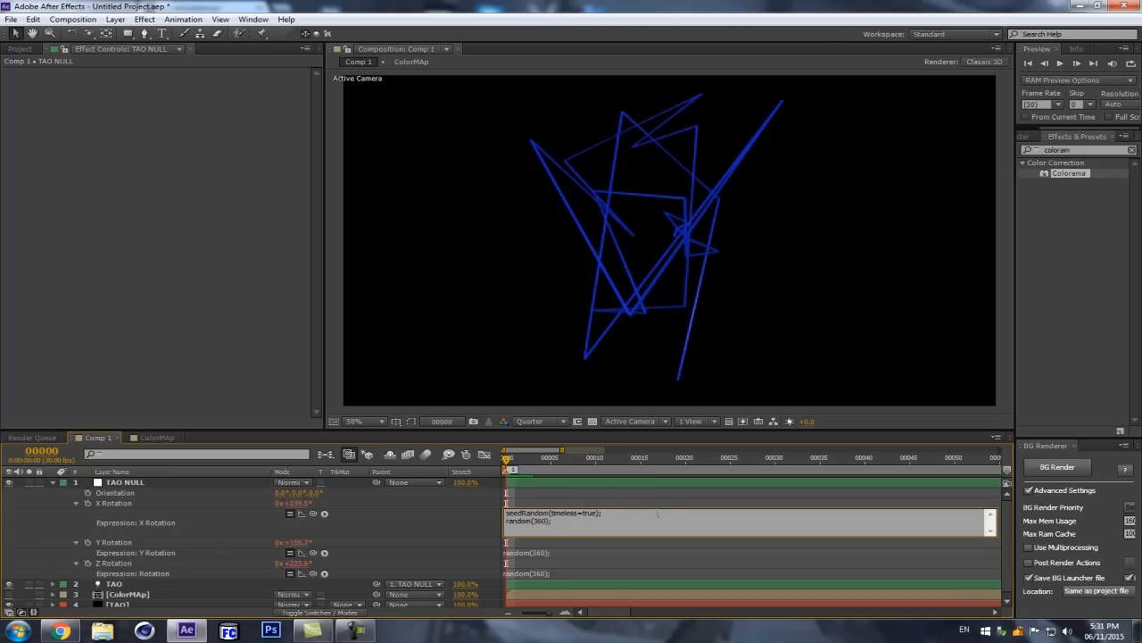
type("1,")
left_click(455, 513)
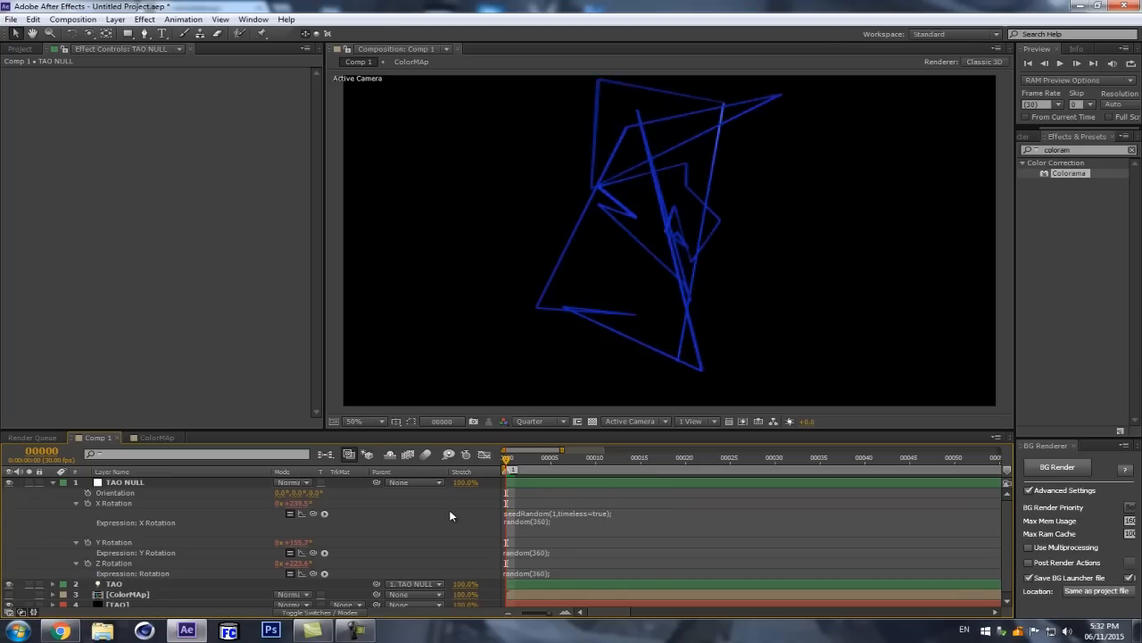
Step: Change the seed in the X Rotation expression to index, so its first line reads seedRandom(index,timeless=true);
left_click(535, 458)
key("Home")
left_click(510, 522)
left_click(642, 531)
key("BackSpace")
type("index")
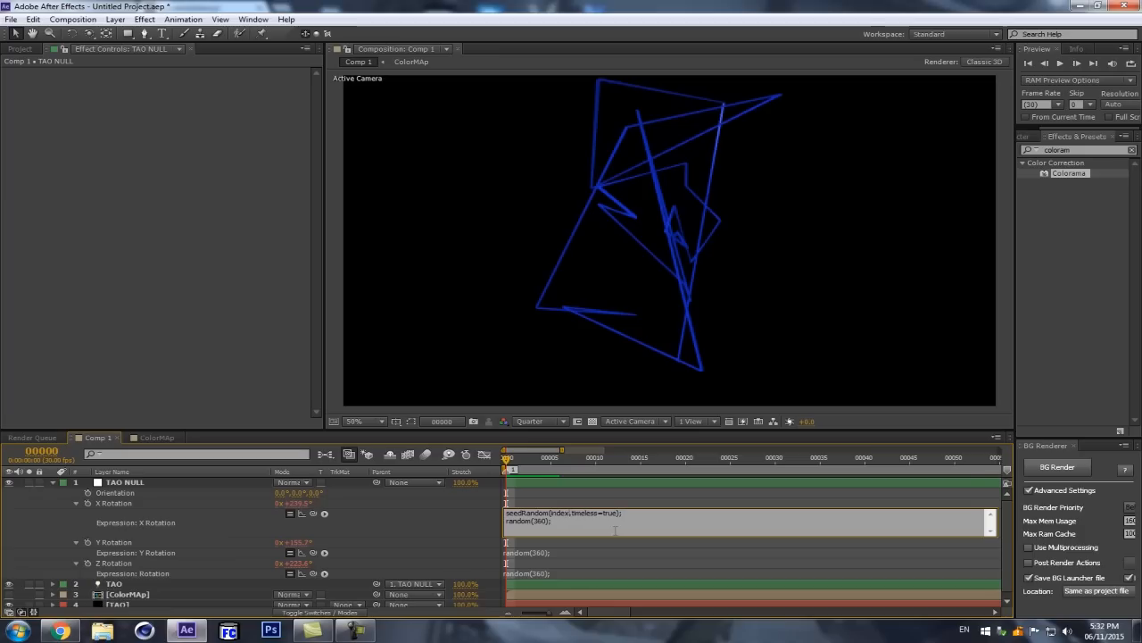
left_click(456, 515)
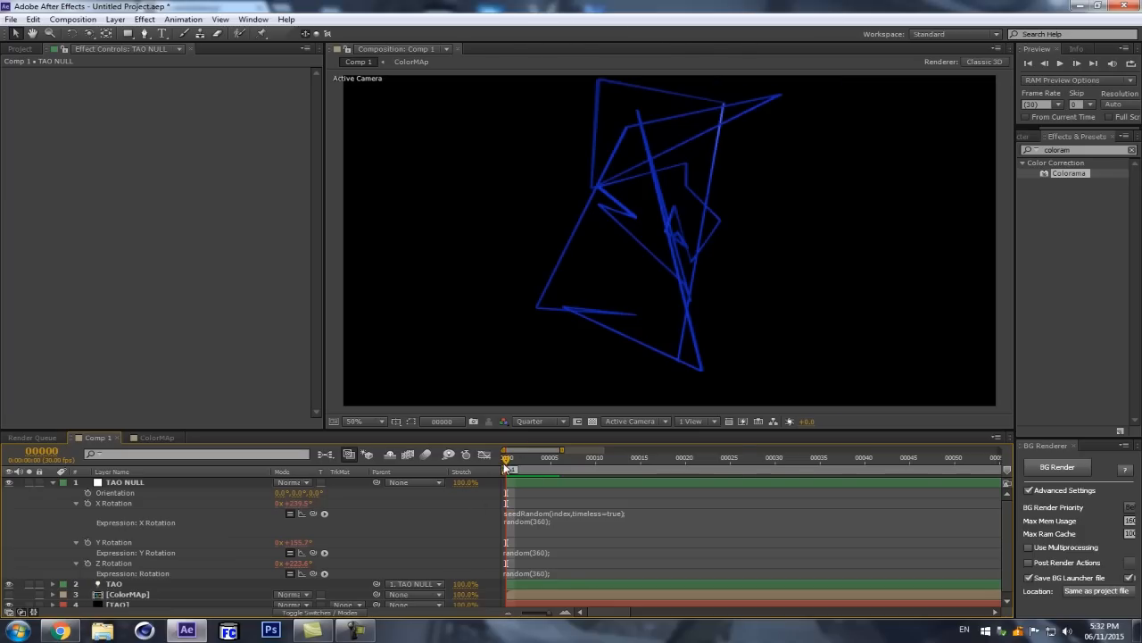
mouse_move(508, 462)
left_mouse_down()
mouse_move(587, 461)
mouse_move(460, 474)
mouse_move(523, 461)
mouse_move(504, 464)
left_mouse_up()
Step: Copy the line seedRandom(index,timeless=true); from X Rotation and replace the Y Rotation expression with it
left_click(608, 513)
left_click_drag(623, 513, 527, 513)
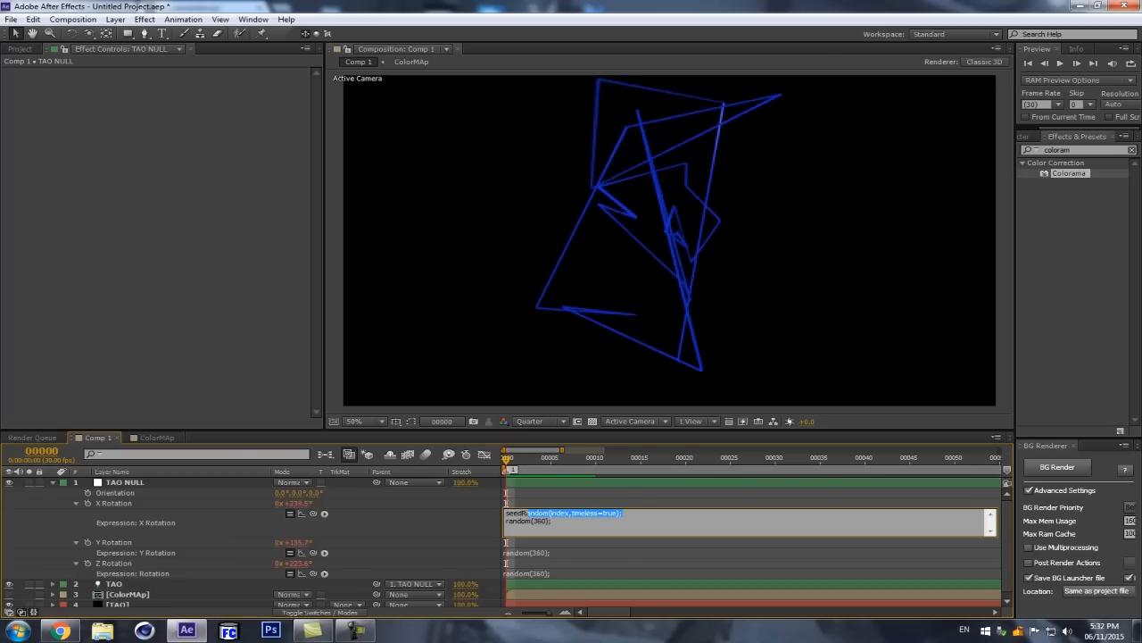
left_click(526, 552)
left_click(537, 553)
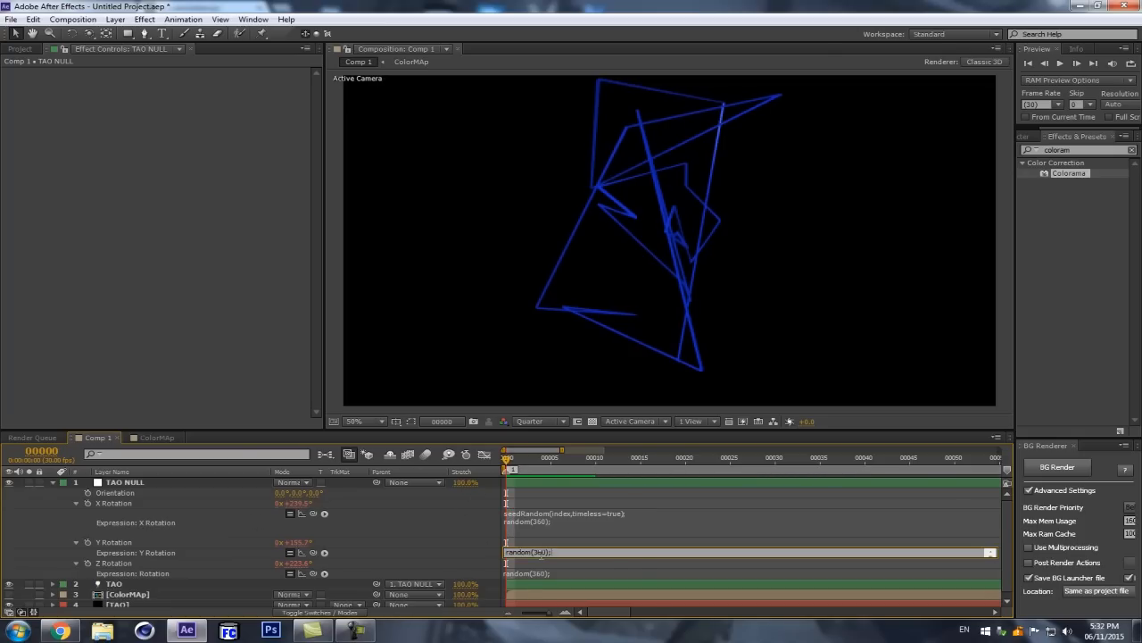
type("seedRandom(index,timeless=true);")
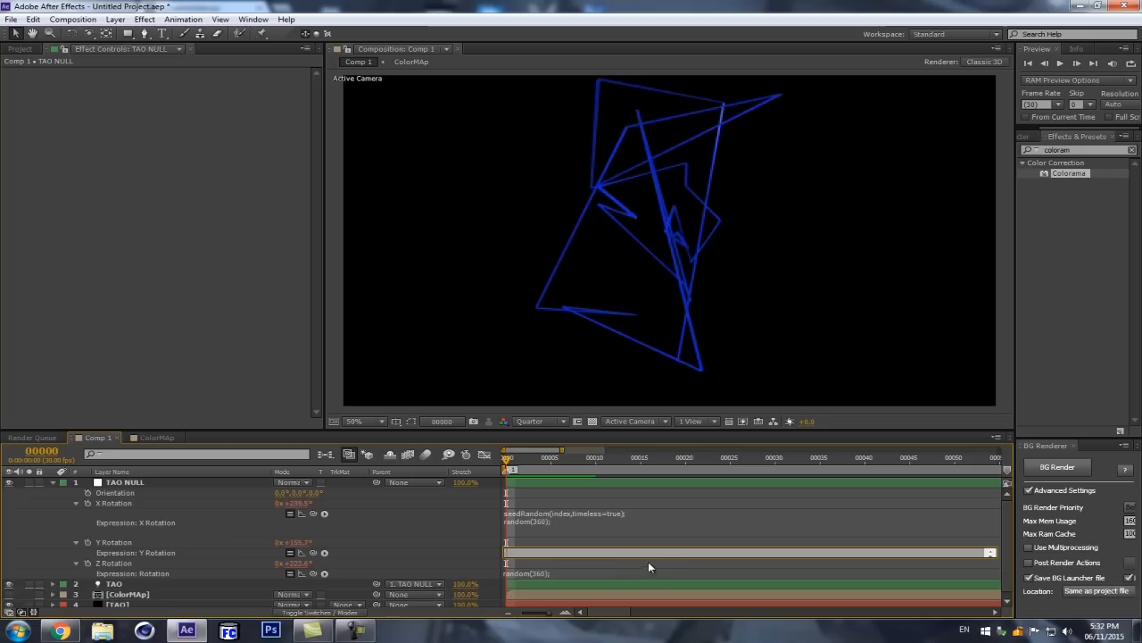
left_click(584, 531)
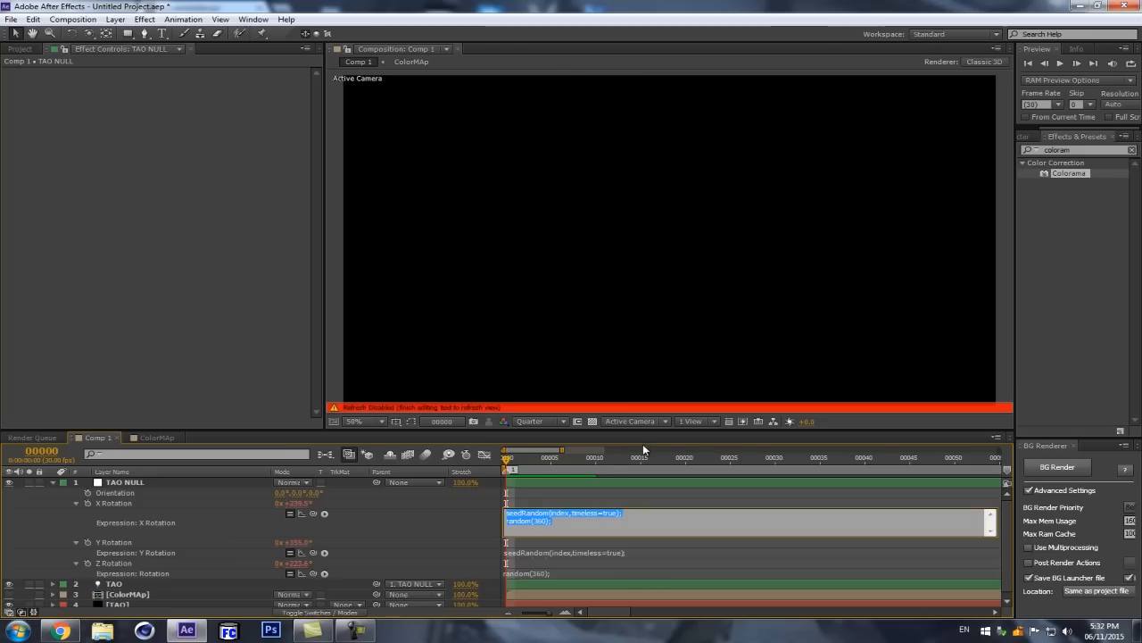
Step: Replace the TAO NULL's Z Rotation expression with seedRandom(index,timeless=true);
left_click_drag(643, 432, 647, 362)
left_click(529, 504)
left_click(532, 504)
key("ctrl+a")
type("seedRandom(index,timeless=true);")
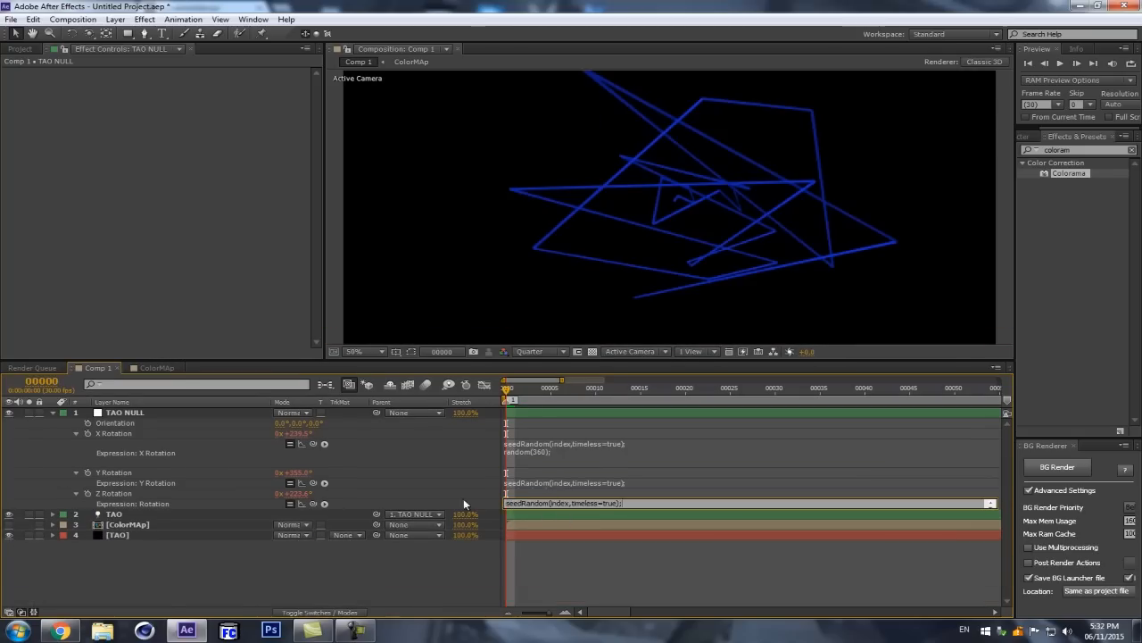
left_click(422, 468)
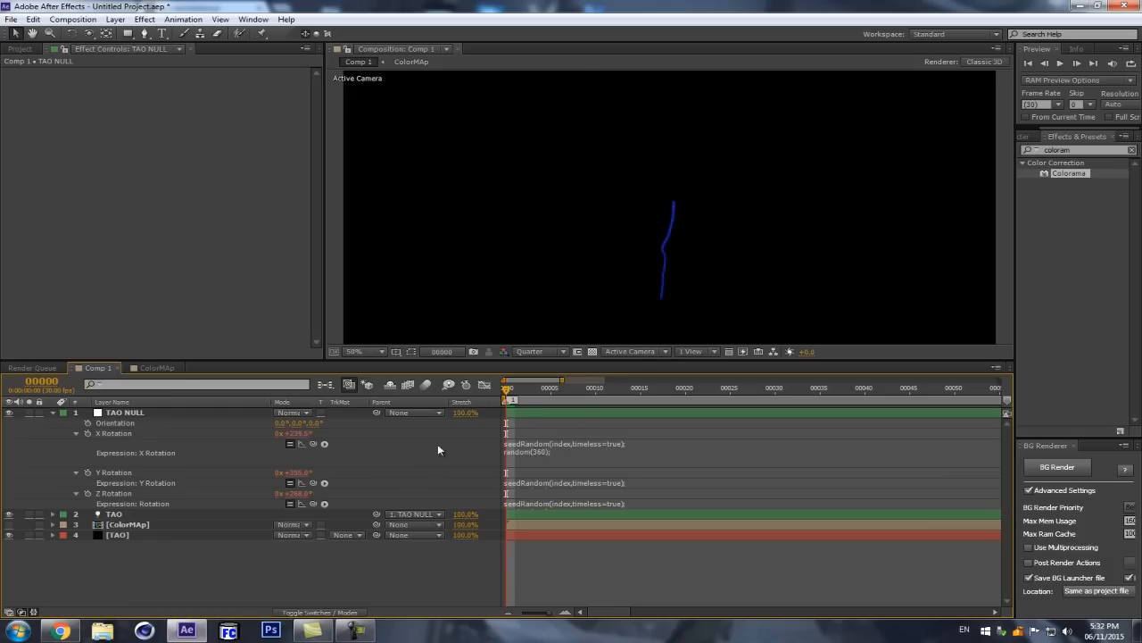
Step: Preview the strand over time, return to the first frame and collapse the TAO NULL layer
left_click_drag(659, 362, 674, 406)
left_click_drag(516, 470, 827, 422)
key("Home")
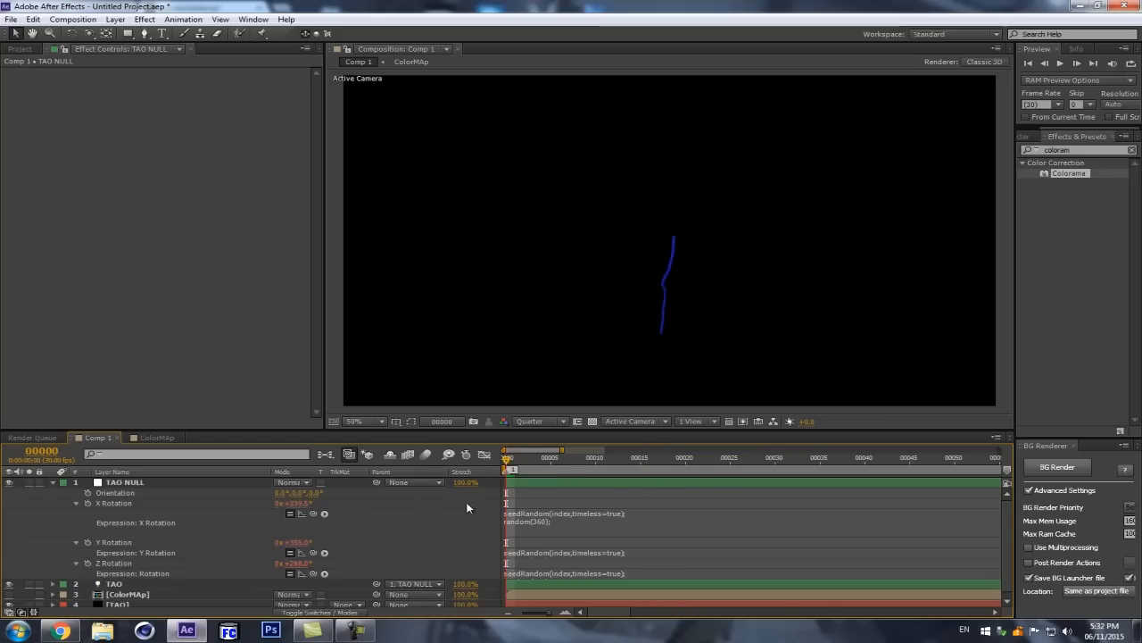
left_click_drag(467, 507, 411, 496)
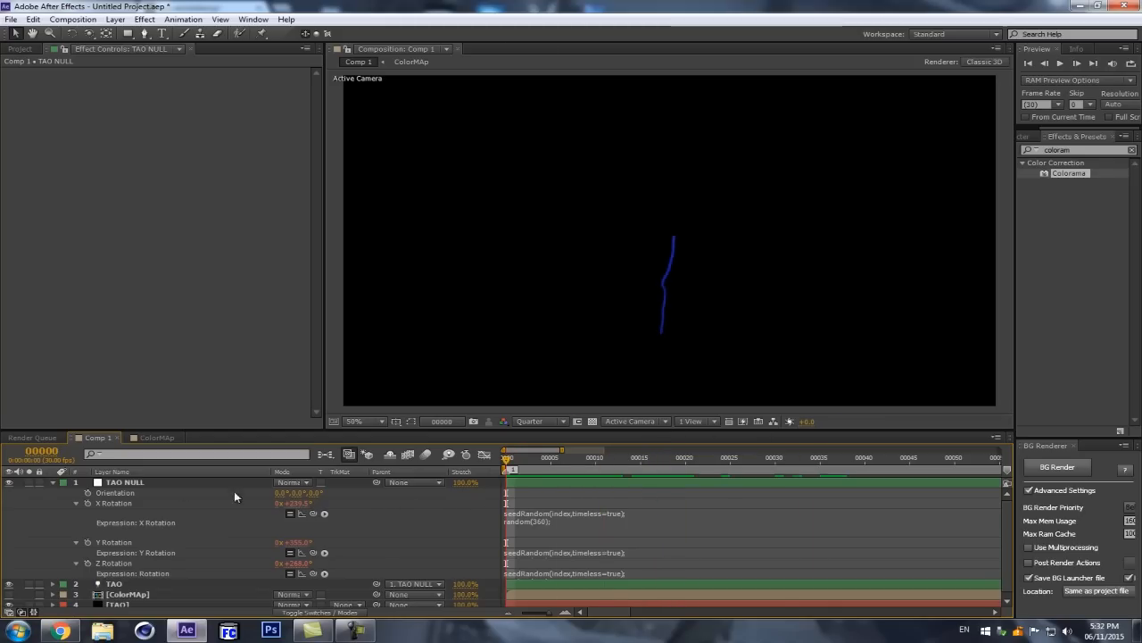
left_click(53, 482)
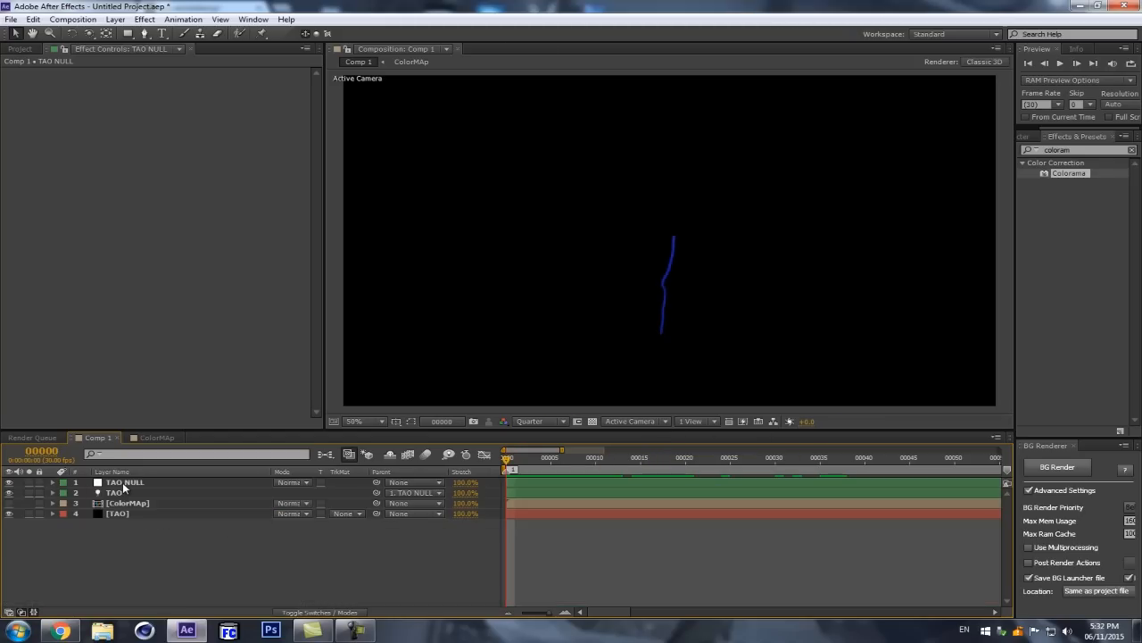
left_click(124, 483)
left_click(125, 493, "shift")
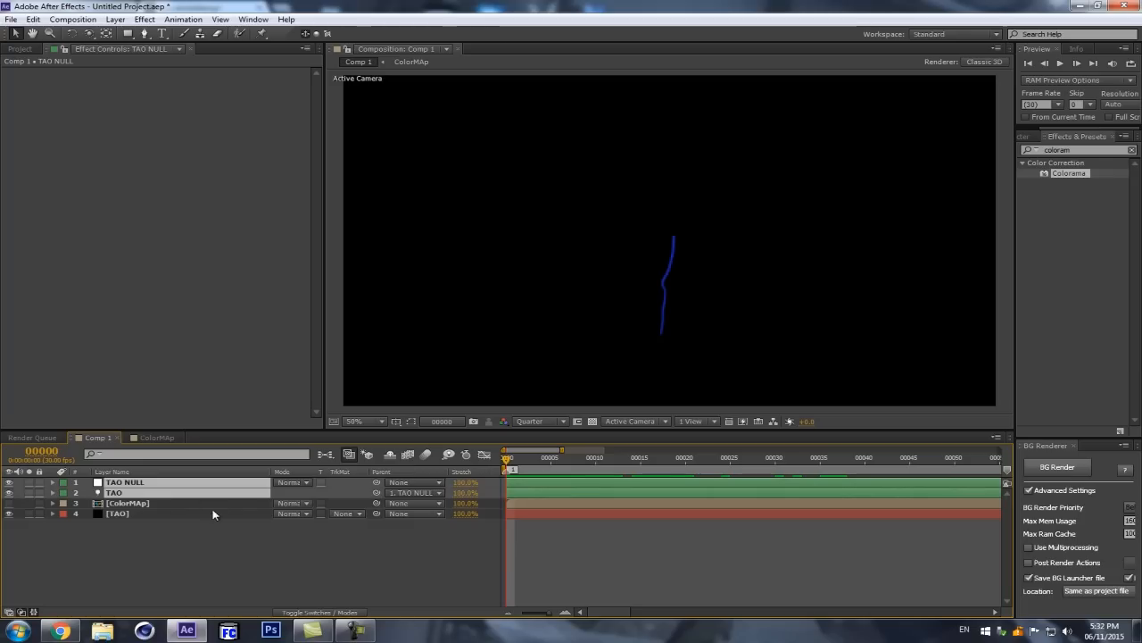
left_click(239, 551)
Step: Reveal the Light Options of the TAO light layer
left_click(134, 493)
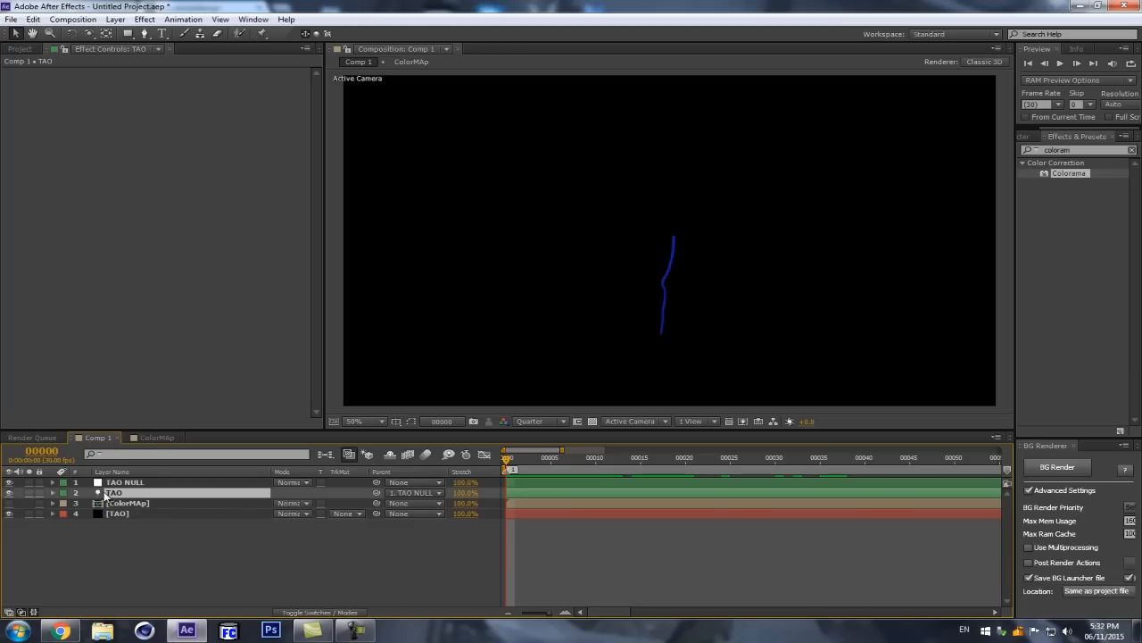
key("a")
key("a")
scroll(116, 542, "down", 2)
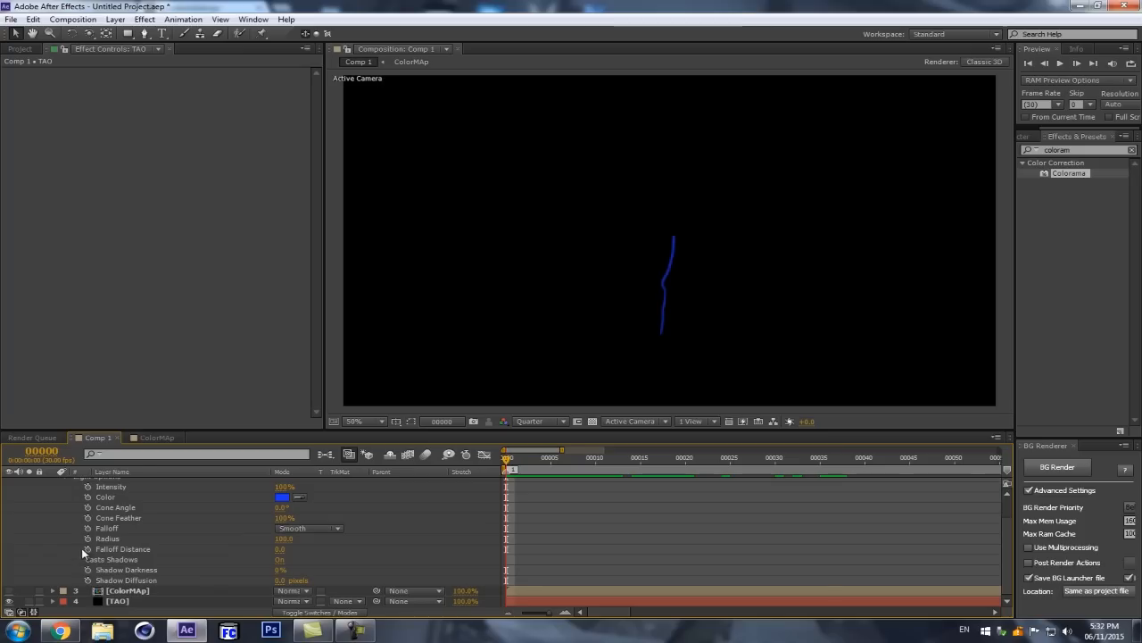
Step: Try a Radius of 44 on the TAO light, undo it, and enable Size from Radius in the TAO layer's Tao effect
left_click_drag(278, 542, 231, 543)
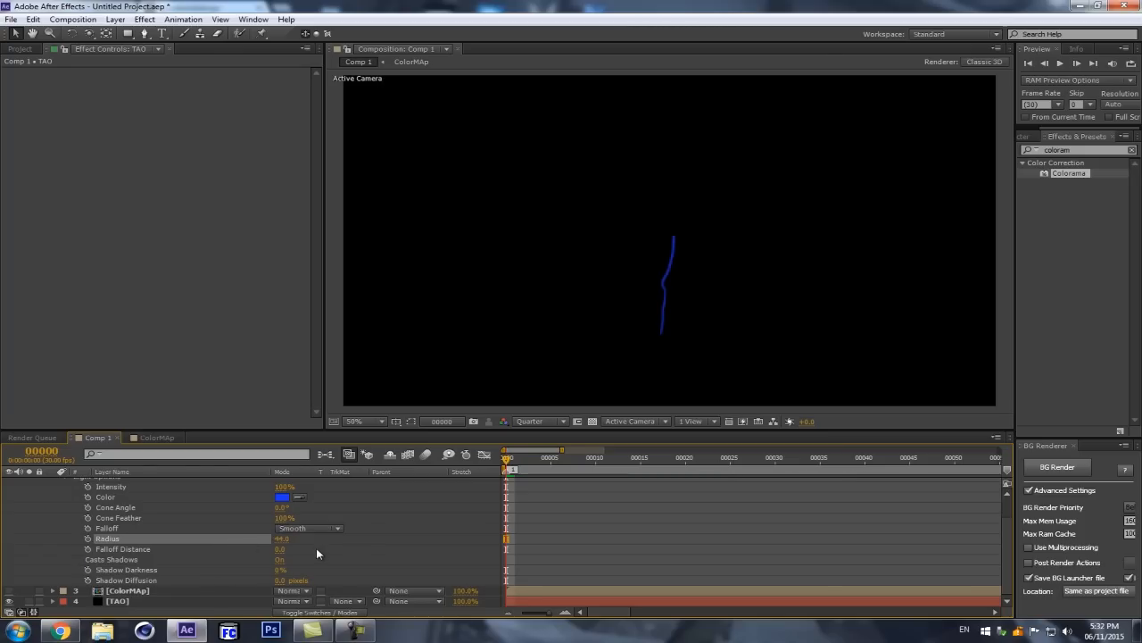
key("ctrl+z")
left_click(125, 601)
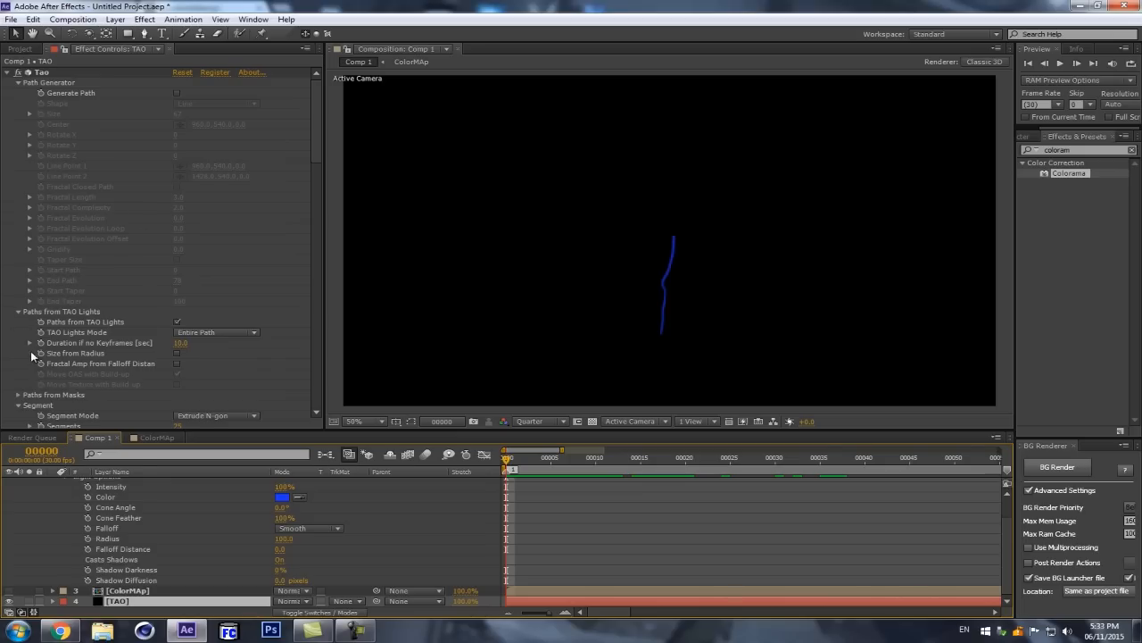
left_click(178, 355)
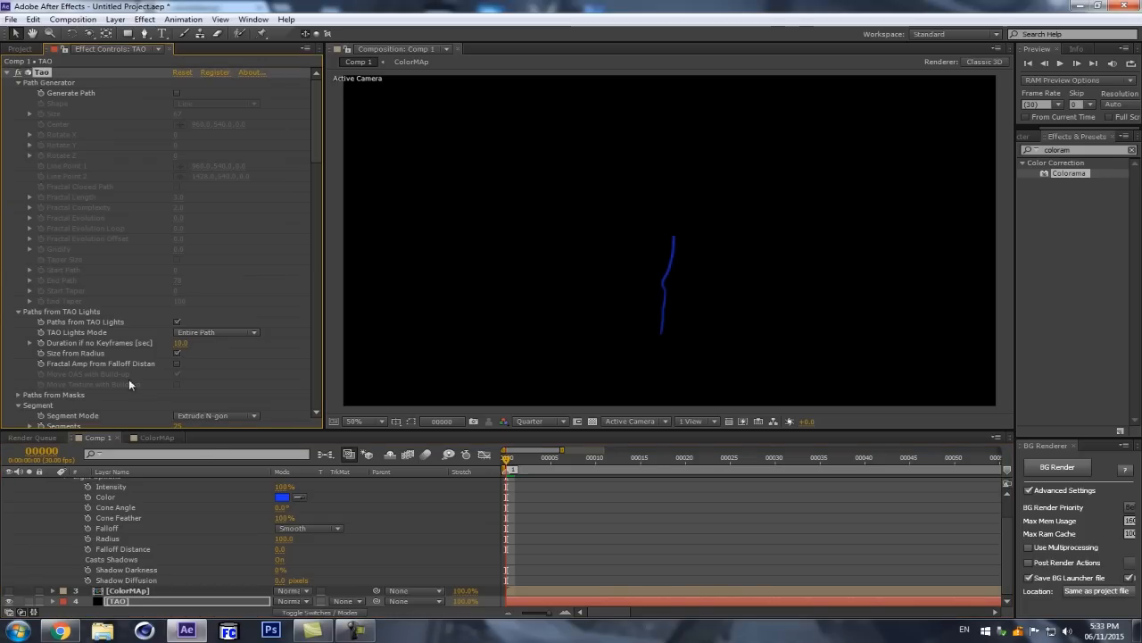
Step: Test the TAO light's Radius at 156, undo that, and set the Radius to 57
left_click_drag(286, 539, 321, 529)
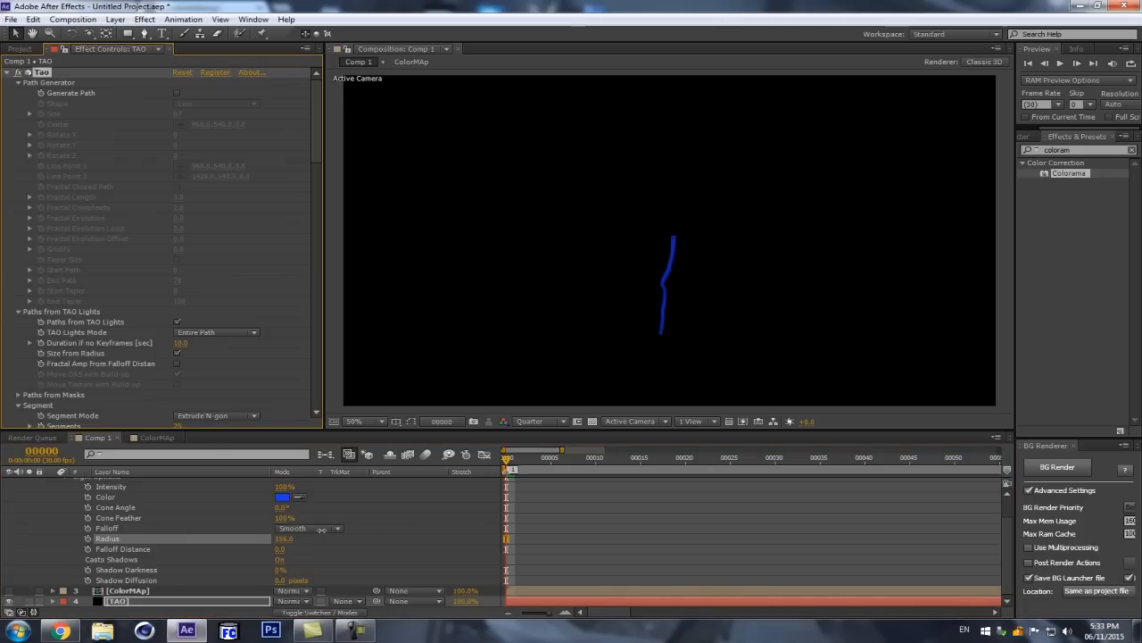
key("ctrl+z")
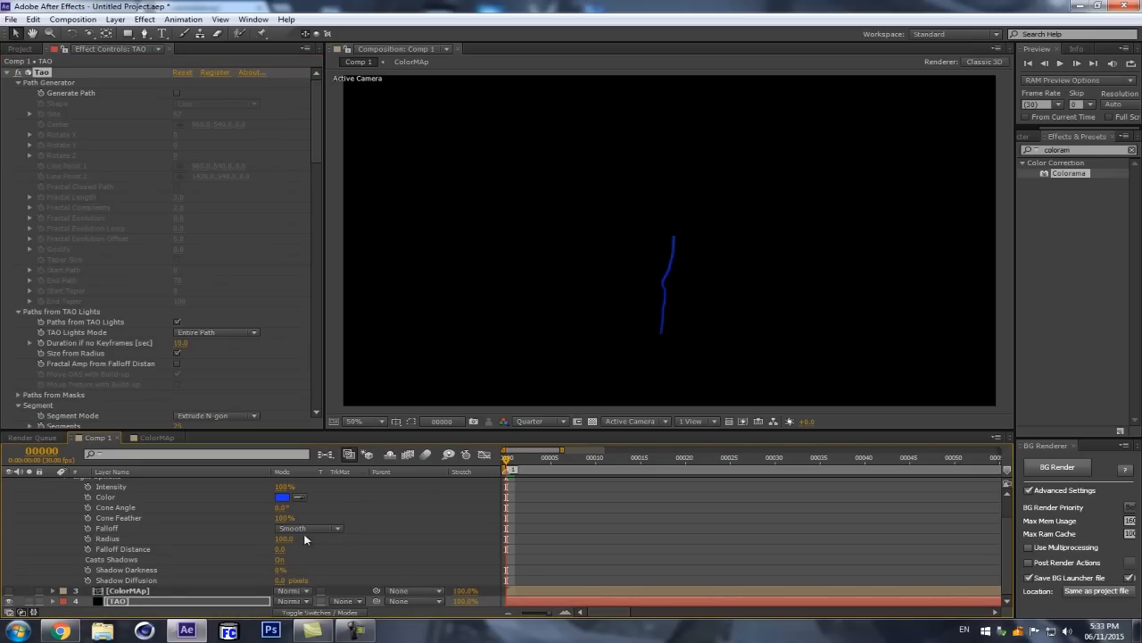
left_click_drag(283, 539, 254, 538)
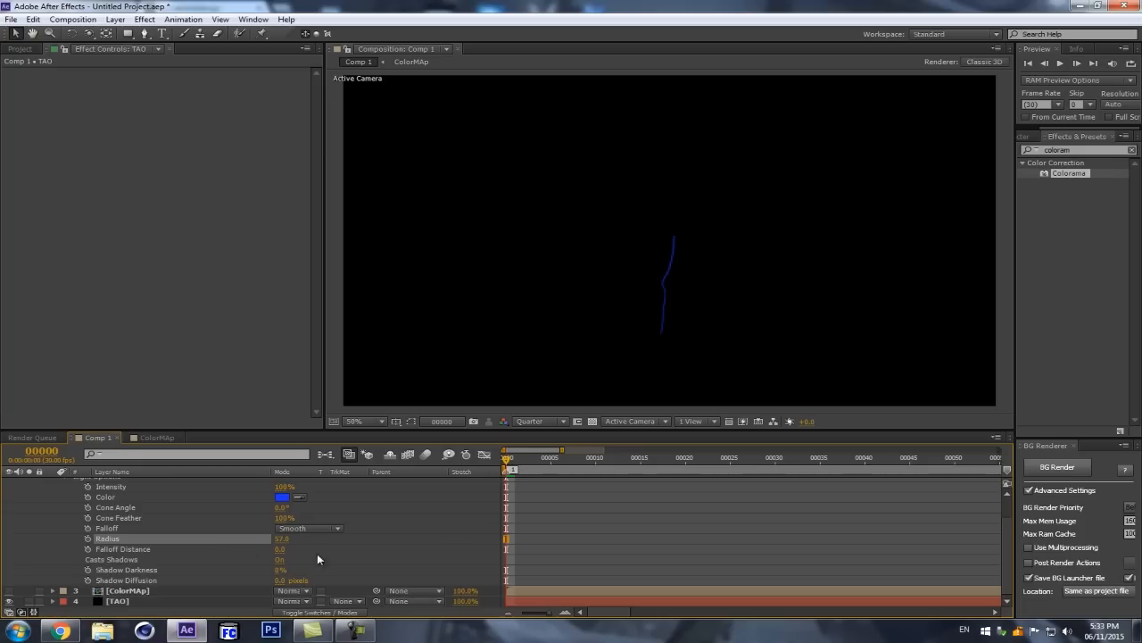
left_click(453, 542)
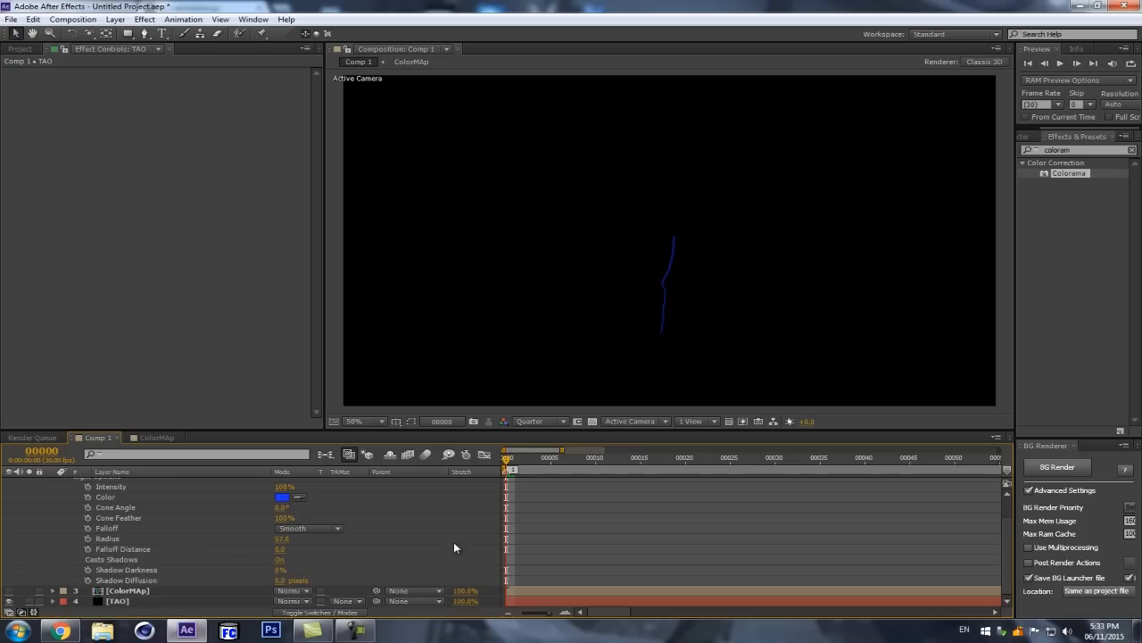
Step: Add the expression lightOption.radius+random(5) to the TAO light's Radius
left_click(88, 538, "alt")
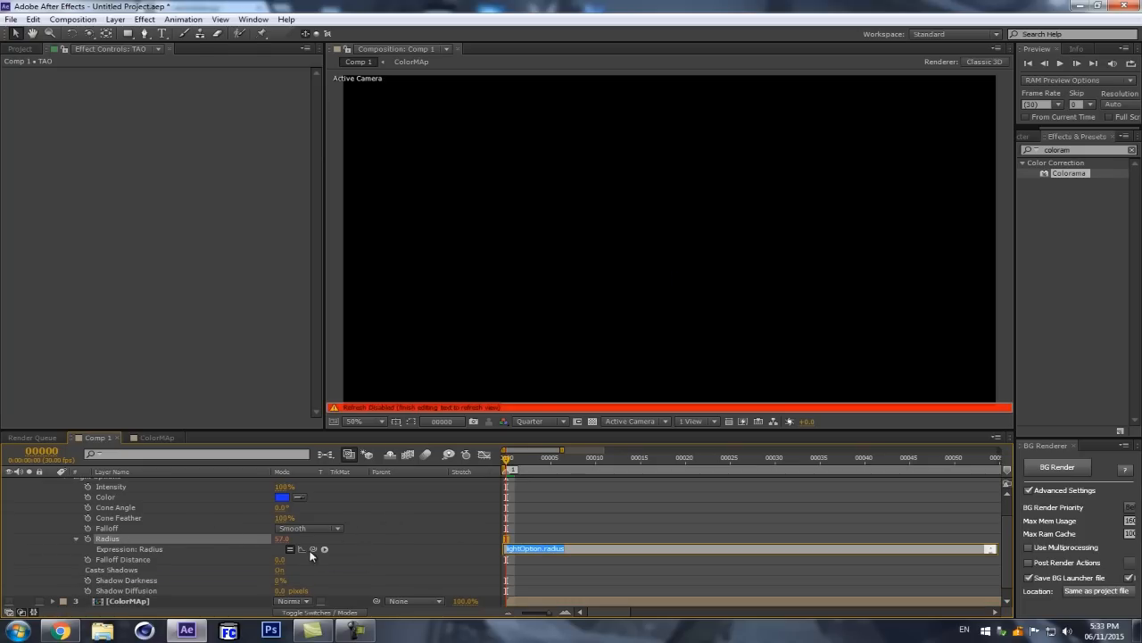
left_click_drag(312, 549, 210, 536)
type("random")
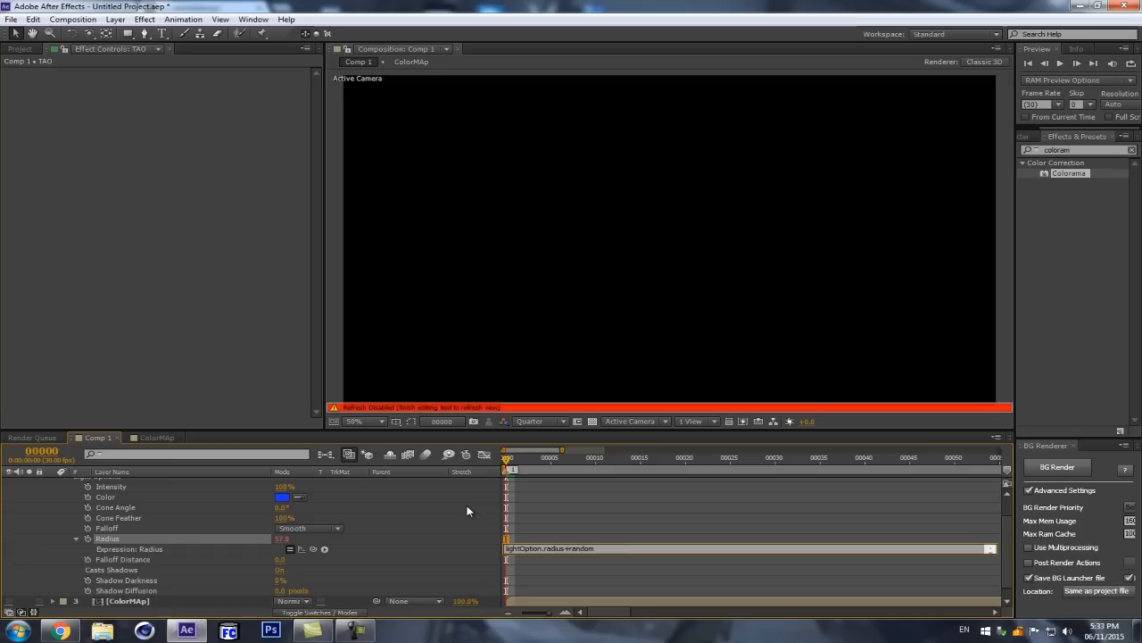
type("(5")
left_click(466, 505)
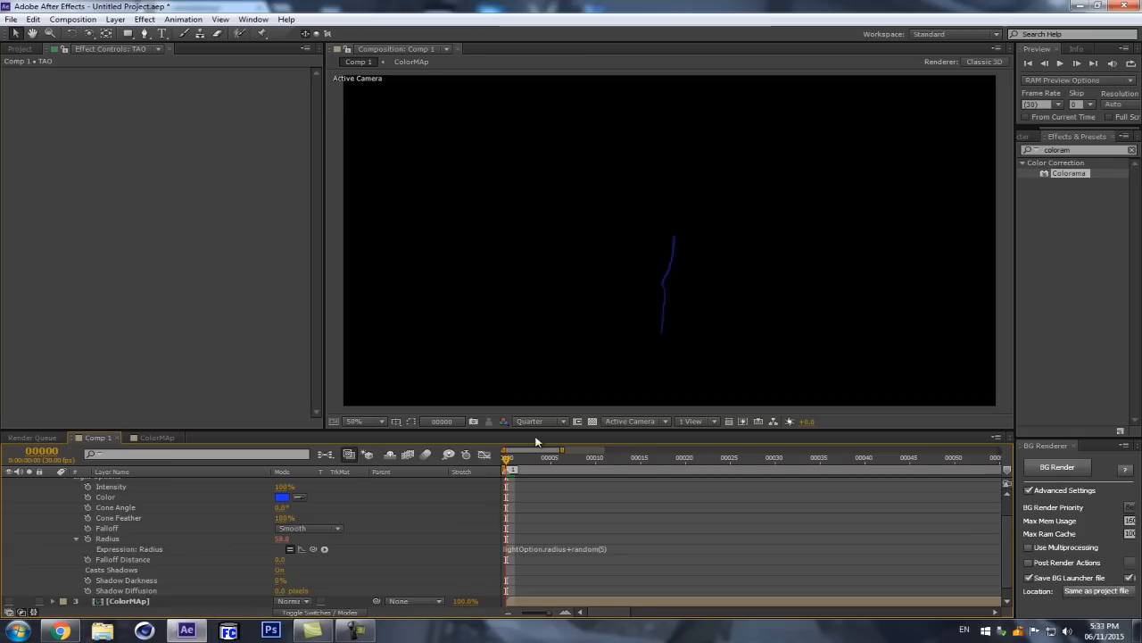
Step: Copy the seedRandom(index,timeless=true); line from the TAO NULL layer's expression
left_click(525, 549)
left_click(577, 519)
scroll(576, 516, "up", 1)
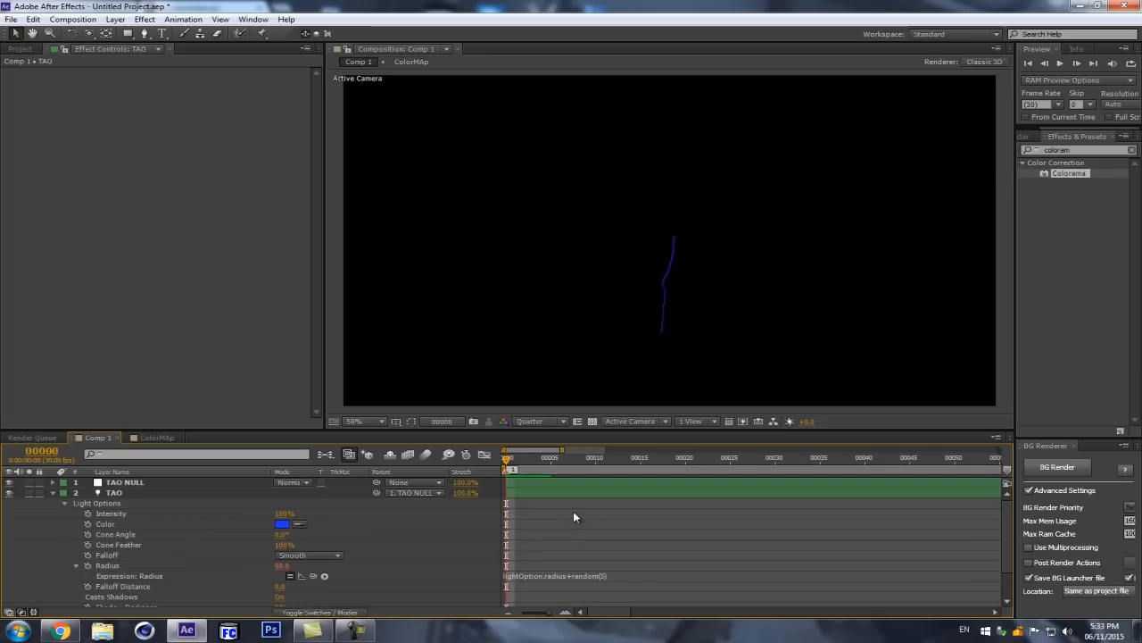
scroll(506, 500, "down", 2)
scroll(506, 503, "up", 5)
left_click(551, 481)
left_click(633, 501)
left_click_drag(632, 502, 503, 502)
key("ctrl+c")
left_click(423, 511)
Step: Add seedRandom(index,timeless=true); to the TAO light's Radius expression, preview a few frames, and return to frame 0
scroll(485, 549, "down", 3)
left_click(548, 560)
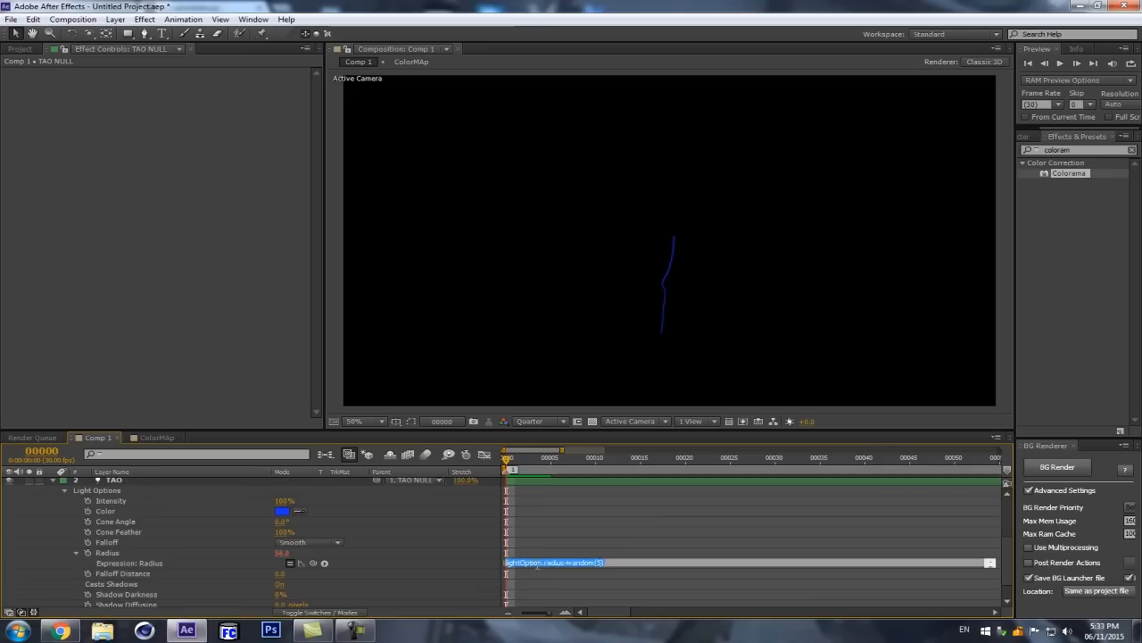
key("ctrl+v")
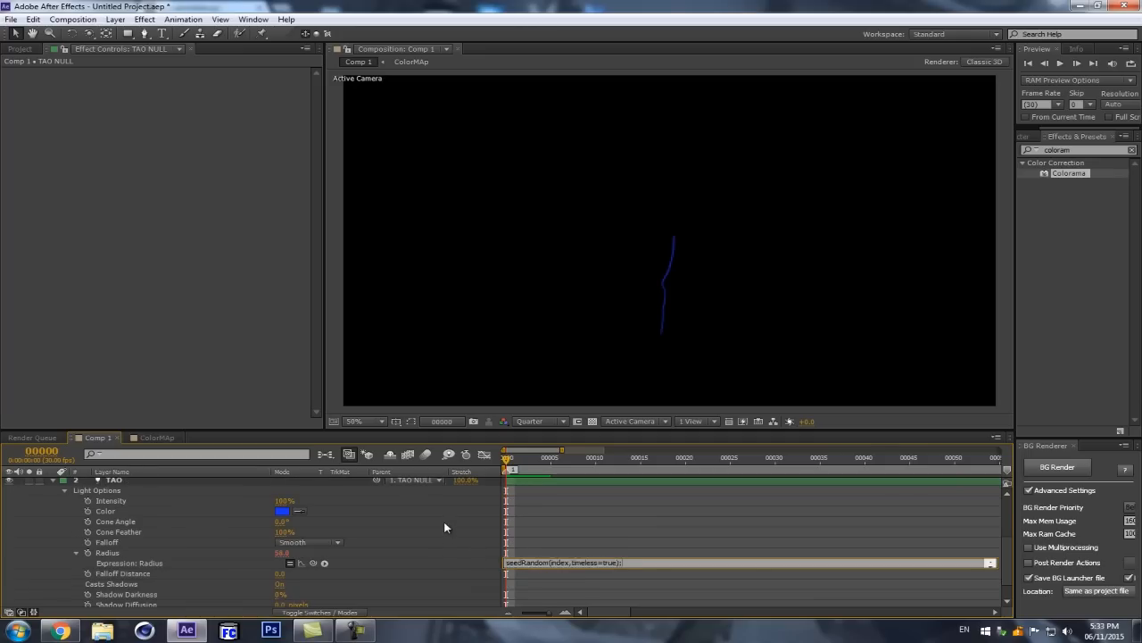
left_click(445, 520)
left_click_drag(507, 457, 560, 456)
key("Home")
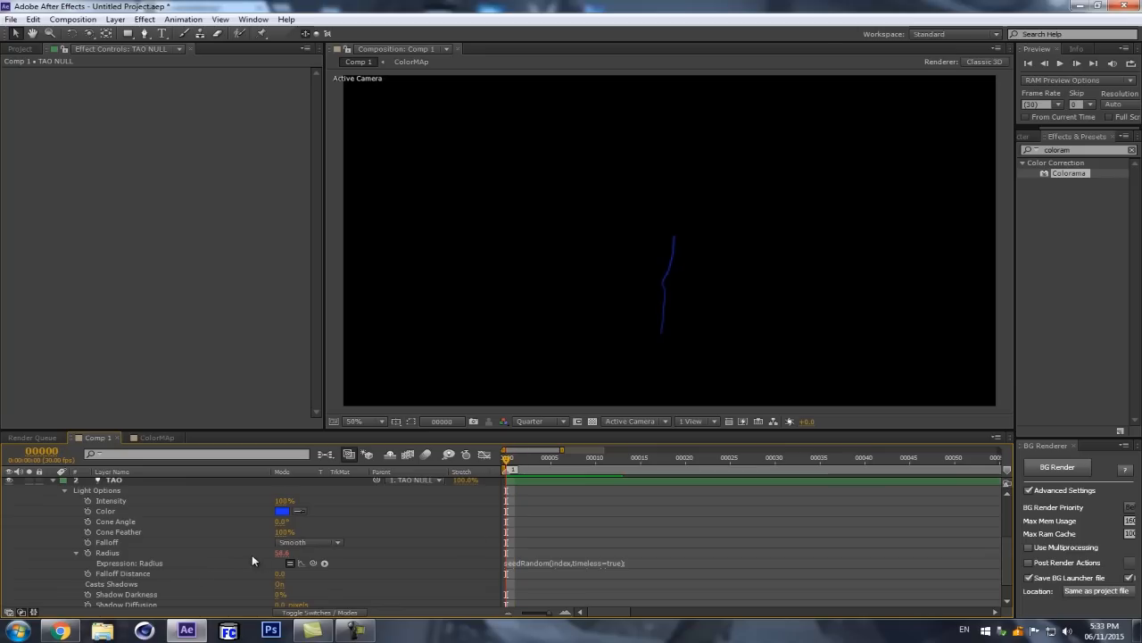
Step: Collapse the TAO light's properties and save the project under the file name tmepo
left_click(52, 482)
left_click(53, 482)
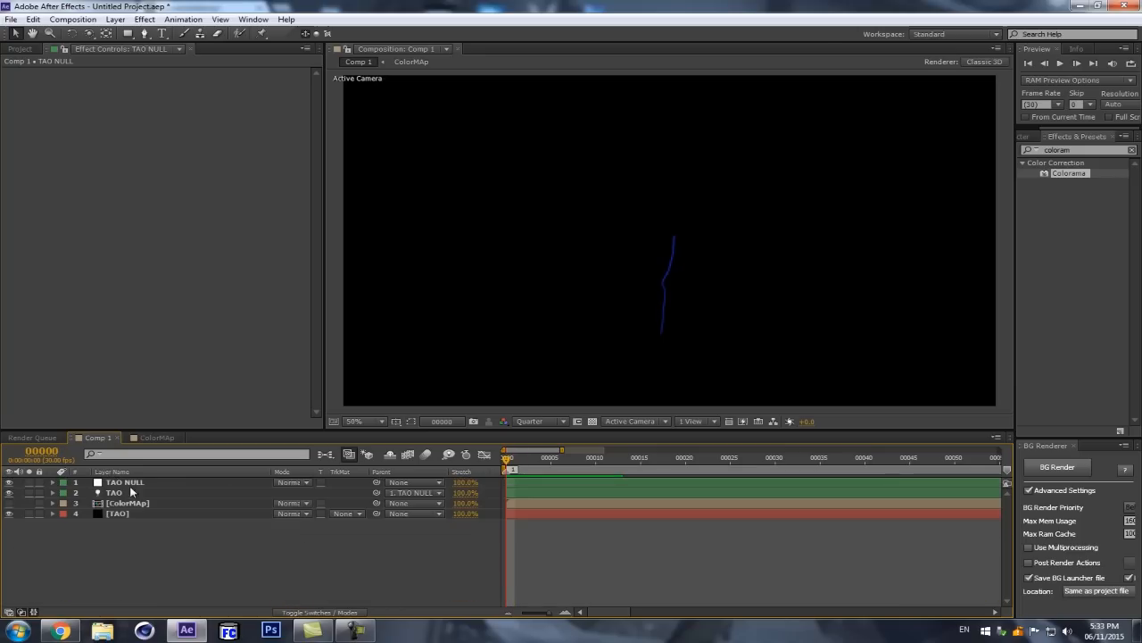
key("ctrl+s")
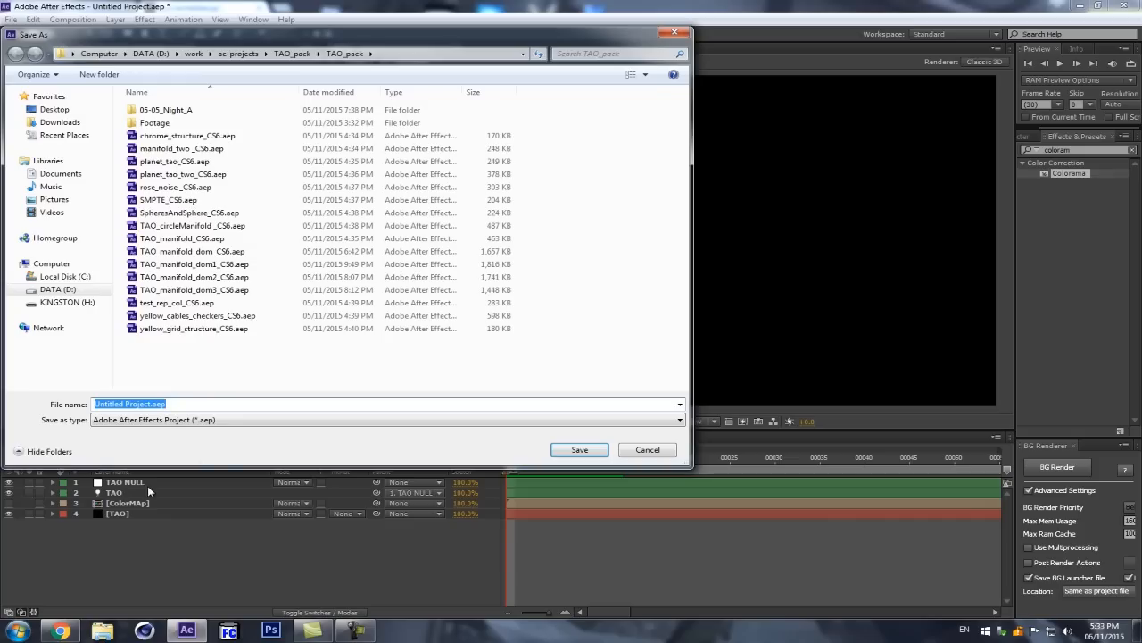
type("tmepo")
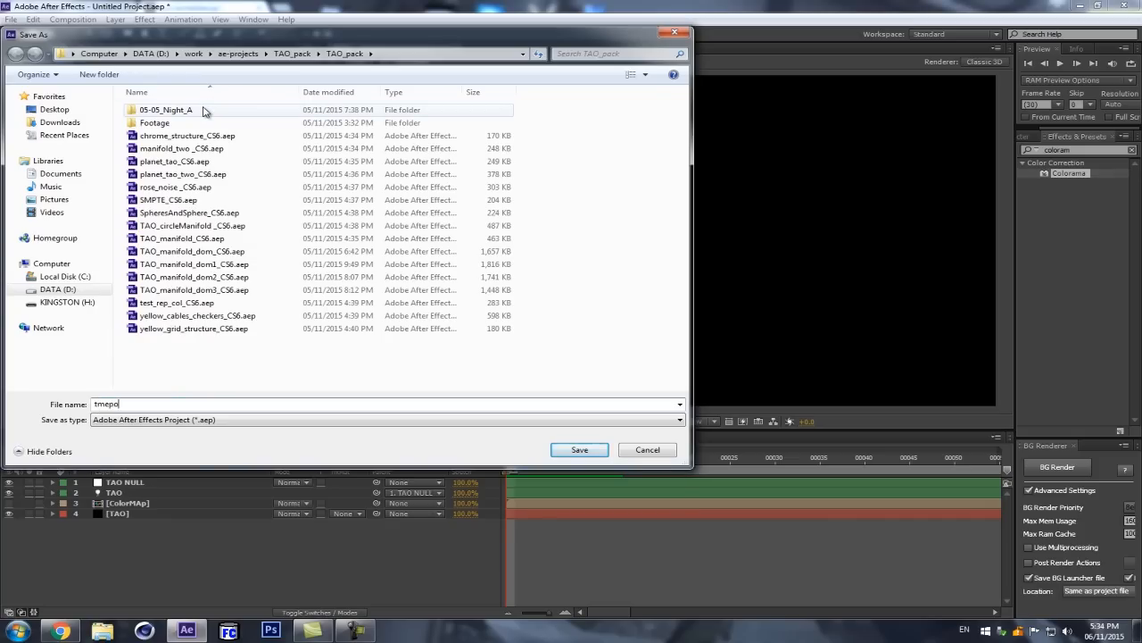
key("Return")
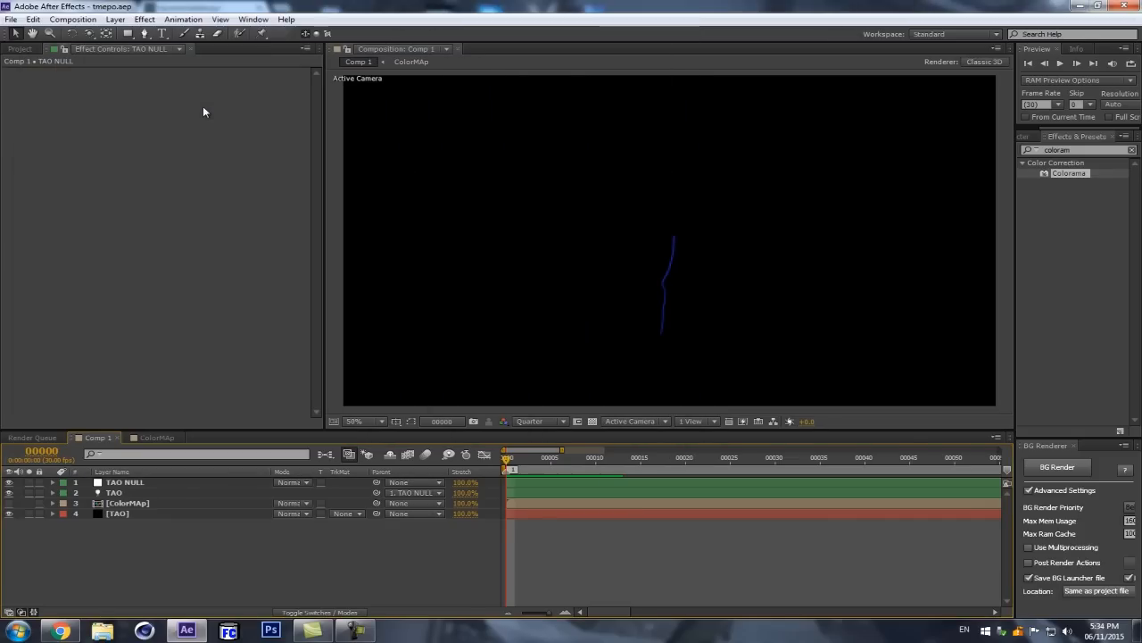
Step: Show layer source names, select the null together with the TAO light, and duplicate the pair
left_click(111, 471)
left_click(126, 482)
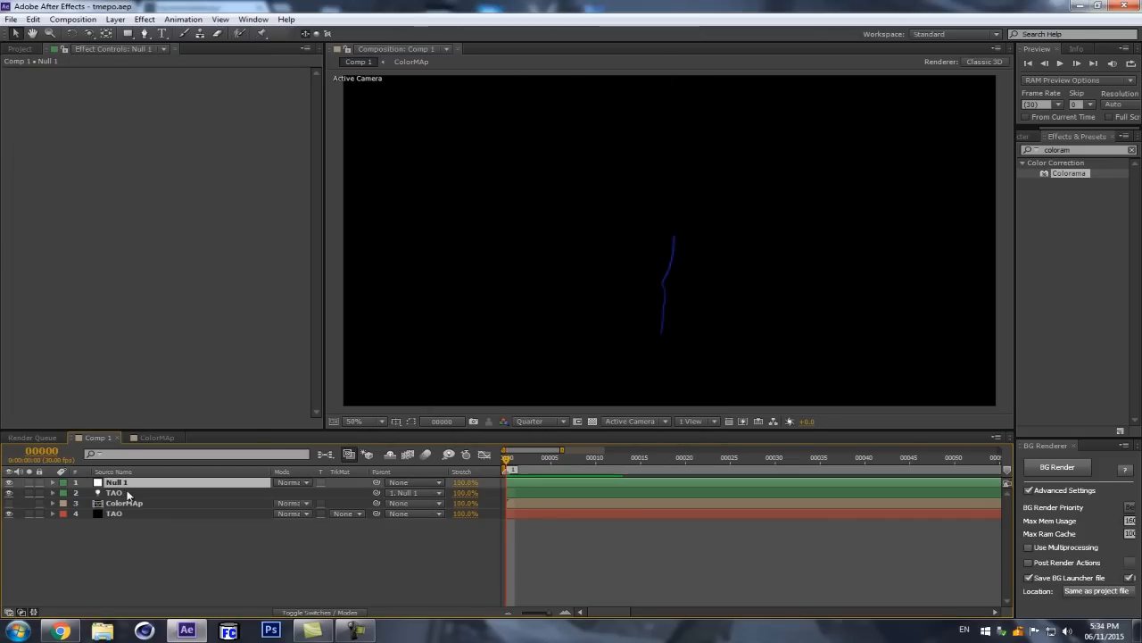
left_click(128, 494, "ctrl")
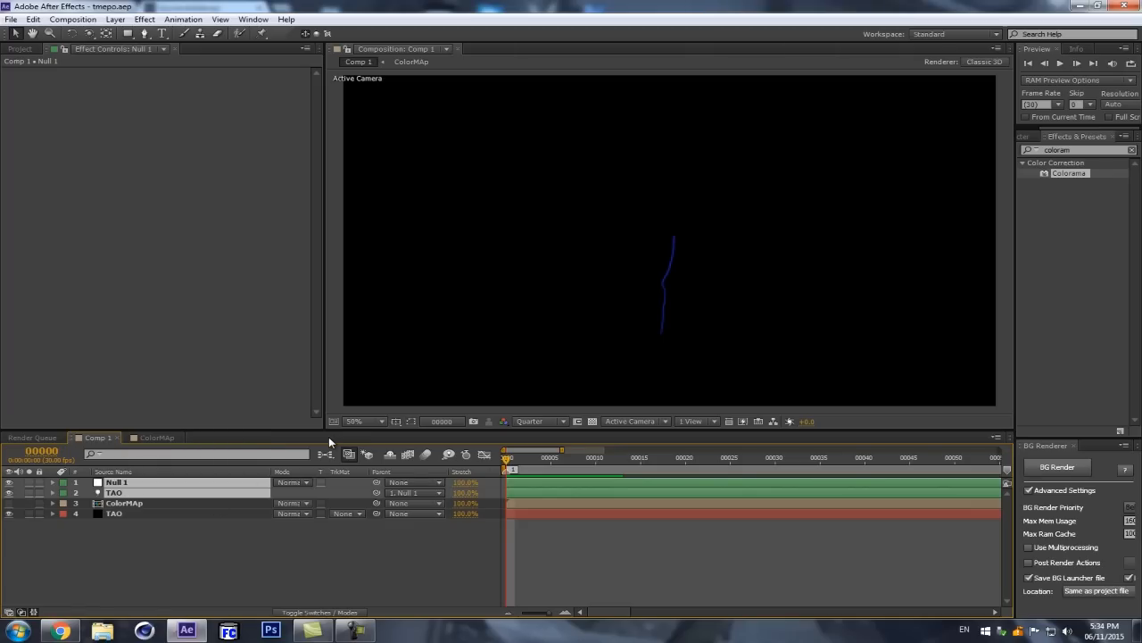
key("ctrl+d")
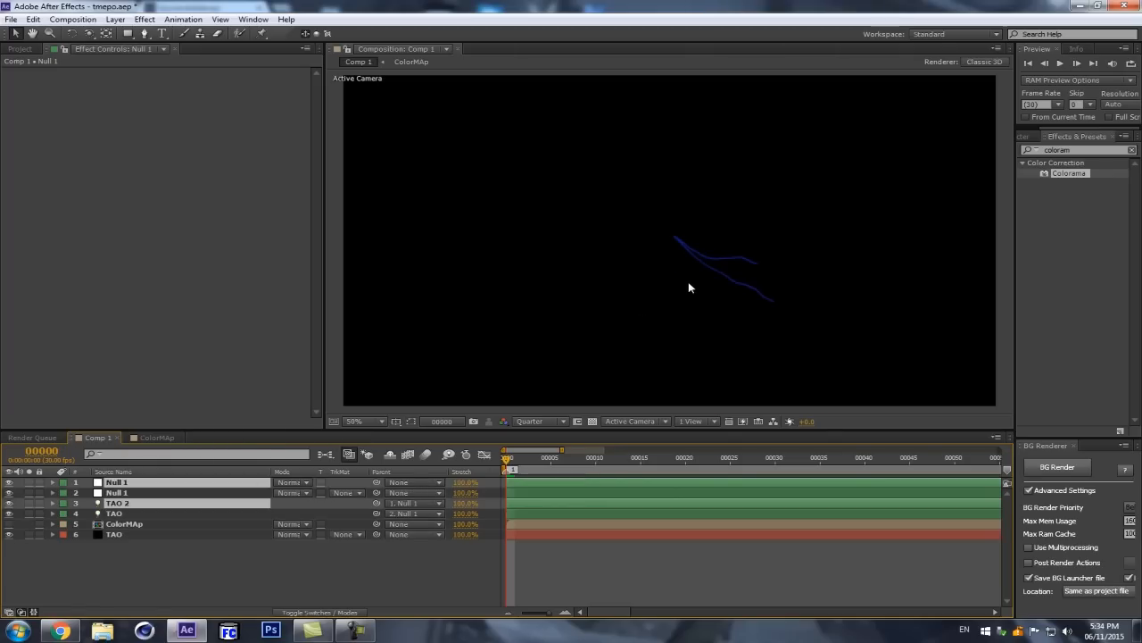
Step: Place the TAO 2 light directly below its own null and duplicate null-and-light pairs until TAO 8 exists
mouse_move(169, 503)
left_mouse_down()
mouse_move(178, 477)
mouse_move(169, 492)
mouse_move(134, 495)
mouse_move(156, 496)
mouse_move(143, 493)
left_mouse_up()
key("ctrl+d")
key("ctrl+d")
key("ctrl+d")
key("ctrl+d")
key("ctrl+d")
key("ctrl+d")
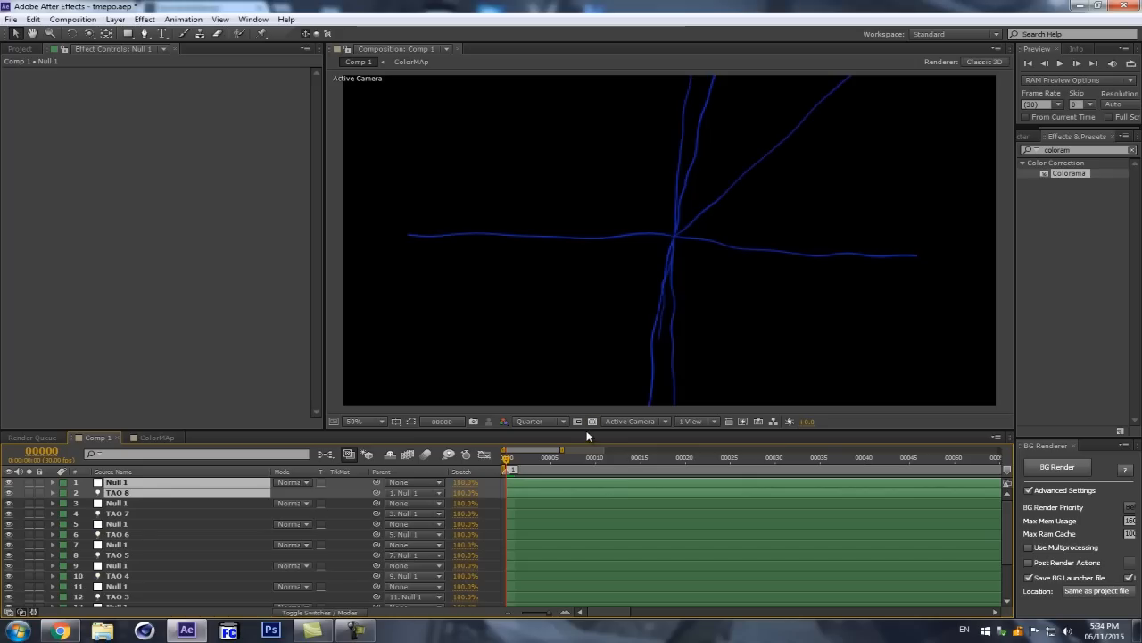
Step: Duplicate the top null-and-light pair once more and place the TAO 9 light directly below its null
left_click_drag(587, 431, 562, 320)
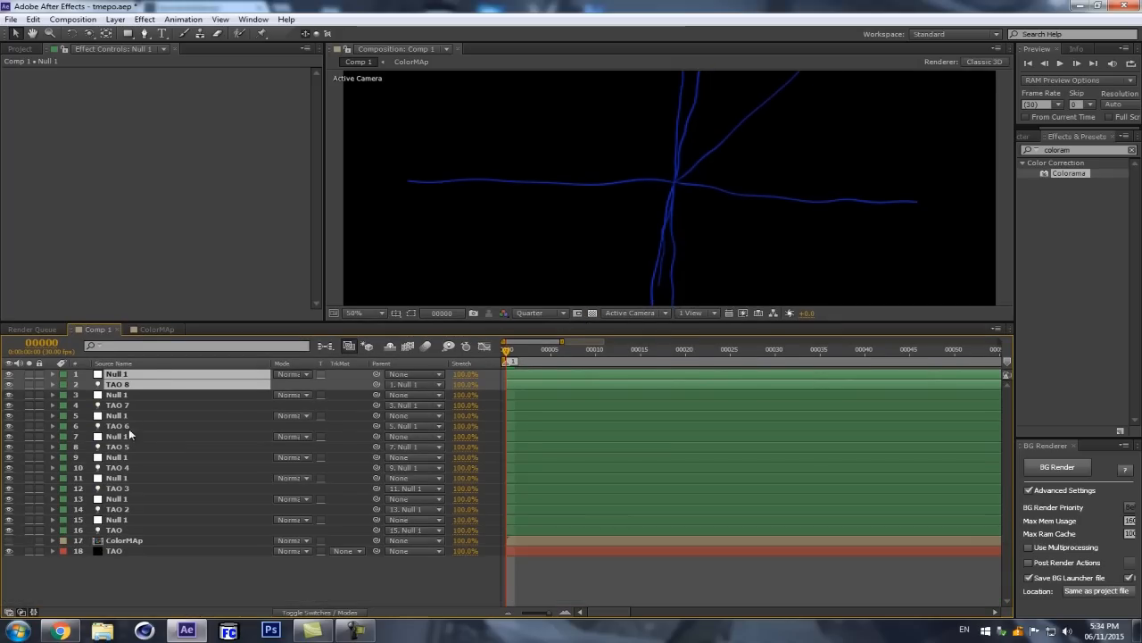
key("ctrl+d")
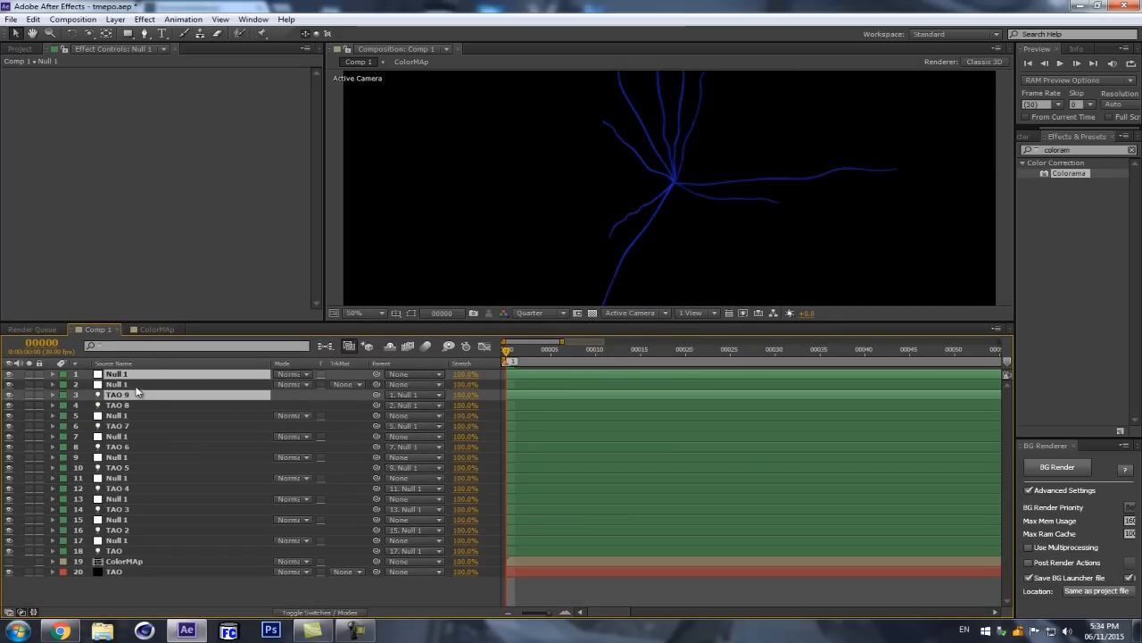
left_click_drag(138, 397, 141, 383)
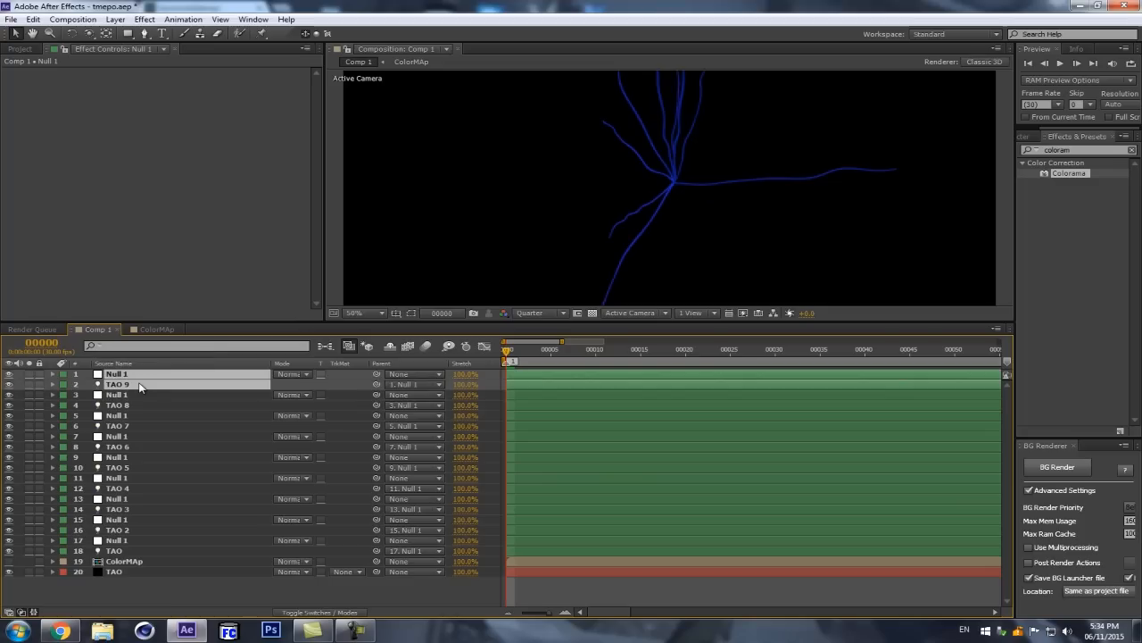
left_click_drag(676, 320, 661, 389)
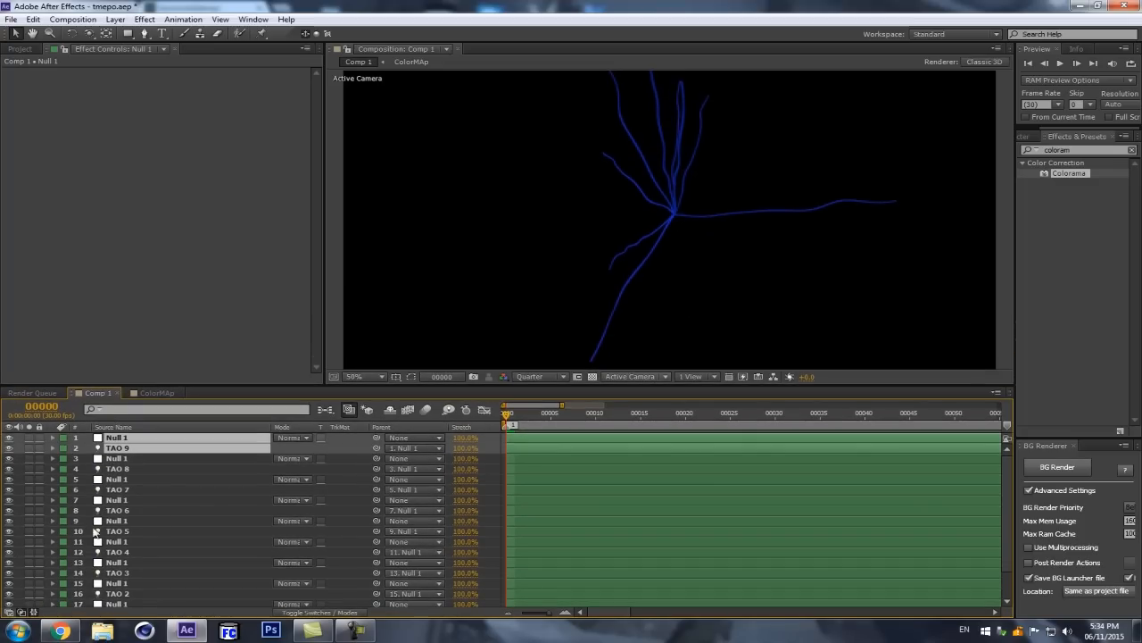
Step: Reveal the TAO 9 light's animated properties and set its X position at frame 30 to 690
left_click(159, 482)
left_click(143, 437)
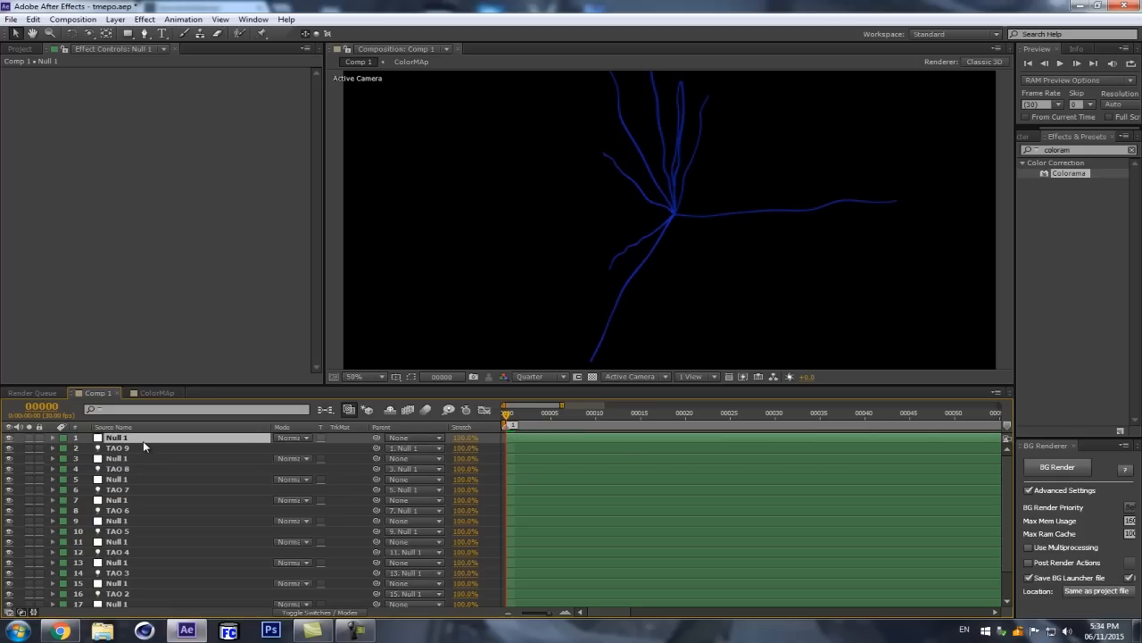
key("u")
key("u")
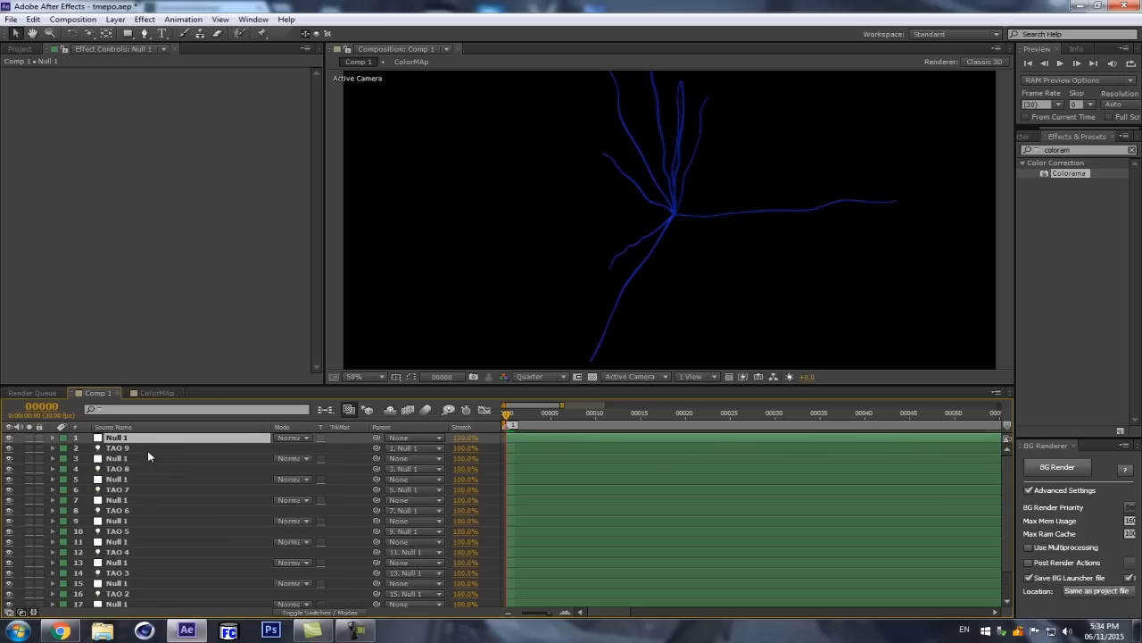
left_click(147, 449)
key("u")
left_click(775, 413)
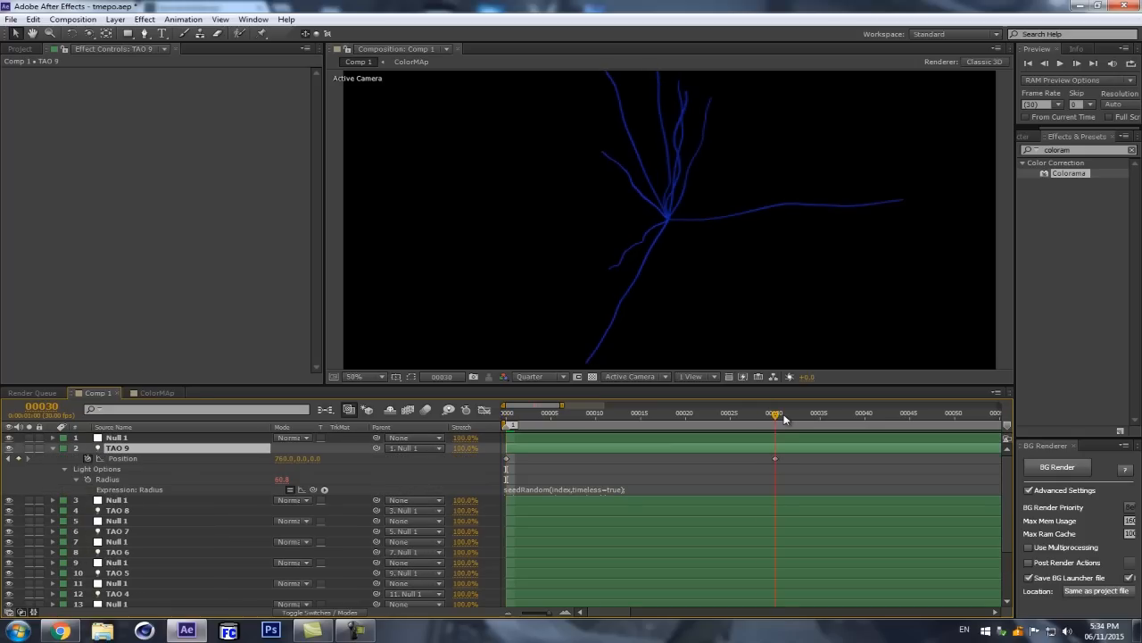
left_click(265, 459)
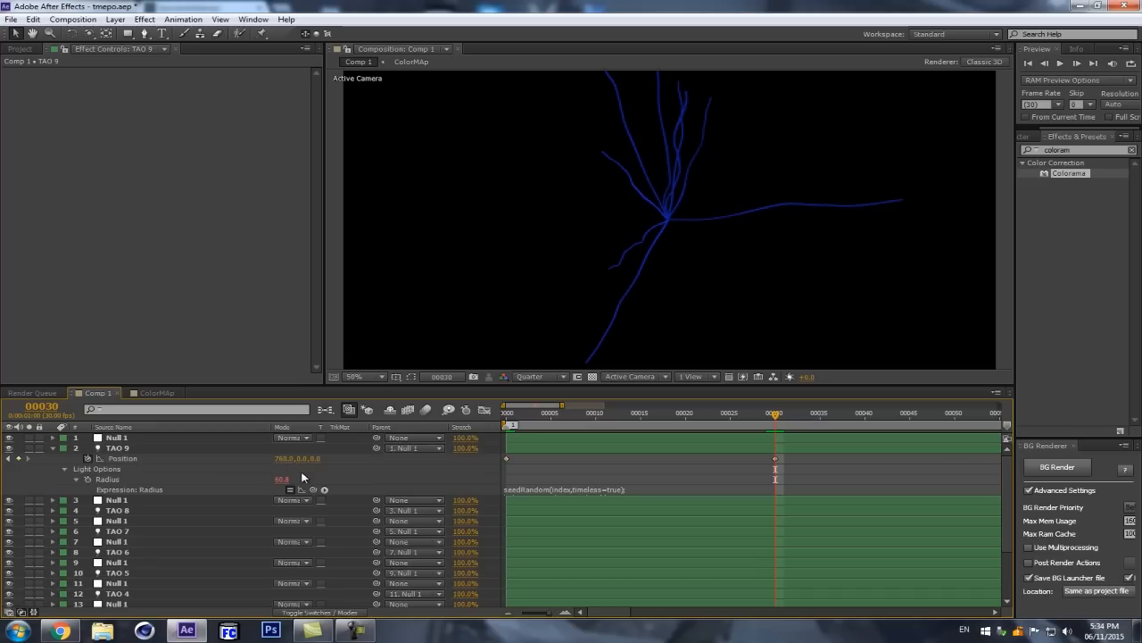
left_click_drag(287, 458, 235, 461)
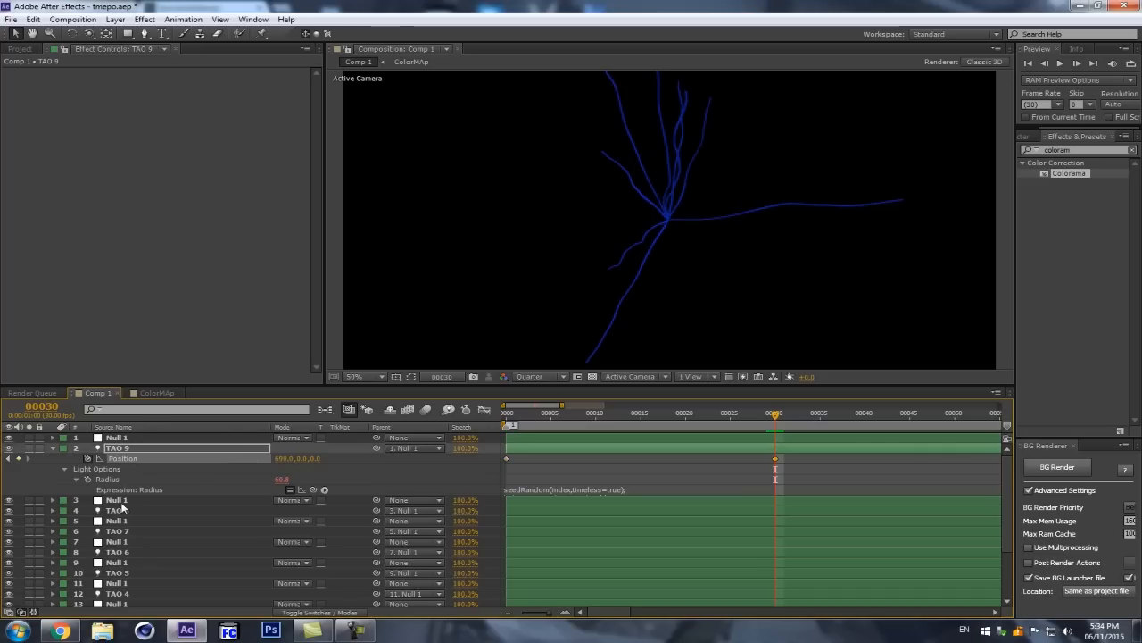
Step: Reveal the TAO 8 light's keyframes and set its X position at frame 30 to 608
left_click(118, 499)
left_click(120, 521)
left_click(123, 510)
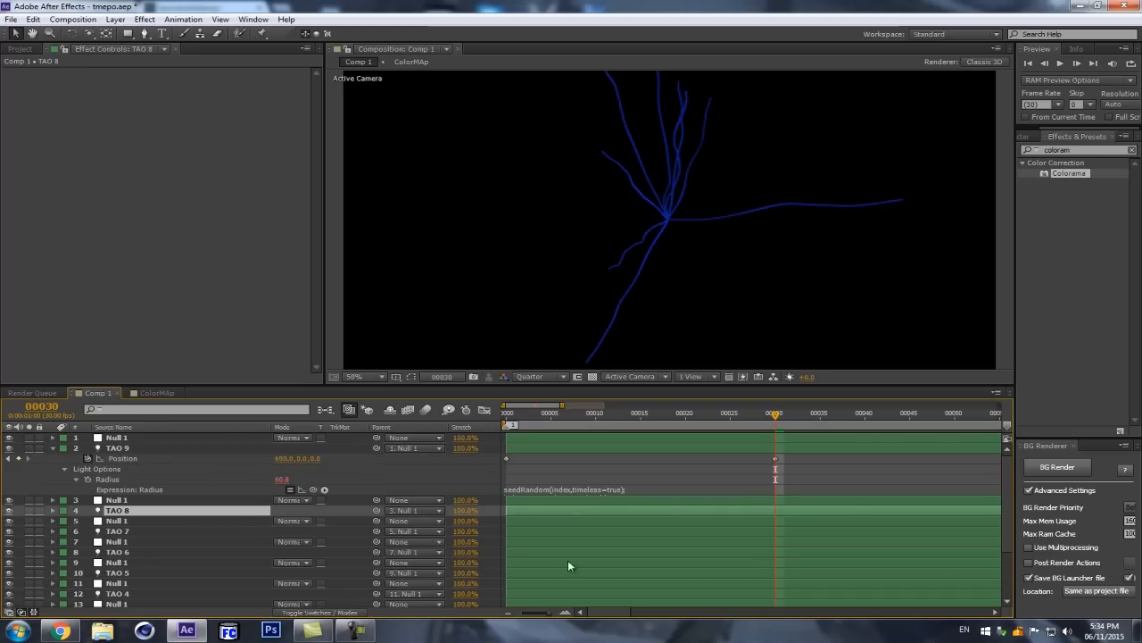
key("u")
left_click(268, 522)
left_click_drag(209, 525, 165, 527)
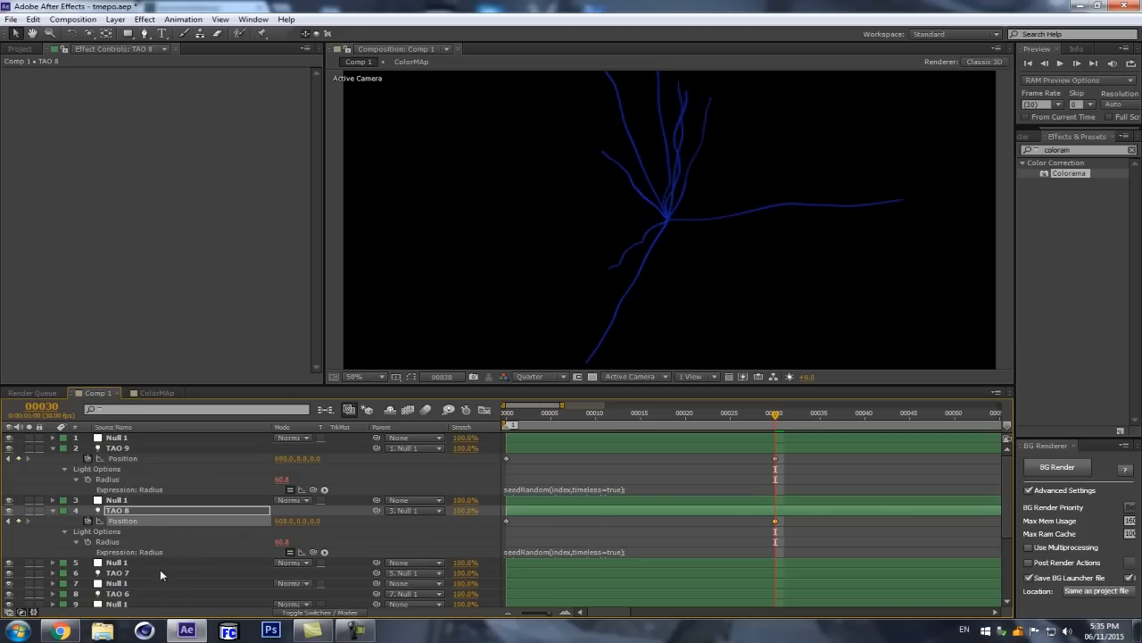
Step: Reveal the TAO 7 light's keyframes and set its X position at frame 30 to 1099
left_click(160, 574)
key("u")
left_click_drag(333, 583, 528, 560)
Step: Reveal the TAO 6 light's keyframes and change its X position at frame 30
scroll(245, 584, "down", 1)
scroll(247, 586, "down", 1)
left_click(197, 564)
left_click(185, 572)
key("u")
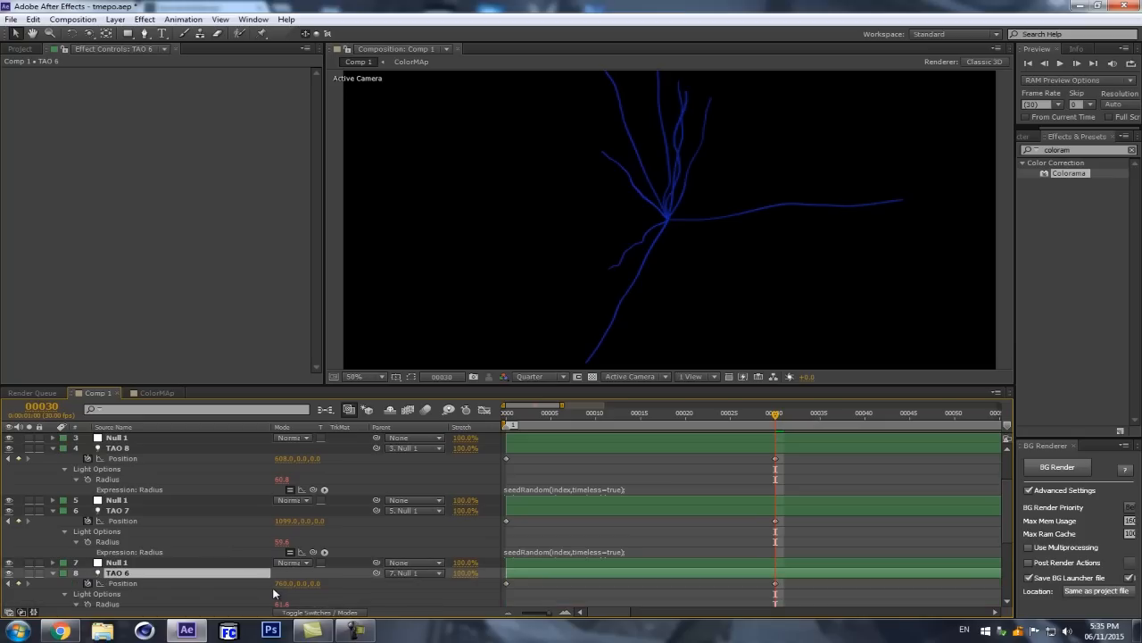
scroll(295, 571, "down", 2)
left_click_drag(288, 523, 327, 502)
Step: Select all layers, collapse their properties together, and clear the selection
key("ctrl+a")
left_click(53, 449)
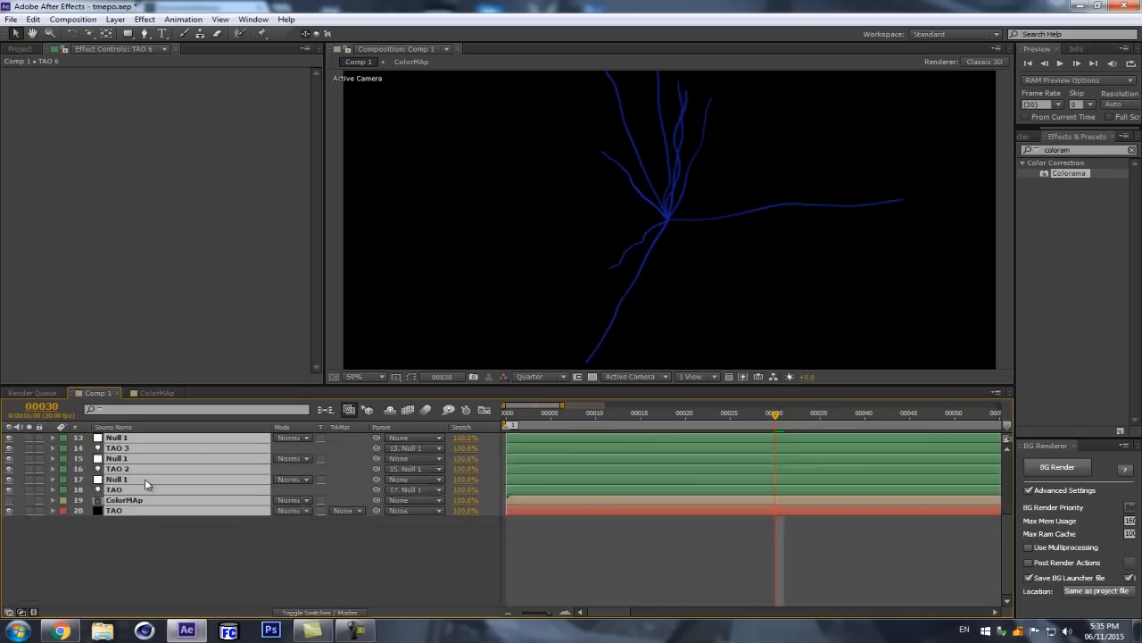
scroll(147, 480, "up", 1)
left_click(331, 538)
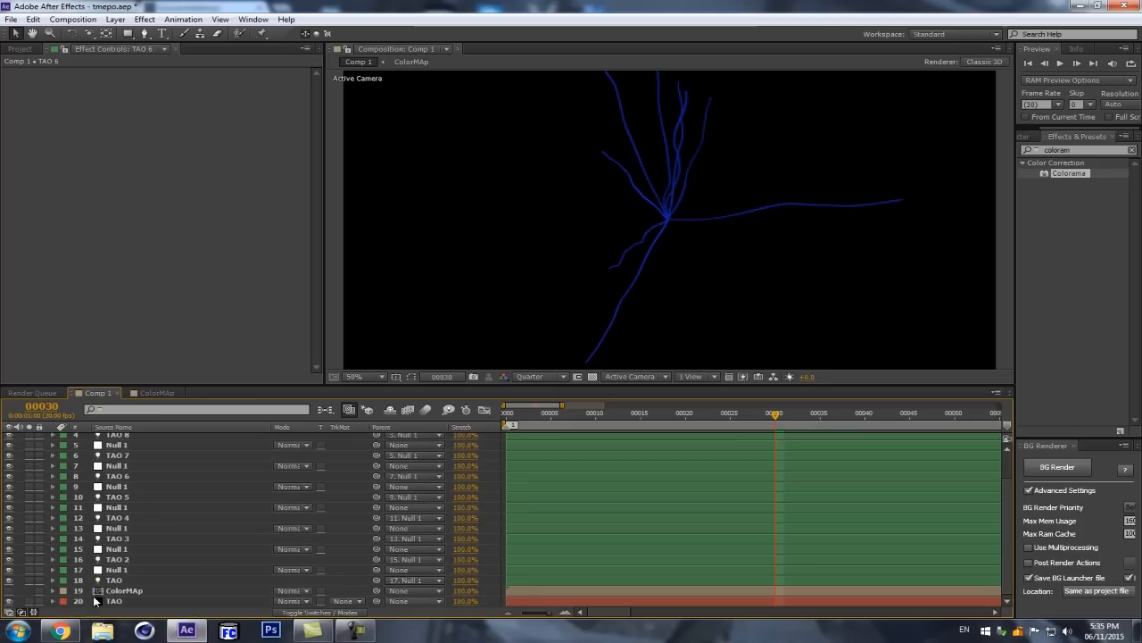
Step: Set the Repeater Color Layer of the TAO solid's Tao effect to the ColorMAp layer
left_click(118, 601)
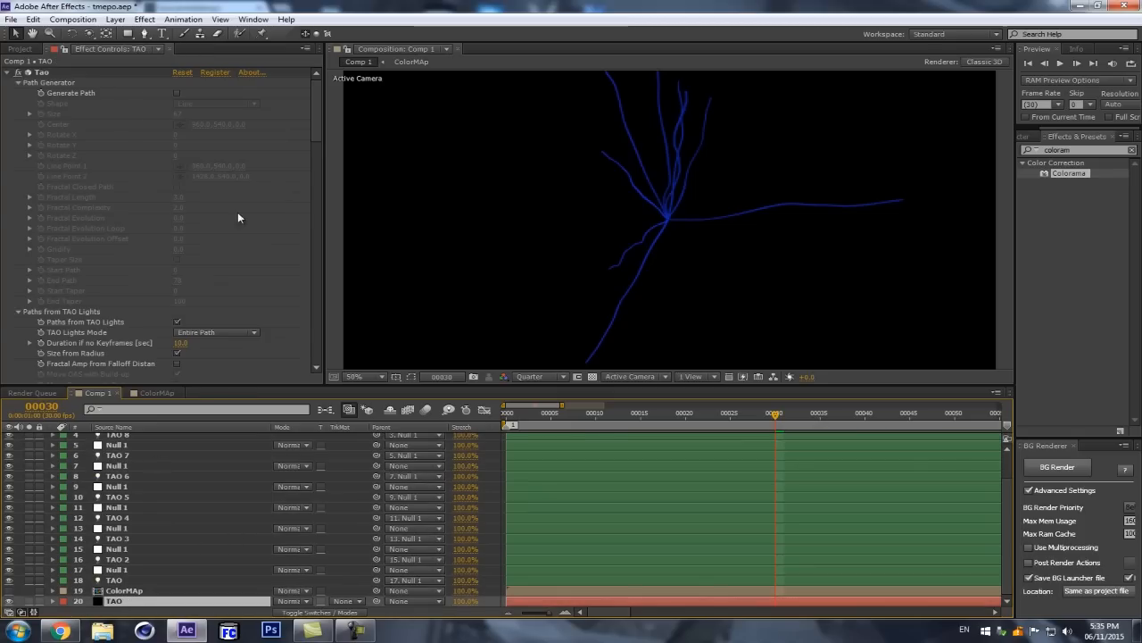
scroll(704, 204, "down", 3)
scroll(701, 209, "up", 5)
scroll(700, 207, "down", 2)
scroll(701, 208, "down", 3)
scroll(700, 206, "up", 3)
left_click_drag(314, 146, 296, 338)
scroll(295, 337, "down", 2)
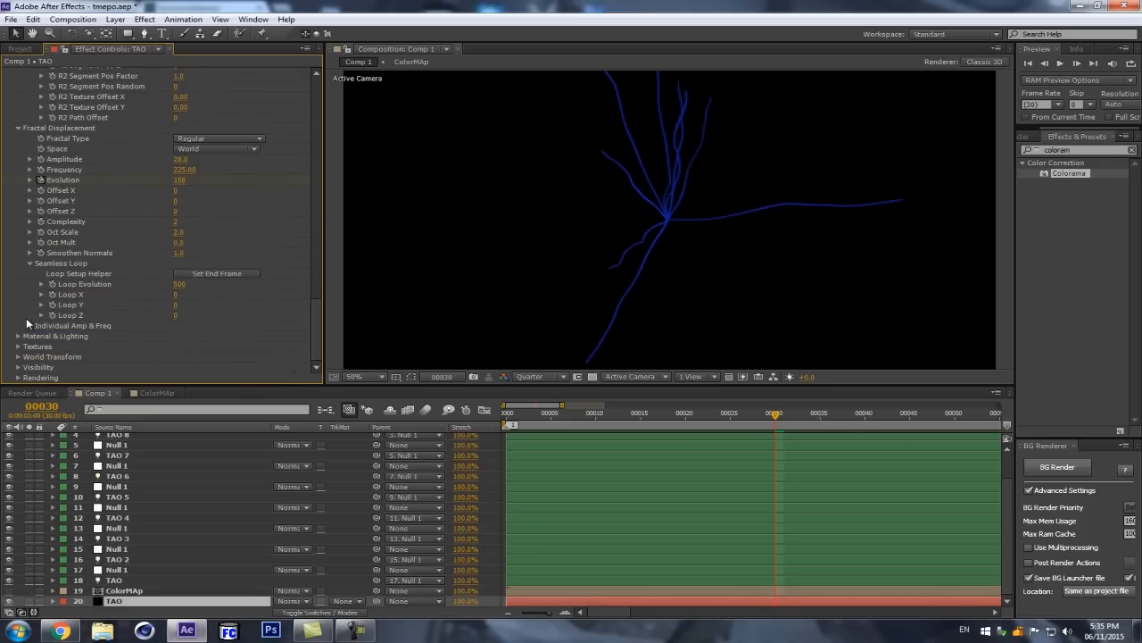
scroll(185, 153, "up", 10)
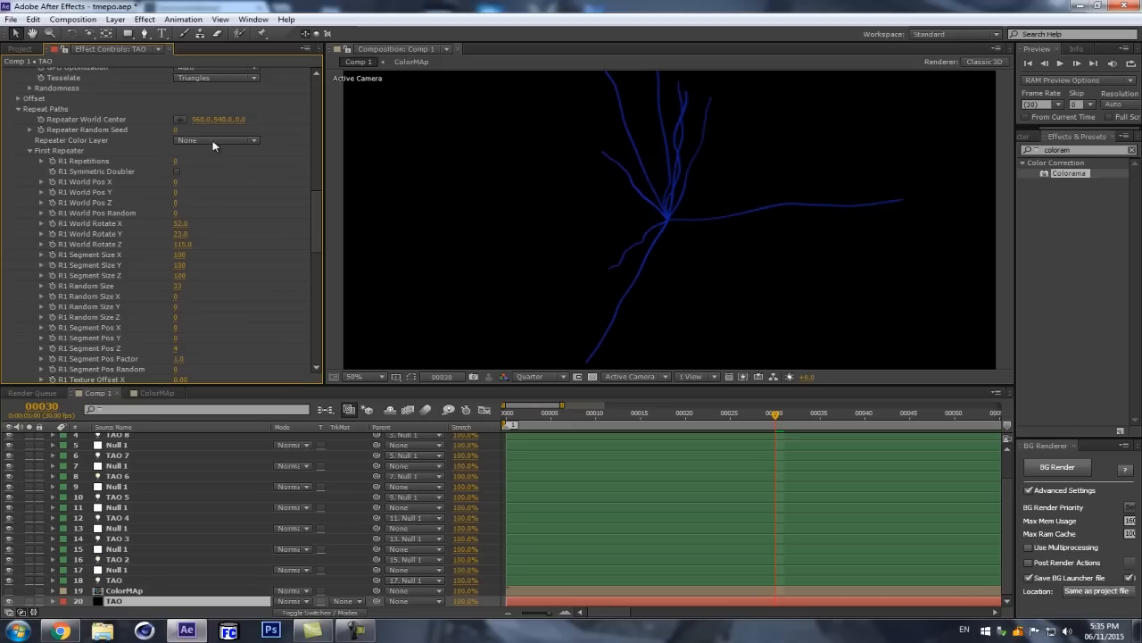
left_click(215, 141)
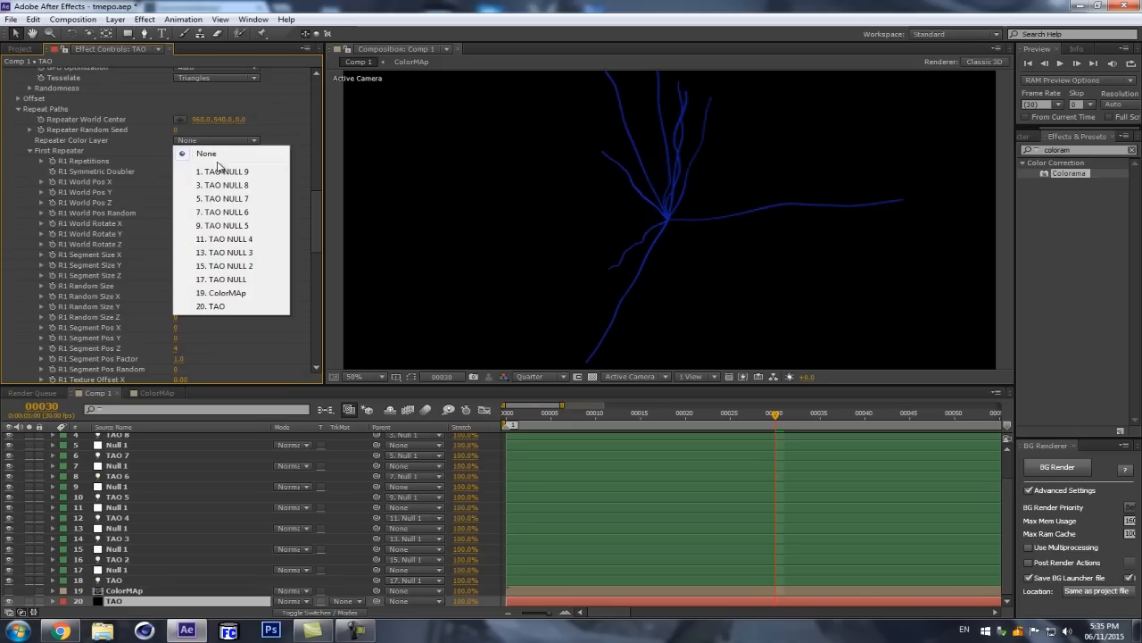
left_click(221, 294)
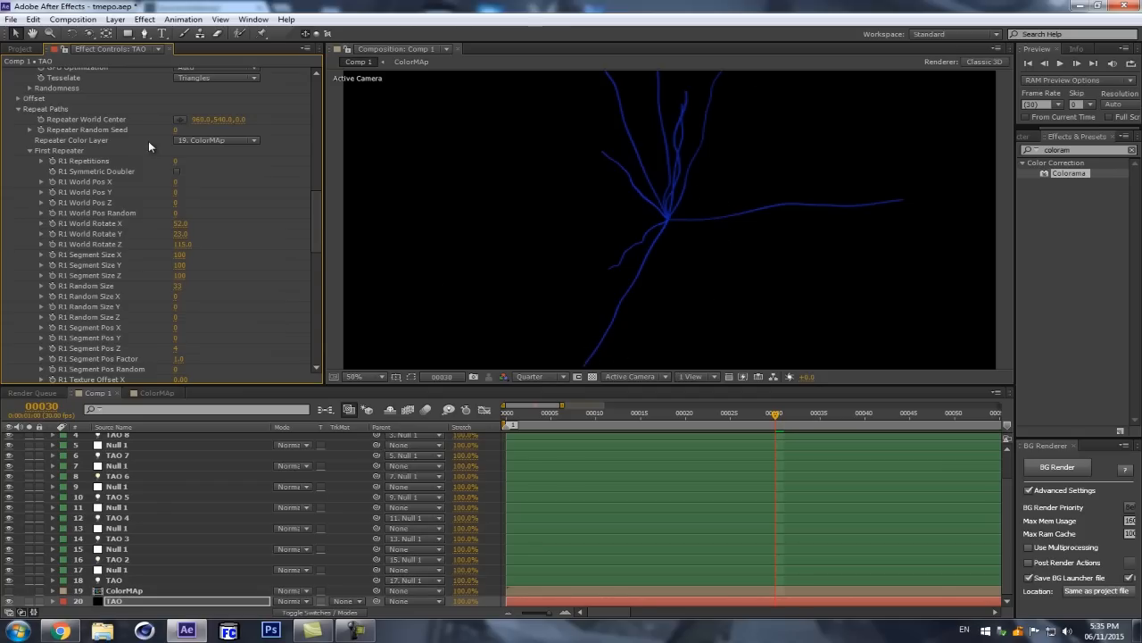
Step: Test a Repeater Random Seed of 27, undo it, and set R1 Repetitions to 13 in the Tao effect
left_click_drag(176, 130, 204, 132)
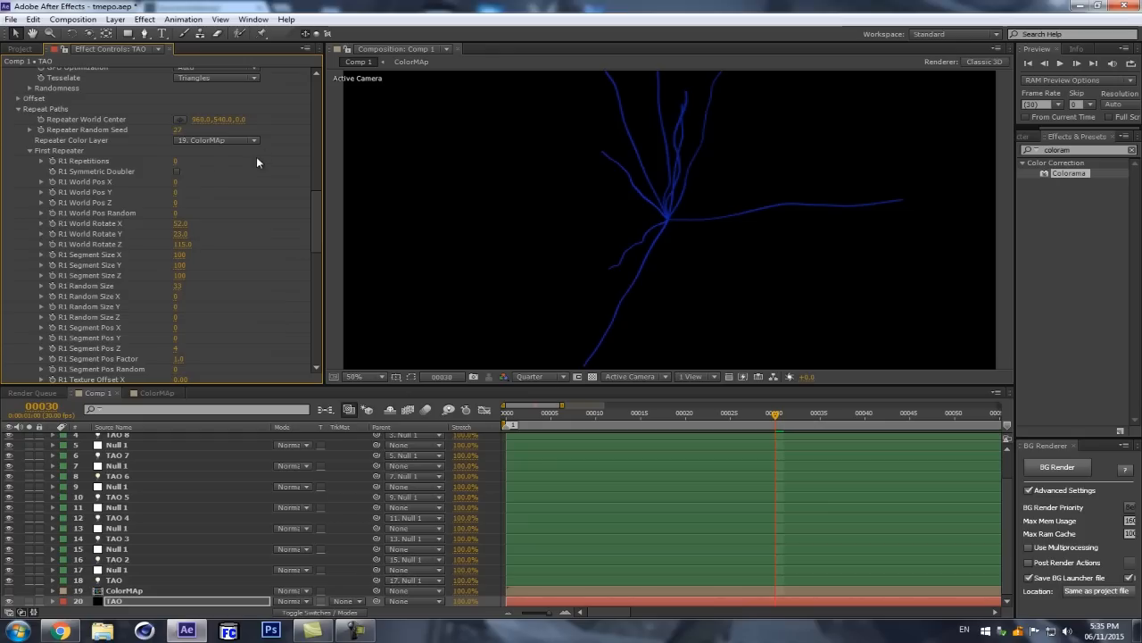
key("ctrl+z")
left_click(176, 162)
type("13")
key("Return")
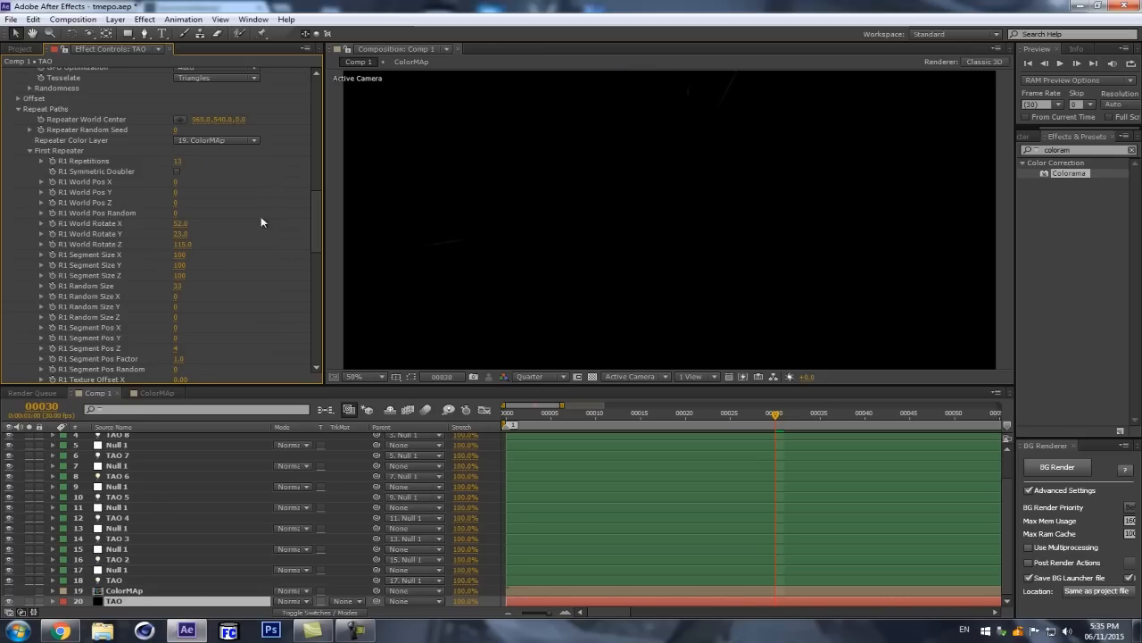
Step: Set the Second Repeater's R2 Repetitions to 13 in the Tao effect
scroll(261, 221, "down", 3)
left_click(175, 311)
type("13")
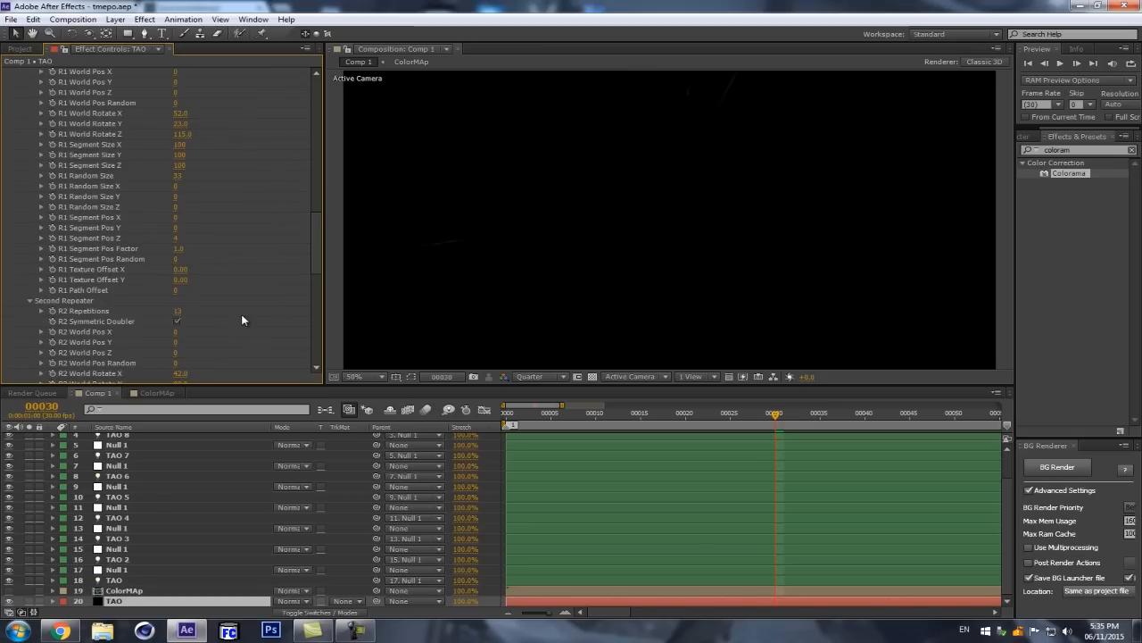
key("Return")
scroll(673, 219, "down", 2)
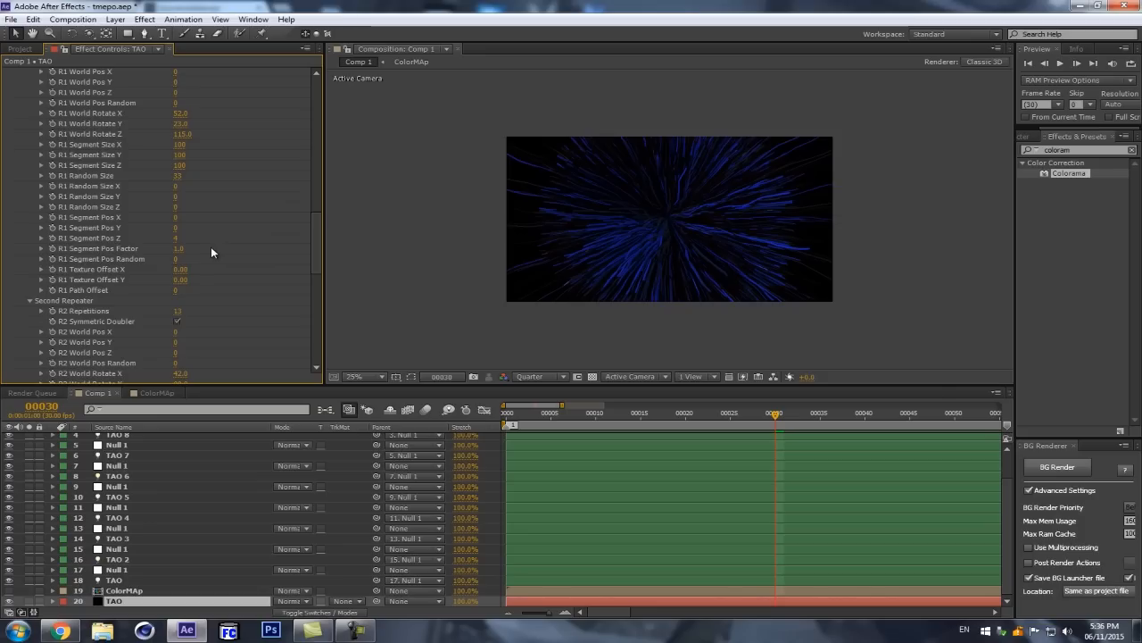
Step: Select the TAO, TAO 2, TAO 3 and TAO 4 lights together and reveal their Light Options
scroll(210, 252, "up", 5)
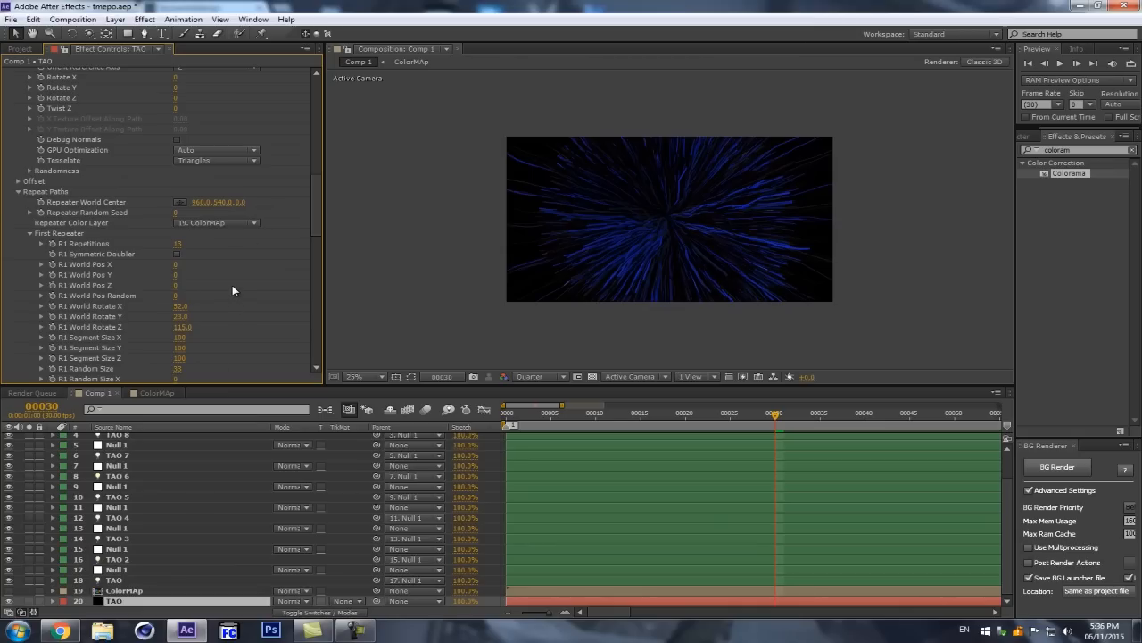
scroll(629, 250, "up", 2)
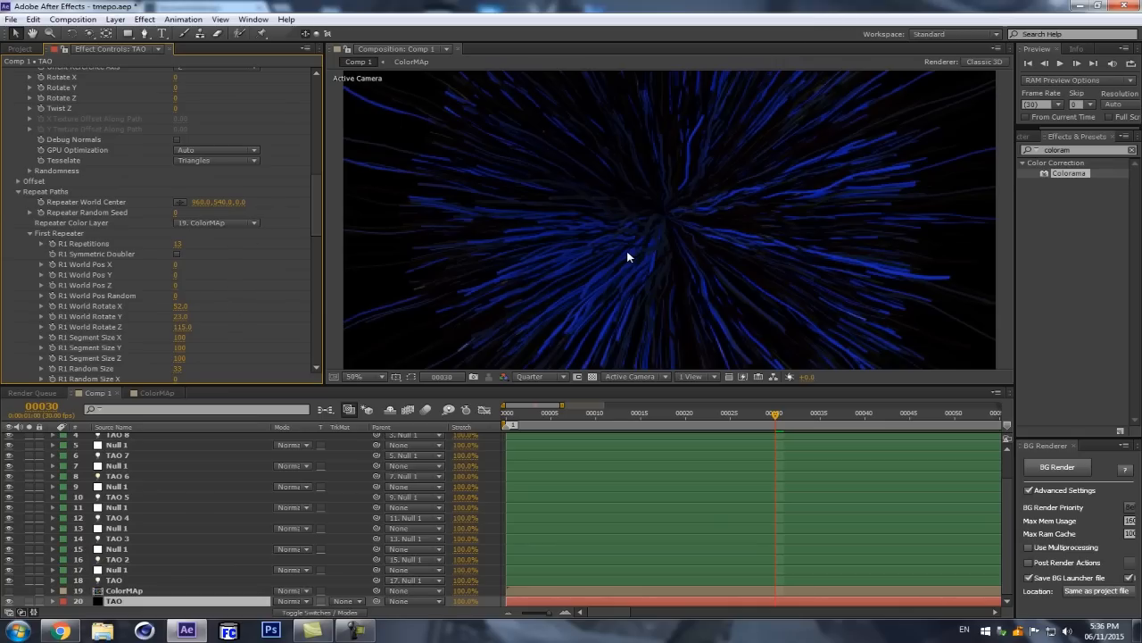
scroll(627, 253, "down", 3)
scroll(626, 253, "up", 3)
left_click(134, 581)
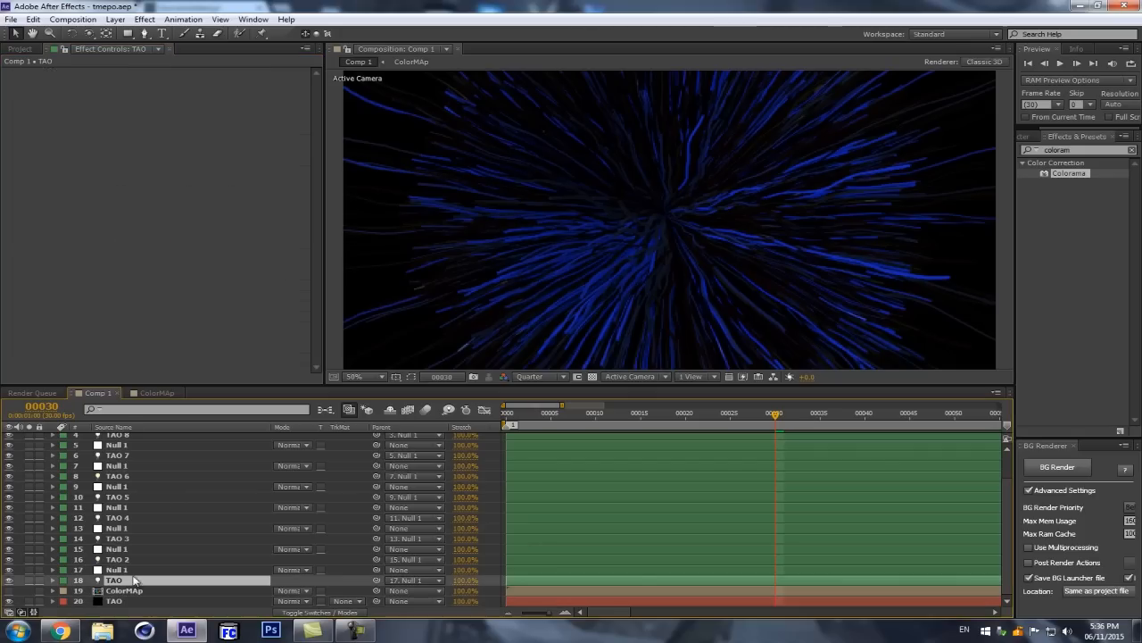
left_click(125, 560, "ctrl")
left_click(130, 539, "ctrl")
left_click(134, 517, "ctrl")
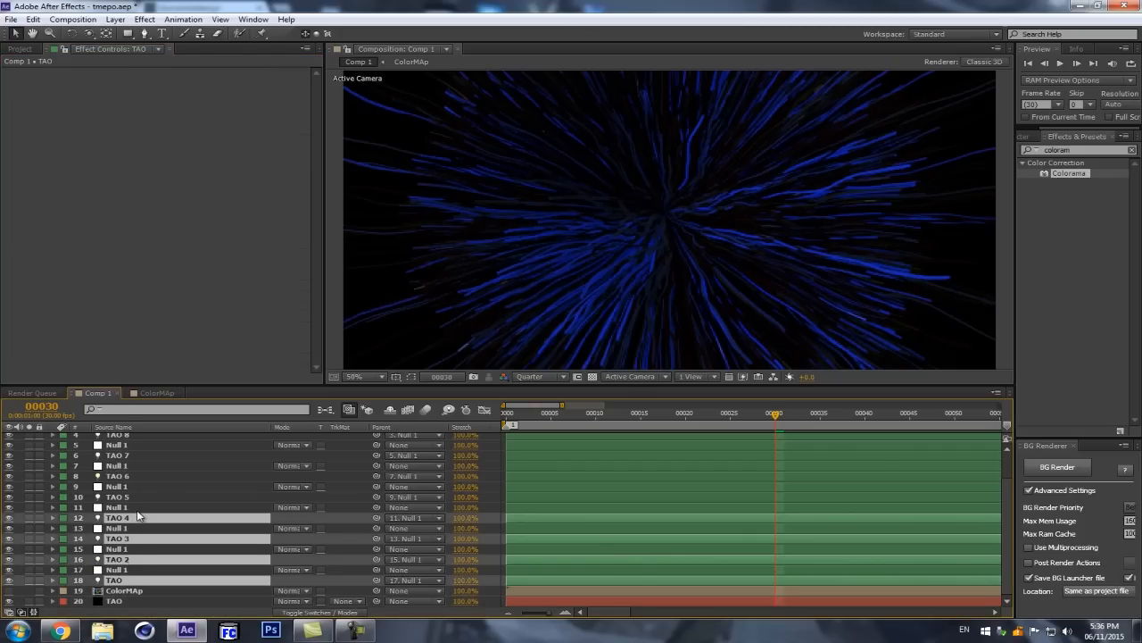
key("a")
key("a")
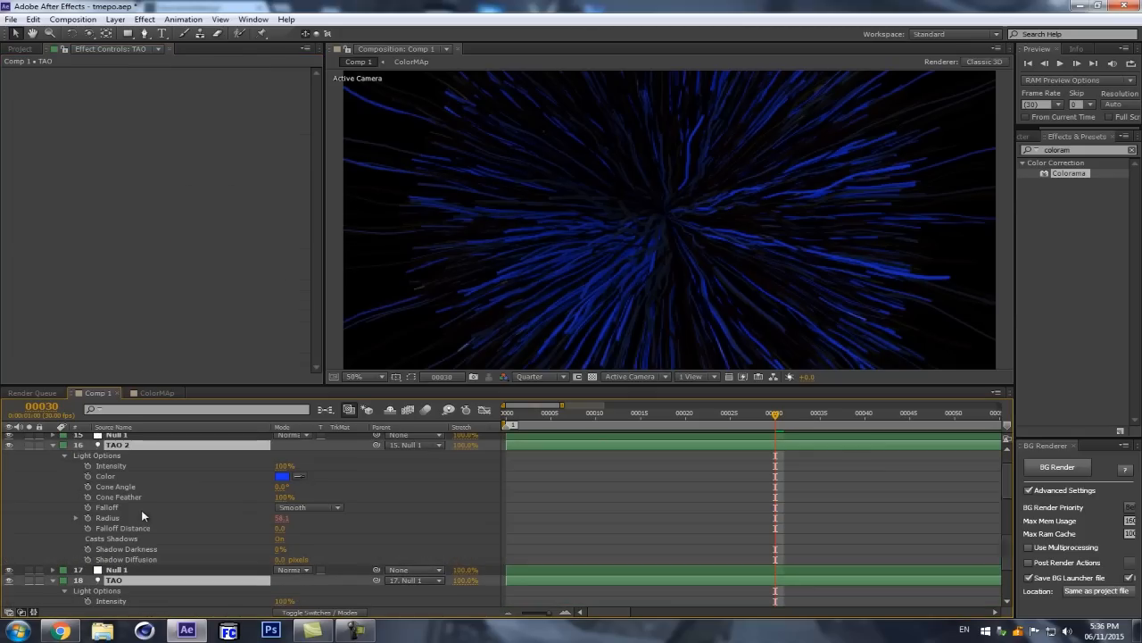
Step: Set the TAO 2 light's Color to white, then collapse the properties of all layers and clear the selection
left_click(282, 476)
mouse_move(16, 72)
left_mouse_down()
mouse_move(4, 73)
mouse_move(3, 51)
left_mouse_up()
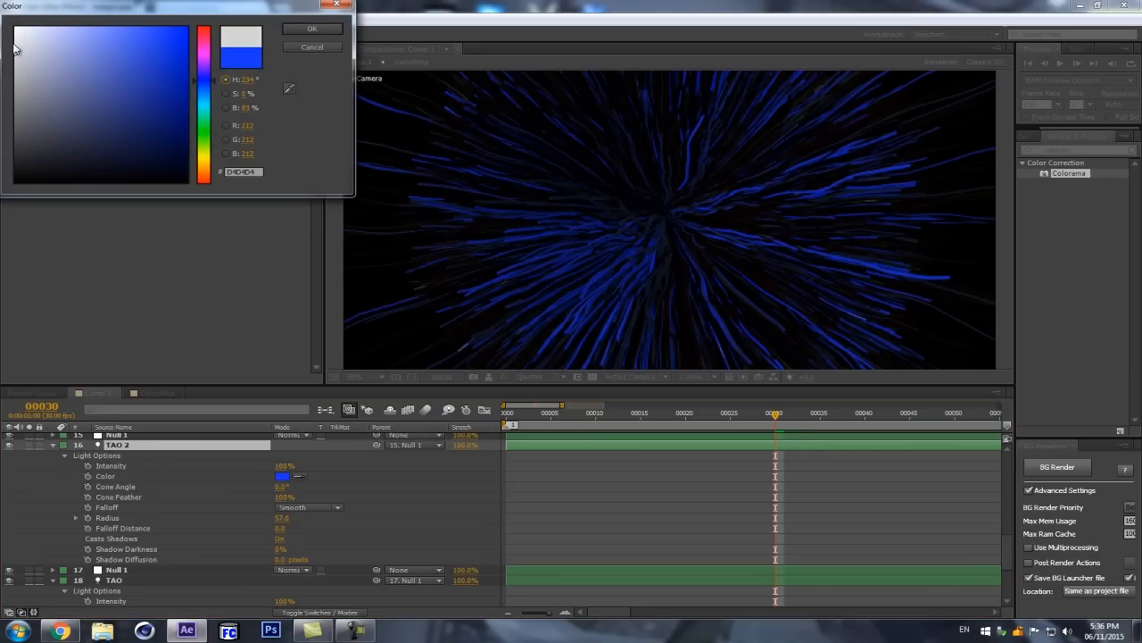
left_click(315, 30)
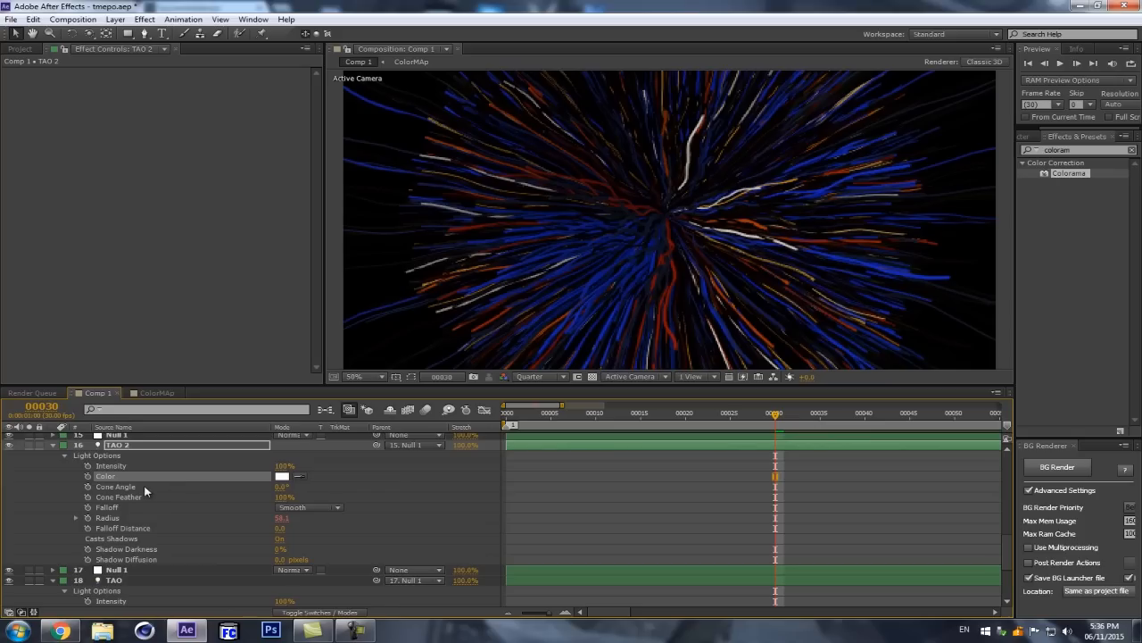
key("ctrl+a")
left_click(54, 446)
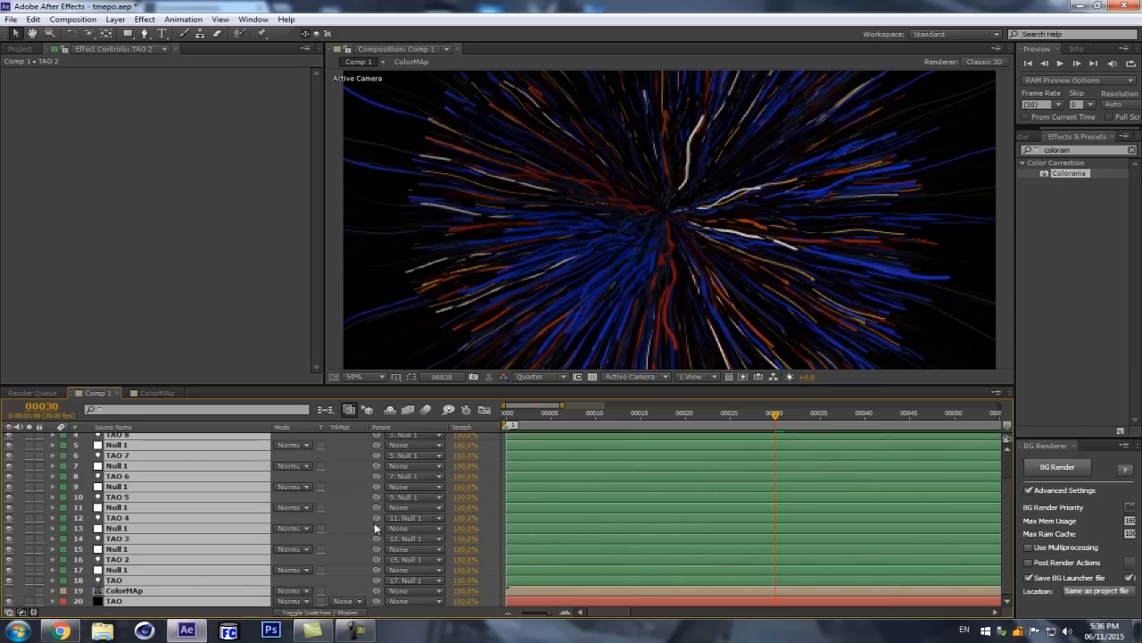
left_click(134, 612)
Step: Paste the copied white light colour onto all the TAO lights, from TAO through TAO 9
left_click(114, 580)
left_click(117, 559, "ctrl")
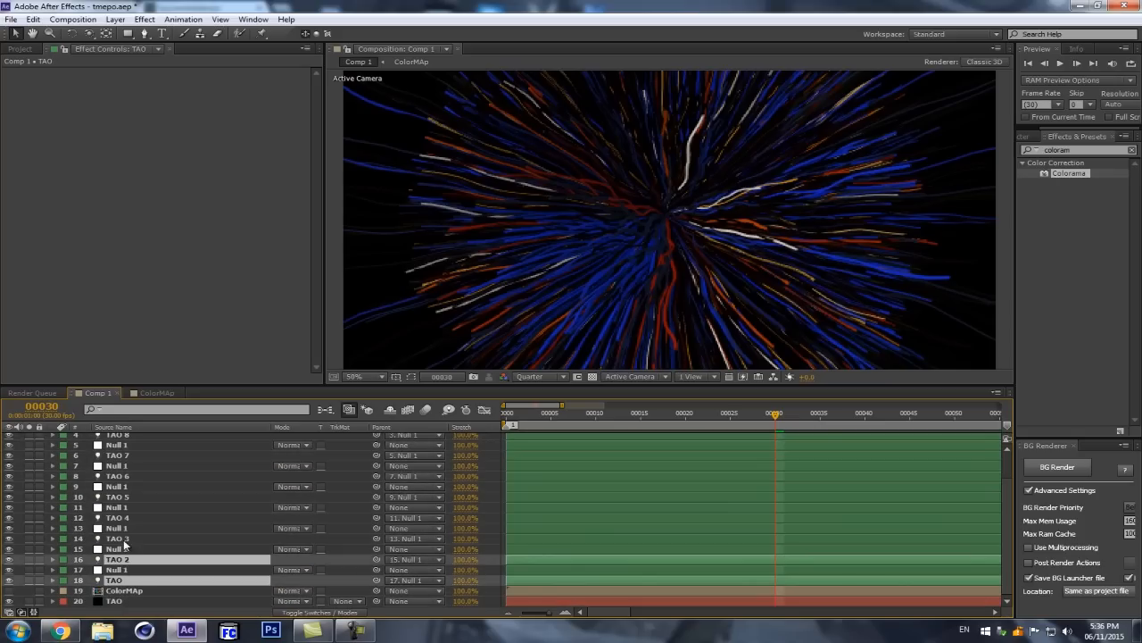
left_click(117, 538, "ctrl")
left_click(119, 517, "ctrl")
left_click(120, 497, "ctrl")
left_click(127, 476, "ctrl")
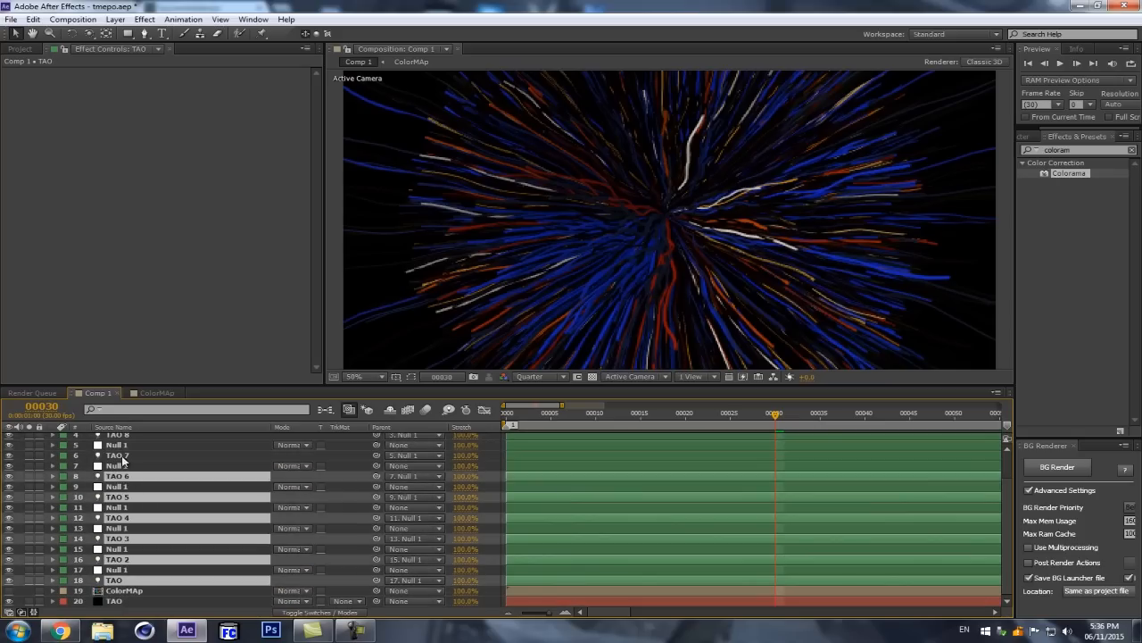
left_click(126, 443, "ctrl")
left_click(125, 446, "ctrl")
left_click(128, 455, "ctrl")
left_click(117, 435, "ctrl")
scroll(127, 464, "up", 2)
left_click(118, 447, "ctrl")
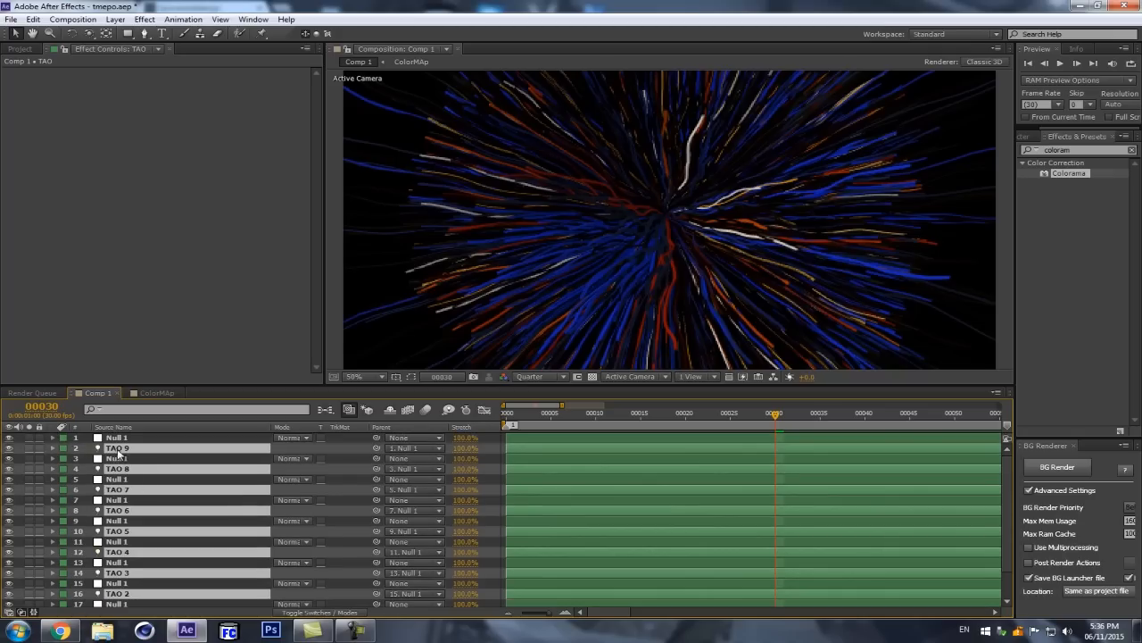
key("ctrl+v")
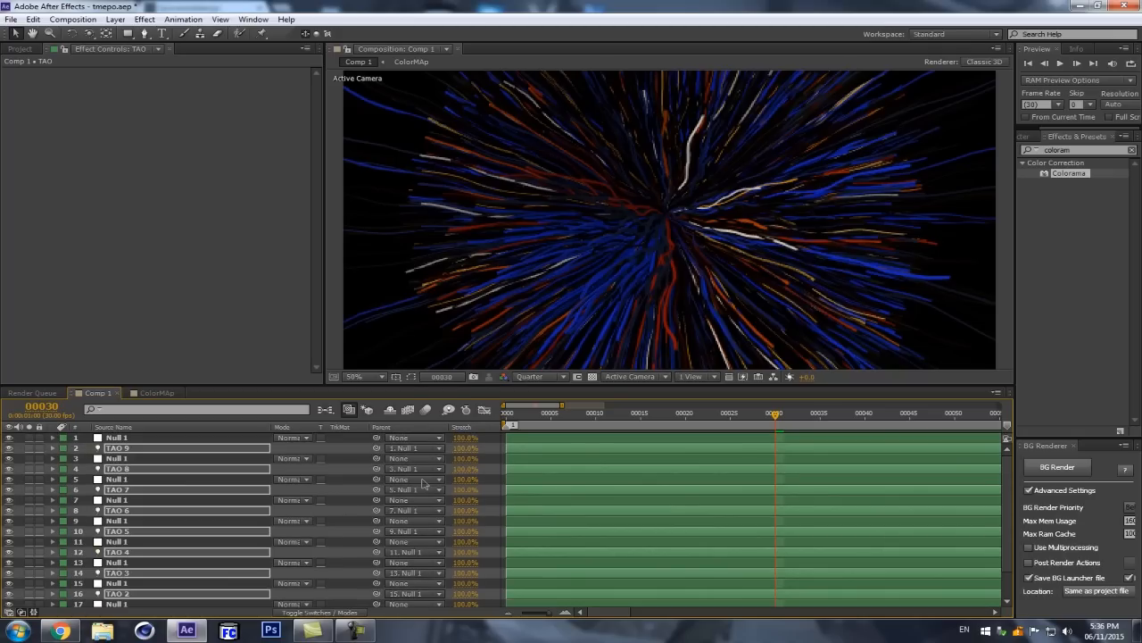
left_click(354, 489)
Step: Set the TAO 7 light's Color to blue 0F4CD7 and collapse its properties
left_click(115, 492)
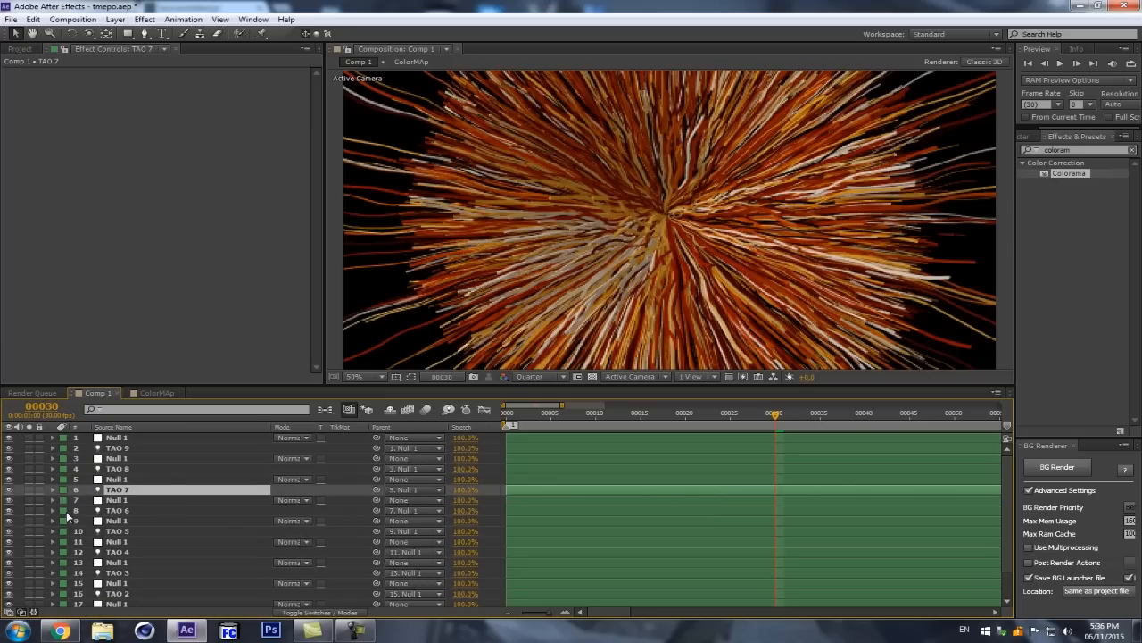
scroll(717, 271, "down", 2)
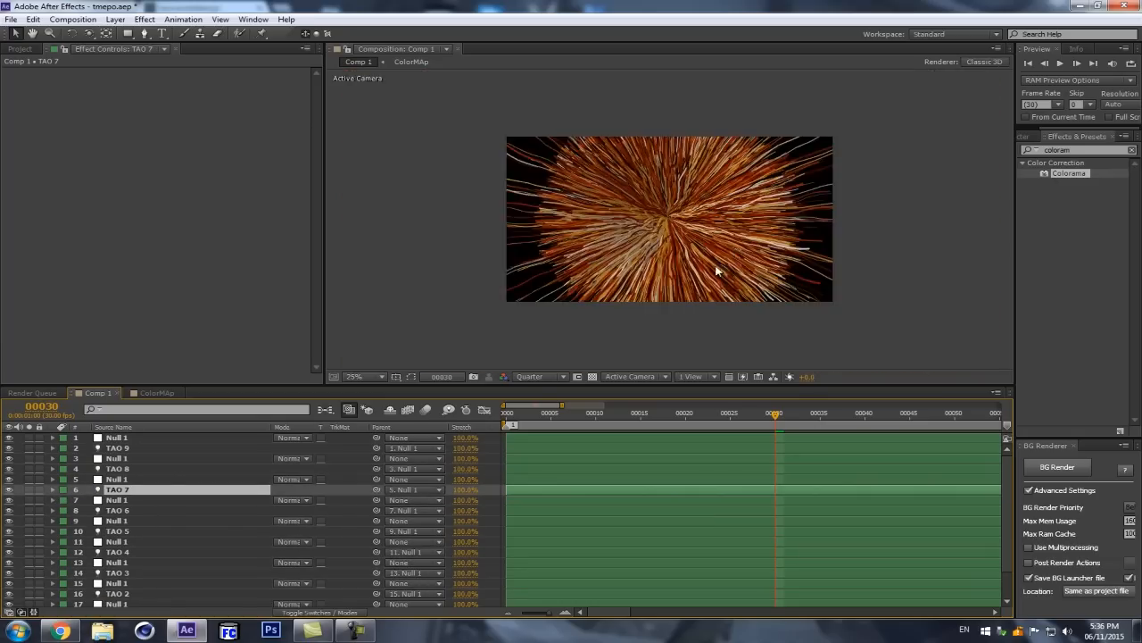
key("u")
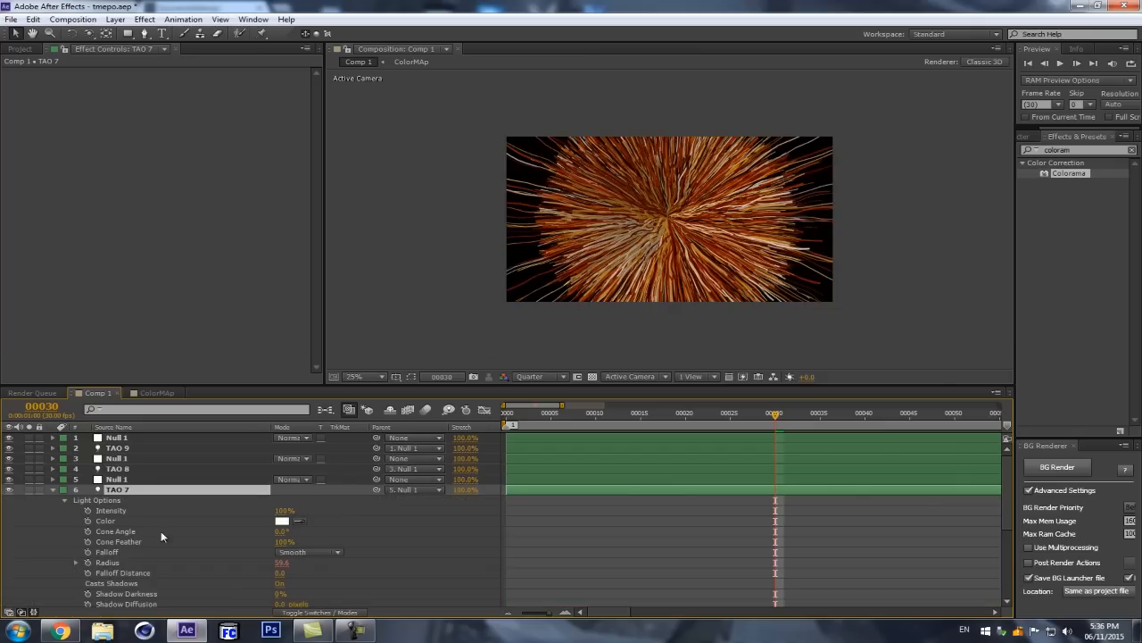
left_click(282, 522)
left_click(205, 88)
left_click(181, 67)
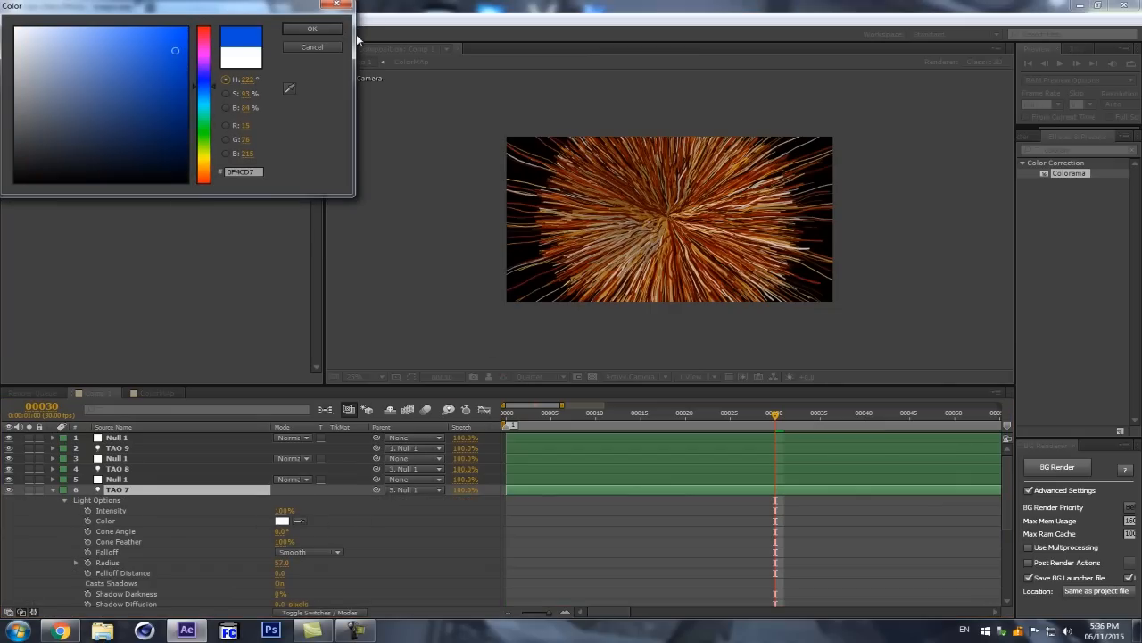
left_click(312, 28)
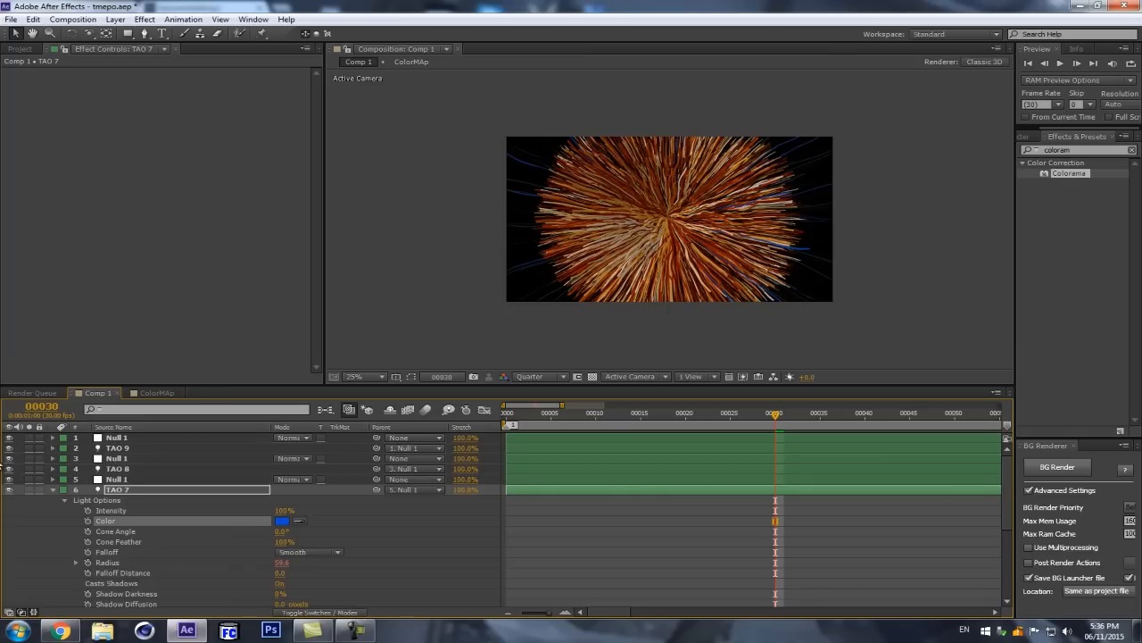
left_click(53, 490)
scroll(696, 225, "up", 2)
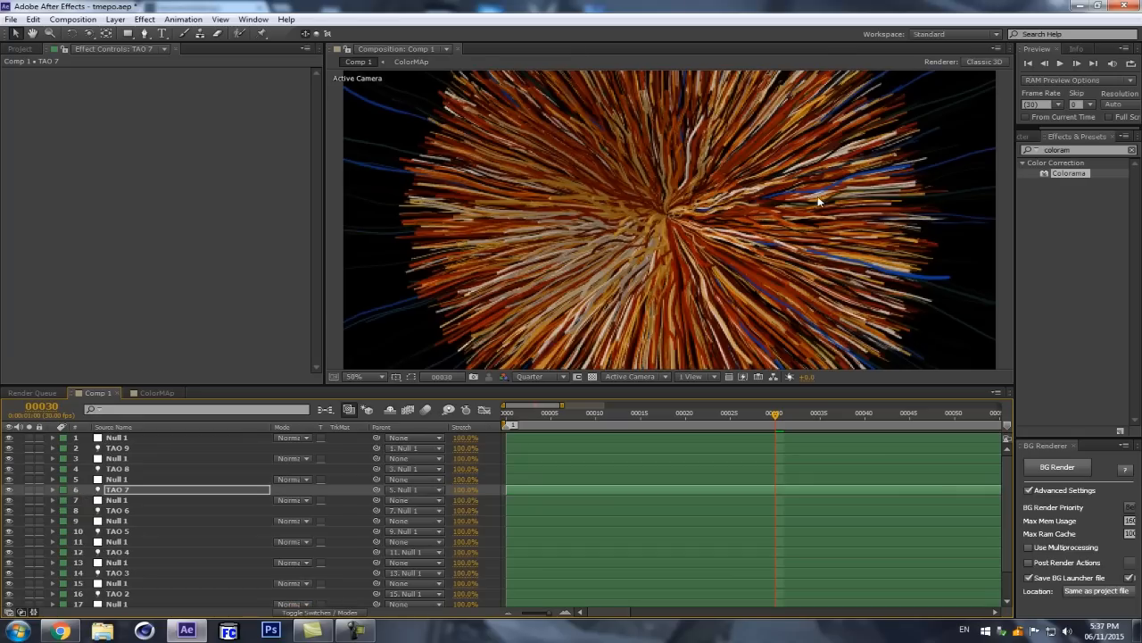
scroll(837, 185, "down", 2)
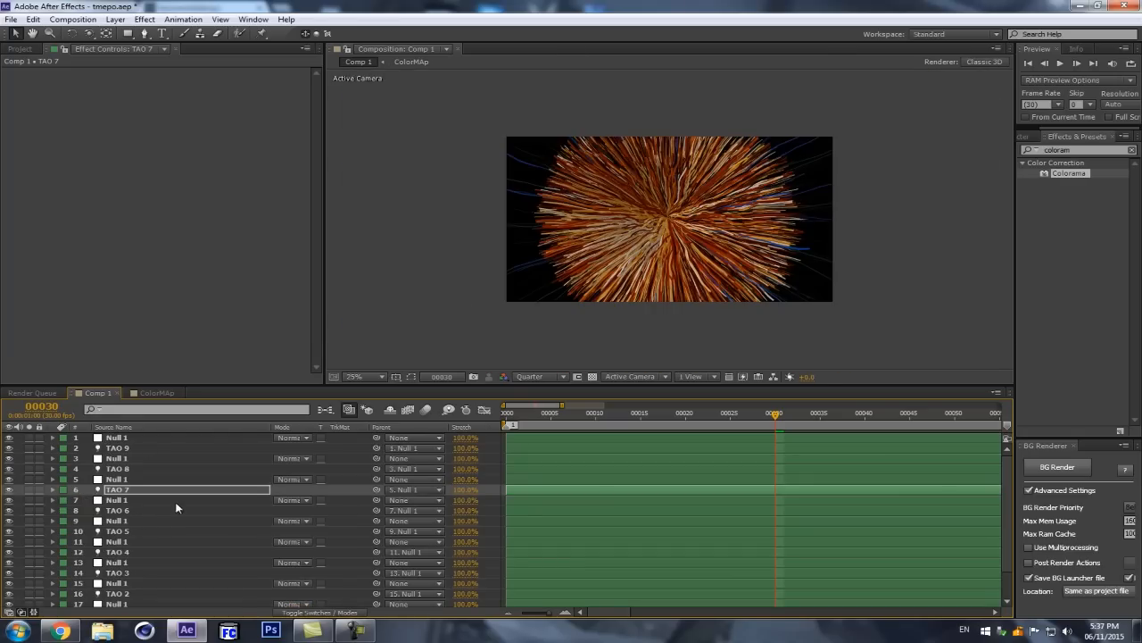
Step: Examine the Second Repeater settings in the TAO solid's Tao effect, including R2 Random Size
scroll(162, 517, "down", 3)
left_click(114, 590)
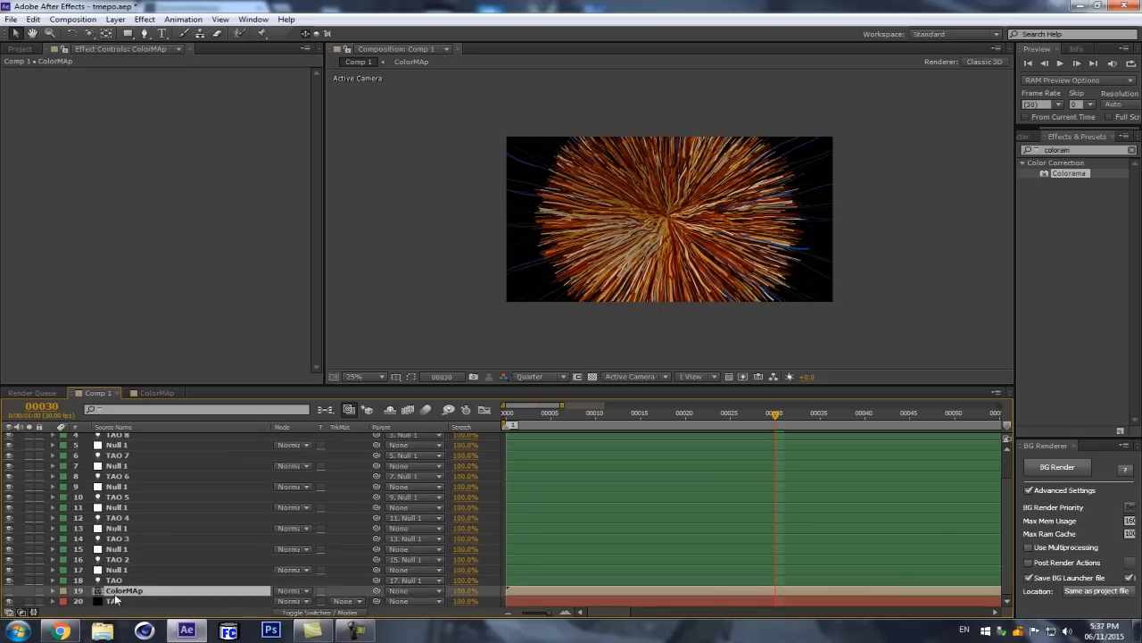
left_click(115, 600)
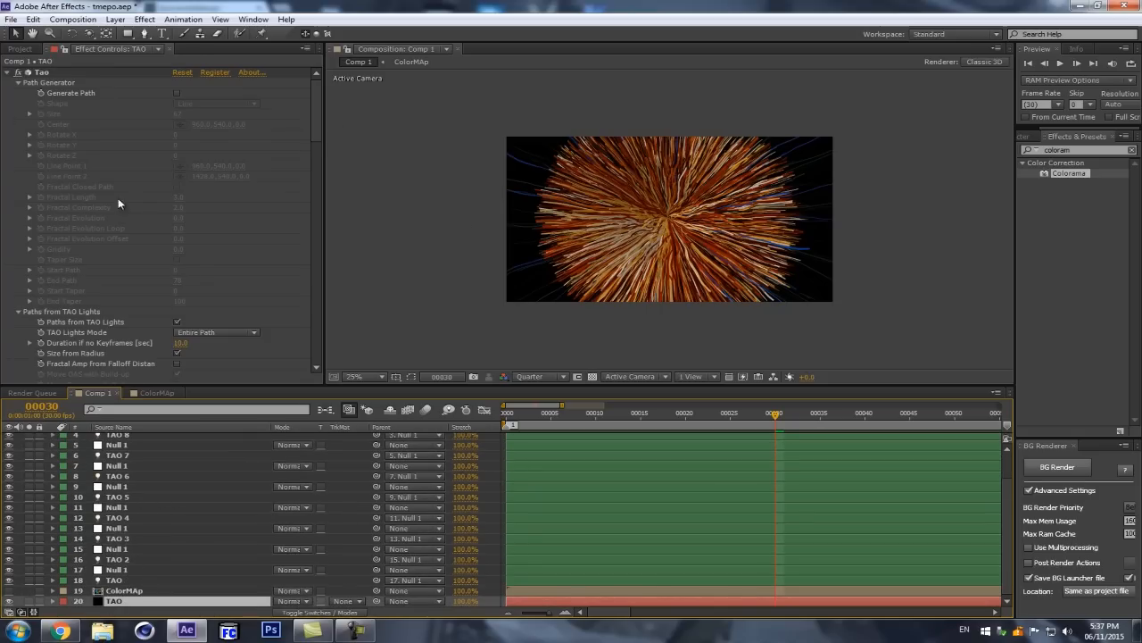
scroll(647, 214, "up", 2)
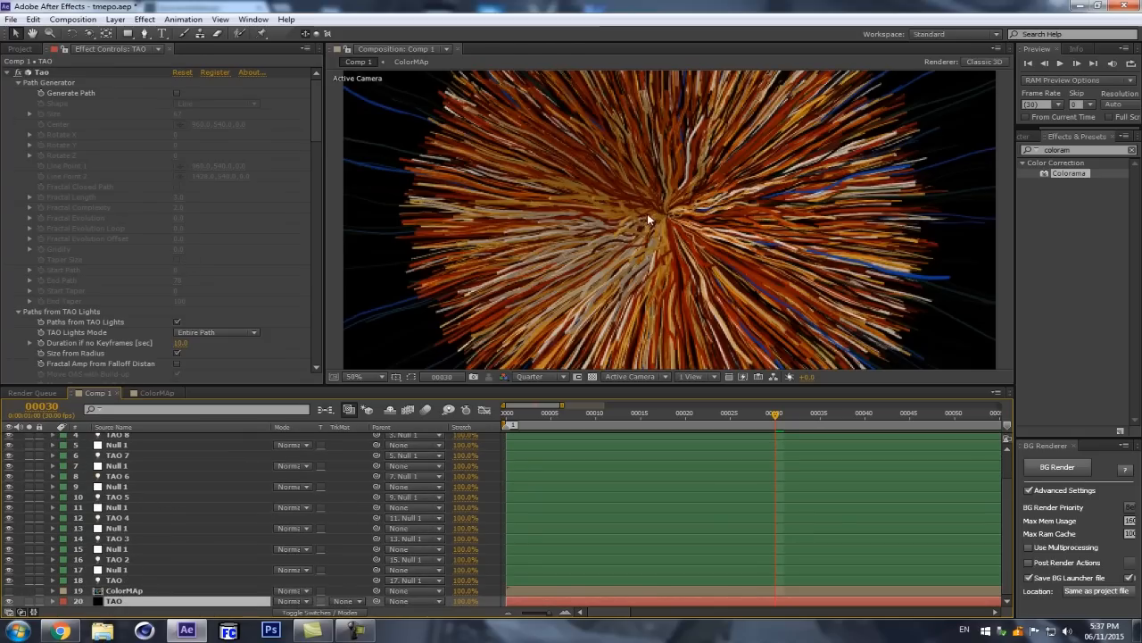
scroll(683, 154, "down", 2)
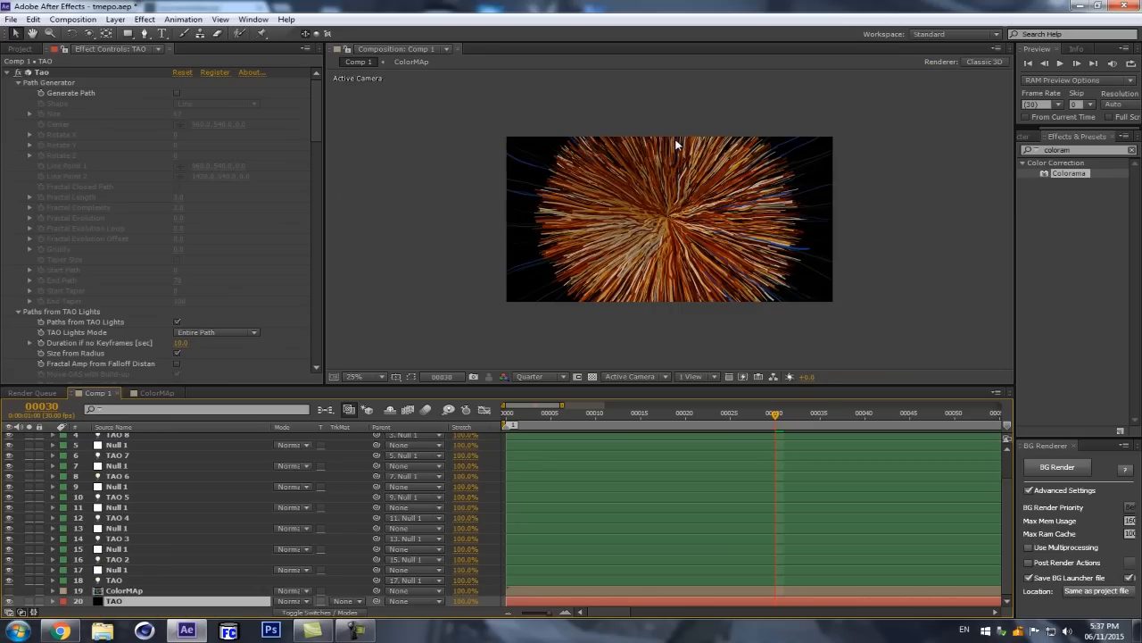
left_click_drag(315, 116, 305, 273)
left_click(177, 231)
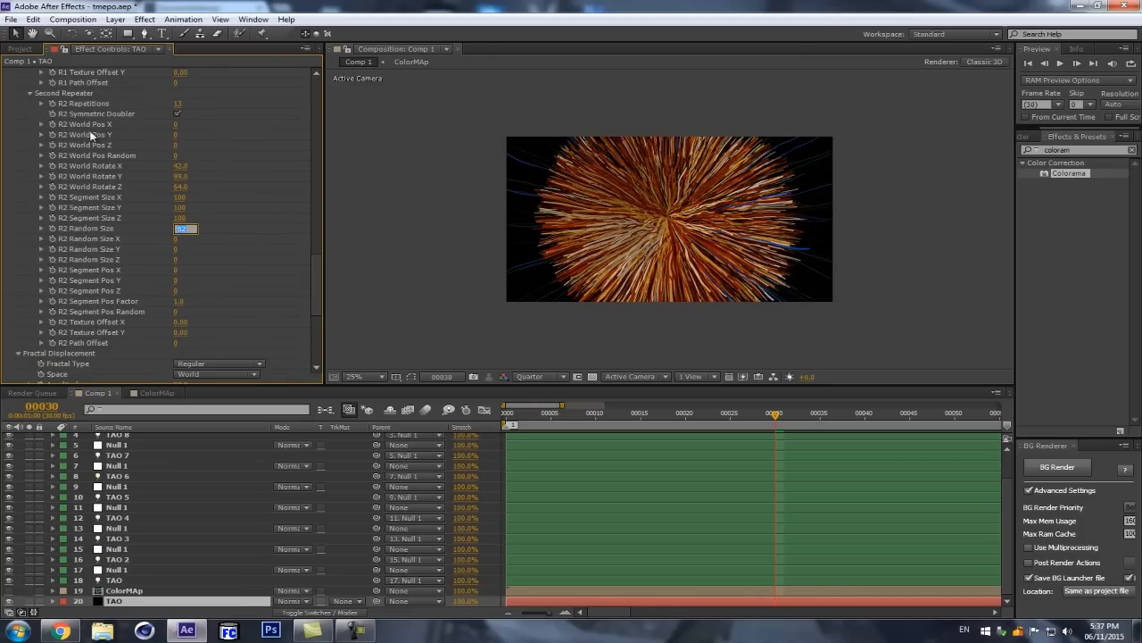
left_click(248, 143)
Step: Add the expression wiggle(0.5,20) to the TAO 3 light's Position with the current time at frame 0
left_click(134, 537)
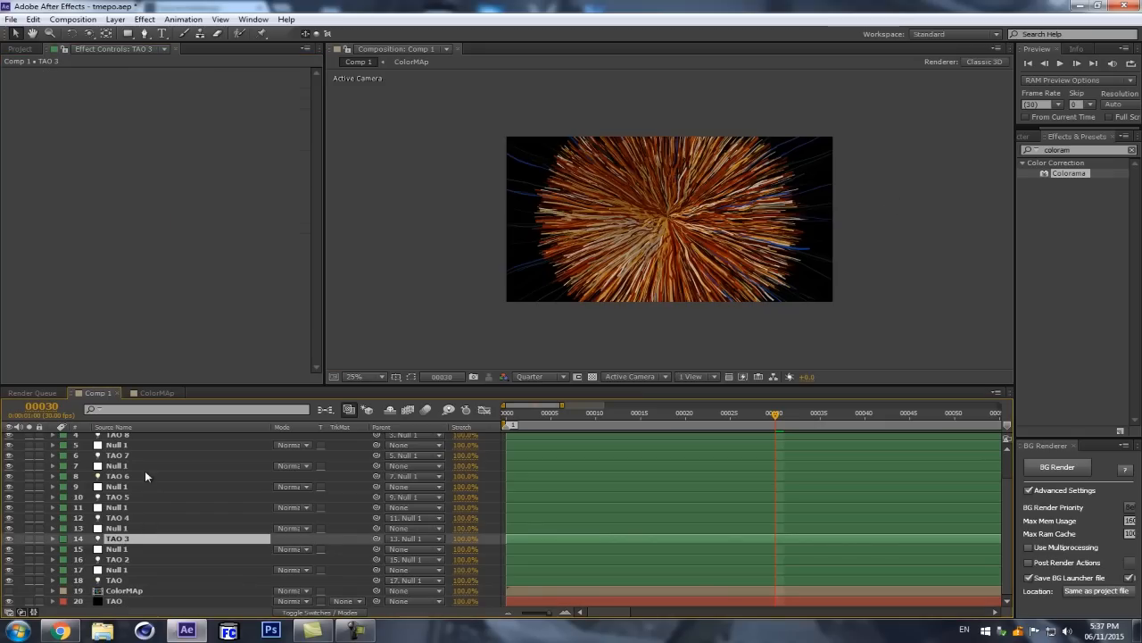
key("w")
key("alt+shift+p")
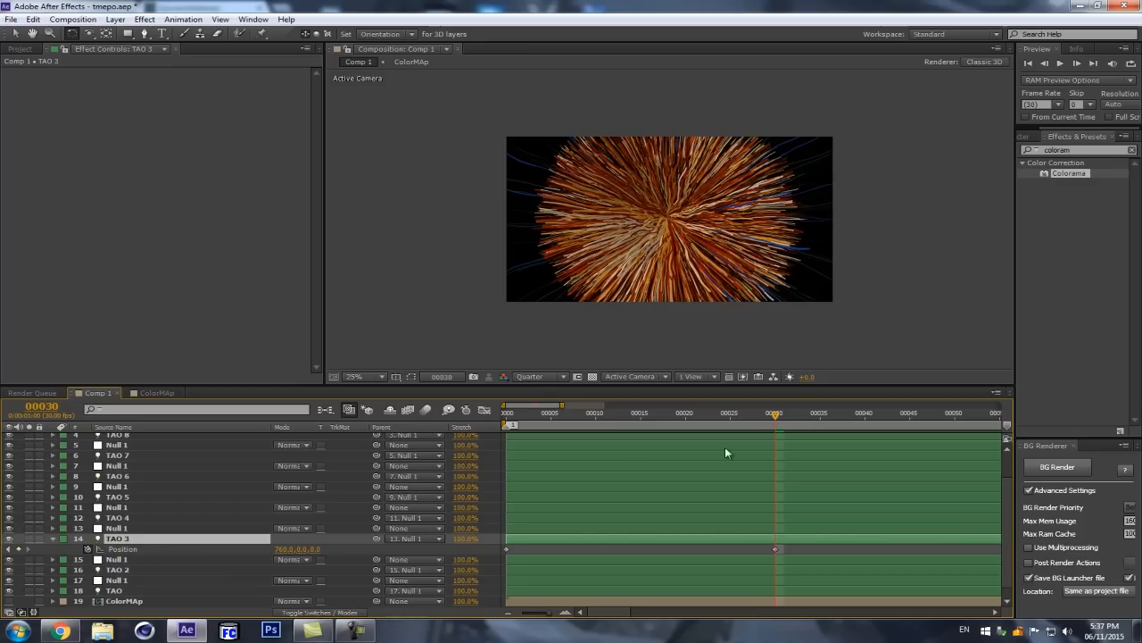
left_click_drag(775, 418, 507, 415)
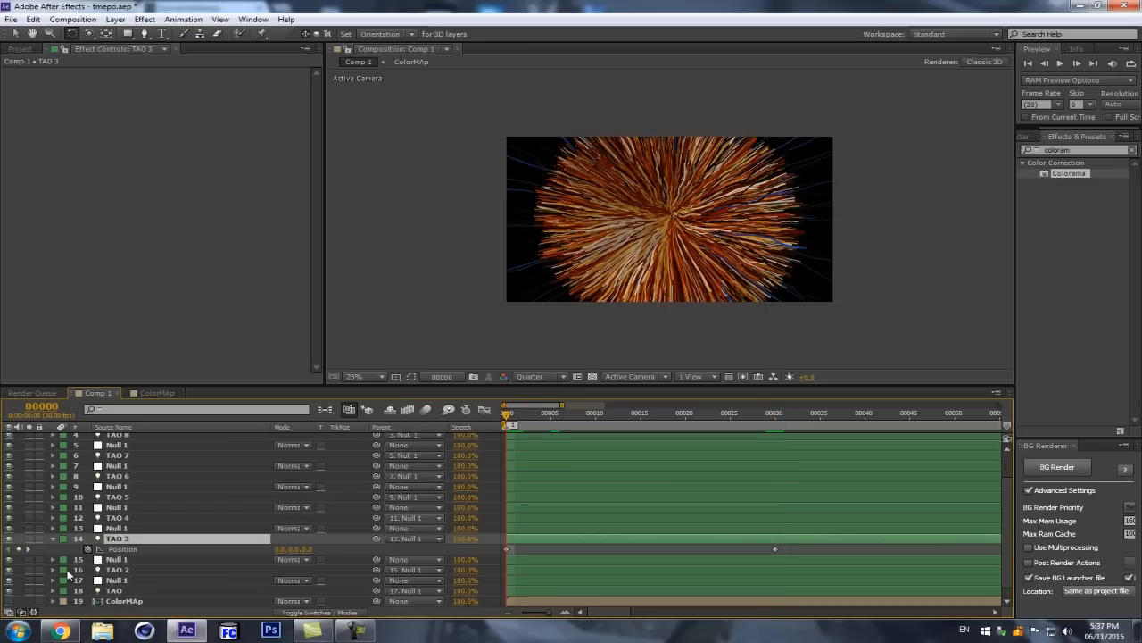
left_click(88, 549, "alt")
type("wiggle(0.5")
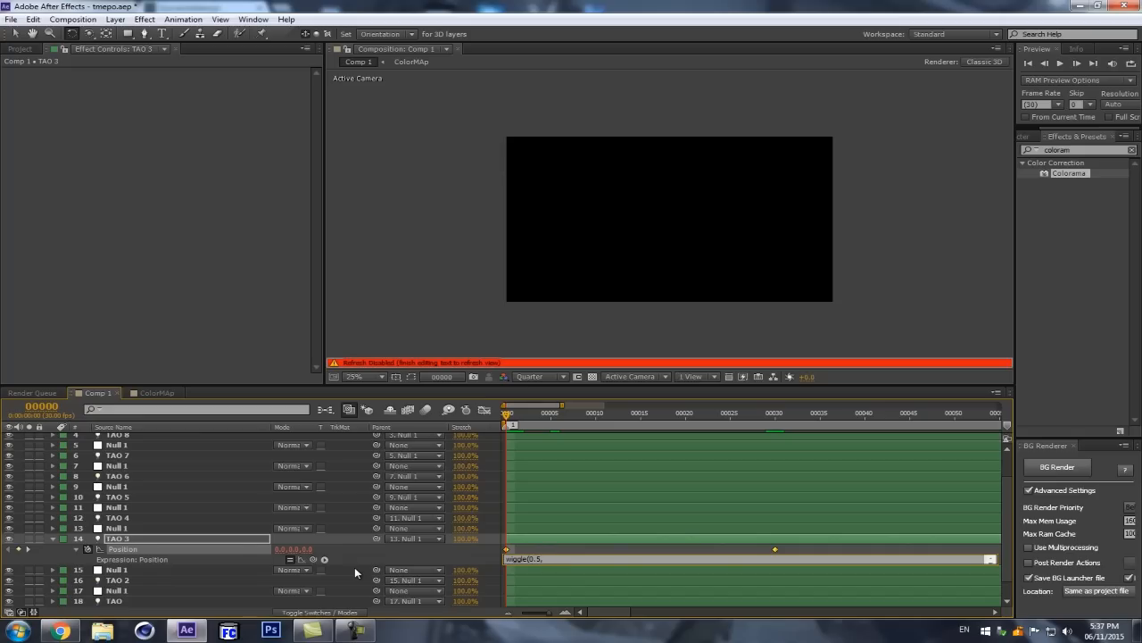
type(",20)")
left_click(240, 542)
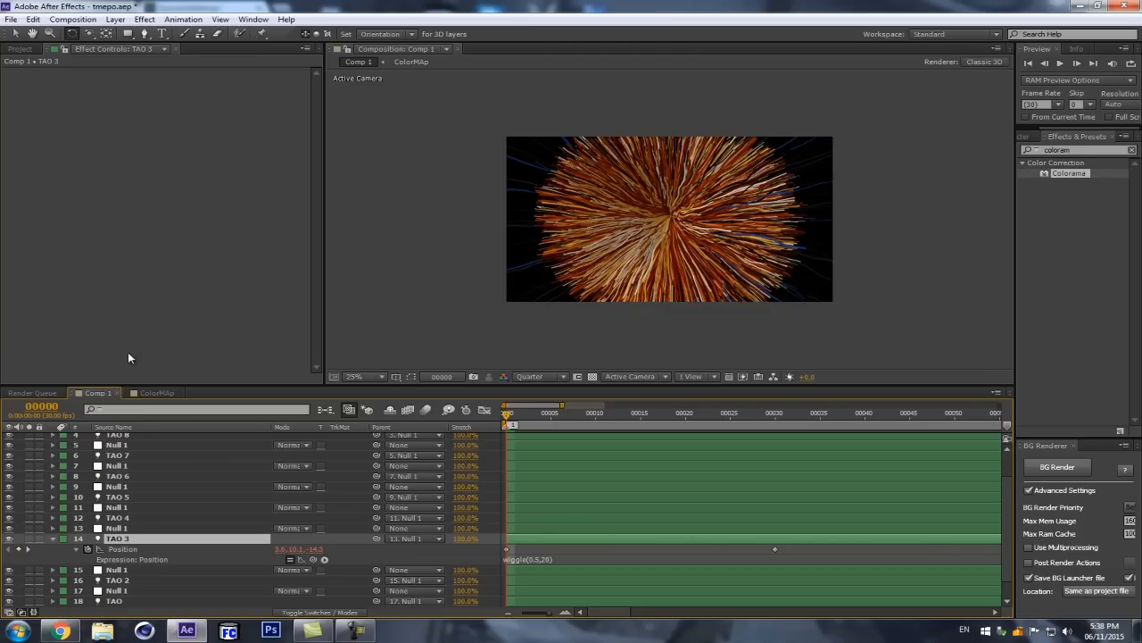
key("v")
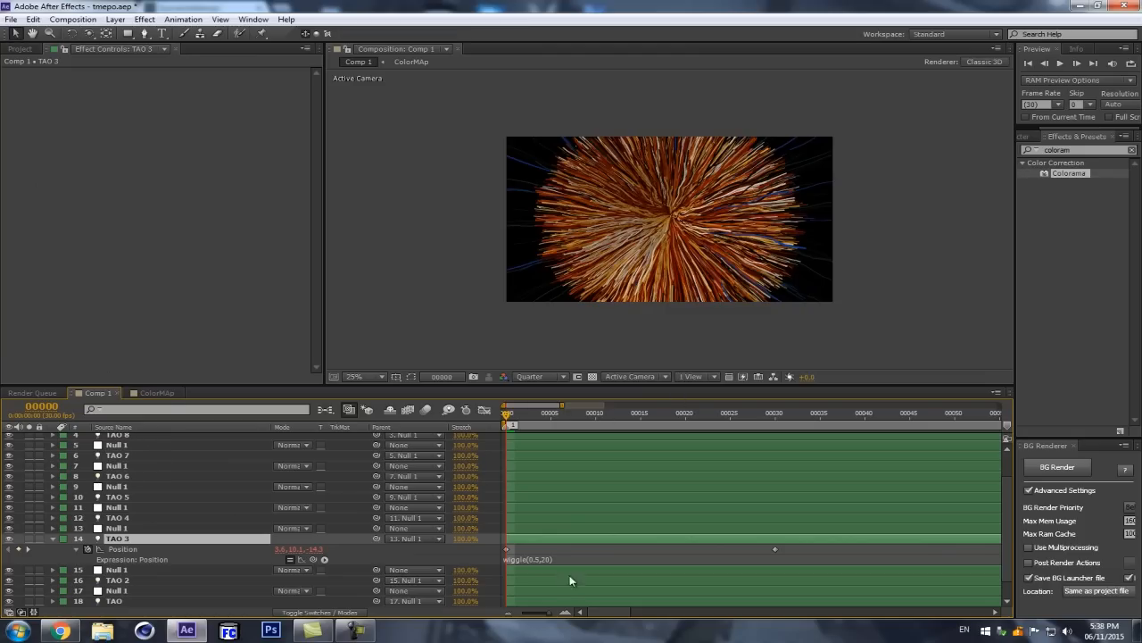
left_click(555, 558)
Step: Select all the TAO lights except TAO 3, from TAO through TAO 9, and reveal their animated Position and Radius properties
left_click(126, 516)
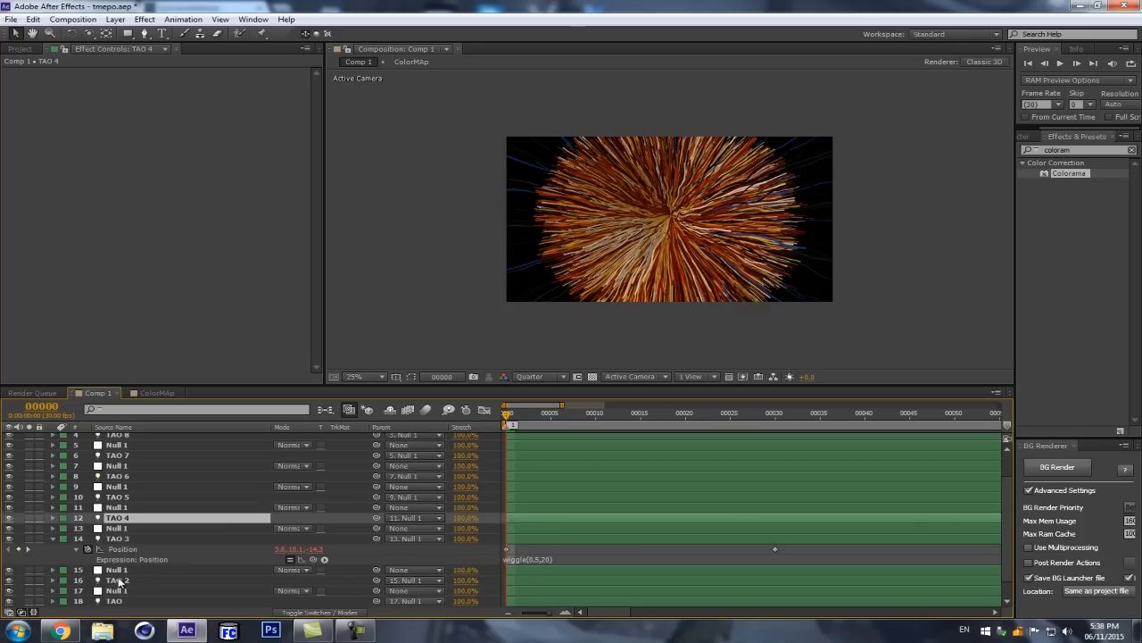
left_click(119, 580, "ctrl")
left_click(116, 602, "ctrl")
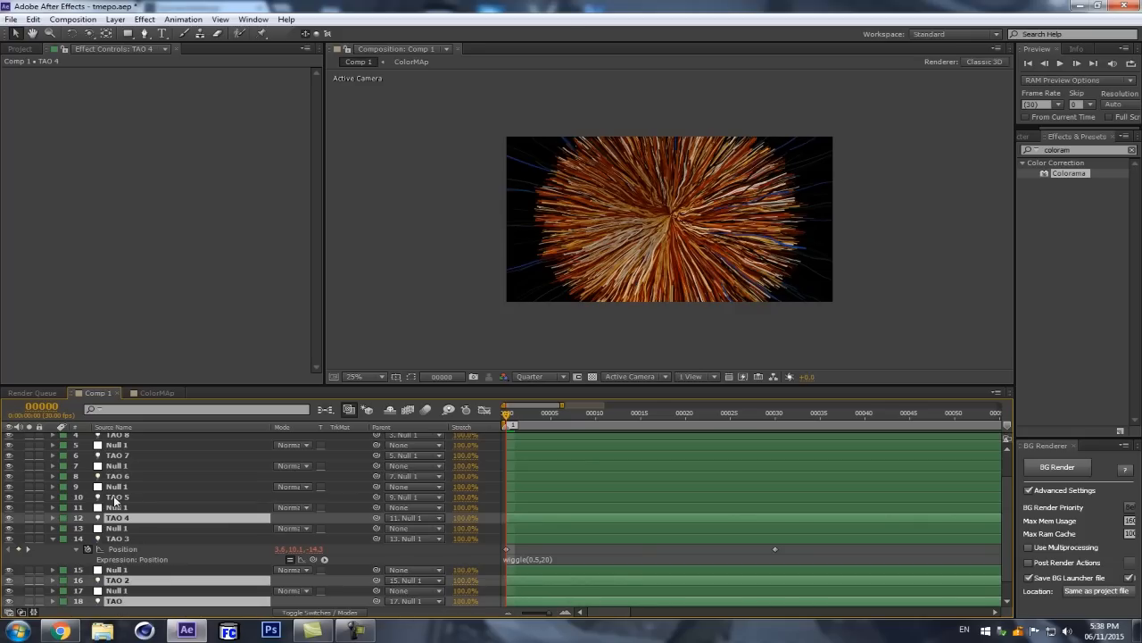
left_click(117, 498, "ctrl")
left_click(125, 477, "ctrl")
left_click(127, 455, "ctrl")
left_click(123, 435, "ctrl")
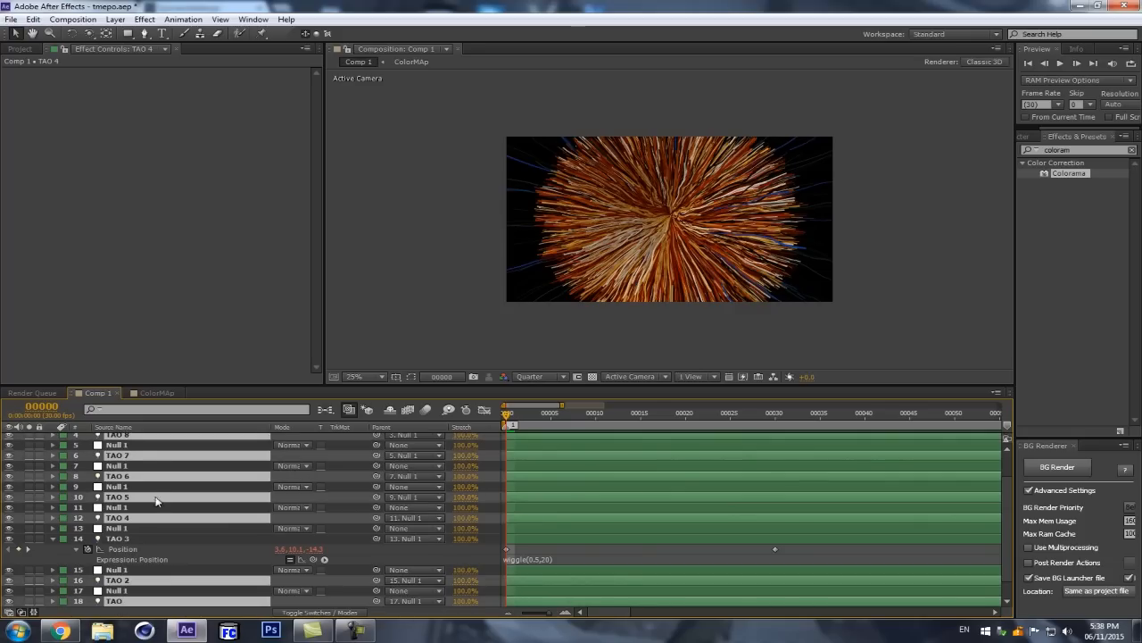
scroll(123, 439, "up", 1)
left_click(113, 442, "ctrl")
left_click(133, 439, "ctrl")
left_click(134, 448, "ctrl")
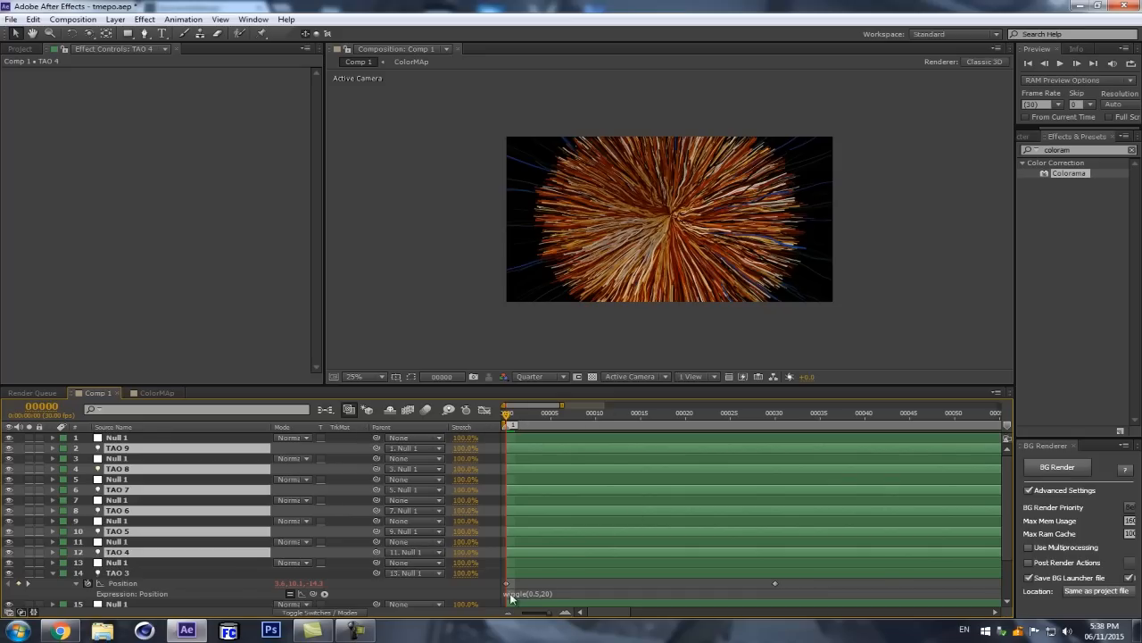
scroll(185, 521, "down", 2)
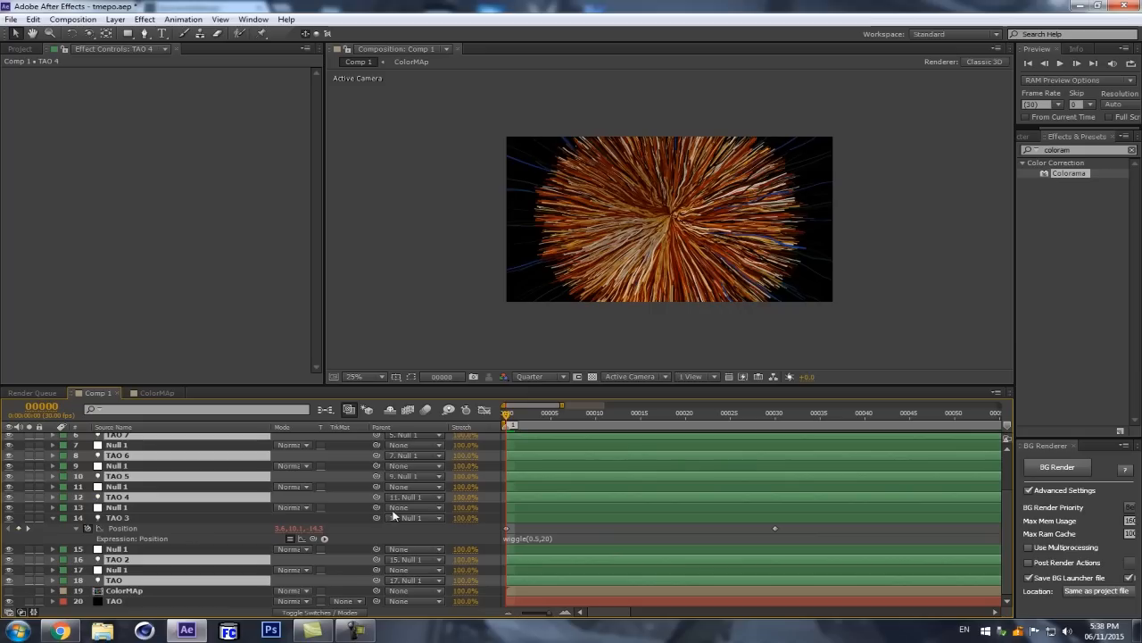
key("u")
scroll(564, 502, "down", 4)
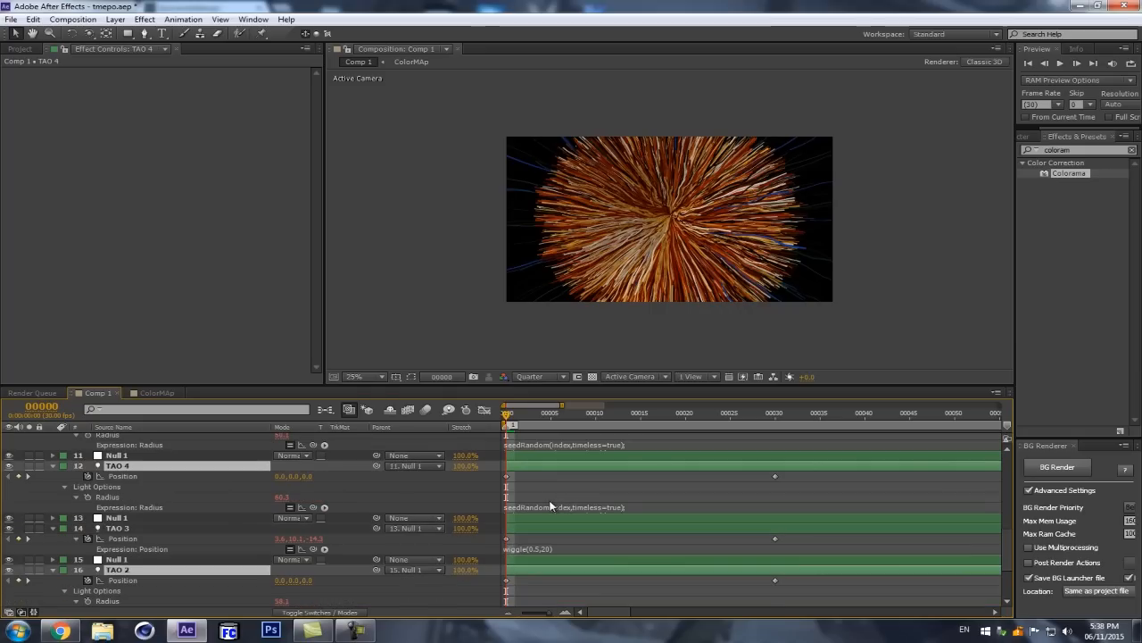
scroll(529, 499, "down", 3)
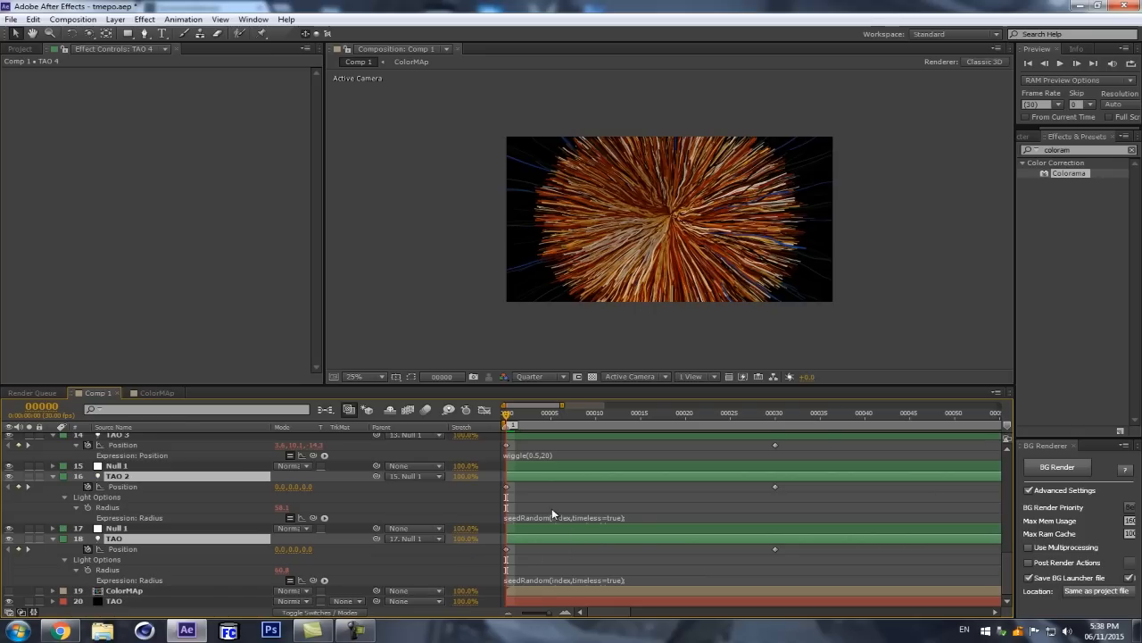
Step: Copy the wiggle(0.5,20) expression from the TAO 3 light's Position to the Position of the TAO 2 and TAO lights
left_click(131, 451)
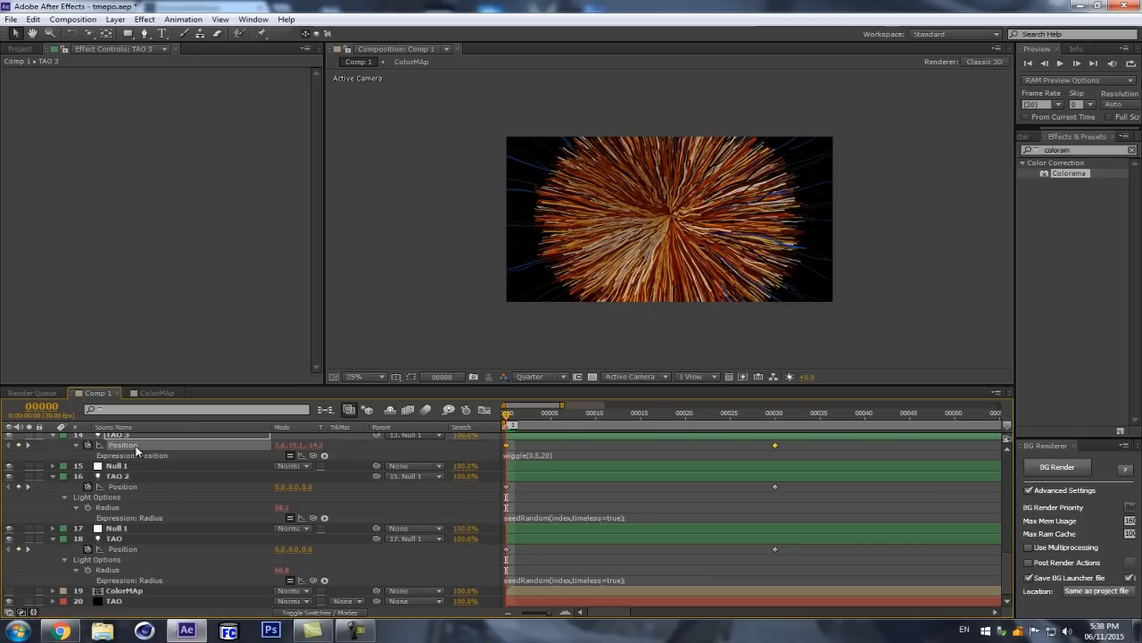
left_click(571, 459)
key("ctrl+c")
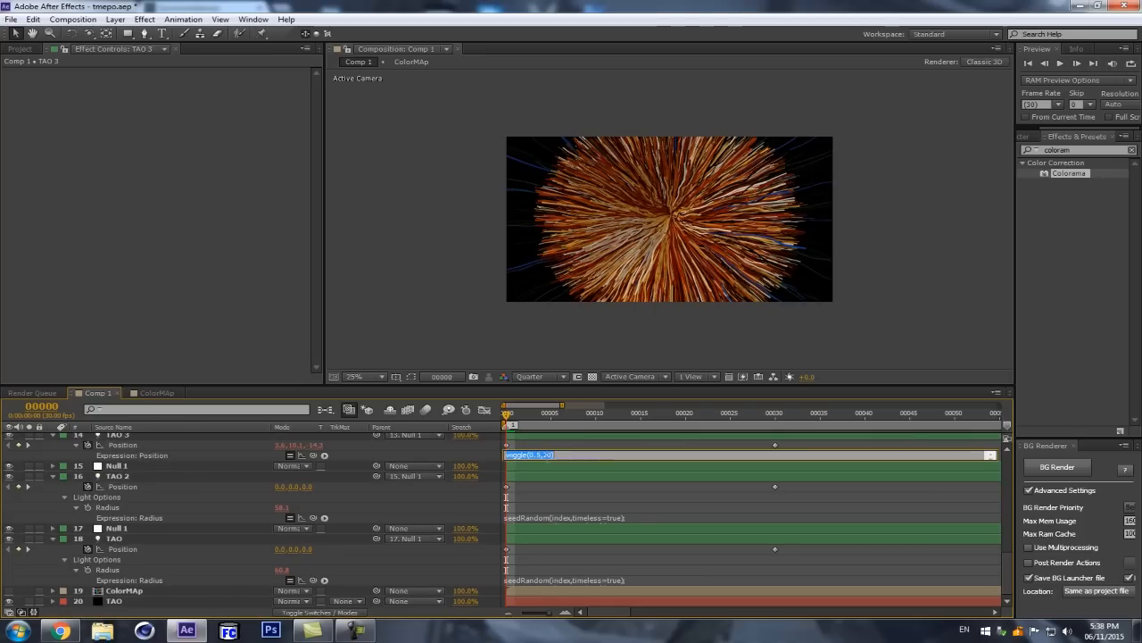
left_click(88, 488, "alt")
key("ctrl+v")
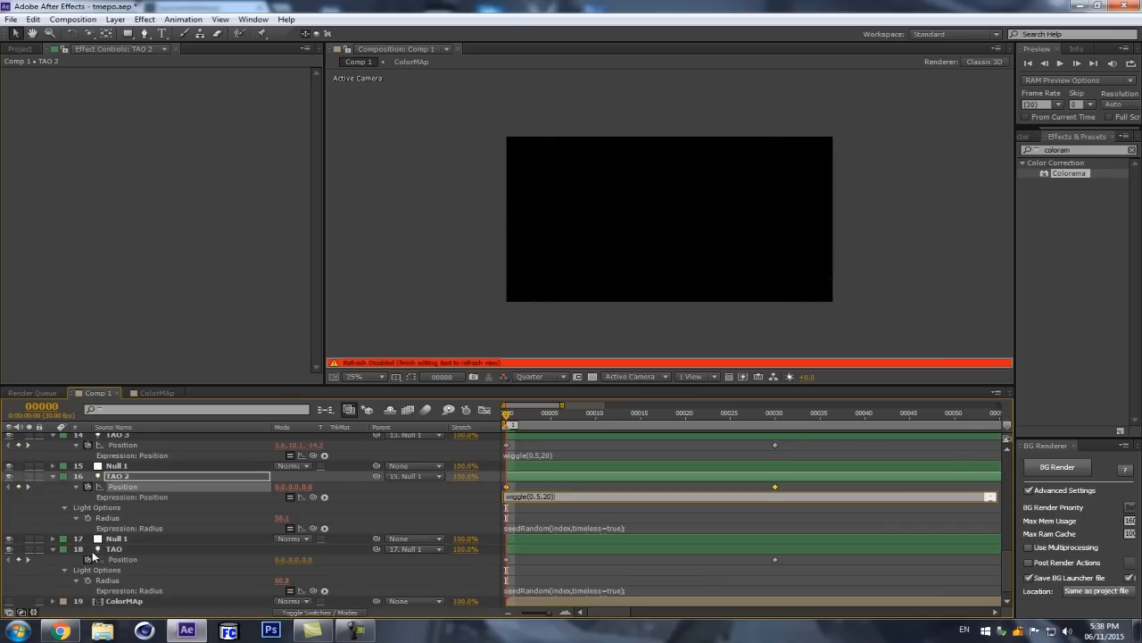
left_click(88, 560, "alt")
key("ctrl+v")
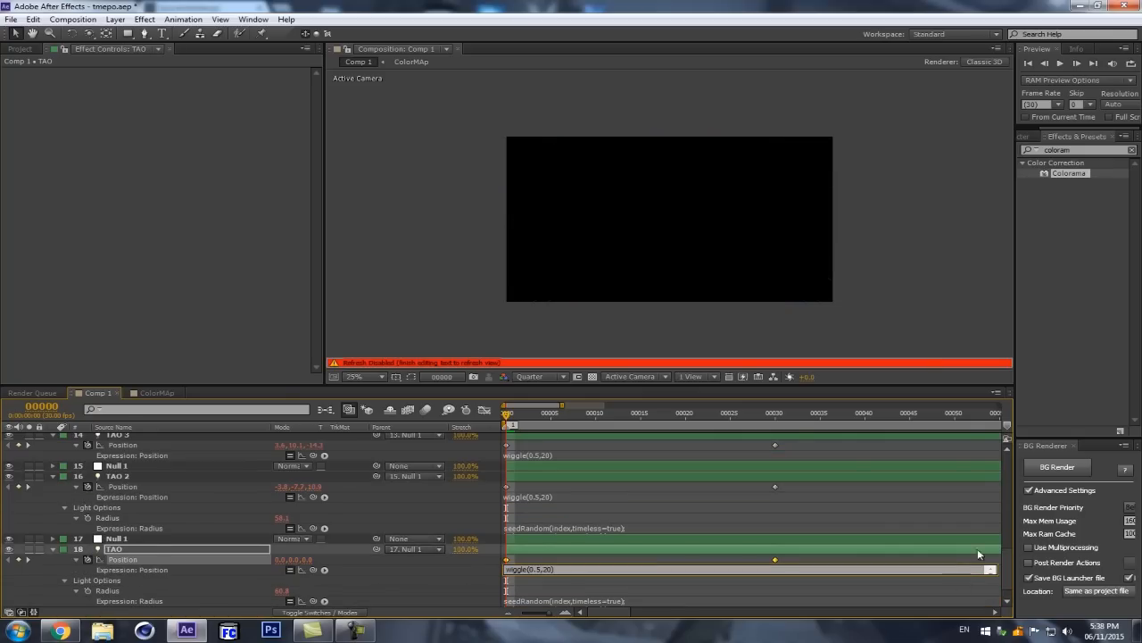
left_click_drag(1009, 559, 1017, 515)
left_click(494, 493)
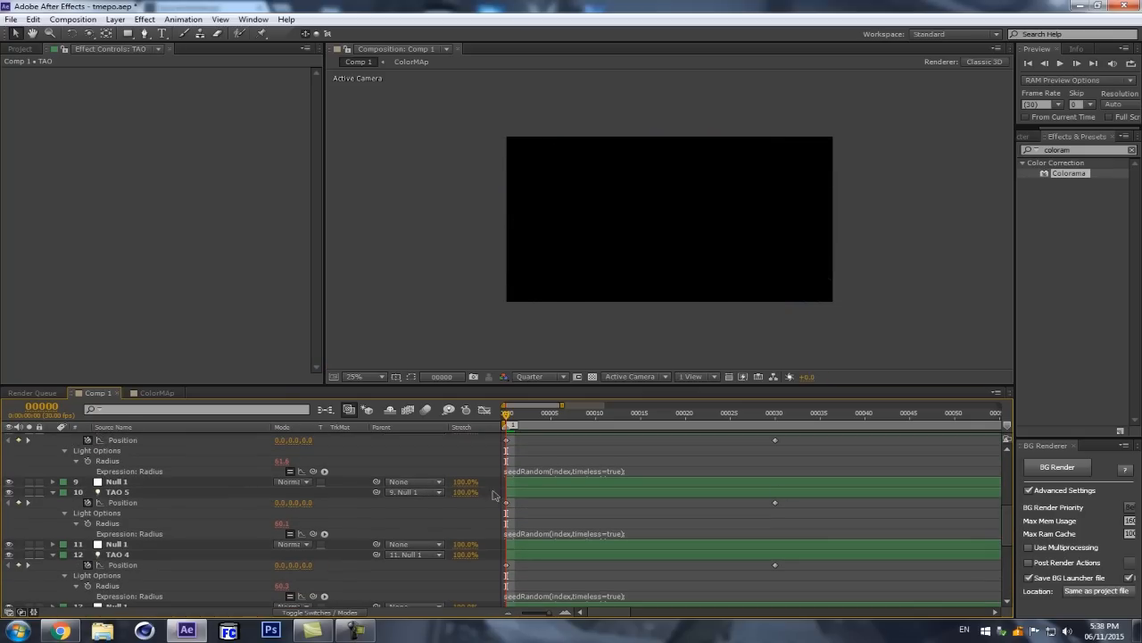
Step: Paste the expression wiggle(0.5,20) onto the Position of the TAO 5, TAO 7 and TAO 9 lights
left_click(89, 503, "alt")
key("ctrl+v")
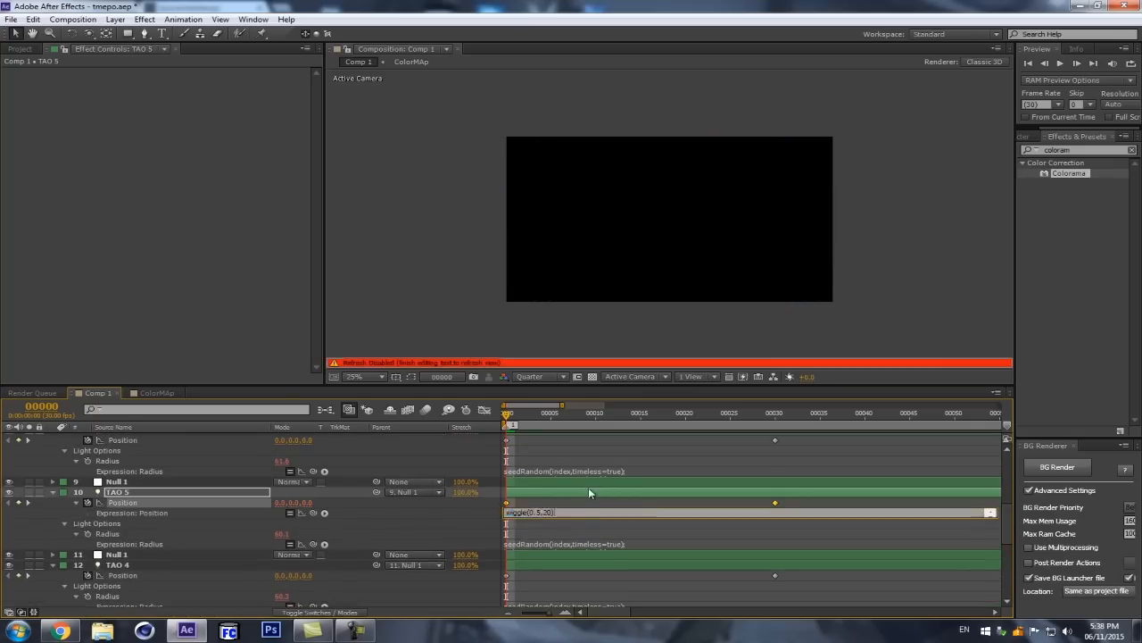
left_click_drag(1009, 519, 1008, 503)
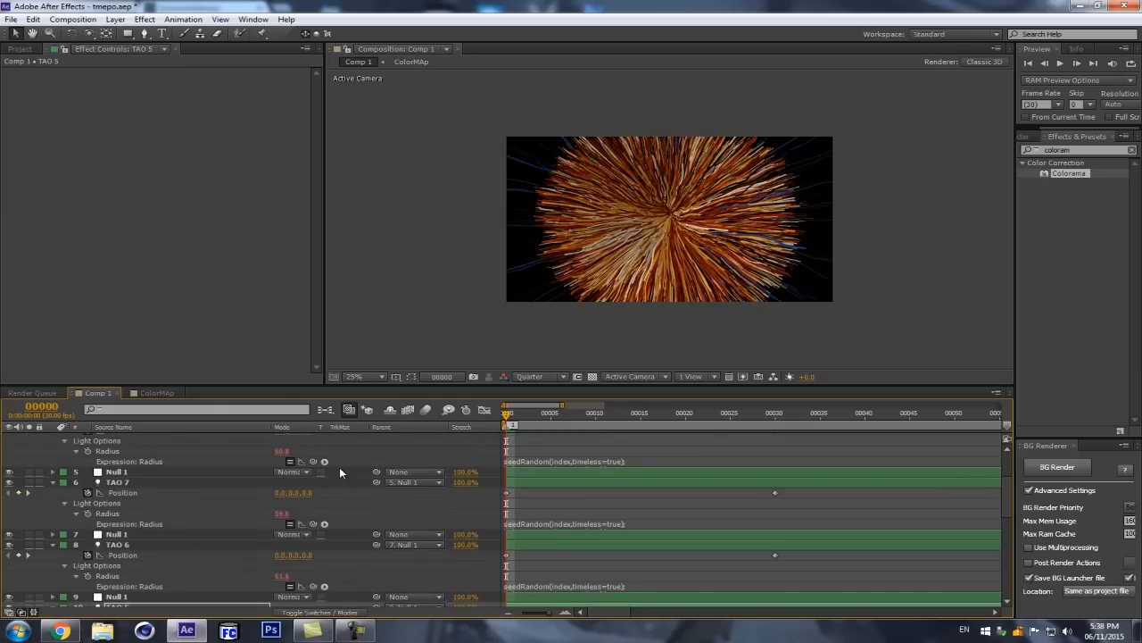
left_click(89, 493, "alt")
key("ctrl+v")
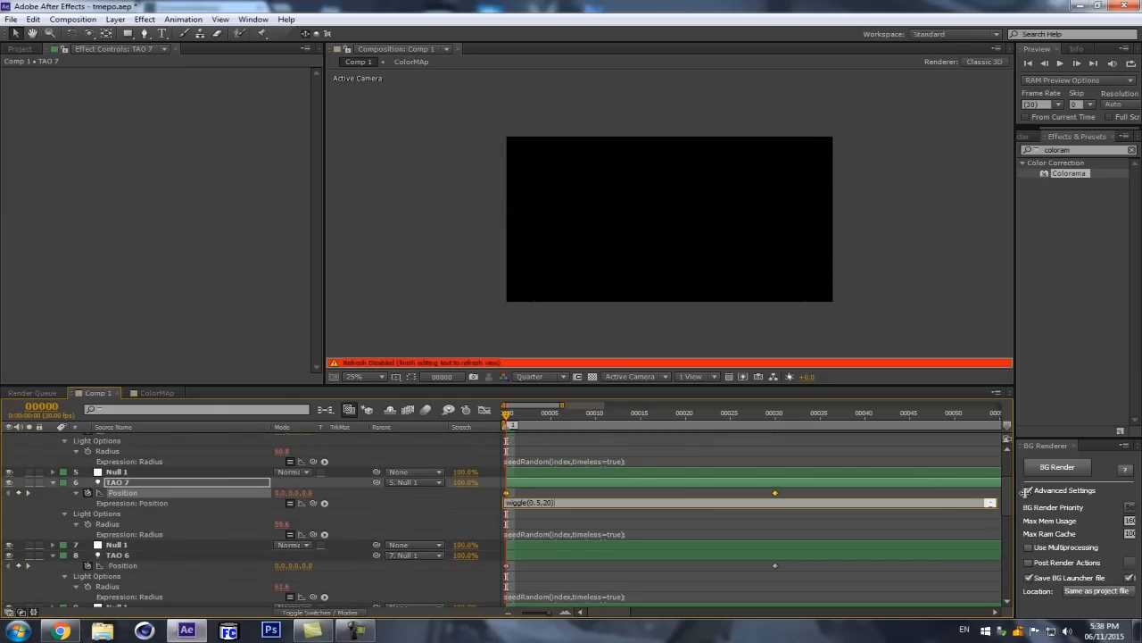
left_click_drag(1013, 509, 1011, 482)
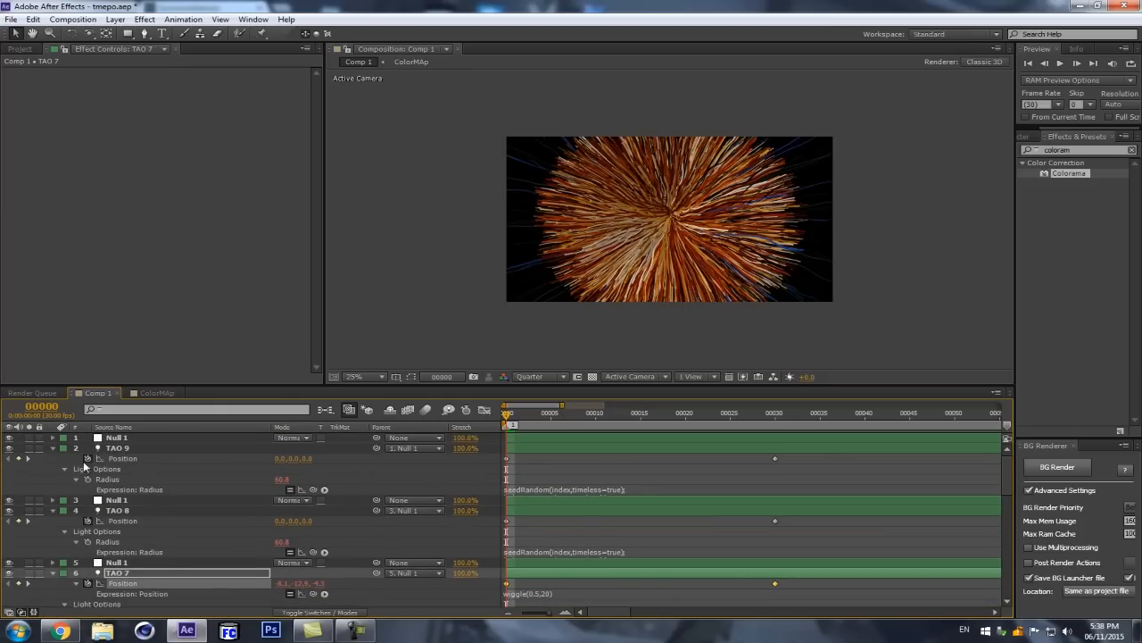
left_click(88, 458, "alt")
key("ctrl+v")
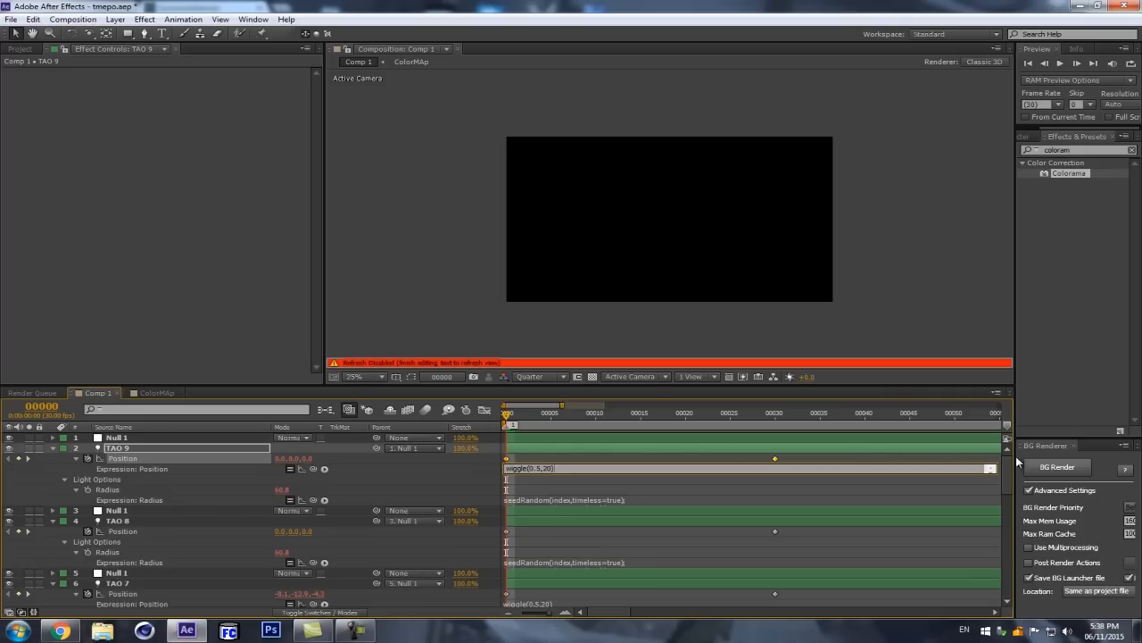
scroll(991, 464, "down", 2)
left_click(979, 461)
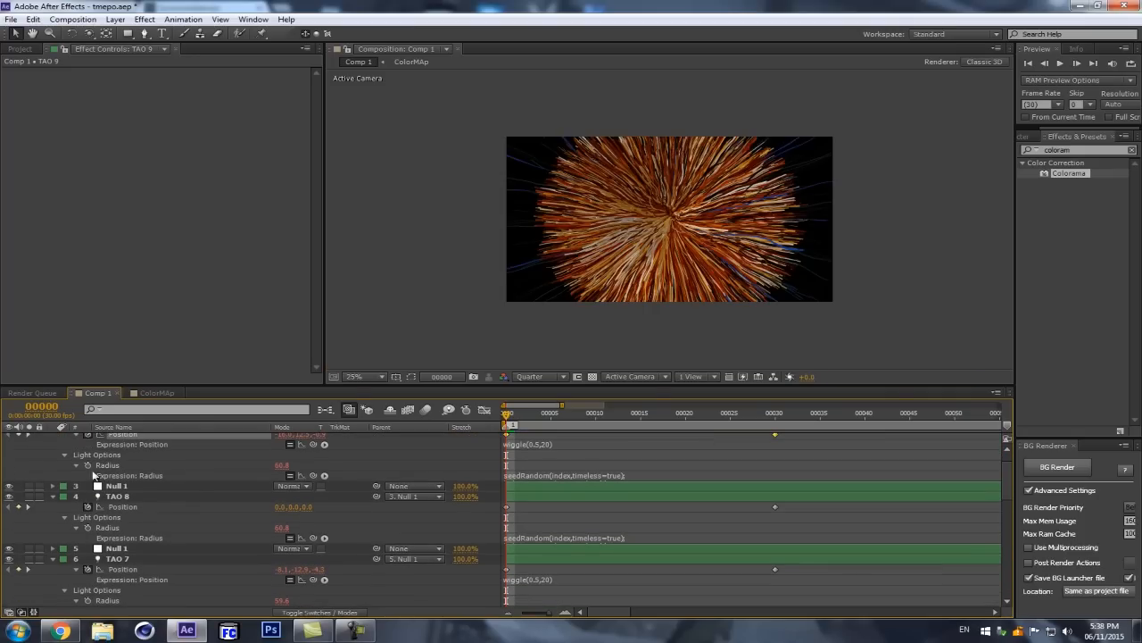
Step: Collapse the properties of all layers in Comp 1 and deselect the layers
left_click(143, 496)
key("ctrl+a")
left_click(52, 496)
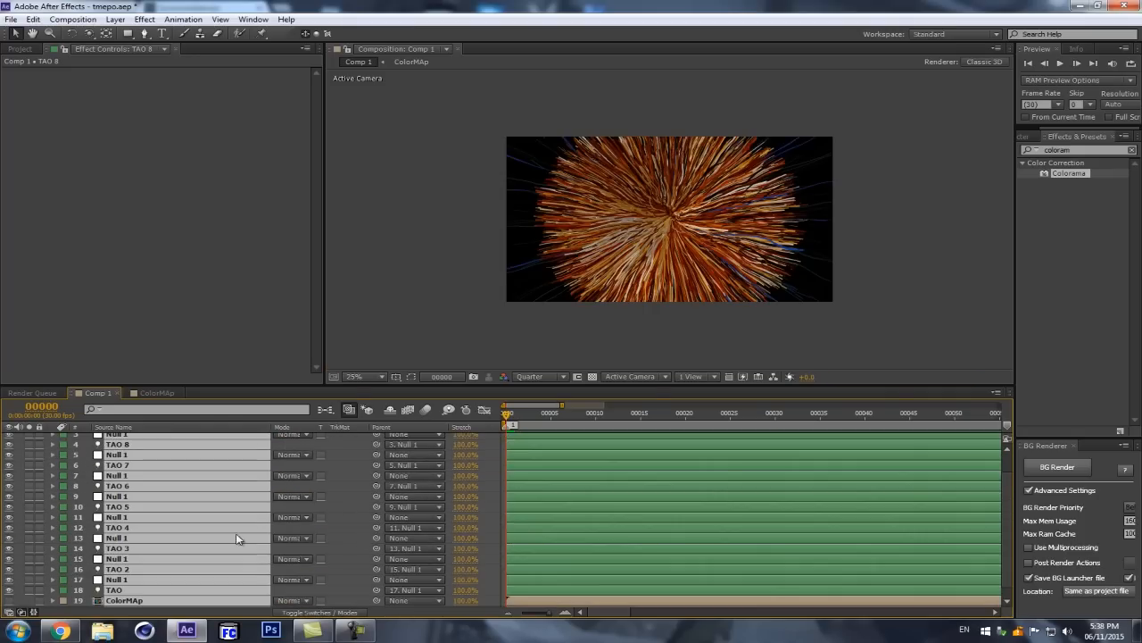
left_click(349, 515)
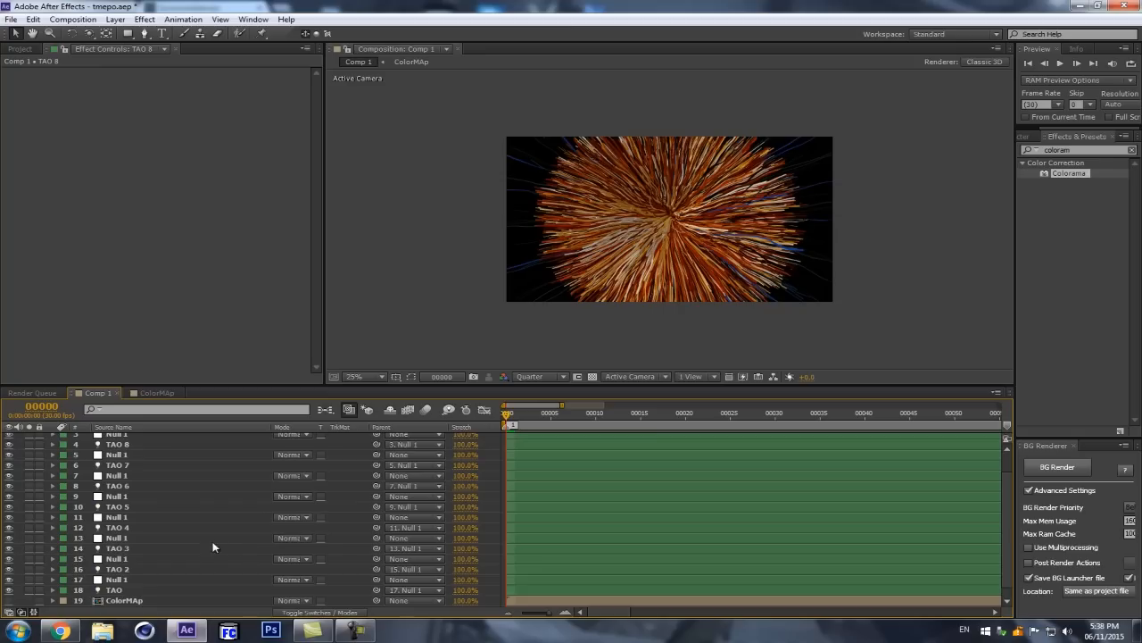
Step: Collapse the Segment, Path Generator and Repeat Paths groups in the TAO solid's Tao effect
scroll(127, 592, "down", 1)
left_click(116, 601)
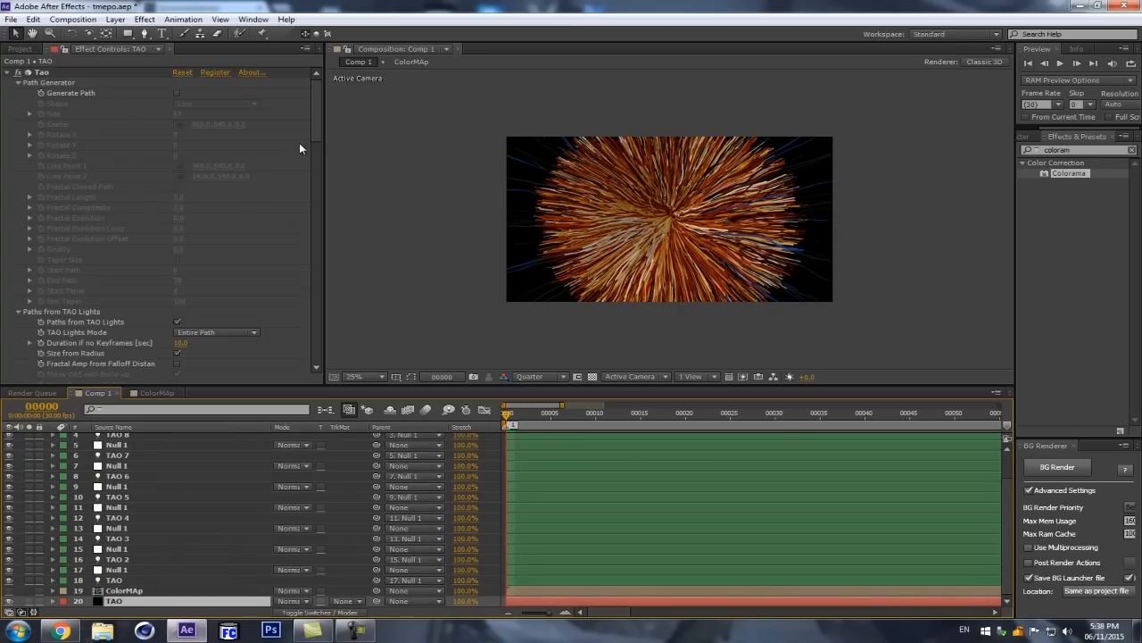
scroll(308, 178, "down", 10)
scroll(307, 232, "down", 3)
scroll(309, 245, "up", 10)
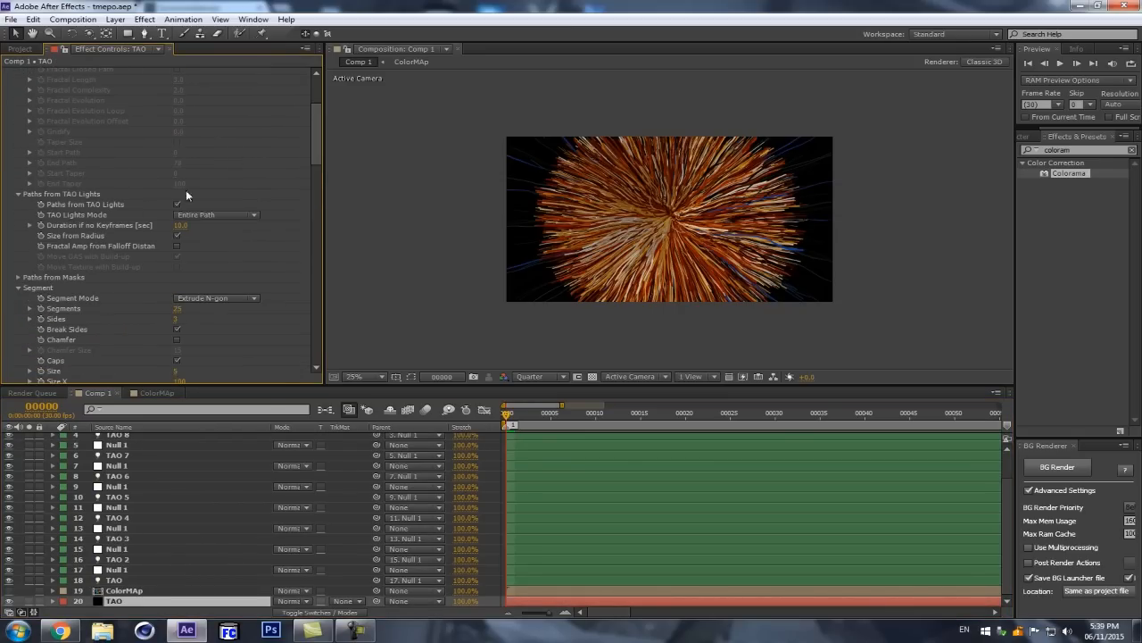
left_click(18, 288)
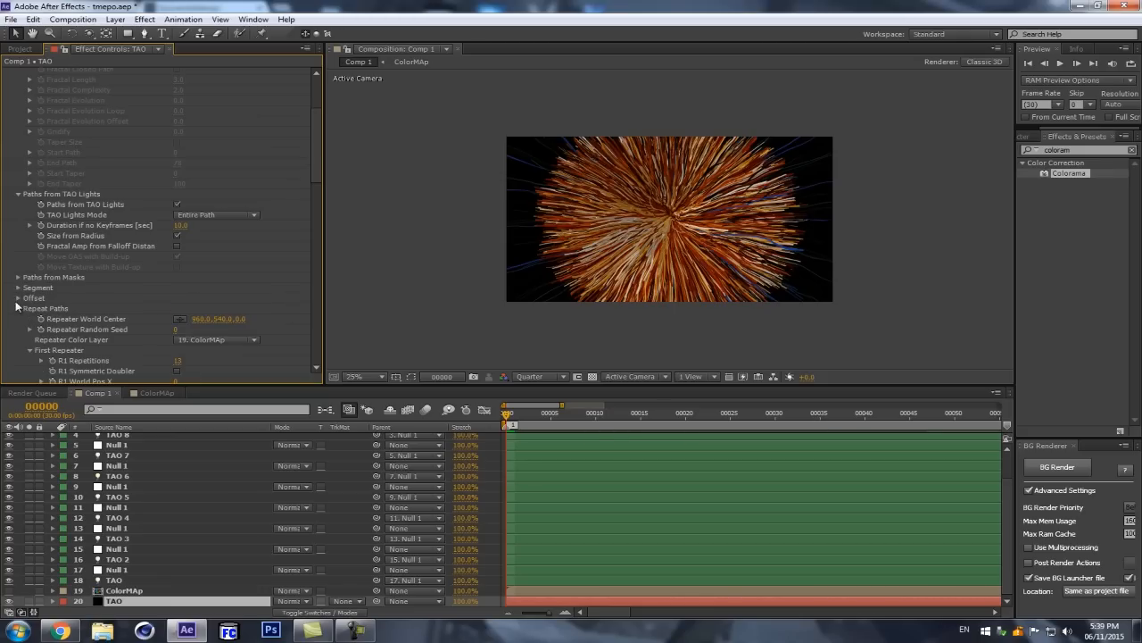
scroll(23, 242, "up", 3)
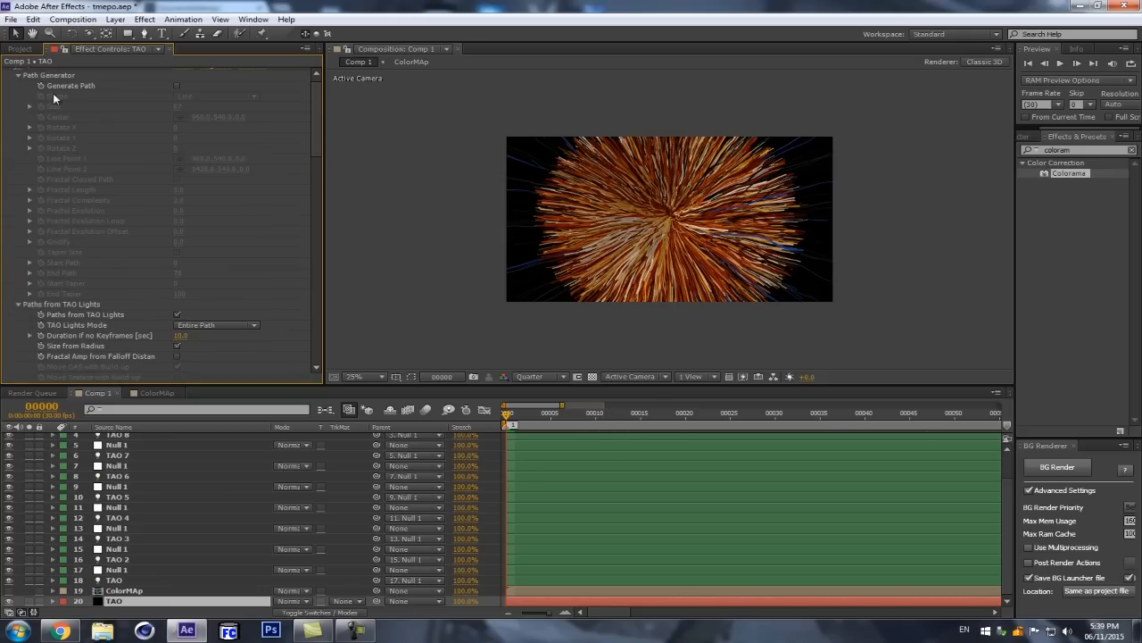
left_click(18, 76)
scroll(22, 112, "up", 1)
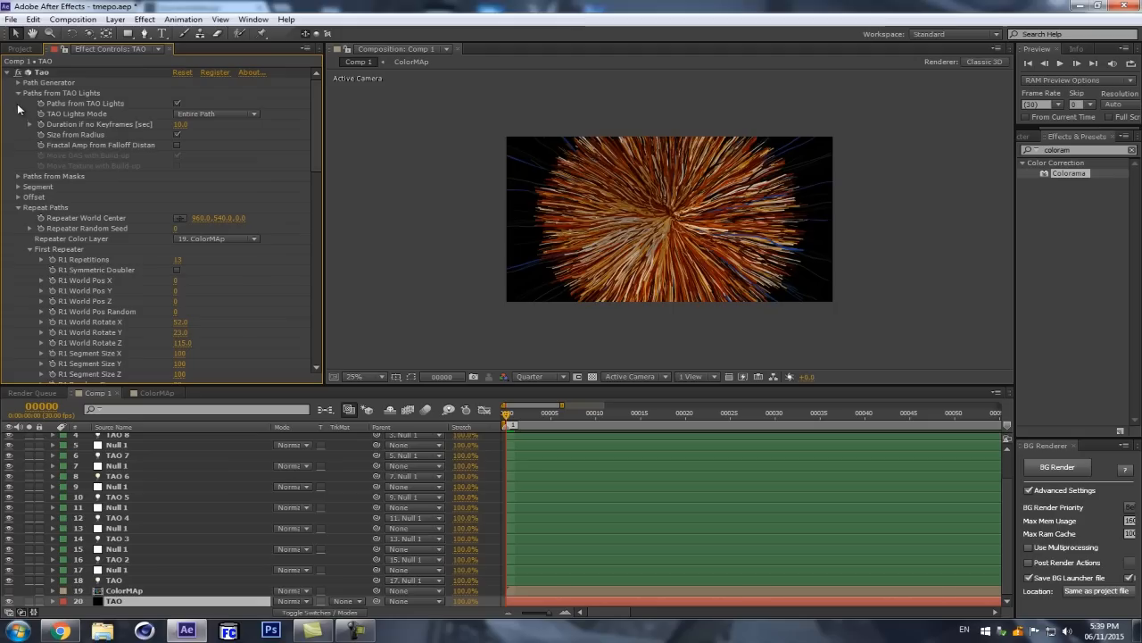
left_click(19, 207)
Step: Set the Fractal Displacement Amplitude of the TAO solid's Tao effect to 0
left_click(182, 249)
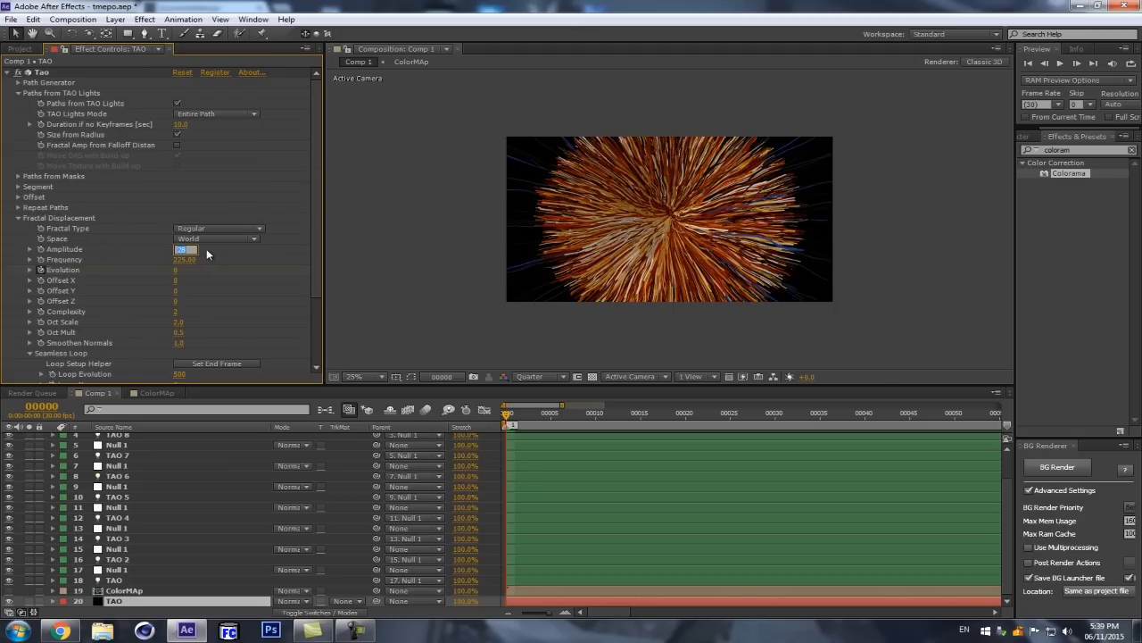
type("0")
key("Return")
scroll(704, 180, "up", 2)
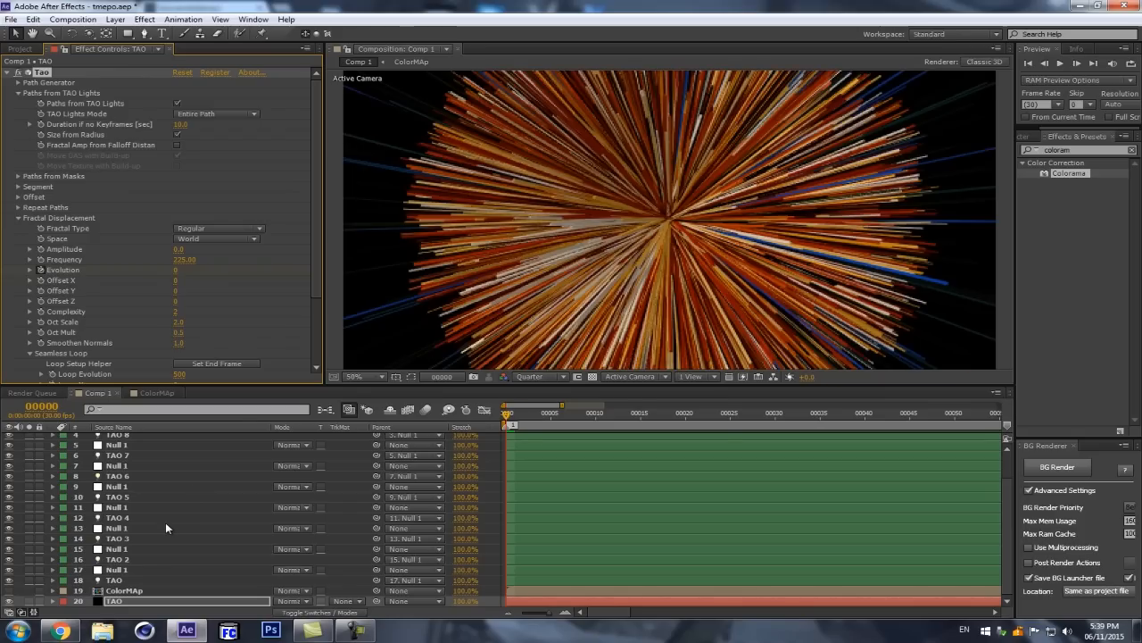
Step: Reveal the Position and Radius expressions of the TAO light above the ColorMAp layer
left_click(145, 581)
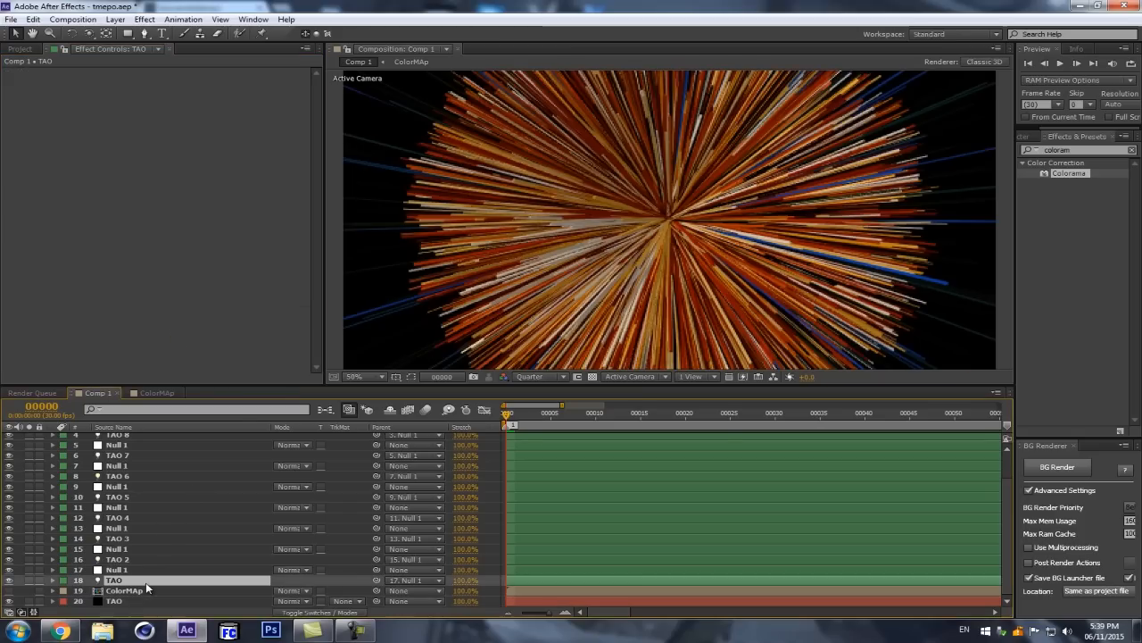
key("e")
key("e")
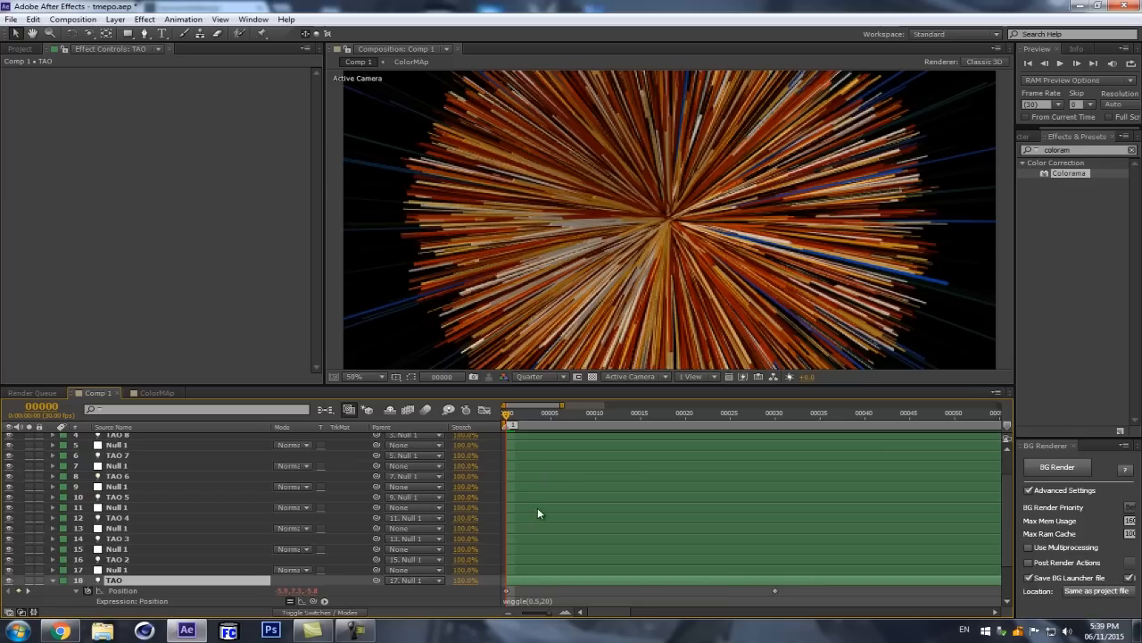
scroll(538, 515, "down", 2)
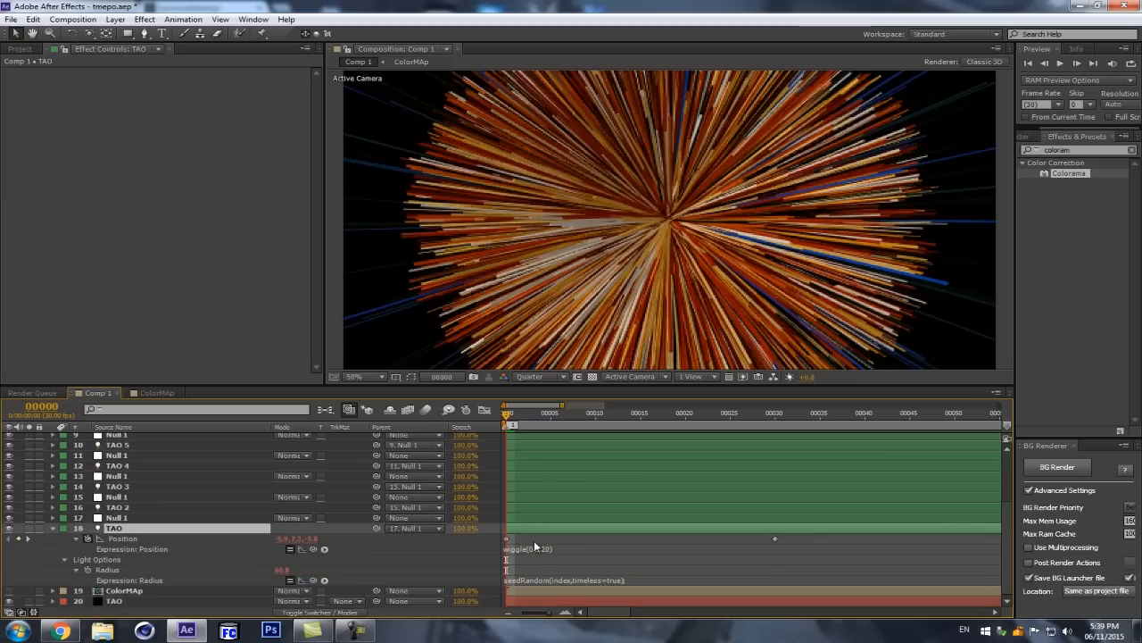
Step: Add a Slider Control effect to the TAO solid and rename it freq
left_click(124, 604)
left_click(6, 71)
left_click(143, 19)
mouse_move(219, 173)
left_click(361, 257)
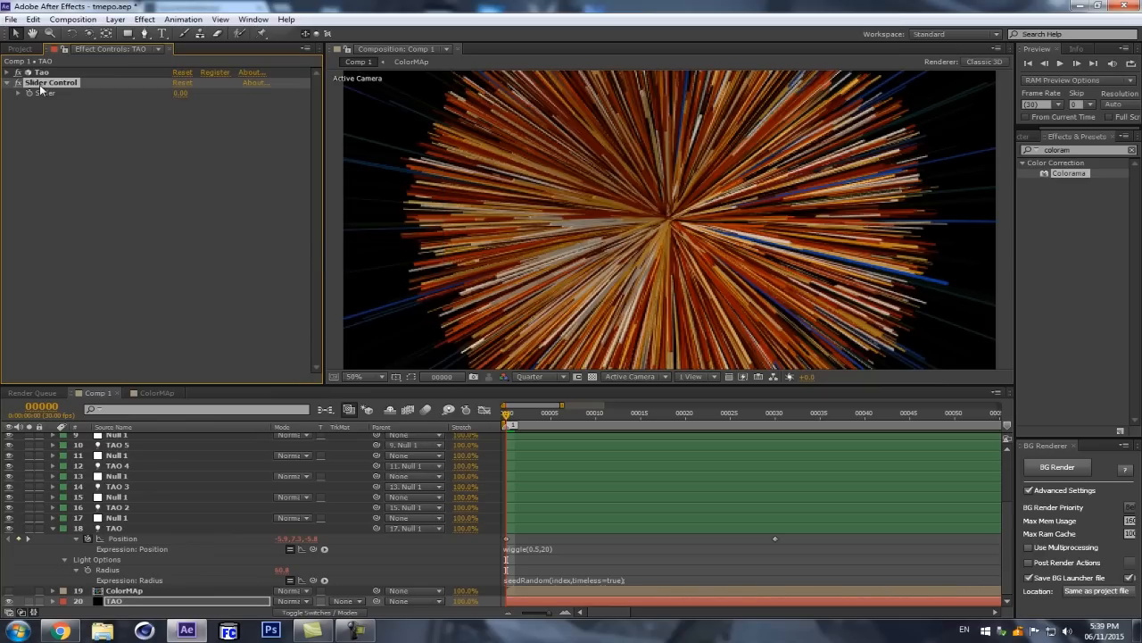
key("Return")
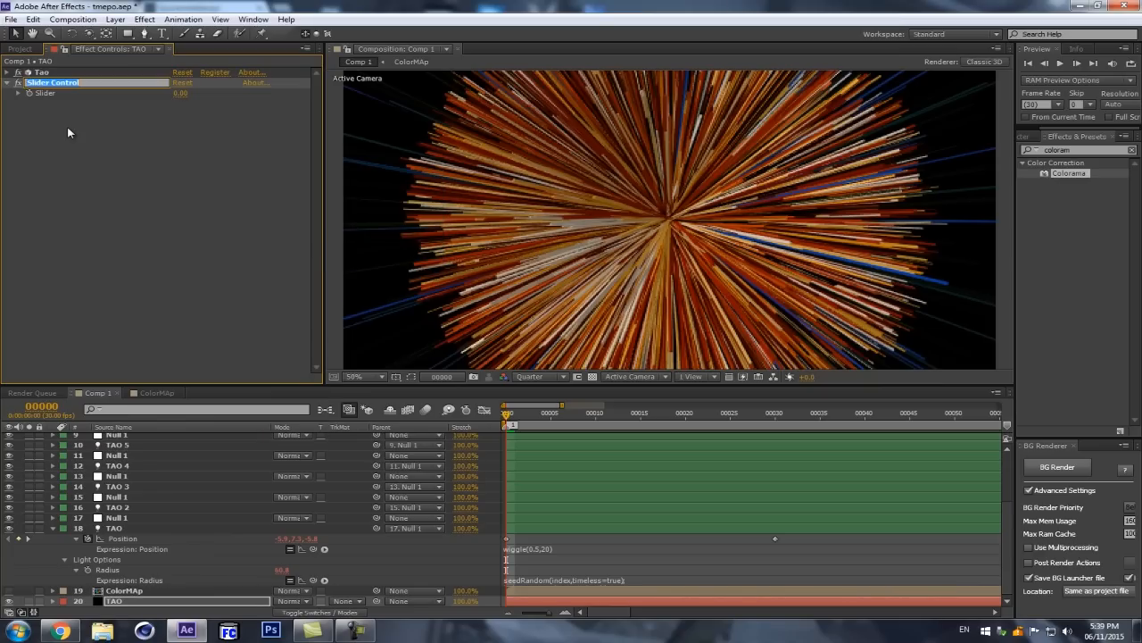
type("freq")
key("Return")
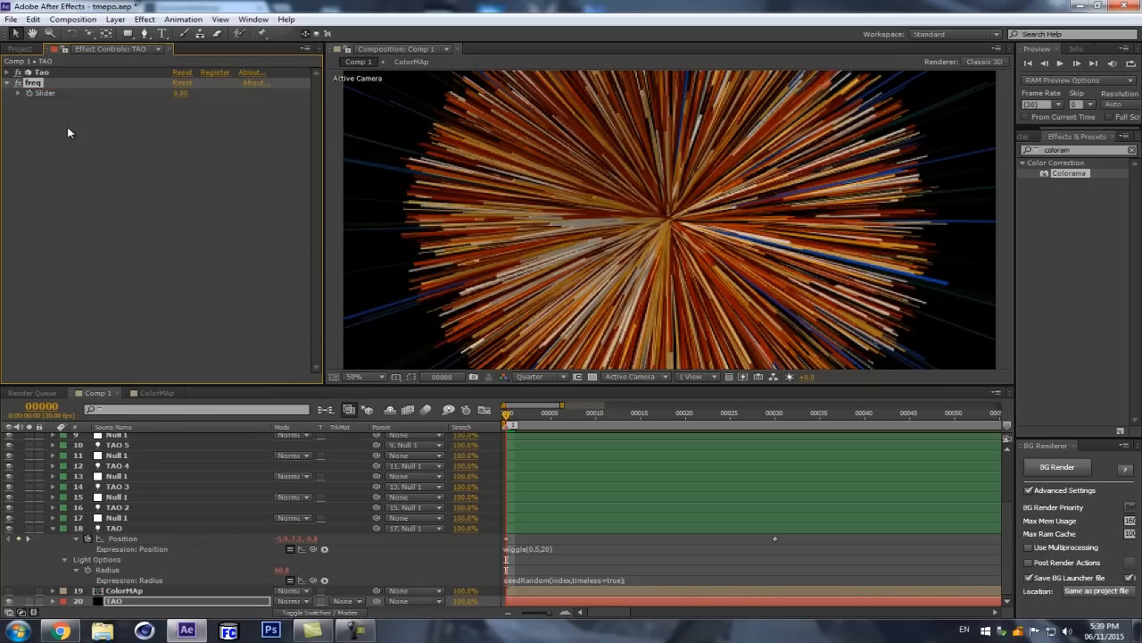
Step: Duplicate the freq slider control on the TAO solid and rename the copy amp
key("ctrl+d")
key("Return")
type("amp")
key("Return")
Step: Link the frequency argument of the TAO light's Position wiggle expression to the freq slider and set freq to 0.5
left_click(536, 548)
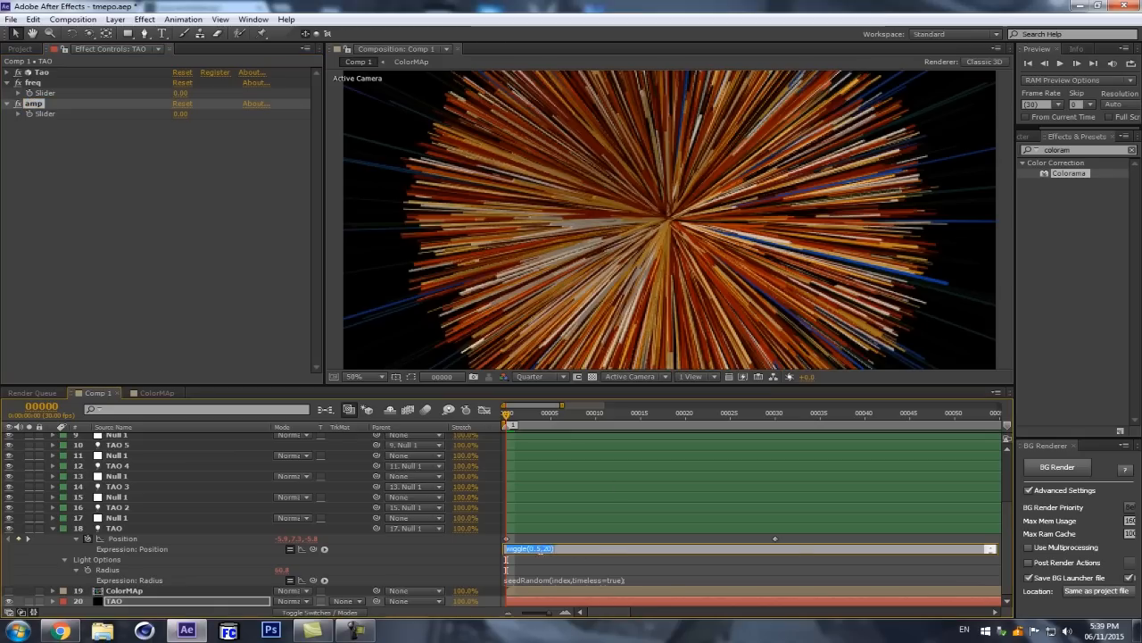
left_click(538, 548)
left_click_drag(313, 548, 64, 95)
type("0")
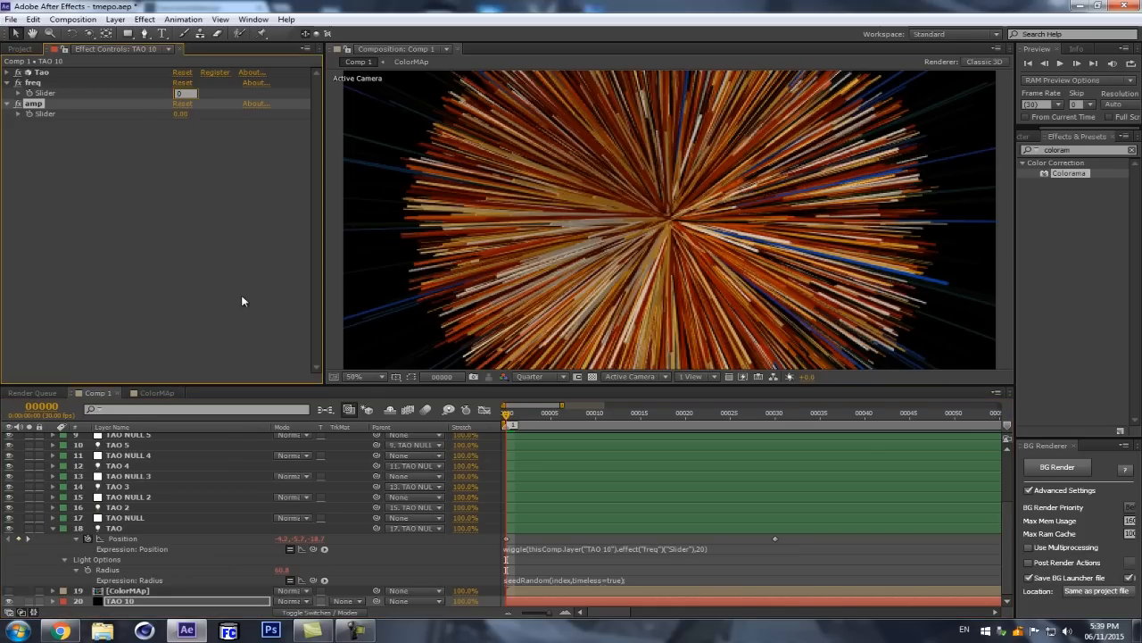
type(".5")
key("Return")
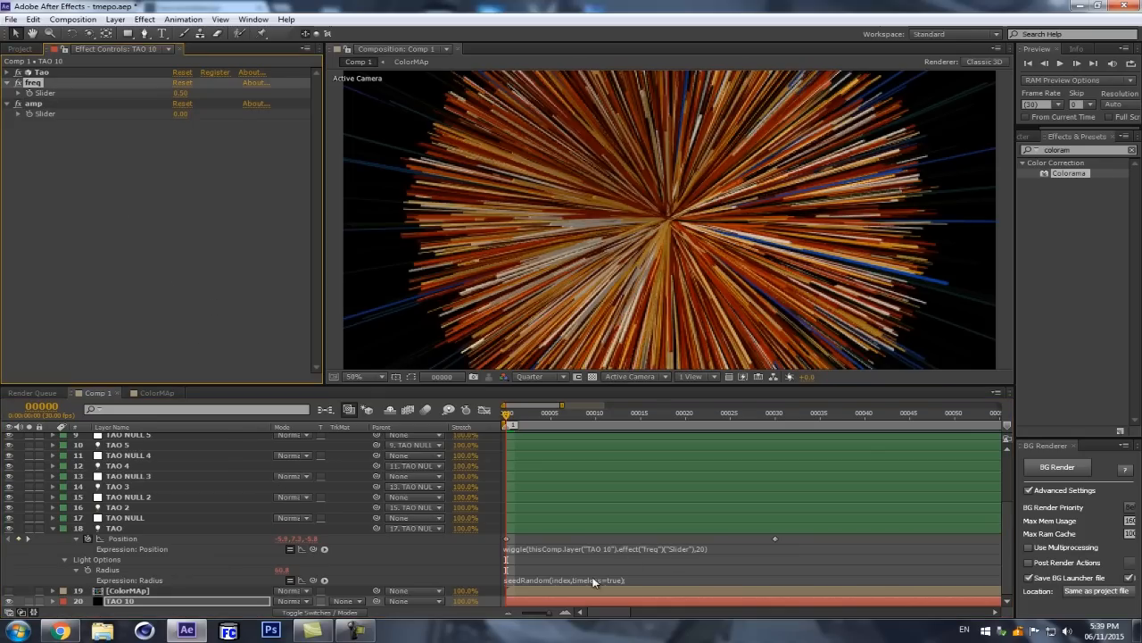
Step: Replace the amplitude 20 in the TAO light's Position wiggle expression with a link to the amp slider and set amp to 20
left_click(593, 581)
left_click(687, 548)
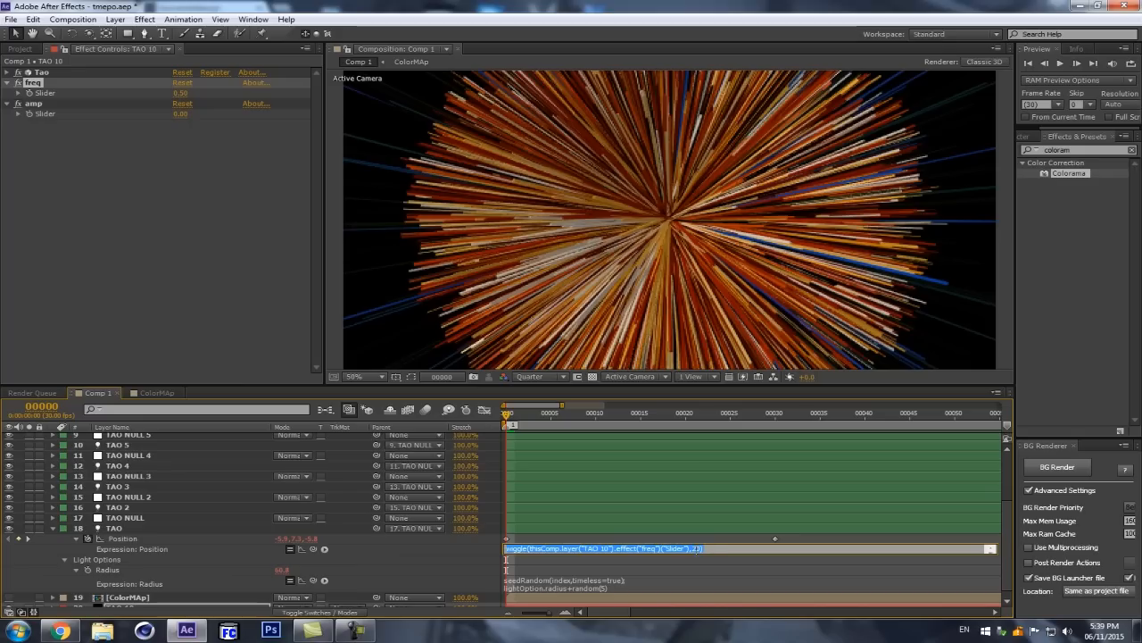
double_click(695, 548)
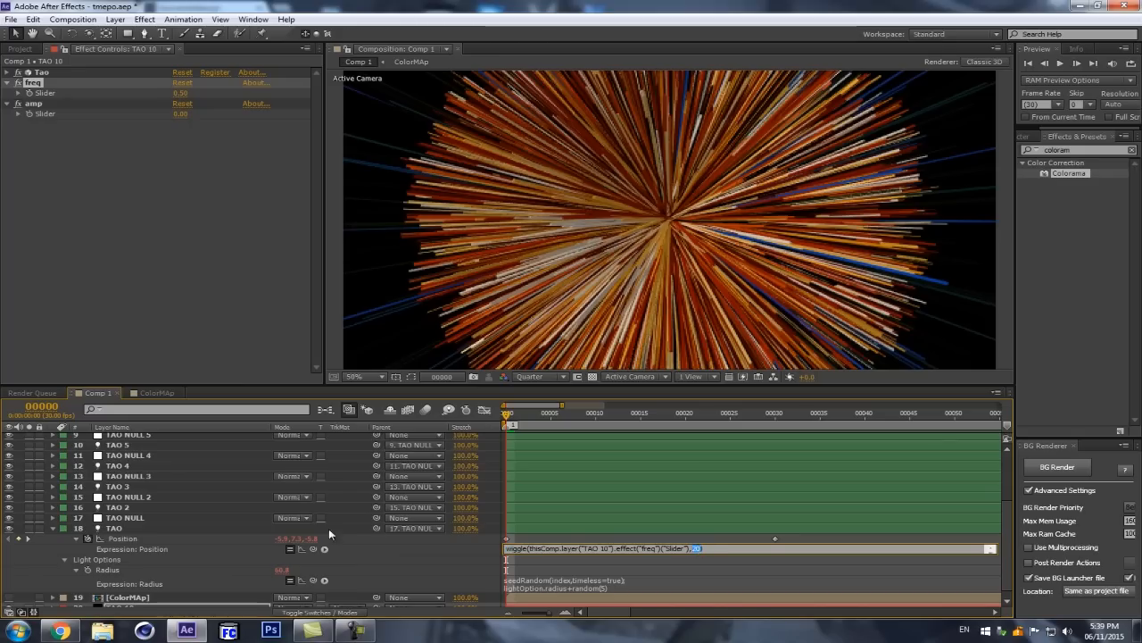
left_click_drag(313, 548, 94, 111)
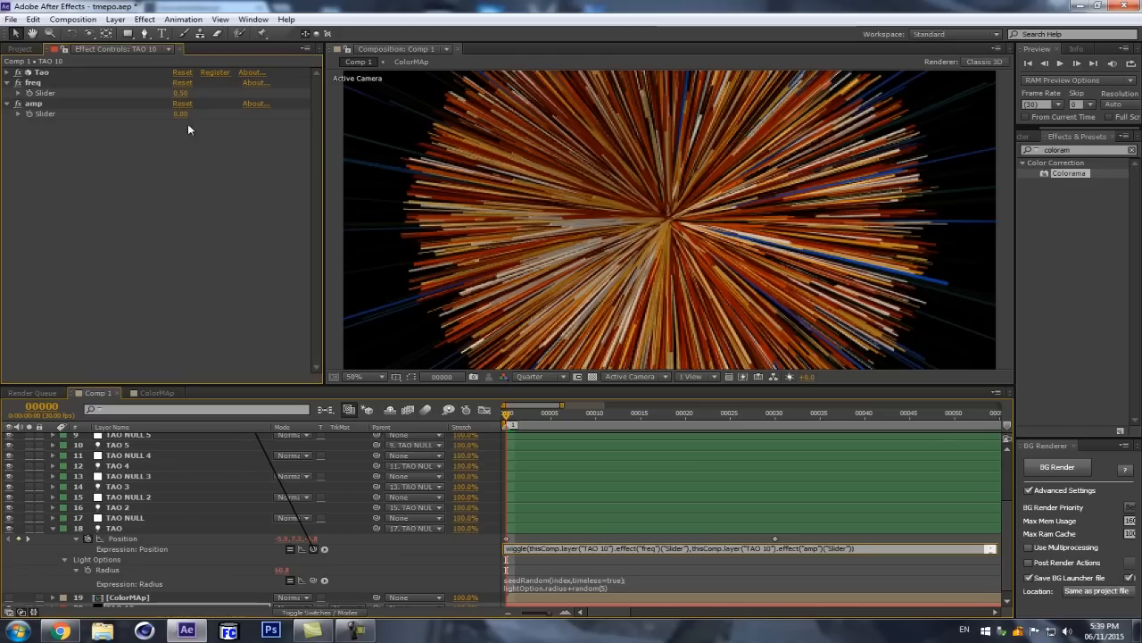
left_click(181, 114)
type("20")
key("Return")
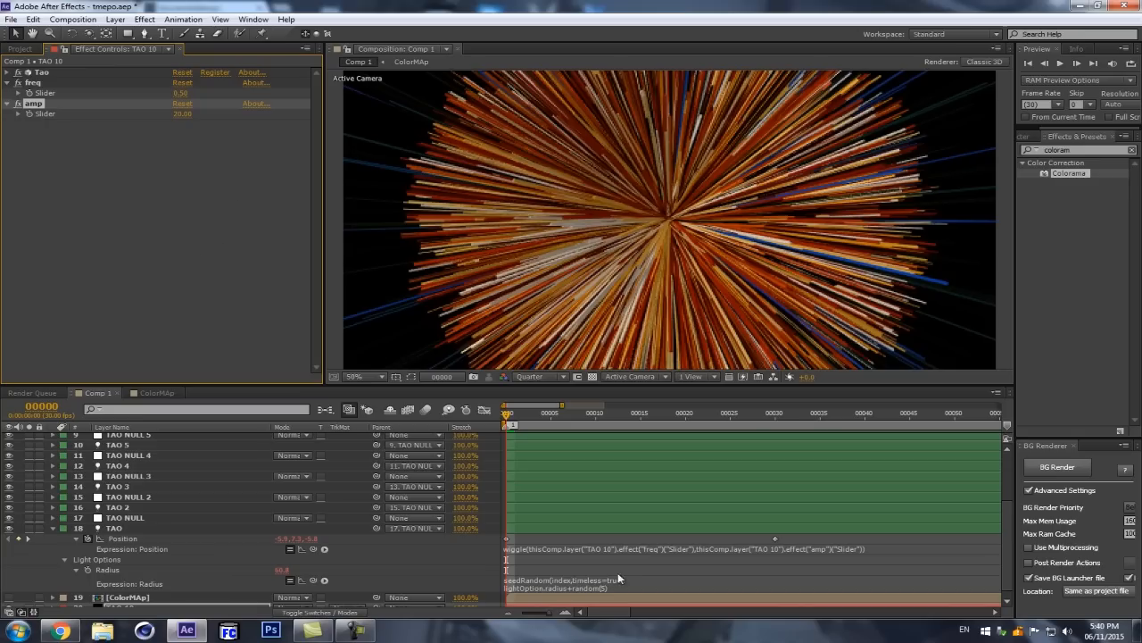
Step: Copy the full slider-driven wiggle expression from the TAO light's Position
left_click(629, 550)
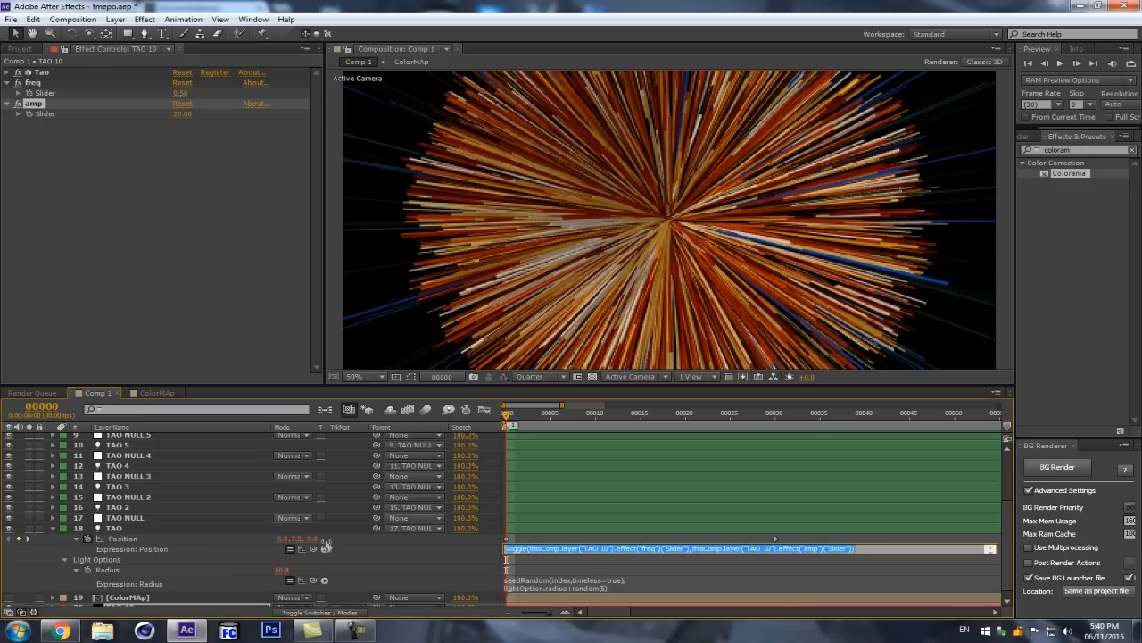
left_click(117, 507)
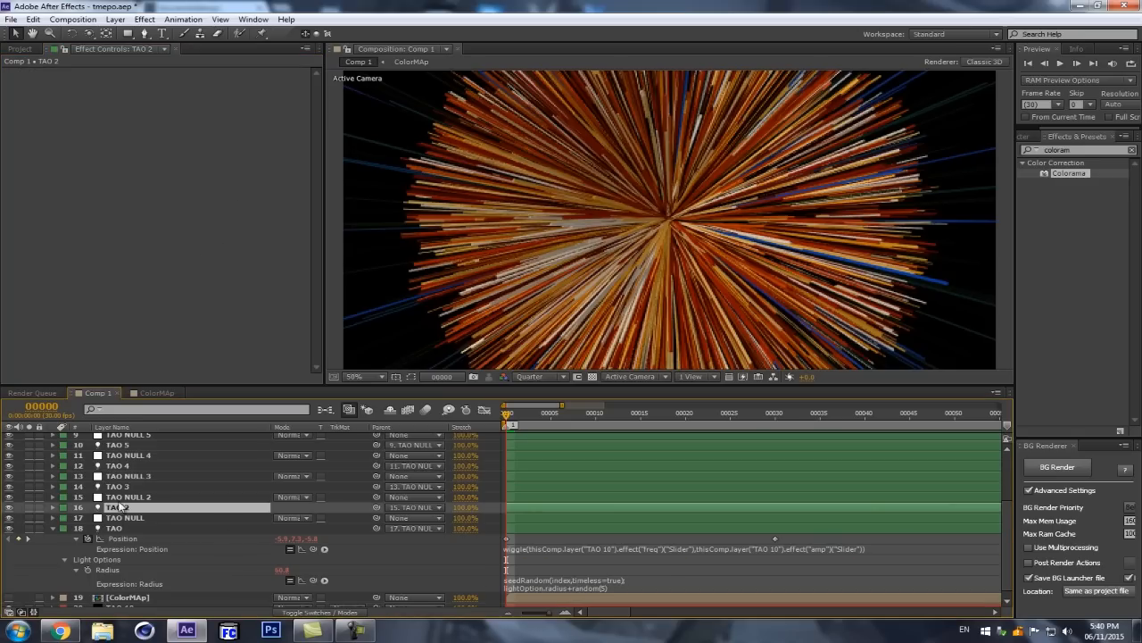
left_click(123, 486, "ctrl")
left_click(126, 466, "ctrl")
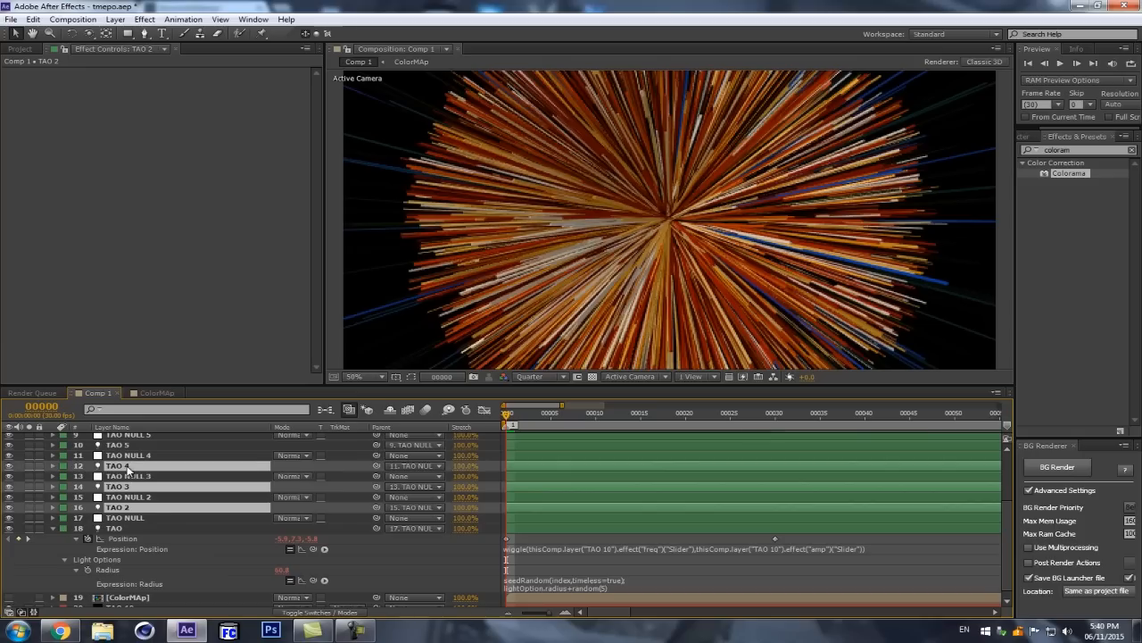
left_click(136, 550)
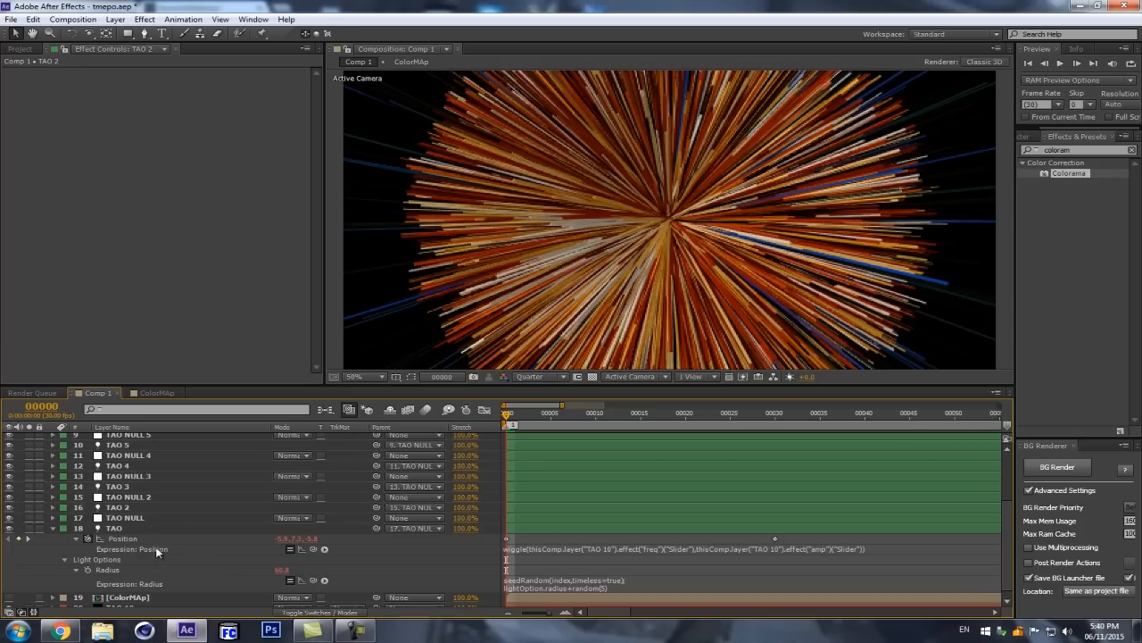
left_click(551, 549)
key("ctrl+c")
Step: Reveal the expressions of TAO 2 and TAO 3 and replace both Position expressions with the copied freq and amp wiggle
left_click(116, 507)
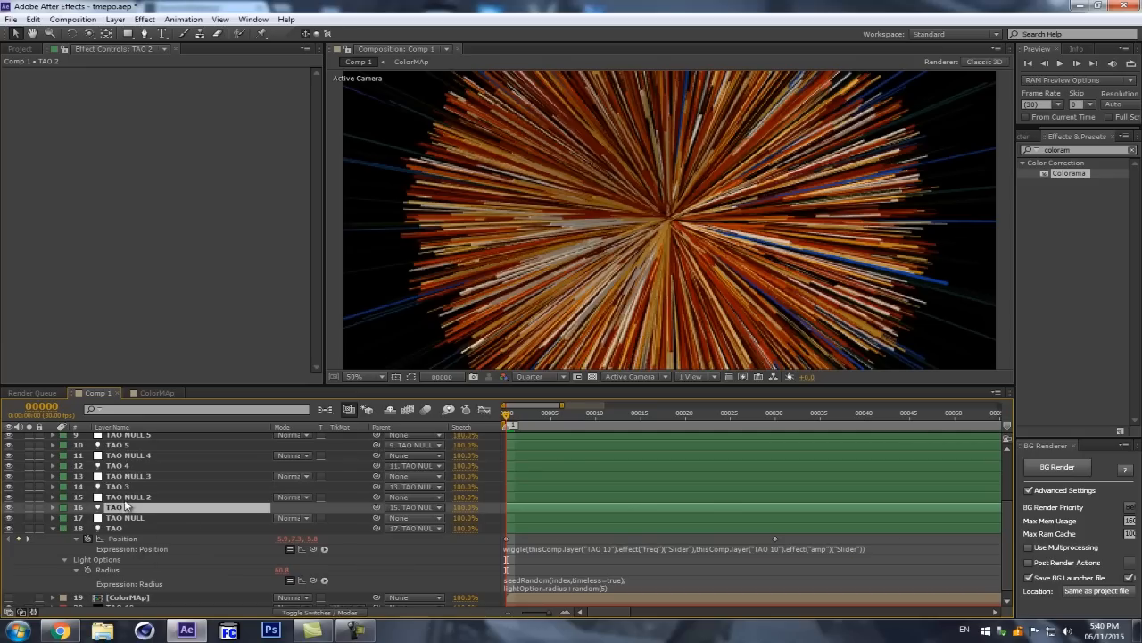
left_click(128, 488, "ctrl")
key("e")
key("e")
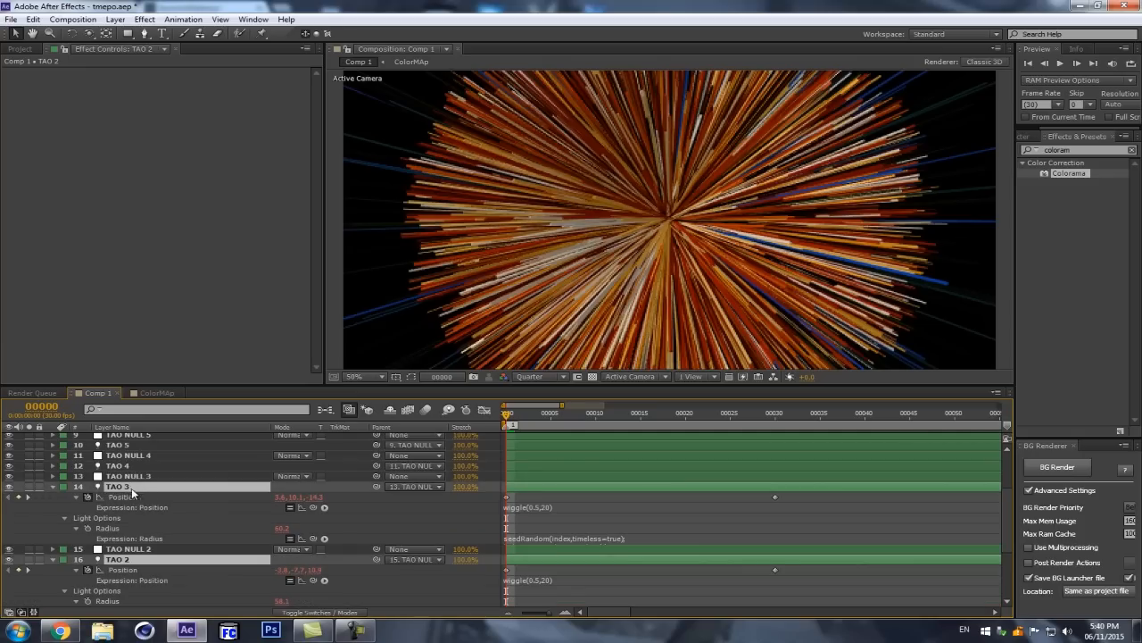
left_click(548, 508)
key("ctrl+v")
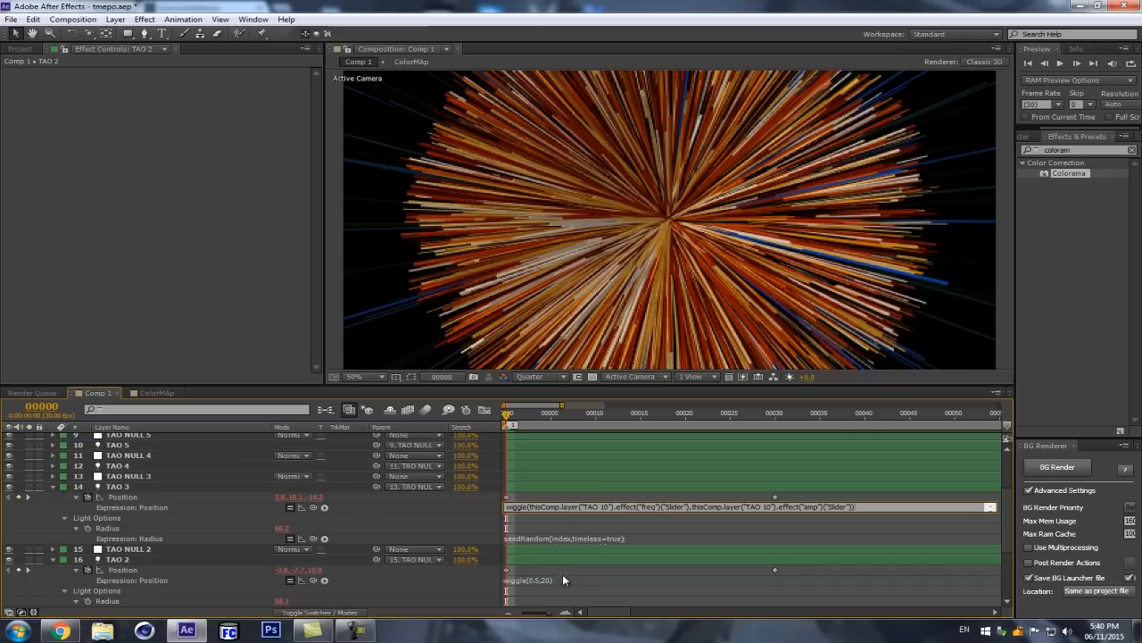
left_click(572, 581)
key("ctrl+v")
Step: Add a Position expression to the TAO 4 light using the same freq and amp slider wiggle as TAO 3
left_click(140, 466)
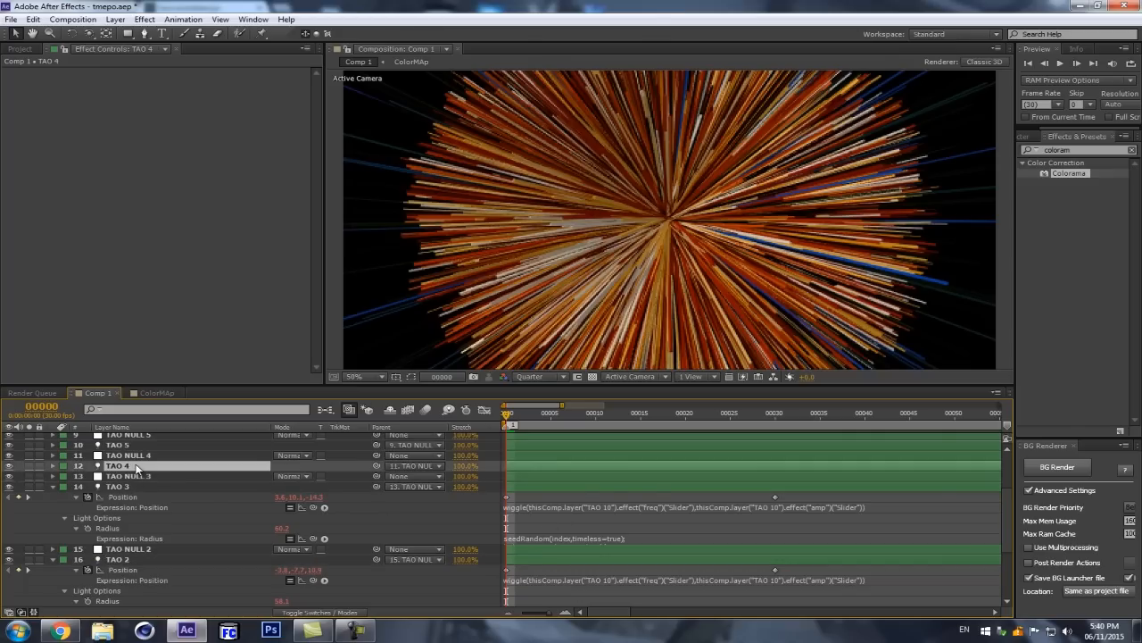
key("e")
key("e")
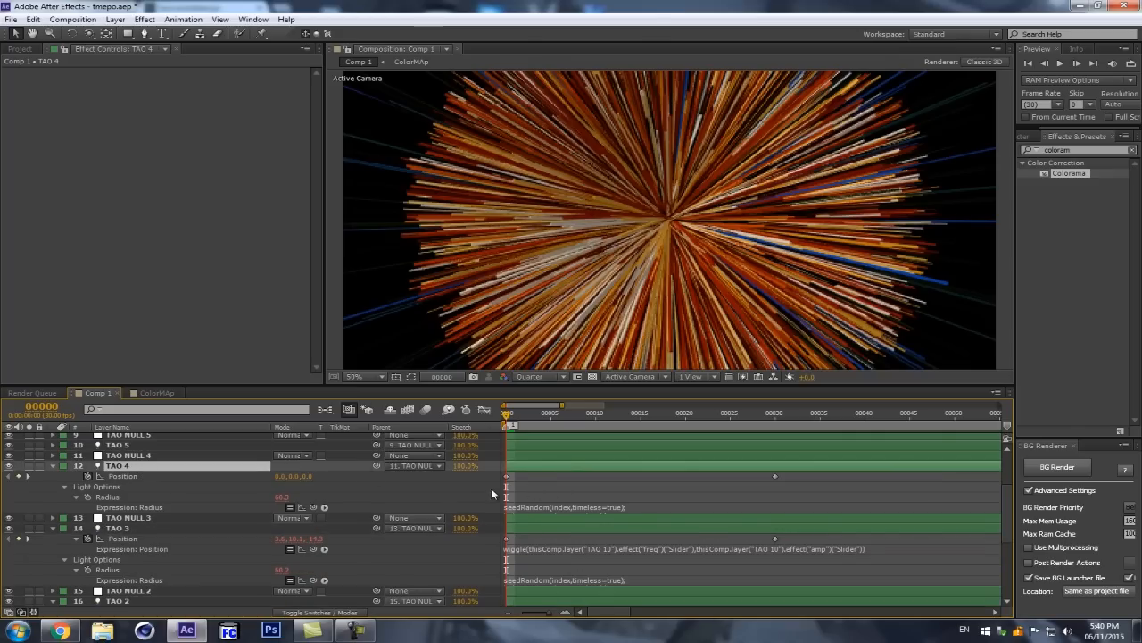
left_click(560, 554)
key("ctrl+c")
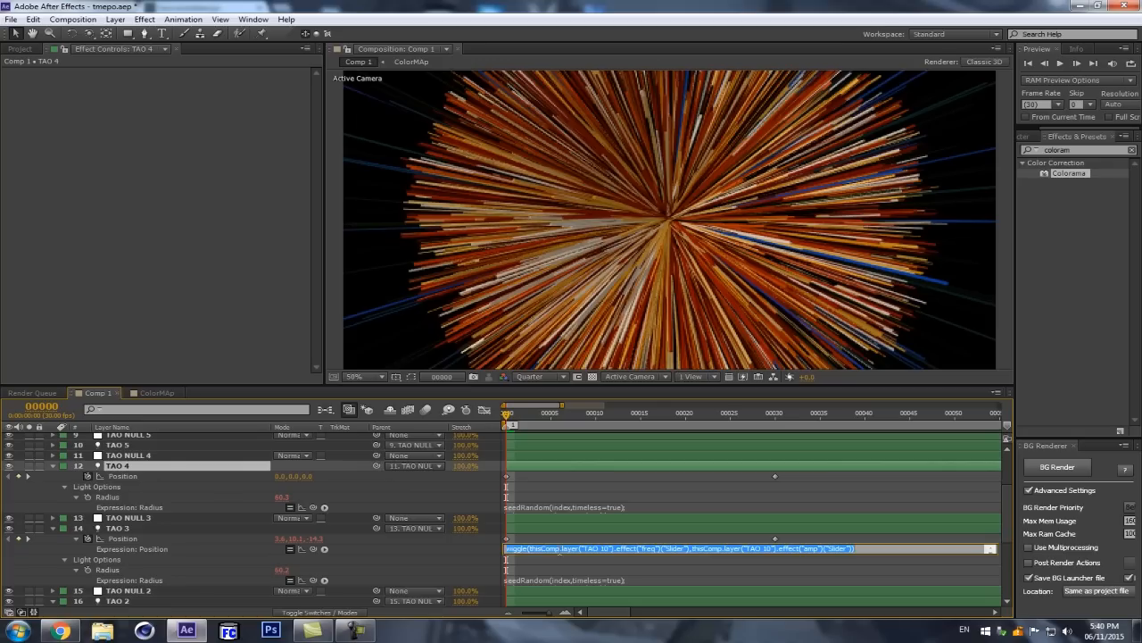
left_click(88, 476, "alt")
key("ctrl+v")
Step: Reveal the TAO 5 light's Position expression and replace it with the copied freq and amp slider wiggle
left_click(134, 445)
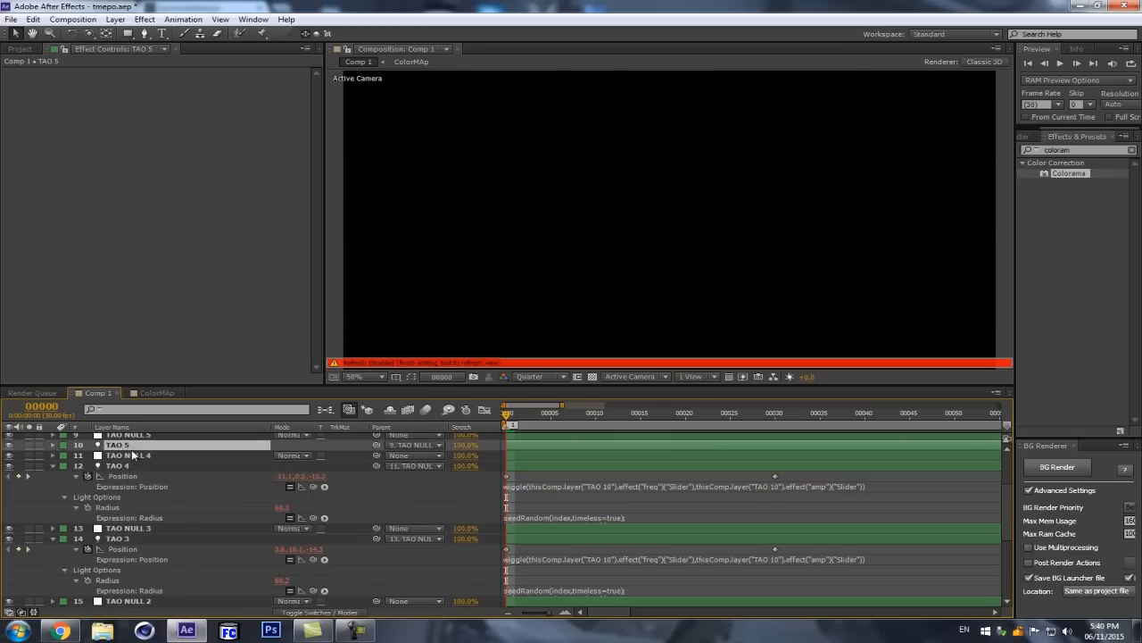
key("p")
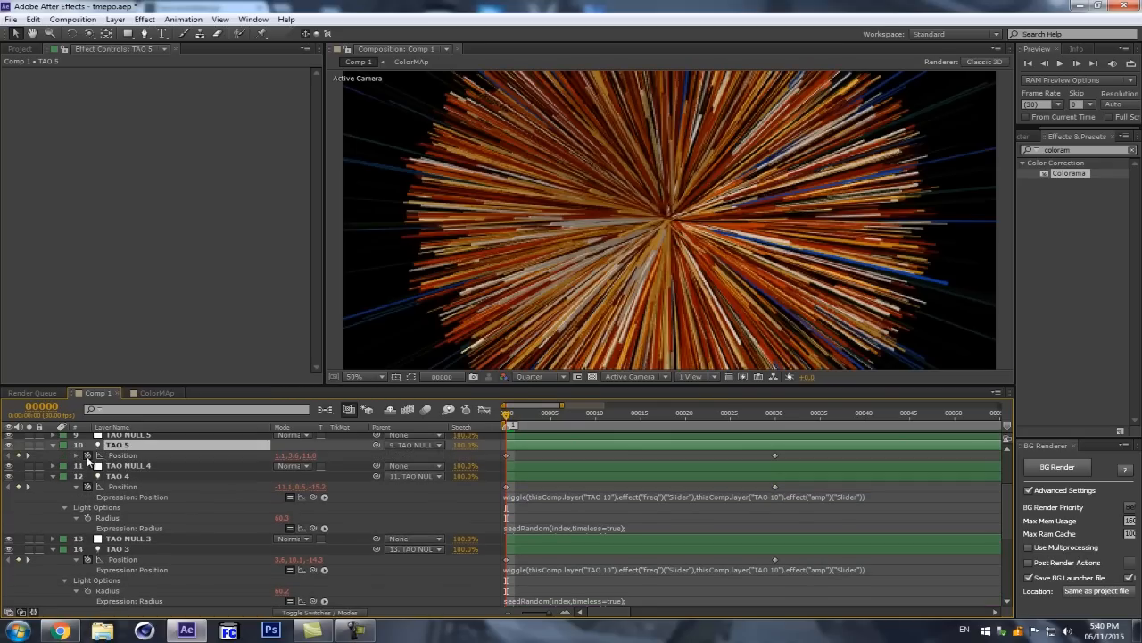
left_click(90, 459)
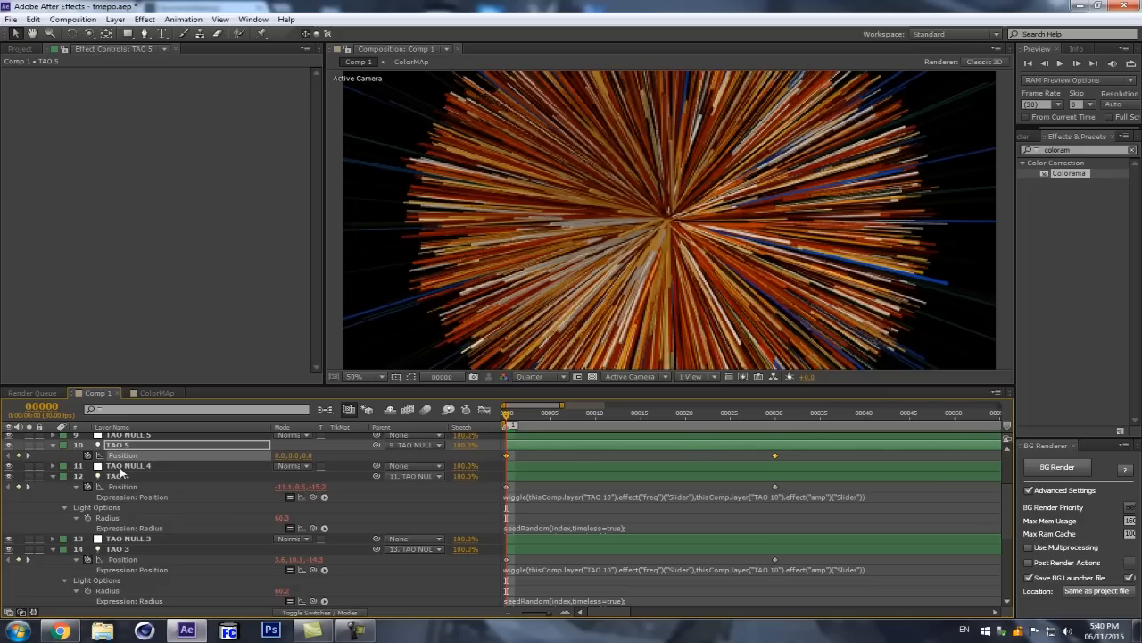
key("ctrl+v")
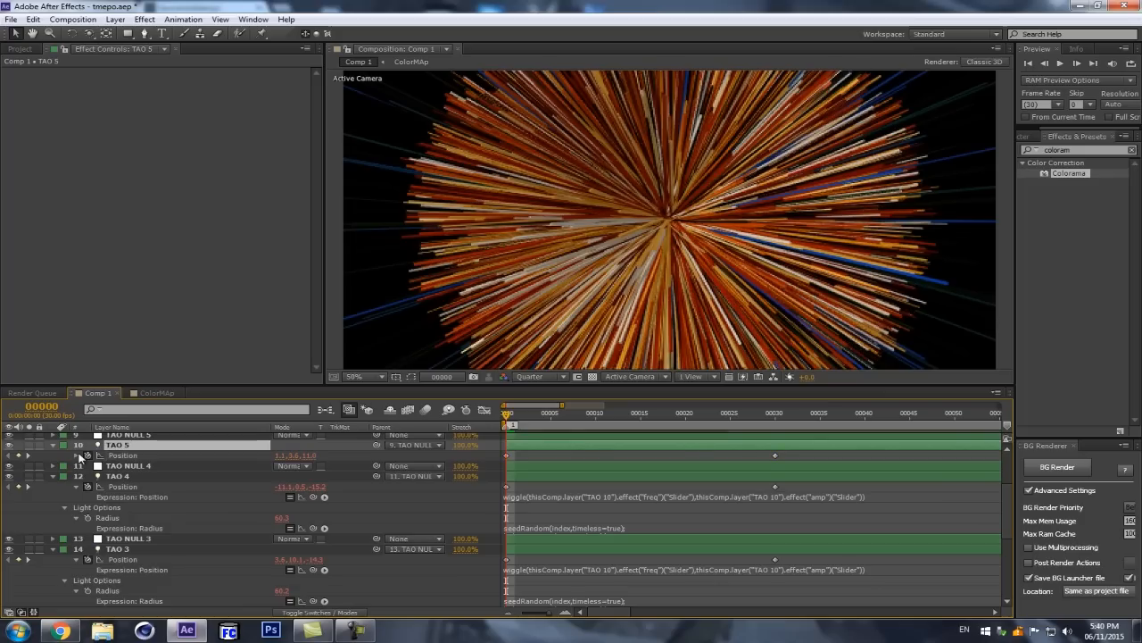
scroll(255, 513, "up", 2)
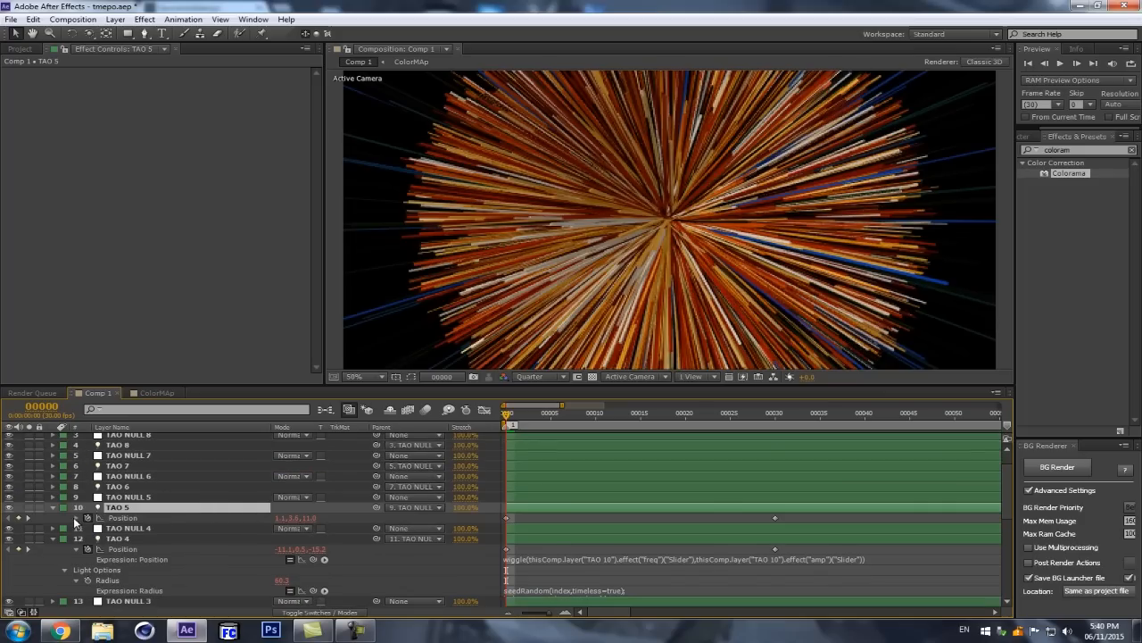
left_click(77, 517)
left_click(527, 527)
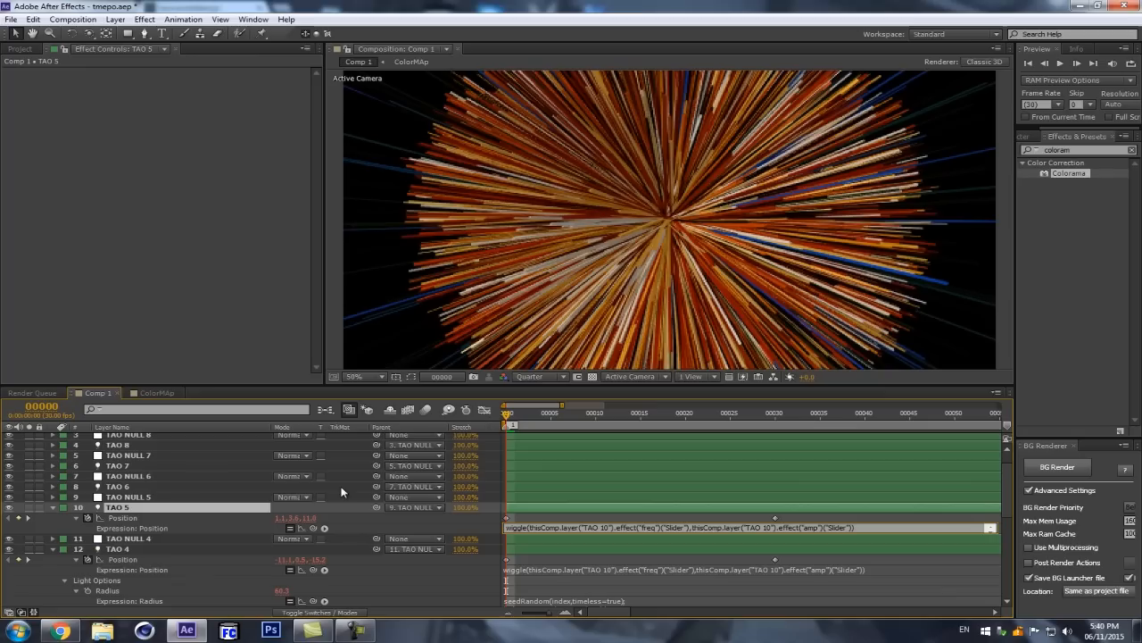
Step: Add a Position expression to the TAO 6 light containing the copied freq and amp slider wiggle
left_click(189, 496)
left_click(194, 487)
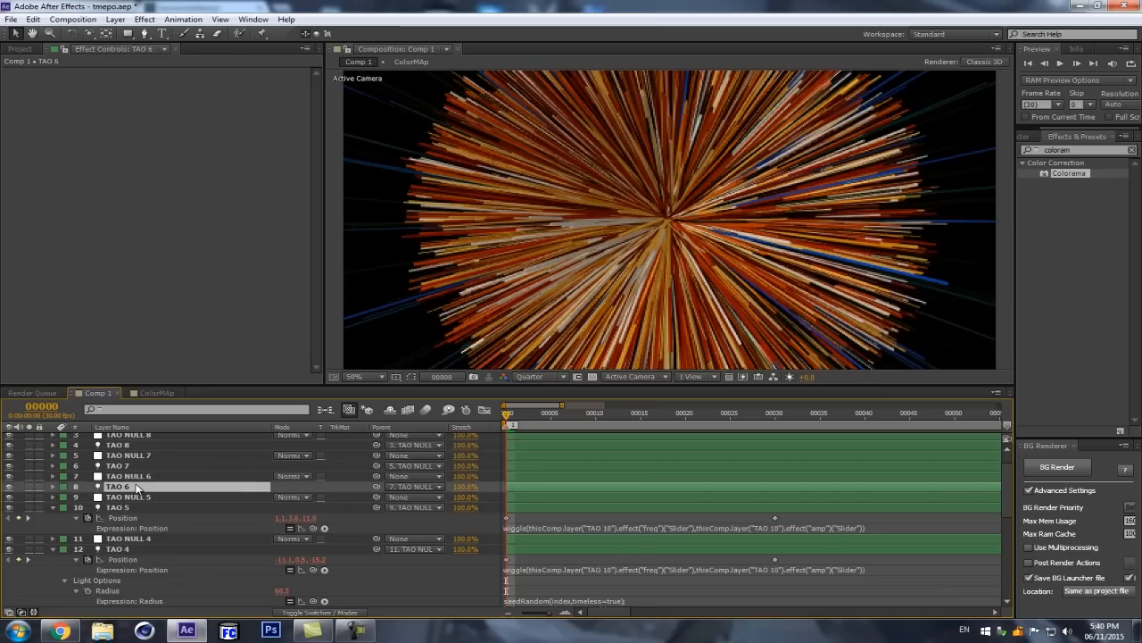
key("u")
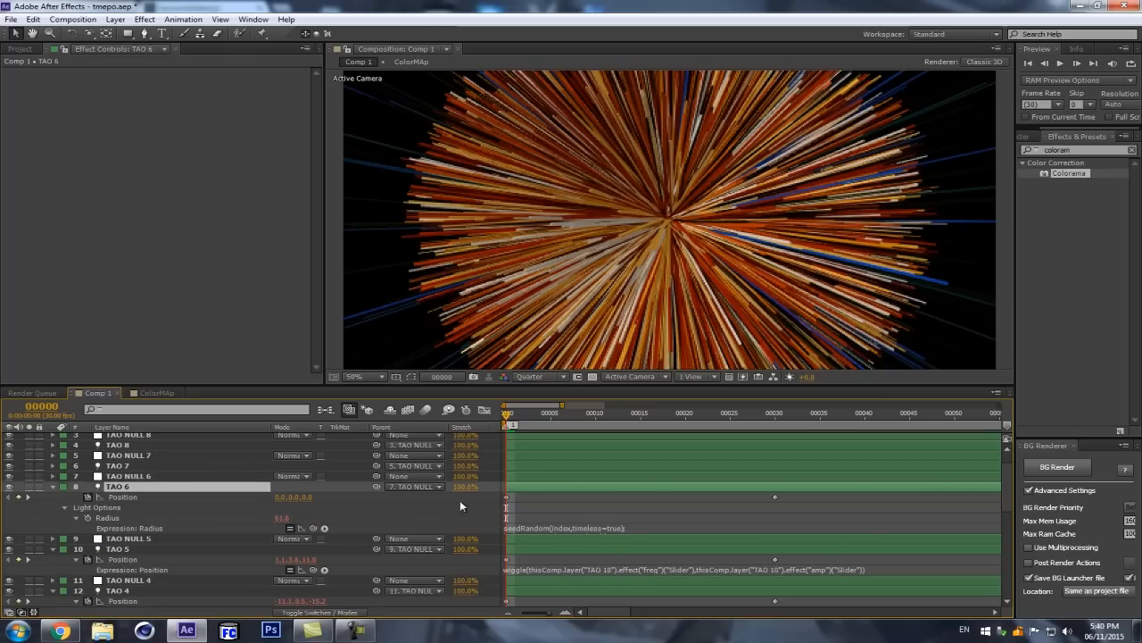
left_click(89, 496, "alt")
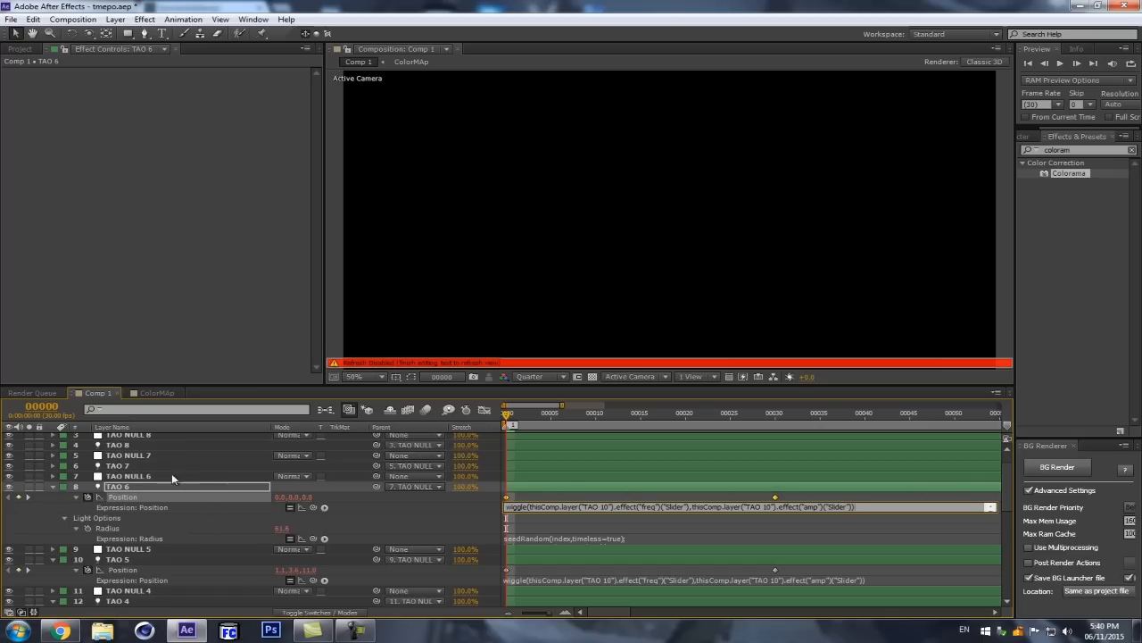
Step: Give the TAO 7 light's Position the copied wiggle expression driven by the freq and amp sliders
left_click(118, 465)
key("p")
left_click(76, 478)
key("ctrl+v")
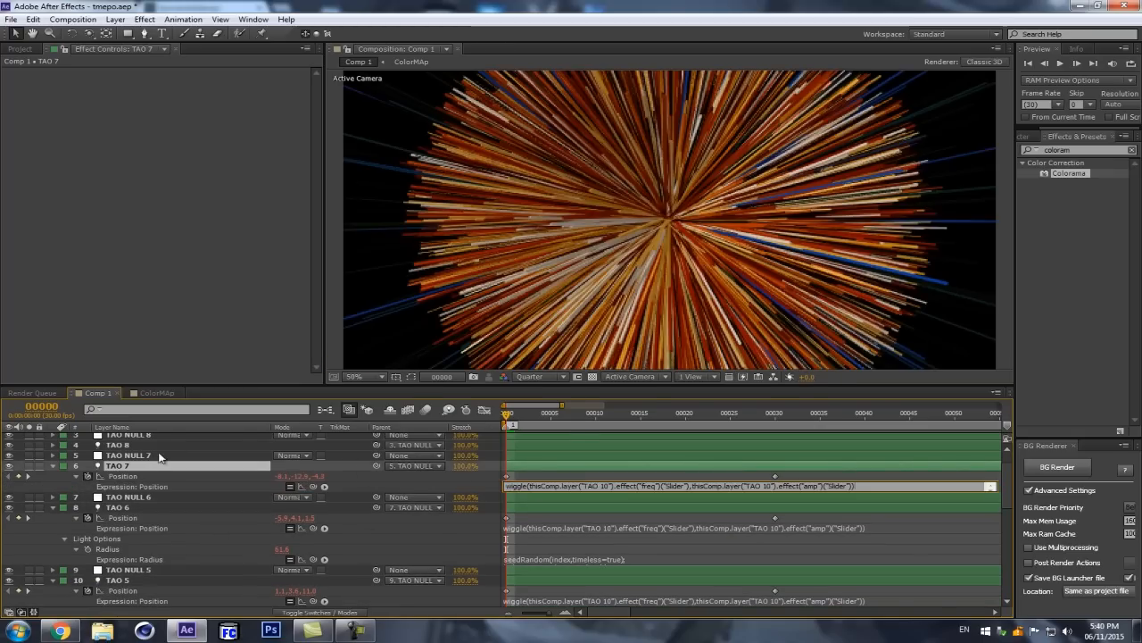
Step: Add a Position expression to the TAO 8 light and paste in the freq and amp slider wiggle
left_click(124, 445)
key("p")
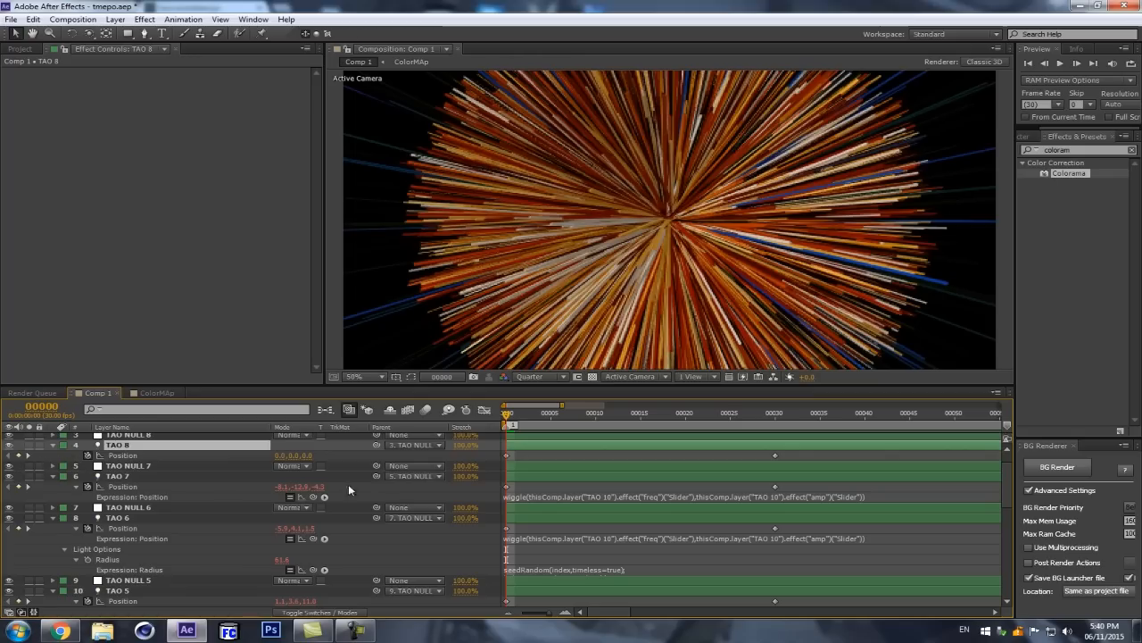
scroll(201, 484, "up", 2)
left_click(95, 483)
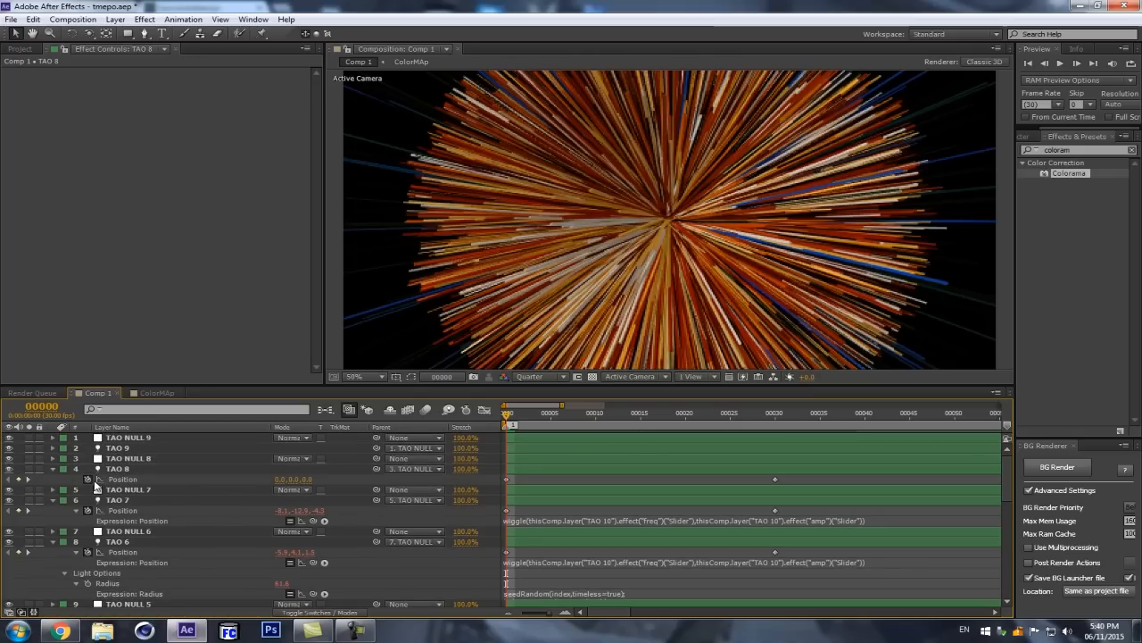
left_click(88, 479, "alt")
type("wiggle(thisComp.layer(\"TAO 10\").effect(\"freq\")(\"Slider\"),thisComp.layer(\"TAO 10\").effect(\"amp\")(\"Slider\"))")
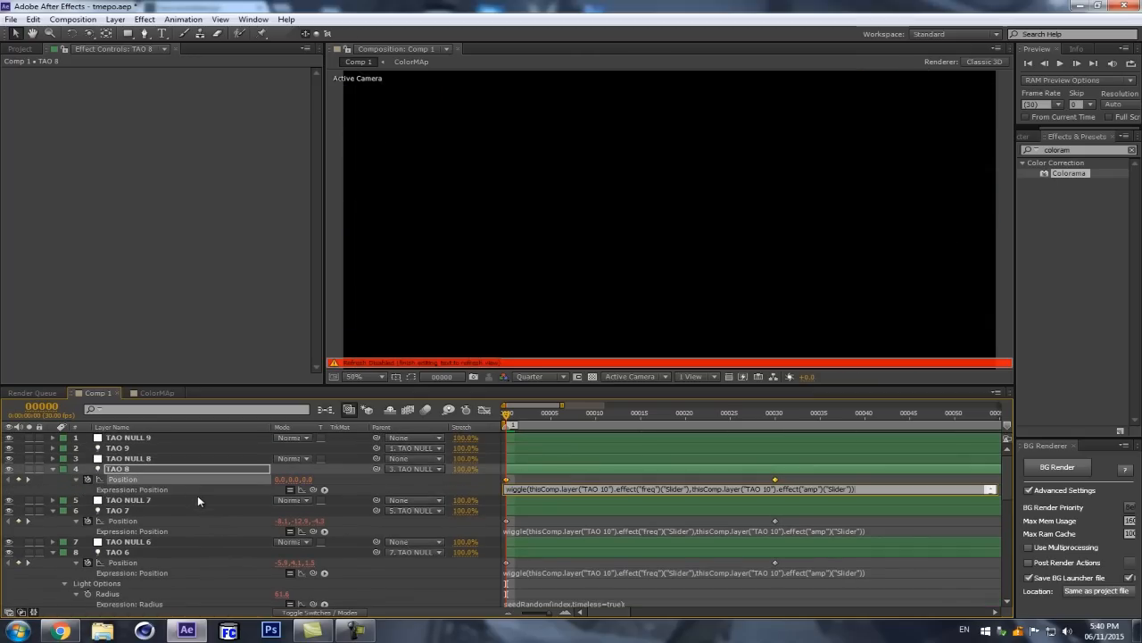
Step: Replace the TAO 9 light's Position expression with the copied freq and amp slider wiggle and move the current time to frame 17
left_click(126, 451)
key("p")
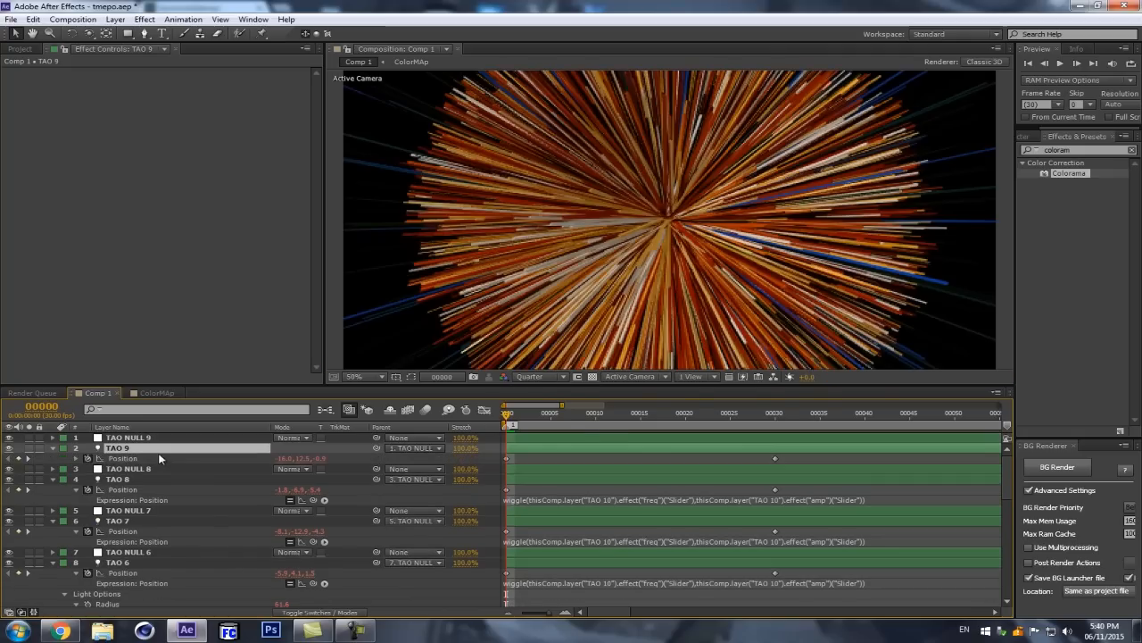
left_click(88, 461)
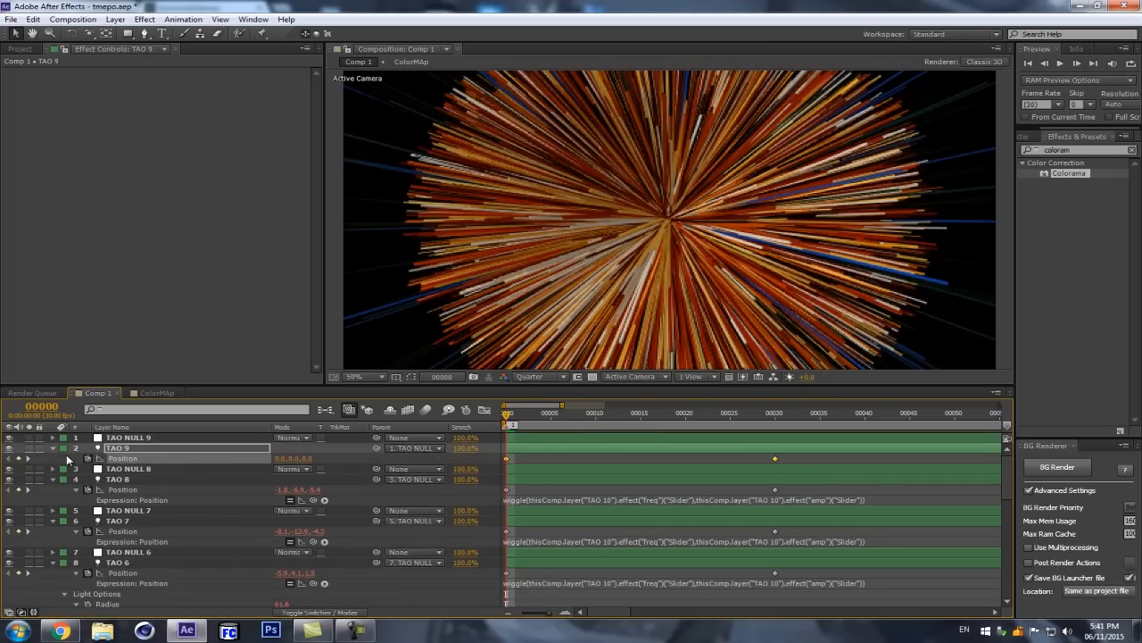
key("ctrl+z")
left_click(76, 459)
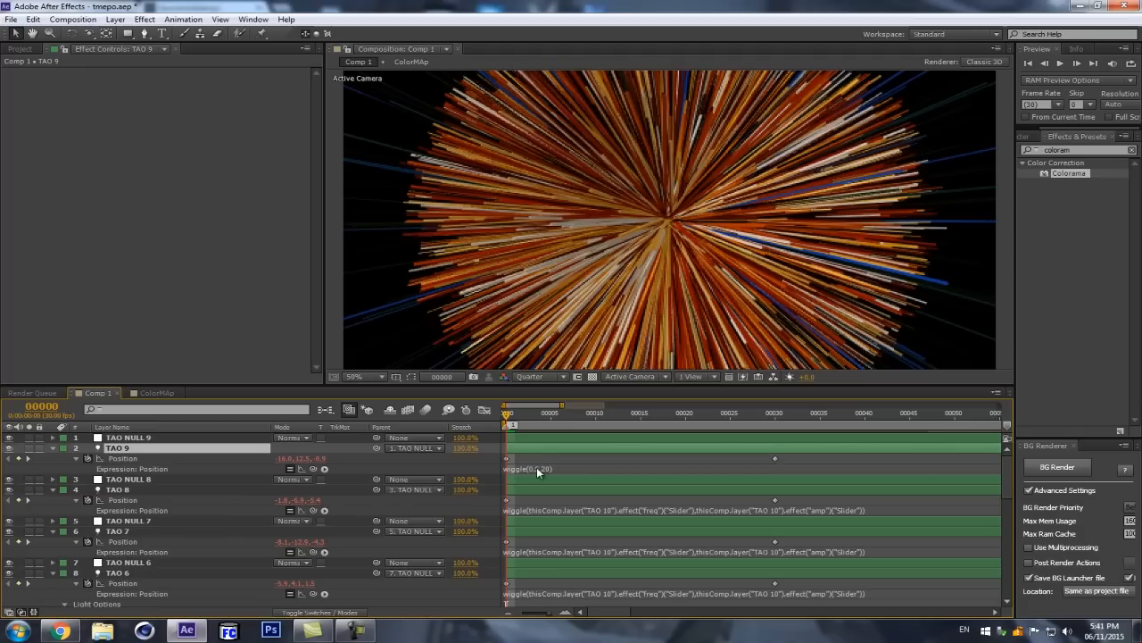
left_click(537, 467)
type("wiggle(thisComp.layer(\"TAO 10\").effect(\"Freq\")(\"Slider\"),thisComp.layer(\"TAO 10\").effect(\"amp\")(\"Slider\"))")
left_click(136, 439)
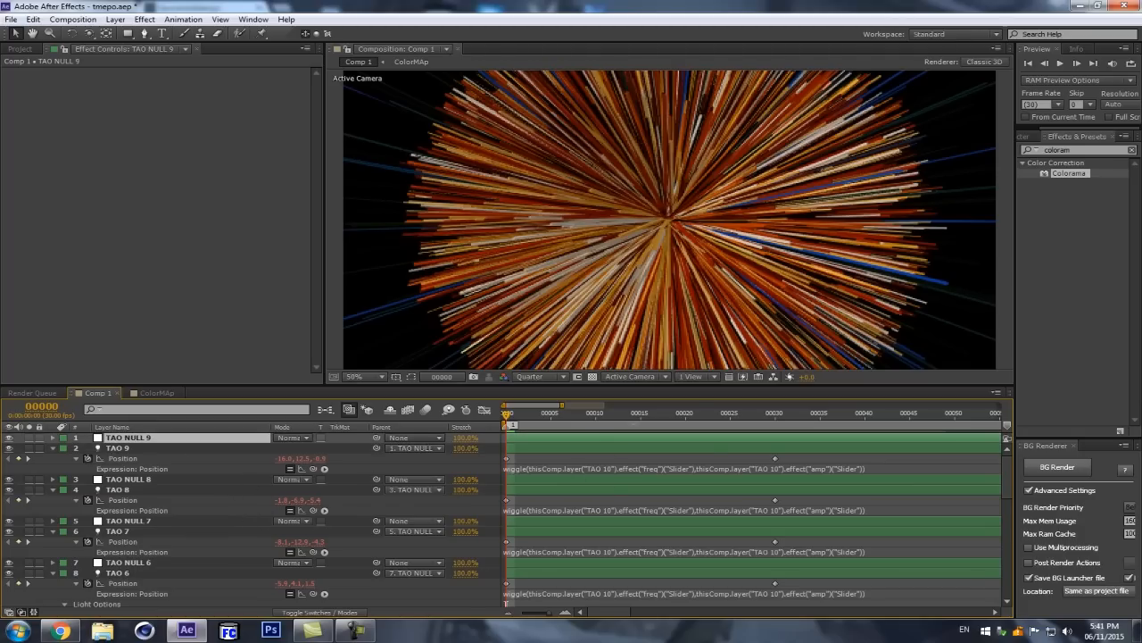
left_click(657, 415)
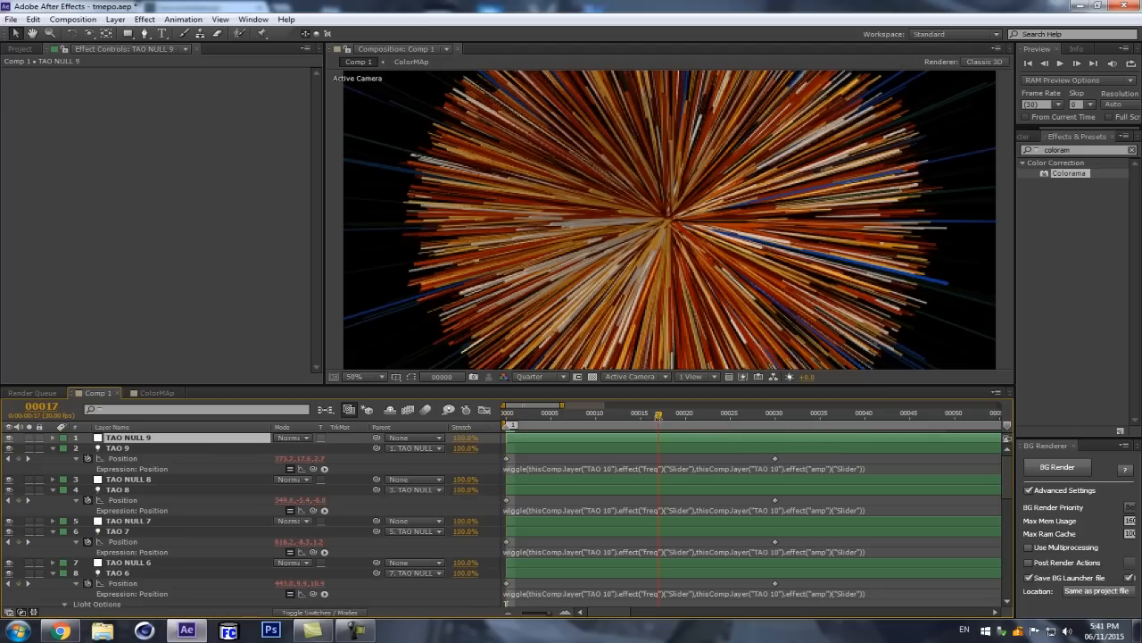
Step: Move the current time to frame 22 and set the amp slider on the TAO 10 layer to 120
left_click(704, 415)
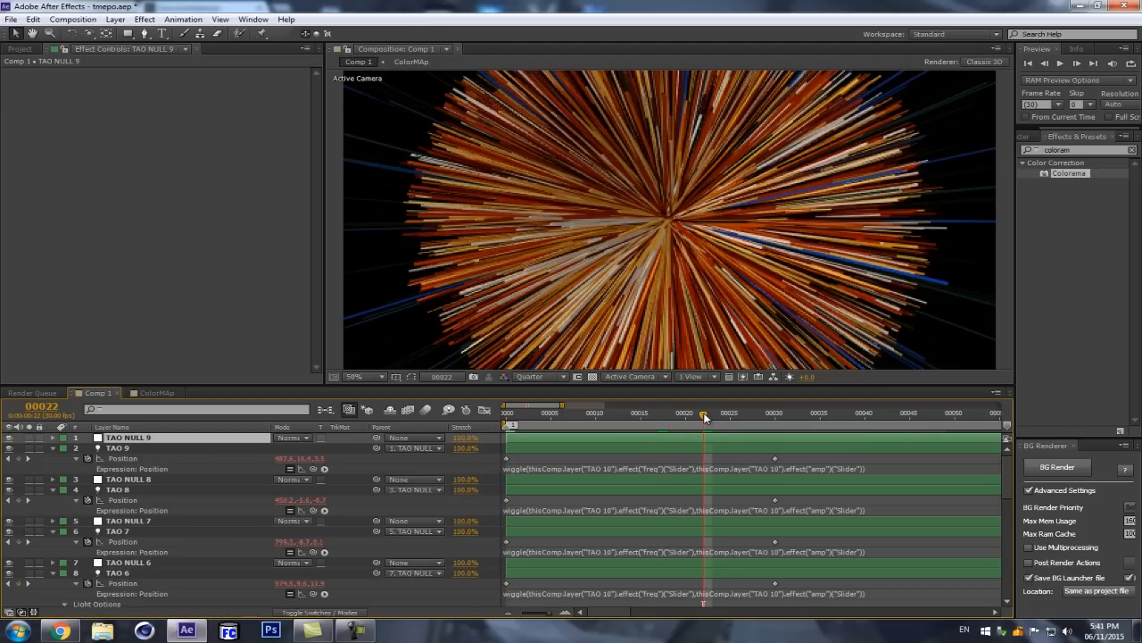
scroll(622, 496, "down", 5)
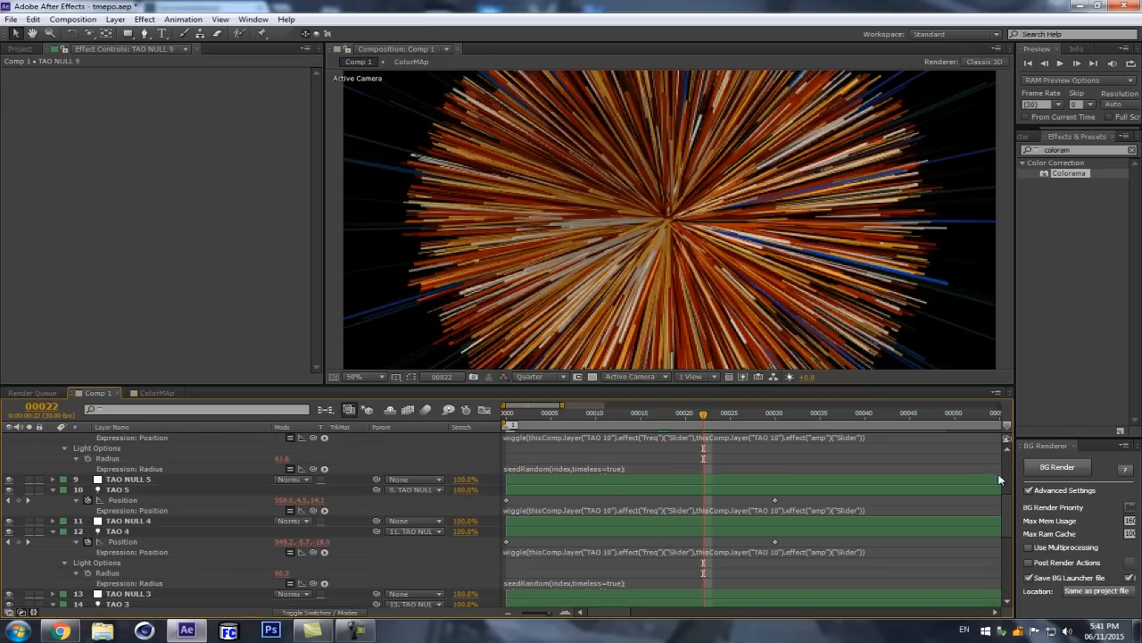
scroll(1008, 558, "down", 6)
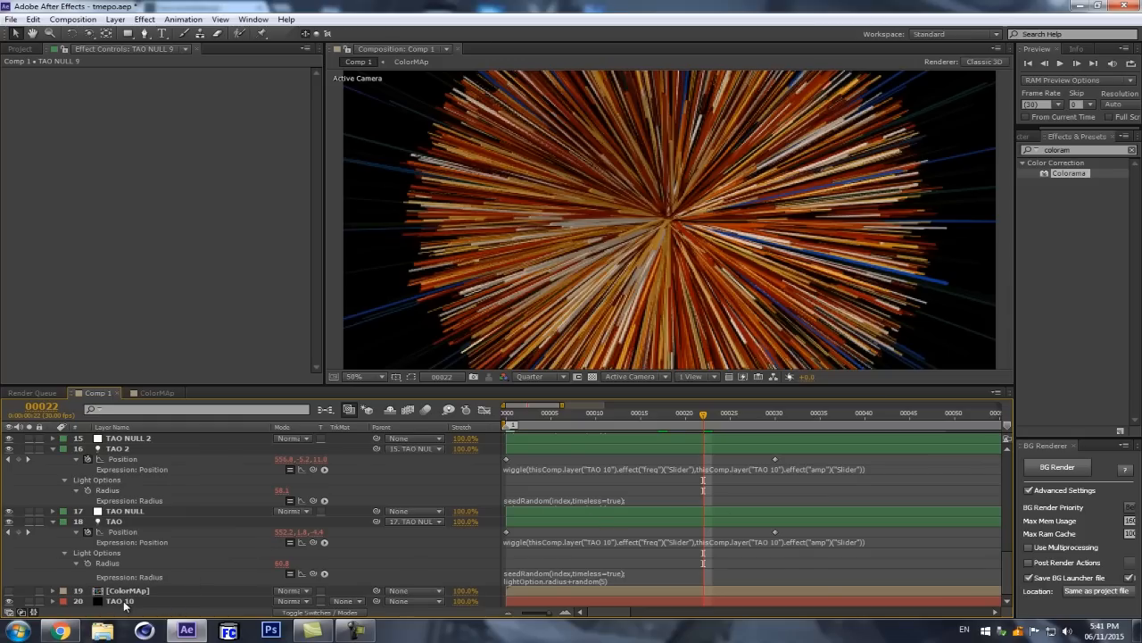
left_click(122, 601)
left_click(183, 115)
type("12")
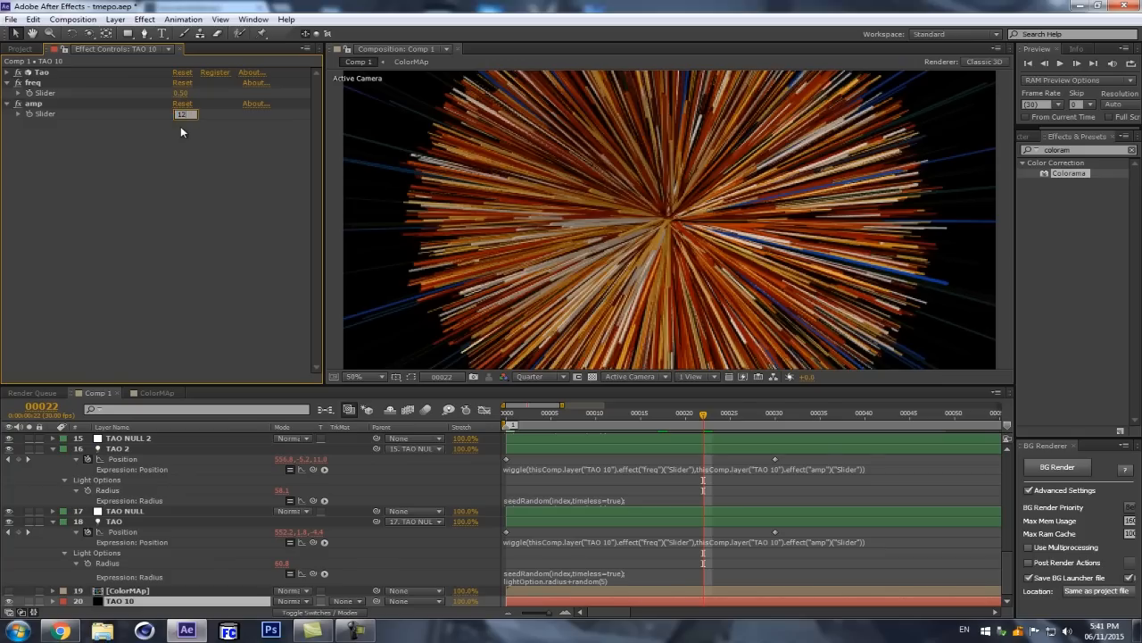
type("0")
key("Return")
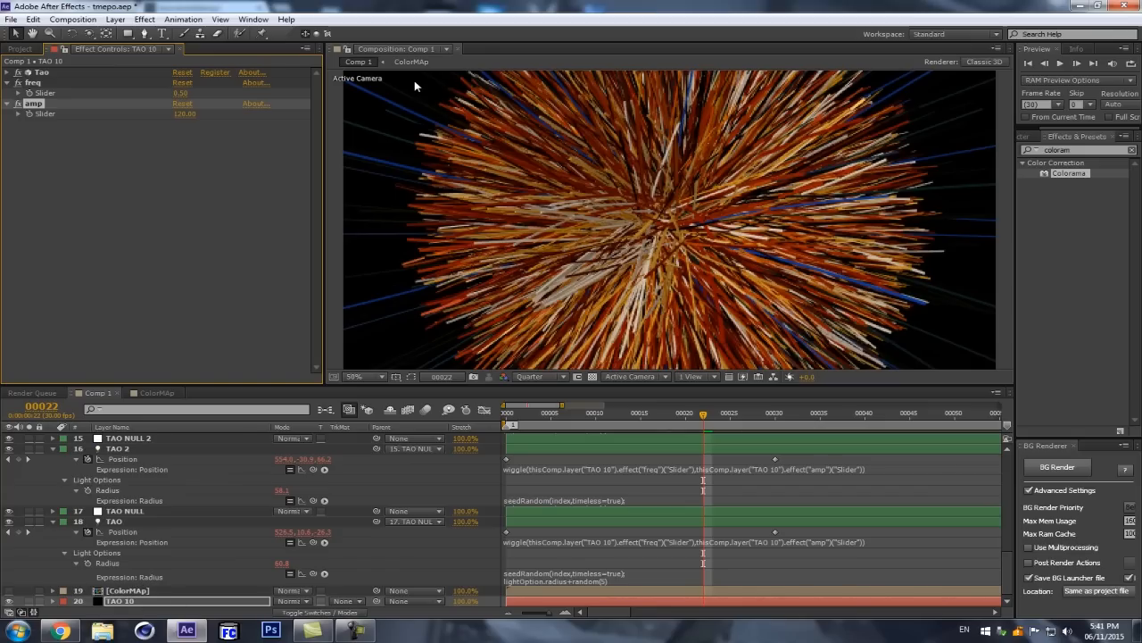
Step: Set TAO 10's freq slider to 1 and its amp slider to 66, and dismiss the error dialog
left_click(182, 93)
type("2")
left_click(136, 153)
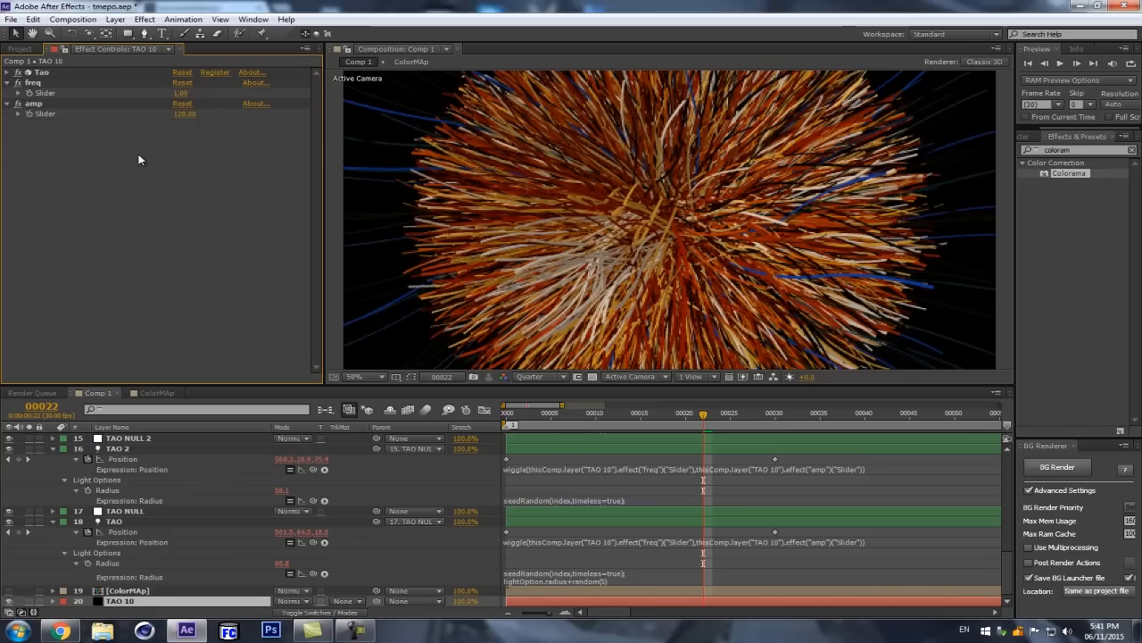
left_click(183, 114)
type("66")
key("Return")
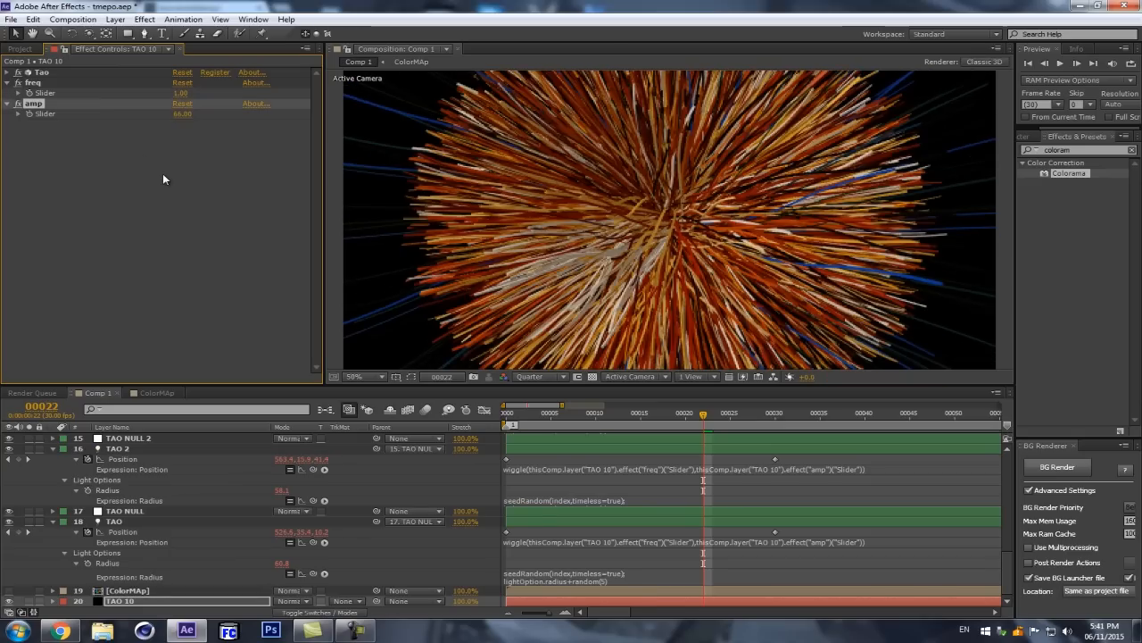
left_click(163, 603)
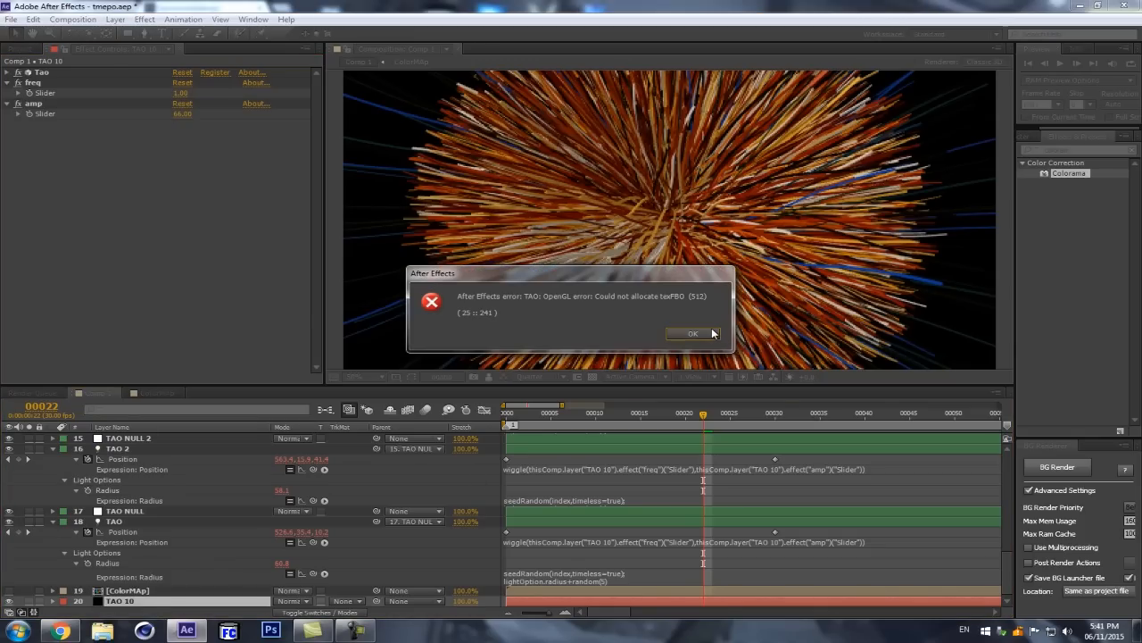
left_click(694, 333)
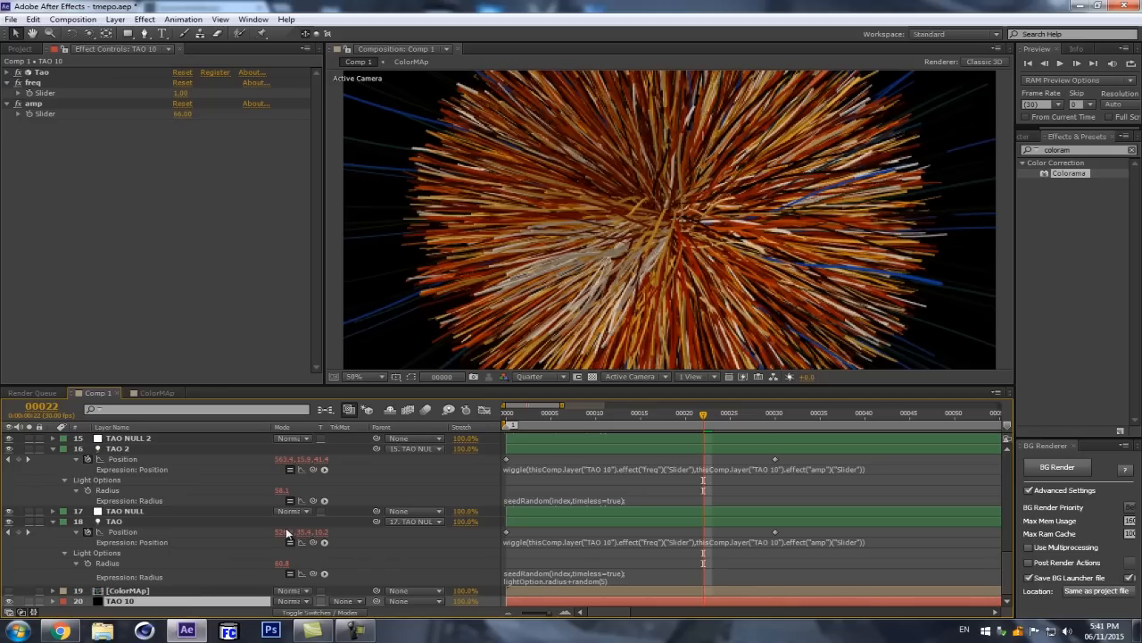
scroll(637, 182, "down", 3)
scroll(646, 186, "up", 1)
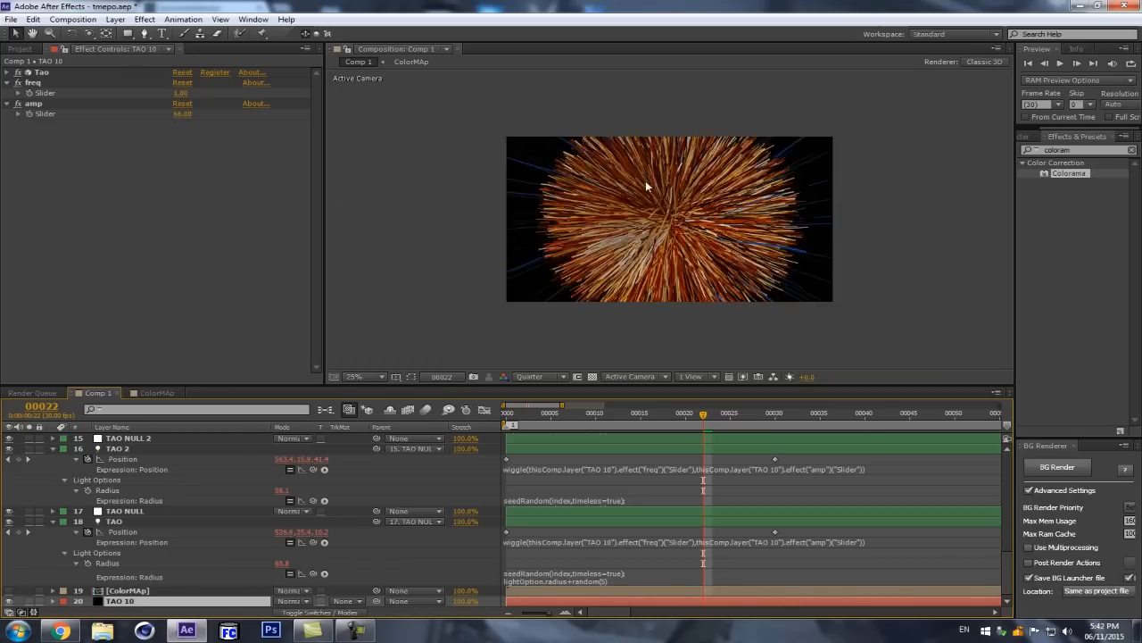
scroll(629, 189, "up", 1)
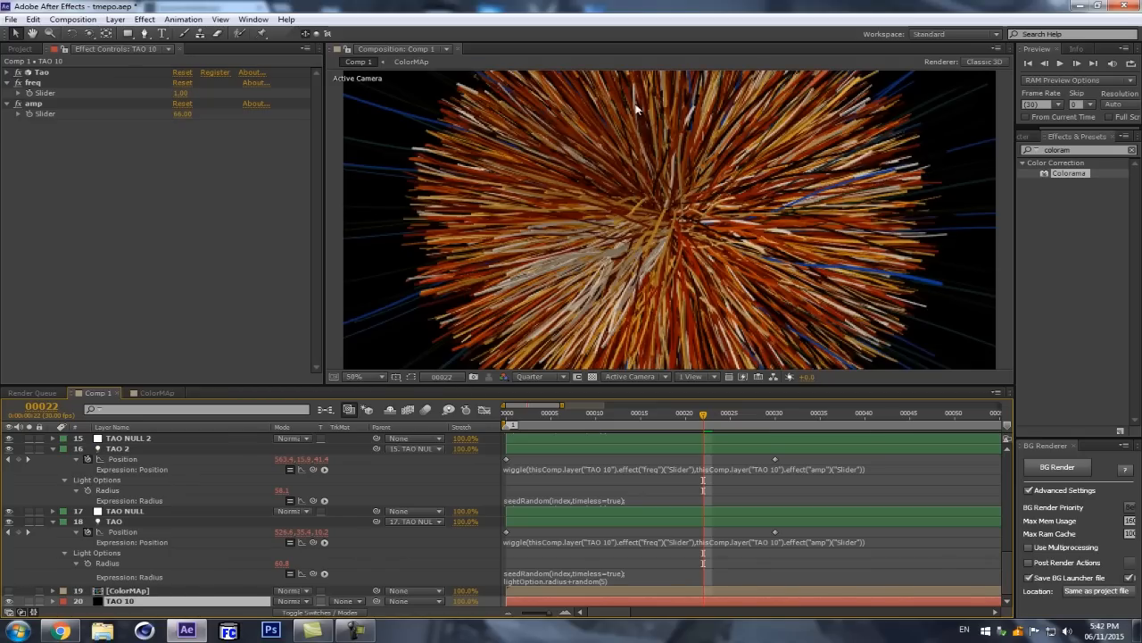
left_click(23, 50)
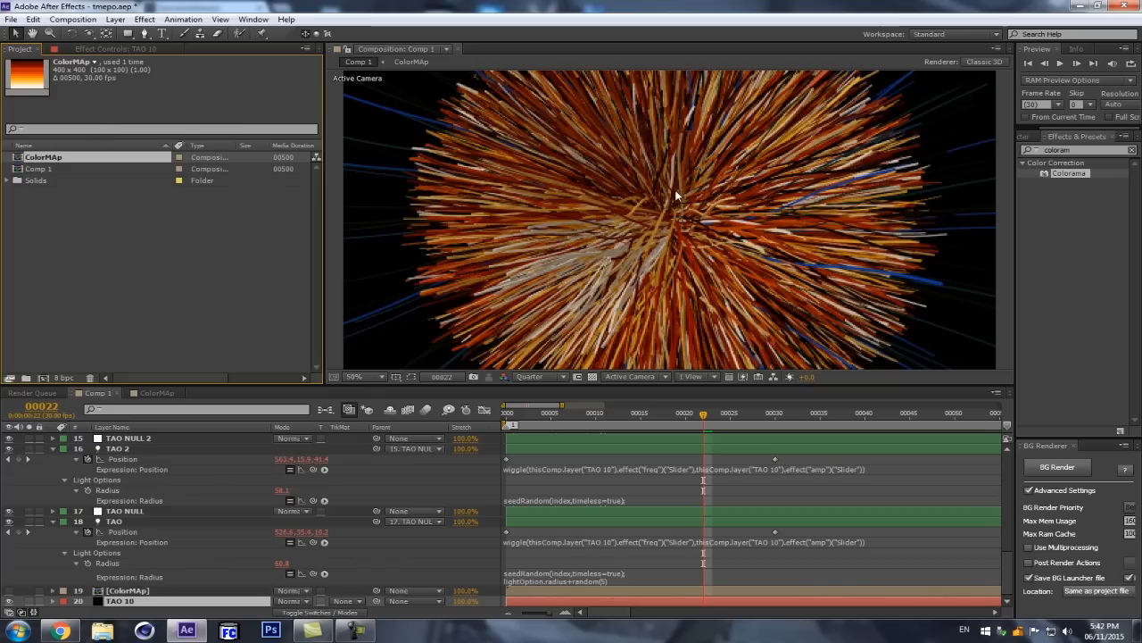
scroll(676, 194, "down", 1)
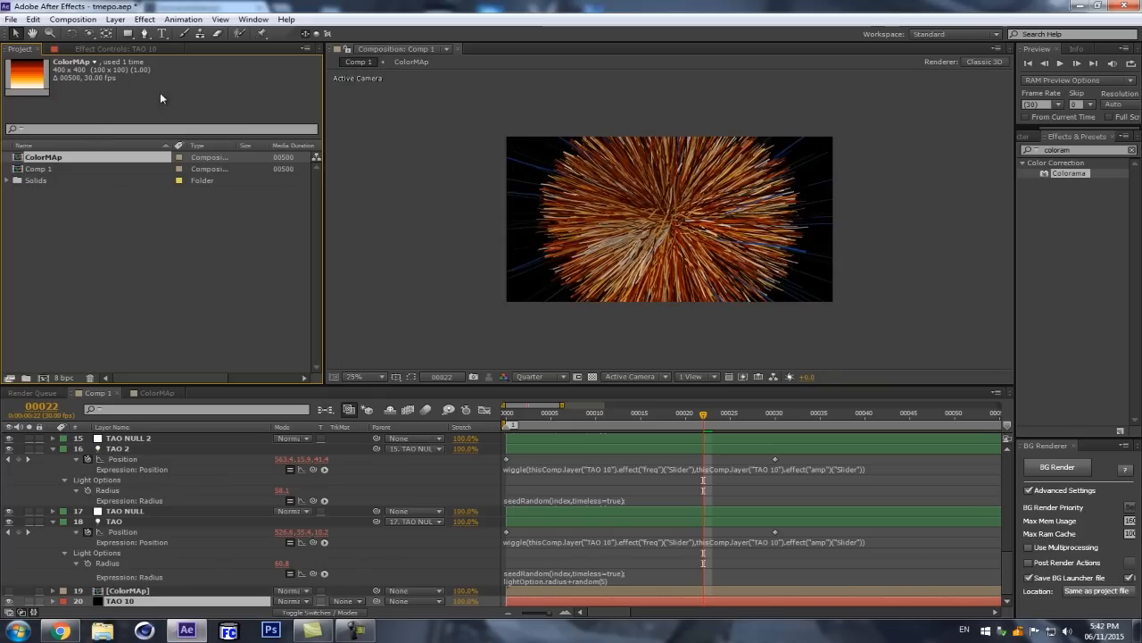
left_click(100, 49)
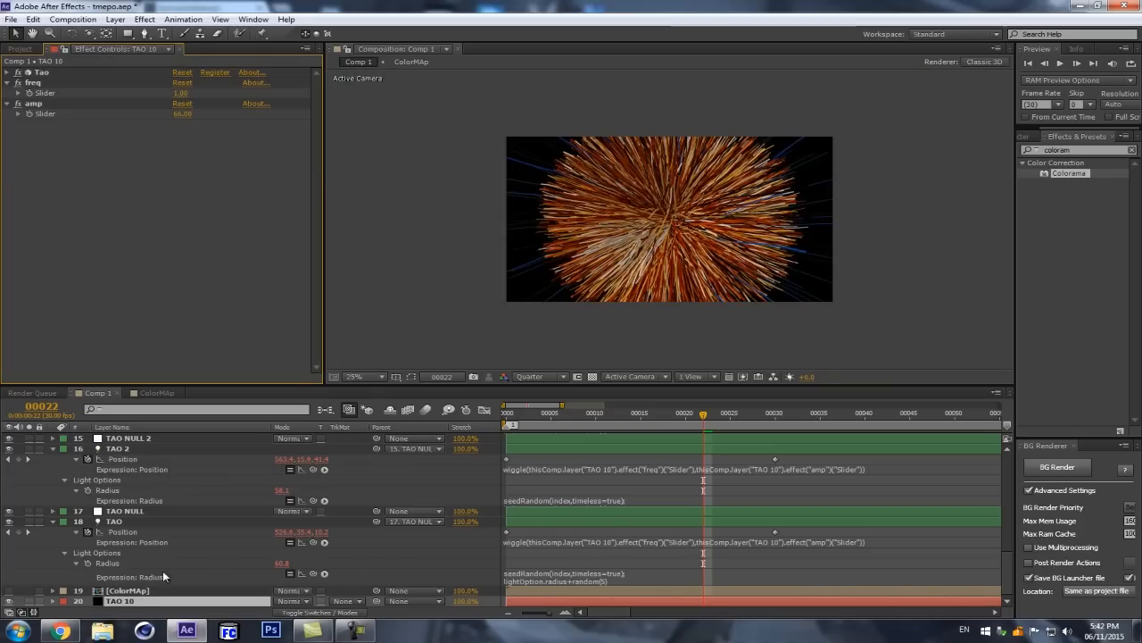
left_click(120, 522)
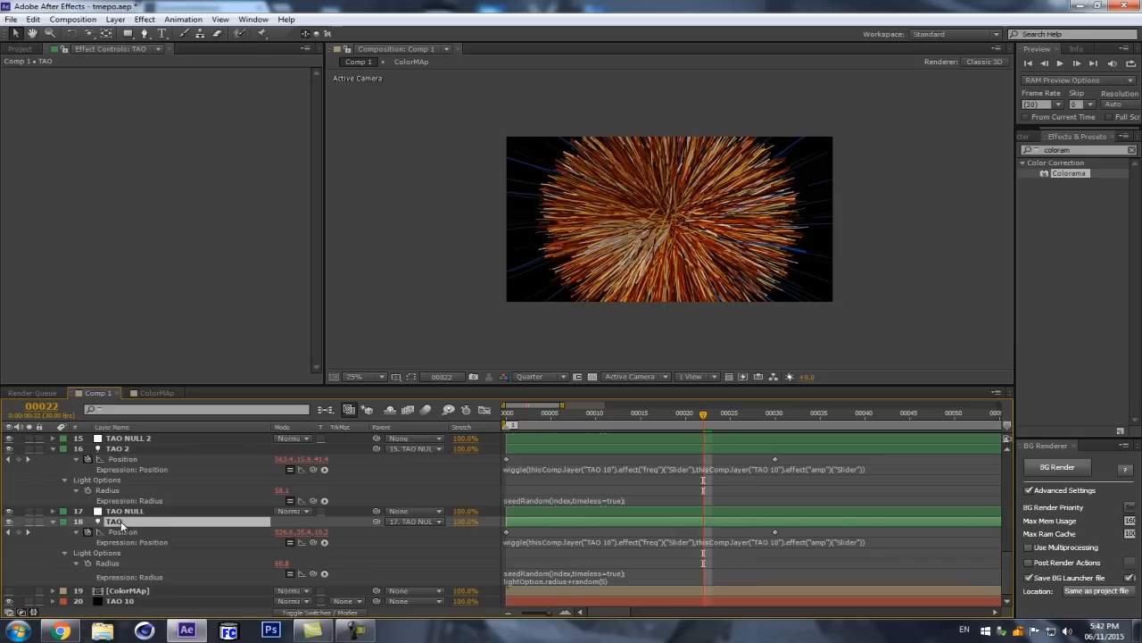
Step: Set the Fractal Displacement Amplitude of the Tao effect on the TAO 10 layer to 24
left_click(131, 603)
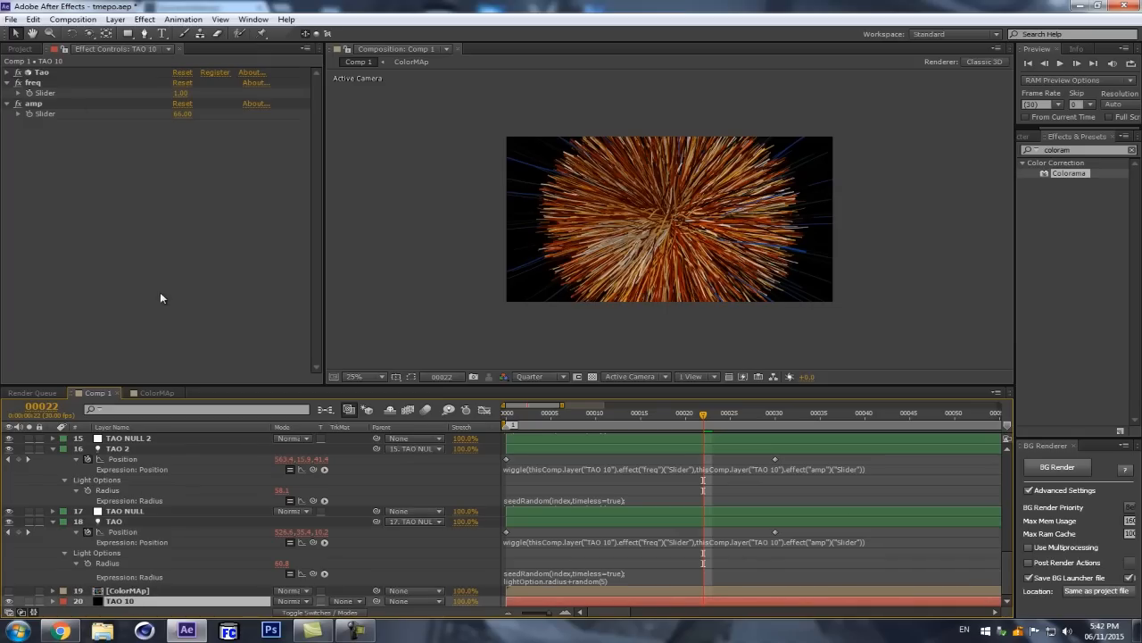
left_click(7, 79)
left_click(7, 72)
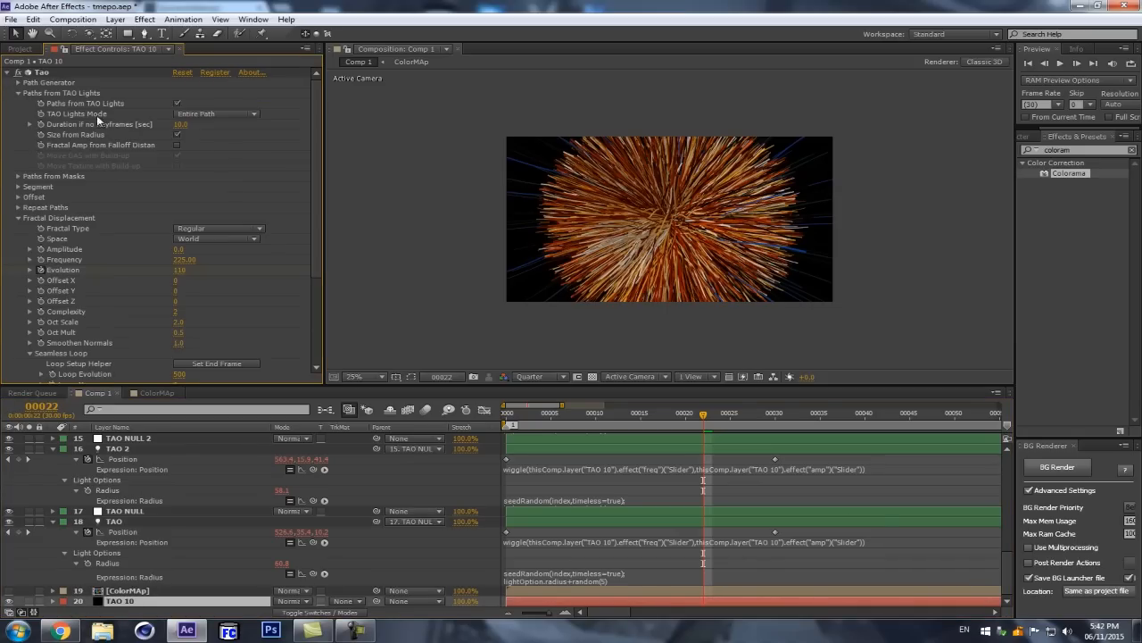
key("period")
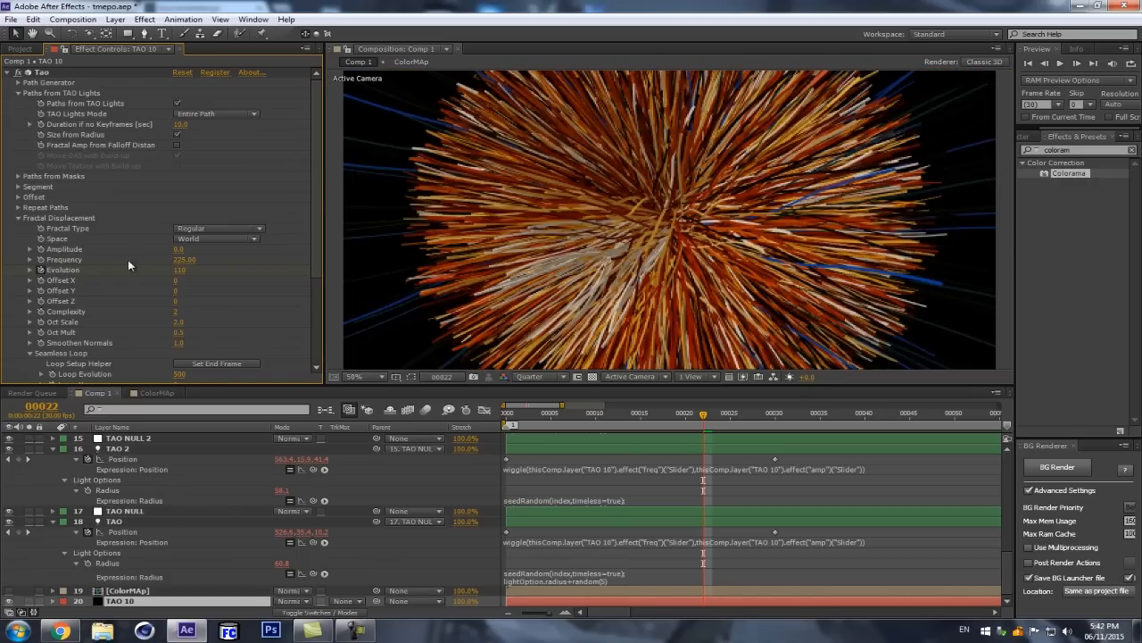
left_click_drag(177, 250, 203, 242)
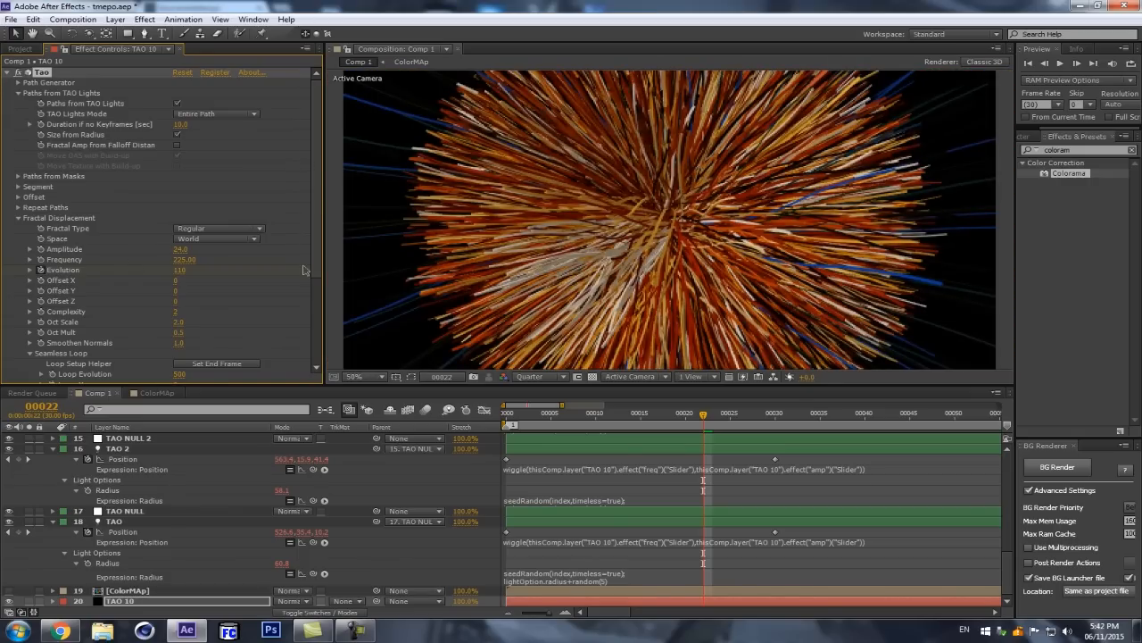
scroll(836, 184, "down", 1)
scroll(833, 186, "up", 1)
scroll(832, 186, "up", 1)
scroll(827, 189, "down", 1)
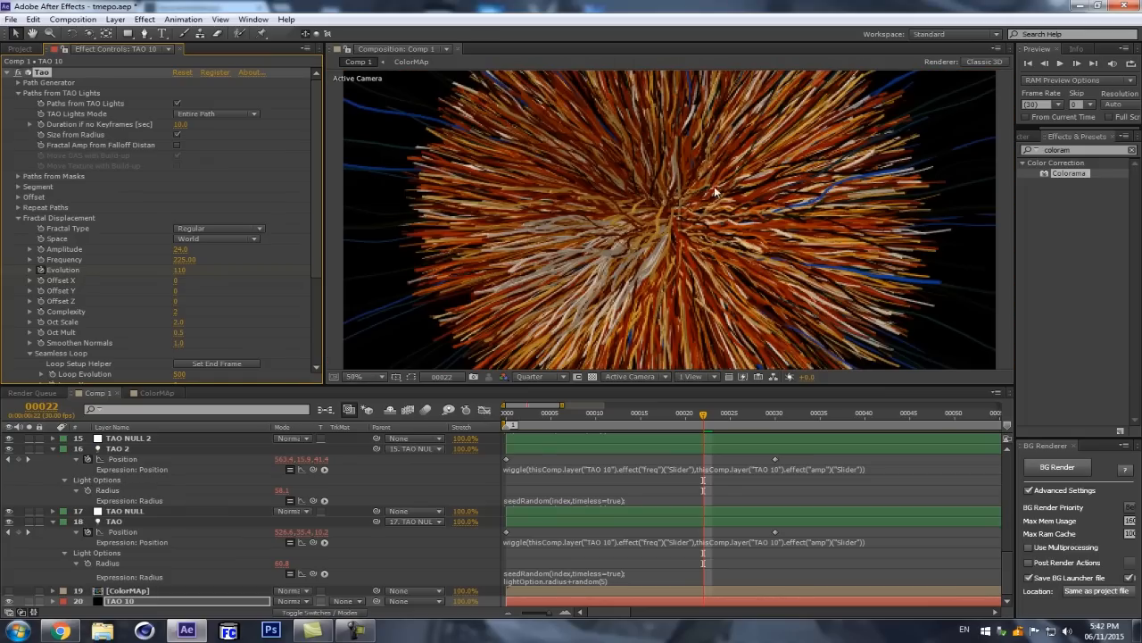
Step: Turn on Generate Path in Tao's Path Generator settings with the Line shape
left_click(18, 82)
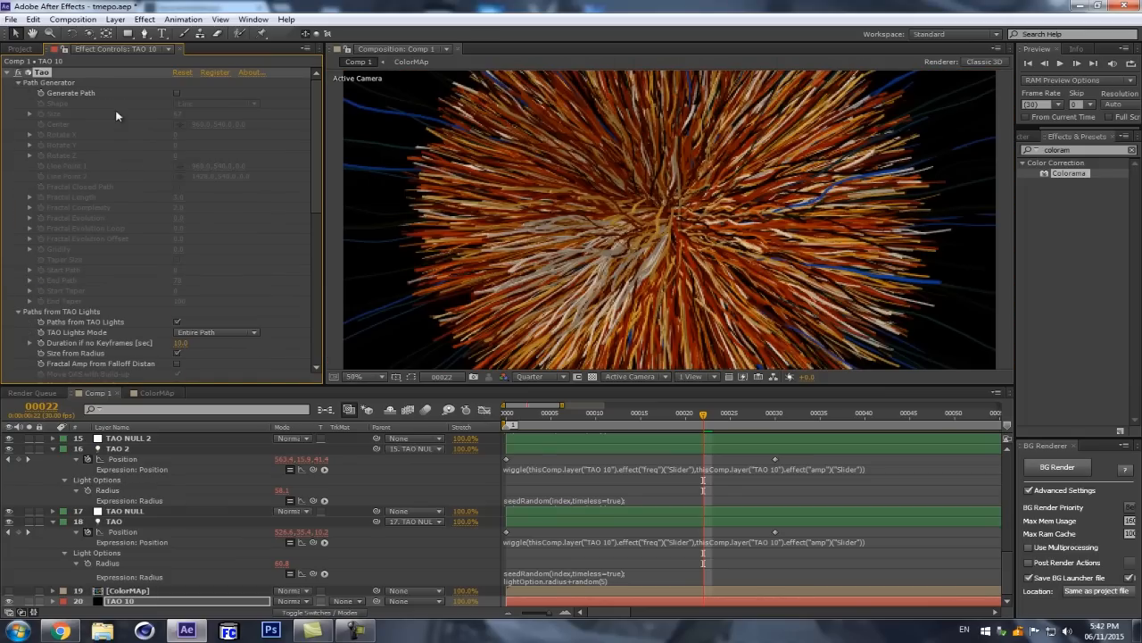
left_click(177, 92)
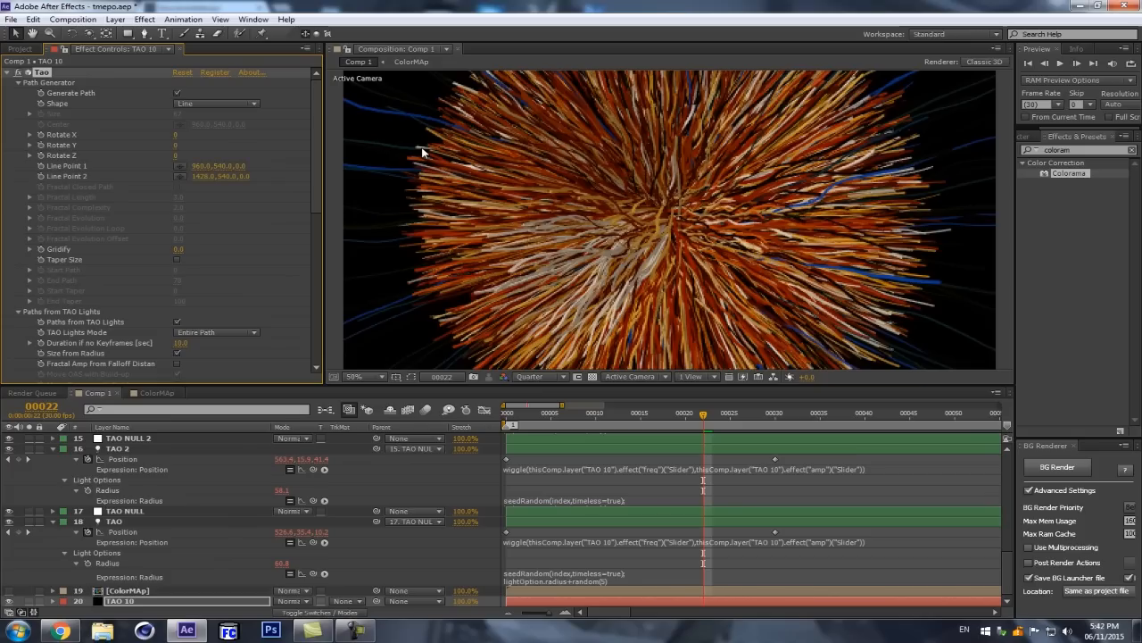
left_click(178, 94)
left_click(178, 92)
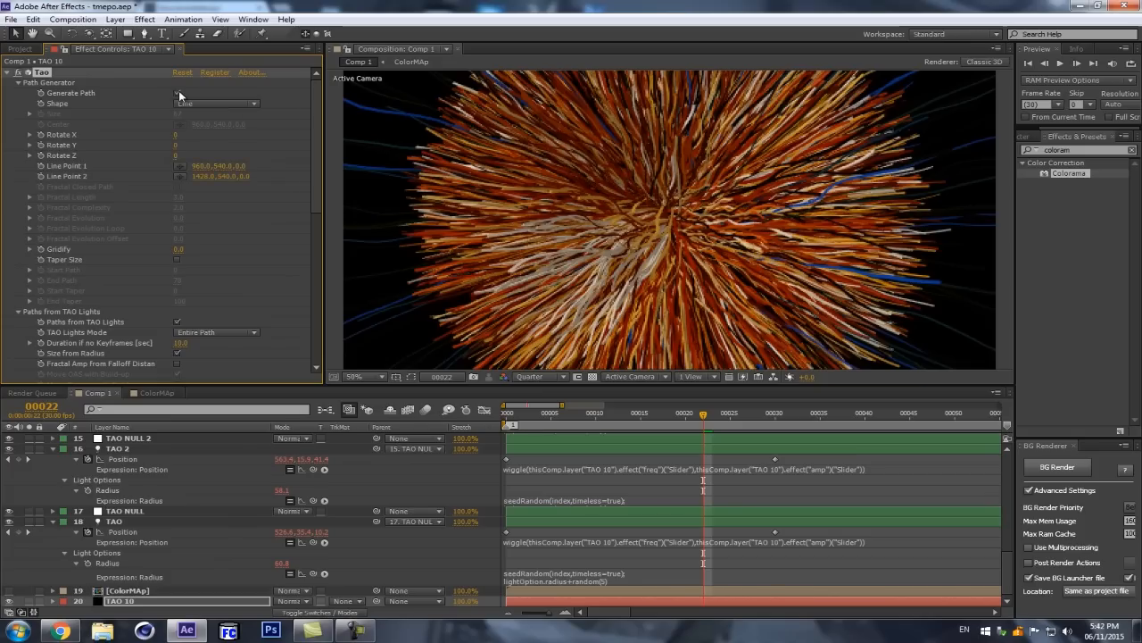
Step: Lengthen the generated line path by setting Line Point 2 to 1853, 540, 0
left_click_drag(223, 175, 267, 171)
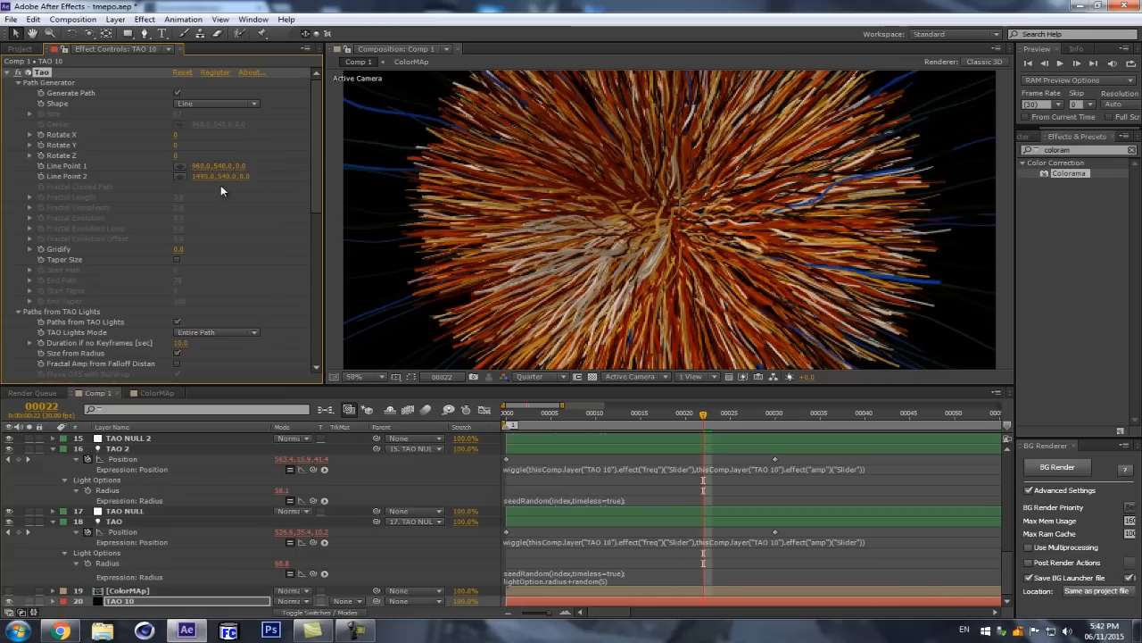
left_click_drag(196, 175, 327, 162)
left_click_drag(204, 176, 317, 159)
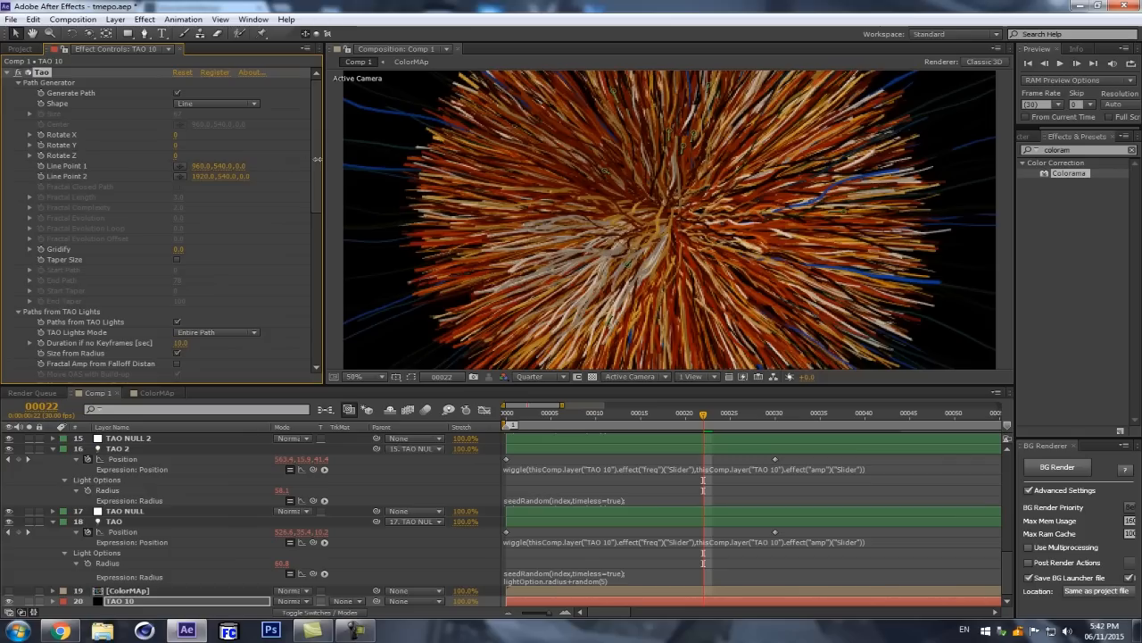
scroll(551, 159, "down", 2)
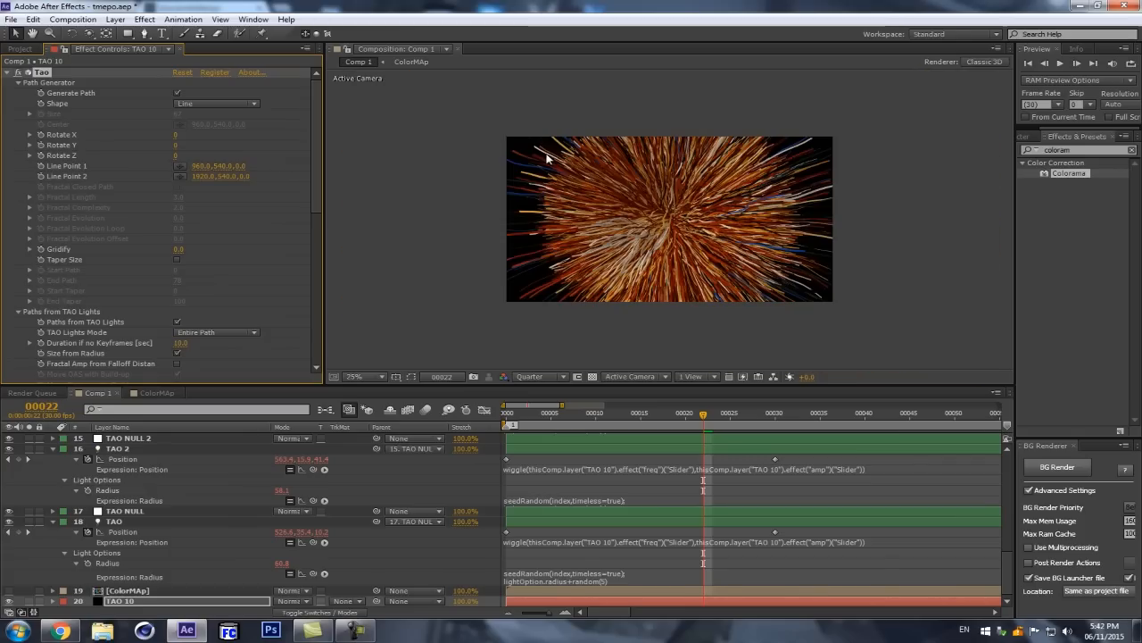
left_click_drag(200, 178, 159, 180)
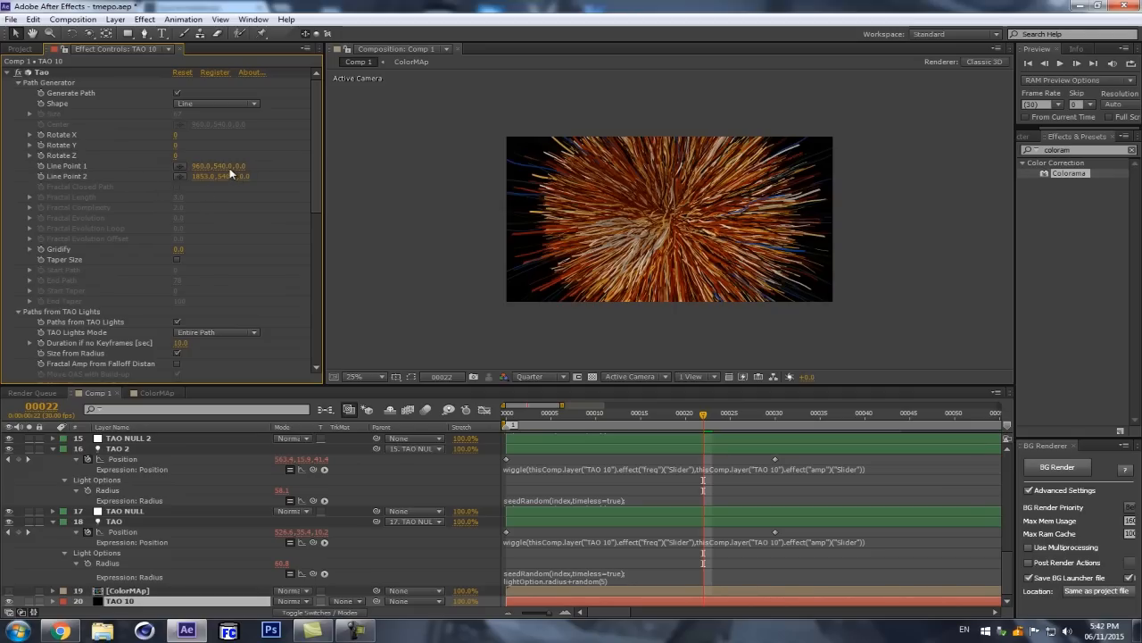
Step: Switch Paths from TAO Lights off and on again to compare the strands, and turn off Generate Path
left_click(177, 323)
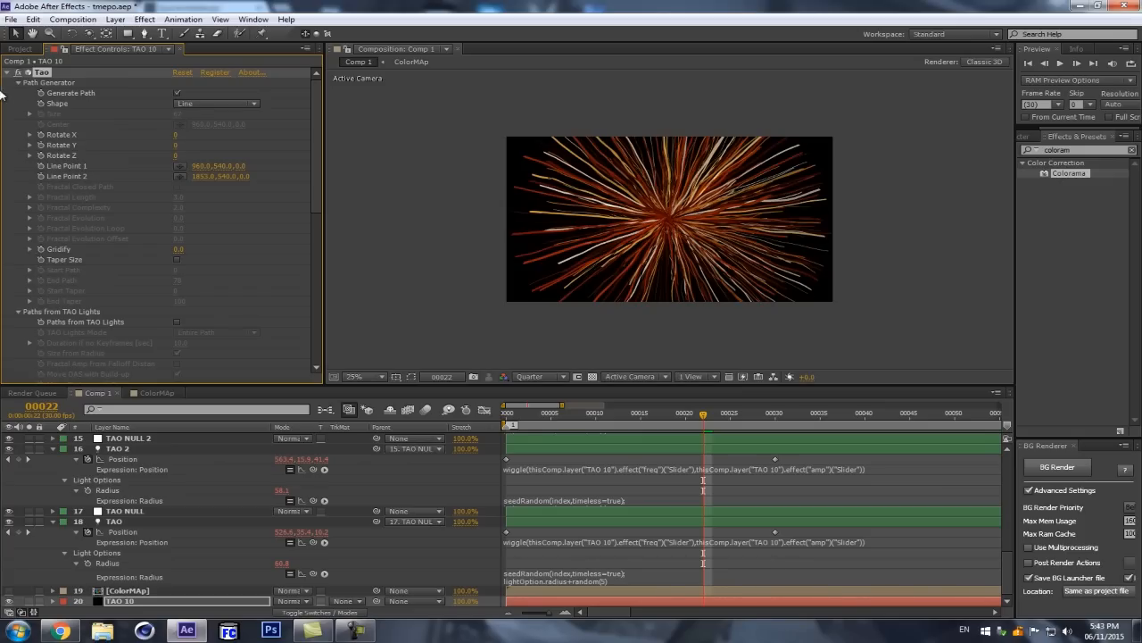
left_click(177, 321)
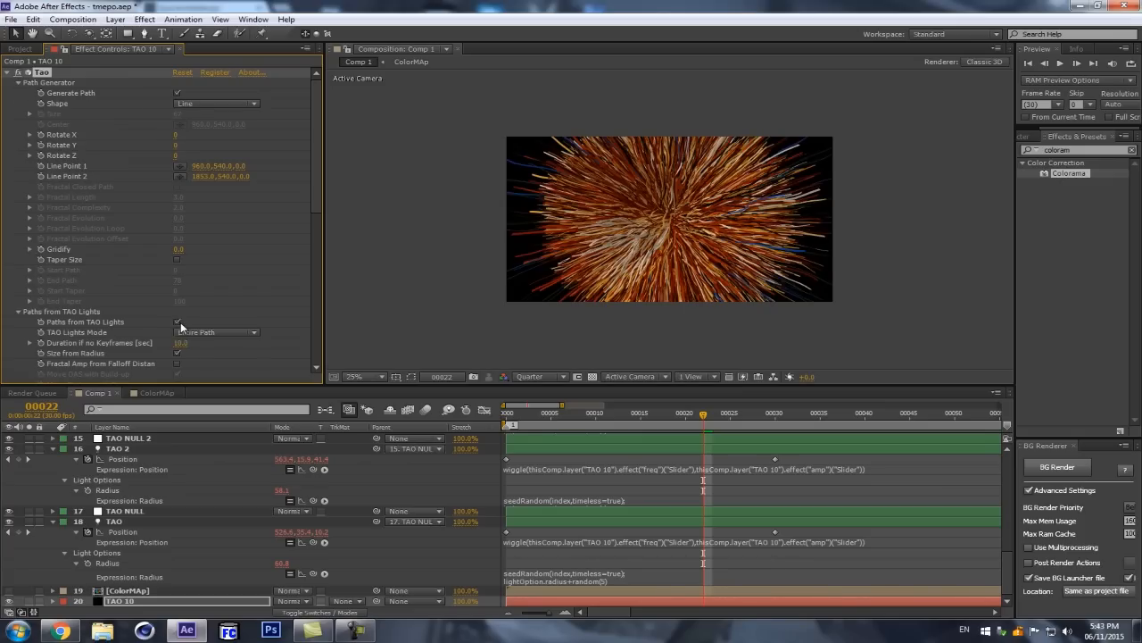
left_click(176, 93)
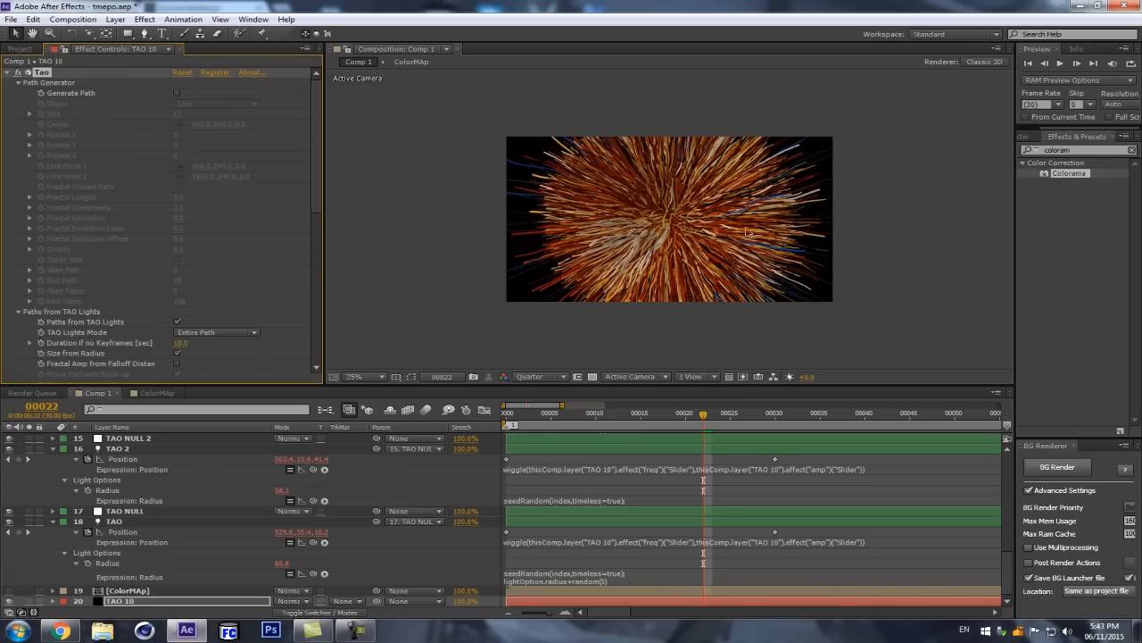
scroll(724, 209, "up", 2)
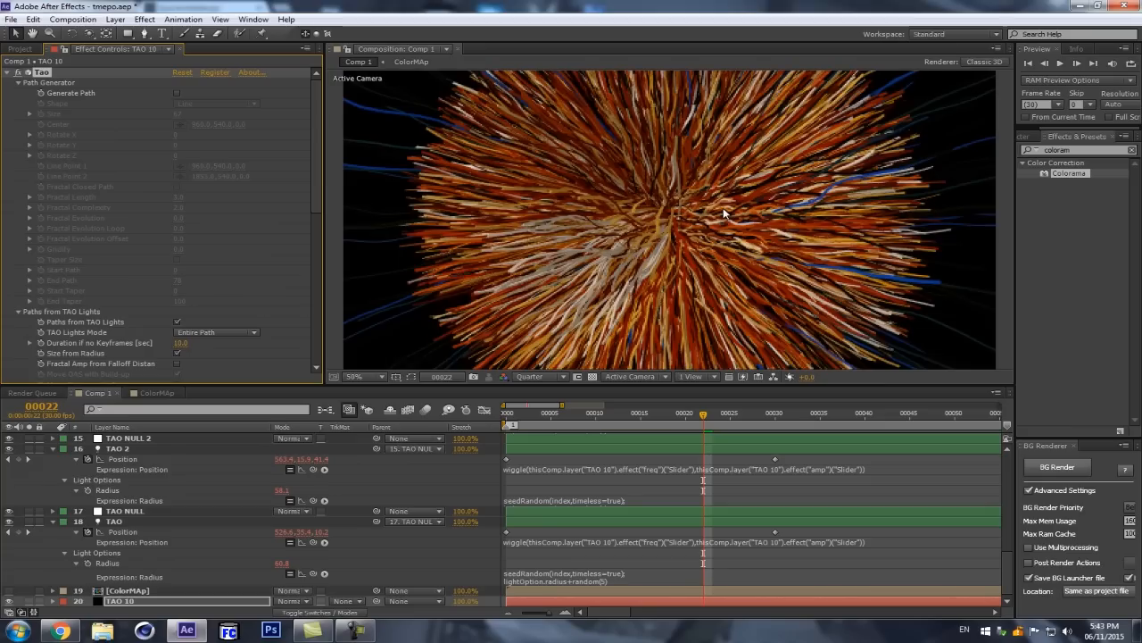
scroll(814, 237, "down", 2)
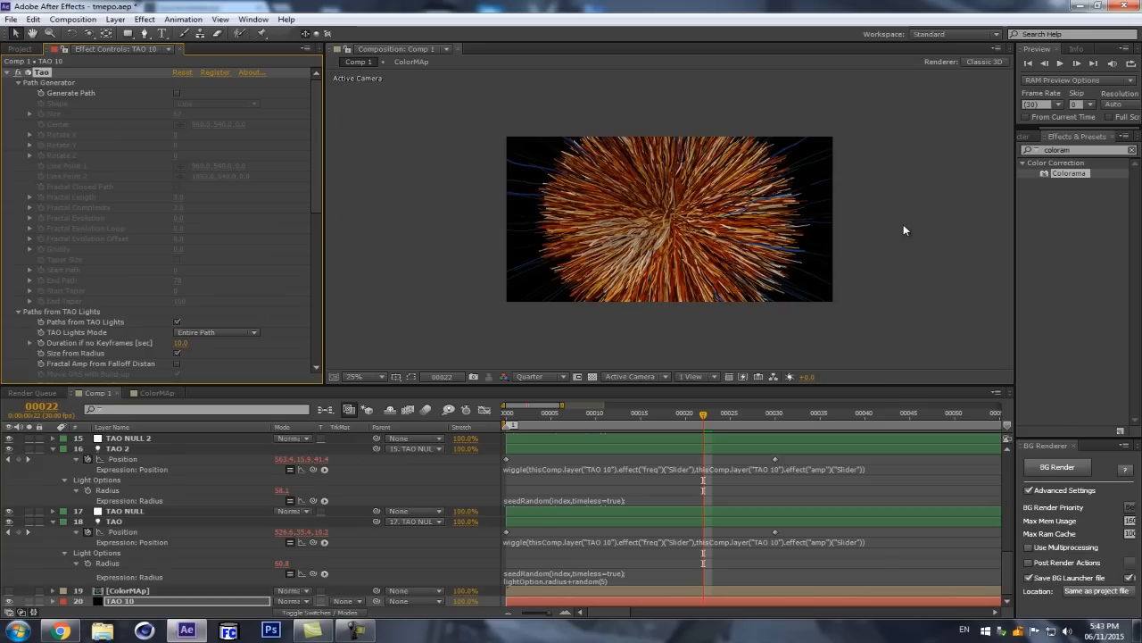
scroll(840, 220, "up", 2)
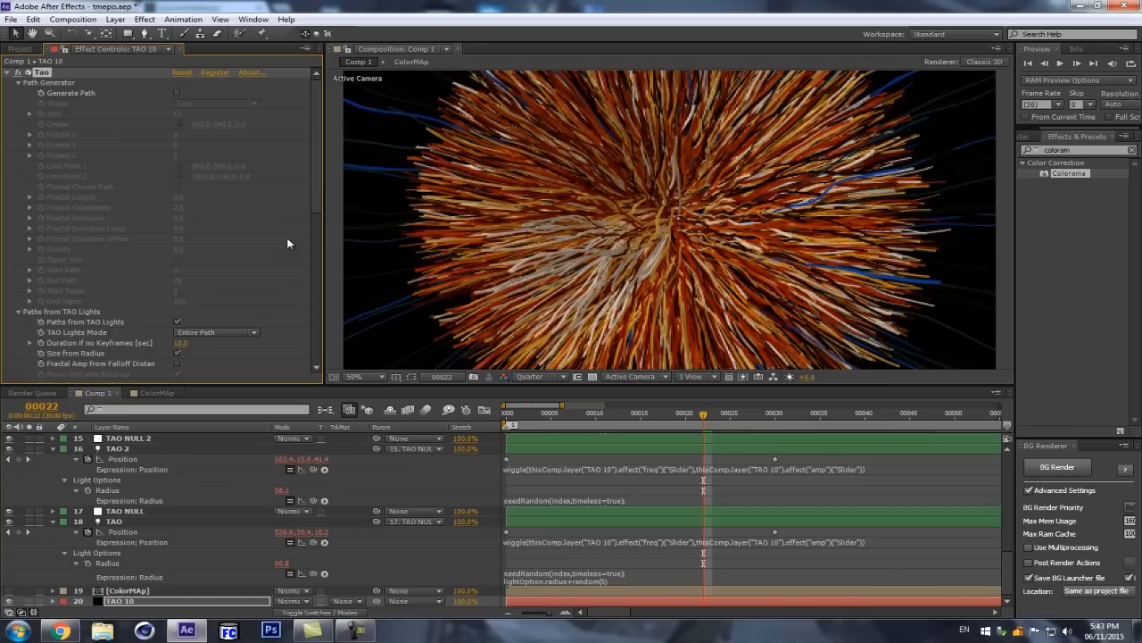
left_click_drag(317, 193, 328, 264)
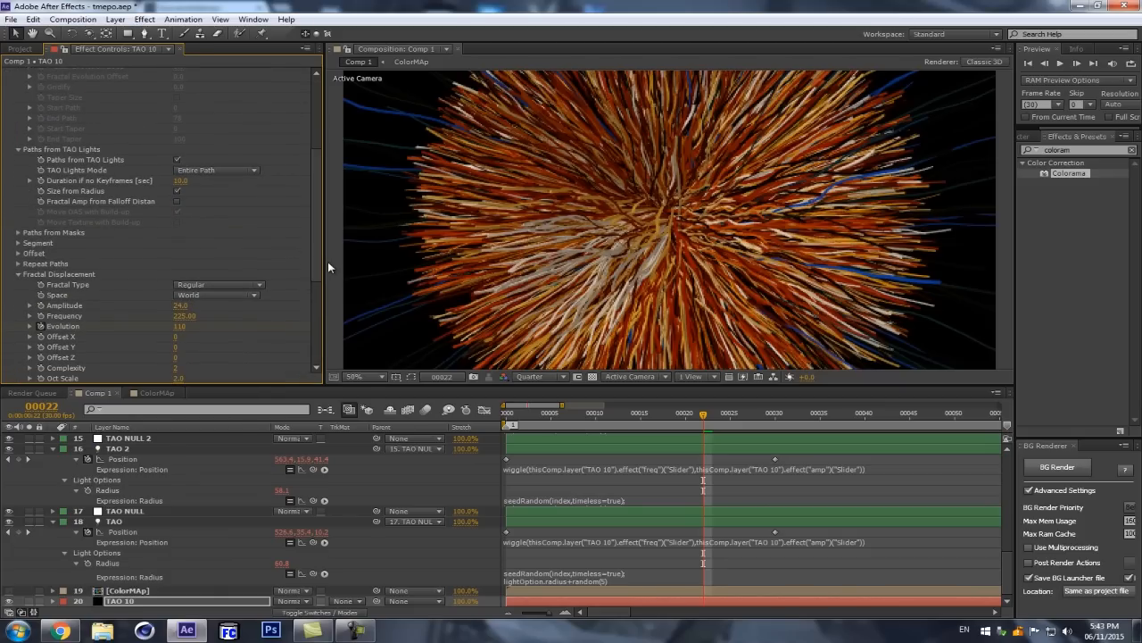
scroll(21, 213, "up", 2)
scroll(15, 274, "up", 1)
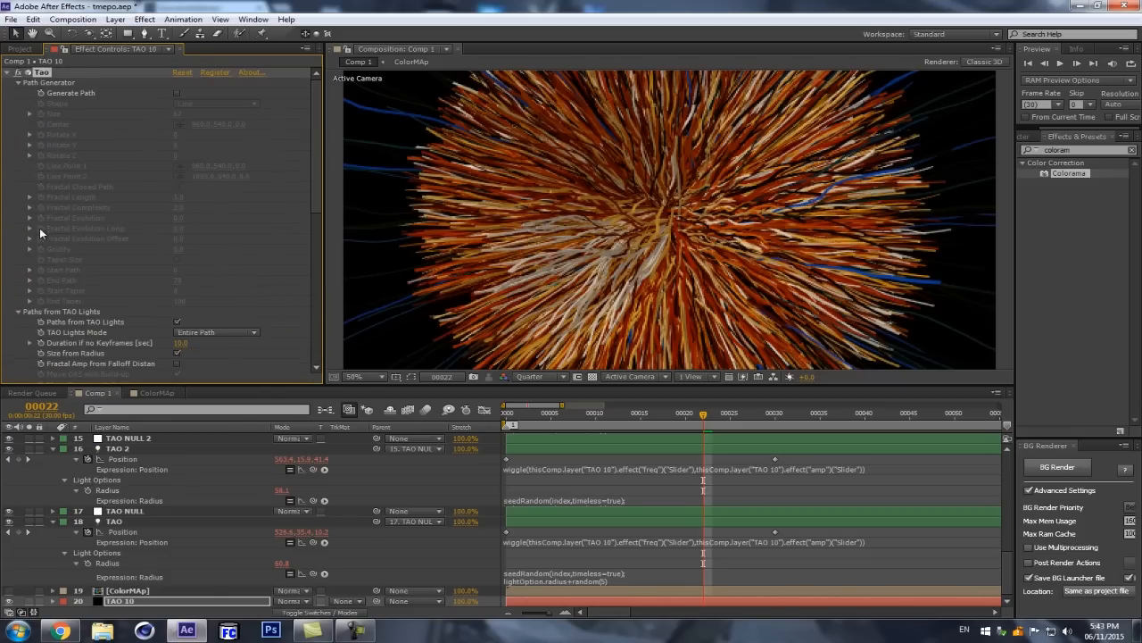
Step: Collapse Tao's path groups, expand the Offset Animation Sequence settings under Offset, and go to the first frame
left_click(17, 82)
left_click(18, 92)
left_click(18, 145)
left_click(18, 124)
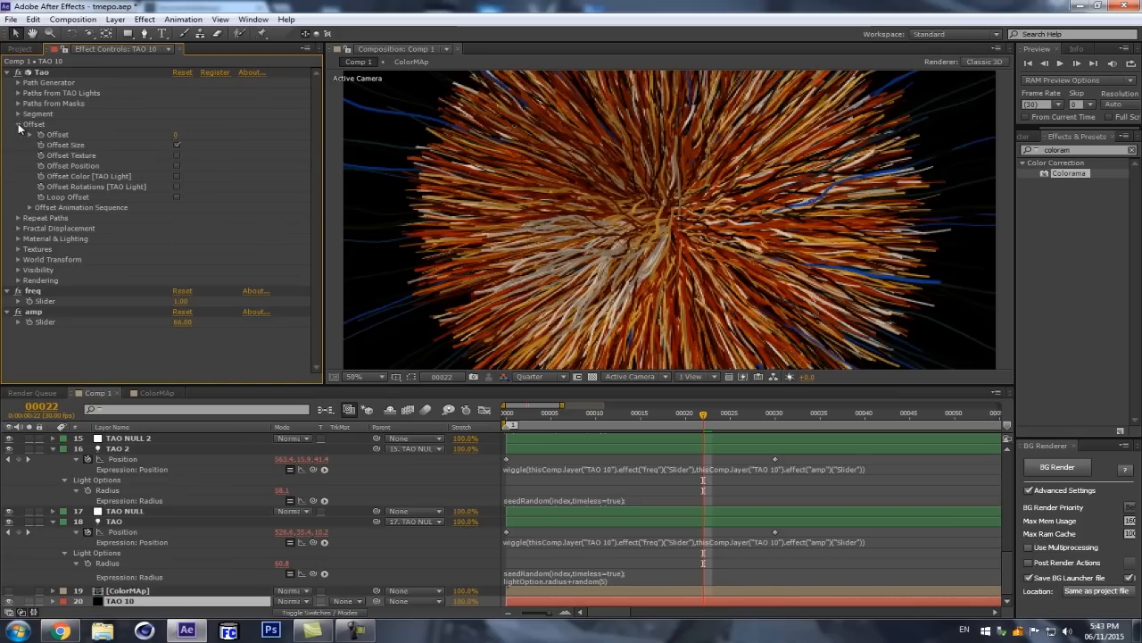
left_click(29, 207)
scroll(30, 211, "down", 1)
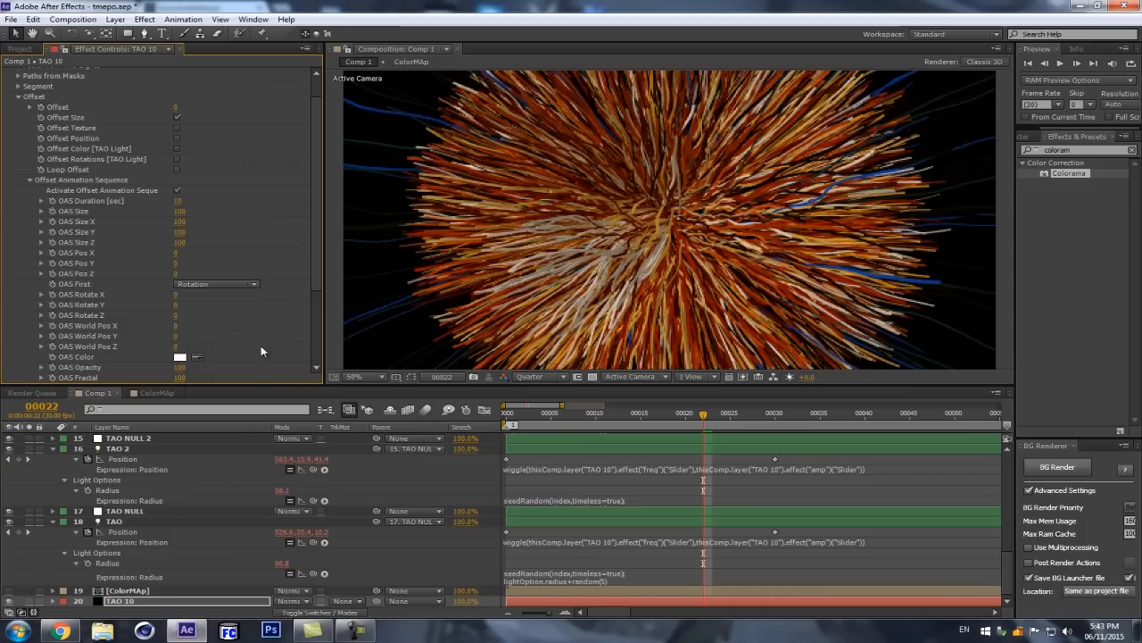
key("Home")
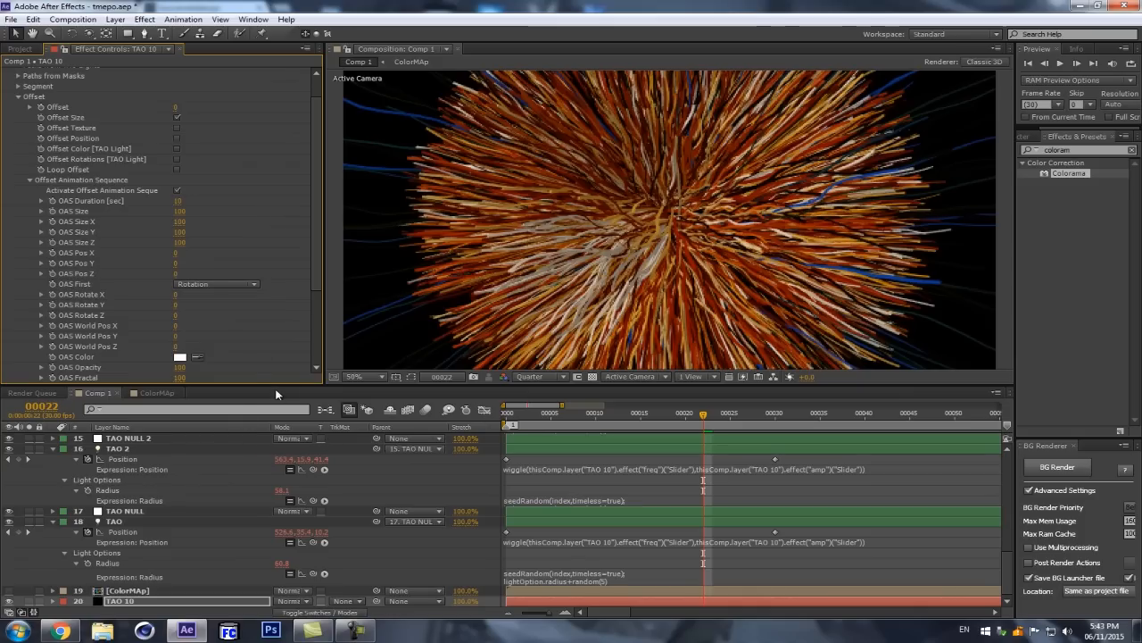
scroll(239, 230, "down", 2)
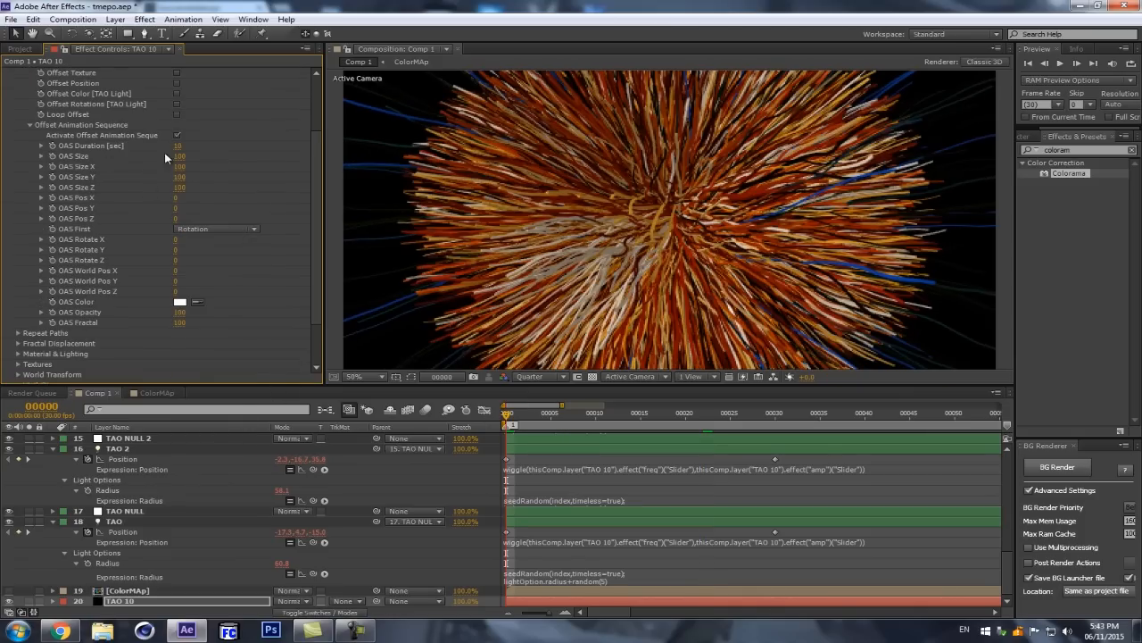
Step: Try an OAS Size of 400 in the Offset Animation Sequence and undo the size changes
left_click_drag(202, 155, 212, 155)
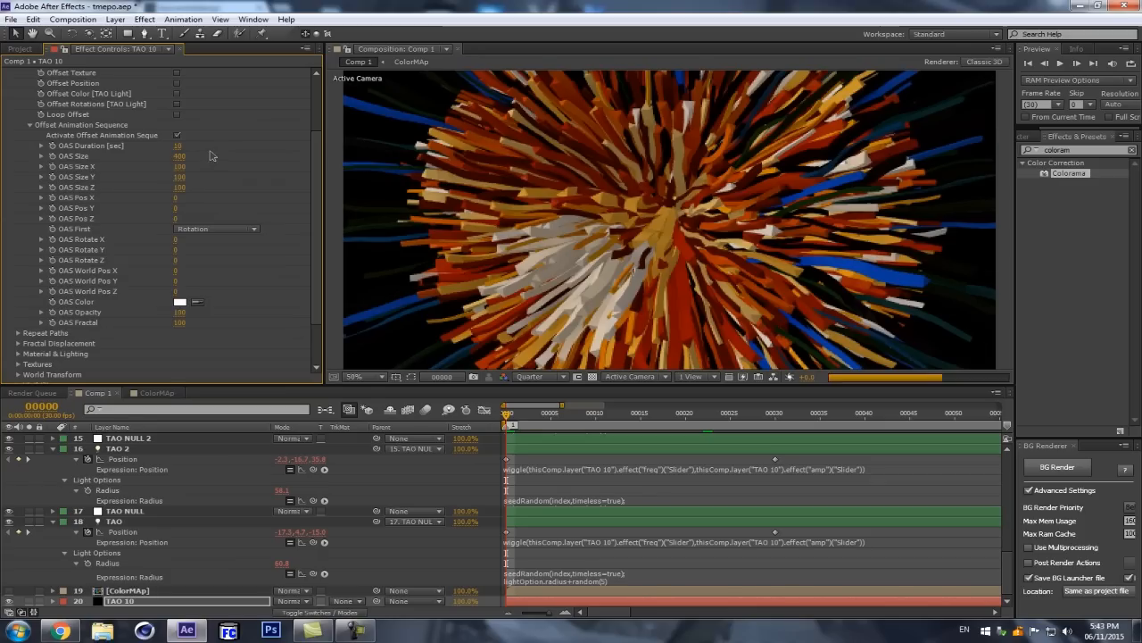
key("ctrl+z")
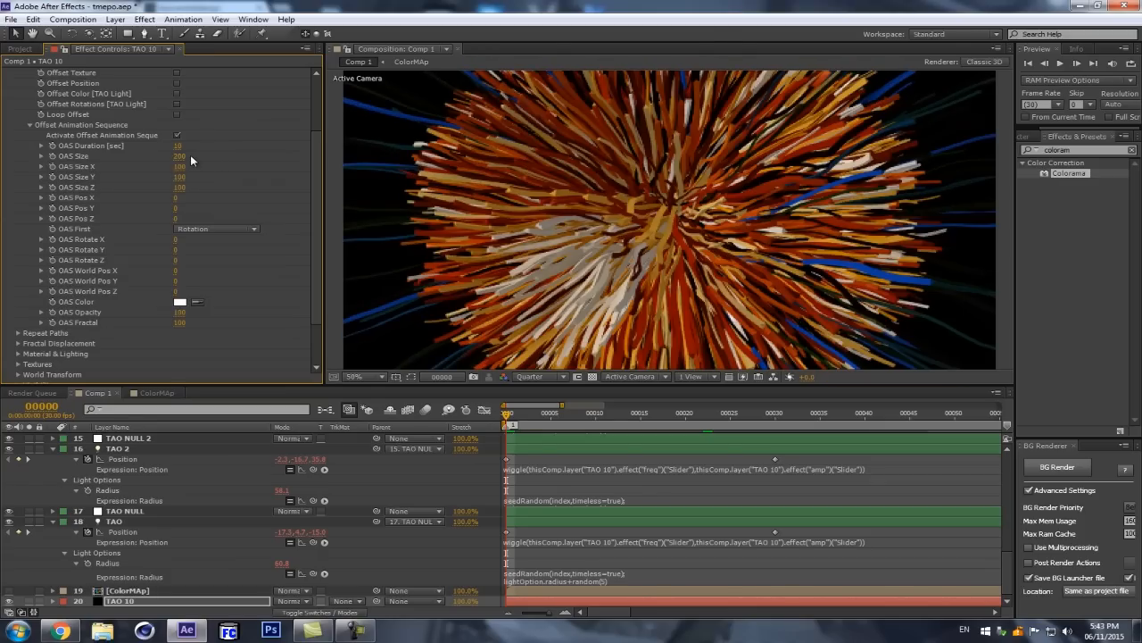
key("ctrl+z")
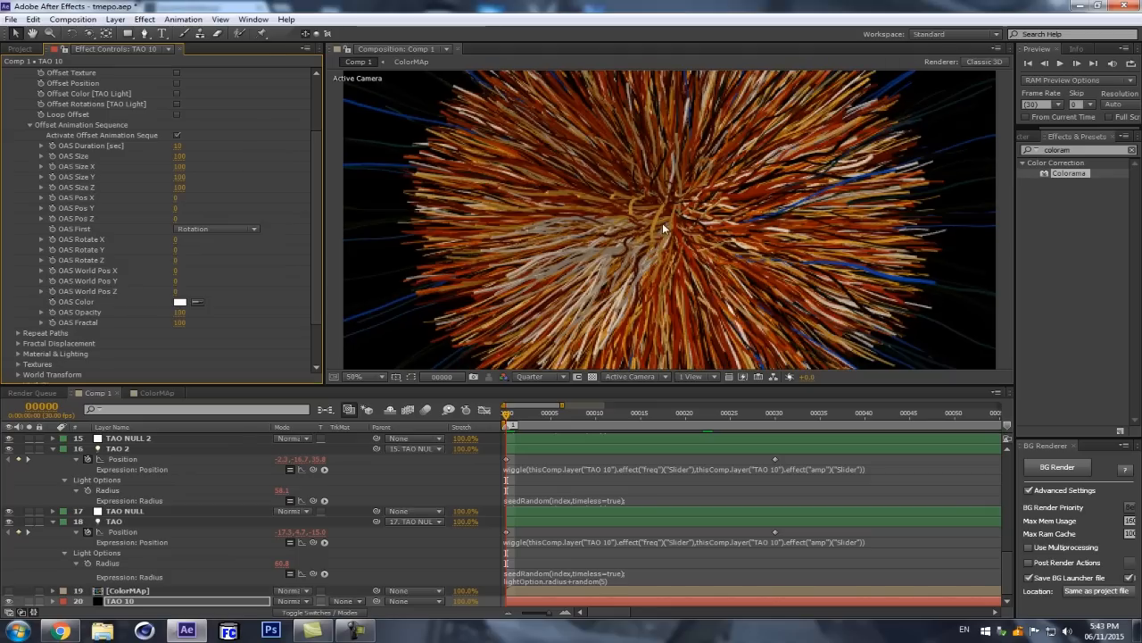
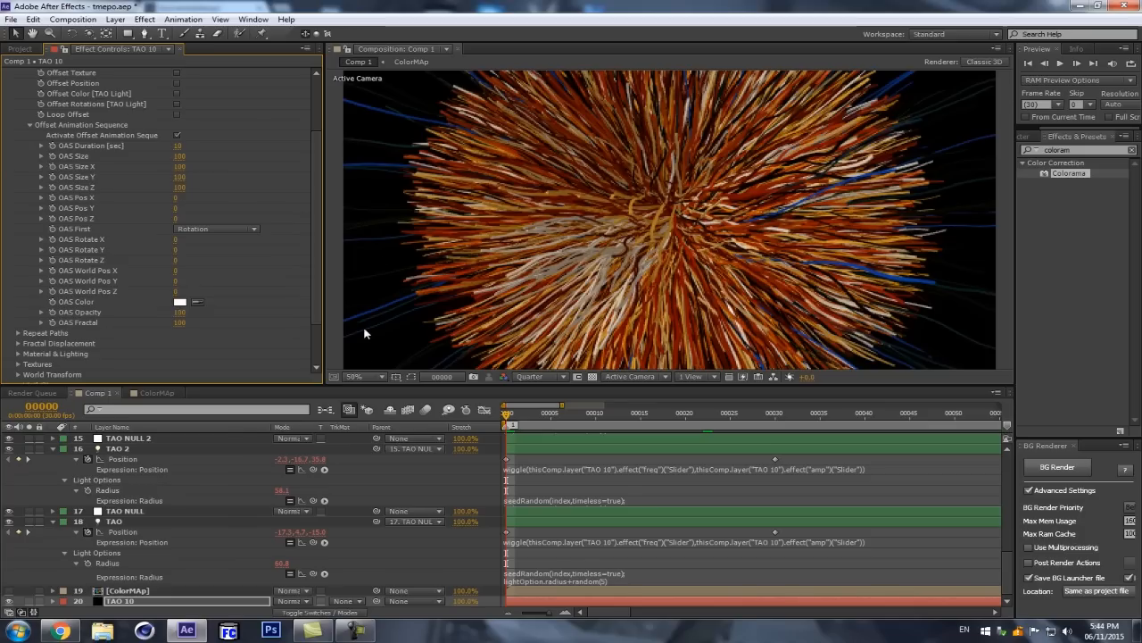
Step: Start keyframing OAS Size at frame 1 and reveal TAO 10's animated properties in the timeline
scroll(114, 90, "up", 2)
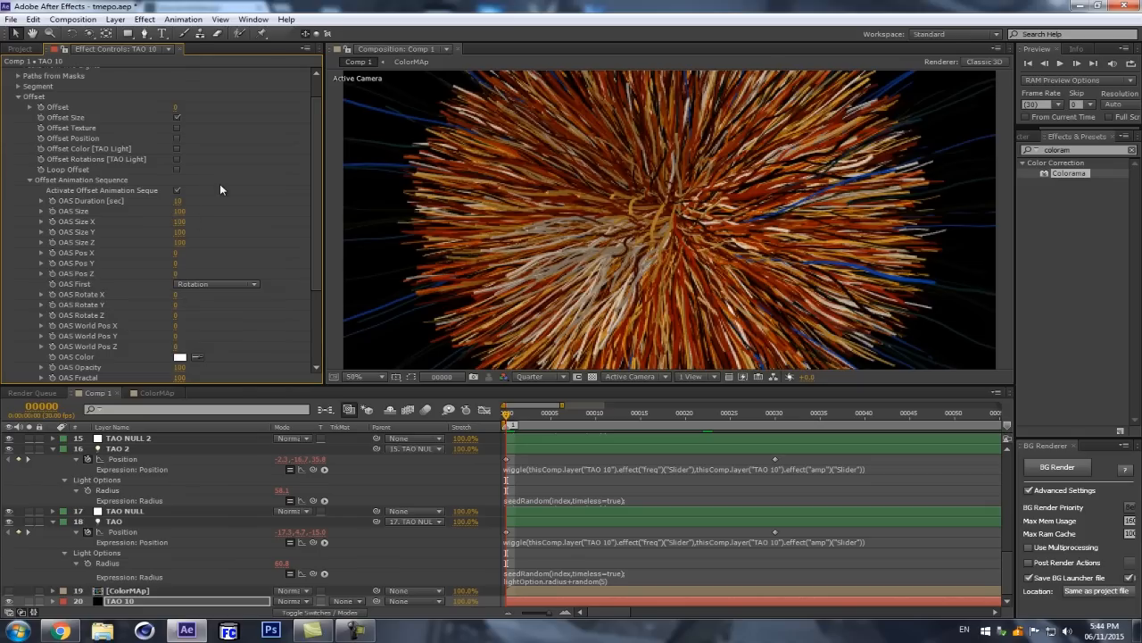
left_click(516, 416)
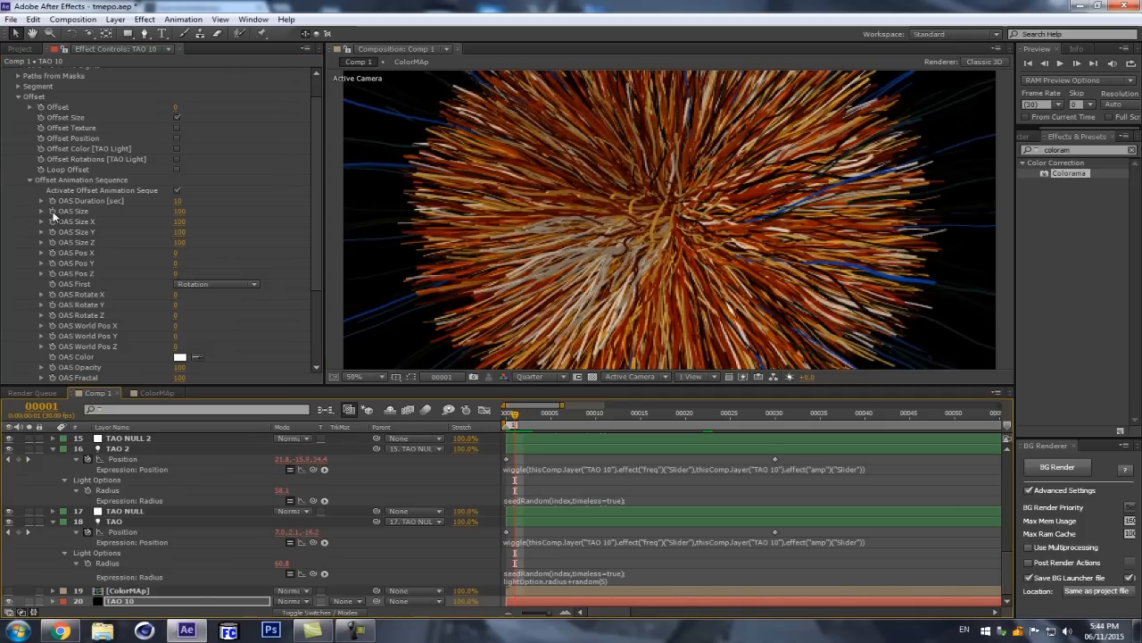
left_click(53, 212)
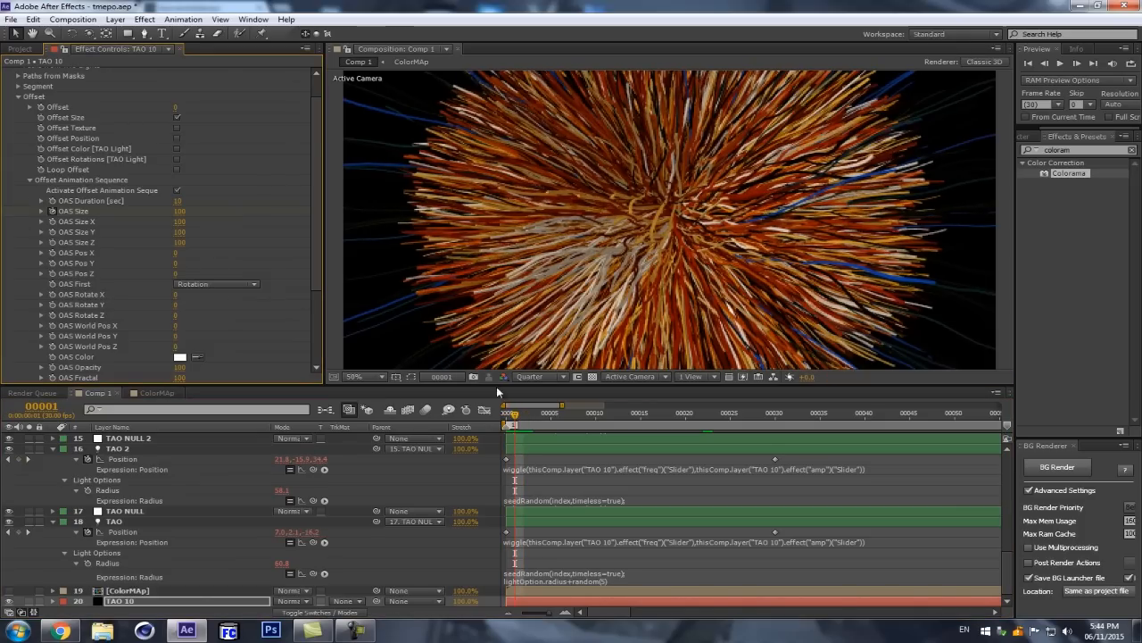
key("u")
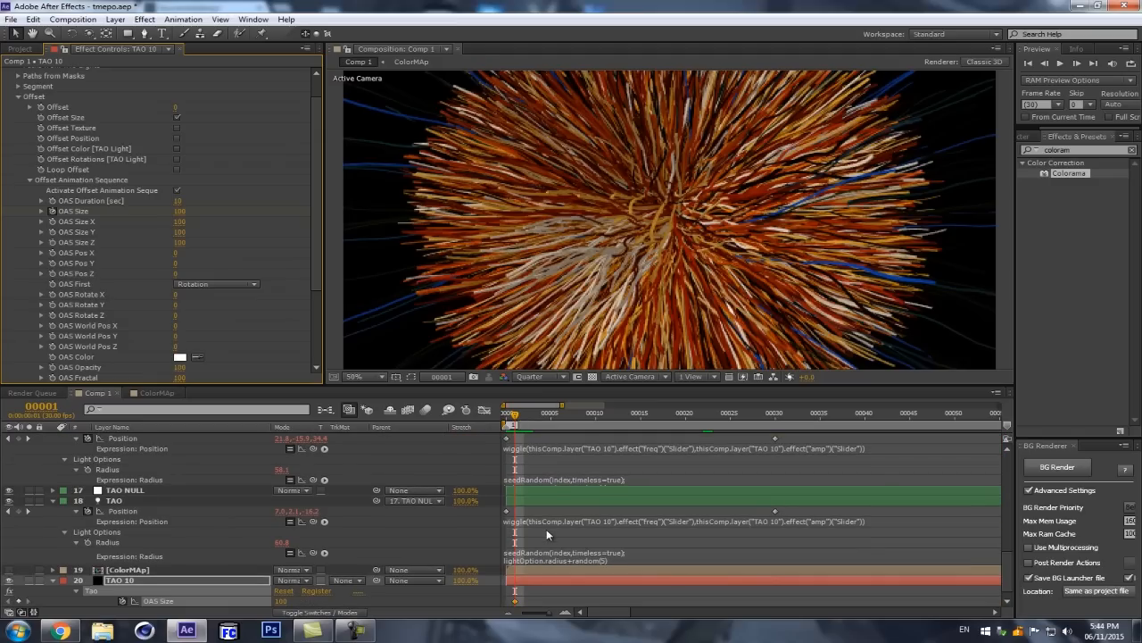
scroll(547, 534, "down", 1)
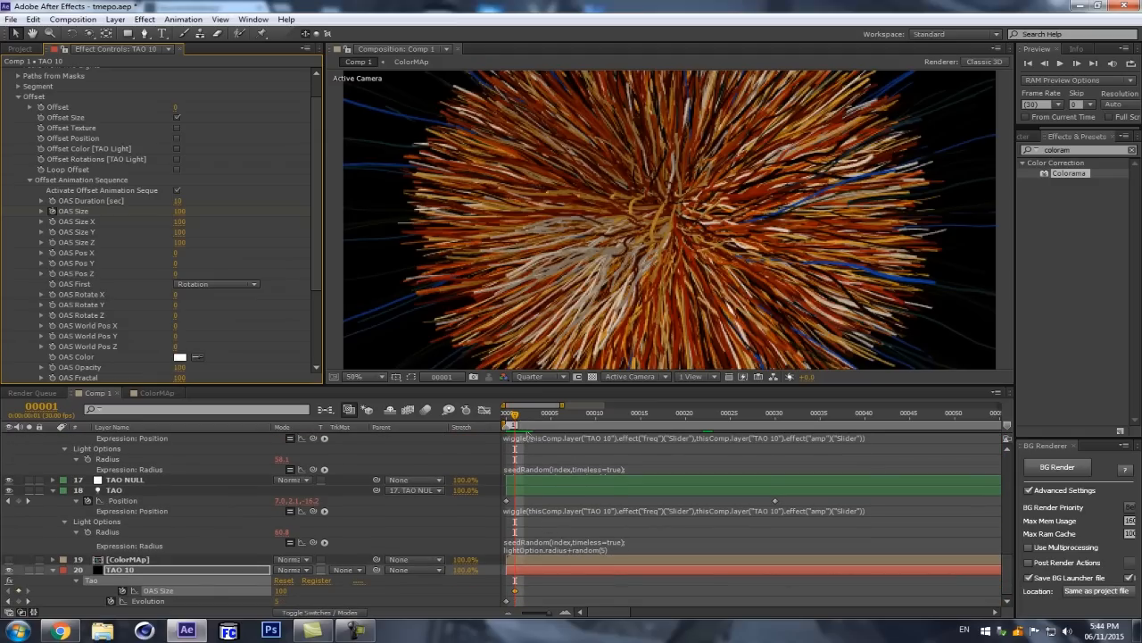
Step: Add an OAS Size keyframe of 300 at frame 11
key("shift+Page_Down")
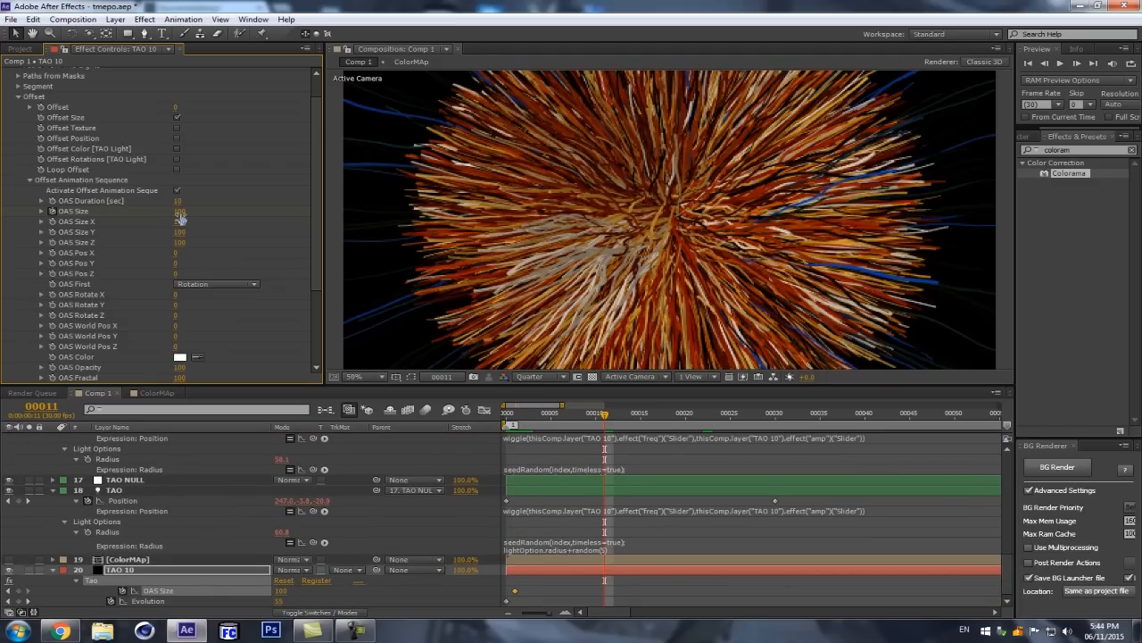
left_click(179, 211)
type("300")
key("Return")
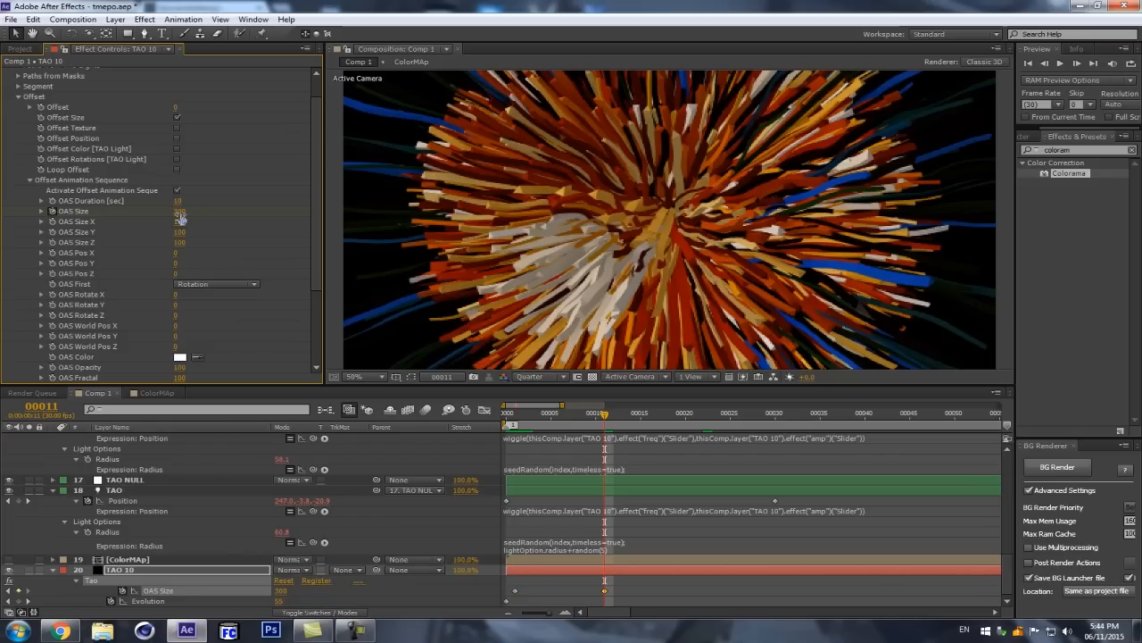
Step: Add an OAS Size keyframe of 100 at frame 17
left_click(661, 414)
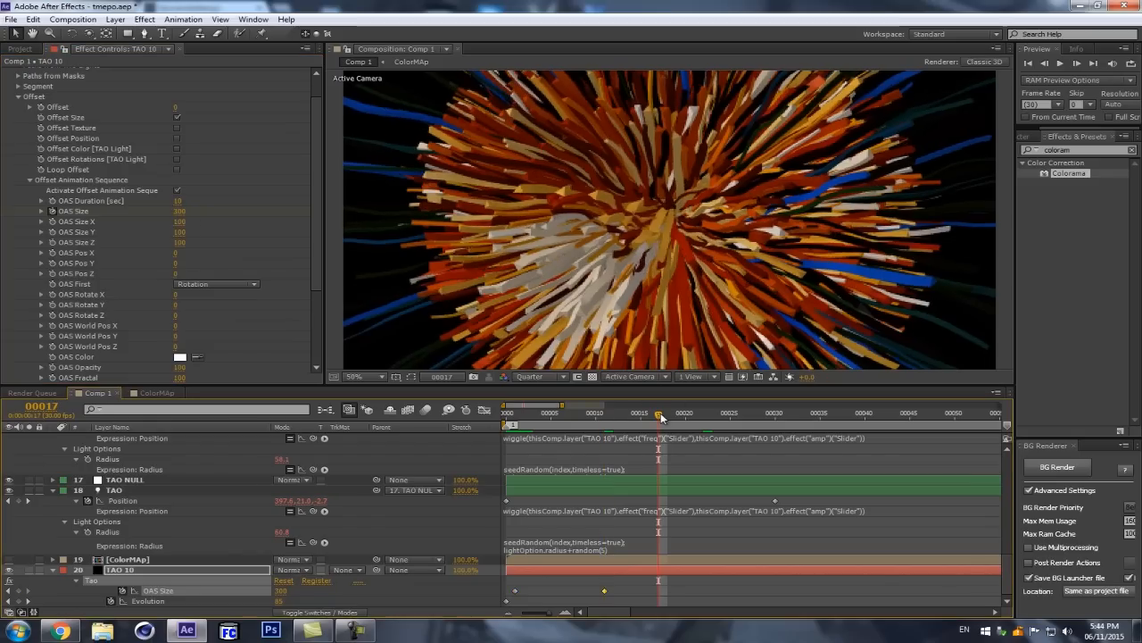
left_click(179, 211)
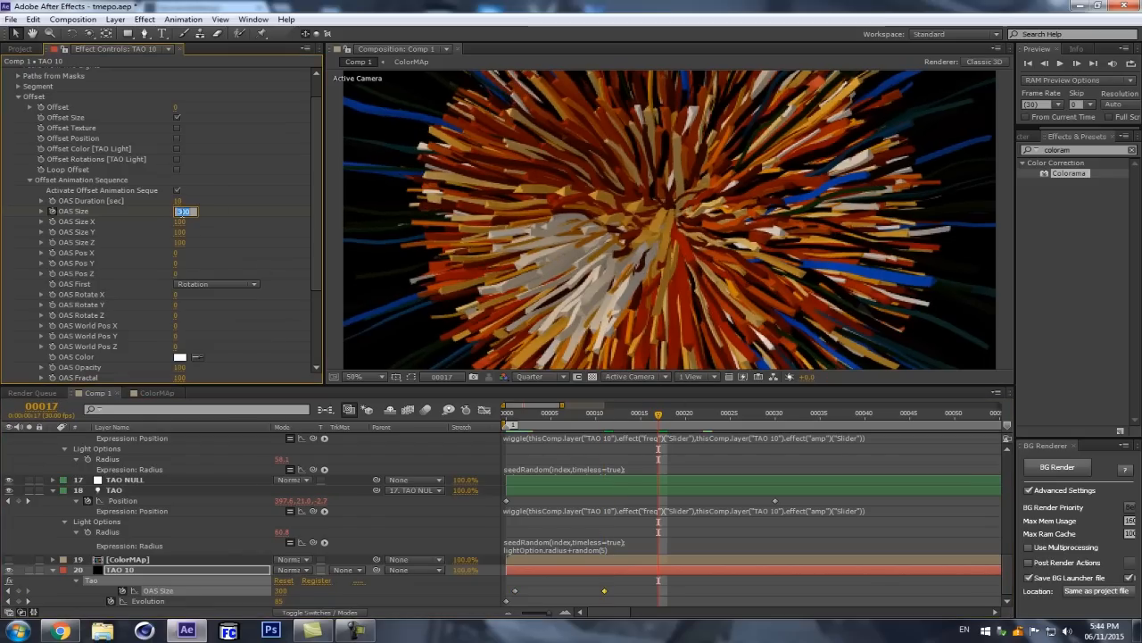
type("100")
key("Return")
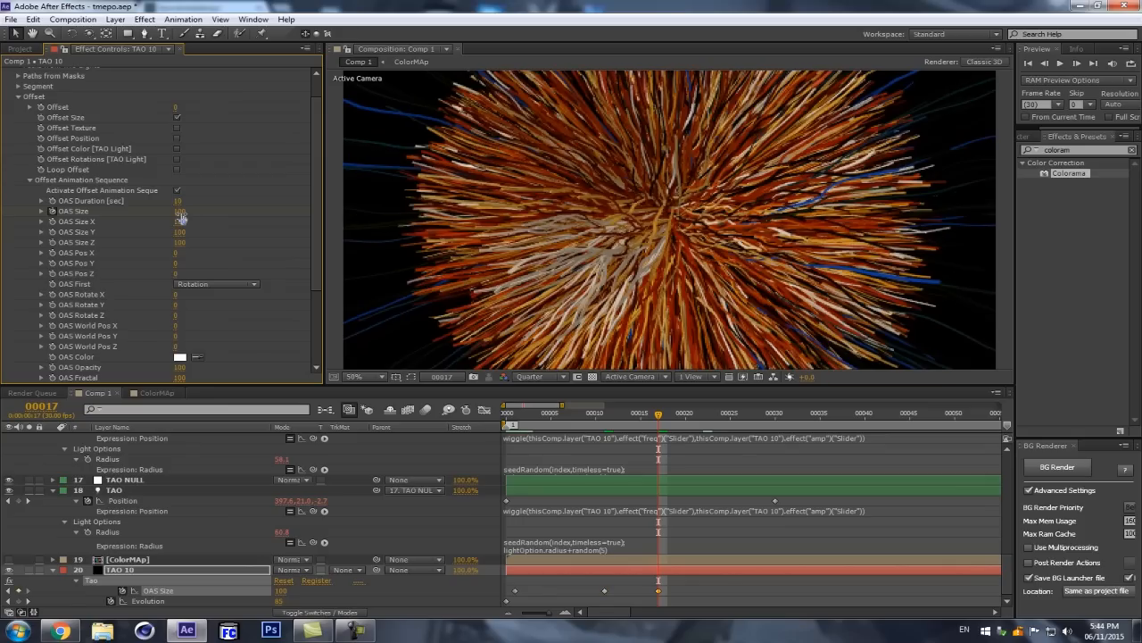
Step: Set the OAS Duration of the Offset Animation Sequence to 4 seconds
key("minus")
key("minus")
key("minus")
key("minus")
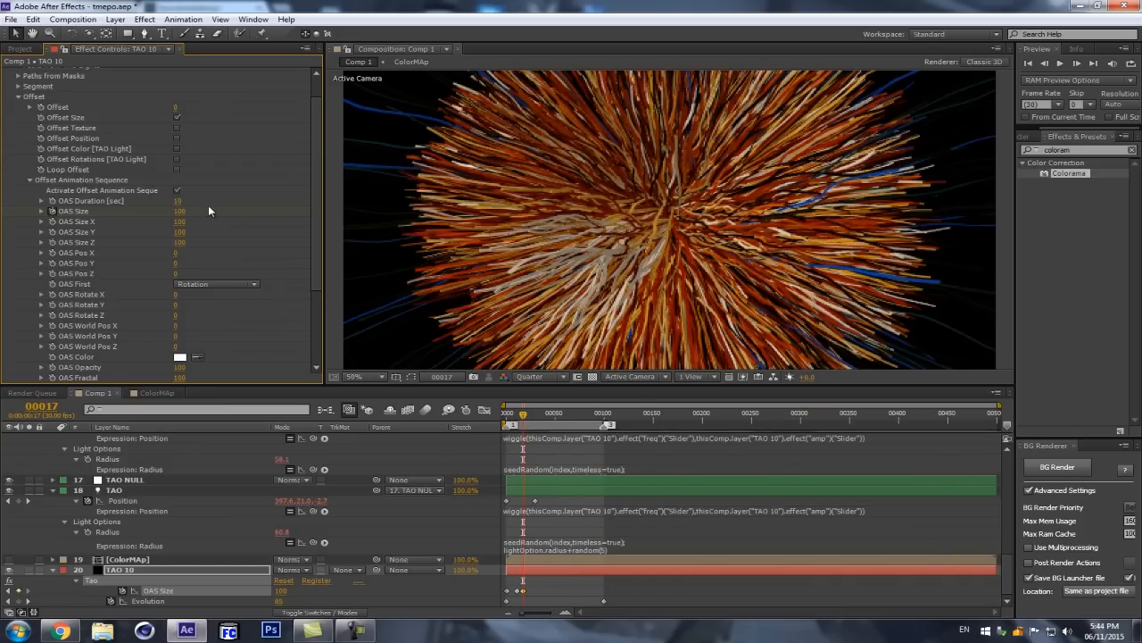
left_click(179, 201)
type("4")
key("Return")
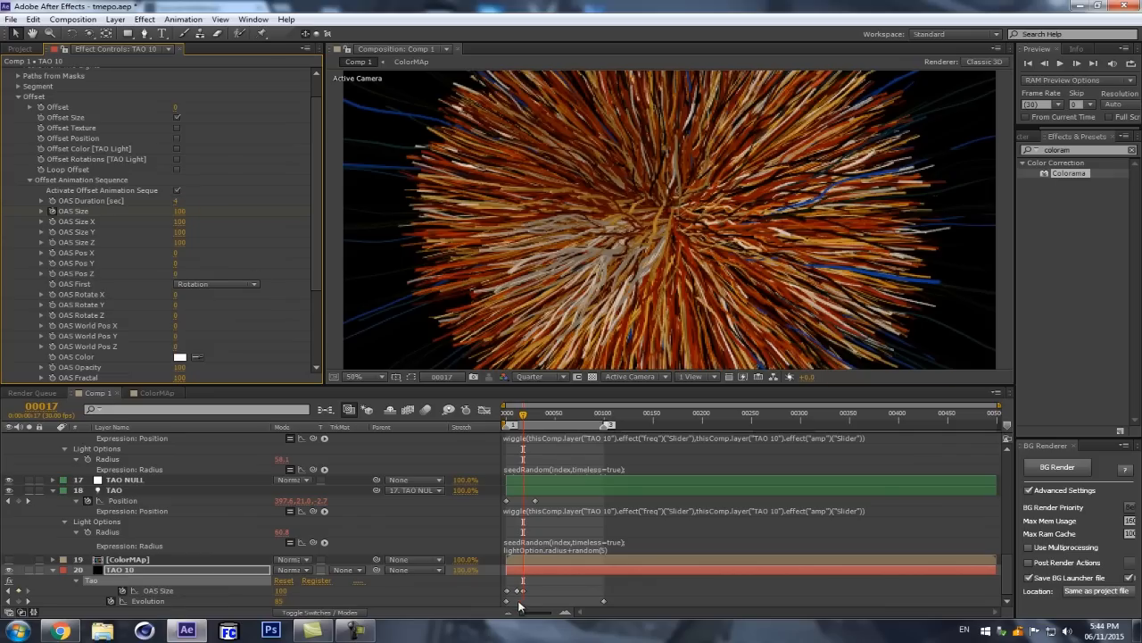
Step: Shift the OAS Size keyframes about 10 frames later, spread them slightly, and go to frame 120
mouse_move(523, 591)
left_mouse_down()
mouse_move(502, 605)
mouse_move(538, 596)
left_mouse_up()
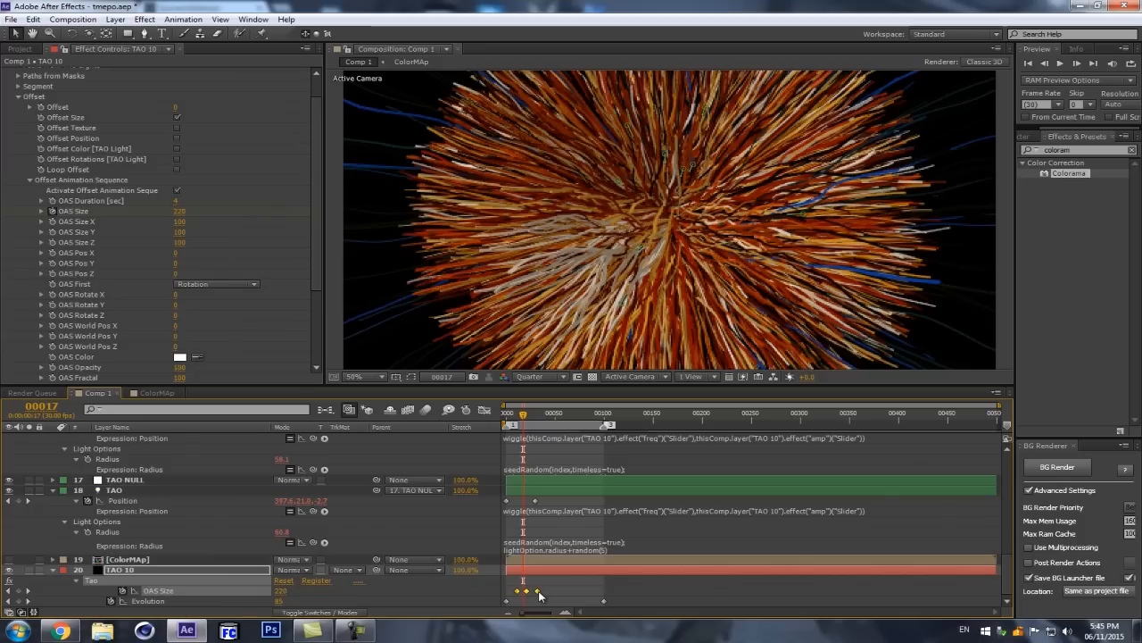
left_click(559, 414)
left_click(618, 414)
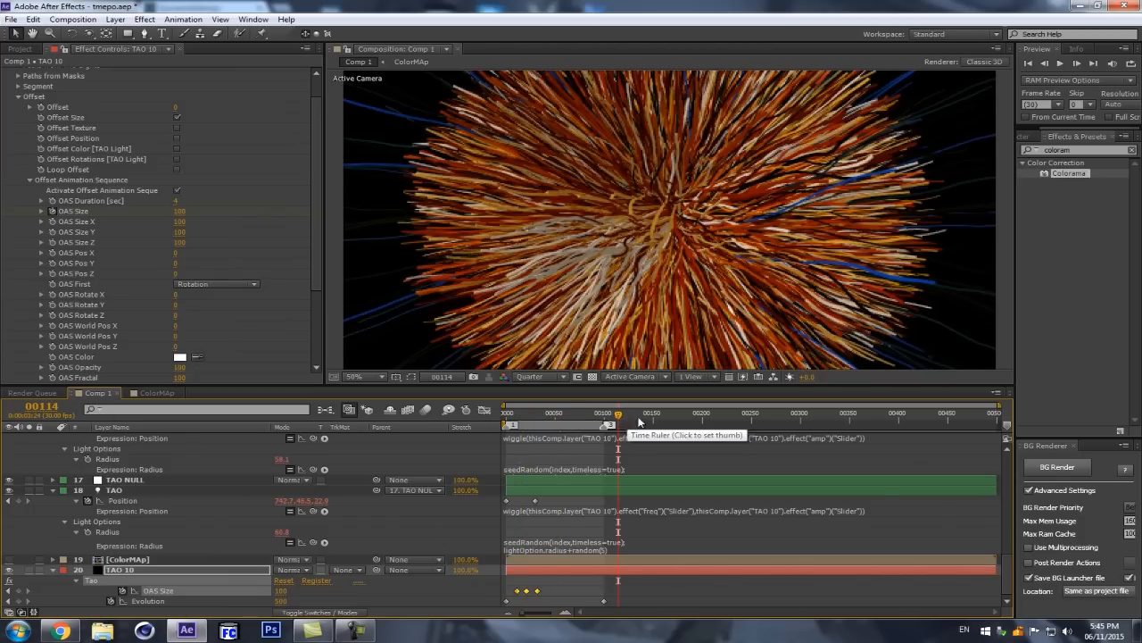
left_click(636, 418)
left_click_drag(634, 419, 624, 421)
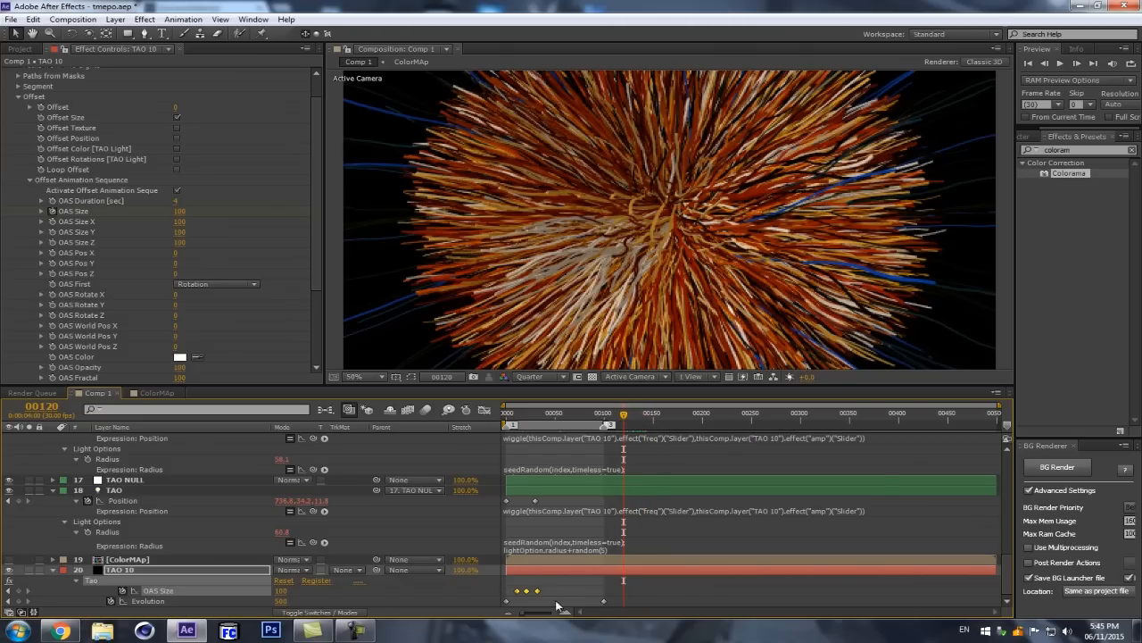
Step: Slide the three OAS Size keyframes to between about frames 65 and 87
left_click_drag(544, 594, 596, 594)
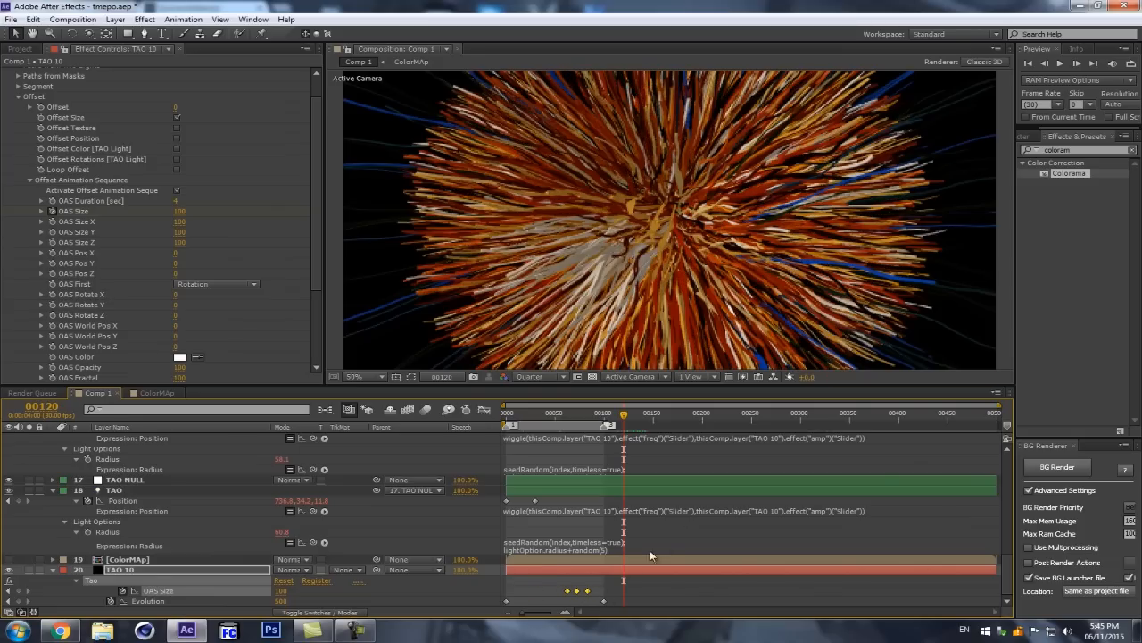
left_click_drag(587, 592, 599, 591)
left_click_drag(599, 594, 589, 593)
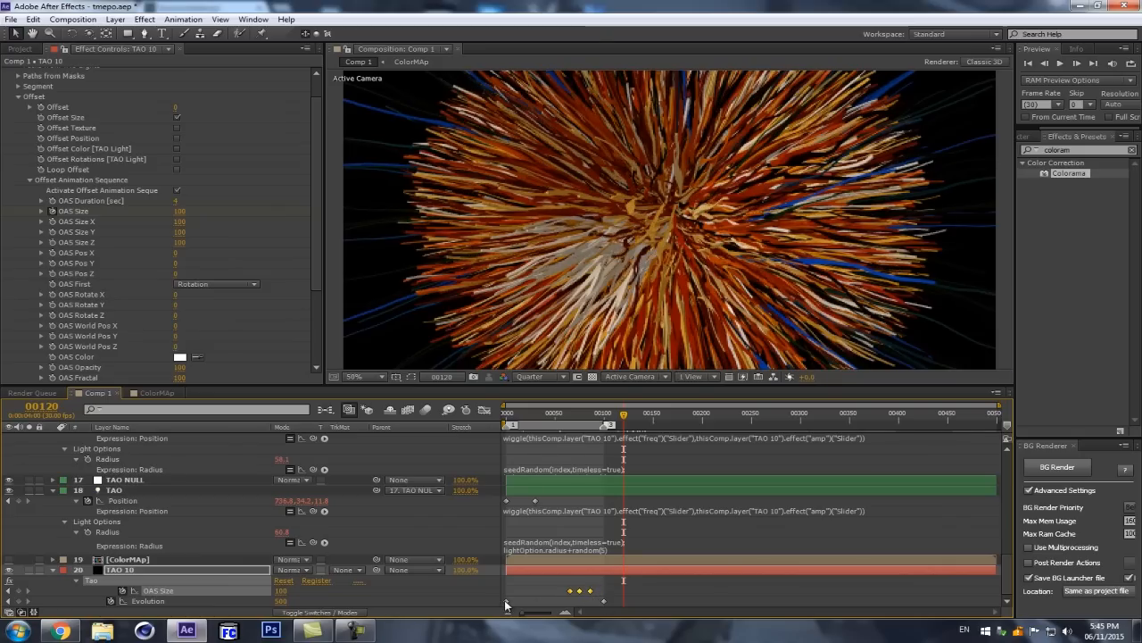
Step: Collapse the properties of all layers and reveal only the keyframed properties of TAO 10
scroll(599, 512, "up", 4)
scroll(599, 510, "down", 3)
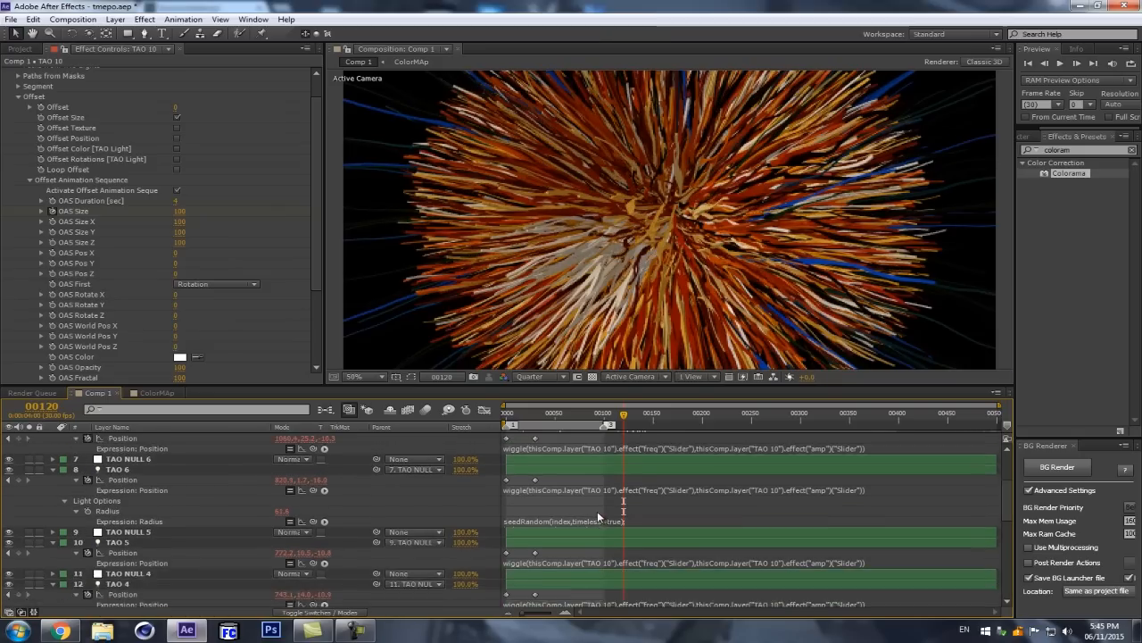
key("ctrl+a")
left_click(52, 542)
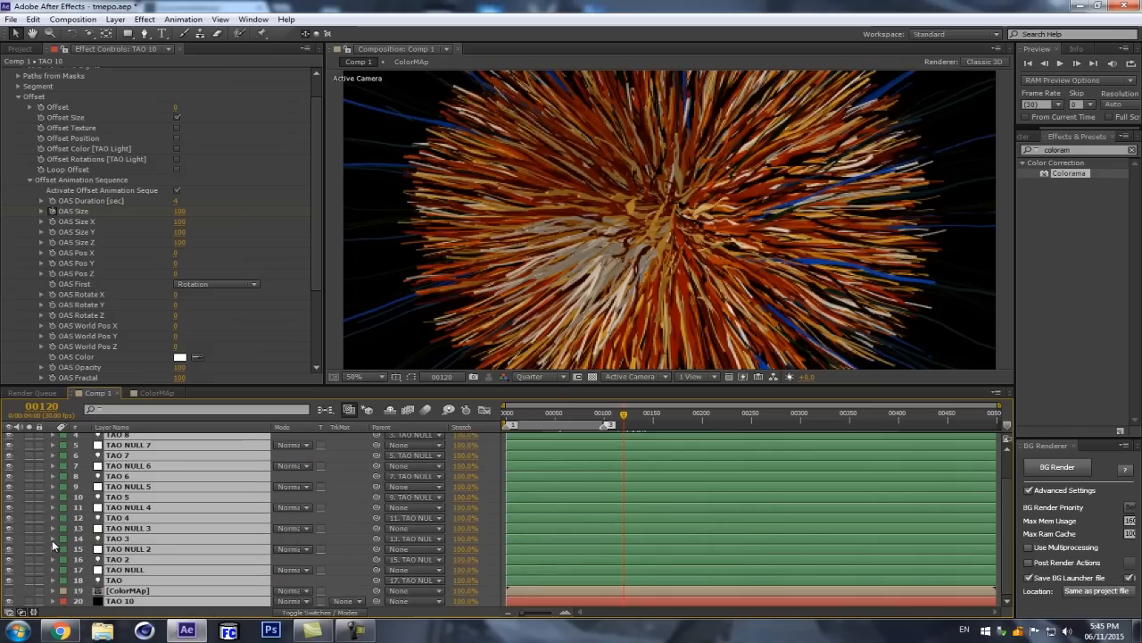
key("F2")
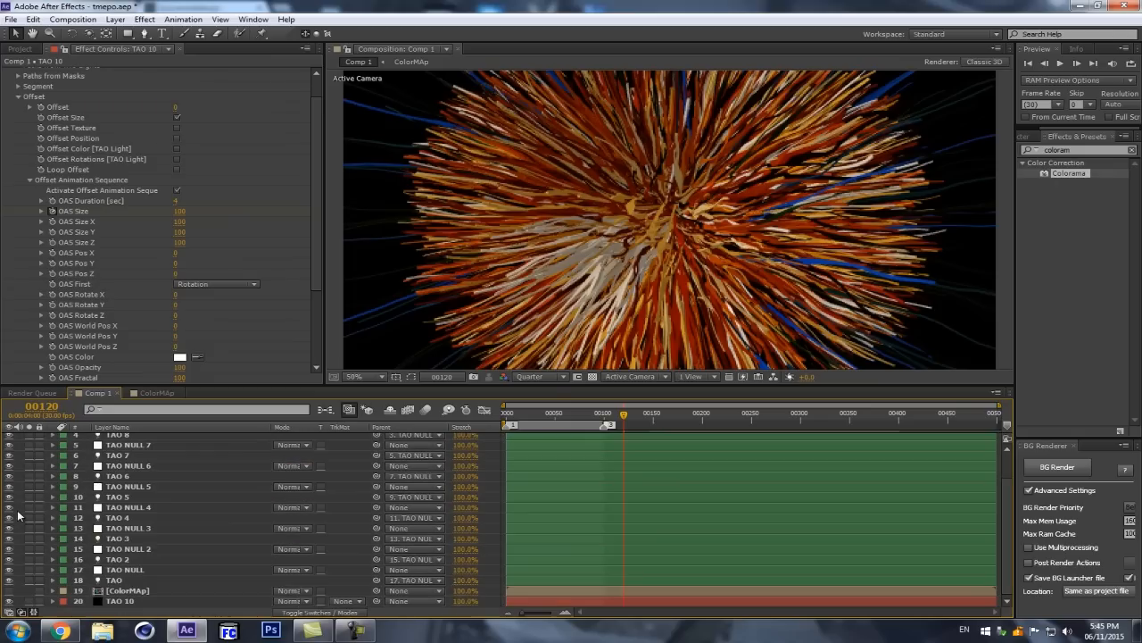
left_click(121, 601)
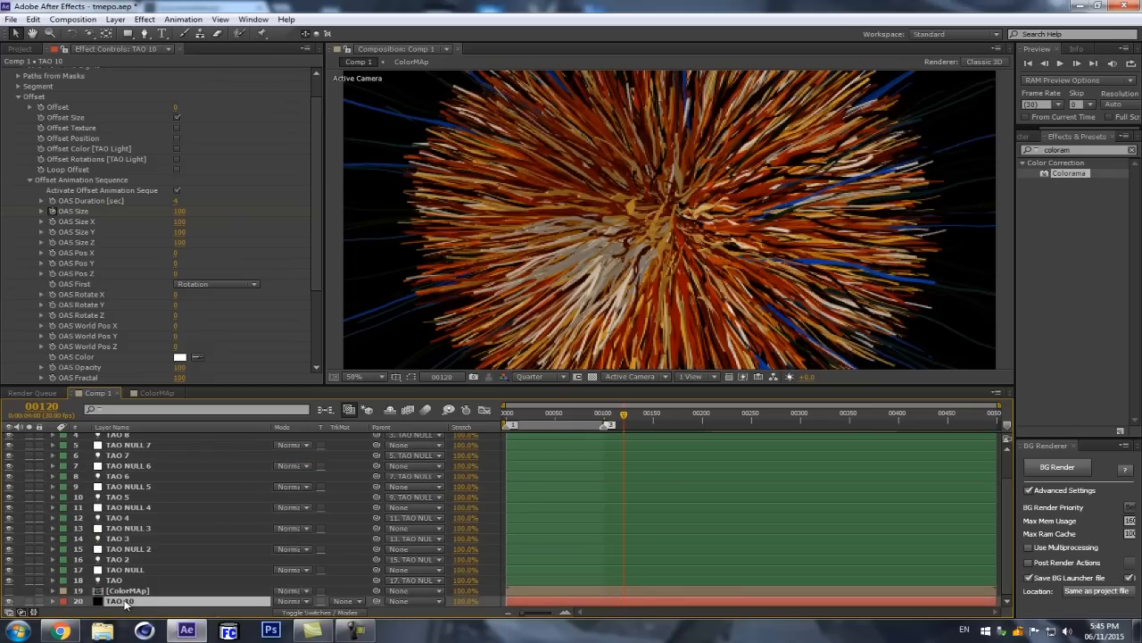
key("u")
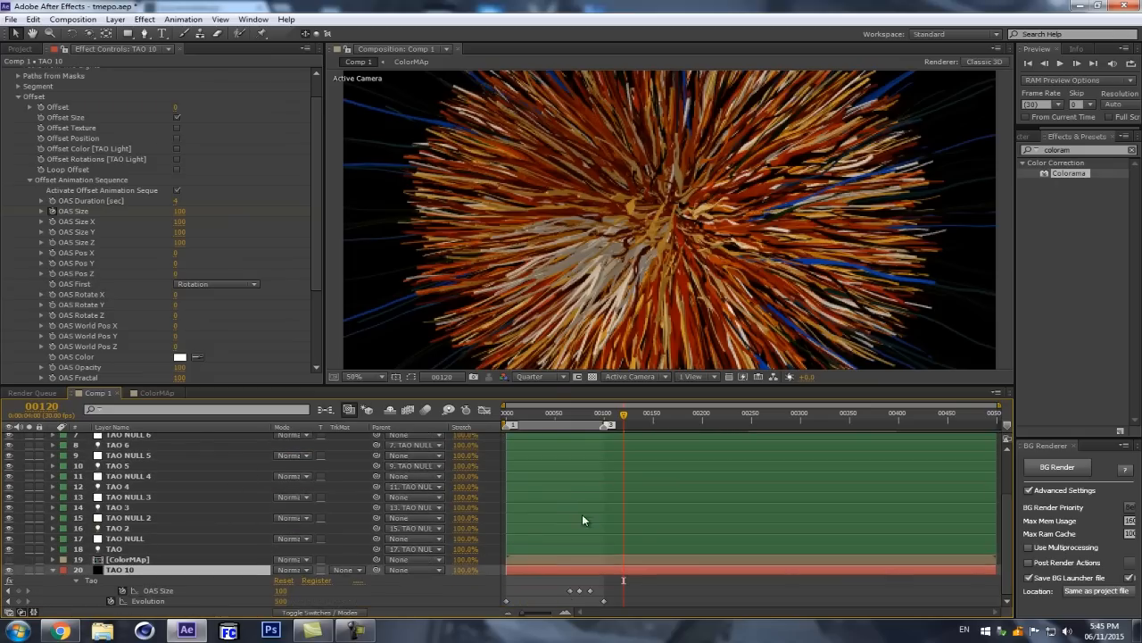
Step: Reveal the Position and Radius expressions of the TAO light and go to frame 30
left_click(147, 549)
key("e")
key("e")
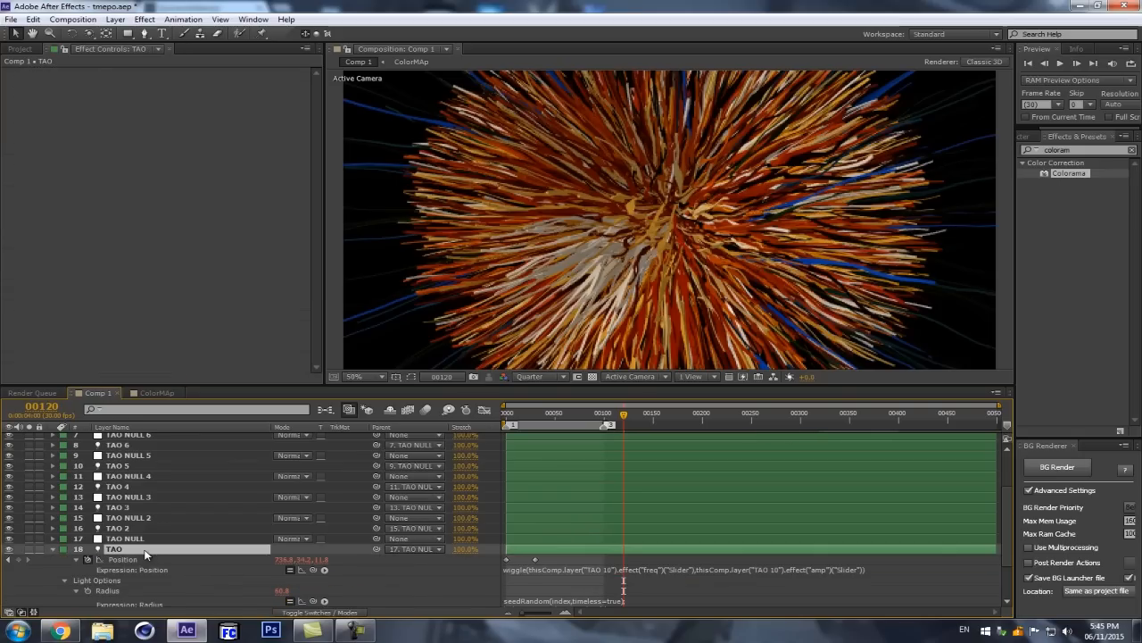
scroll(343, 595, "down", 1)
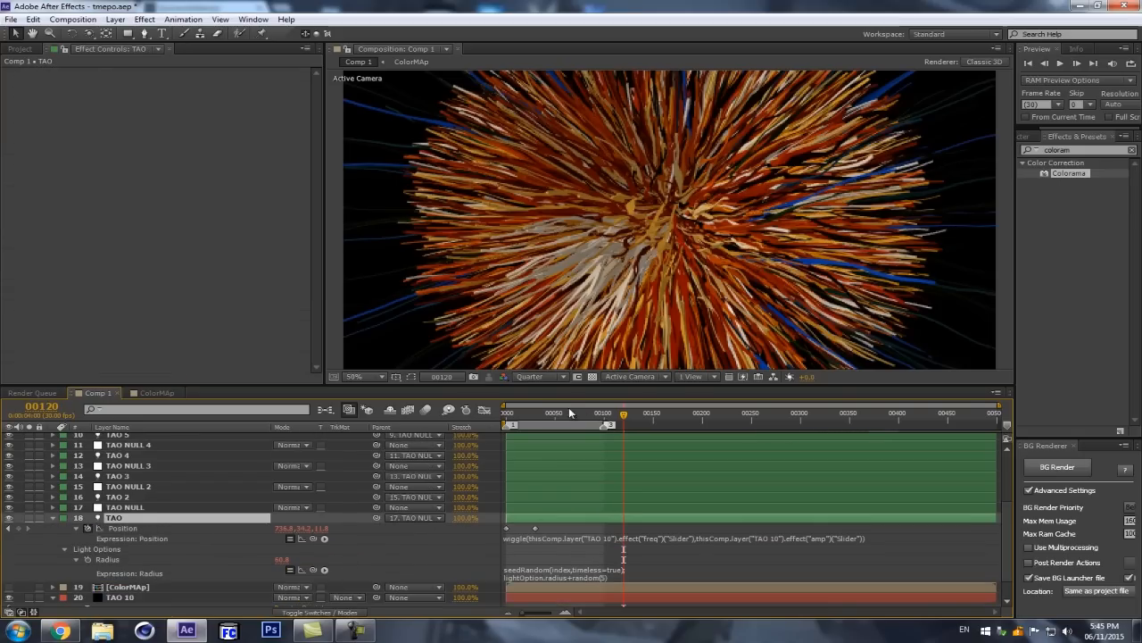
left_click(536, 413)
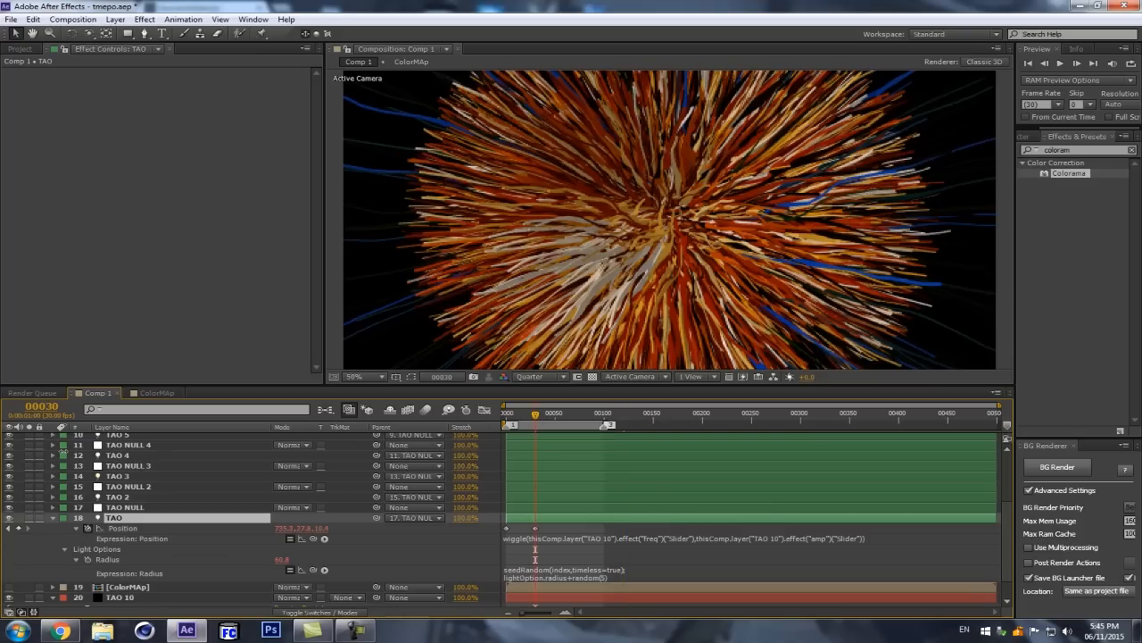
Step: Reveal TAO 10's keyframes, slide its three OAS Size keyframes to between about frames 84 and 104, and go to frame 120
left_click(141, 600)
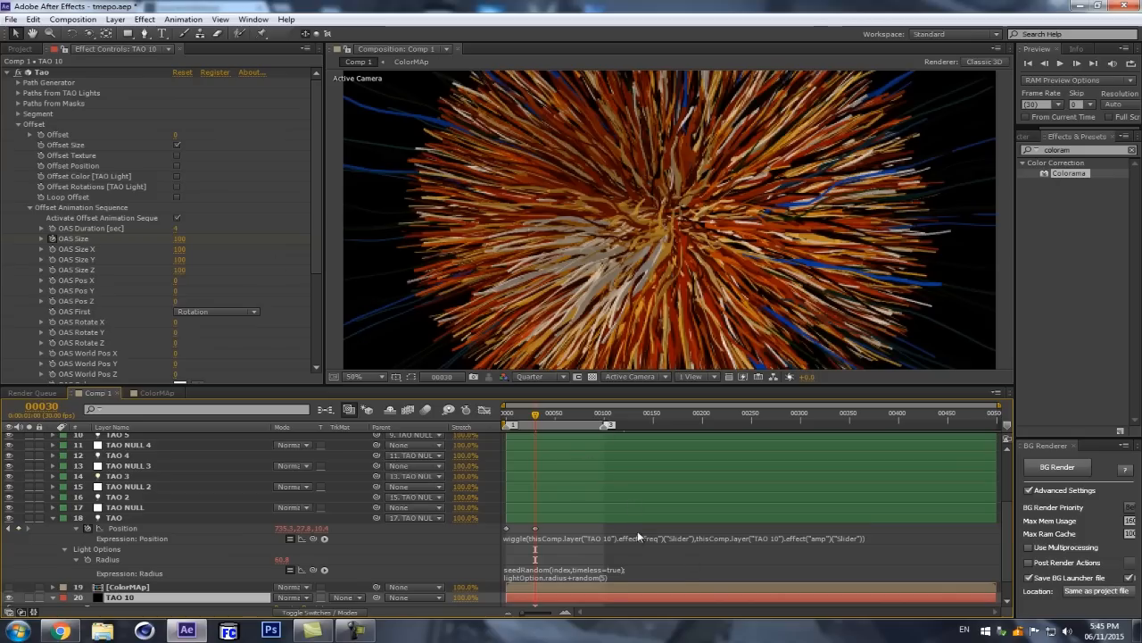
key("u")
left_click(657, 416)
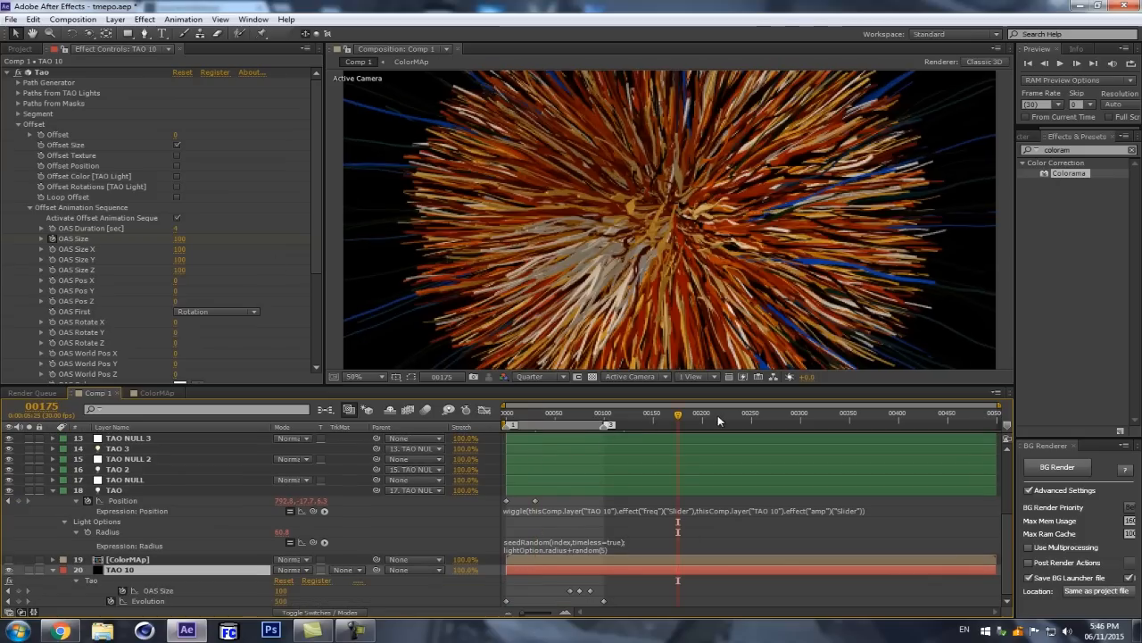
left_click(639, 418)
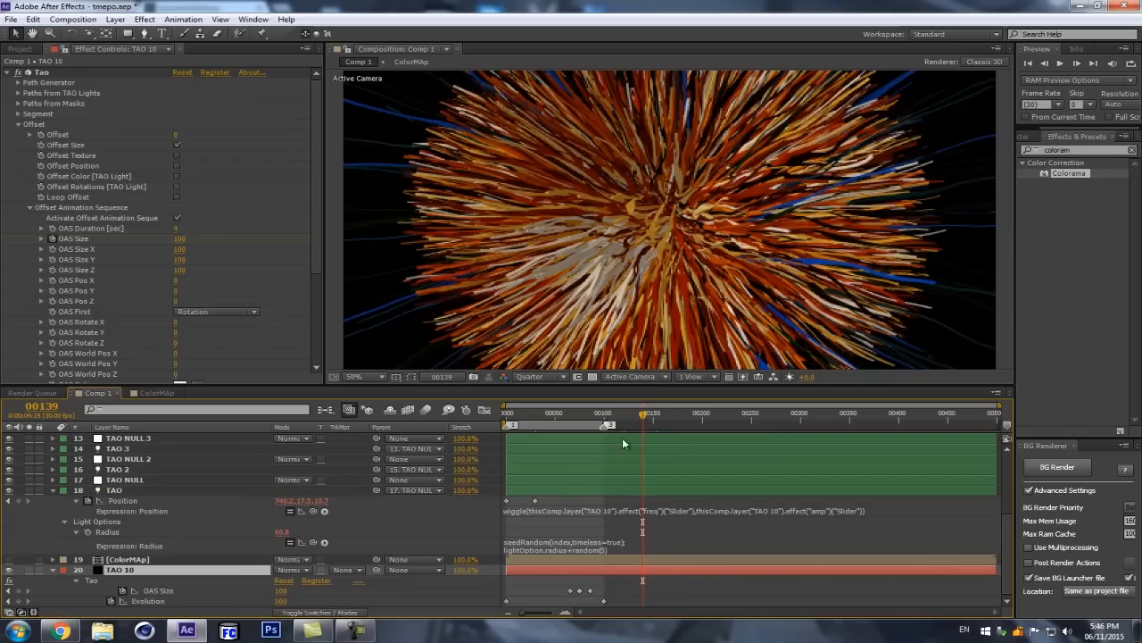
left_click_drag(617, 593, 550, 589)
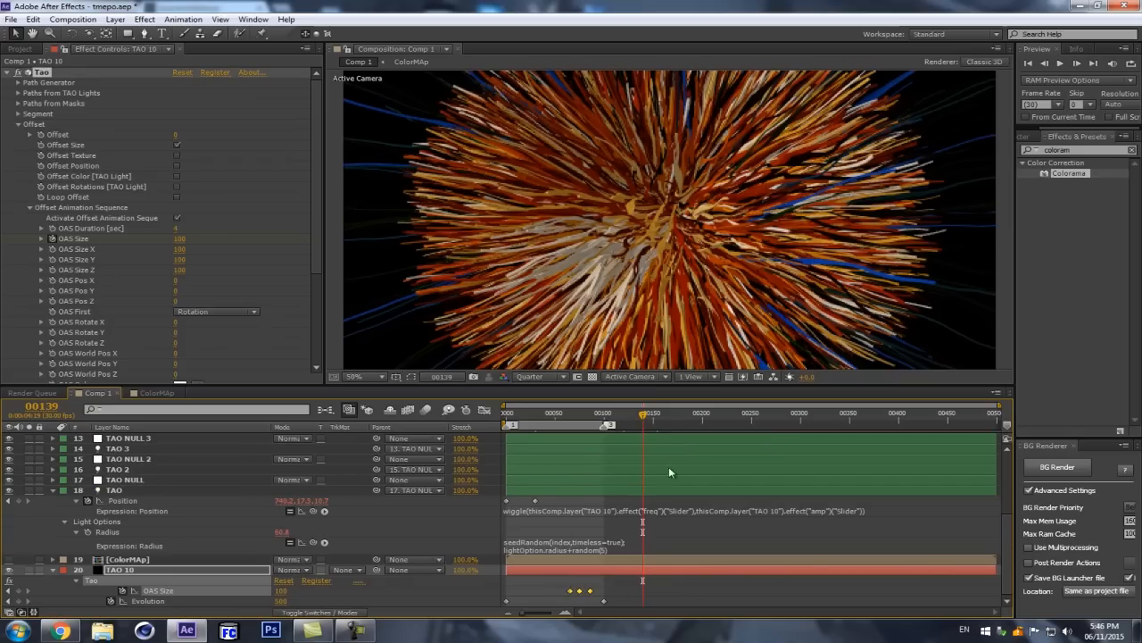
left_click_drag(643, 416, 625, 419)
left_click_drag(593, 596, 614, 595)
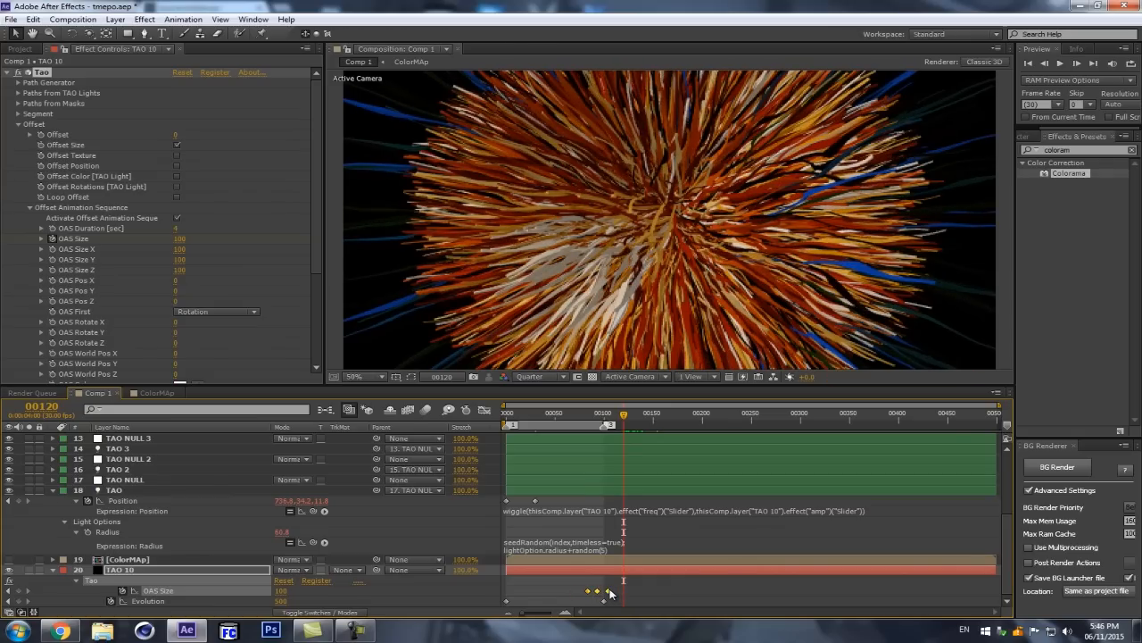
Step: Go to frame 92 and try to run a RAM preview of the strand animation
left_click(585, 418)
left_click(597, 416)
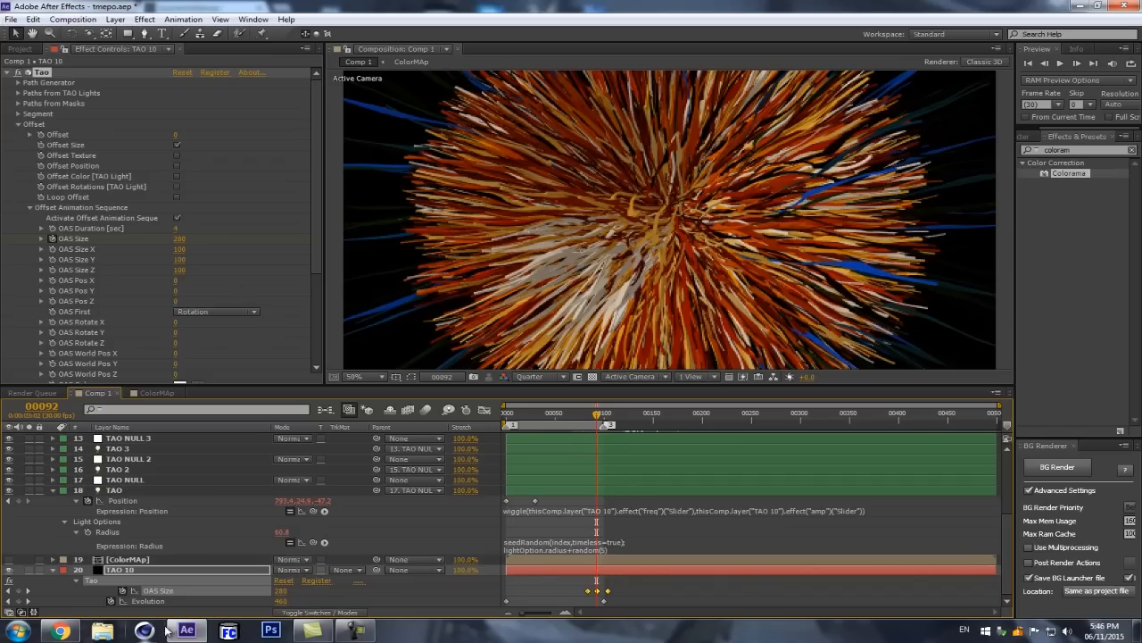
left_click(670, 332)
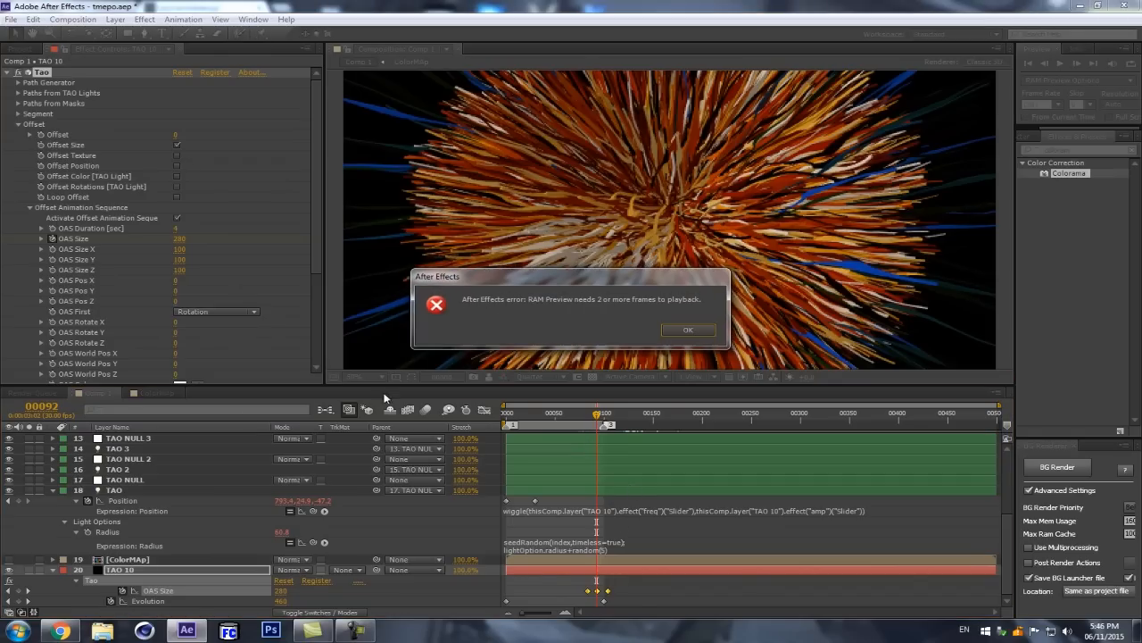
left_click(689, 330)
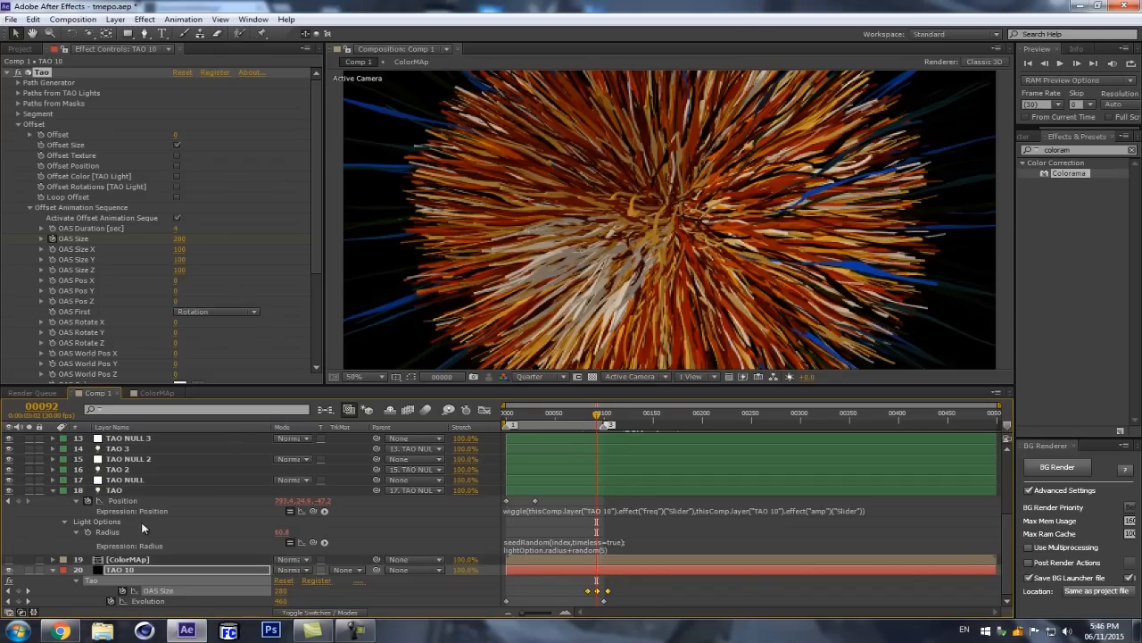
Step: Reselect TAO 10 and turn off Paths from TAO Lights in its Tao effect
left_click(141, 490)
left_click(130, 571)
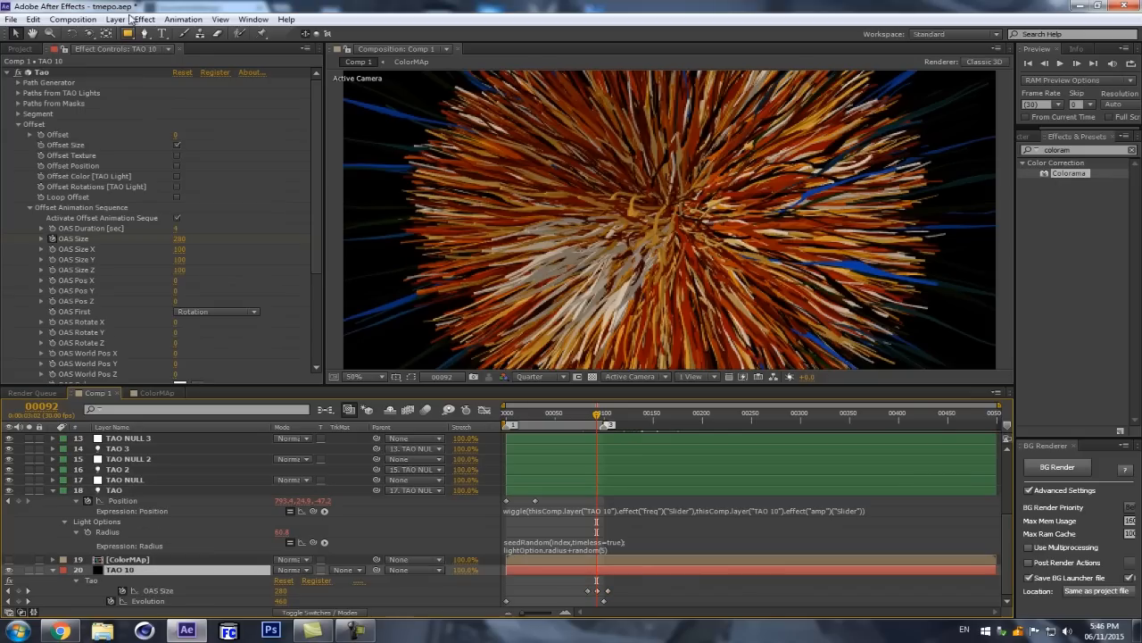
left_click(18, 92)
left_click(177, 103)
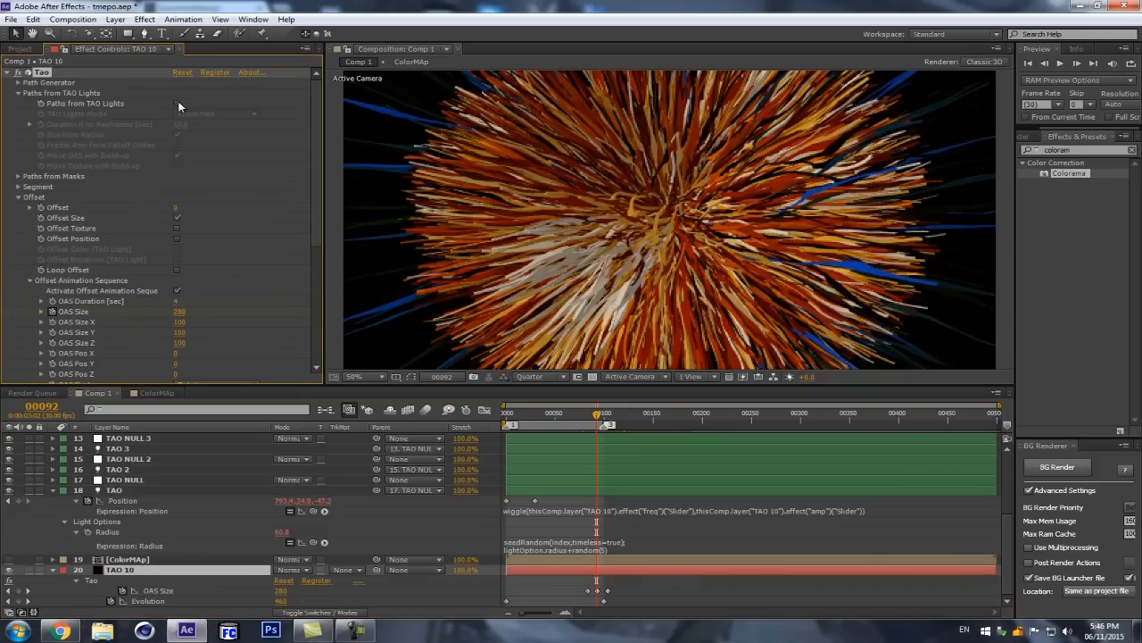
Step: Open Tao's Path Generator settings on TAO 10 and turn on Generate Path
left_click(17, 82)
left_click(177, 93)
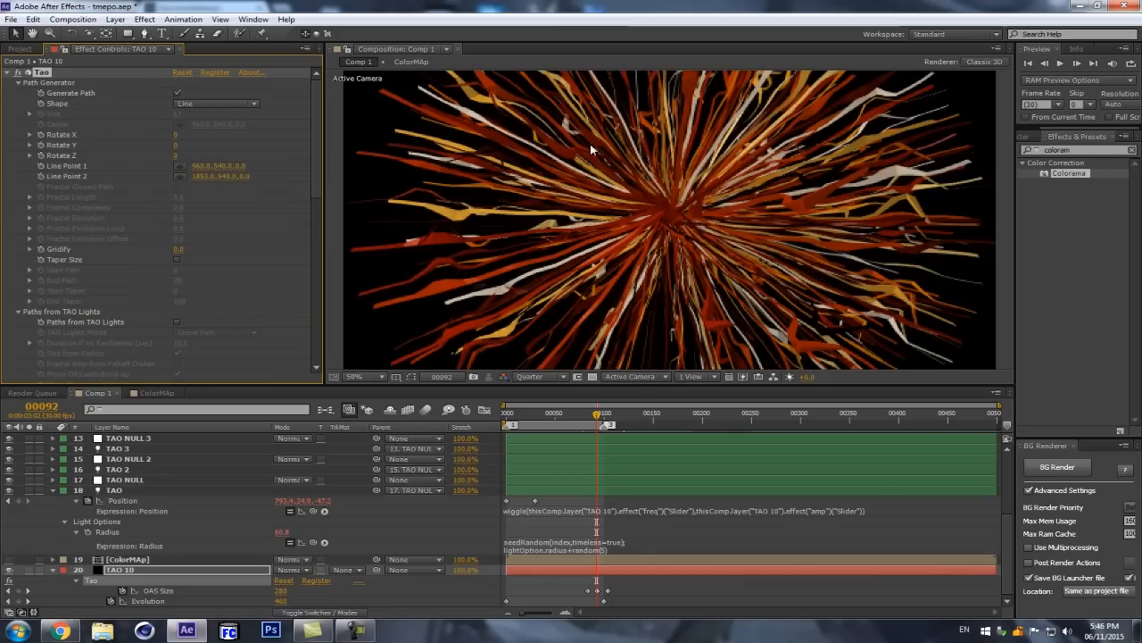
key("comma")
key("period")
Step: Run a RAM preview of the generated line strands with the TAO 10 layer selected
left_click(191, 572)
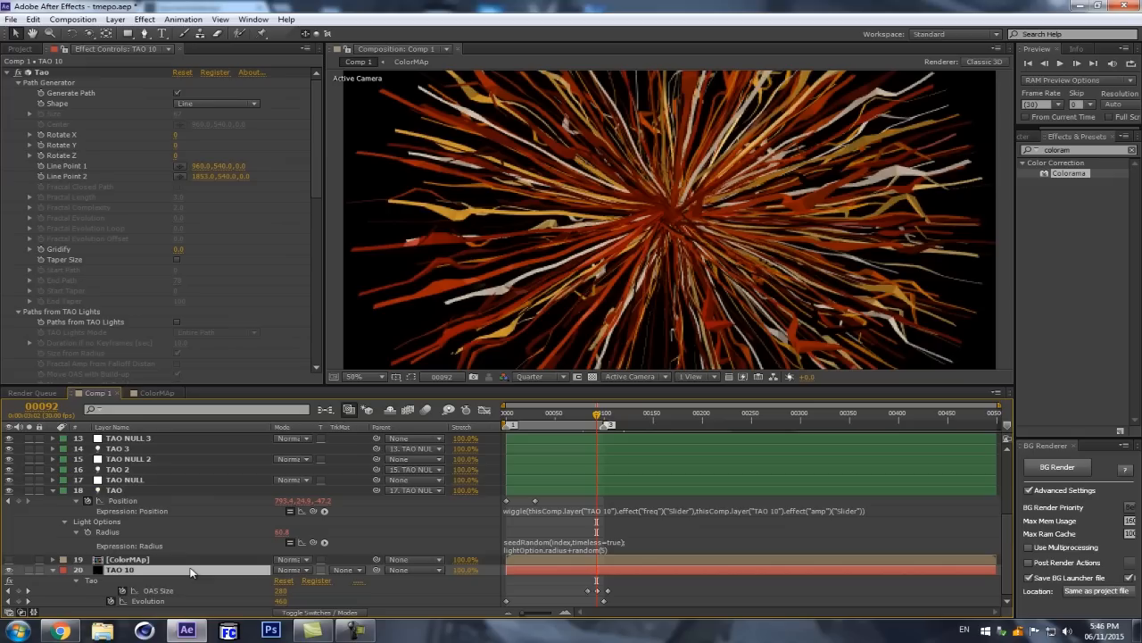
key("KP_0")
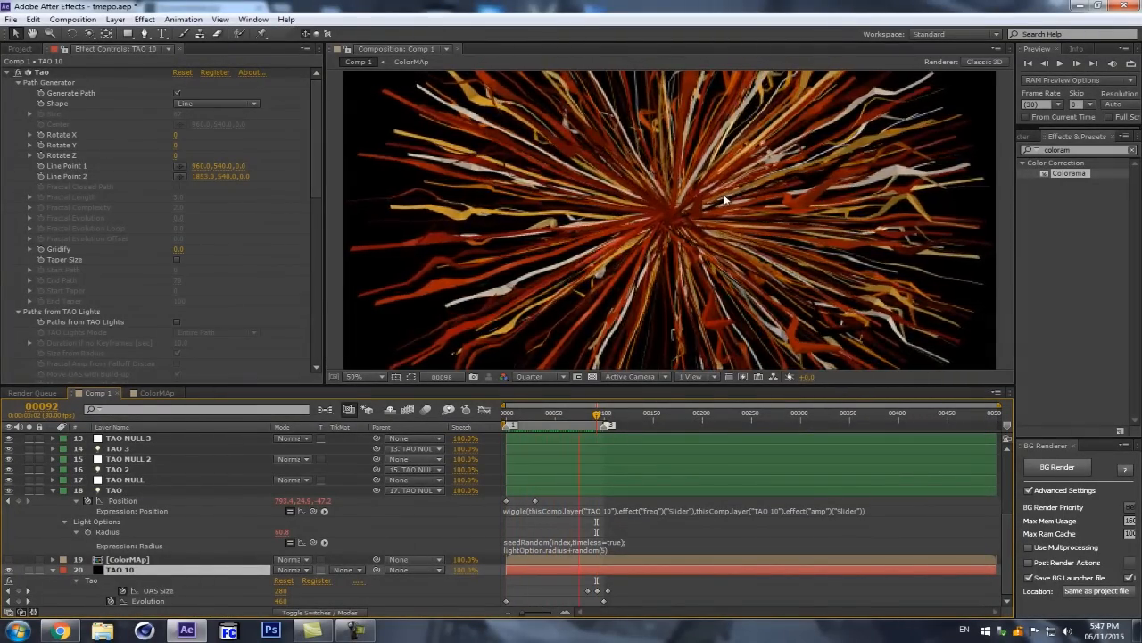
key("space")
key("comma")
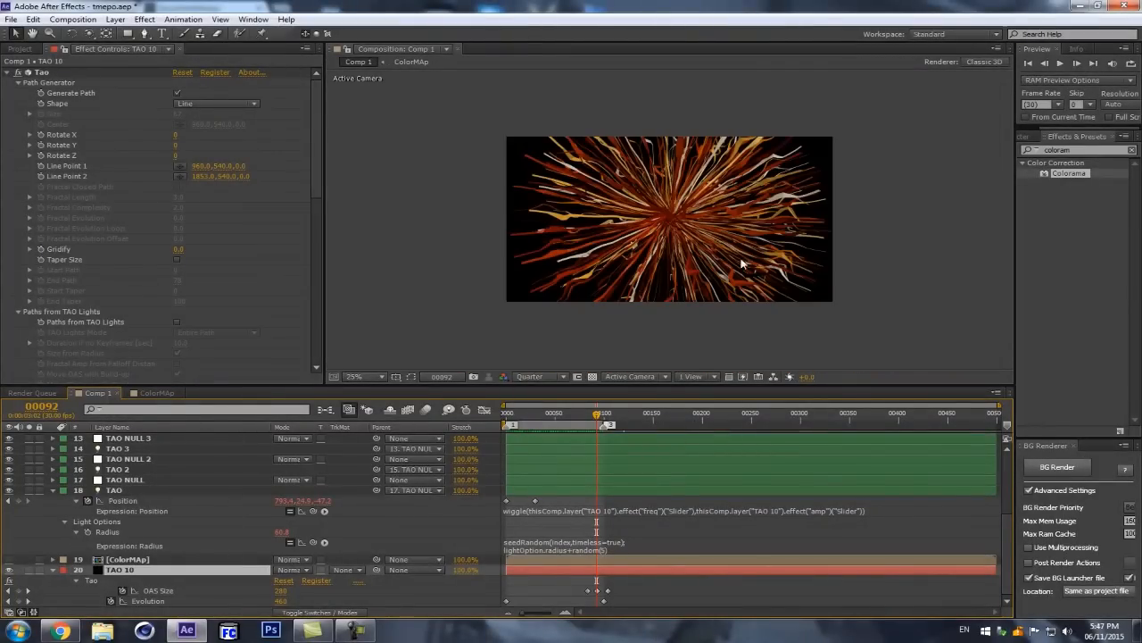
key("period")
Step: Start keyframing Tao's Offset at frame 0 and set it to 100 at about frame 51
left_click_drag(596, 416, 502, 417)
scroll(40, 216, "down", 5)
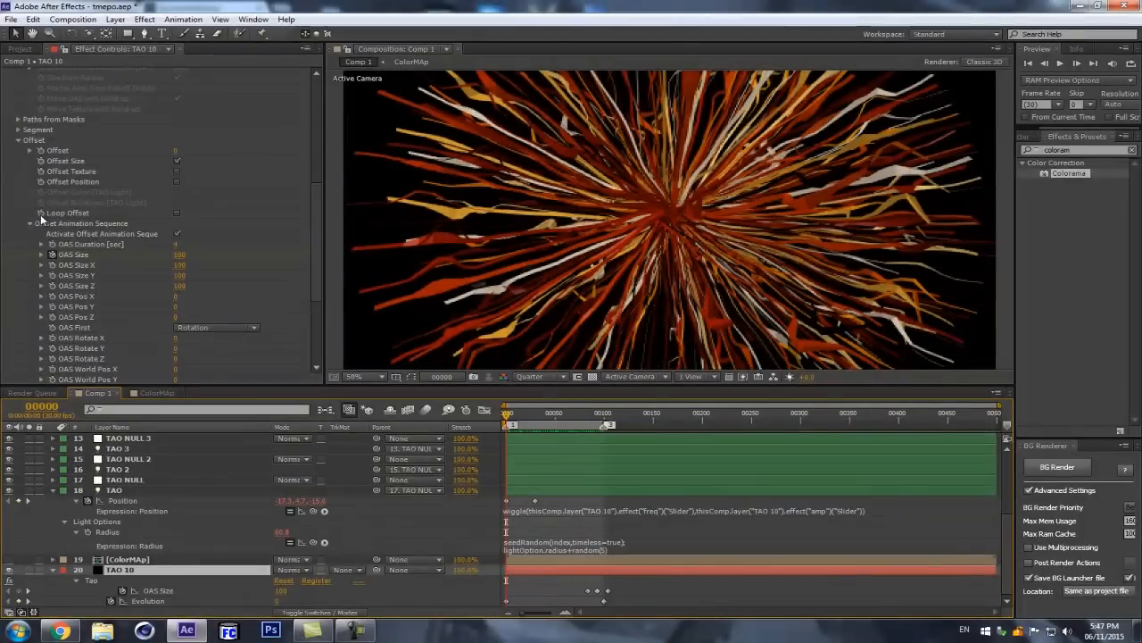
left_click(40, 215)
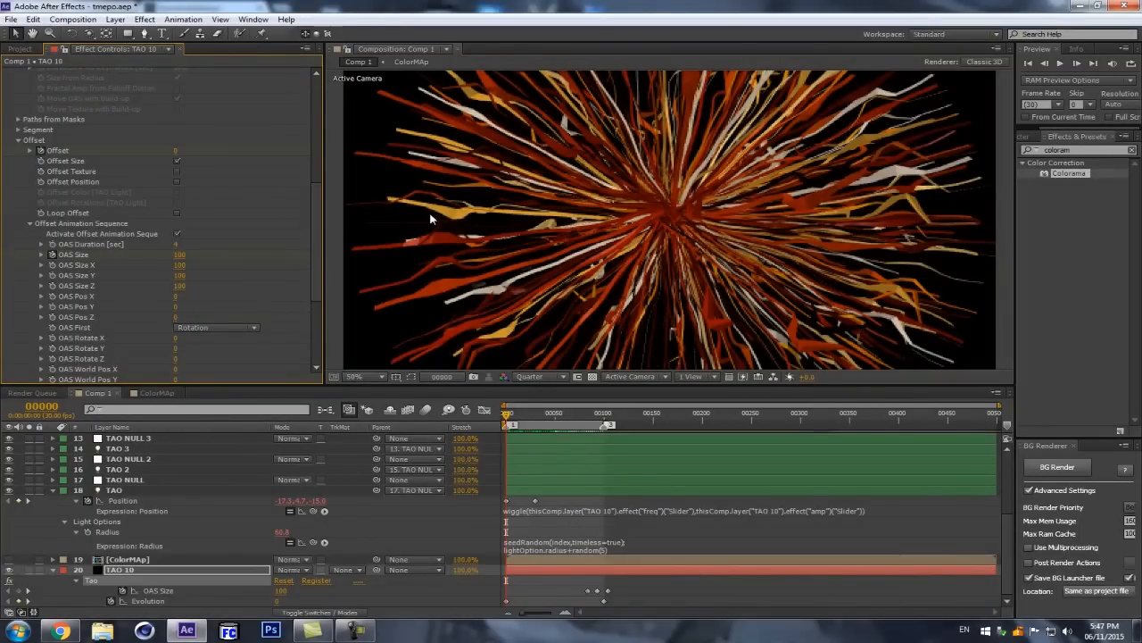
left_click(555, 413)
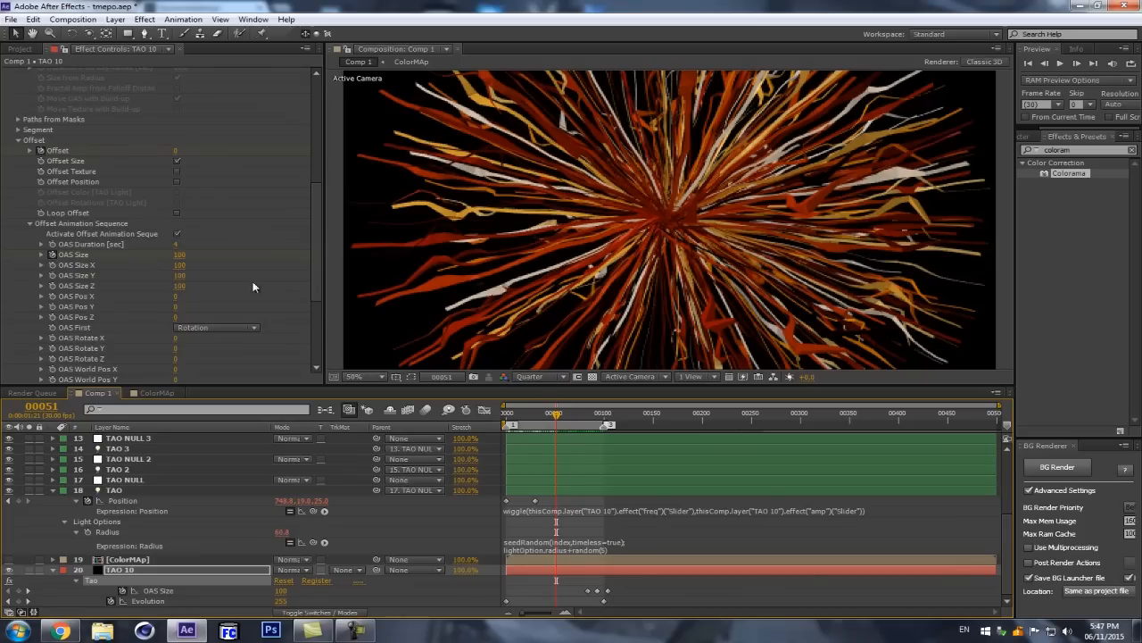
scroll(318, 223, "down", 5)
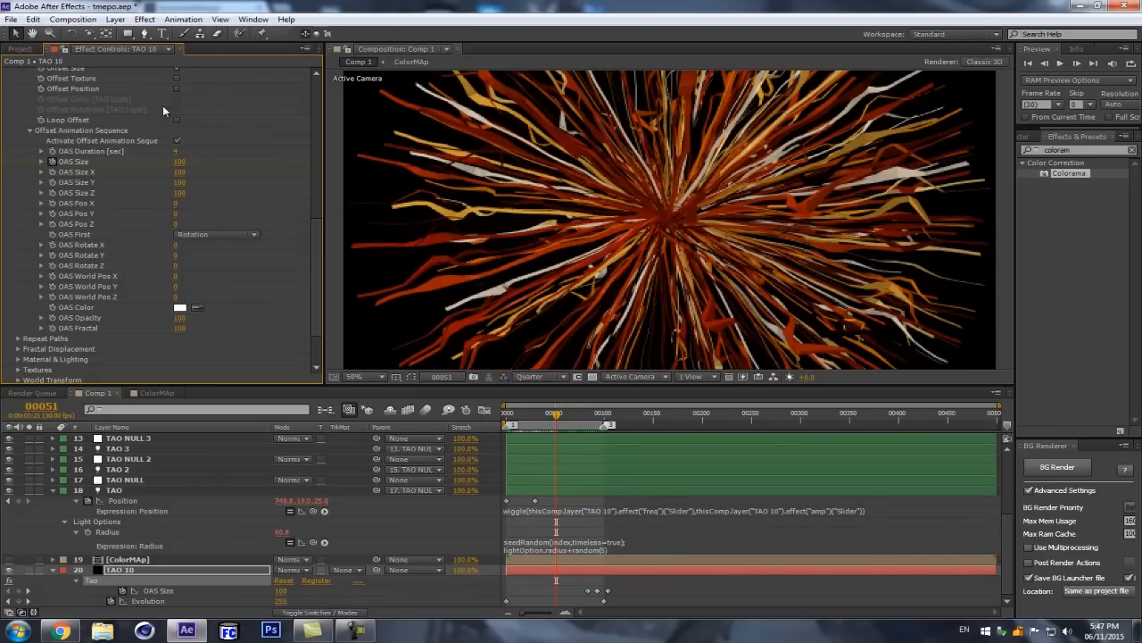
scroll(162, 106, "up", 3)
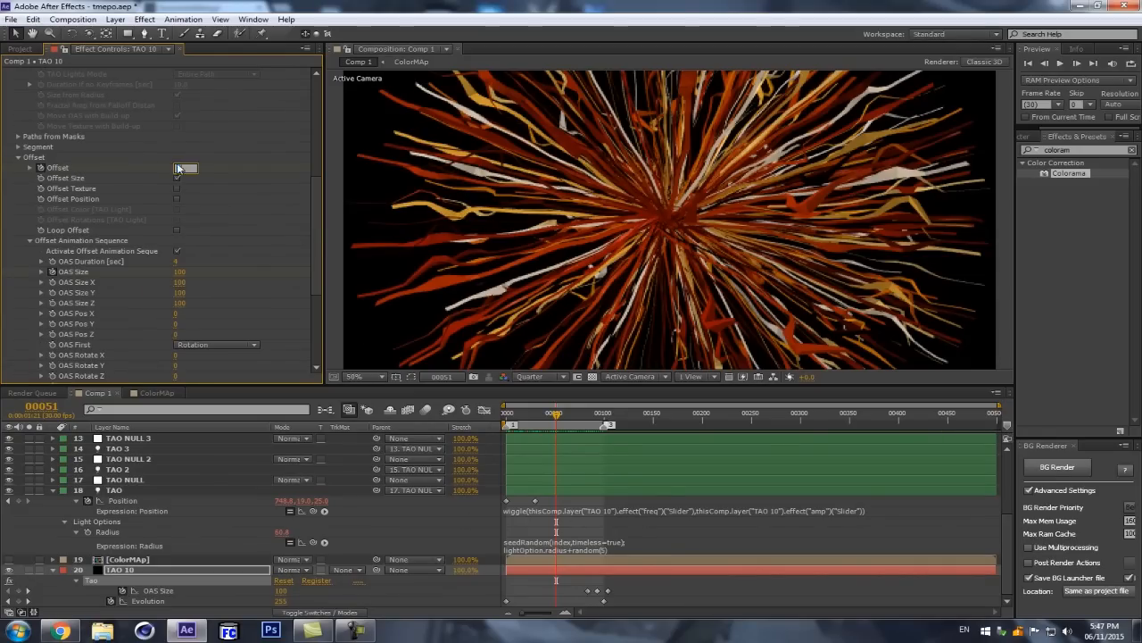
type("100")
key("Return")
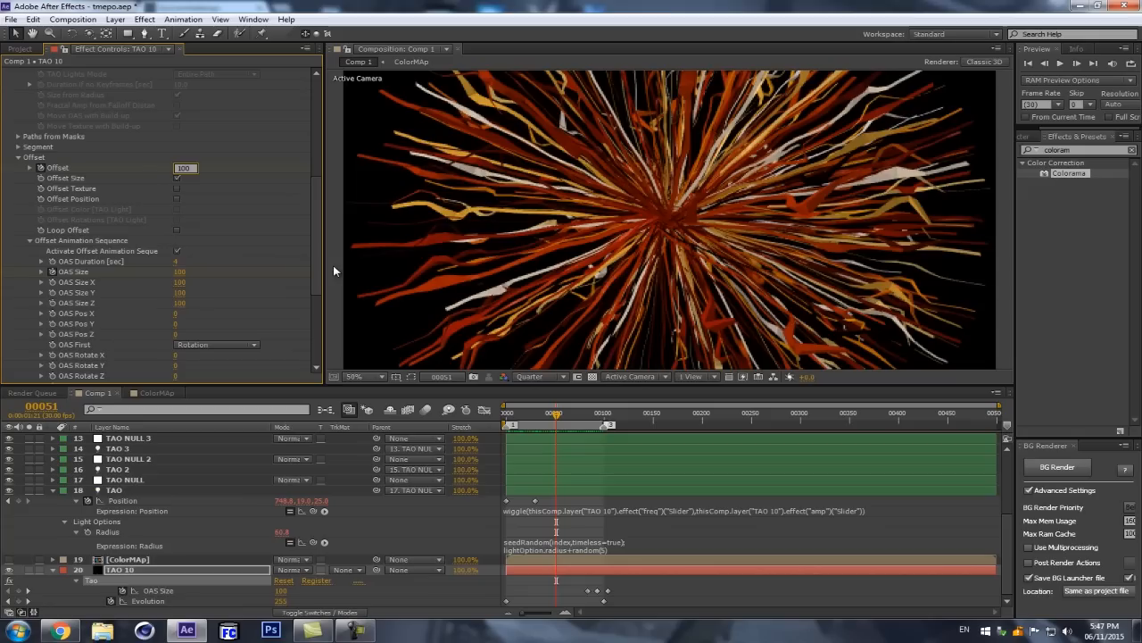
Step: Turn on Loop Offset and turn off Offset Size in TAO 10's Tao effect
left_click(177, 229)
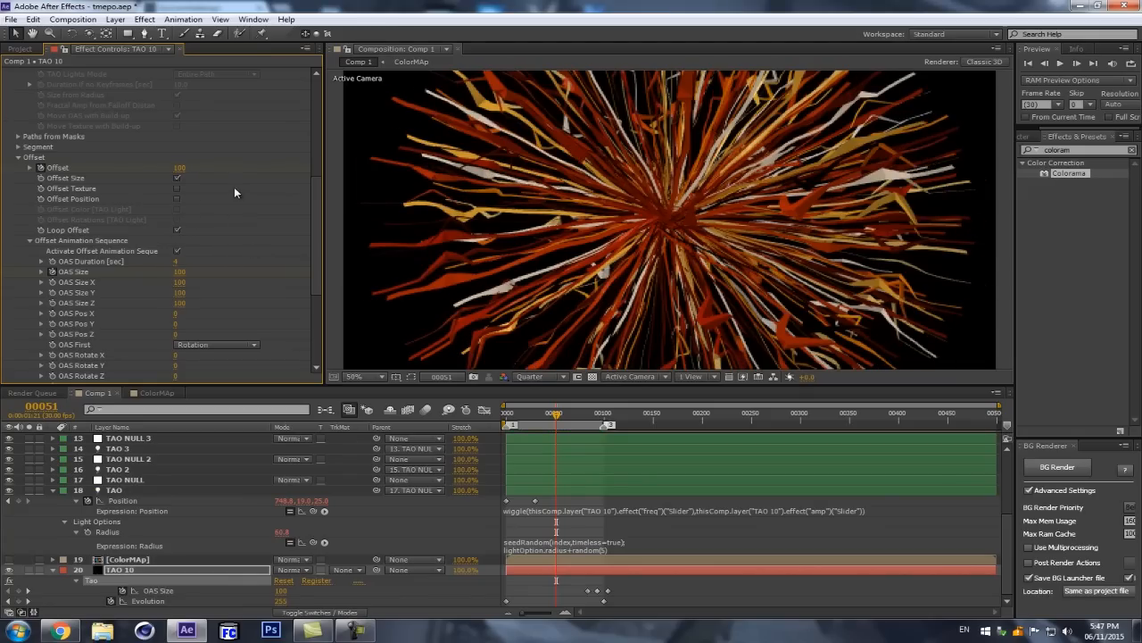
left_click(178, 178)
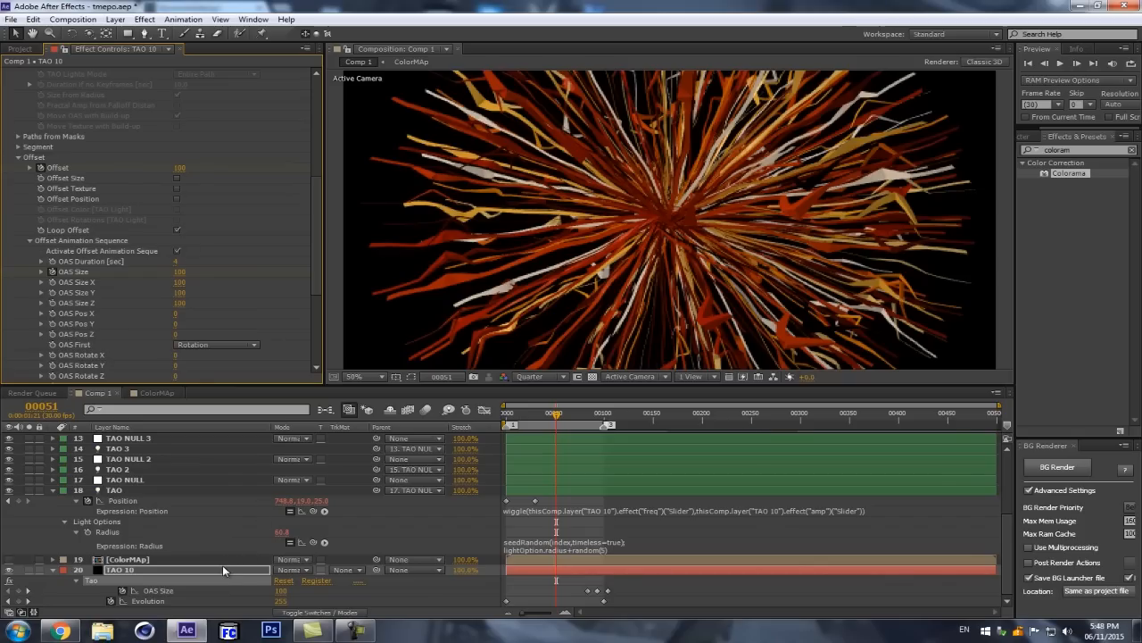
Step: Try lower Offset values at frame 51 and undo both changes
left_click_drag(179, 167, 163, 167)
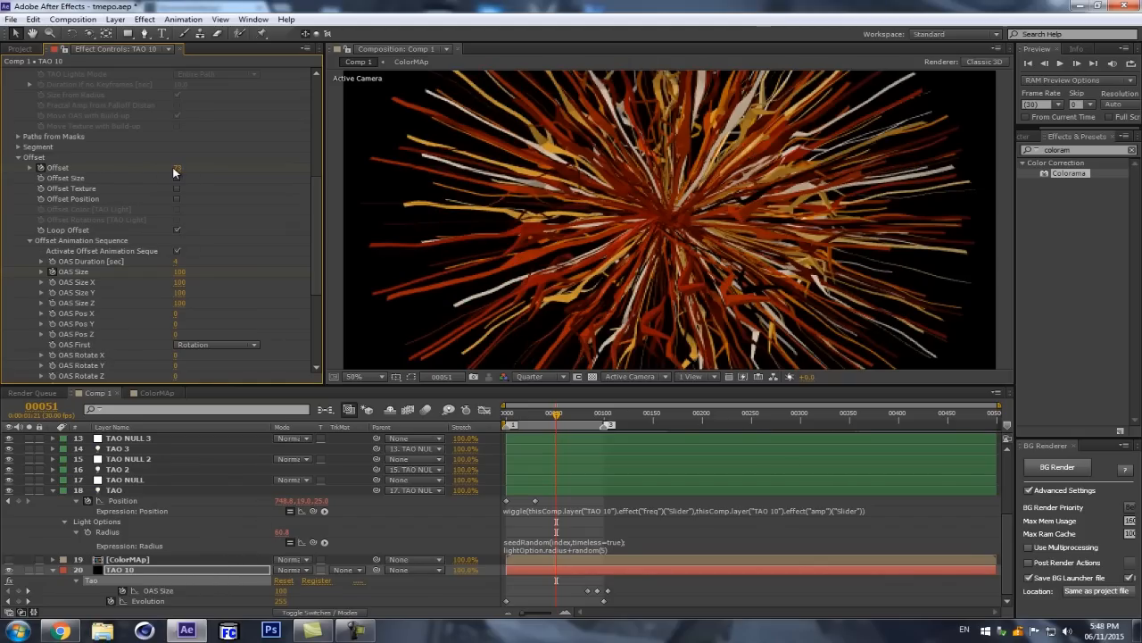
key("ctrl+z")
left_click_drag(179, 173, 167, 170)
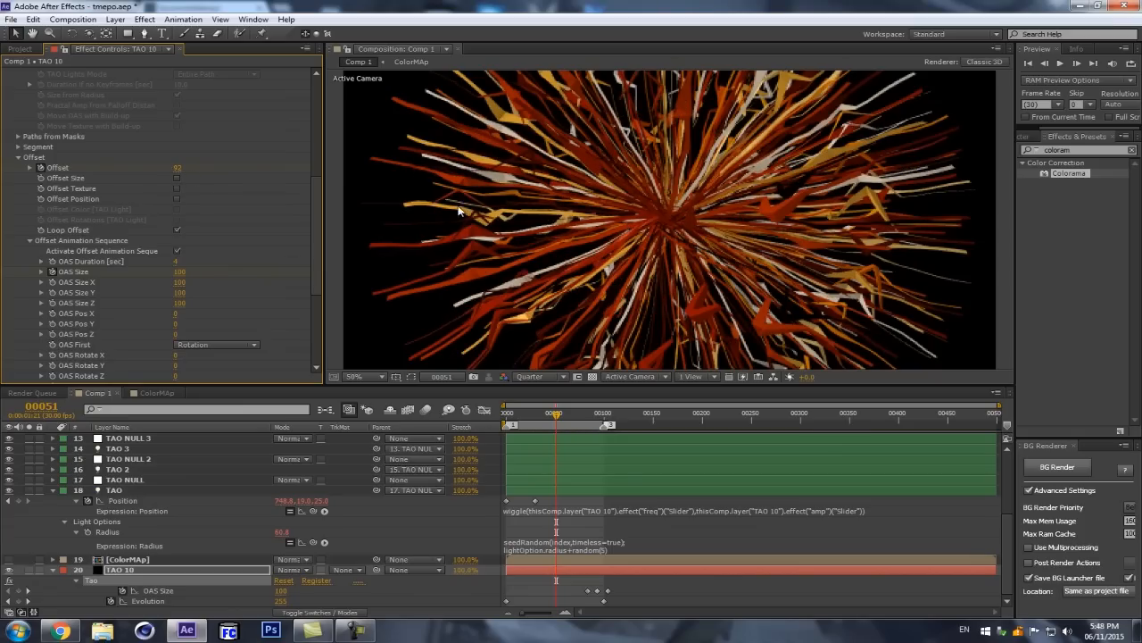
key("ctrl+z")
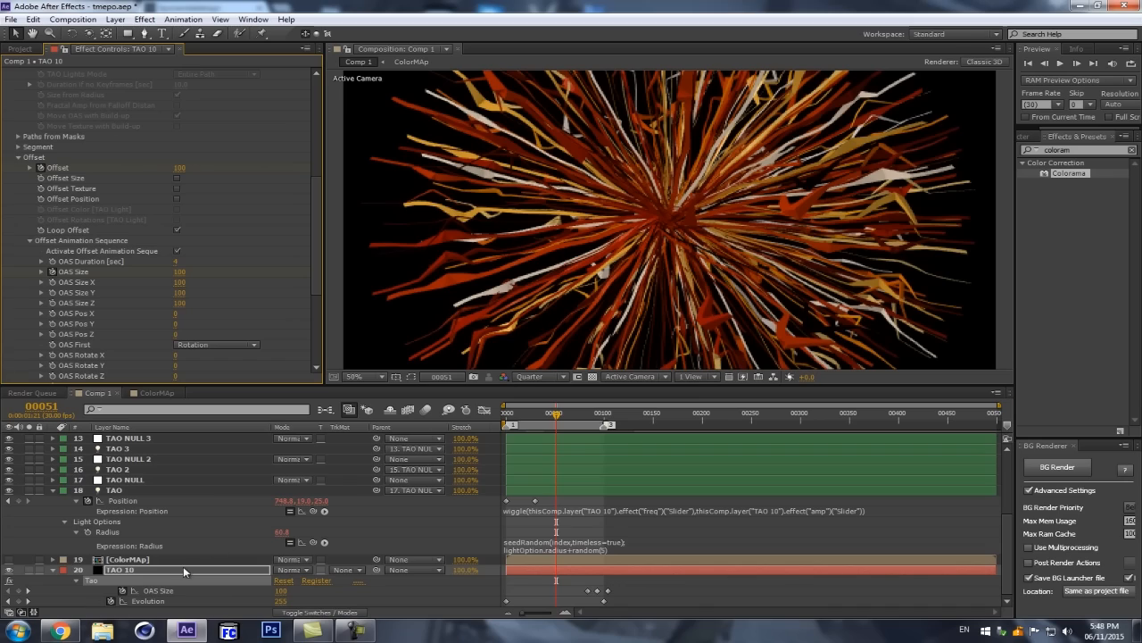
Step: Run a RAM preview of the looping offset animation on TAO 10
left_click(186, 569)
key("KP_0")
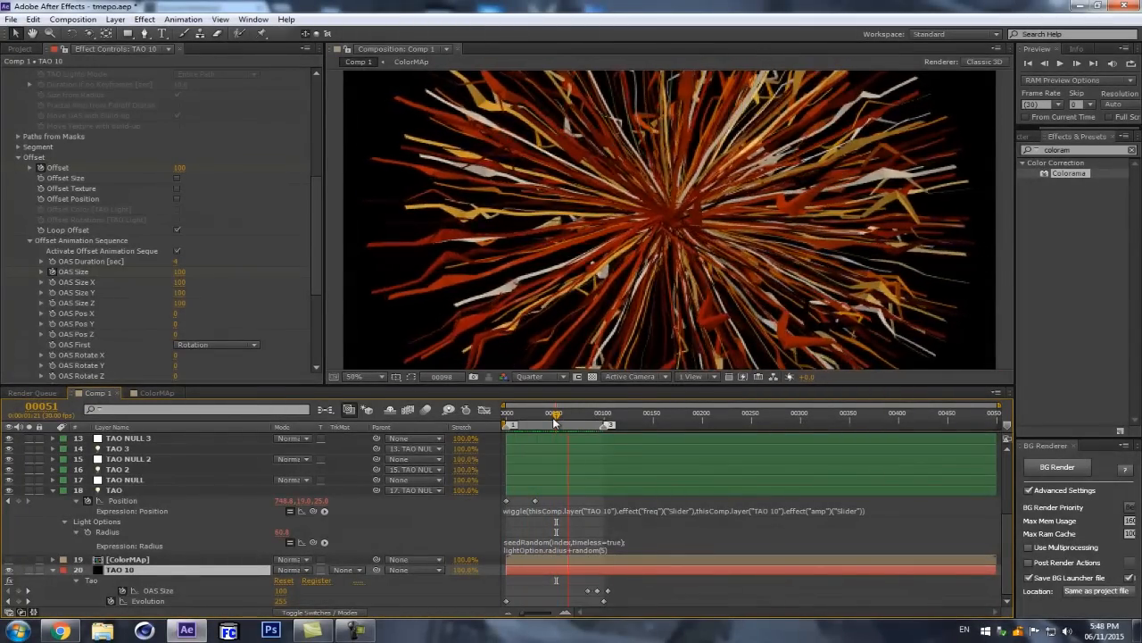
key("space")
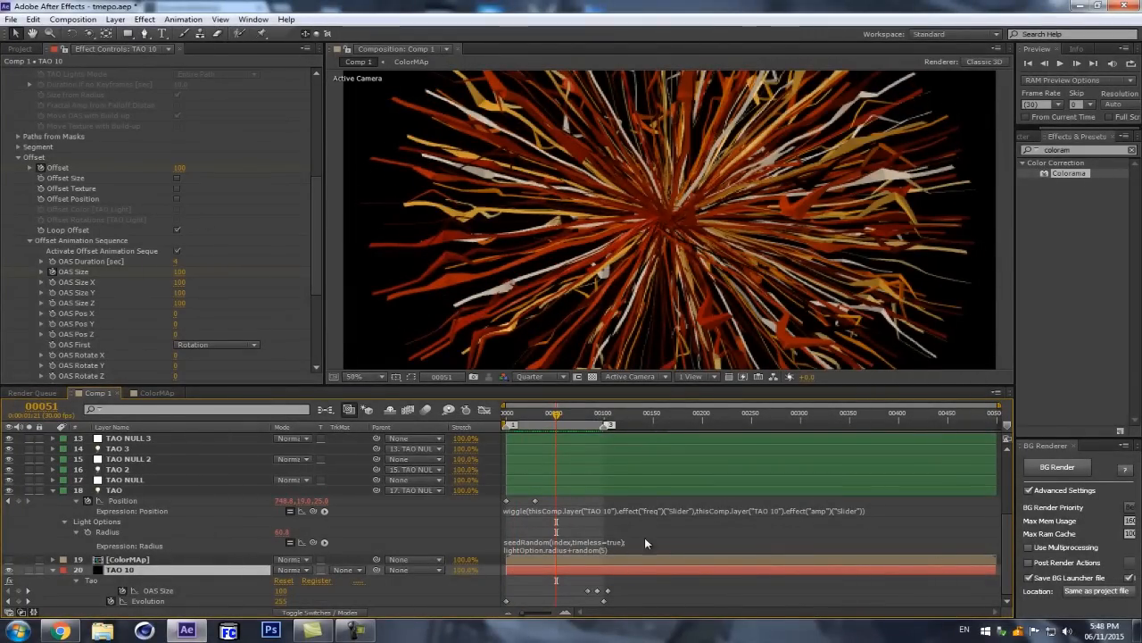
Step: Reveal TAO 10's keyframes and shift the second Offset keyframe two frames earlier, to frame 49
key("u")
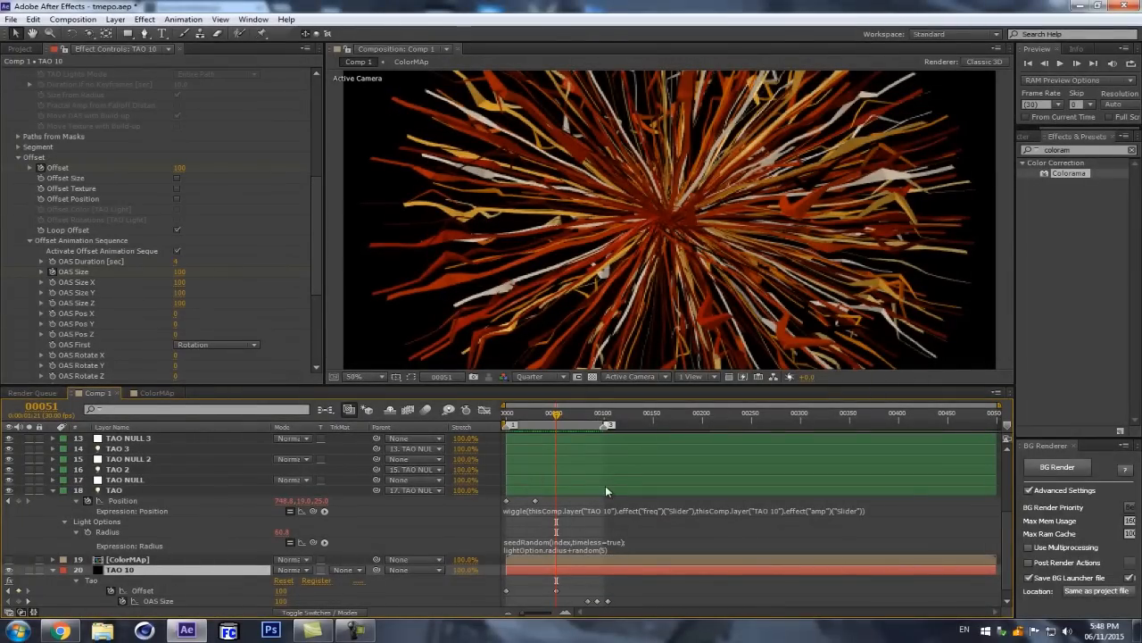
scroll(600, 448, "down", 1)
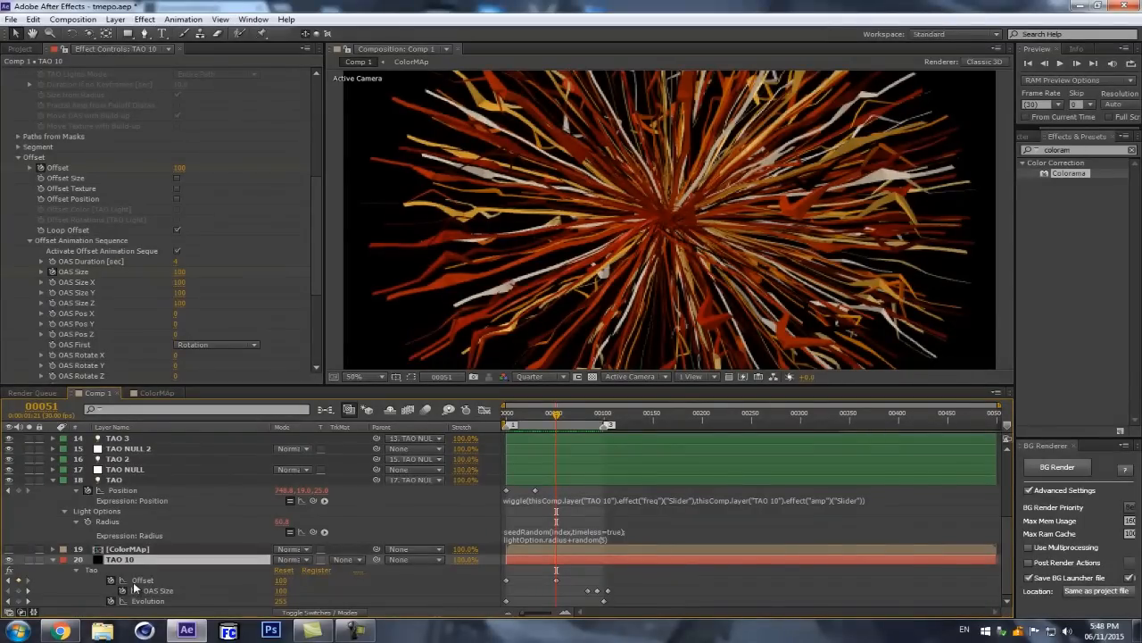
left_click(556, 582)
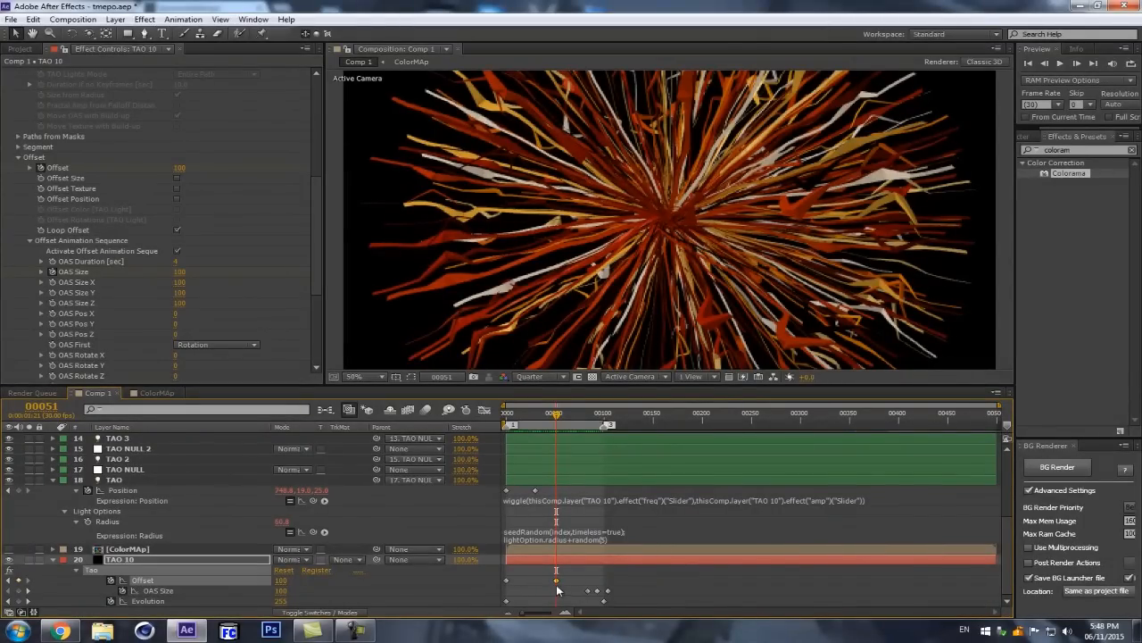
key("Page_Up")
key("Page_Up")
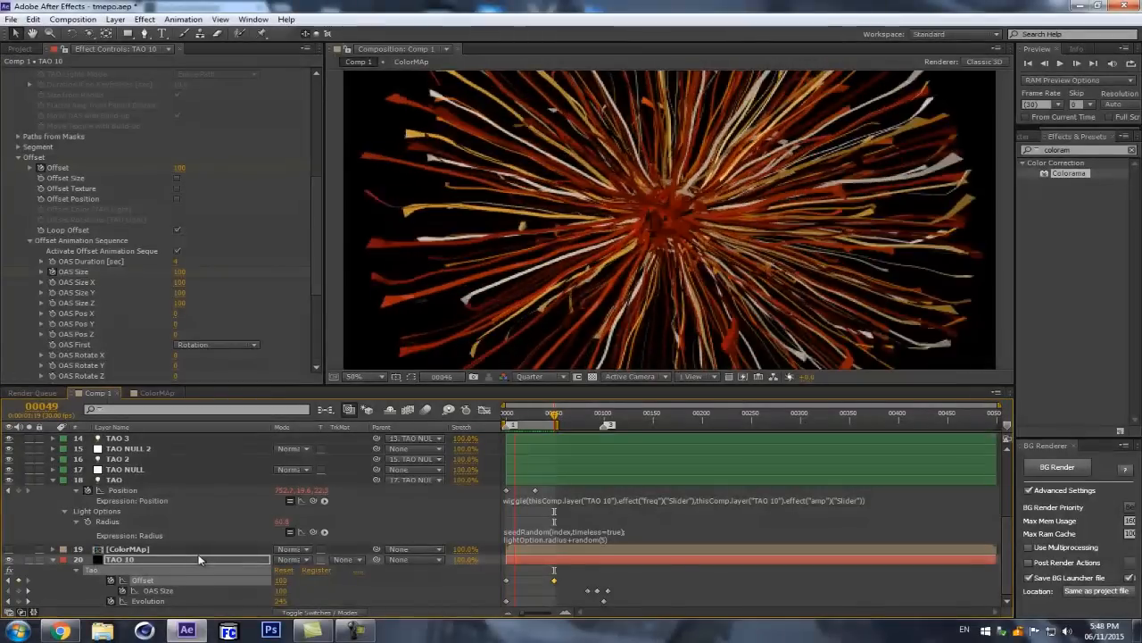
Step: Move TAO 10's second Offset keyframe out to about frame 99 and go to frame 98
left_click_drag(554, 580, 602, 581)
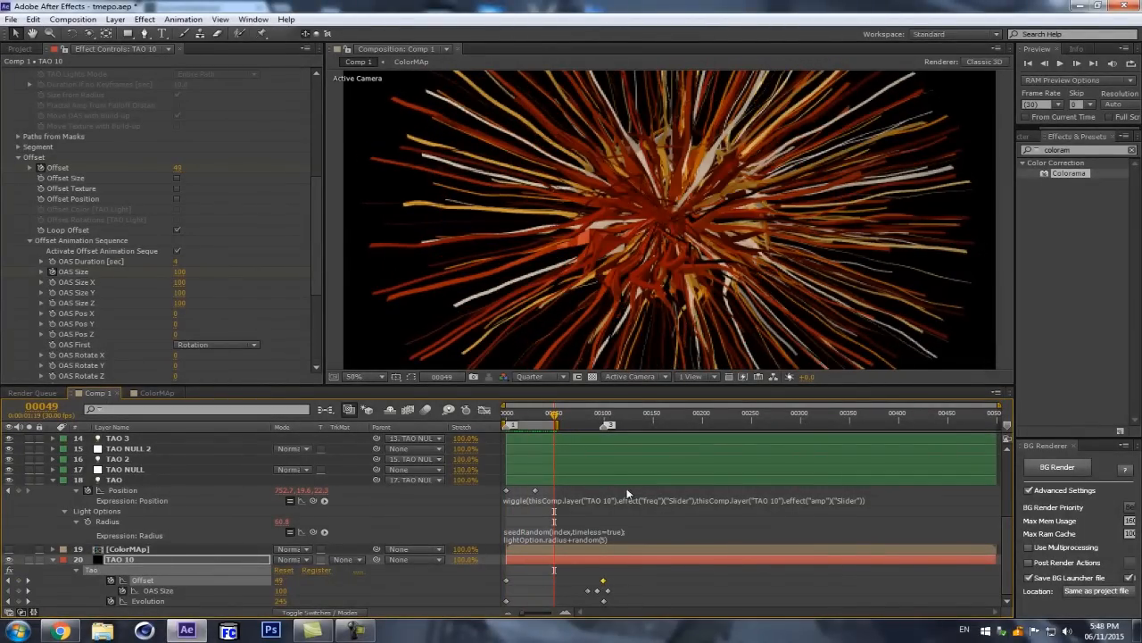
left_click(604, 416)
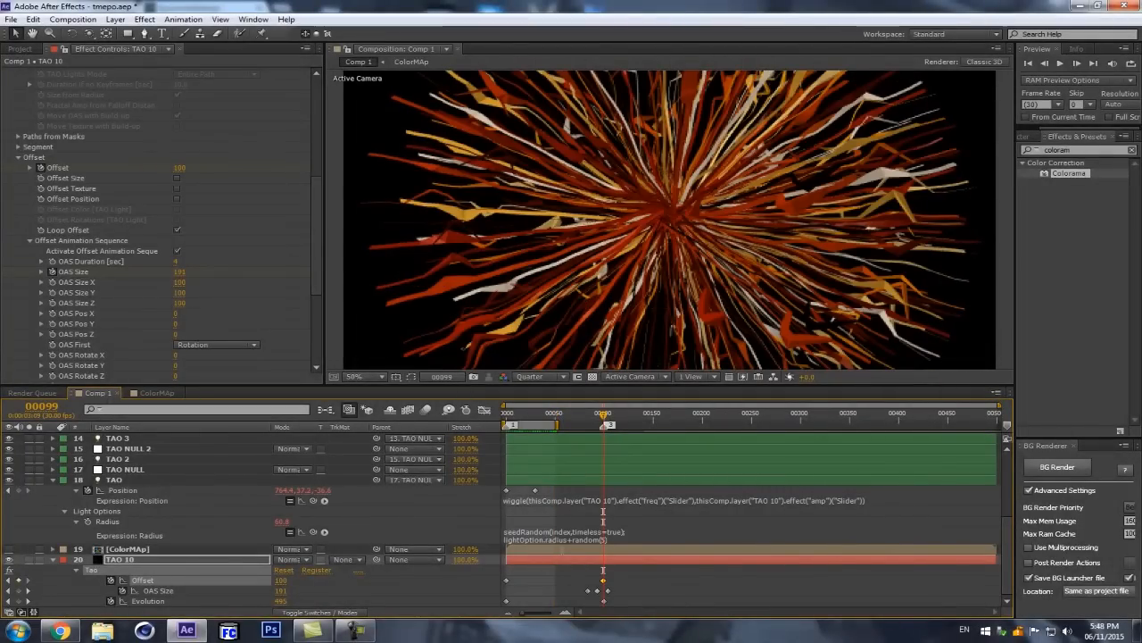
key("Page_Up")
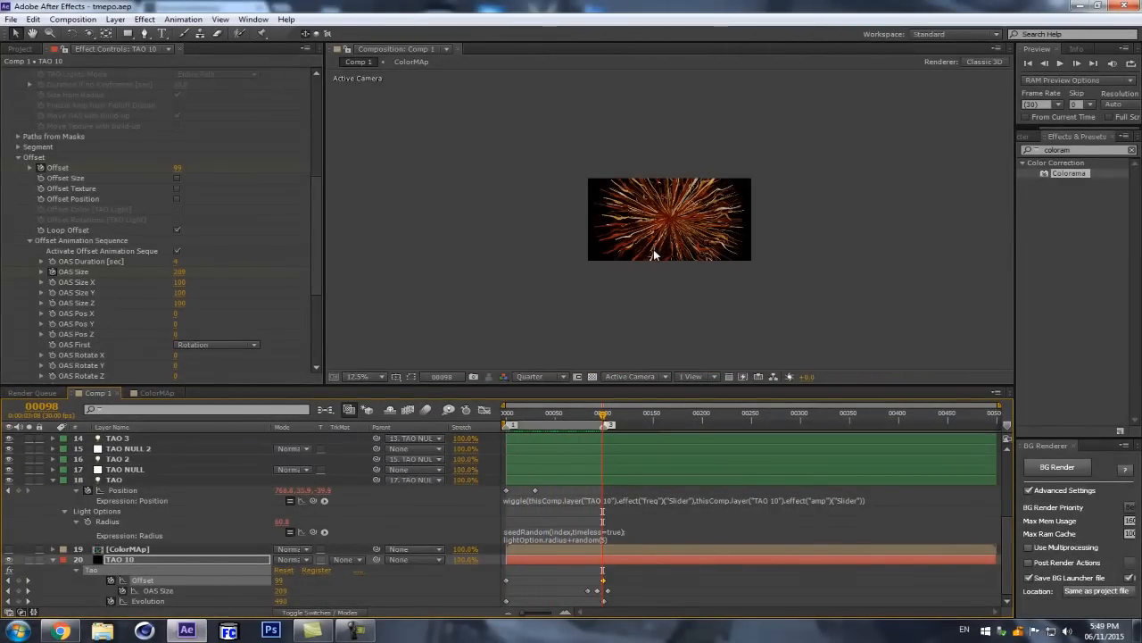
Step: Slide TAO 10's three OAS Size keyframes about ten frames earlier and apply Easy Ease to them
left_click_drag(627, 589, 541, 586)
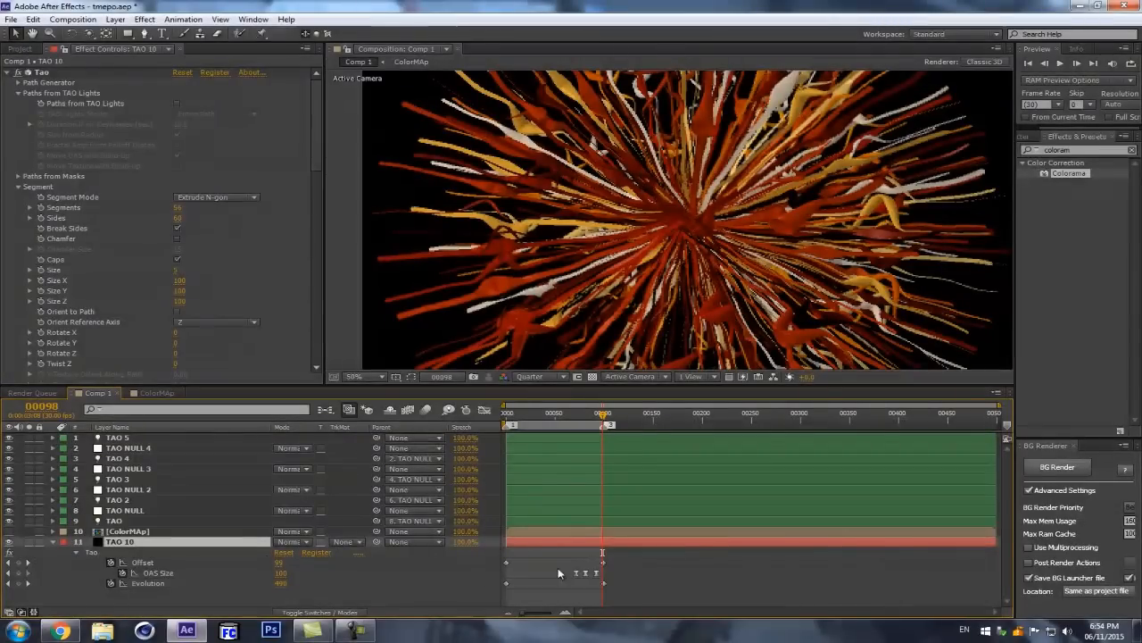
left_click_drag(615, 577, 560, 573)
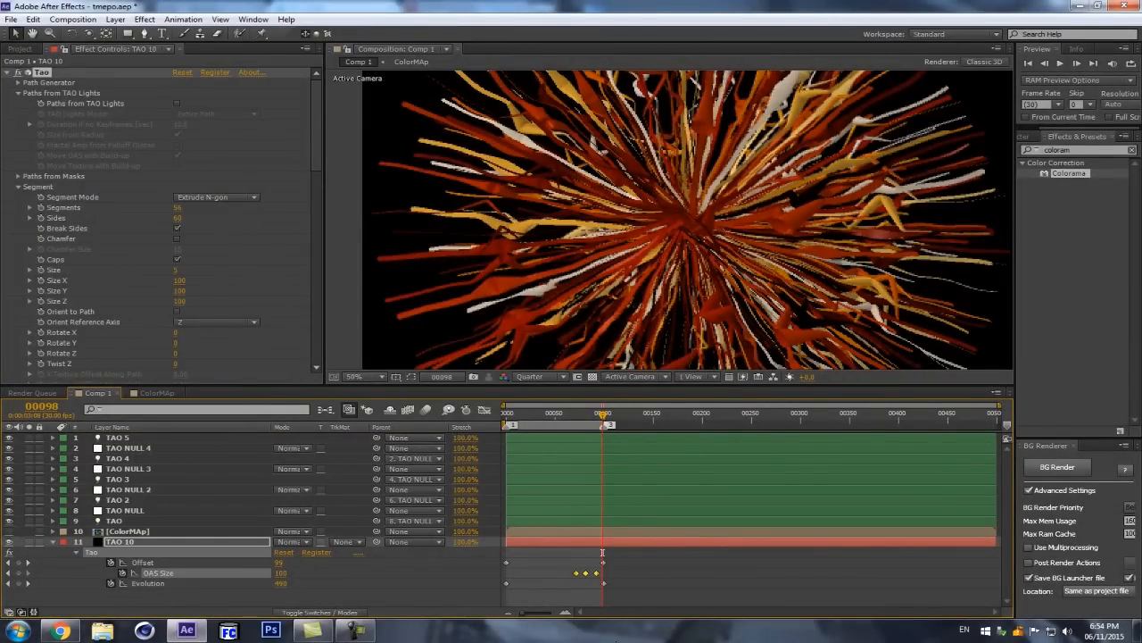
right_click(598, 573)
mouse_move(656, 564)
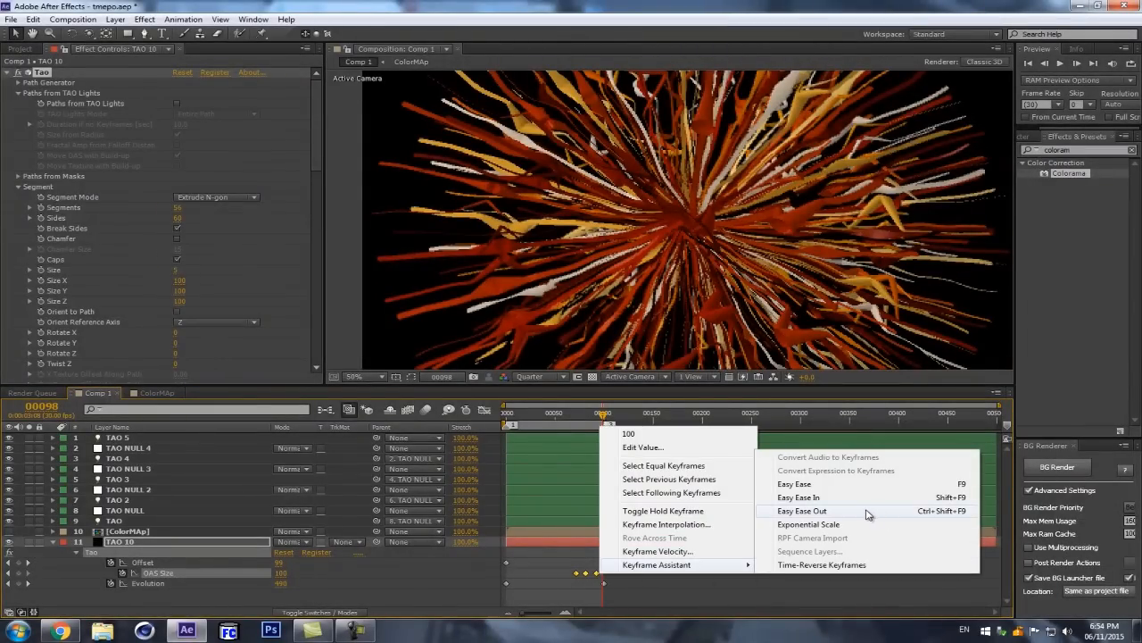
left_click(816, 487)
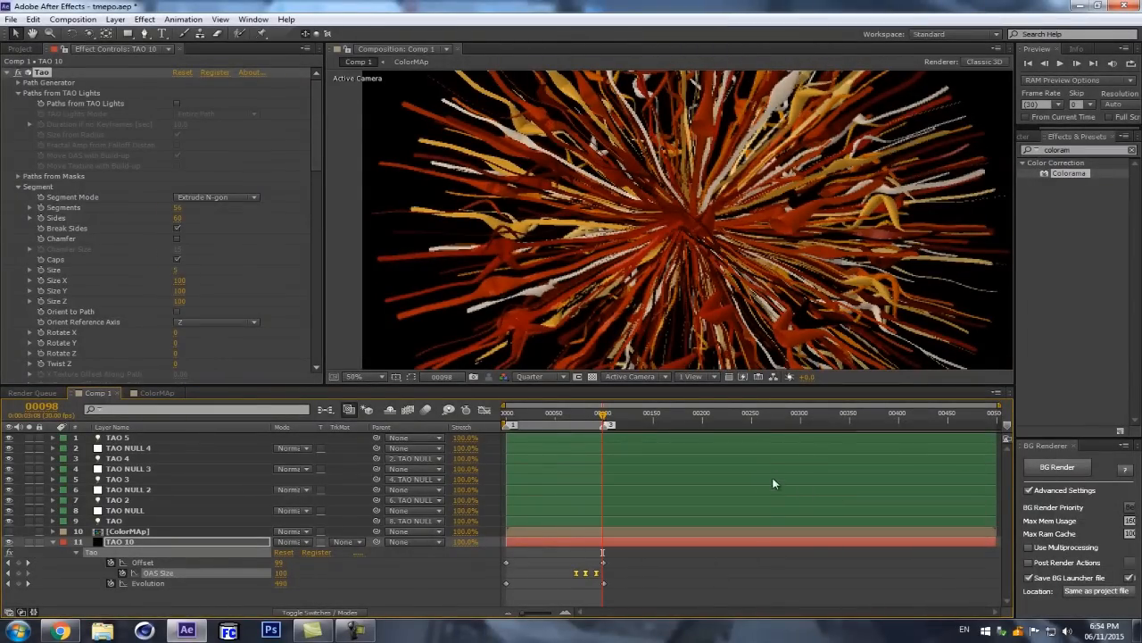
Step: Go to frame 83, turn off Generate Path, and turn on Paths from TAO Lights in TAO 10's Tao effect
left_click_drag(602, 417, 588, 419)
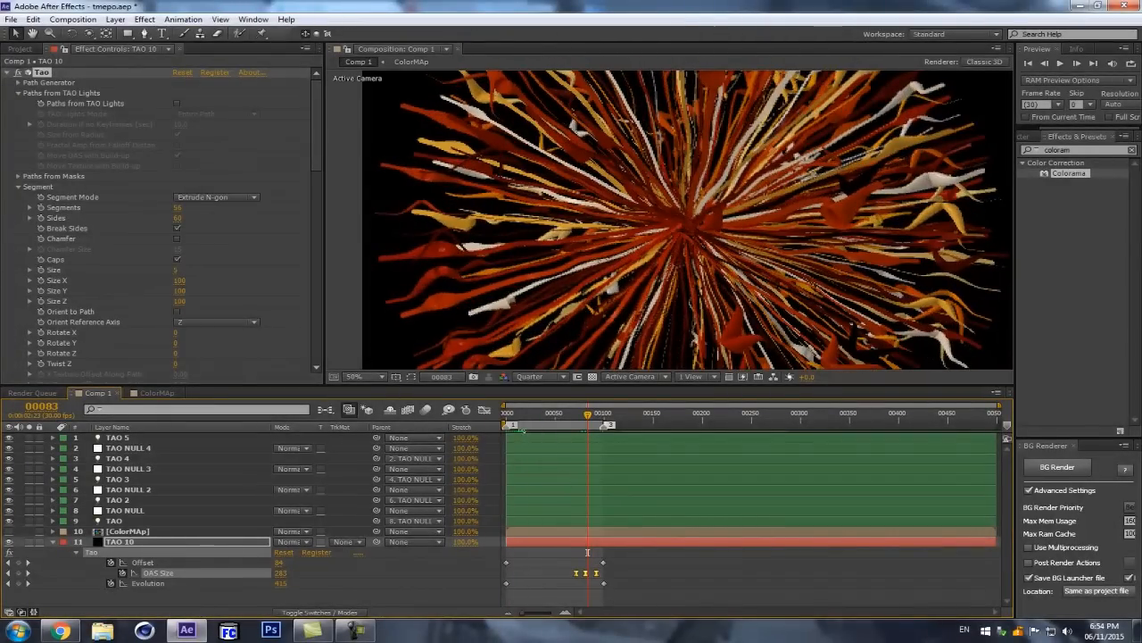
left_click(18, 82)
left_click(176, 93)
left_click(18, 82)
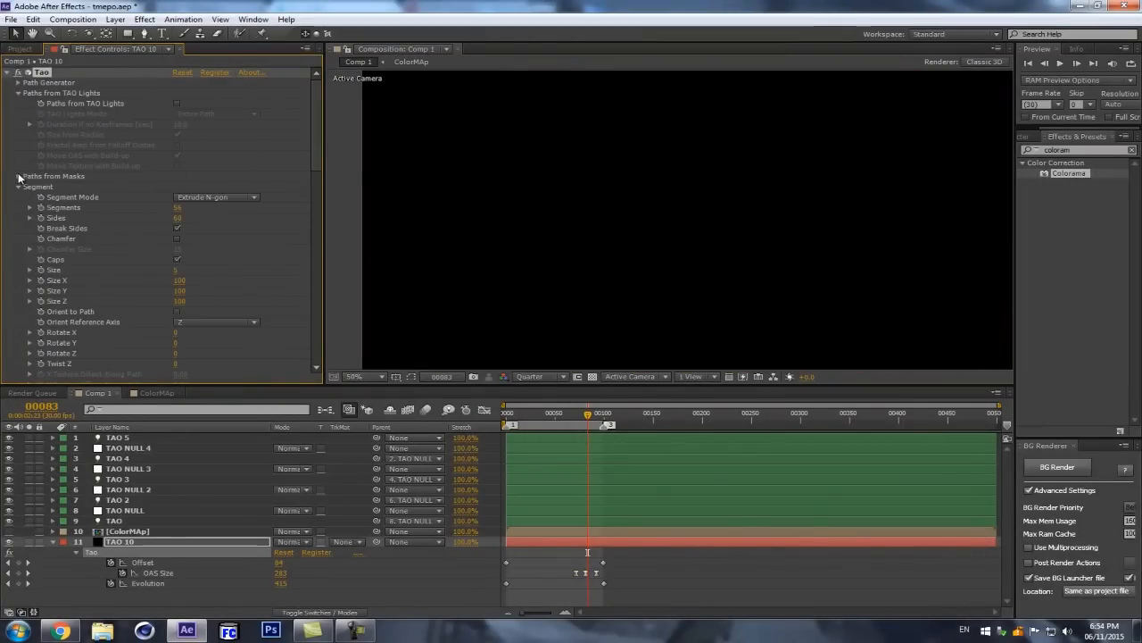
left_click(177, 104)
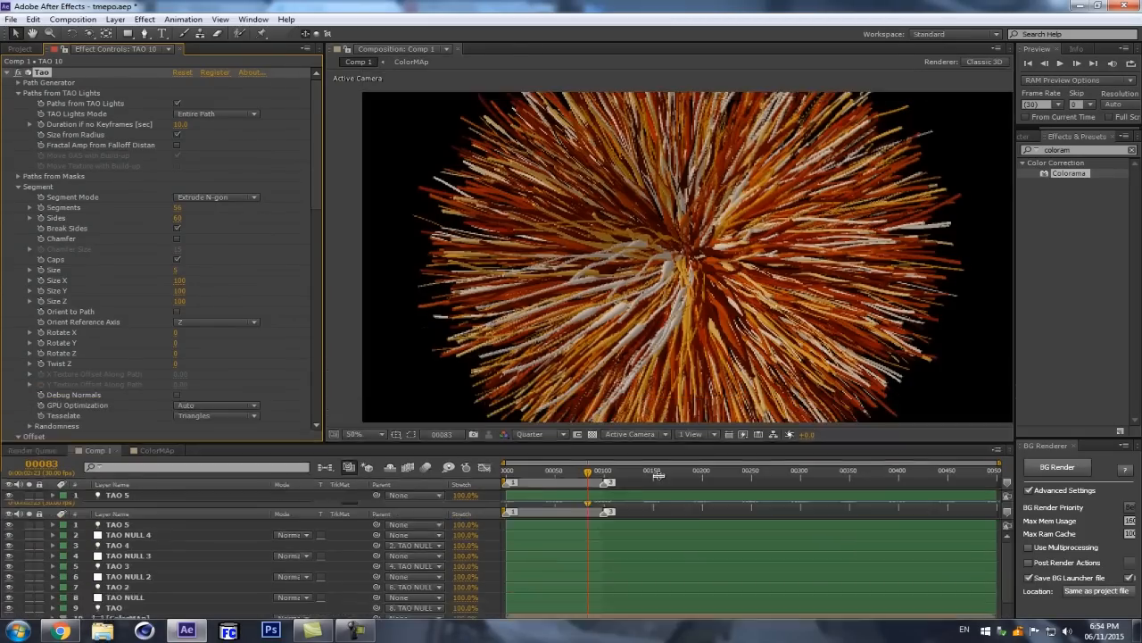
left_click_drag(686, 385, 661, 475)
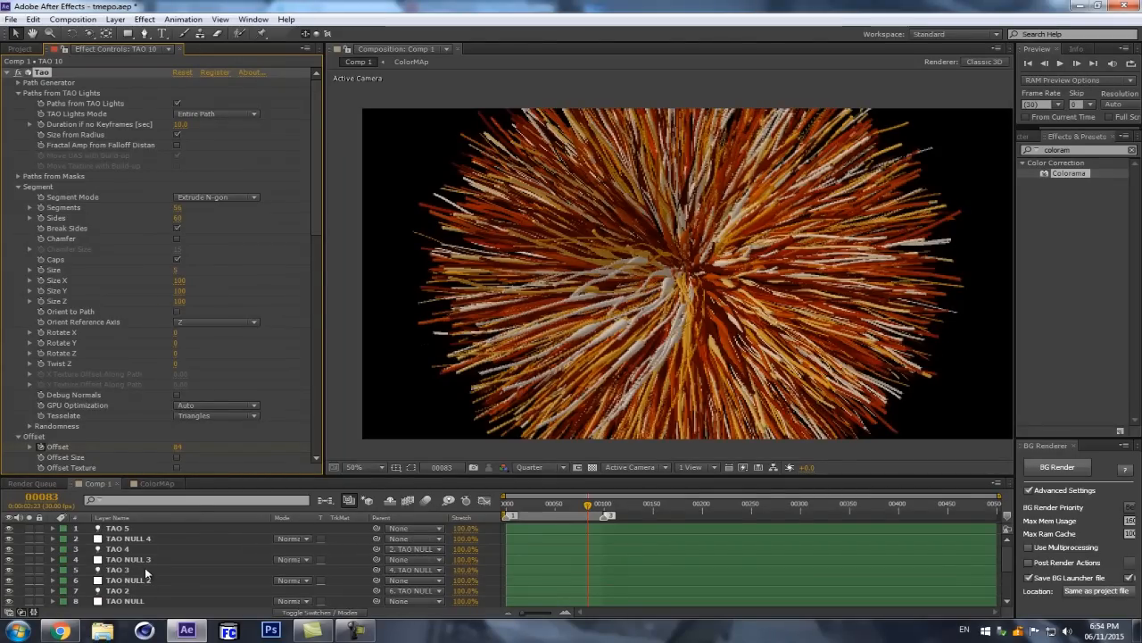
left_click(125, 548)
key("Return")
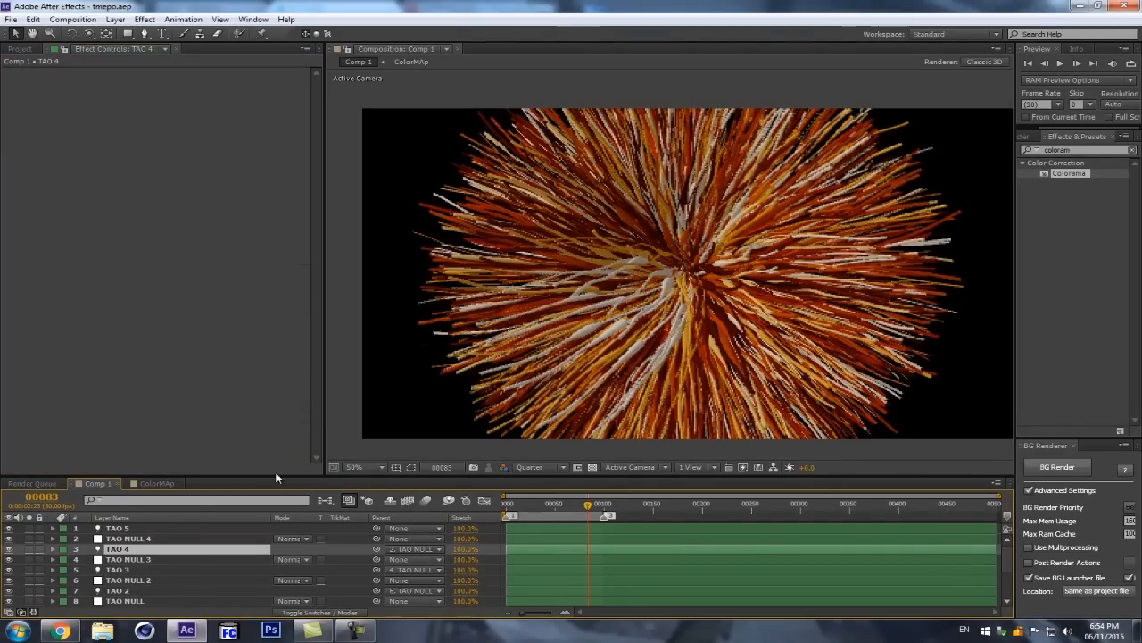
left_click_drag(277, 476, 277, 376)
Step: Set the TAO 3 light's color to blue 2A3BBC in its Light Options and collapse the layer's properties
left_click(123, 471)
key("Return")
key("a")
key("a")
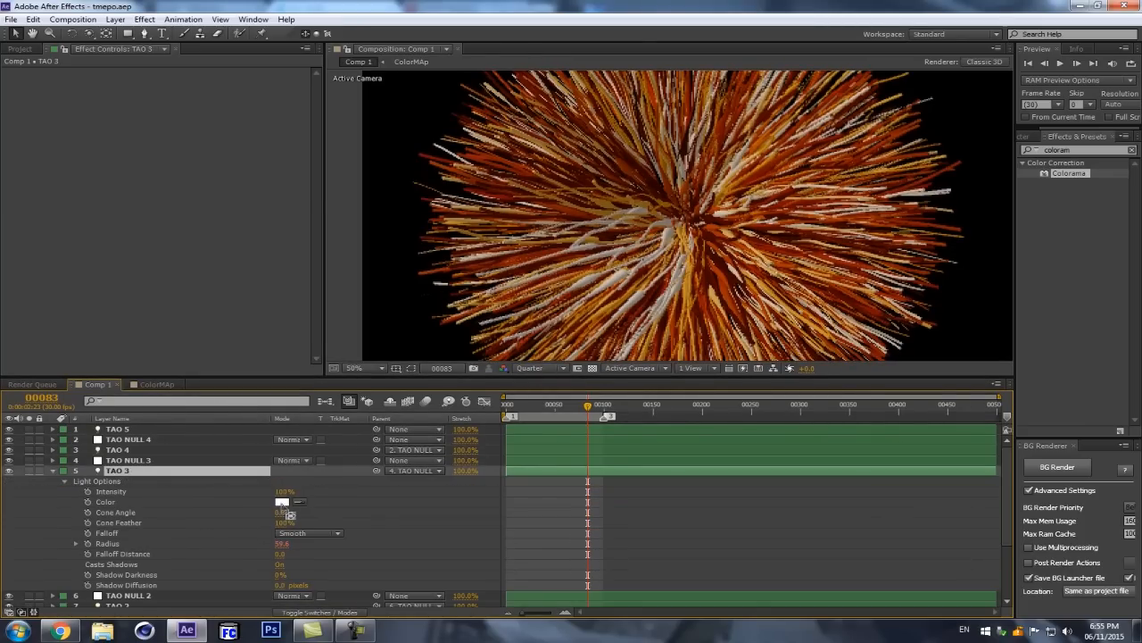
left_click(282, 501)
left_click(205, 87)
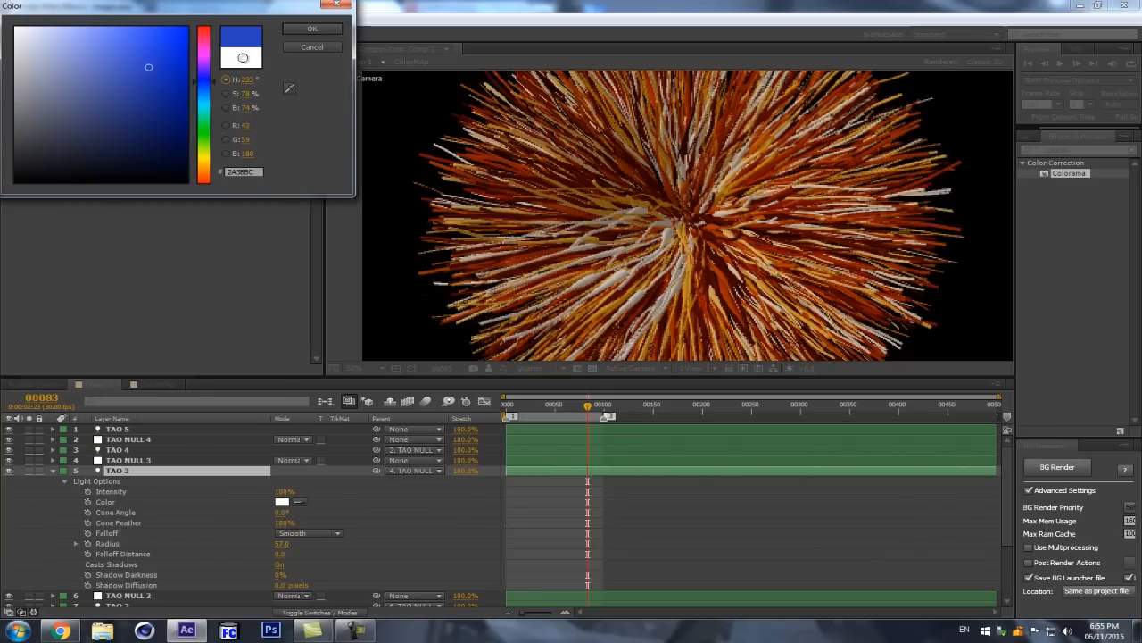
left_click(313, 29)
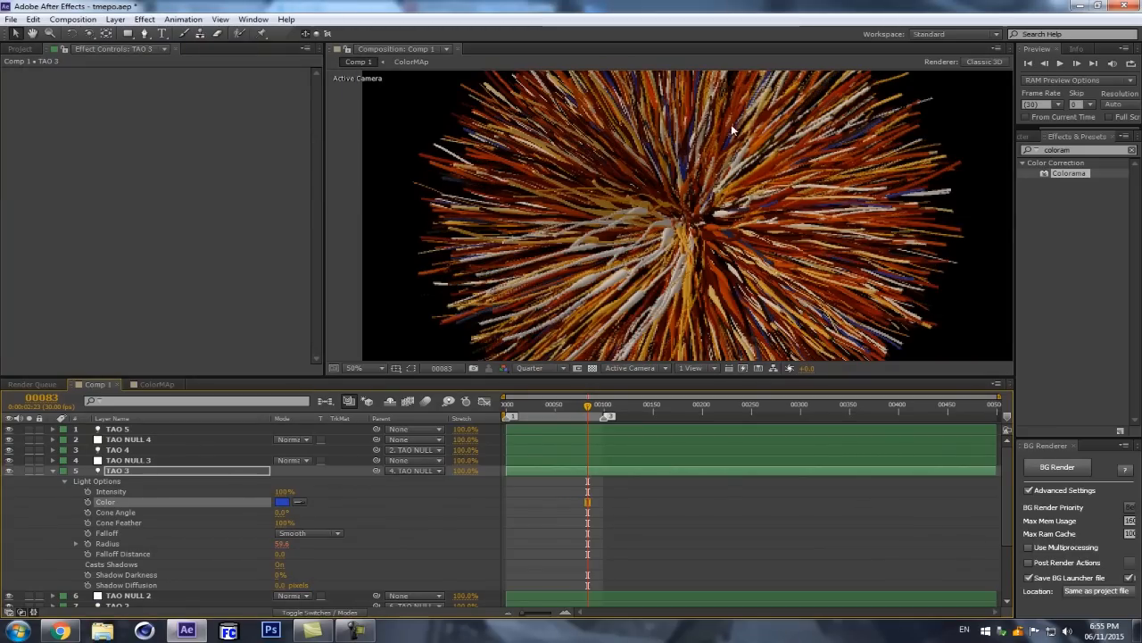
left_click(56, 470)
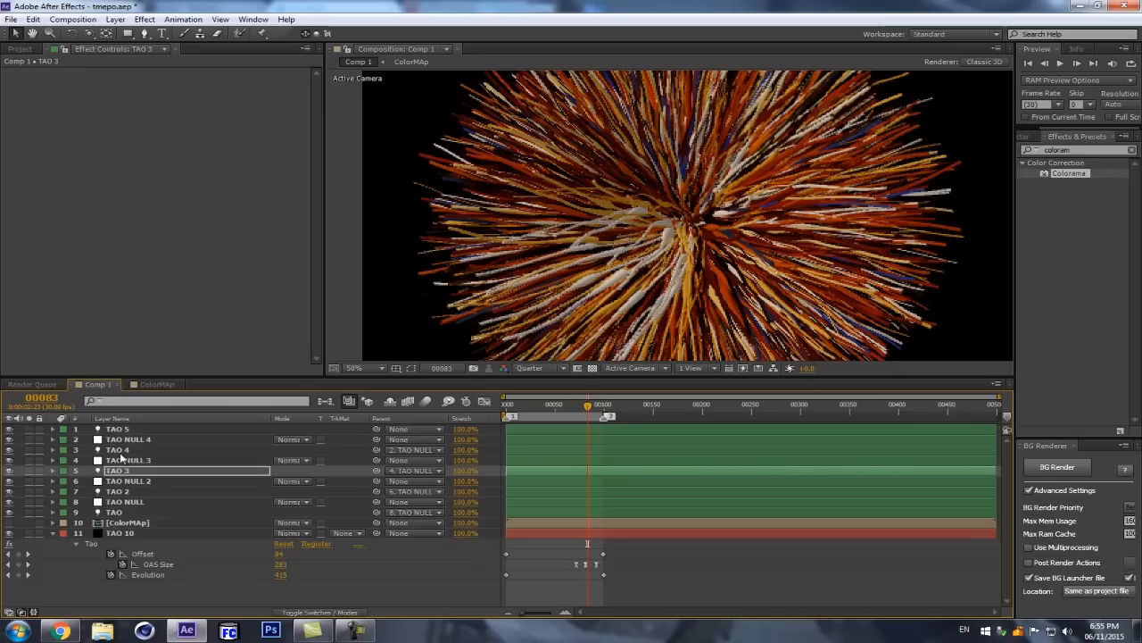
Step: Collapse TAO 10's timeline properties and examine its Tao effect's Offset settings and the colored strands in the composition
left_click(137, 472)
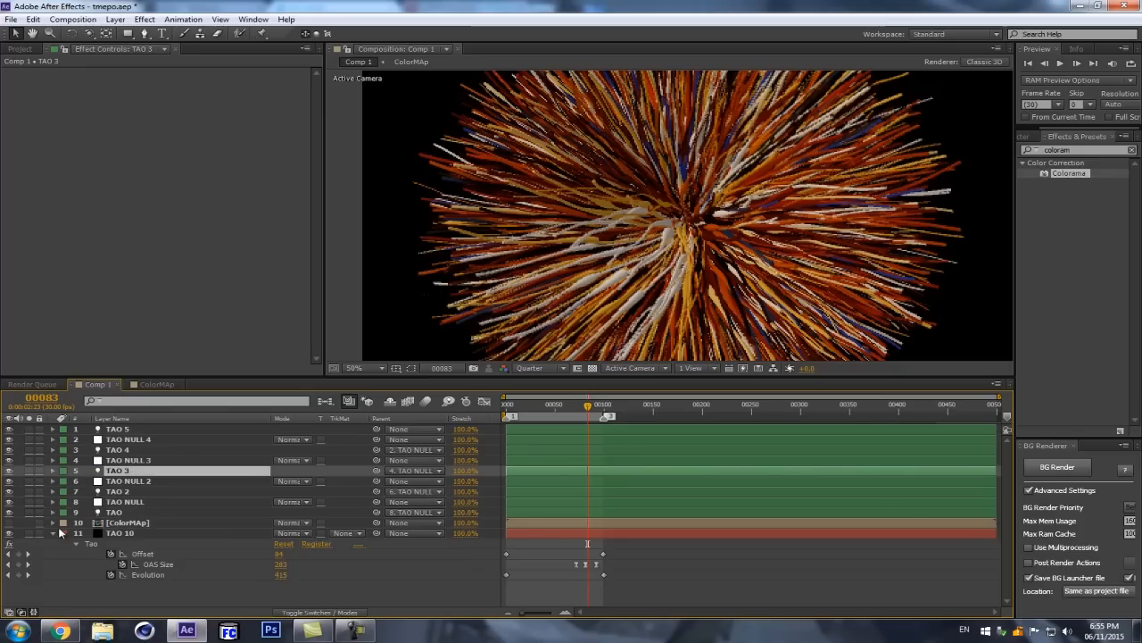
left_click(53, 532)
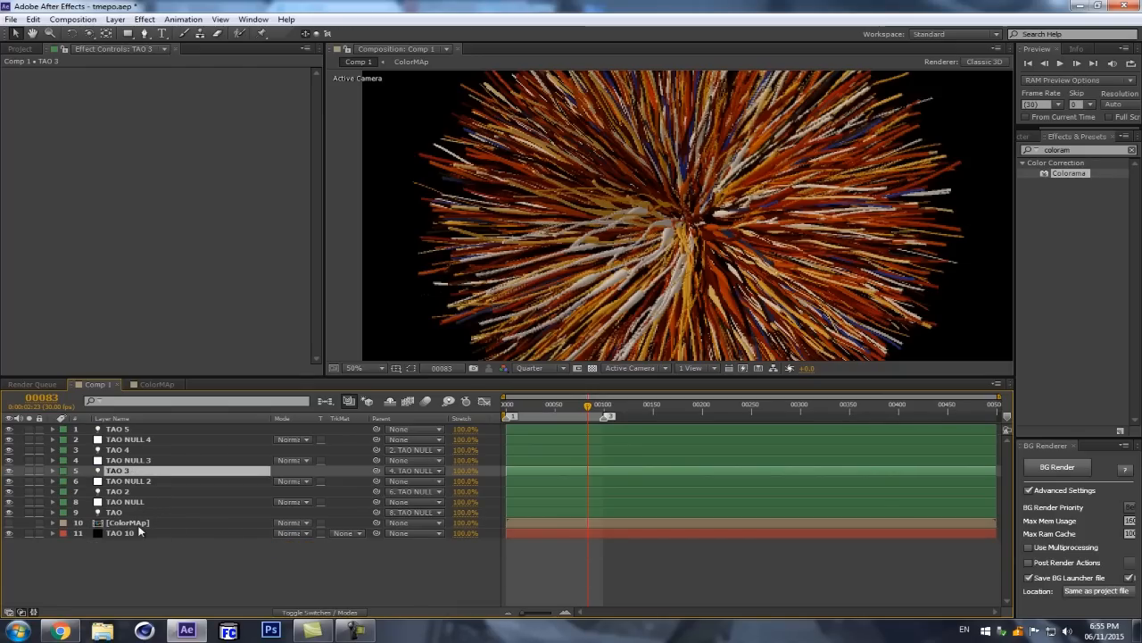
left_click(139, 532)
left_click_drag(316, 101, 300, 173)
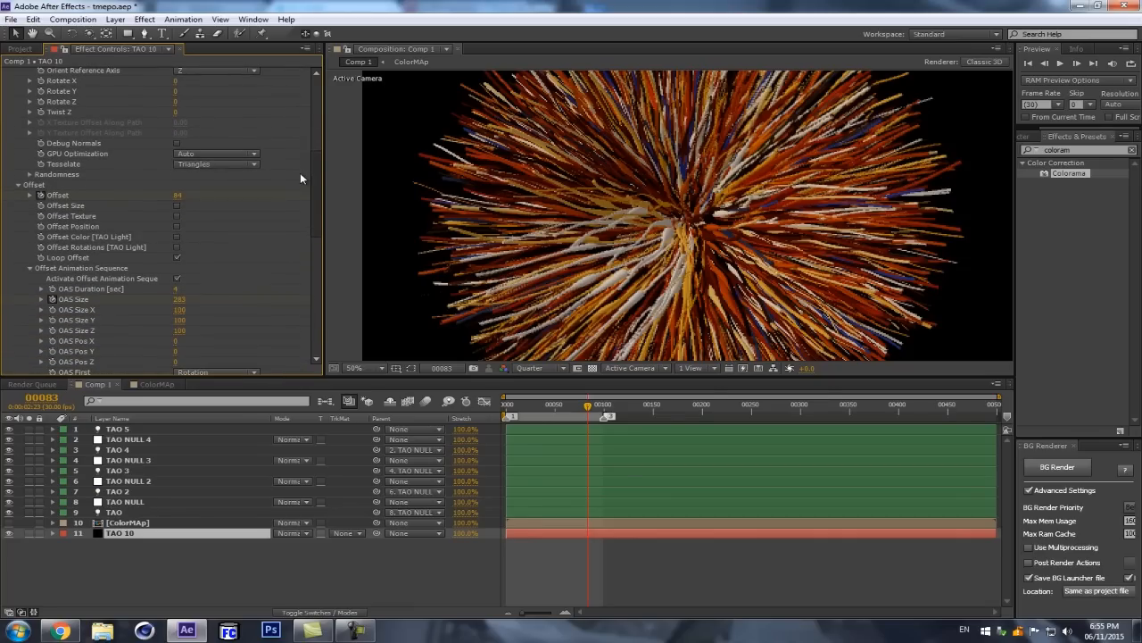
scroll(301, 179, "down", 3)
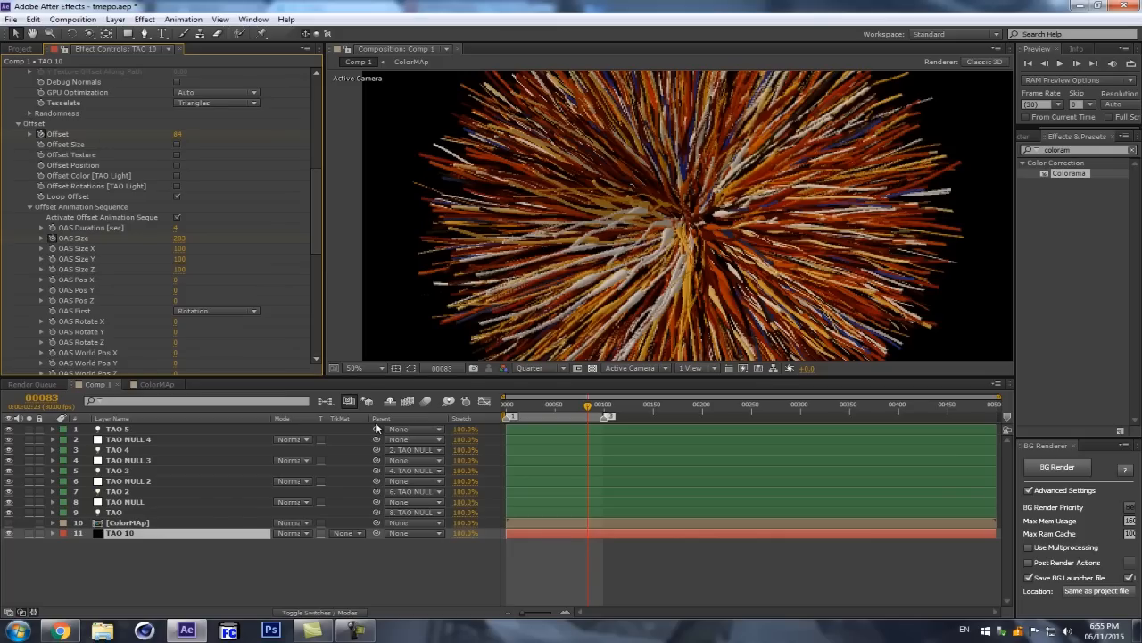
scroll(711, 241, "down", 2)
scroll(803, 240, "up", 3)
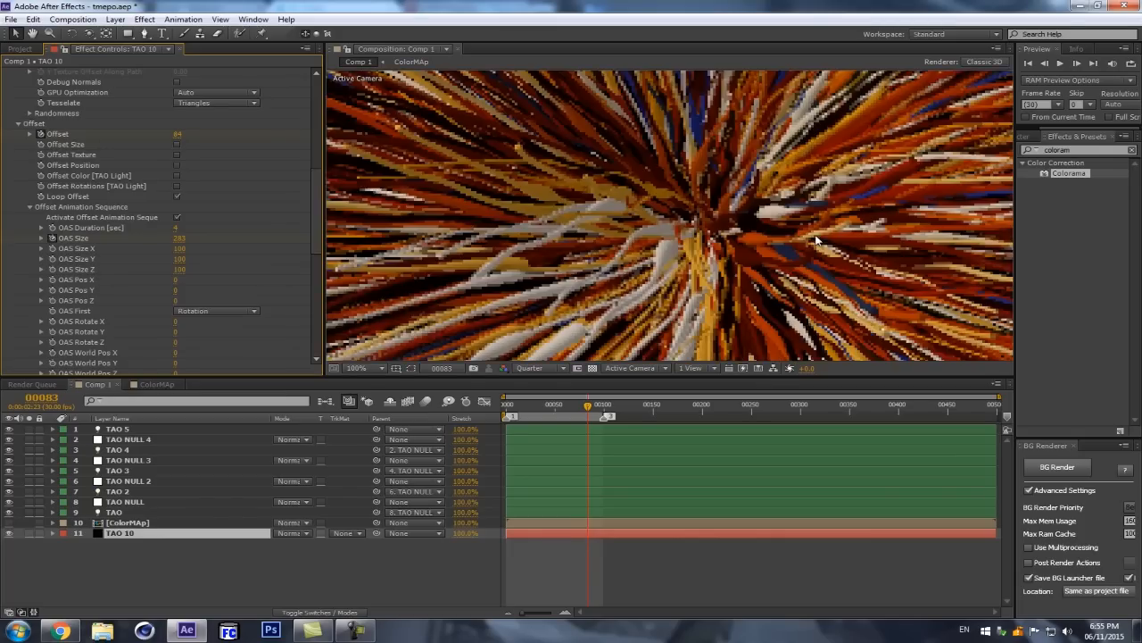
scroll(876, 240, "down", 1)
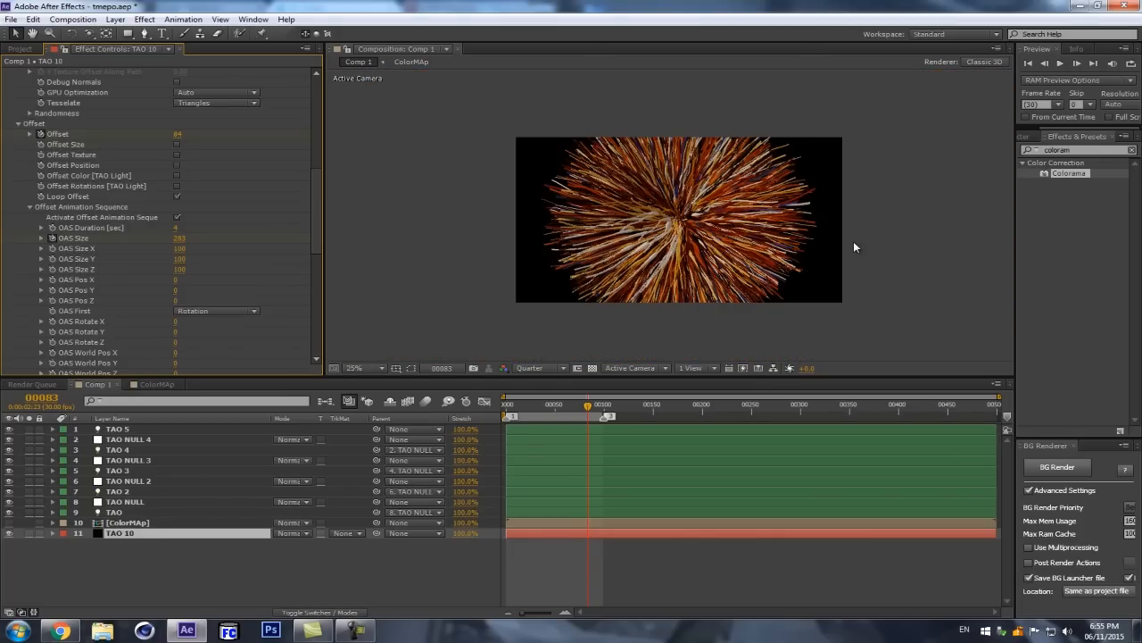